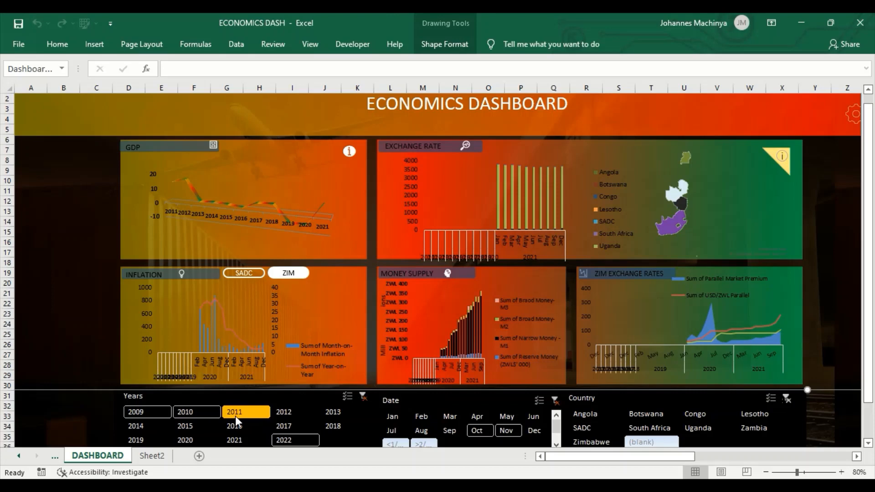
Exclude 2012 with the dashboard's Years slicer and switch the Inflation chart to the SADC view.
left_click(294, 414)
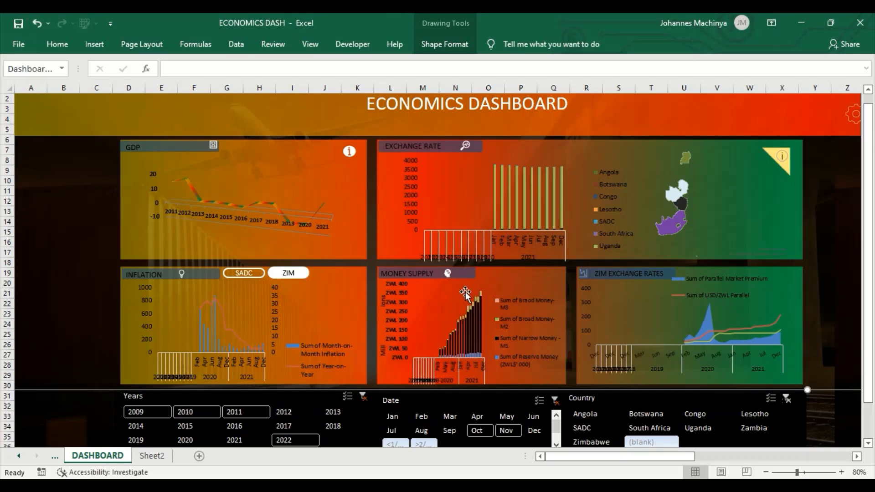
left_click(293, 413)
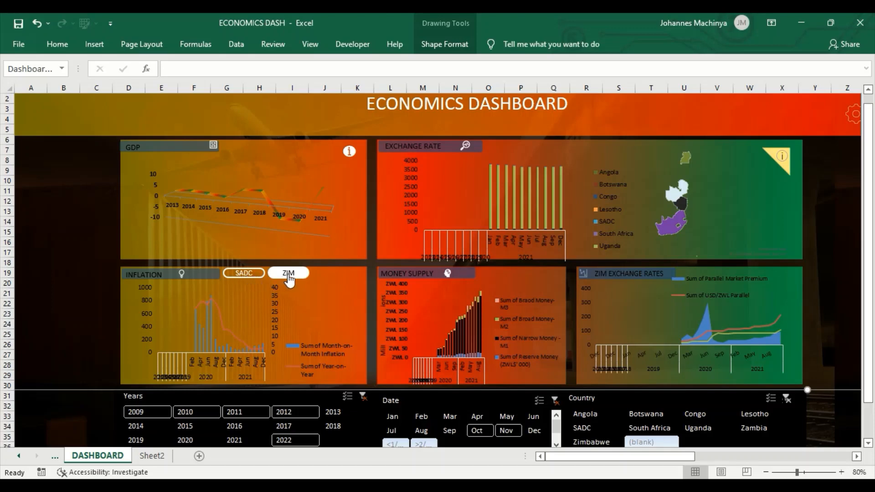
left_click(245, 273)
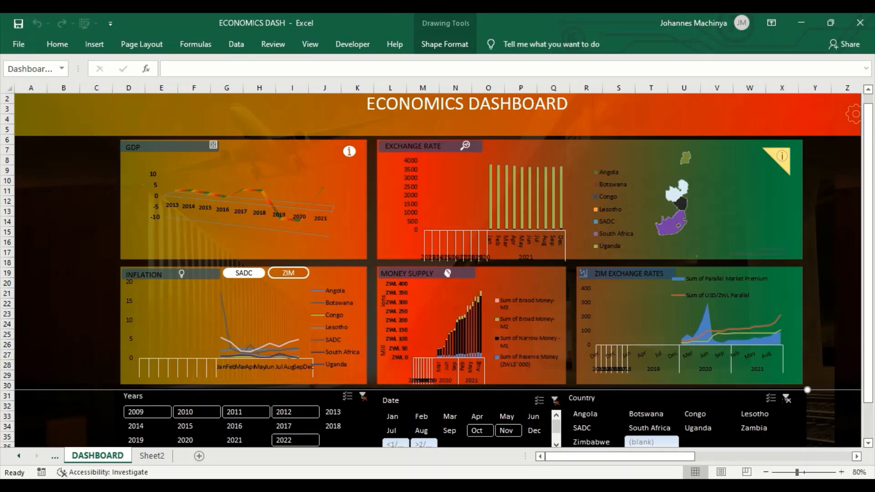
Switch to the Book1 workbook and examine the monthly records down the Date column of the source data.
left_click(484, 437)
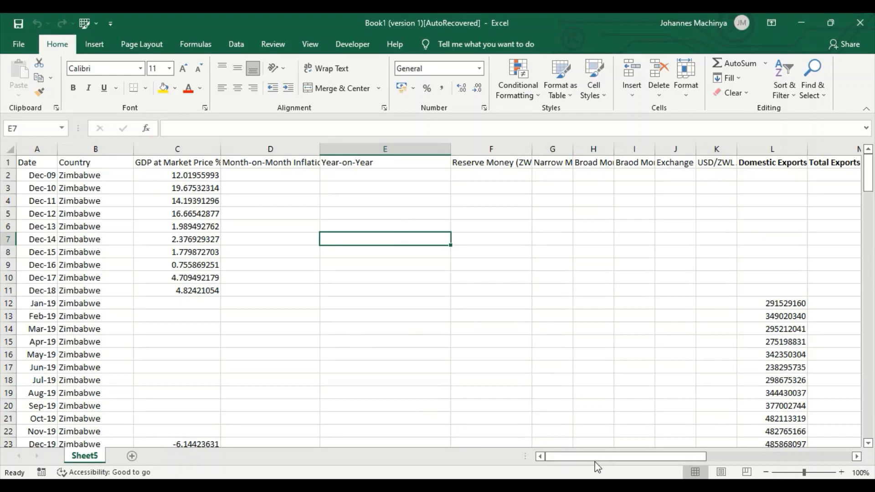
left_click_drag(669, 458, 618, 460)
mouse_move(869, 187)
left_mouse_down()
mouse_move(870, 342)
mouse_move(873, 171)
left_mouse_up()
left_click(42, 180)
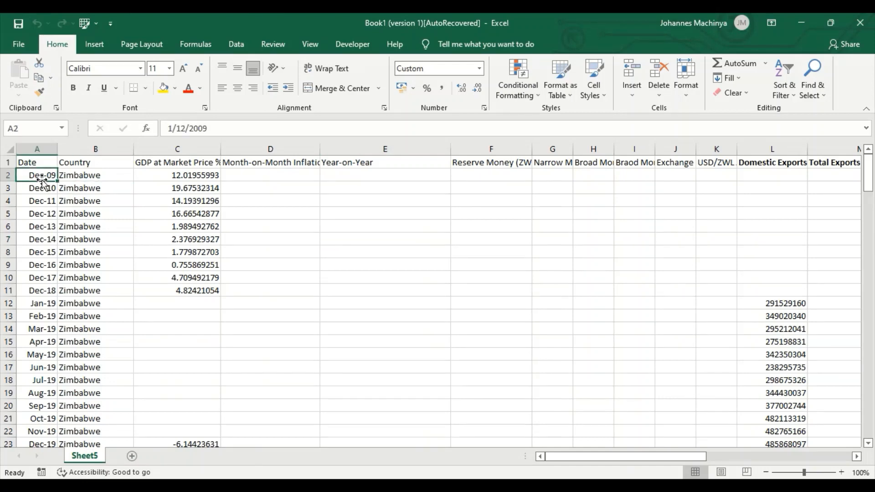
key("Down")
key("Down")
key("Down")
key("Down")
key("Down")
key("Down")
key("Down")
key("Down")
key("Down")
key("Down")
key("Down")
key("Down")
key("Down")
key("Down")
key("Down")
key("Down")
key("Down")
key("Down")
key("Down")
key("Down")
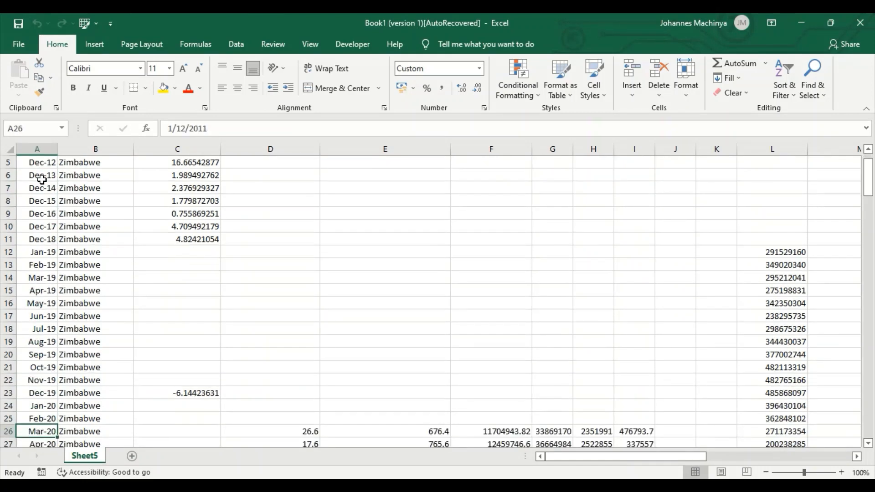
key("Down")
key("Down")
key("Down")
key("Down")
key("Down")
key("Down")
key("Down")
key("Up")
key("Up")
key("Up")
key("Up")
key("Up")
key("Up")
key("Up")
key("Up")
key("Up")
key("Up")
key("Up")
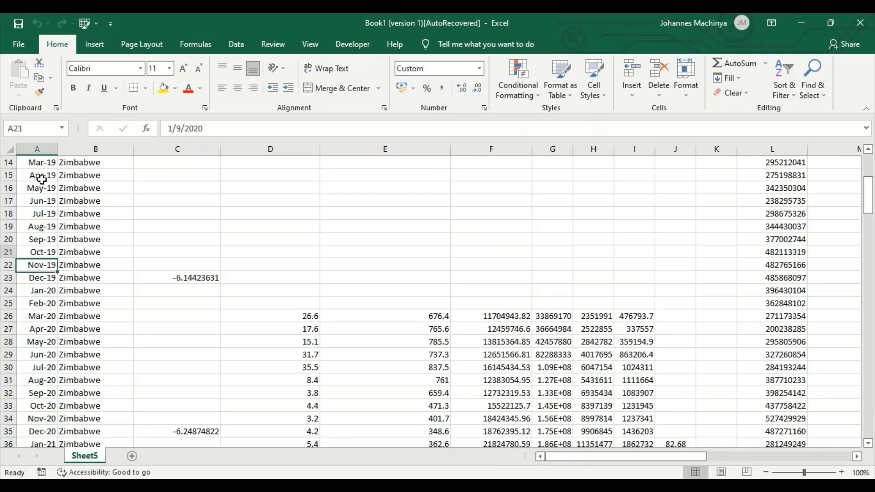
key("Up")
key("Up")
key("Up")
key("Up")
key("Up")
key("Up")
key("Up")
key("Up")
key("Up")
key("Up")
key("Up")
key("Up")
key("Up")
key("Up")
key("Up")
key("Up")
key("Up")
key("Up")
key("Up")
key("Up")
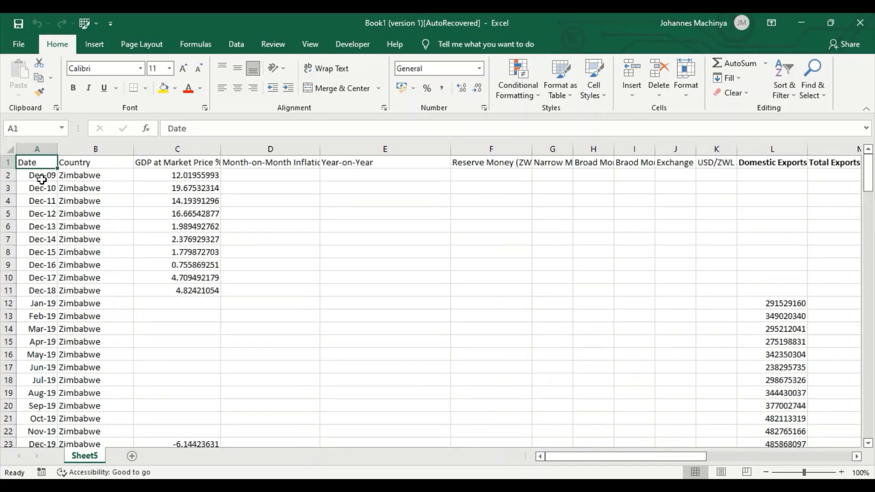
Examine the column headings of the source data, from Date and Country through the GDP and inflation fields.
key("Right")
key("Right")
key("Right")
key("Right")
key("Left")
key("Left")
key("Left")
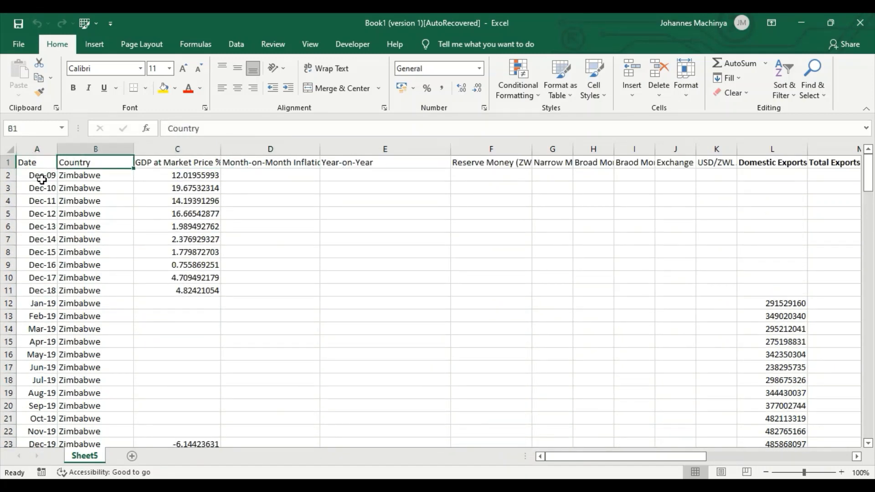
key("Right")
key("Right")
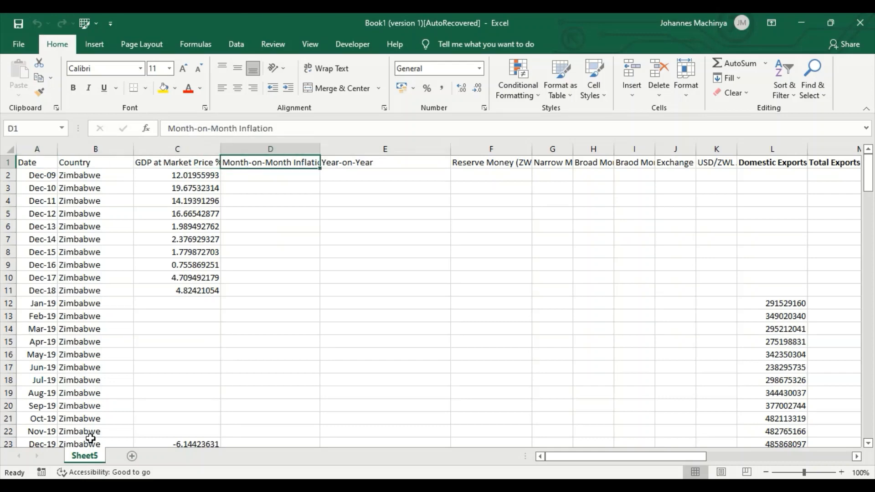
Rename the source data sheet as Data.
double_click(93, 457)
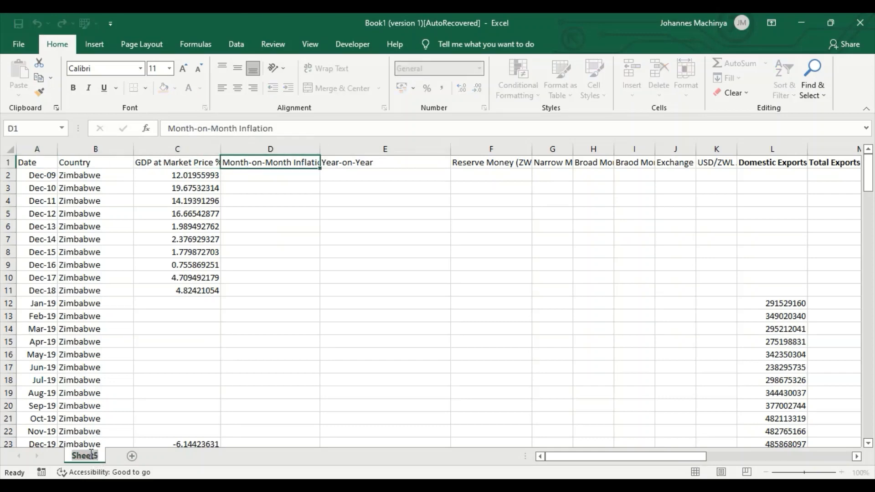
type("Da")
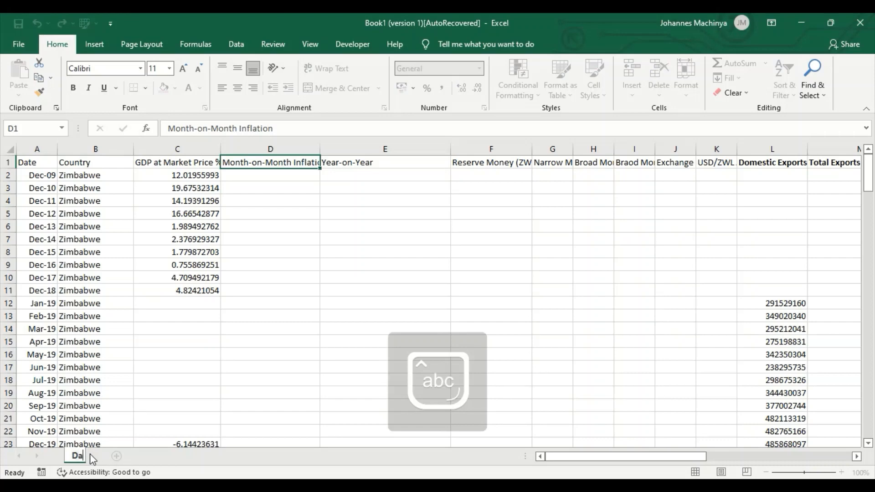
type("ta")
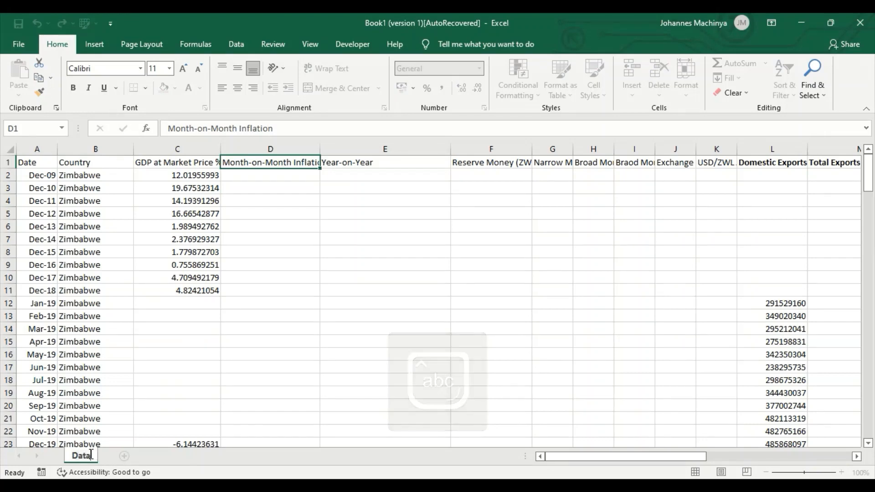
left_click(115, 354)
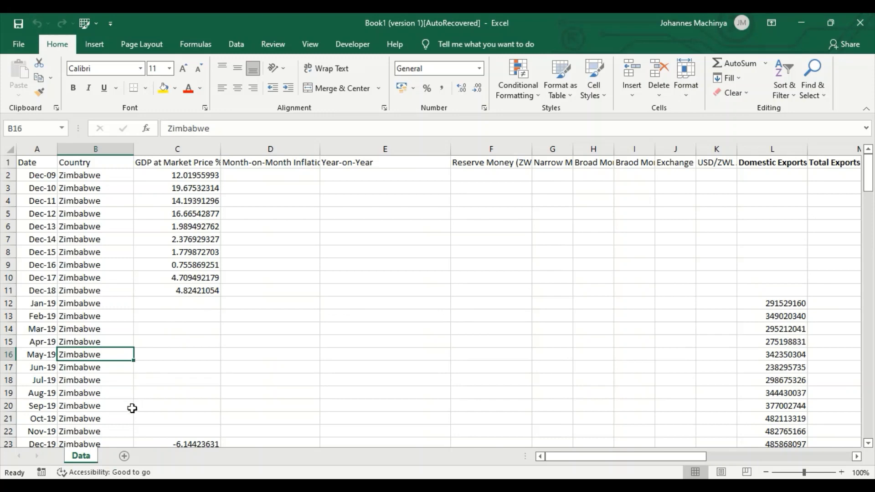
Add a new worksheet after the Data sheet and name it GDP.
left_click(123, 456)
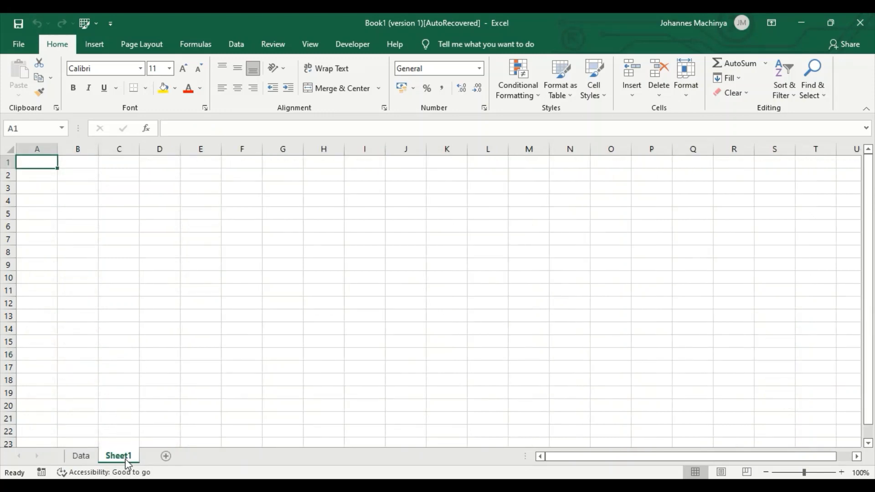
double_click(130, 456)
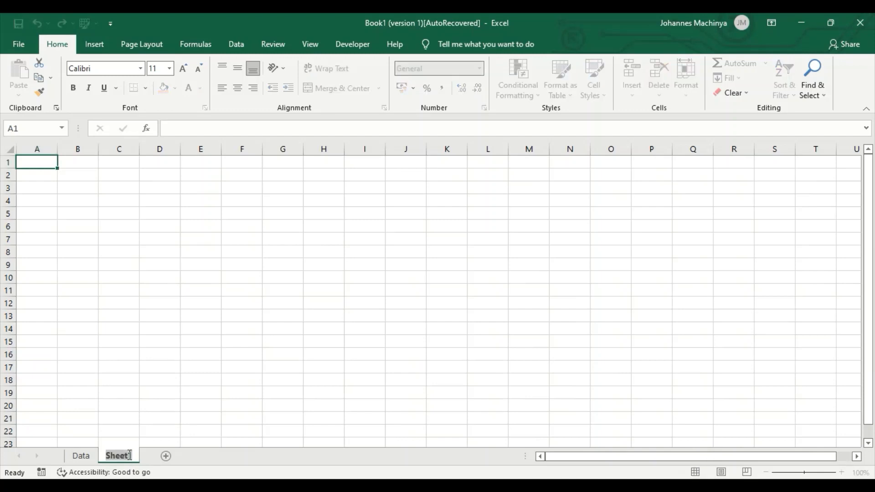
key("Caps_Lock")
type("G")
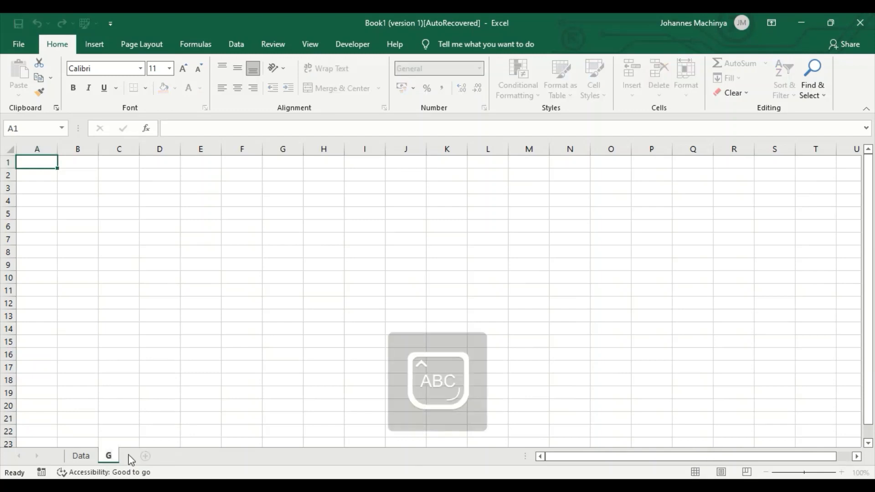
type("DP")
left_click(90, 289)
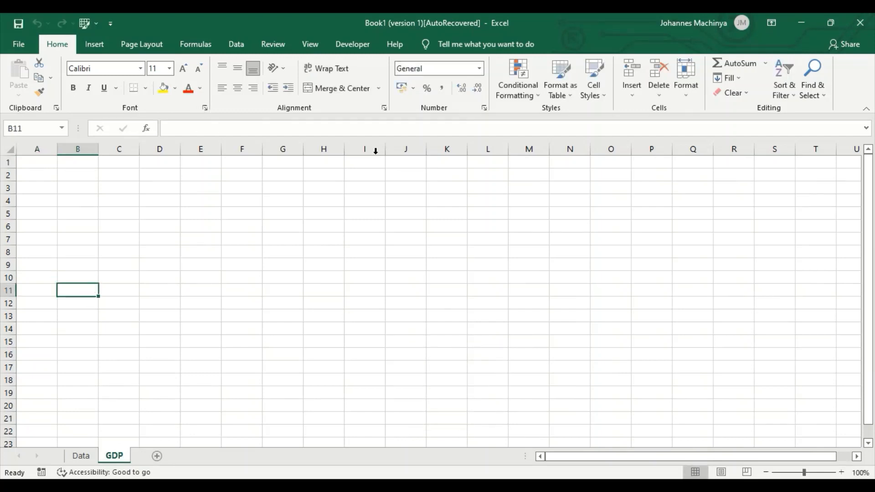
Convert the full range A1:S163 on the Data sheet into a table with headers.
left_click(82, 455)
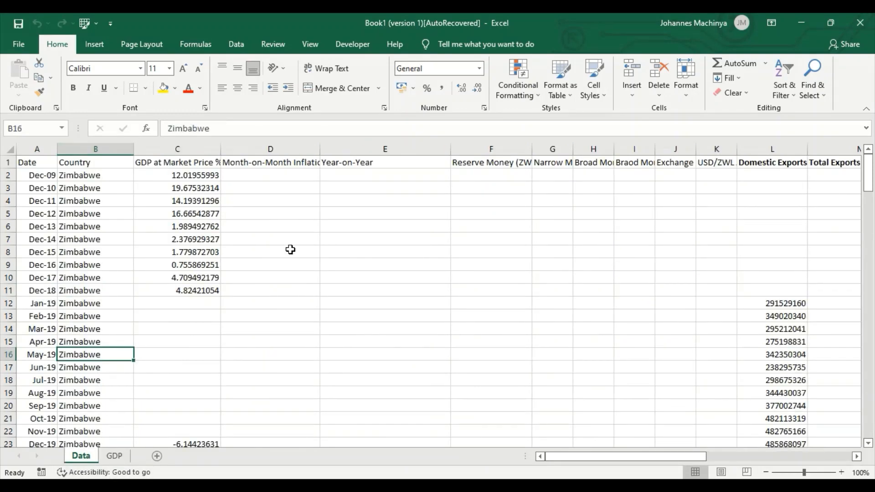
left_click(28, 164)
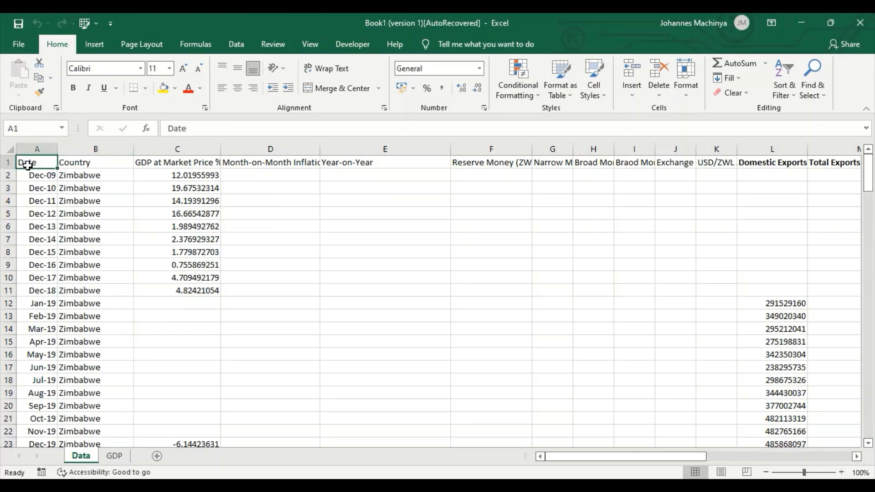
key("ctrl+shift+End")
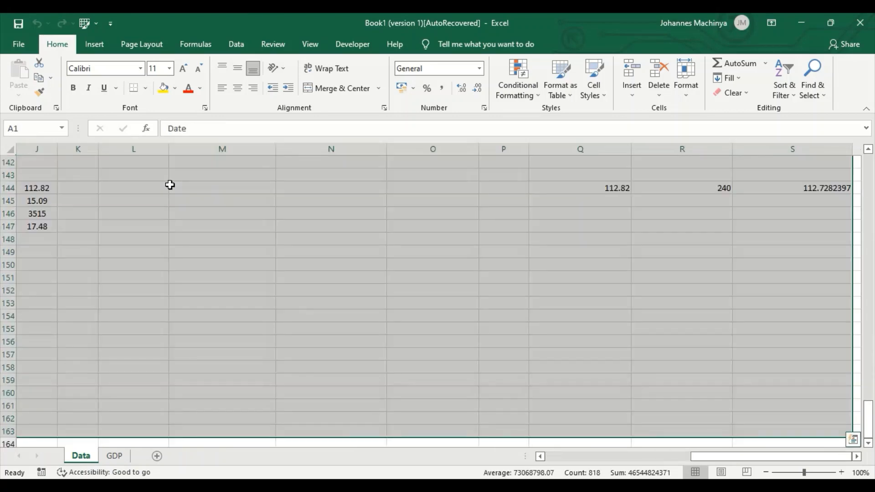
scroll(170, 185, "left", 6)
scroll(169, 185, "up", 20)
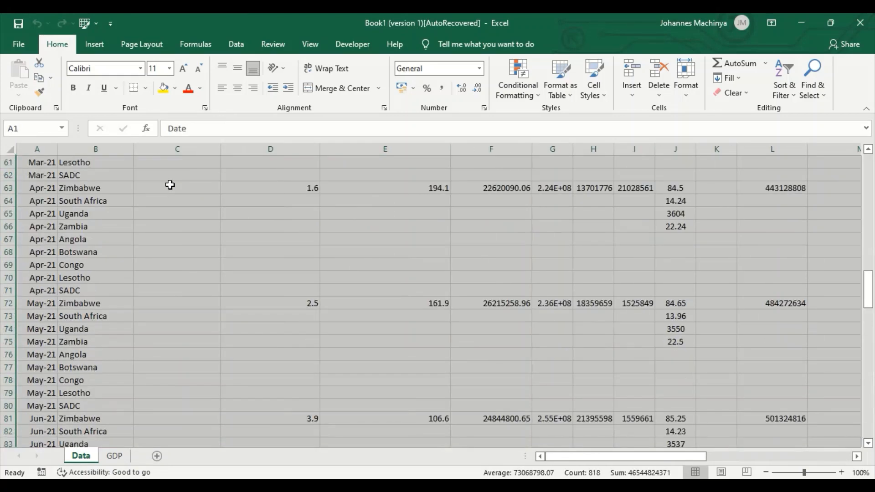
scroll(170, 185, "up", 1)
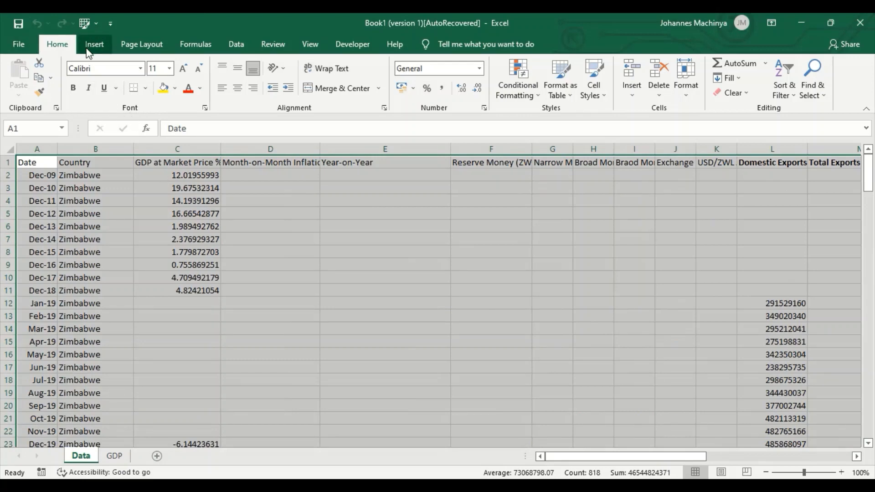
left_click(102, 48)
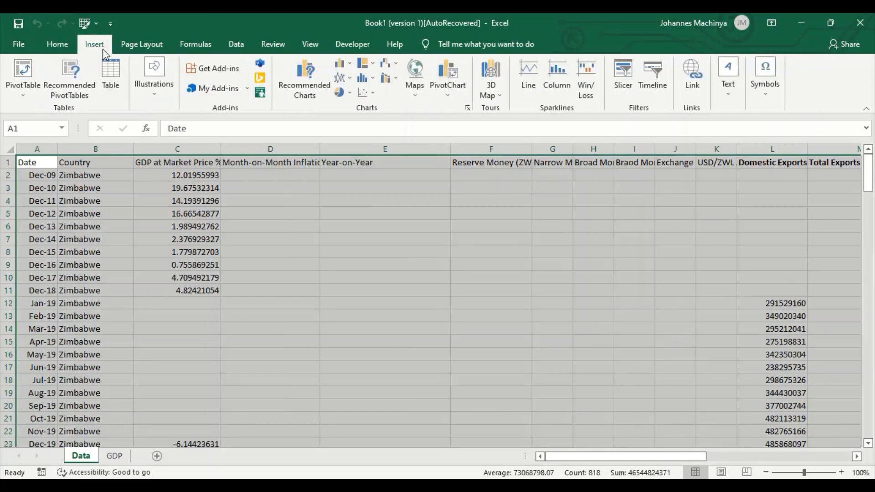
left_click(110, 73)
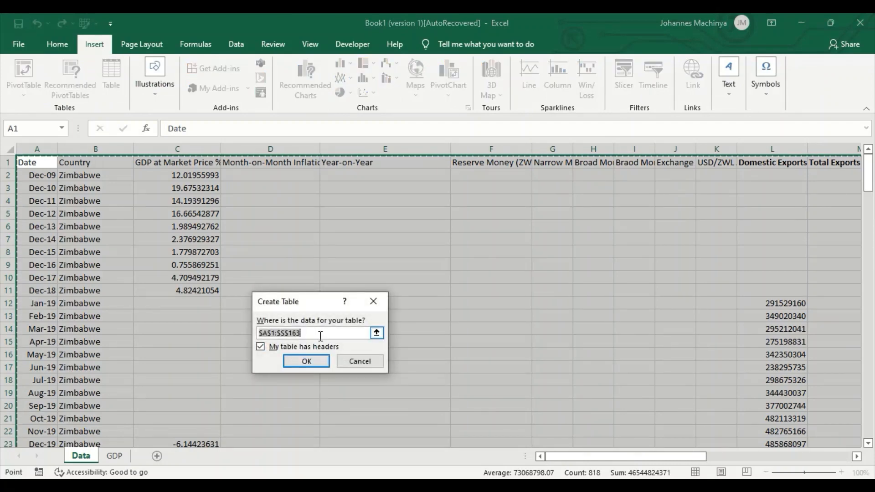
left_click(311, 358)
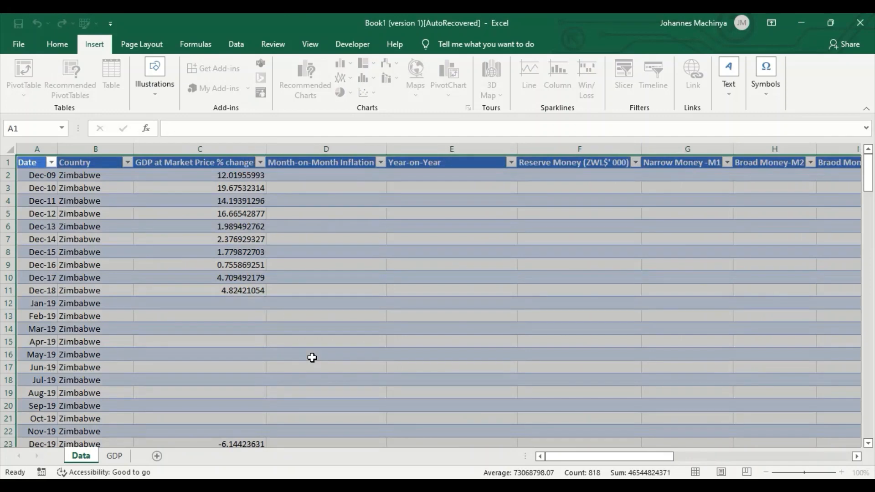
Apply the plain uncoloured light style to the new table and check its table name.
left_click(384, 340)
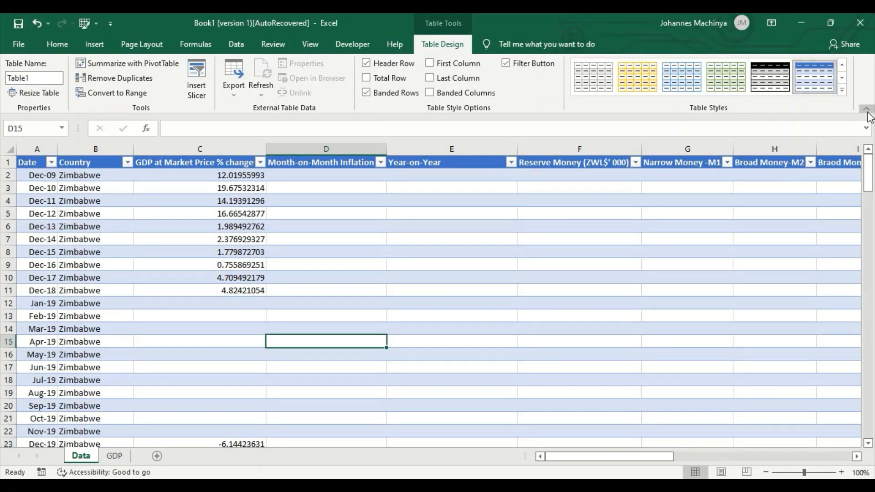
left_click(842, 90)
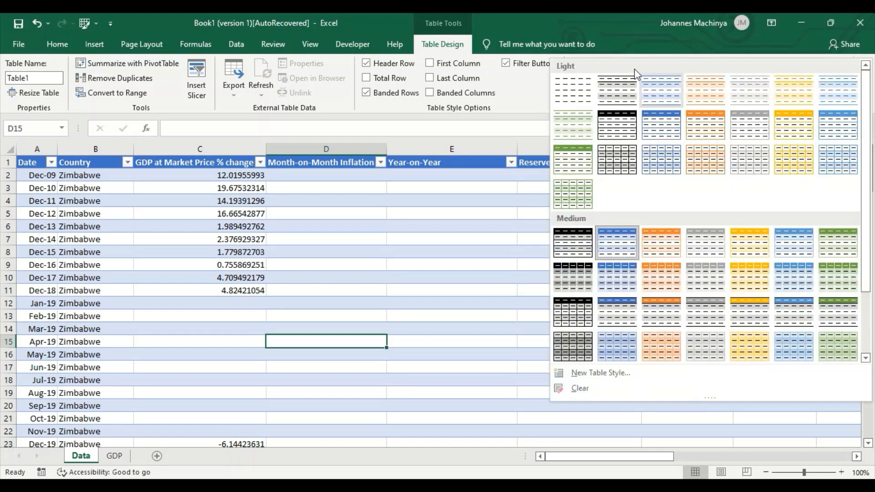
left_click(571, 91)
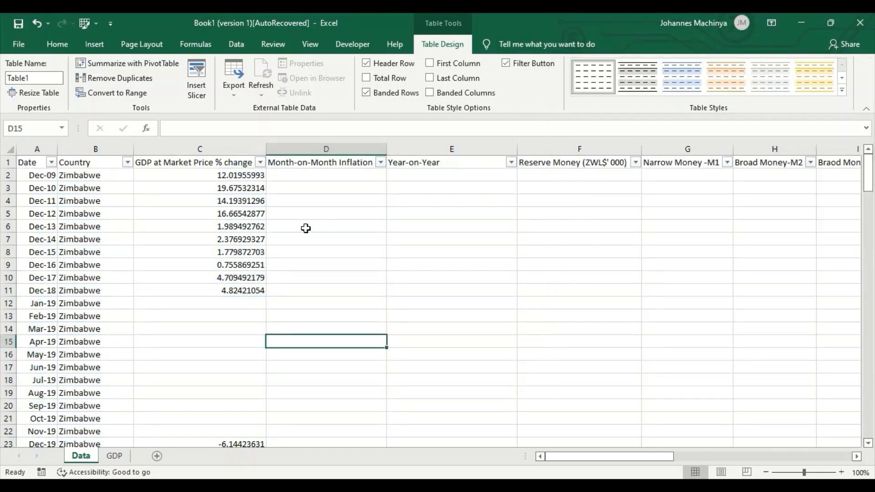
left_click(30, 78)
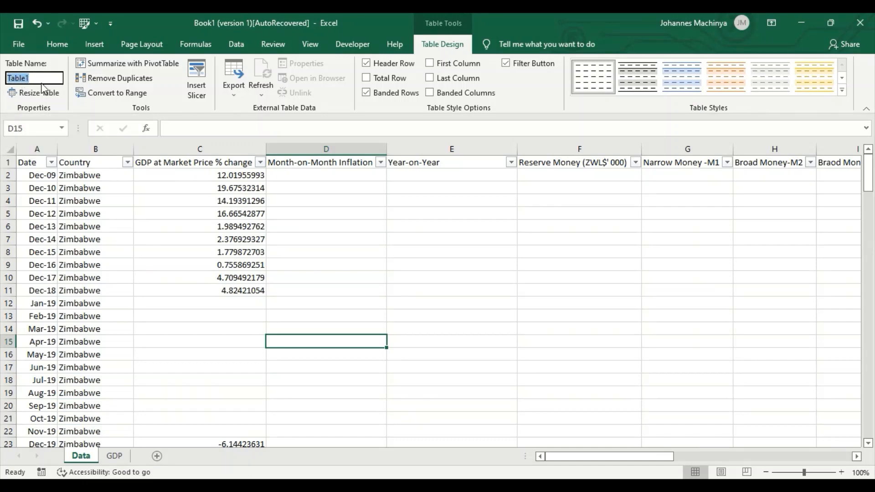
left_click(39, 79)
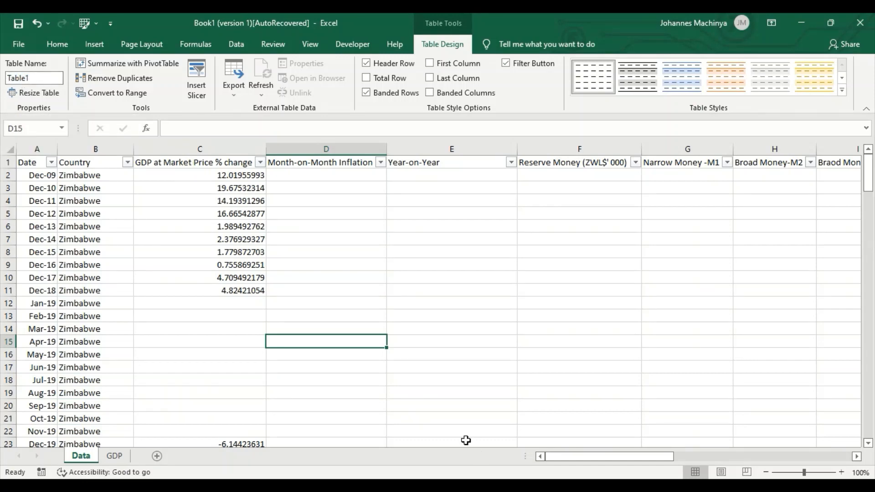
Insert a PivotTable in cell A1 of the GDP sheet, using Table1 from the Data sheet as its source.
left_click(121, 457)
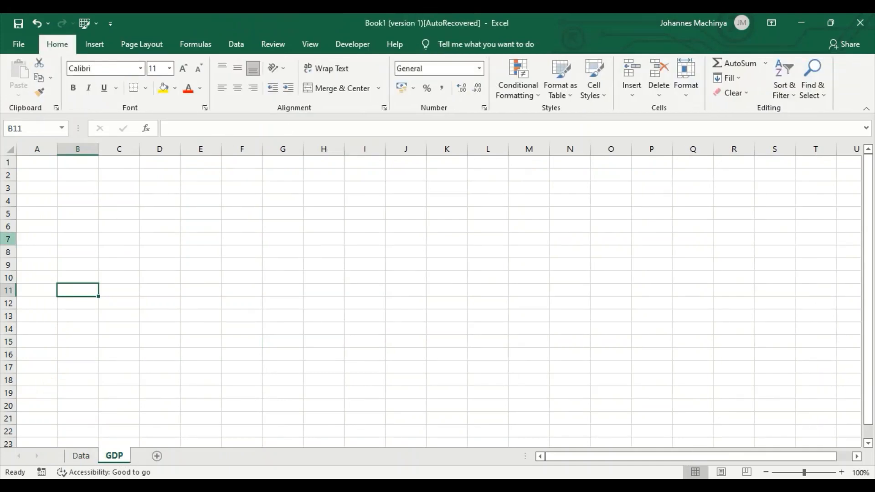
left_click(41, 162)
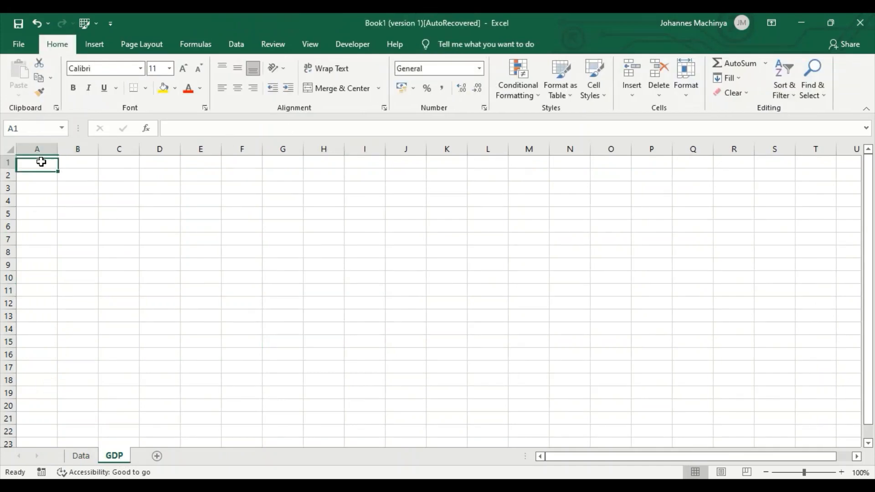
left_click(95, 46)
left_click(36, 66)
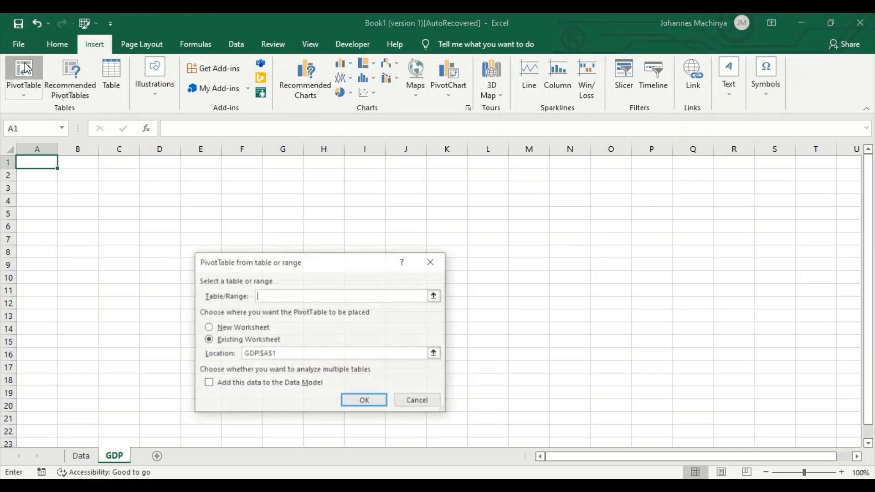
left_click(435, 296)
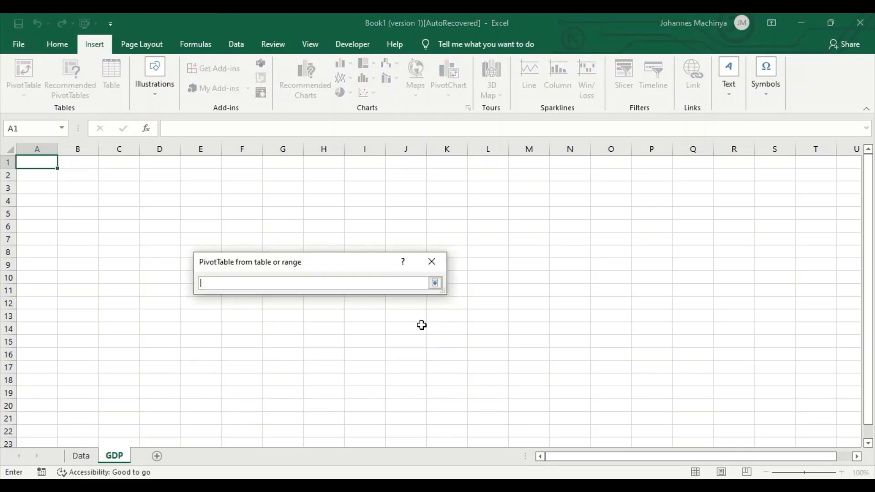
left_click(80, 456)
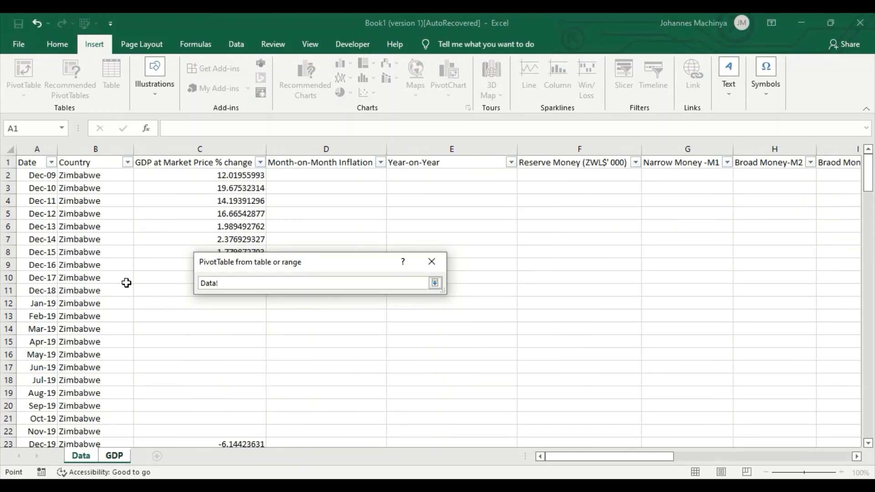
key("ctrl+a")
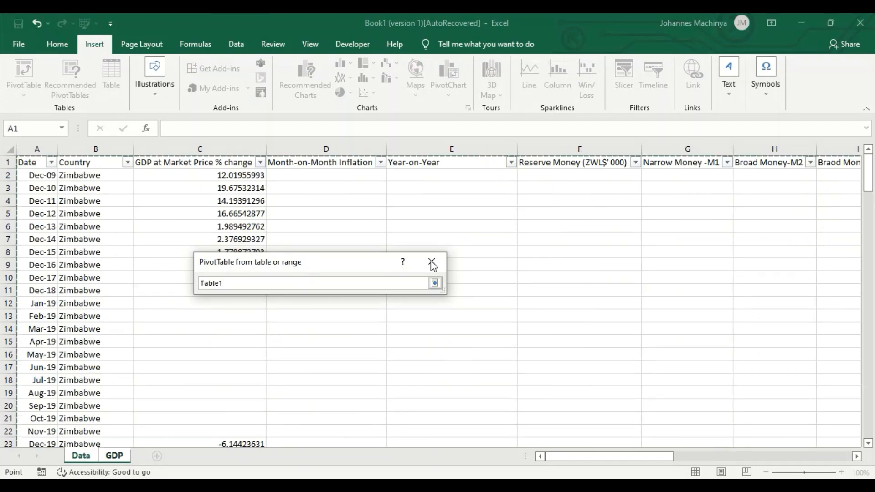
left_click(435, 283)
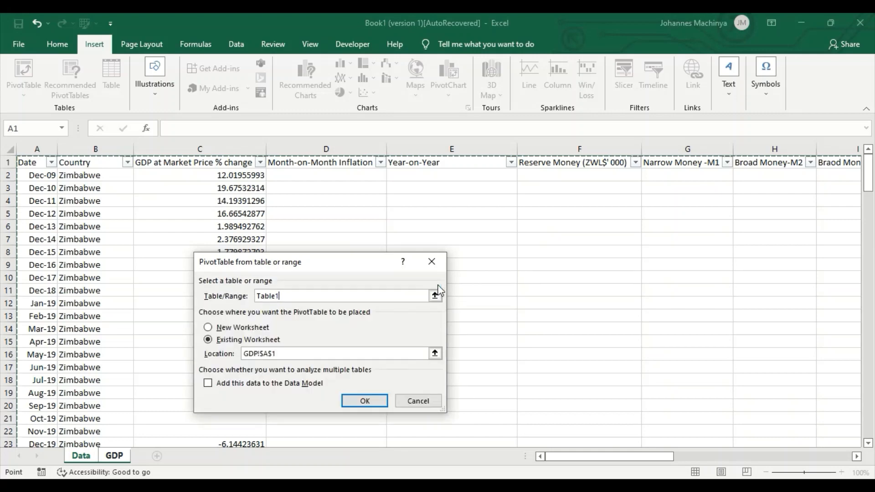
left_click(365, 401)
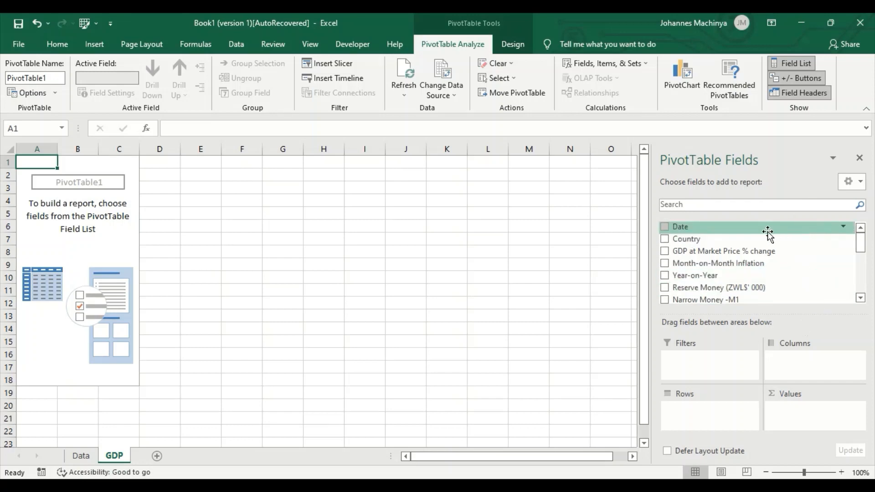
Add Date as rows and the sum of GDP at Market Price % change as values, and remove the Quarters field from the rows.
left_click(664, 227)
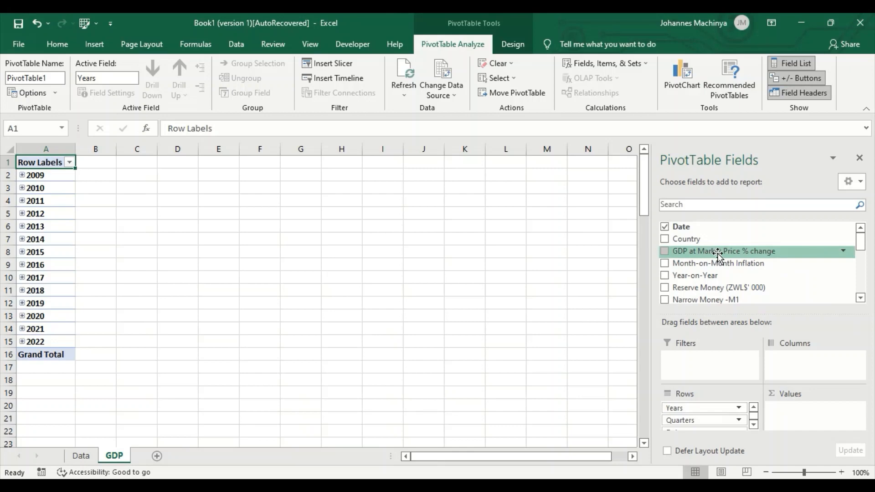
left_click_drag(715, 254, 772, 416)
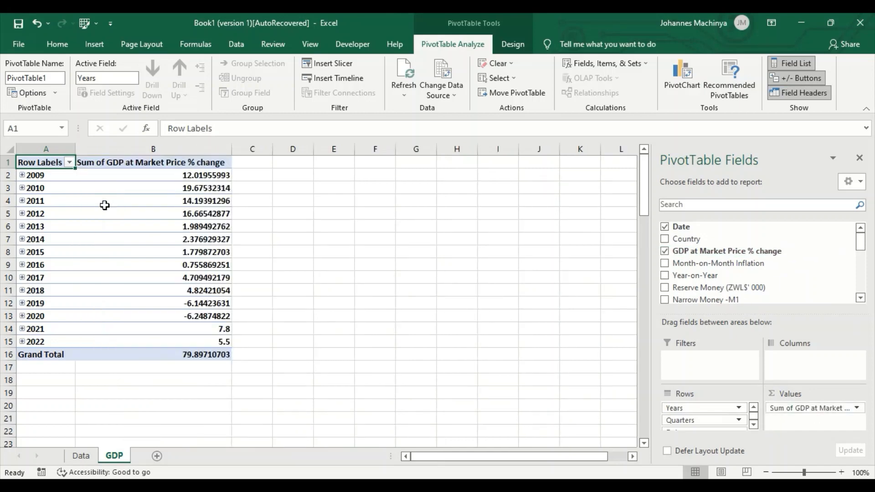
left_click(22, 176)
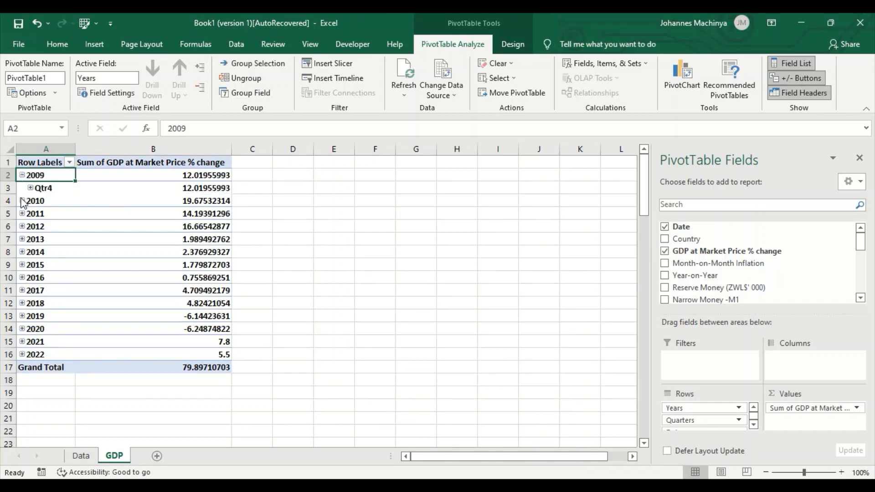
left_click(22, 202)
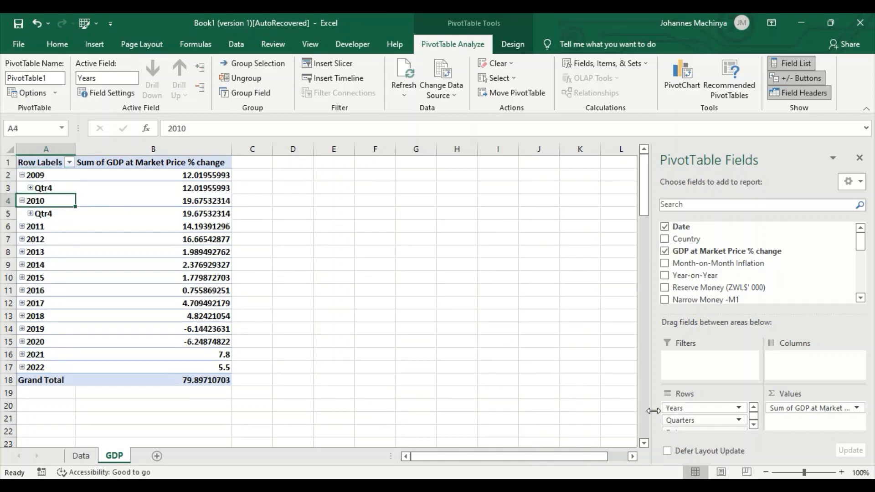
left_click(741, 419)
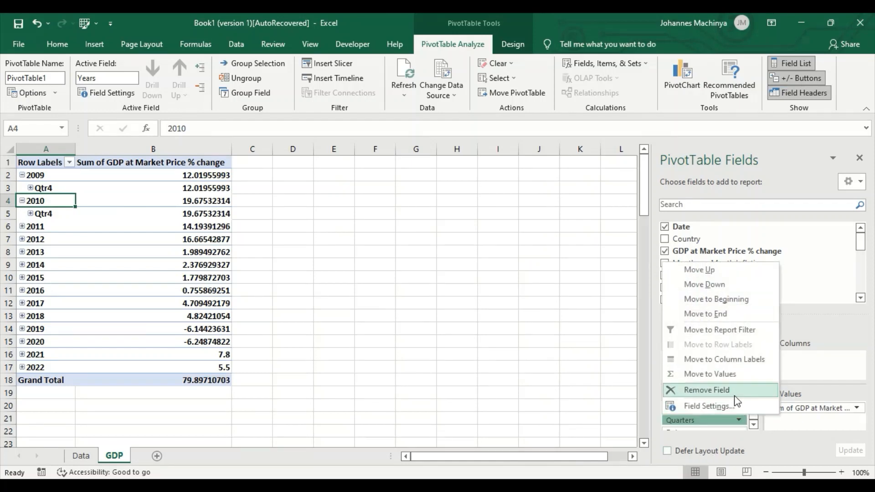
left_click(707, 390)
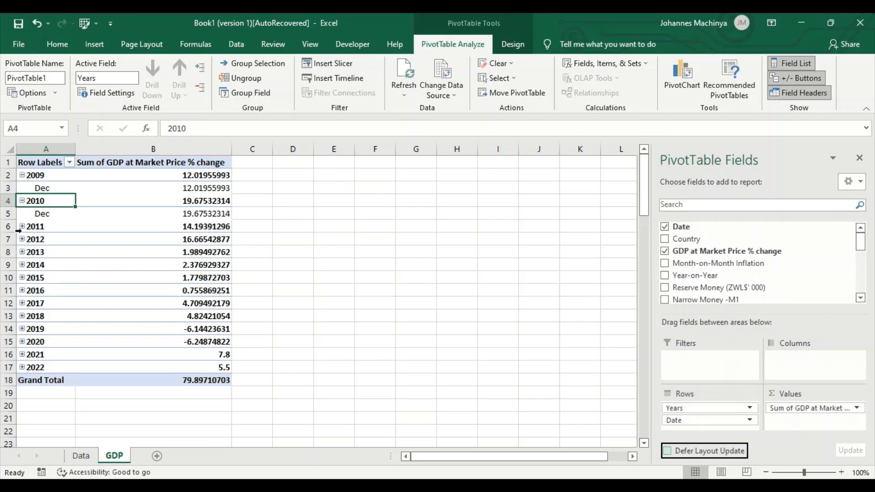
Expand 2011, 2015 and 2018 to check their months, and remove the Date field so the rows are grouped by Years only.
left_click(19, 230)
left_click(22, 227)
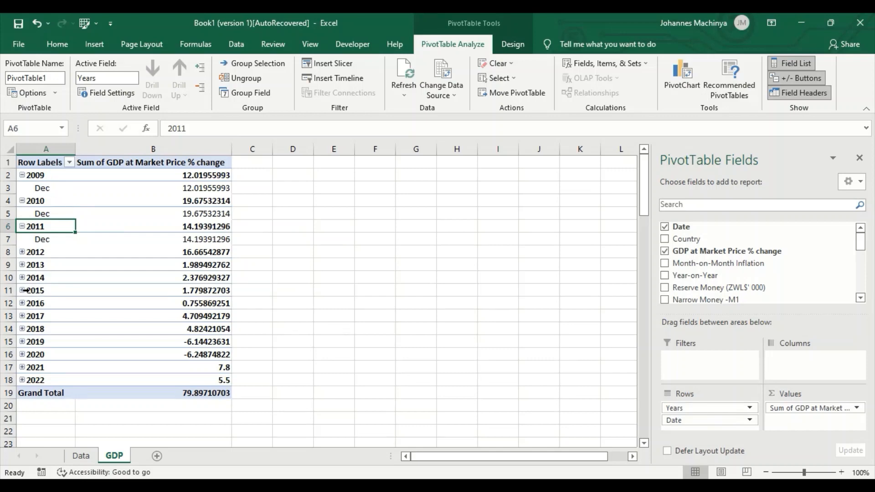
left_click(23, 291)
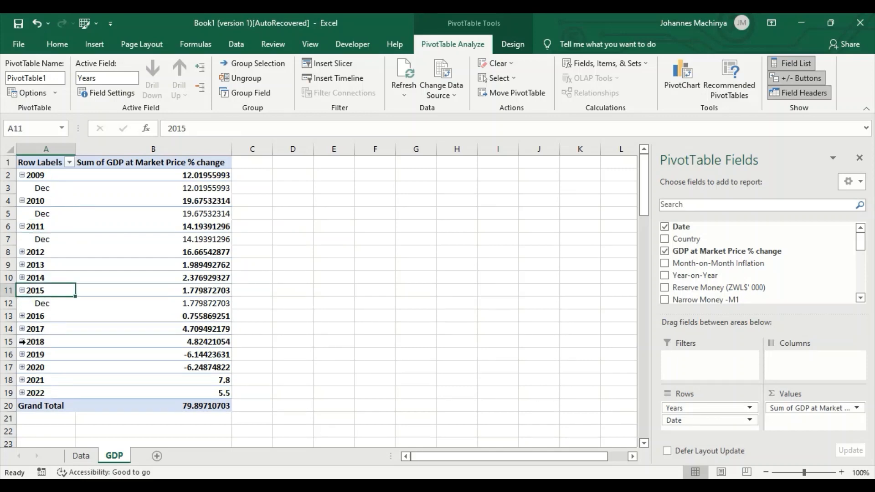
left_click(22, 342)
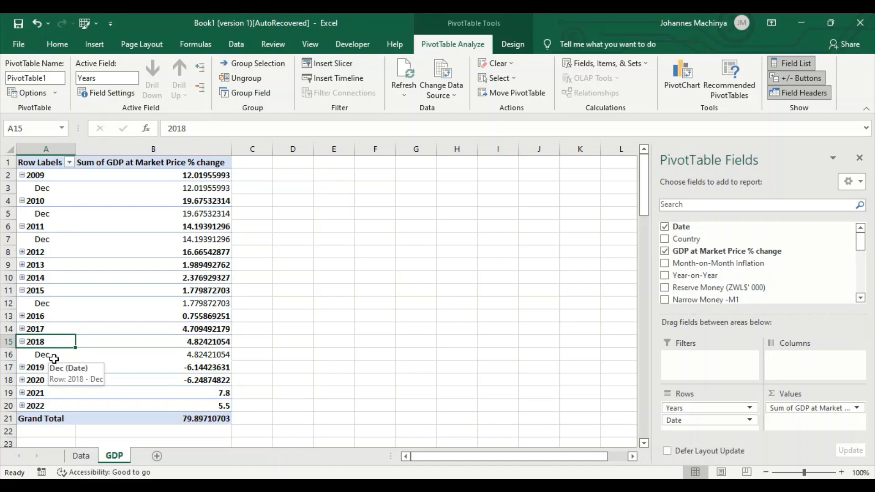
left_click(749, 420)
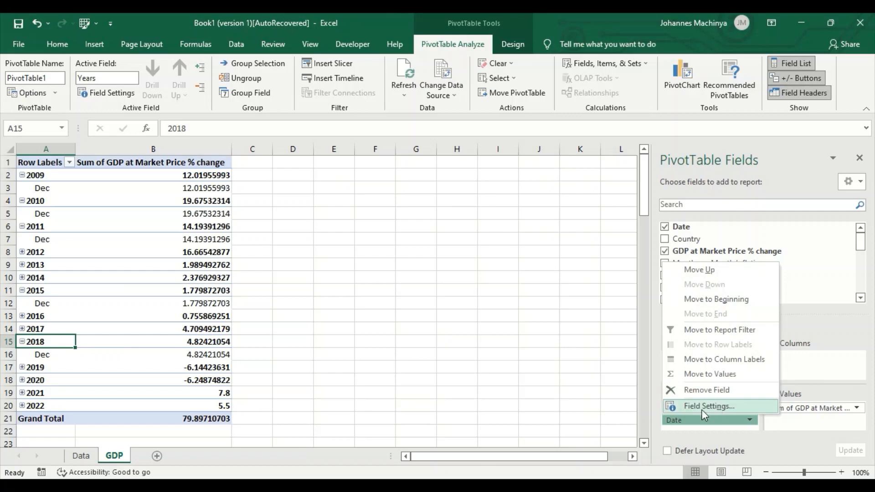
left_click(629, 432)
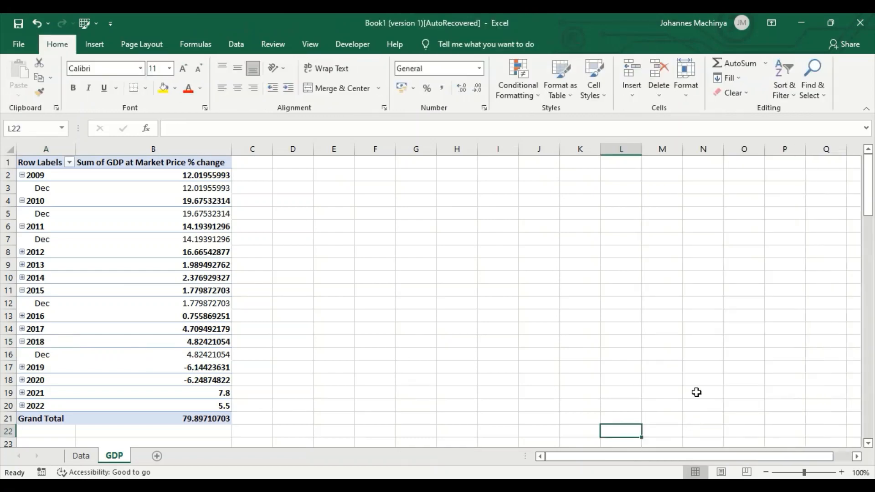
left_click(115, 303)
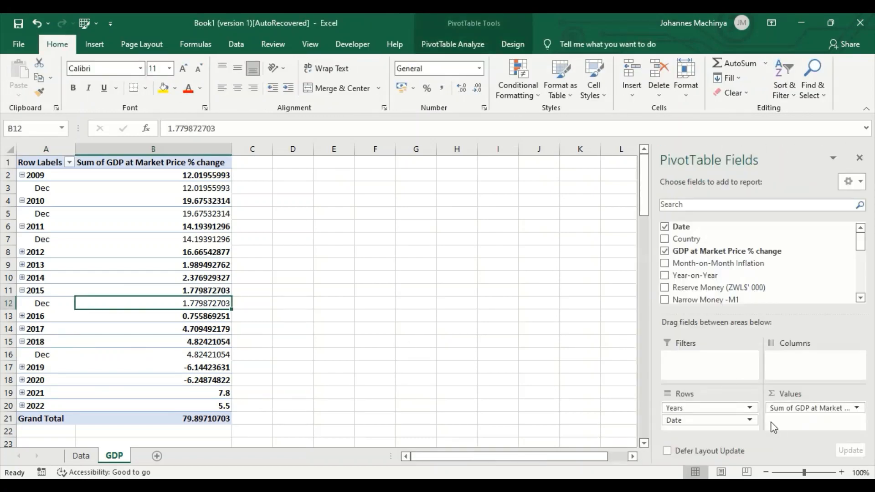
left_click(749, 421)
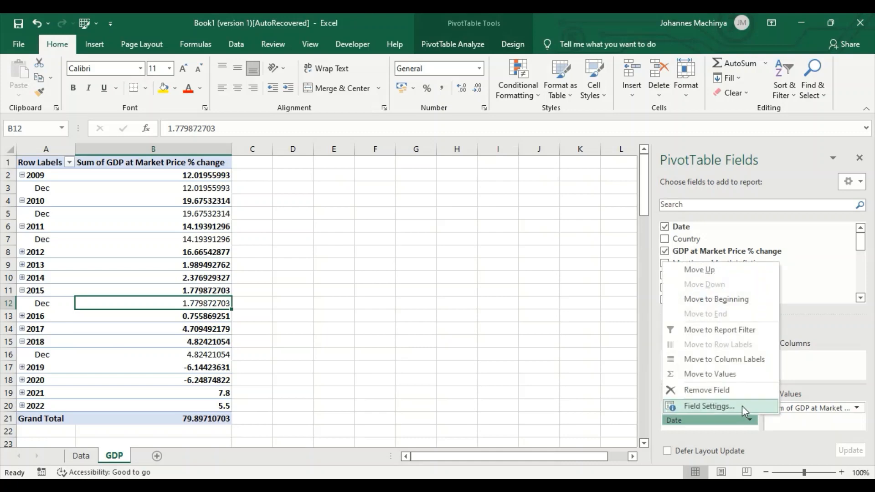
left_click(731, 390)
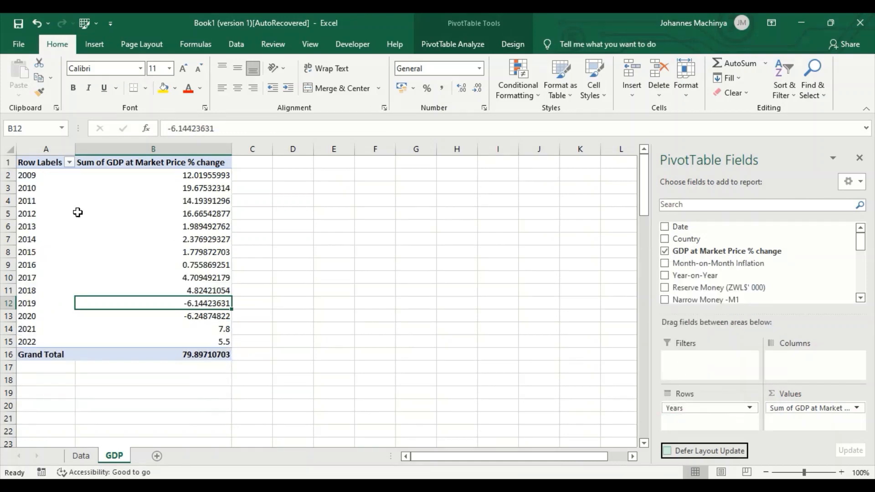
Insert a 3-D Line PivotChart of the yearly GDP at Market Price % change from the PivotTable.
mouse_move(86, 199)
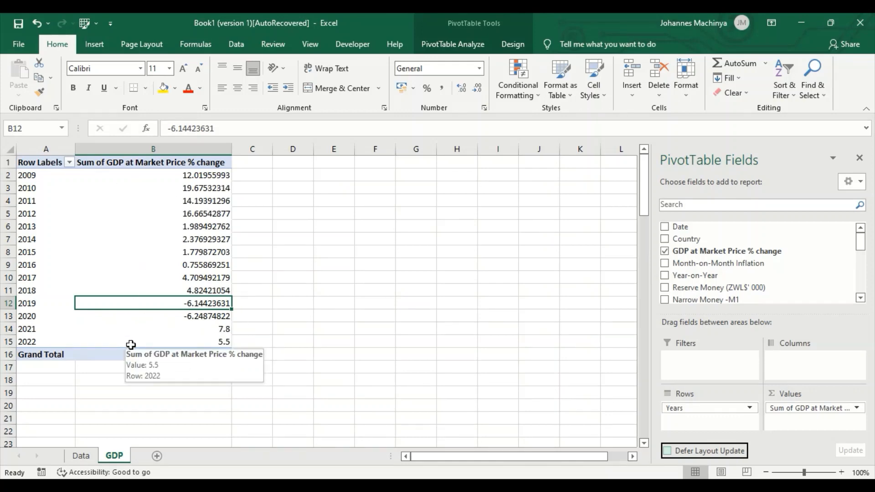
mouse_move(214, 226)
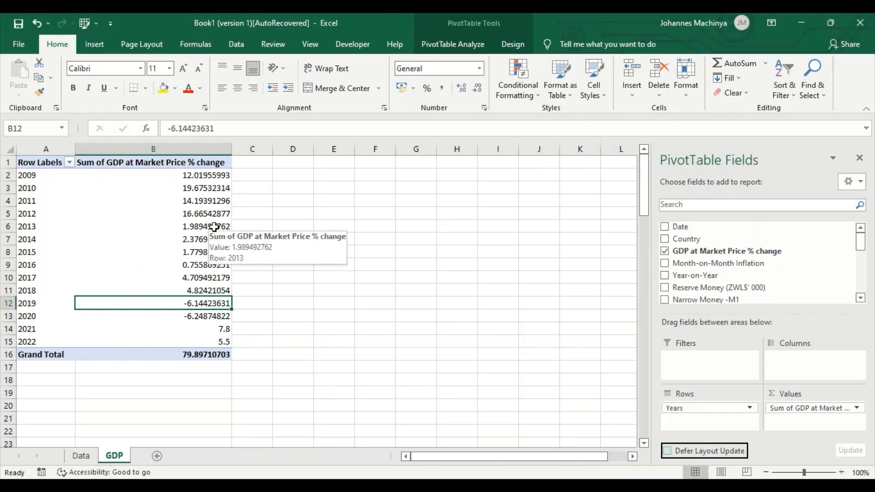
left_click(443, 48)
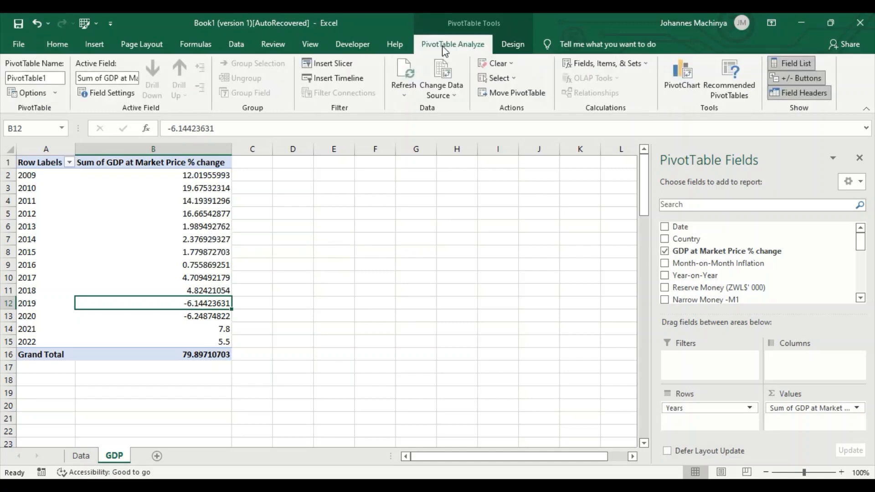
left_click(684, 76)
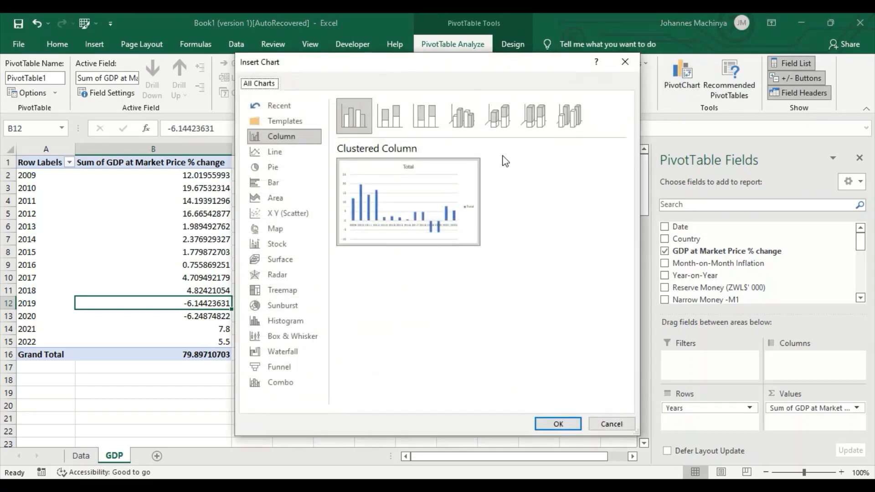
mouse_move(360, 196)
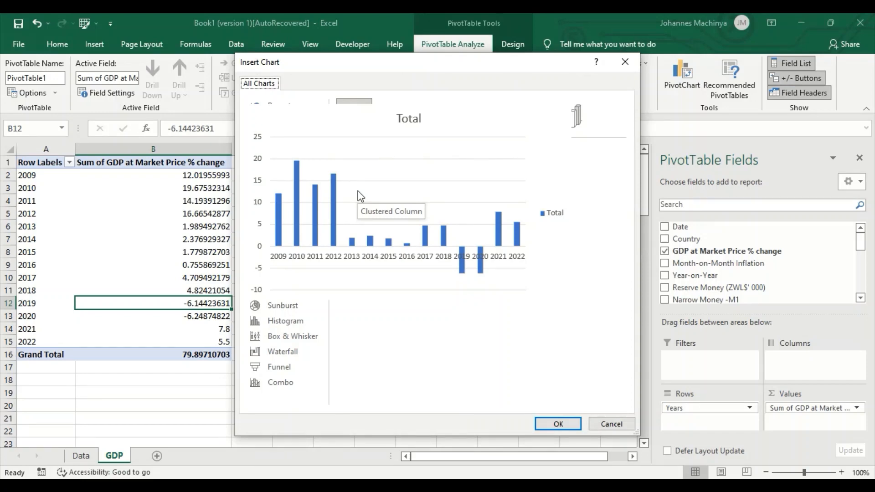
left_click(266, 152)
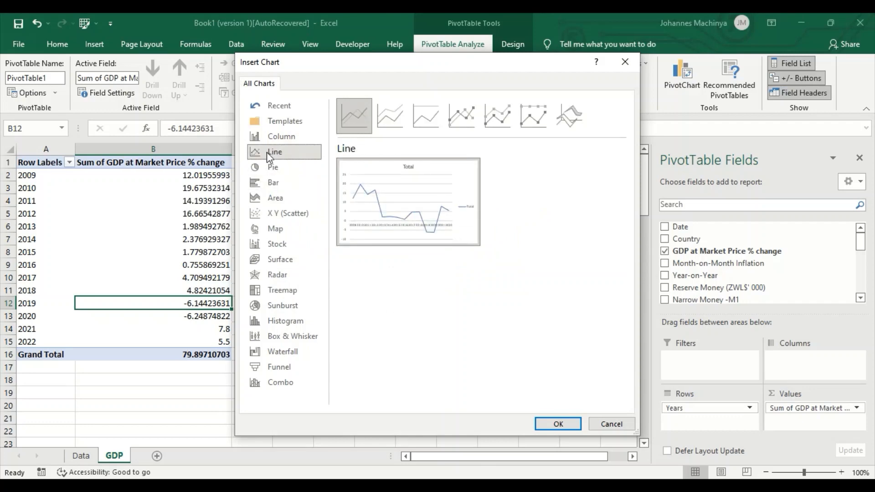
mouse_move(361, 225)
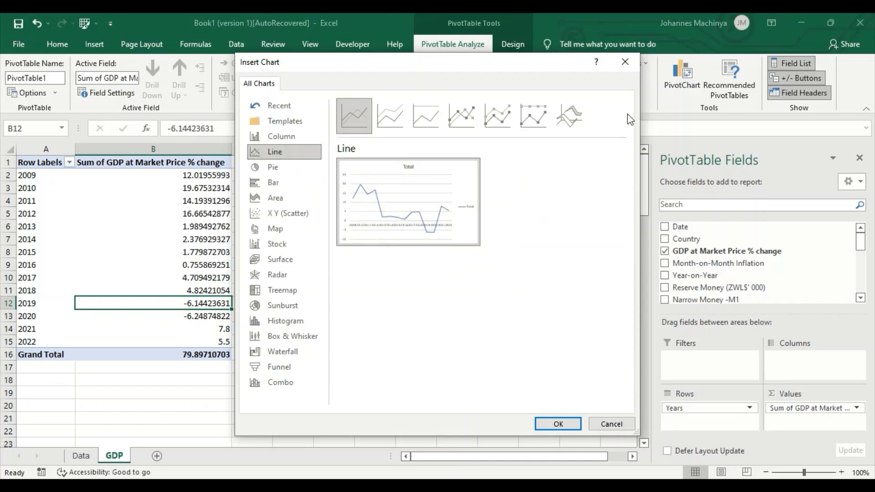
left_click(571, 114)
mouse_move(428, 210)
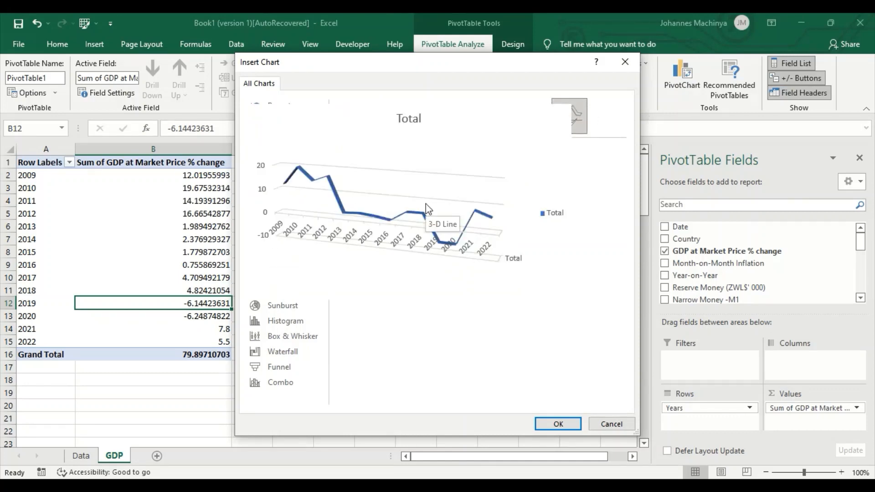
left_click(558, 424)
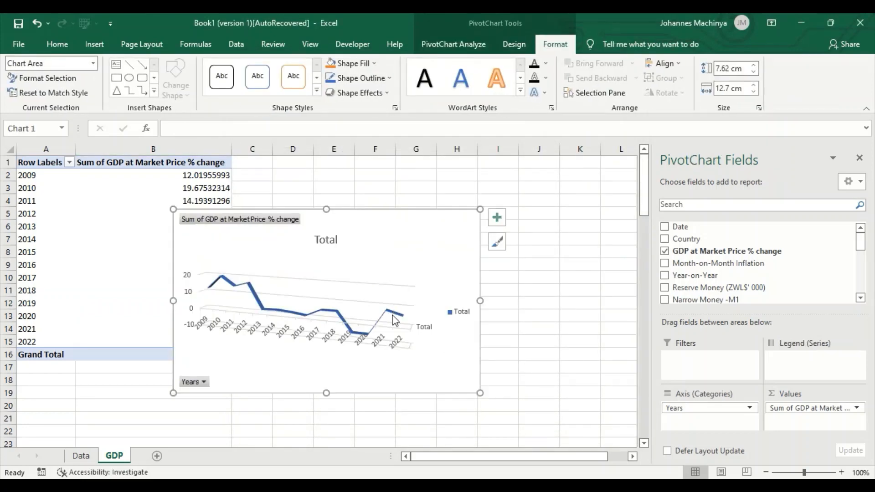
Select the chart's data series and apply the second chart style to the GDP line chart.
left_click(394, 320)
left_click(386, 311)
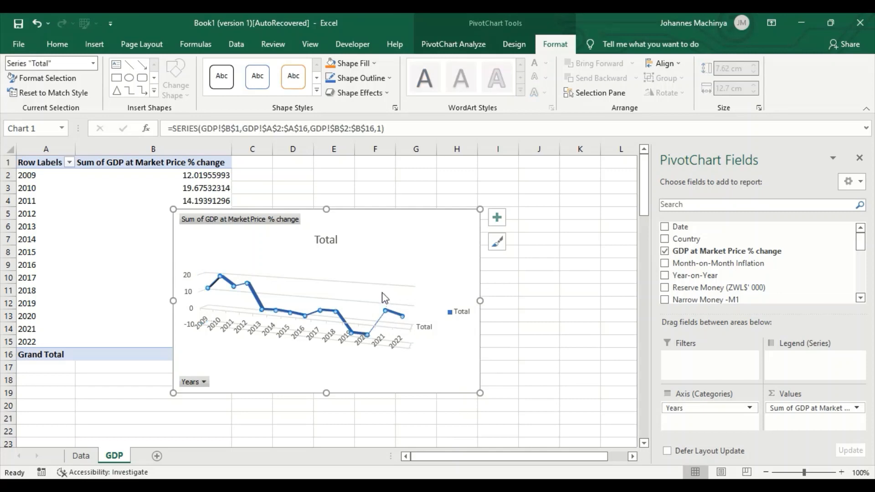
left_click(470, 42)
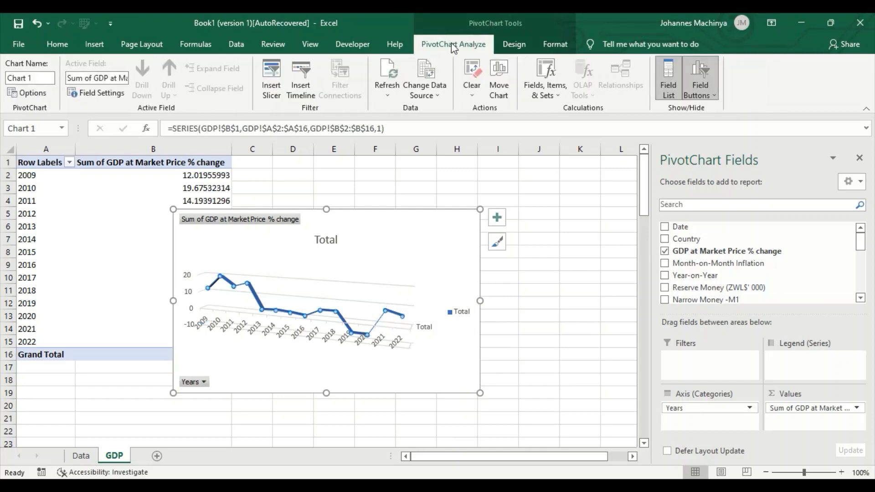
left_click(513, 44)
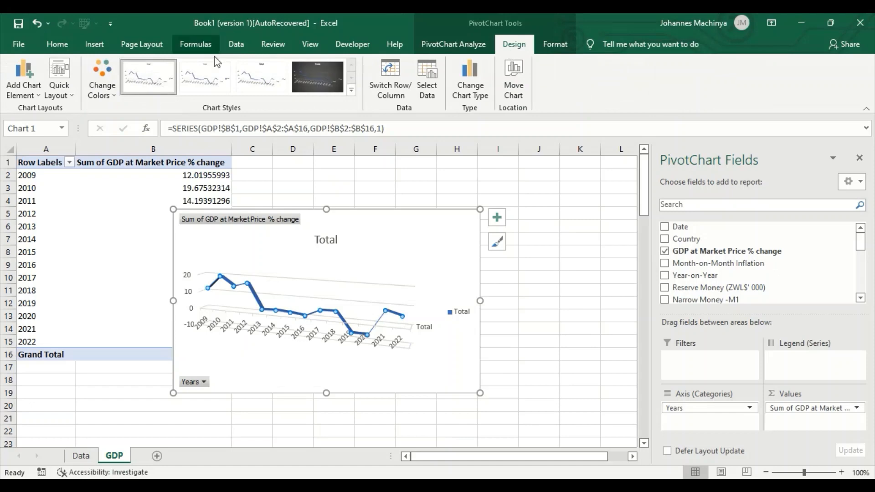
left_click(205, 78)
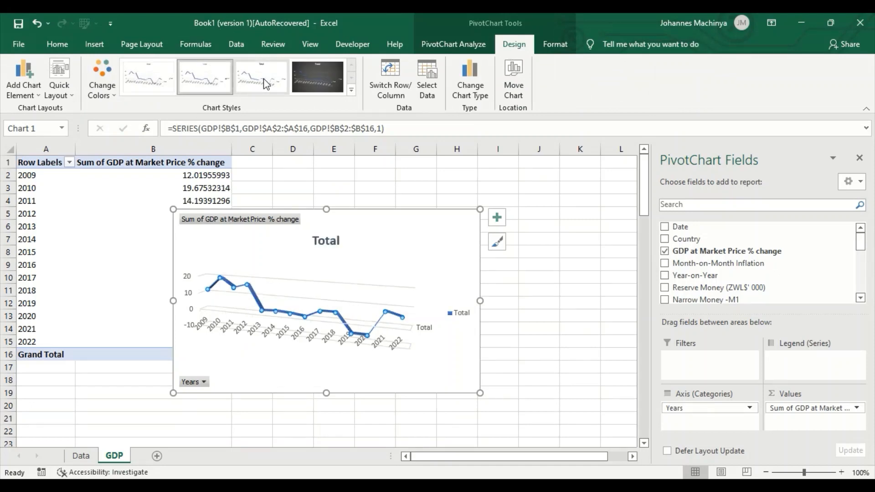
Apply the dark fourth chart style to the GDP line chart and remove its legend and title.
left_click(314, 88)
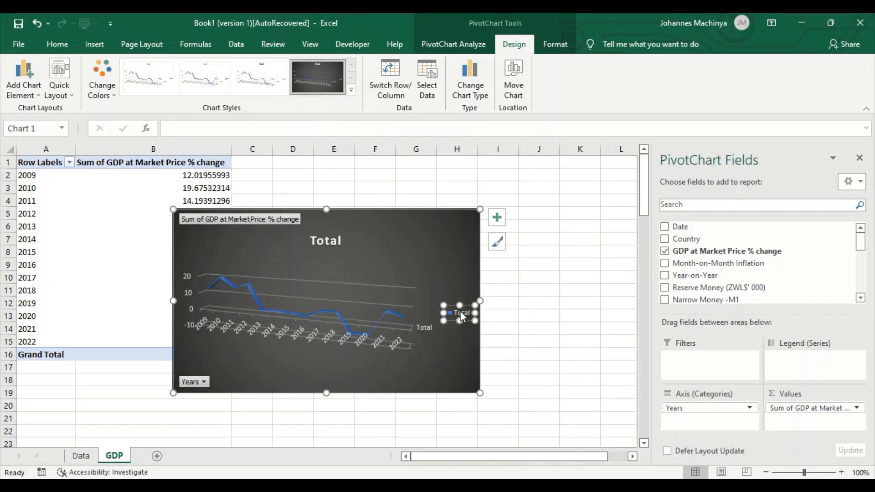
key("Delete")
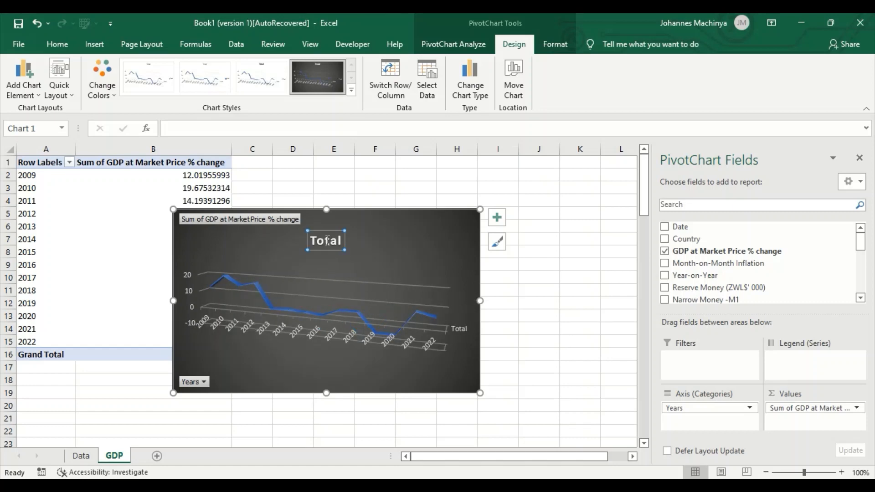
key("Delete")
left_click(609, 354)
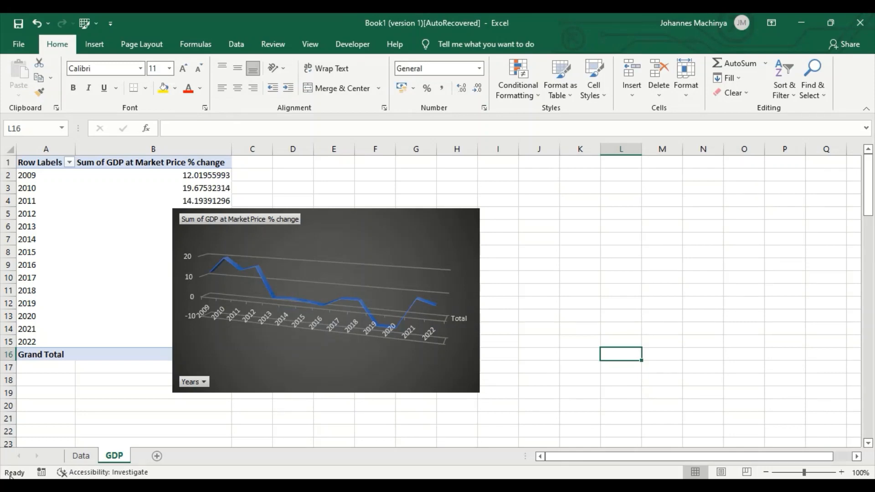
Review the export, import and trade balance columns in the Data sheet, and add a new worksheet named Trades.
left_click(79, 457)
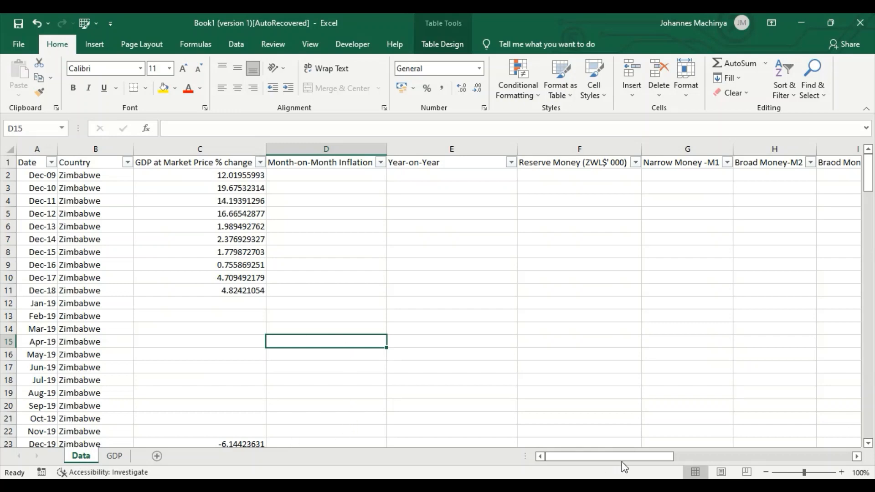
left_click_drag(642, 457, 740, 456)
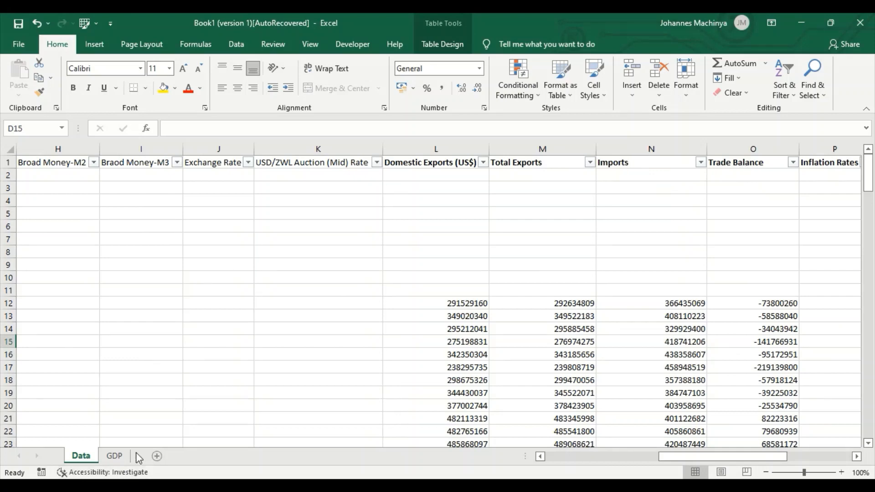
left_click(115, 455)
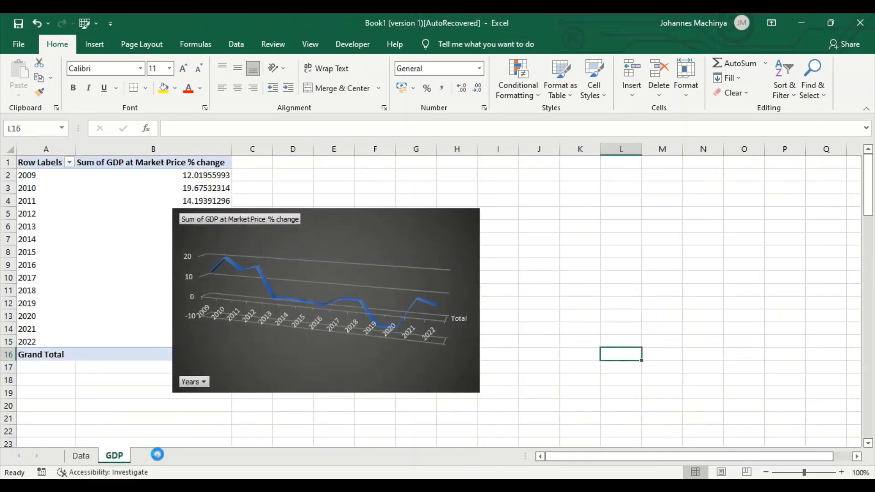
left_click(156, 455)
double_click(152, 455)
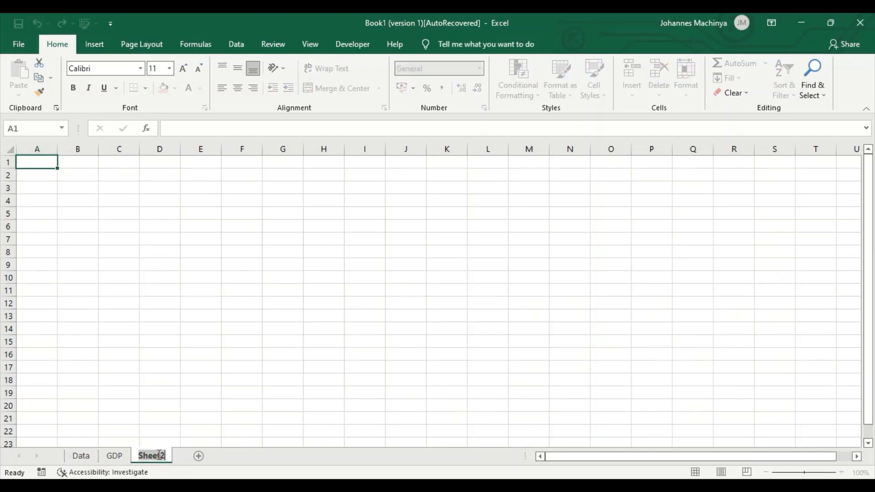
key("Caps_Lock")
type("t")
key("BackSpace")
key("Caps_Lock")
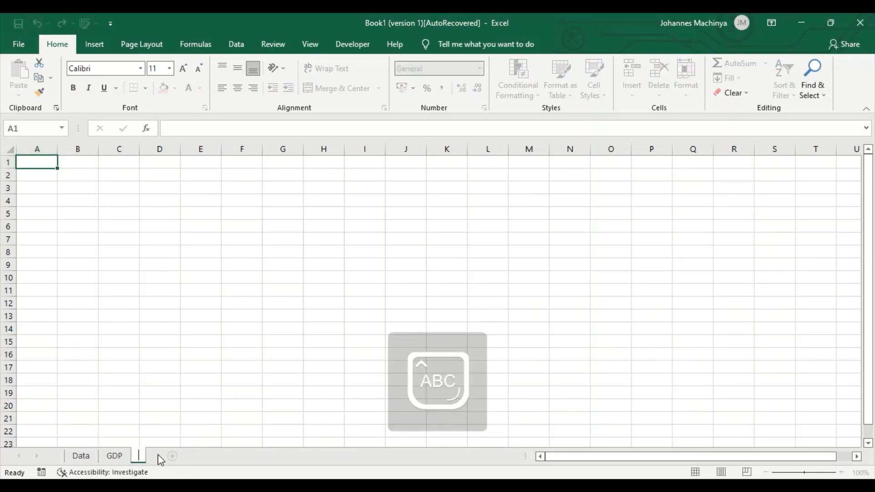
key("BackSpace")
type("T")
key("Caps_Lock")
type("rades")
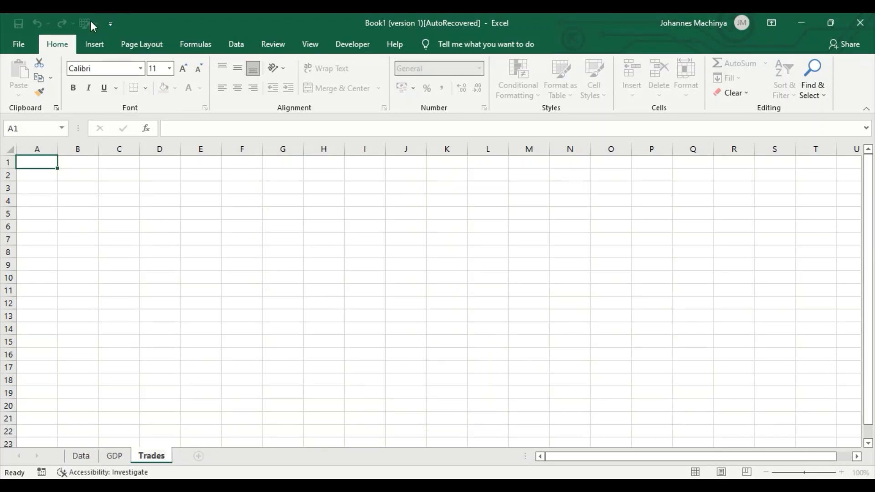
left_click(94, 45)
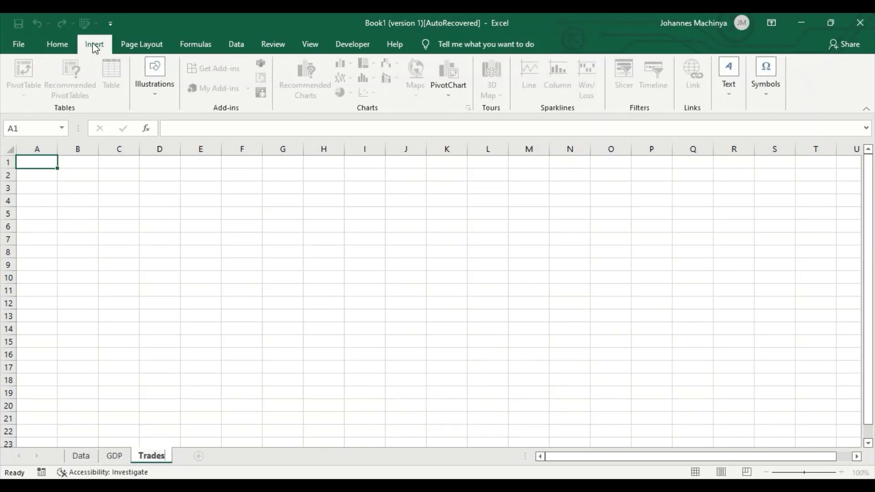
left_click(219, 263)
Create a PivotTable from Table1 at cell A1 of the Trades sheet.
left_click(36, 164)
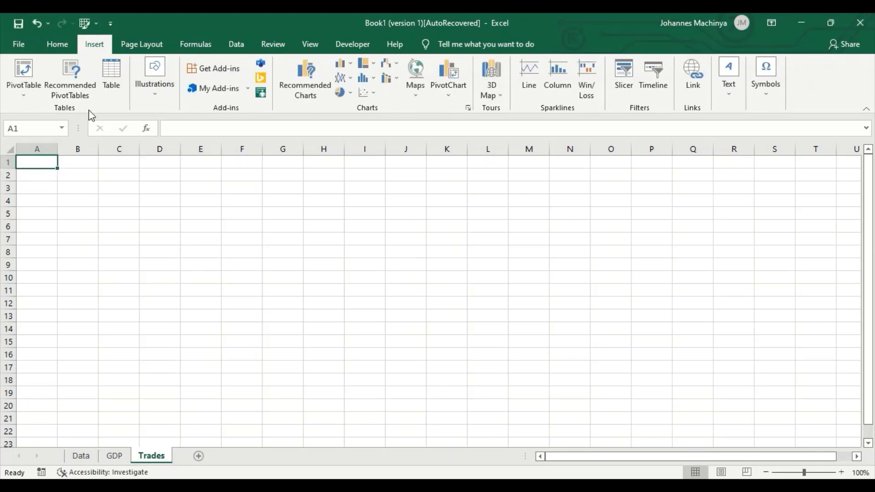
left_click(112, 73)
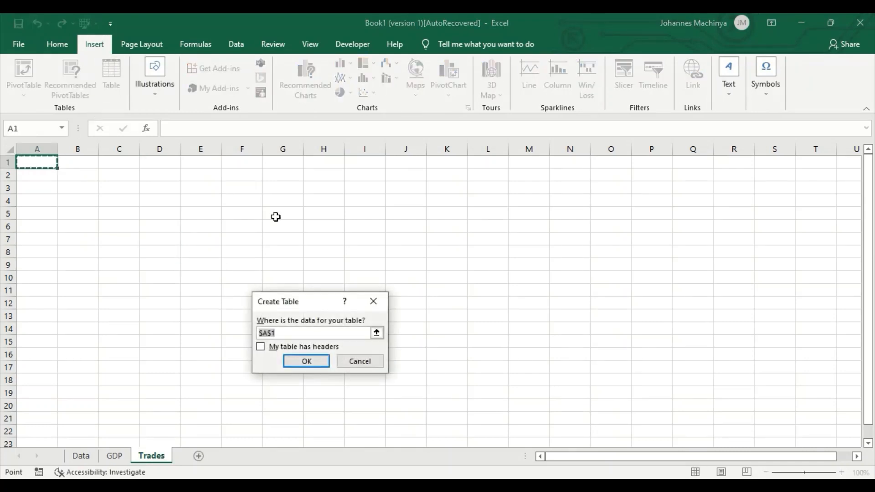
left_click(372, 301)
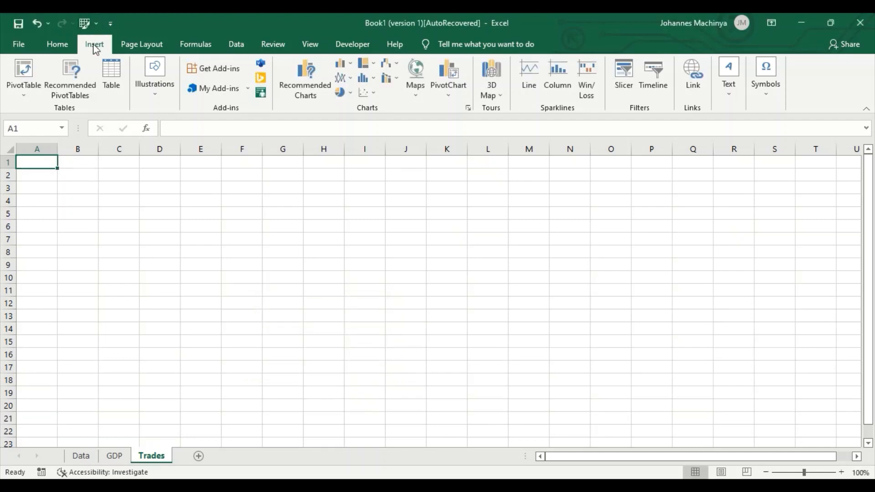
left_click(24, 71)
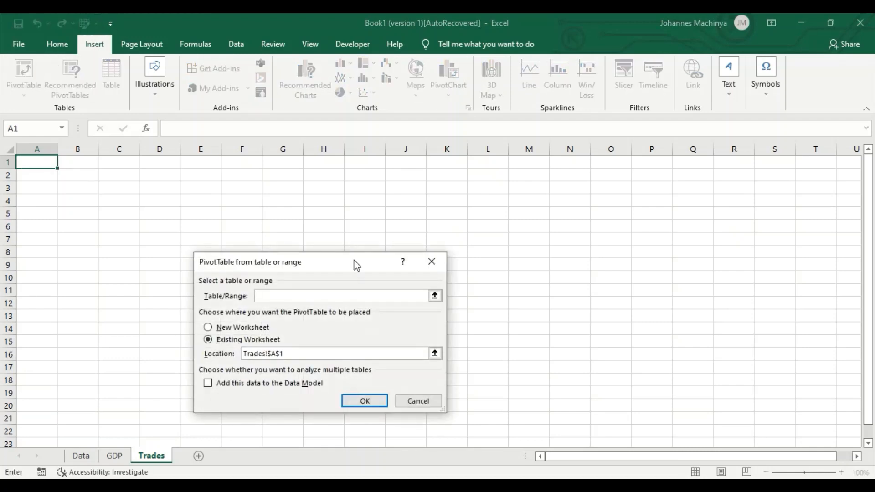
key("Caps_Lock")
type("T")
key("Caps_Lock")
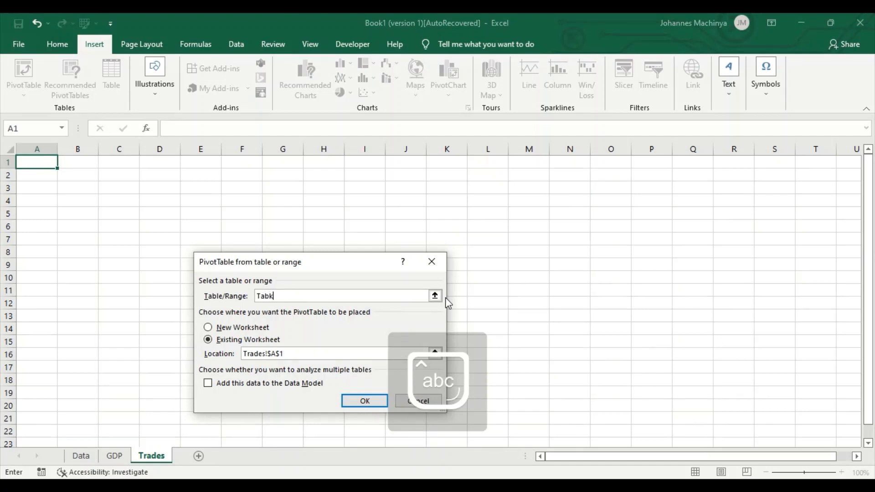
type("abk")
key("BackSpace")
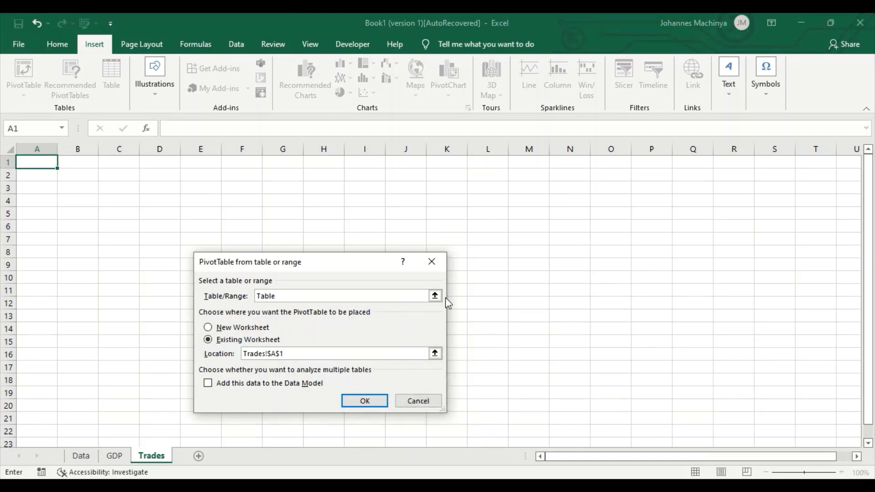
type("le1")
left_click(372, 401)
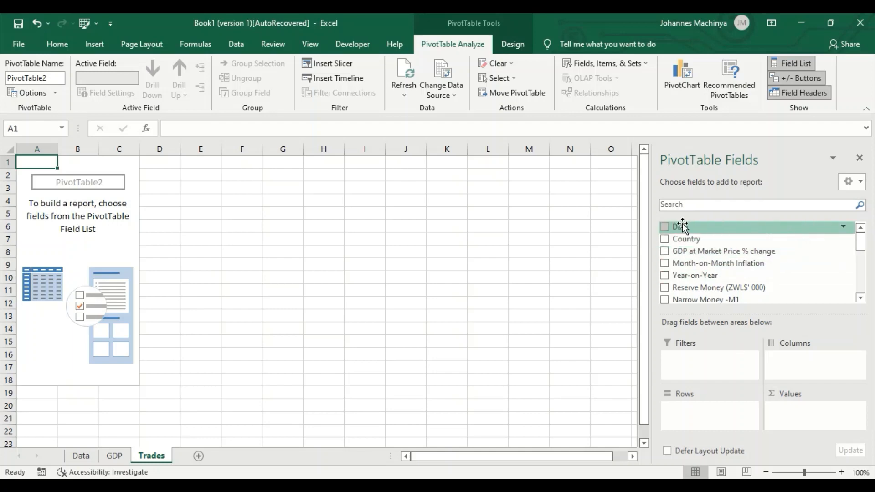
Add Date as rows and the sums of Total Exports, Imports and Trade Balance as values, and remove the Quarters field from the rows.
left_click(664, 227)
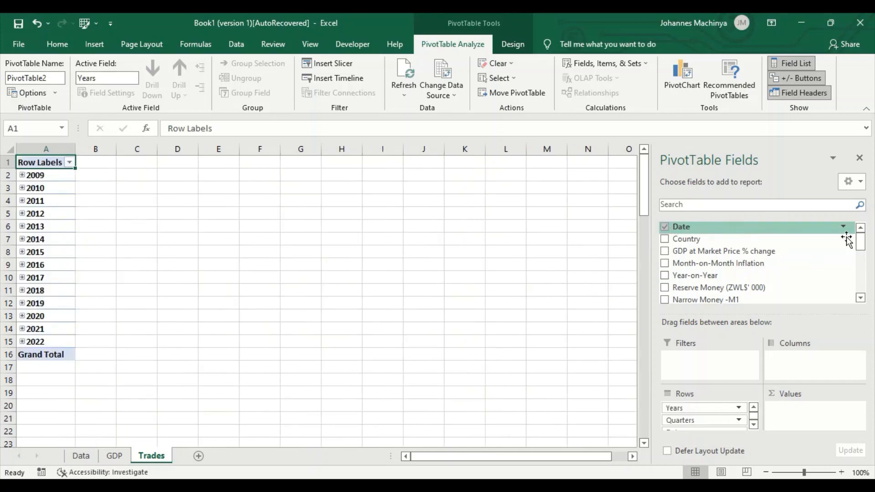
scroll(861, 247, "down", 2)
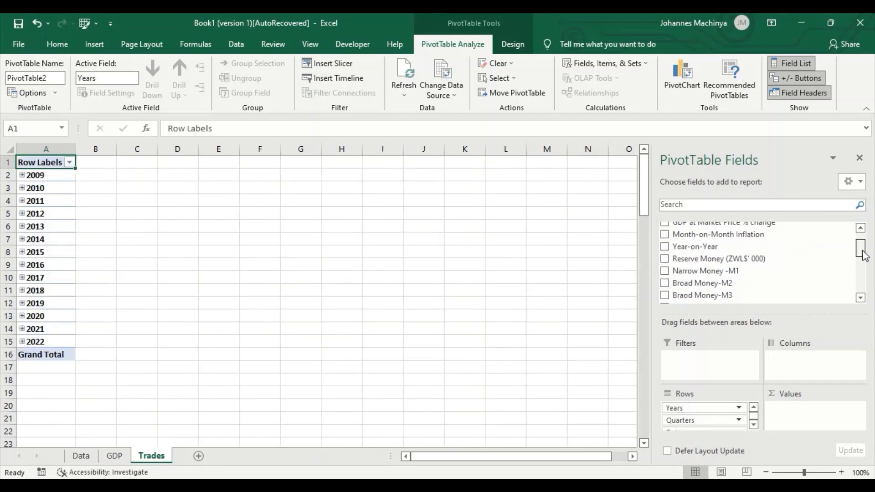
scroll(860, 239, "up", 2)
left_click_drag(860, 250, 863, 274)
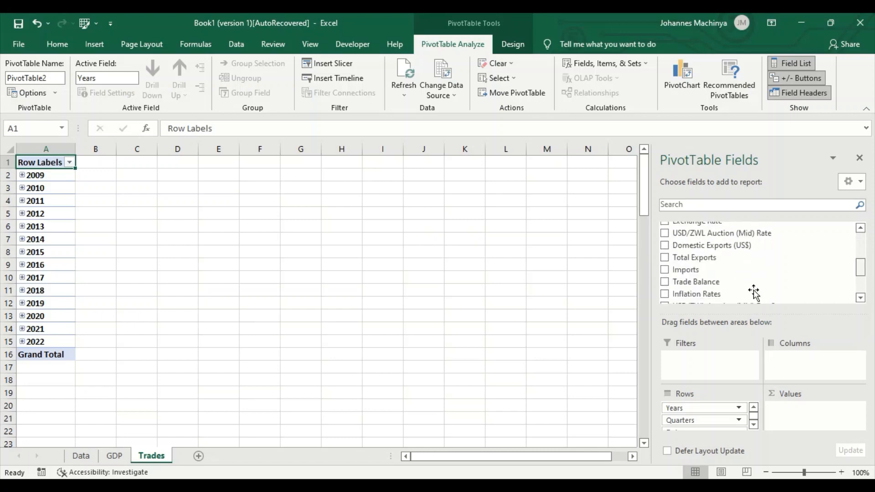
left_click(666, 259)
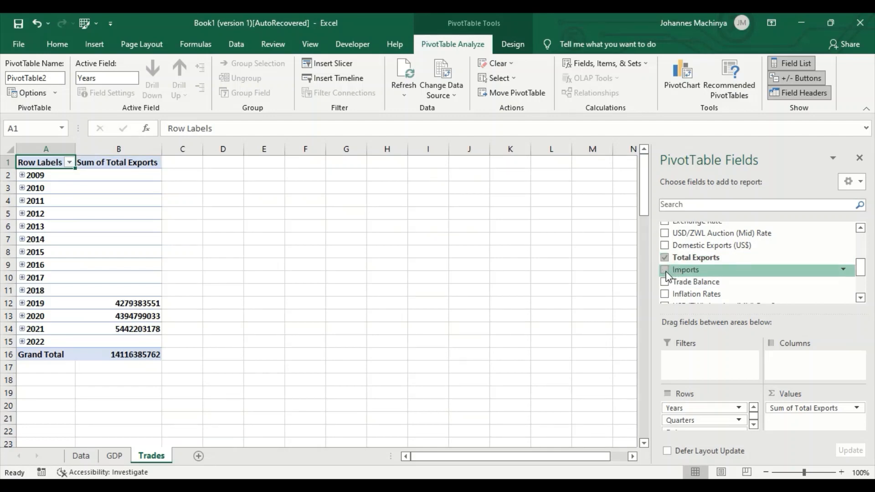
left_click(665, 271)
left_click(665, 284)
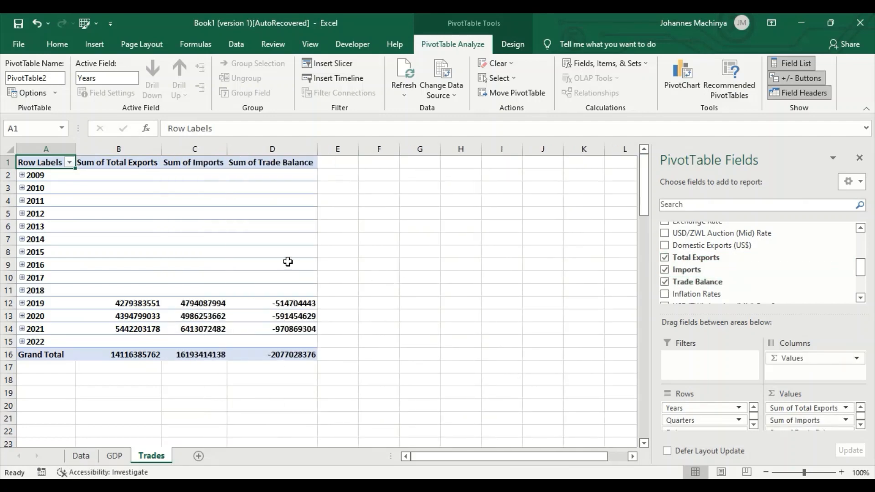
left_click(288, 262)
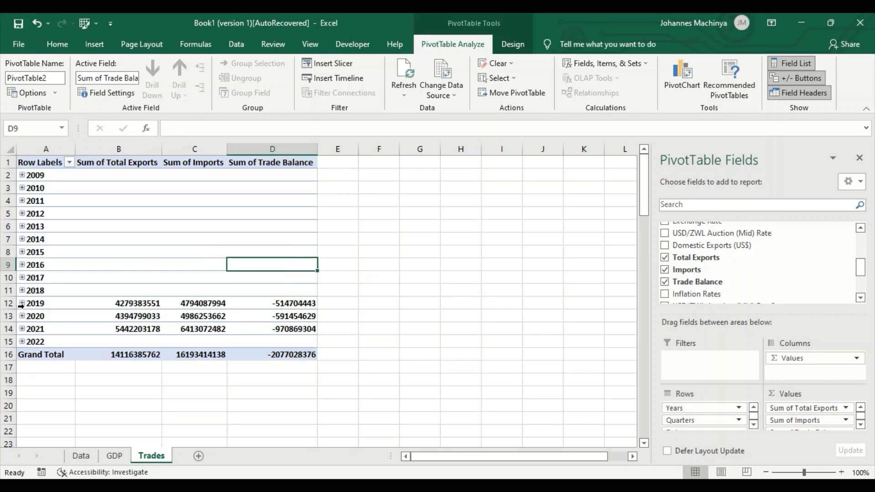
left_click(740, 420)
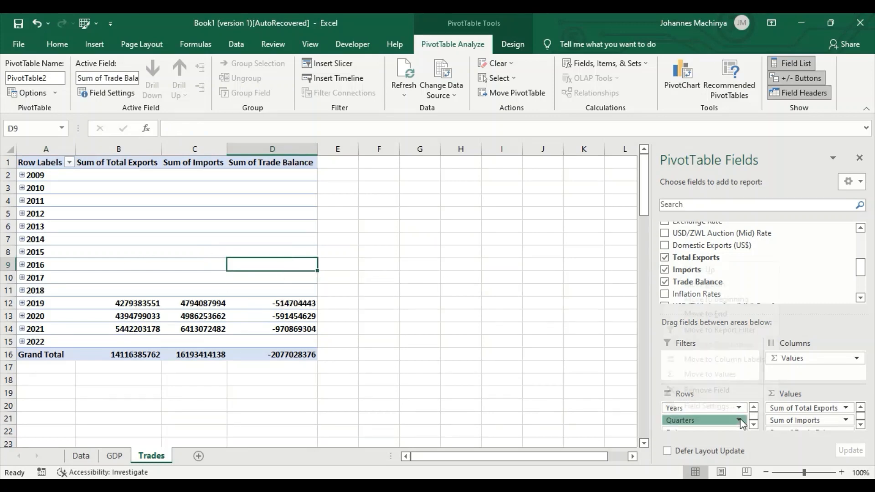
left_click(737, 391)
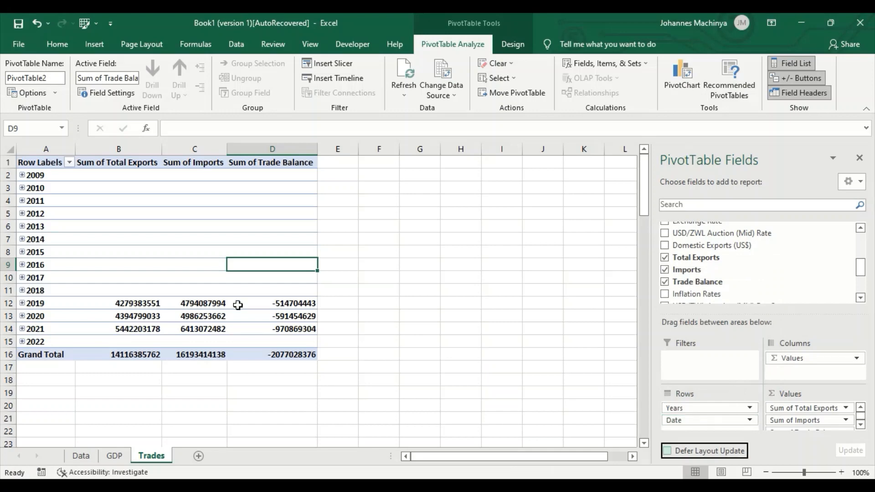
Expand 2019, 2020 and 2021 in the trades PivotTable into their months.
left_click(23, 304)
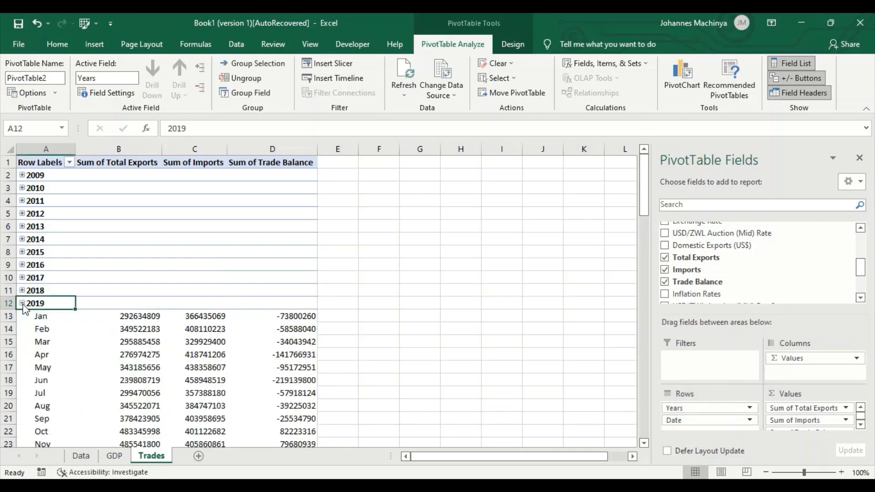
scroll(93, 384, "down", 3)
scroll(94, 384, "down", 1)
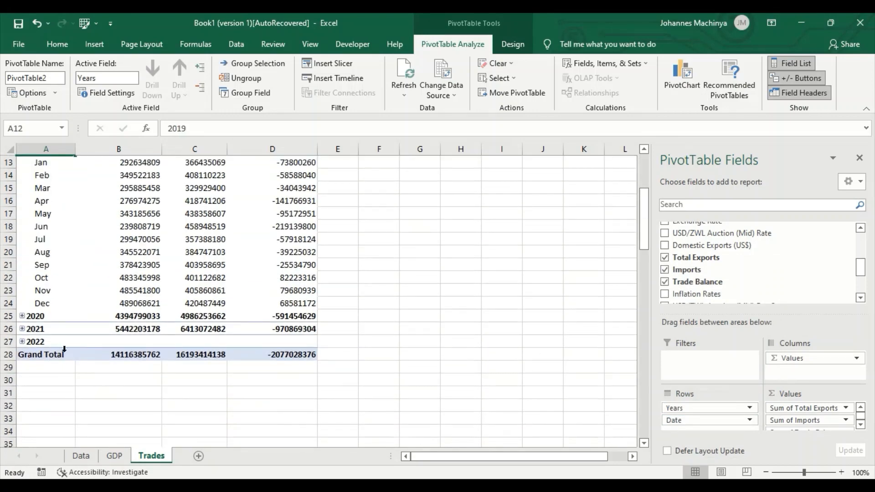
left_click(22, 315)
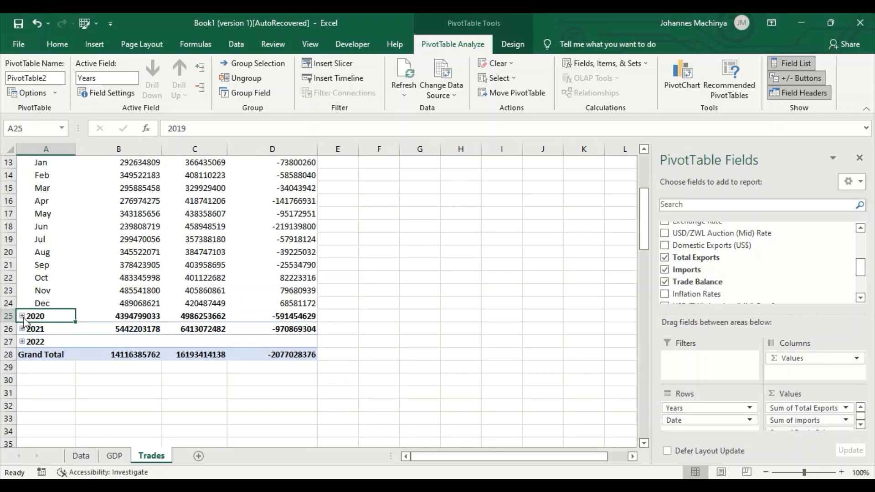
scroll(51, 344, "down", 3)
scroll(53, 345, "down", 1)
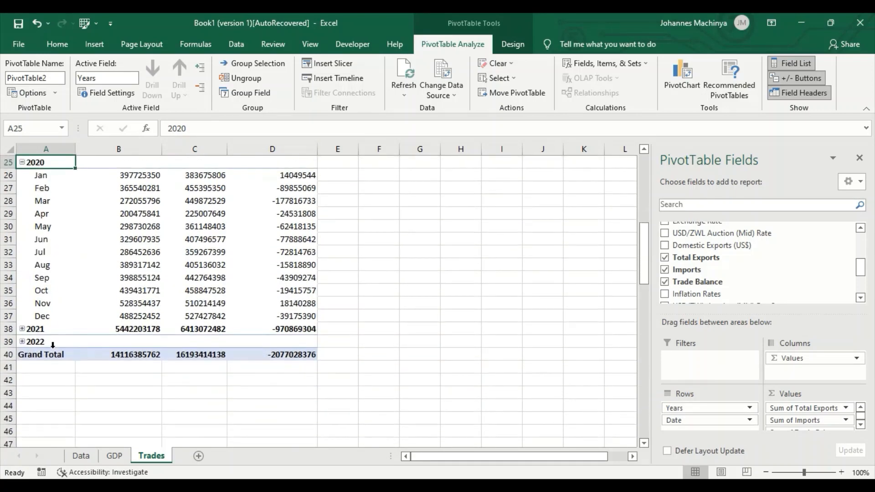
left_click(22, 329)
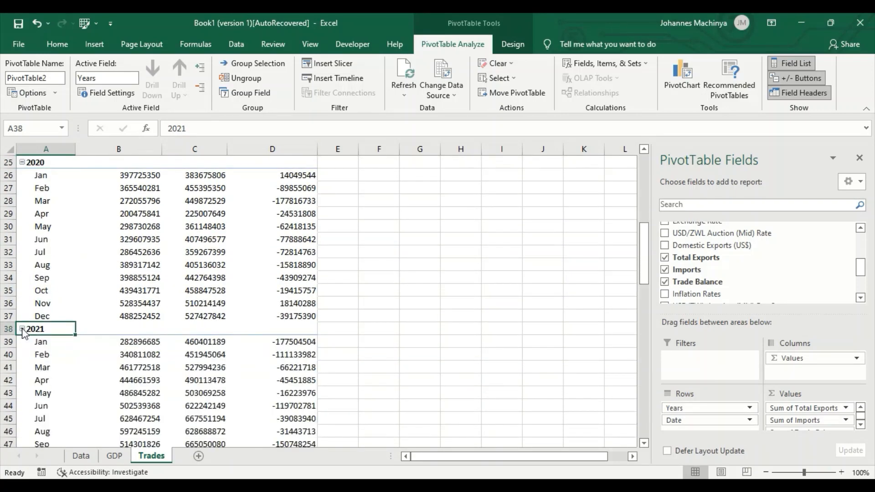
scroll(131, 361, "down", 5)
scroll(132, 362, "up", 10)
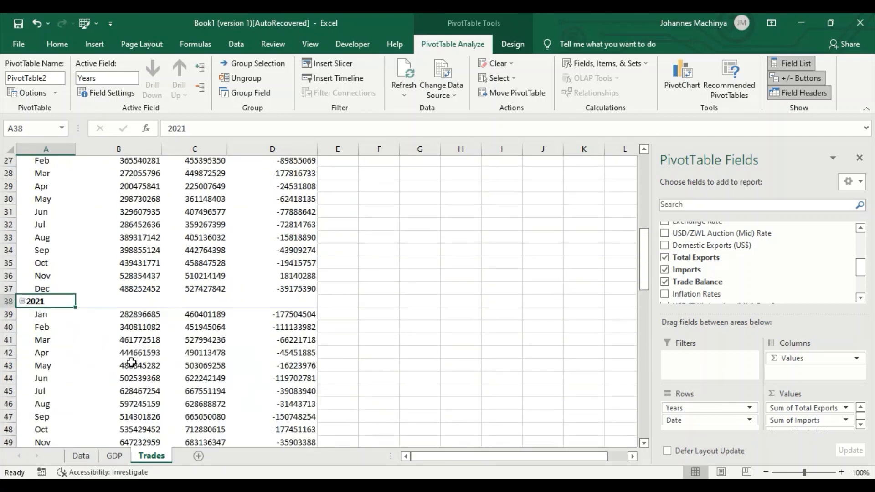
scroll(131, 361, "up", 3)
scroll(131, 362, "down", 2)
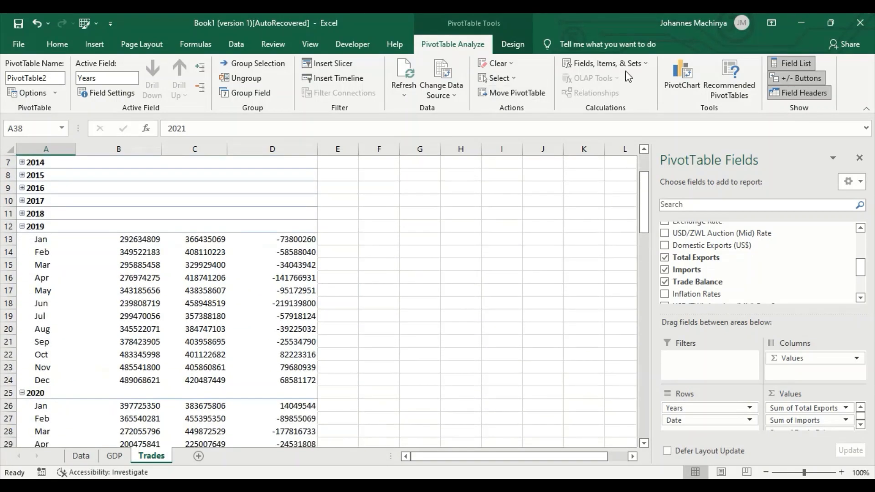
Insert a Clustered Column - Line combo PivotChart from the trades PivotTable, with Trade Balance as the line.
left_click(669, 72)
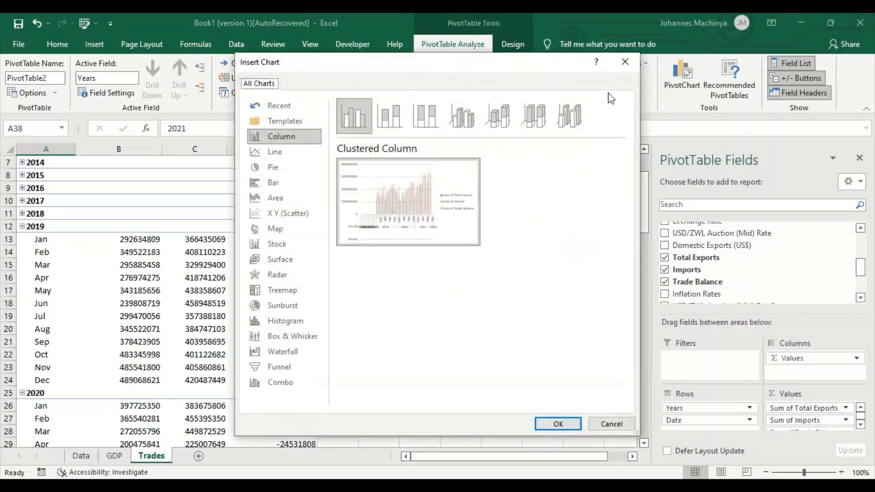
mouse_move(401, 189)
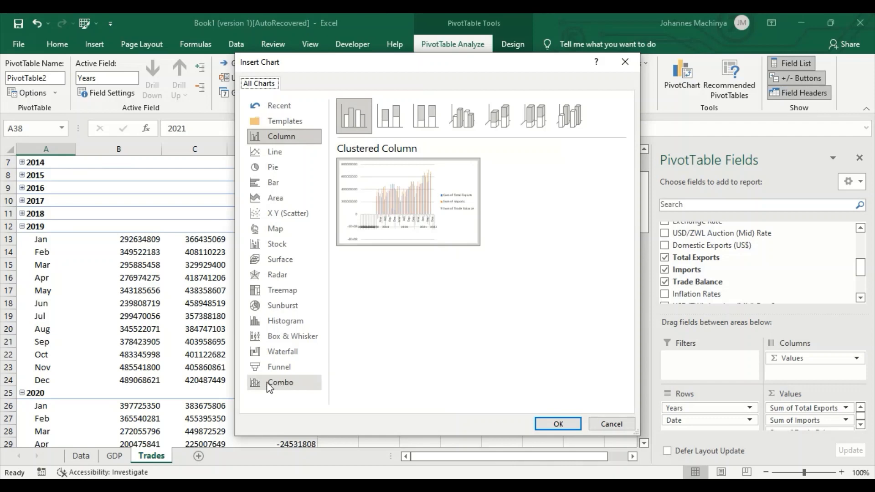
left_click(284, 387)
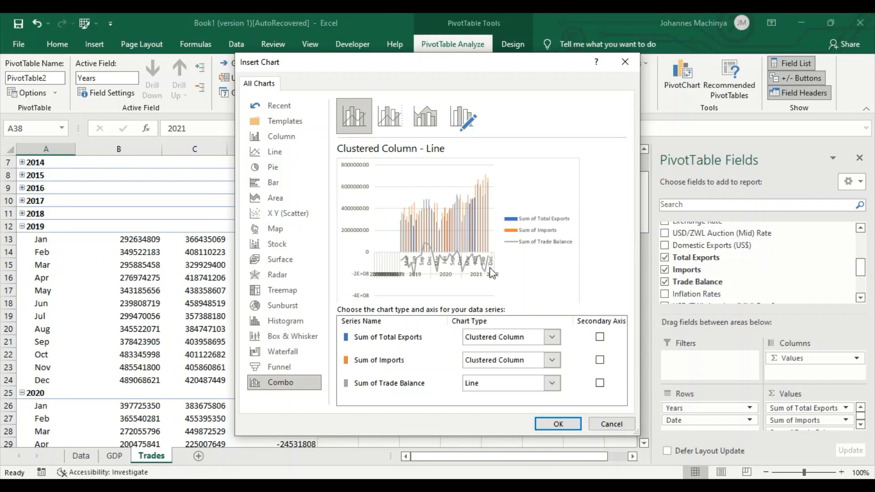
left_click(559, 424)
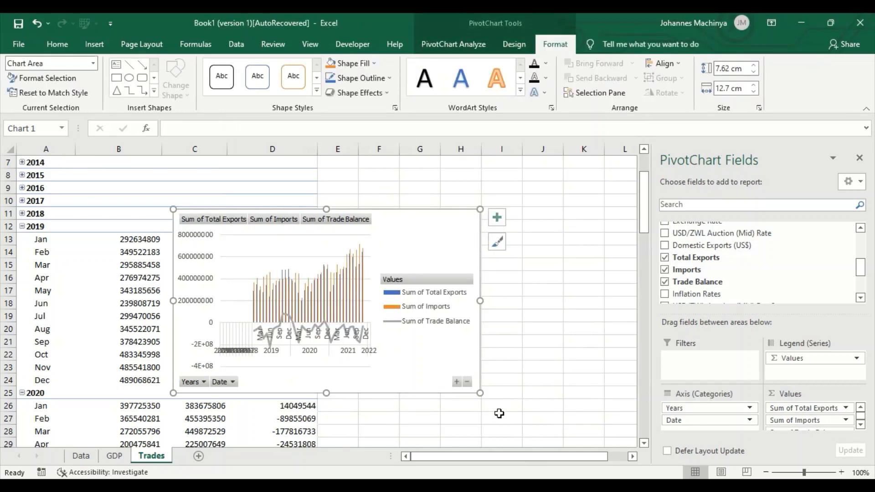
Enlarge the trades PivotChart to about 10.29 cm high and 16.11 cm wide.
left_click_drag(480, 393, 501, 421)
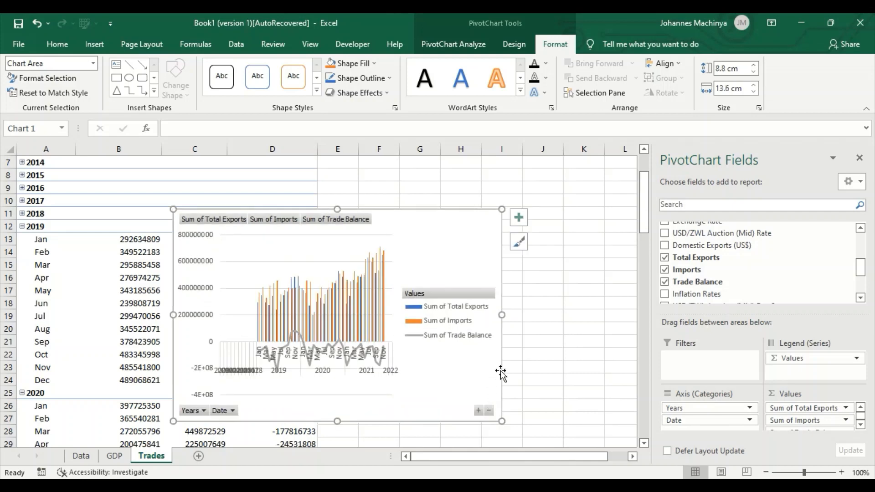
left_click_drag(502, 311, 562, 309)
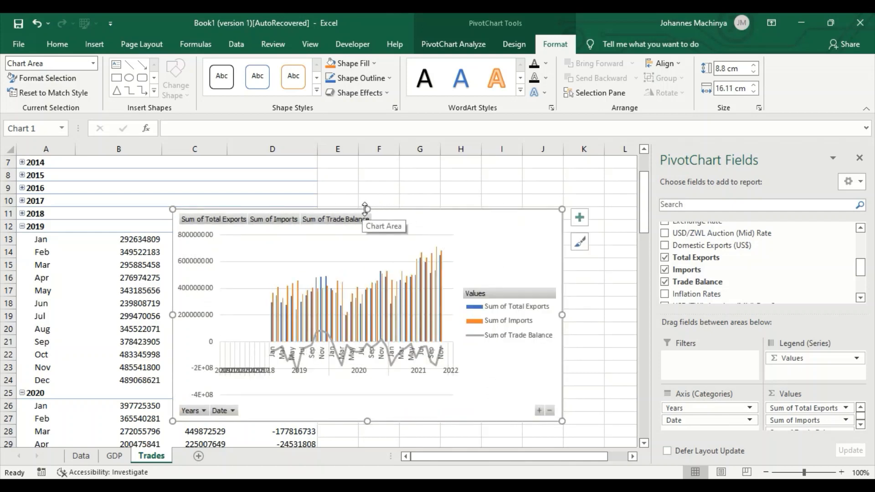
left_click_drag(365, 208, 370, 172)
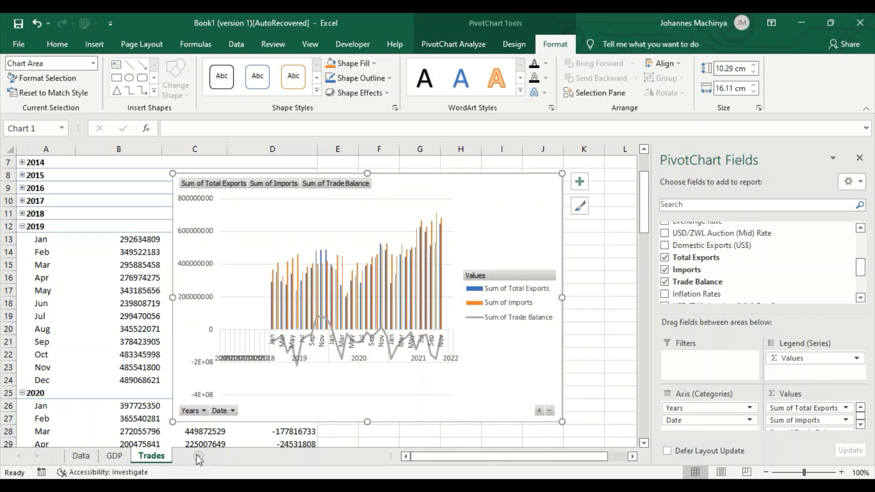
Review the Month-on-Month Inflation and Year-on-Year columns in the Data sheet, and add a new worksheet after Trades.
left_click(81, 456)
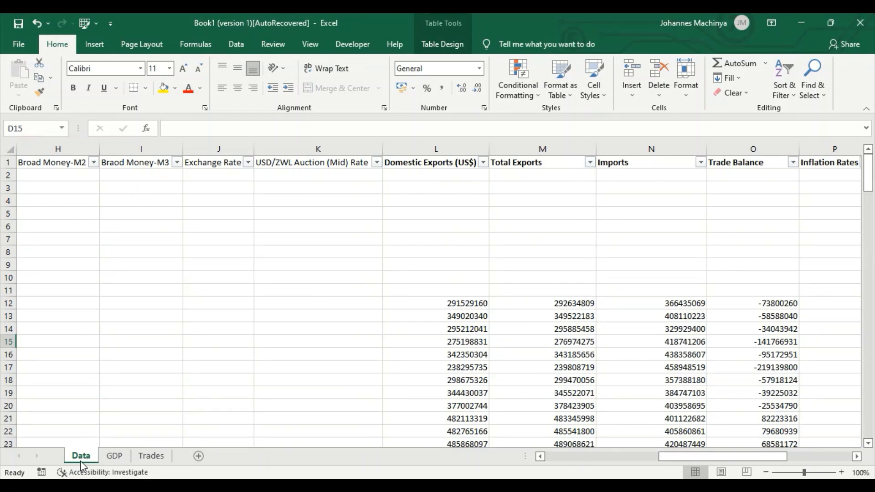
scroll(532, 396, "left", 6)
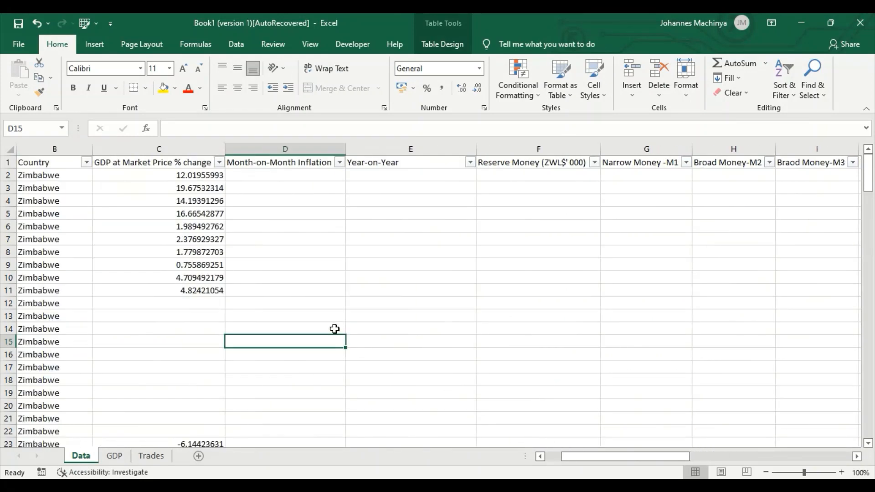
scroll(309, 181, "down", 2)
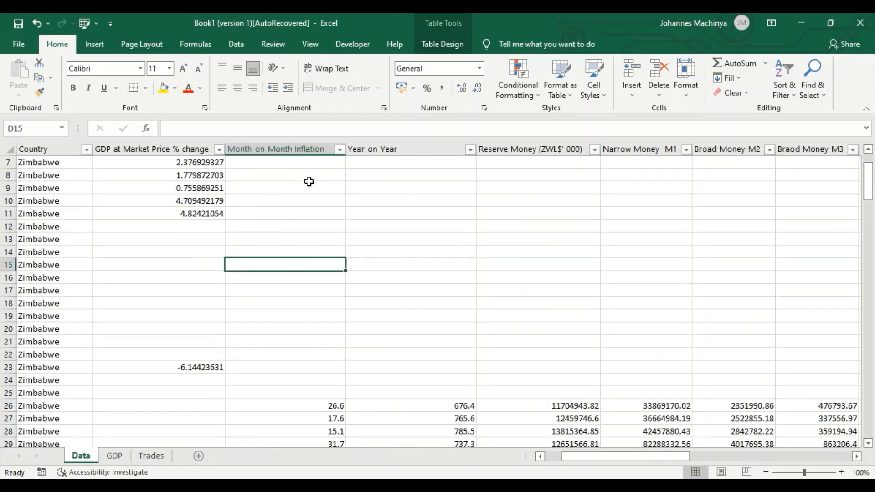
scroll(309, 181, "up", 2)
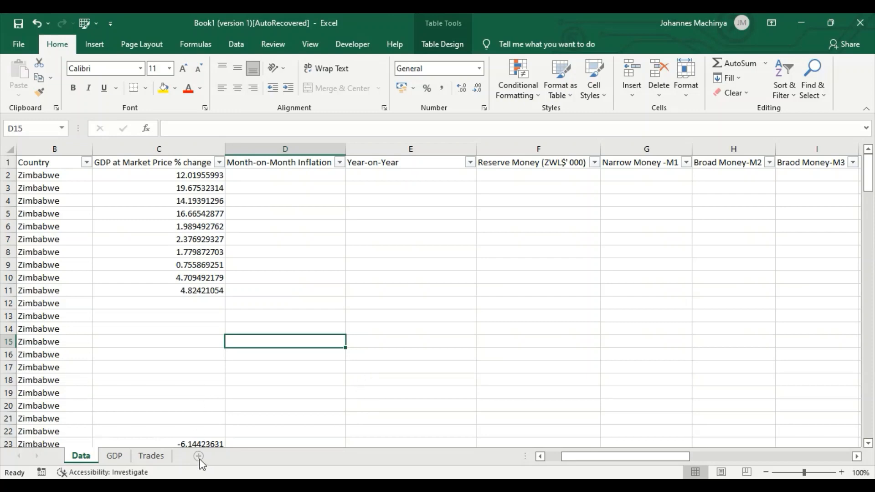
left_click(156, 457)
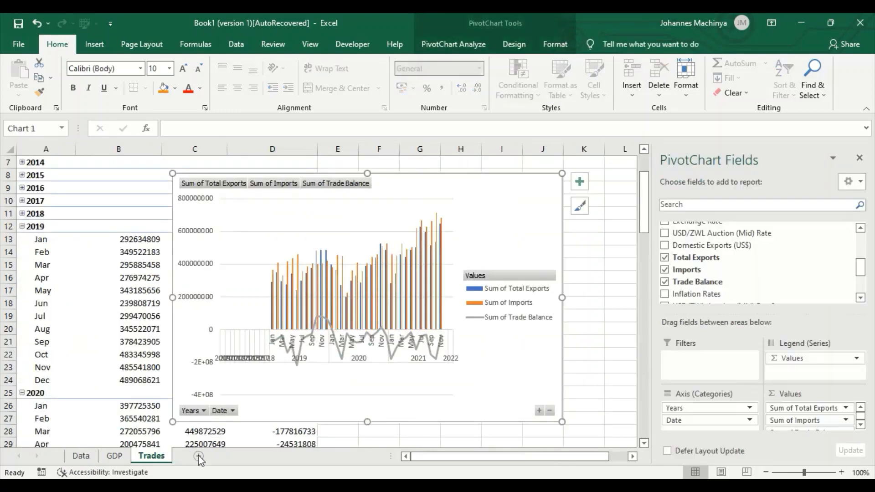
left_click(199, 456)
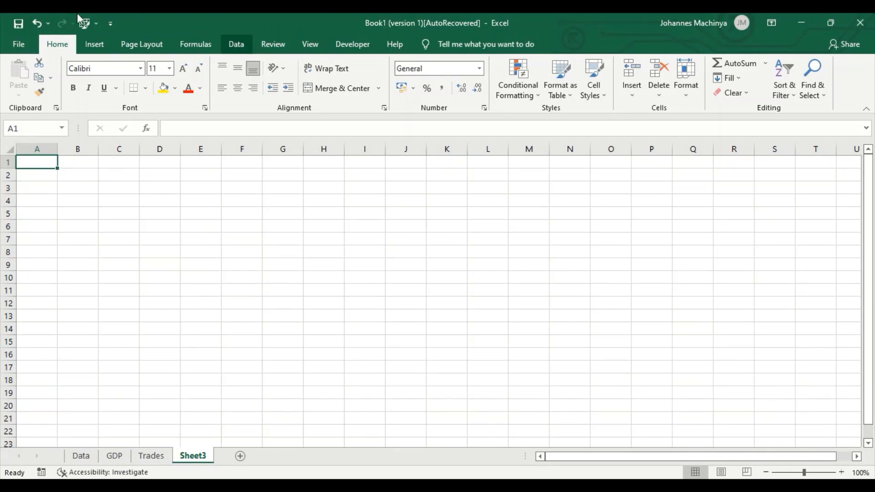
Create a PivotTable from Table1 at cell A1 of the new worksheet.
left_click(92, 44)
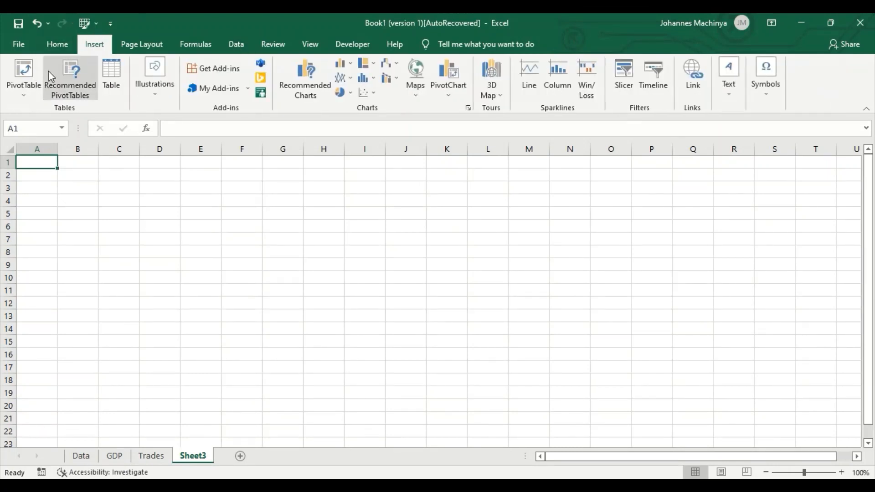
left_click(25, 70)
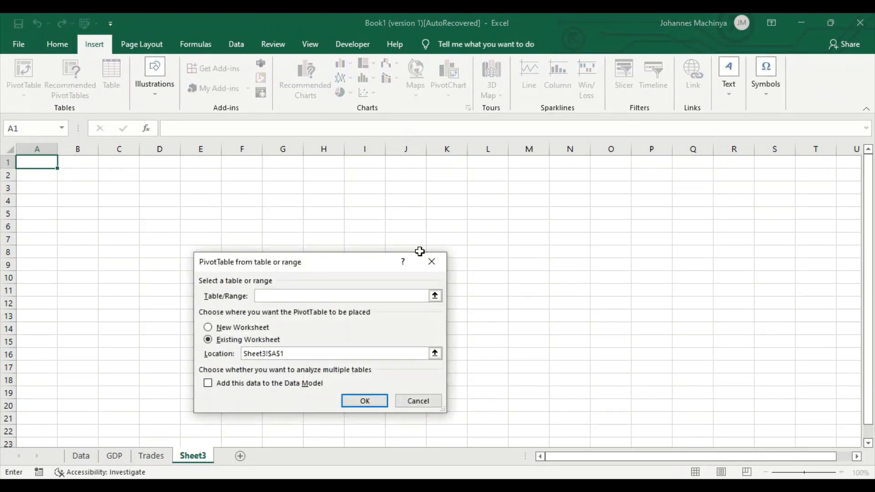
type("T")
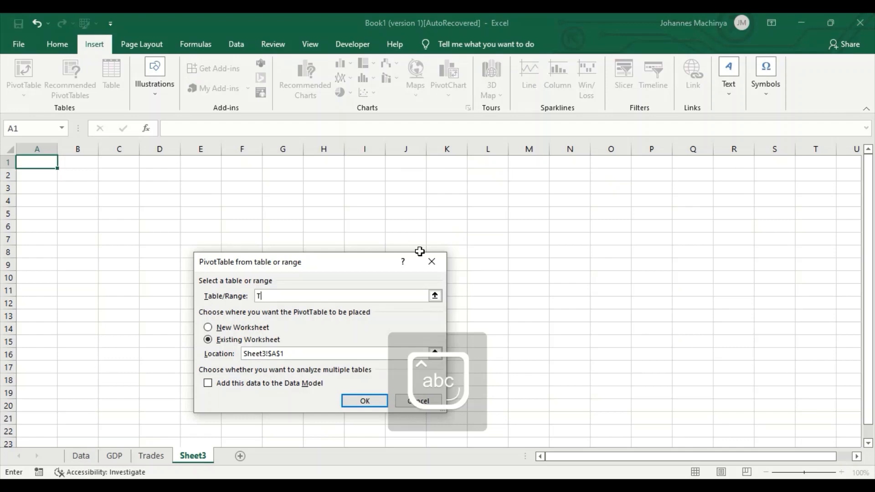
type("able1")
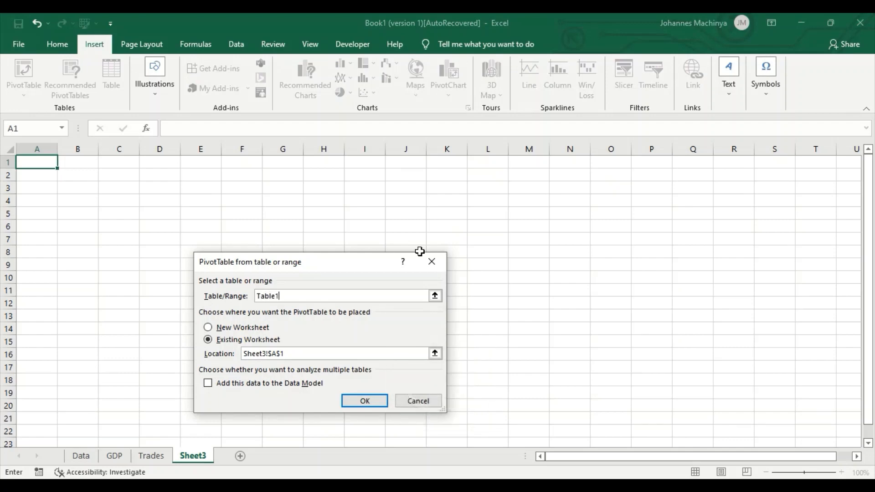
left_click(374, 400)
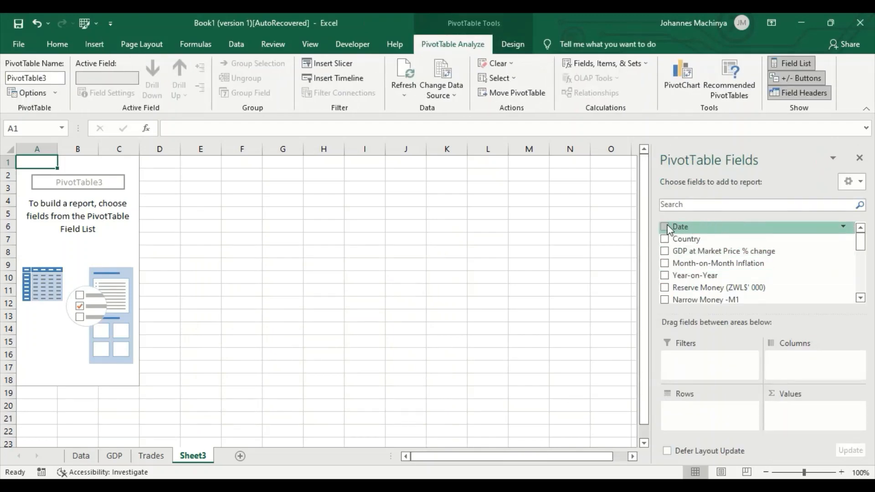
Add Date as rows and the sums of Month-on-Month Inflation and Year-on-Year as values, and remove the Quarters field from the rows.
left_click(666, 228)
left_click_drag(857, 248, 859, 242)
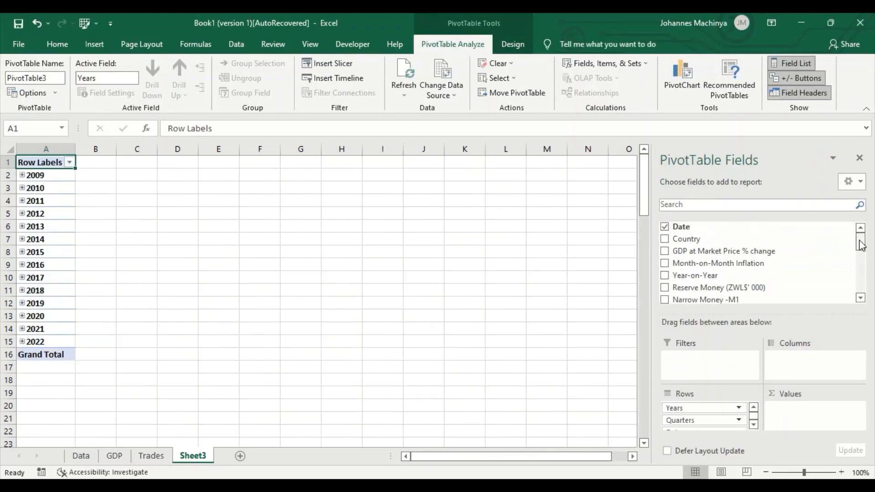
left_click(665, 264)
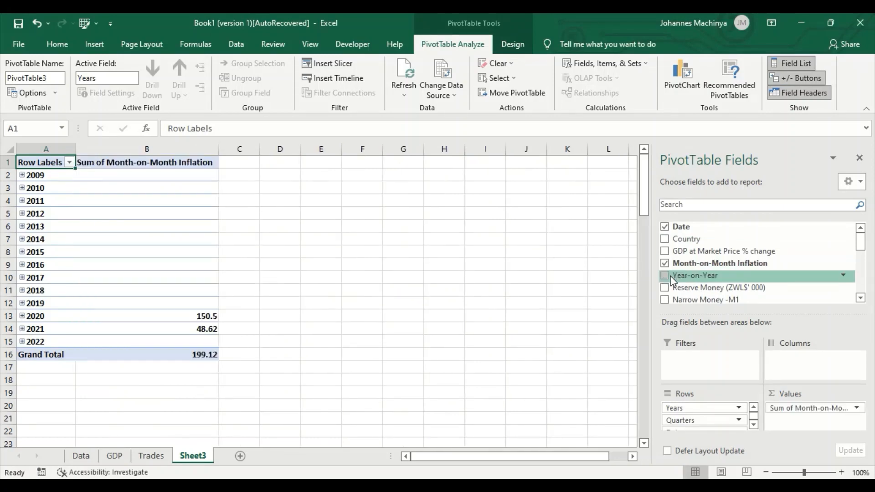
left_click(666, 276)
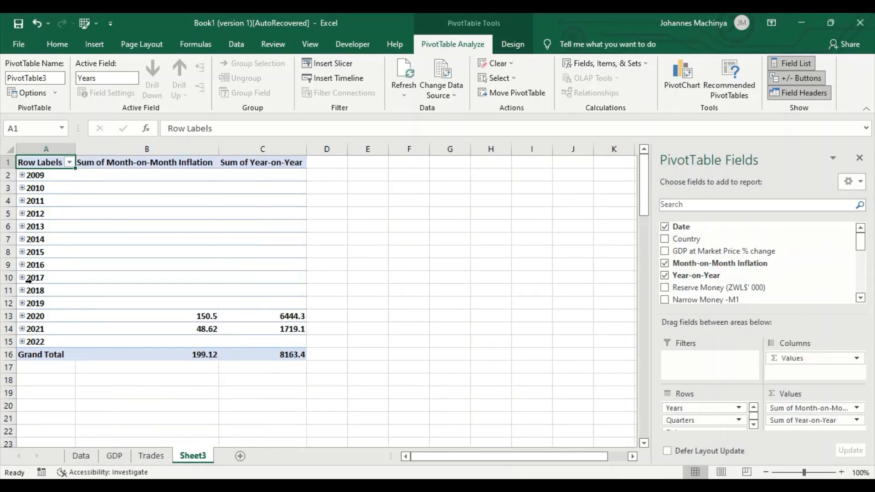
left_click(736, 422)
left_click(742, 391)
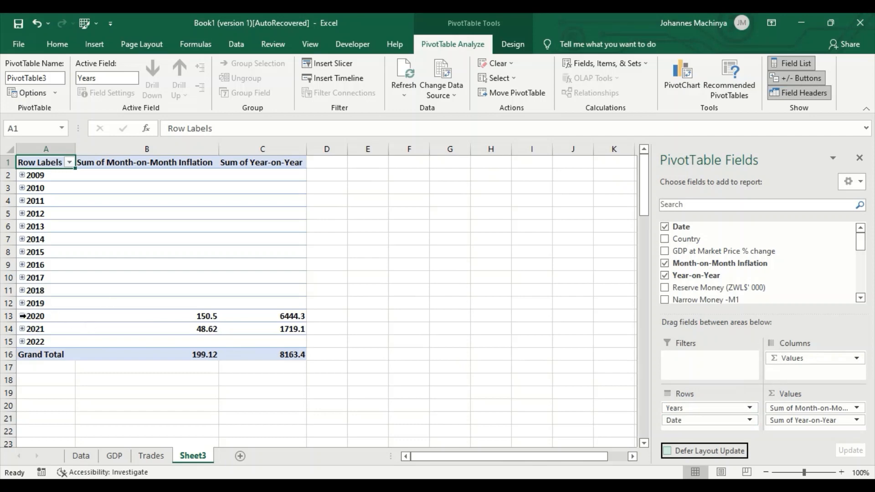
Expand 2020 and 2021 in the inflation PivotTable into their months.
left_click(22, 315)
scroll(20, 346, "down", 3)
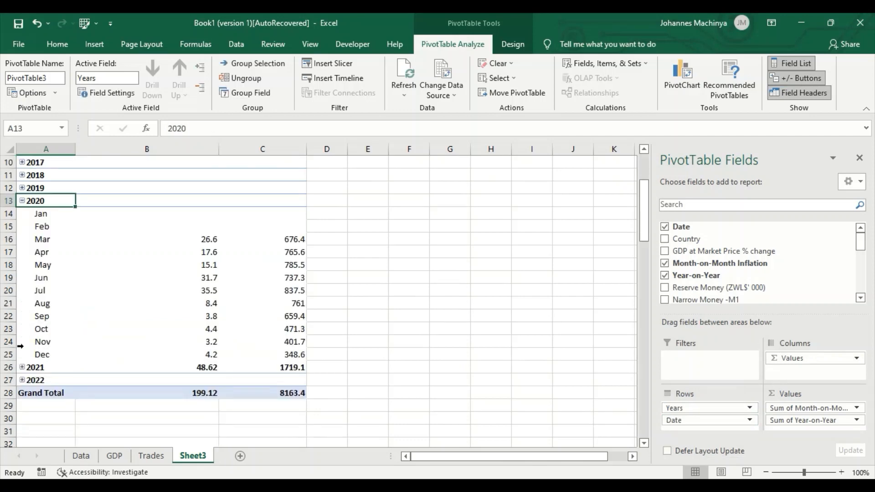
left_click(22, 368)
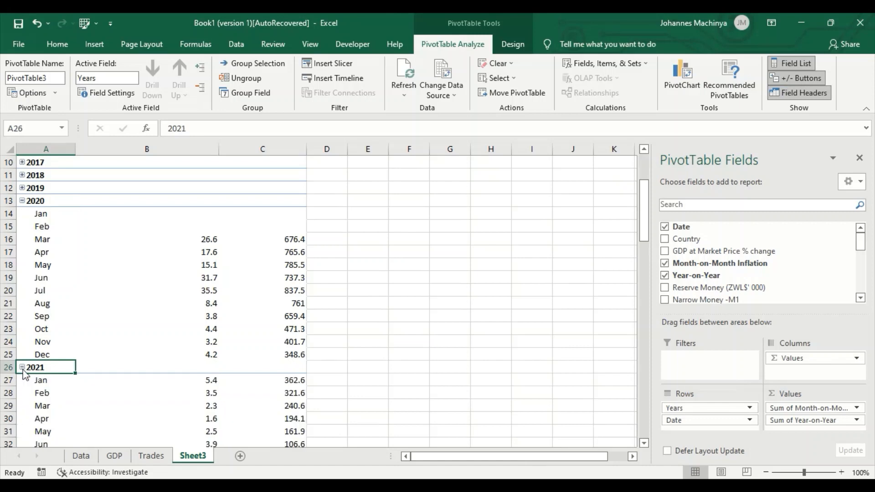
scroll(24, 373, "down", 1)
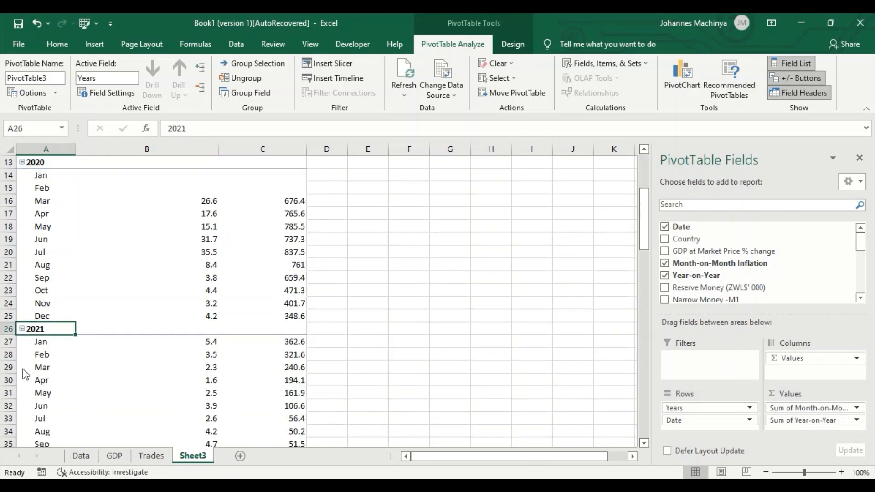
Insert a combo PivotChart with Month-on-Month Inflation as clustered columns and Year-on-Year as a line on the secondary axis.
left_click(685, 71)
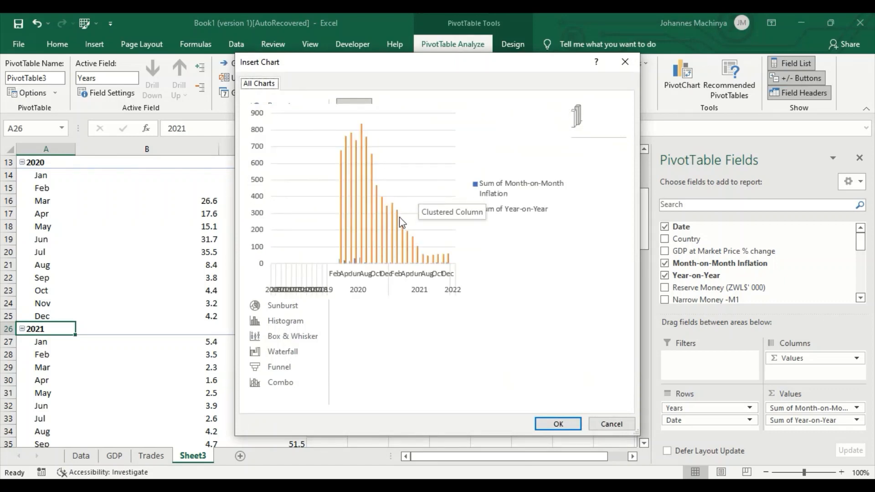
left_click(282, 384)
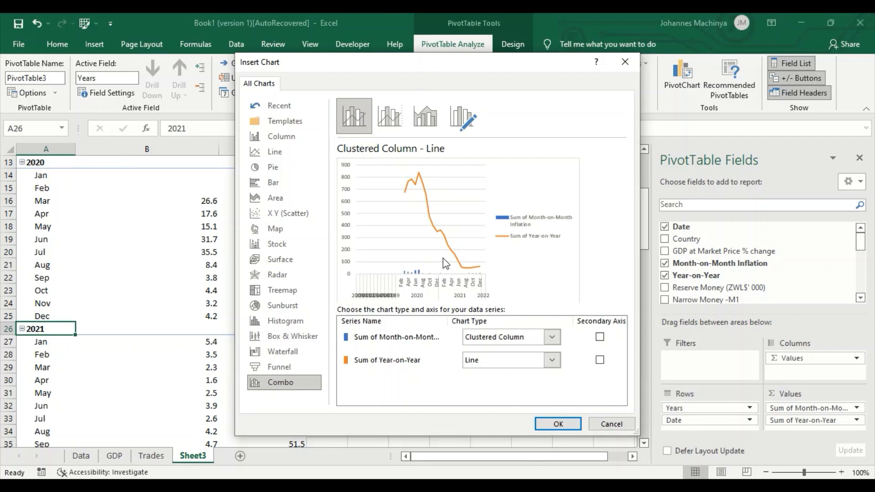
left_click(600, 361)
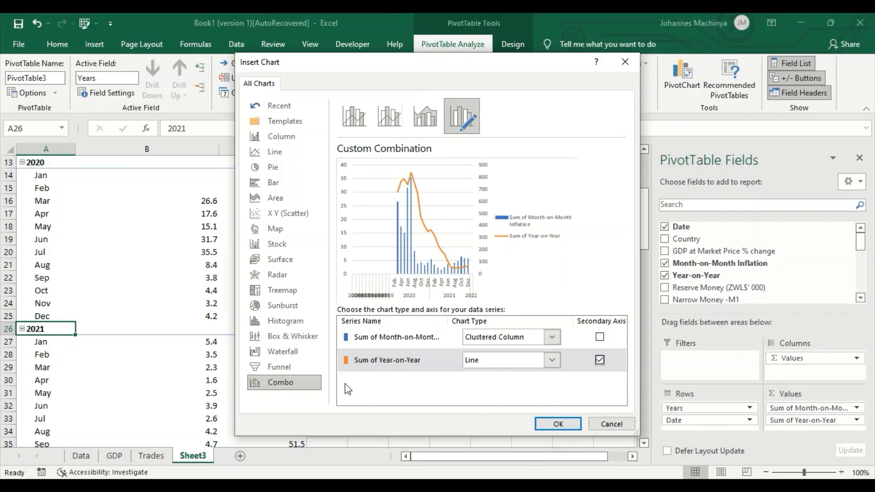
left_click(558, 425)
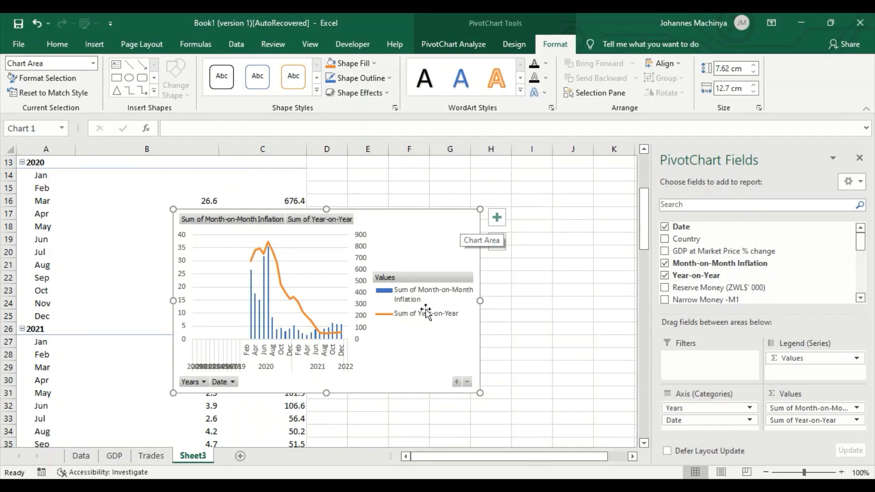
Rename the worksheet holding the month-on-month and year-on-year inflation chart as "M oM YoY".
double_click(192, 455)
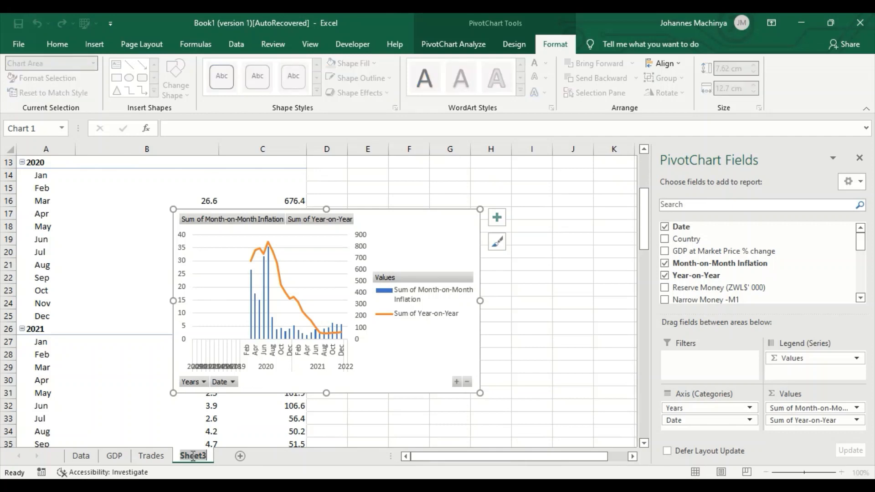
key("Caps_Lock")
type("M")
key("Caps_Lock")
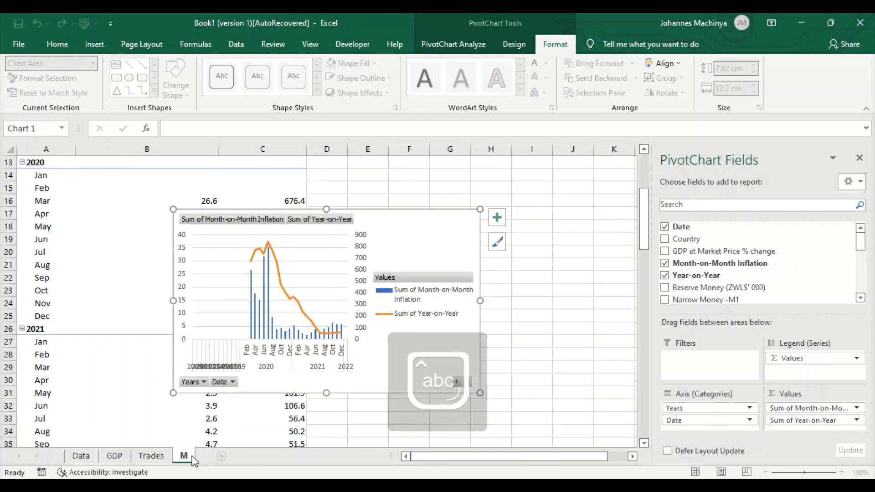
type("o")
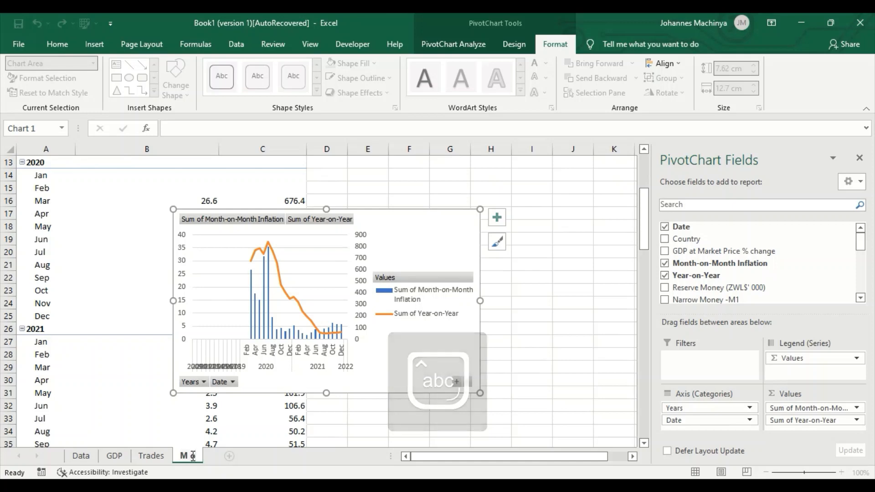
key("Caps_Lock")
type("M")
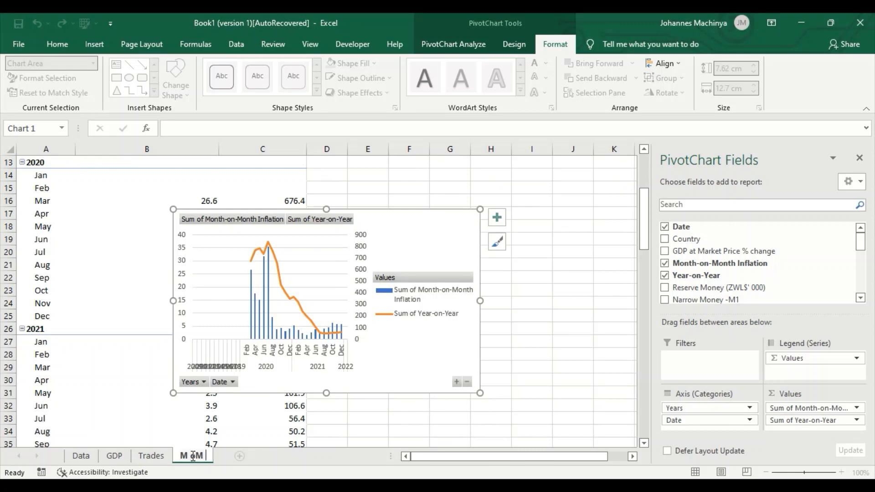
key("Caps_Lock")
type("Yo")
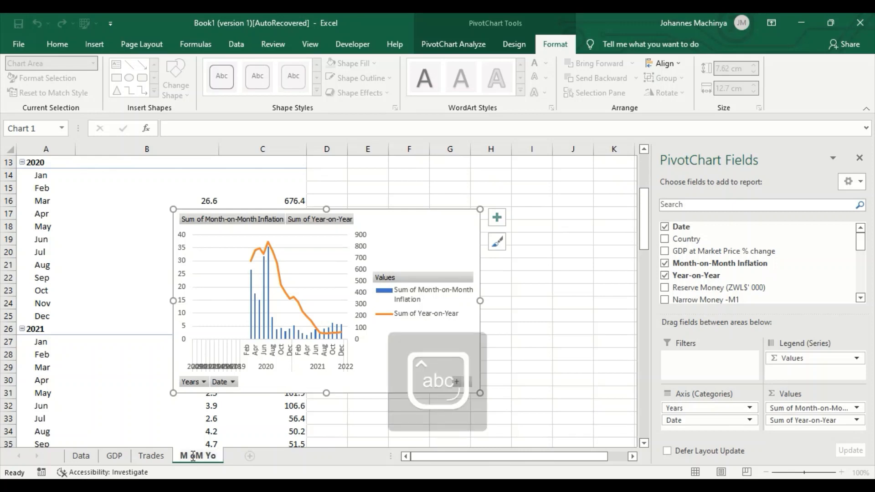
key("Caps_Lock")
type("Y")
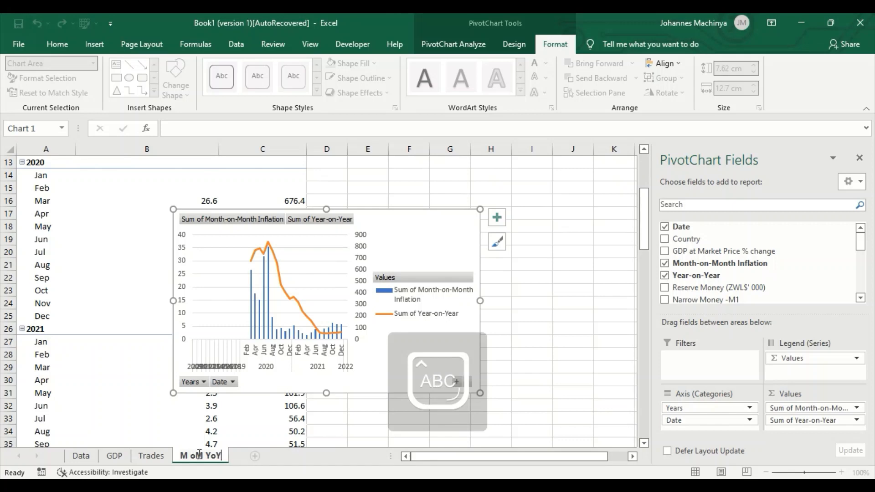
left_click(580, 350)
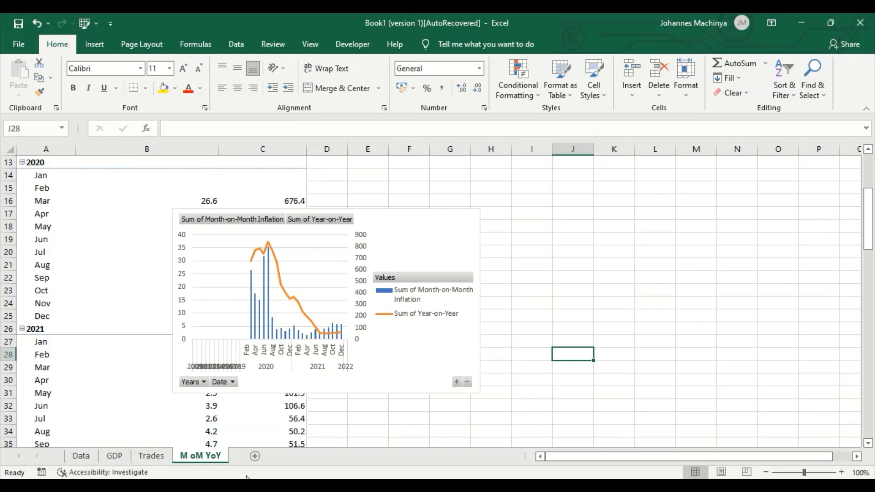
Add a new worksheet after the existing ones and name it "Inflation".
left_click(255, 456)
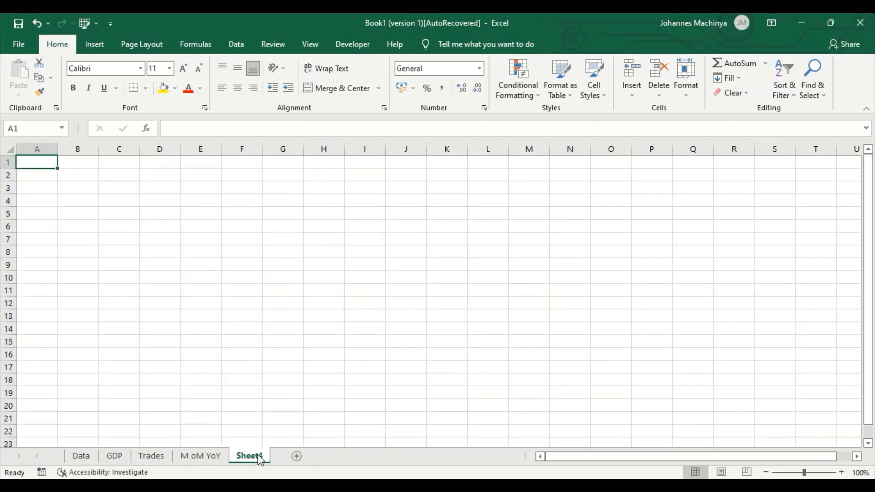
double_click(250, 456)
key("Caps_Lock")
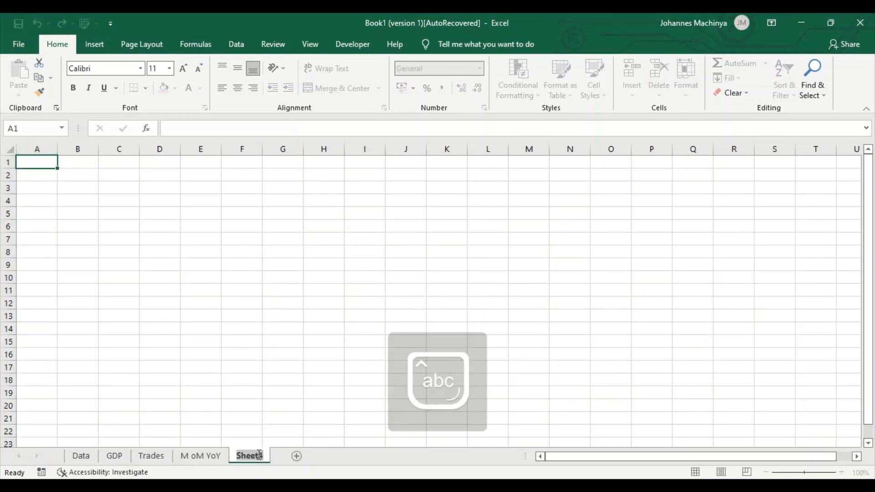
key("BackSpace")
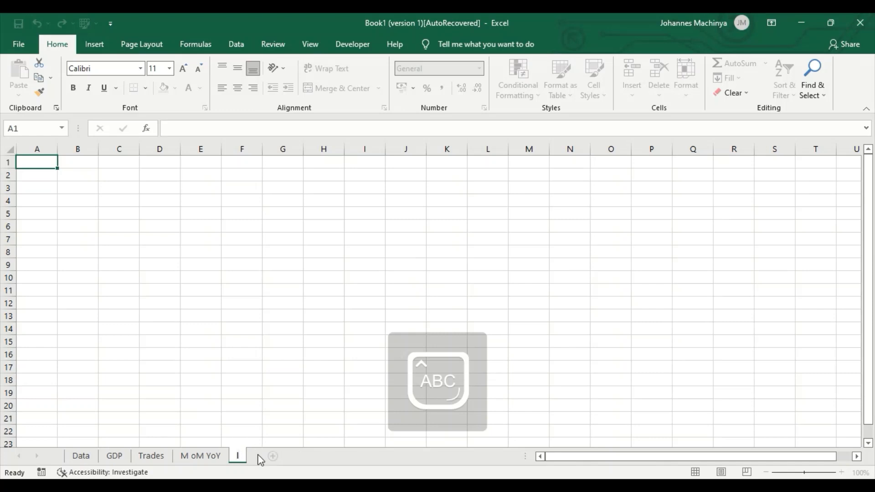
key("Caps_Lock")
type("If")
key("BackSpace")
type("nfl")
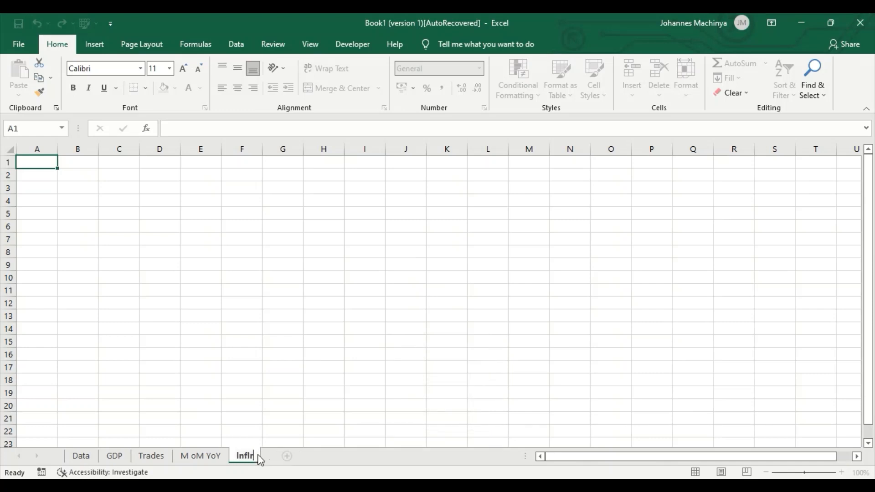
type("ation")
left_click(325, 430)
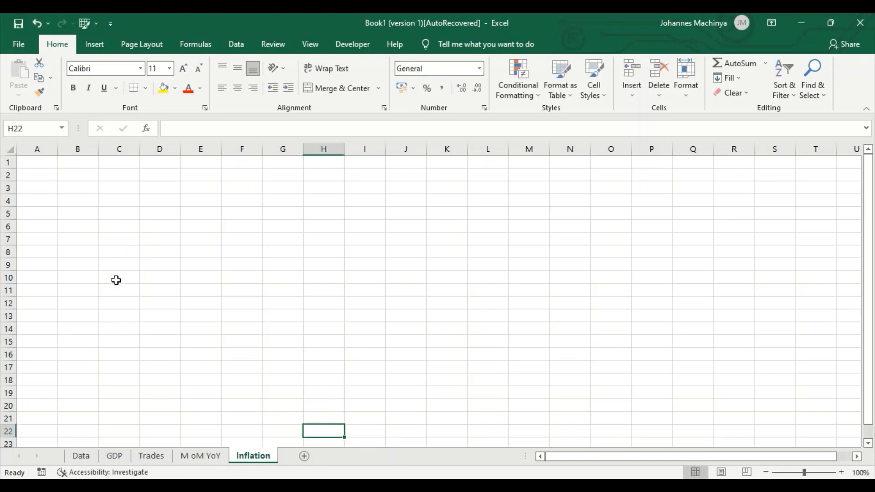
Examine the Inflation Rates column of the Data sheet and the dates and countries its entries belong to.
left_click(81, 456)
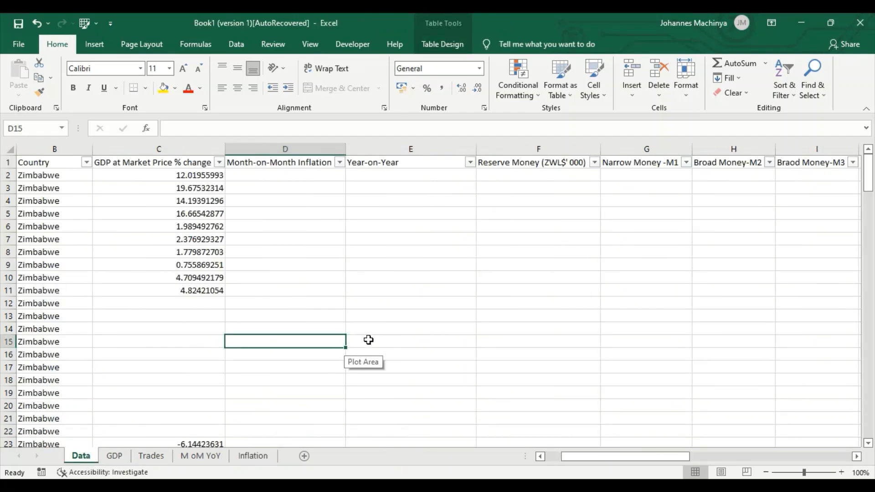
left_click_drag(613, 457, 747, 458)
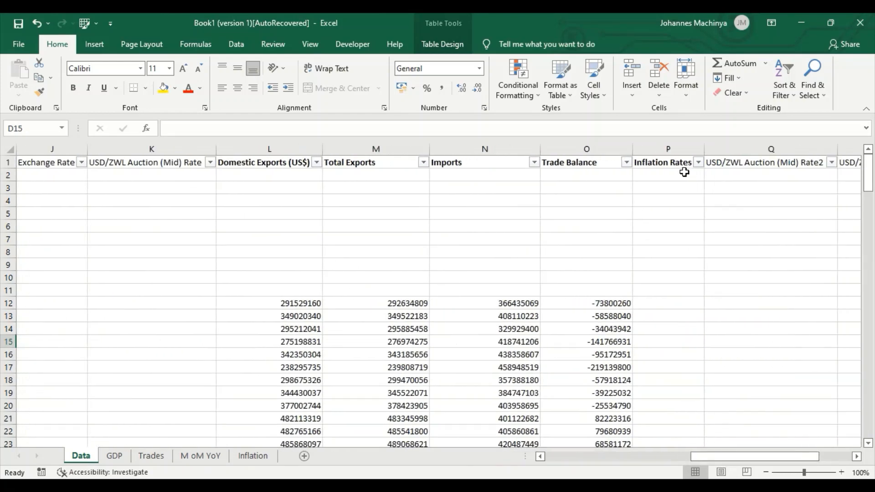
left_click(668, 174)
key("Down")
key("Down")
key("Down")
key("Down")
key("Down")
key("Down")
key("Down")
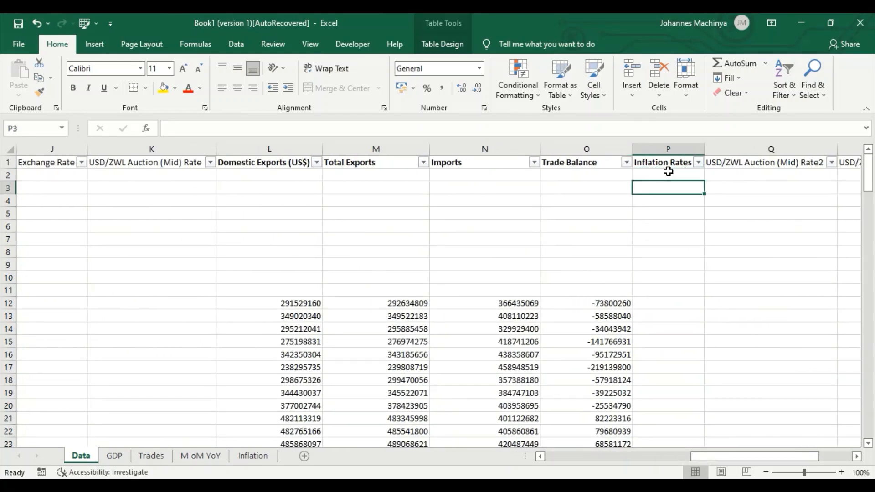
key("Down")
key("Down")
key("Down")
key("Down")
key("Down")
key("Down")
key("Down")
key("Down")
key("Down")
key("Down")
key("Down")
key("Down")
key("Down")
key("Down")
key("Down")
key("Down")
key("Down")
key("Down")
key("Down")
key("Down")
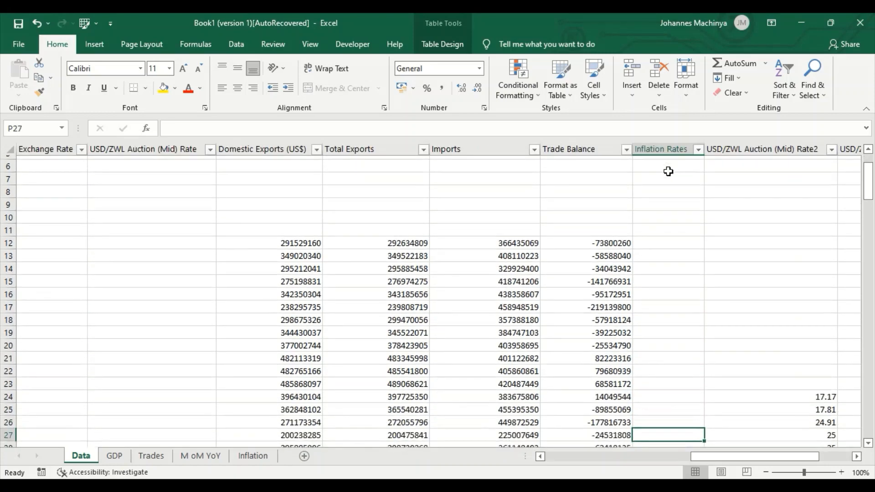
key("Down")
key("Down")
key("Down")
key("Down")
key("Down")
key("Down")
key("Down")
key("Down")
key("Down")
key("Down")
key("Down")
key("Down")
key("Down")
key("Down")
key("Down")
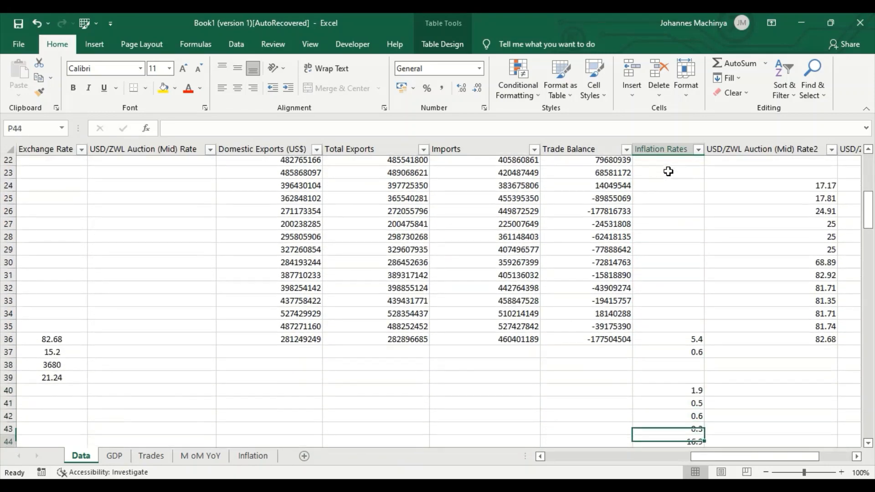
key("Left")
key("Left")
key("Left")
key("Left")
key("Left")
key("Left")
key("Left")
key("Left")
key("Left")
key("Left")
key("Left")
key("Left")
key("Left")
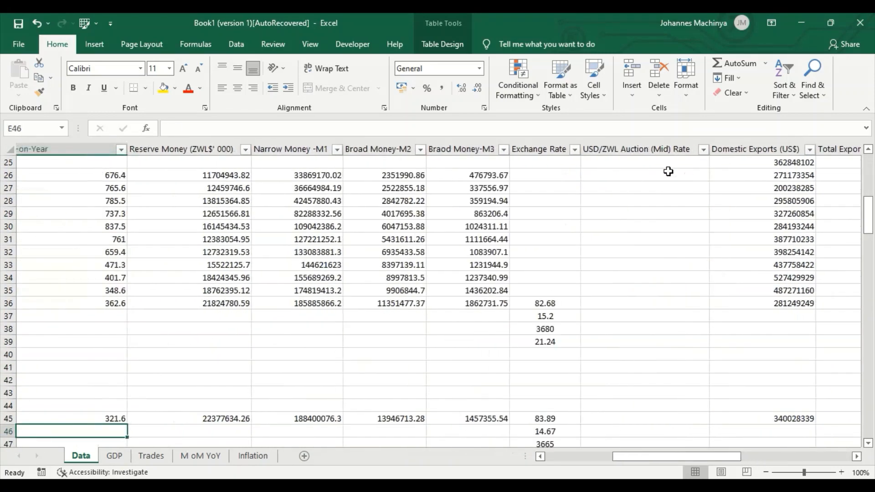
key("Left")
key("Left")
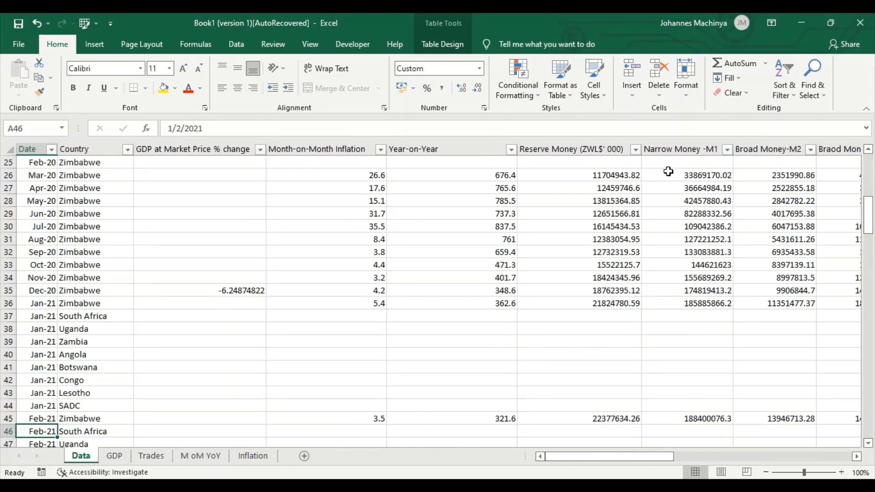
scroll(377, 433, "up", 7)
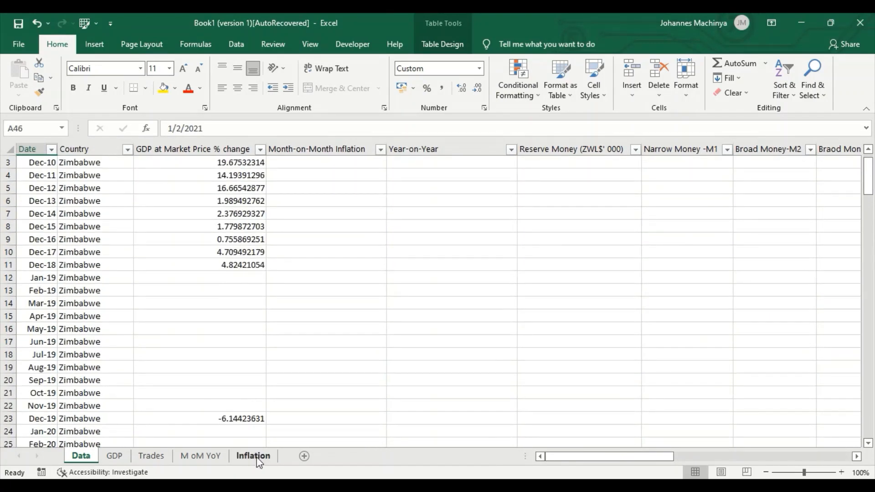
Create a PivotTable from Table1 at cell H22 of the Inflation worksheet.
left_click(253, 456)
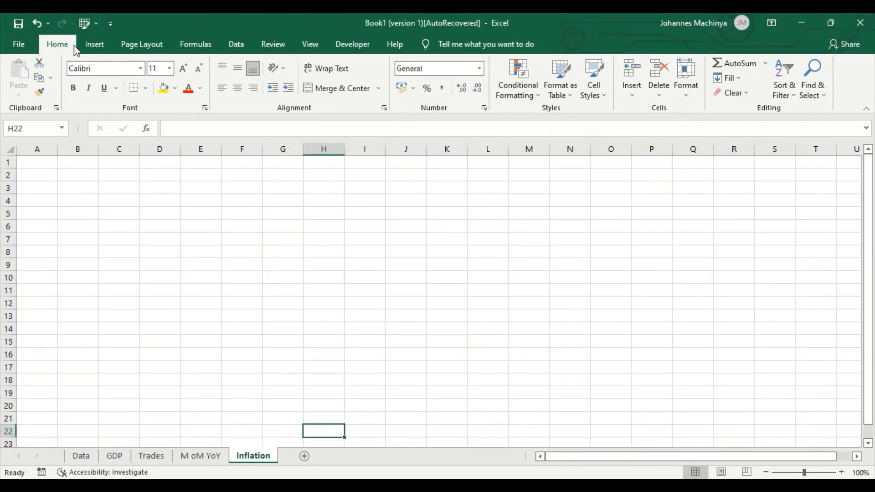
left_click(94, 45)
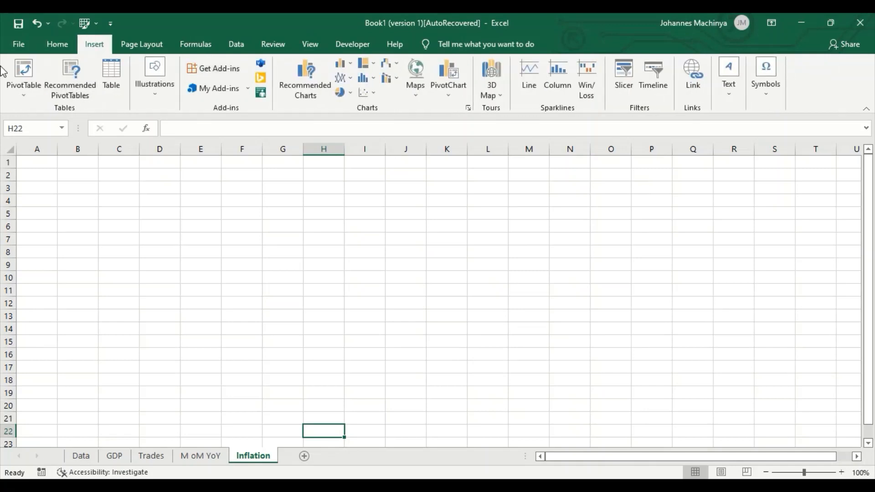
left_click(24, 70)
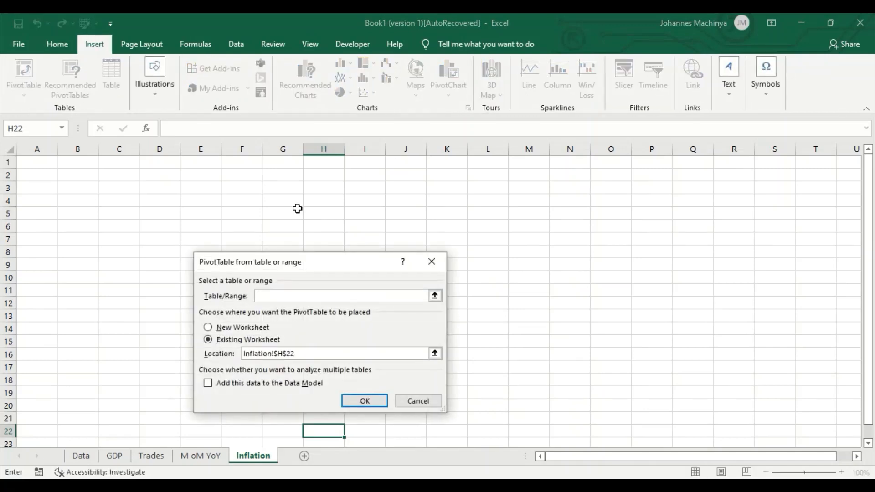
key("Caps_Lock")
type("T")
key("Caps_Lock")
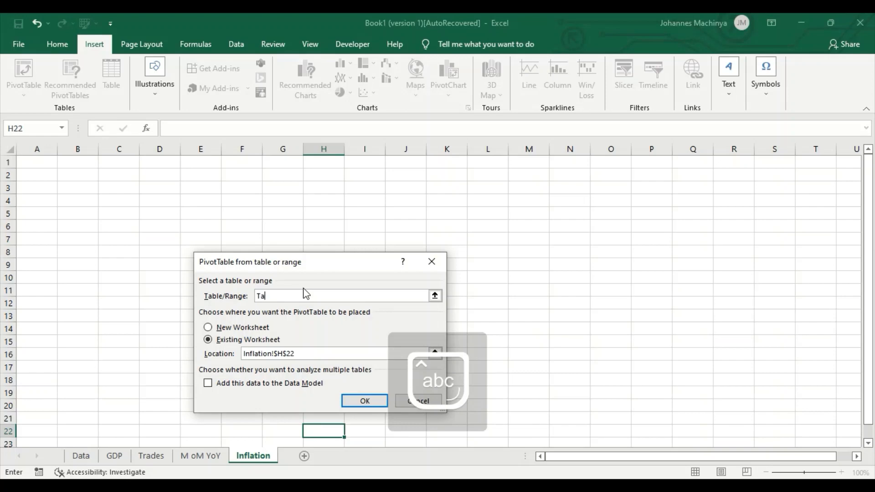
type("able1")
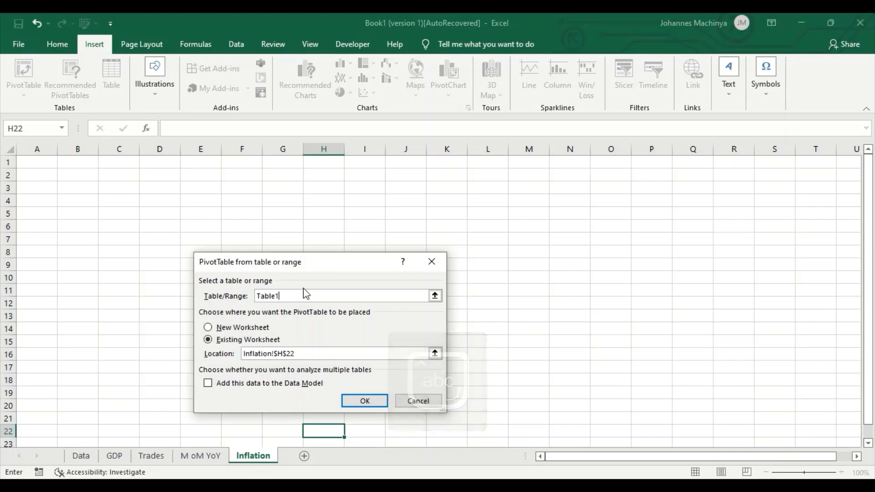
left_click(365, 403)
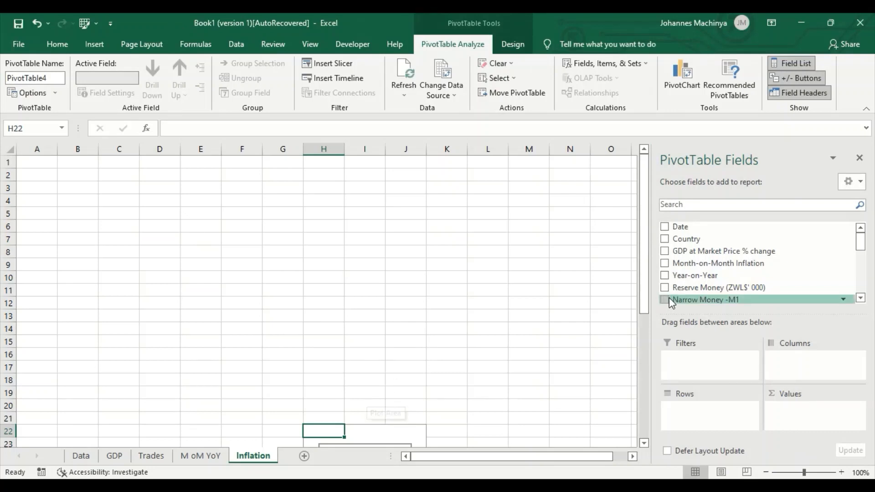
Add Date as rows and Country as columns to the new PivotTable on the Inflation sheet.
left_click(665, 232)
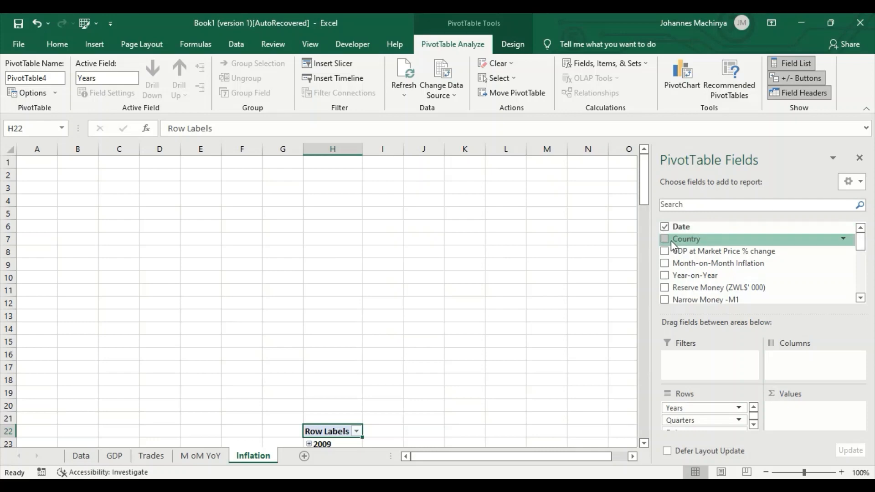
left_click_drag(671, 244, 784, 360)
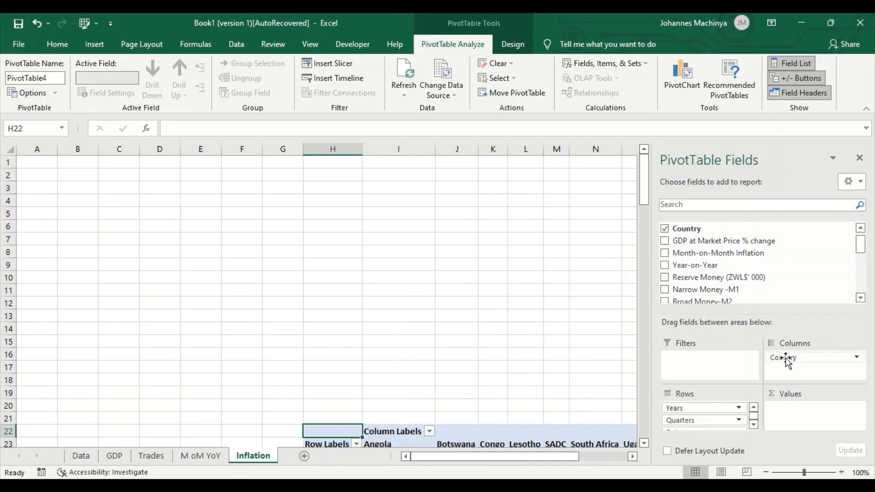
scroll(338, 200, "right", 3)
scroll(339, 199, "down", 1)
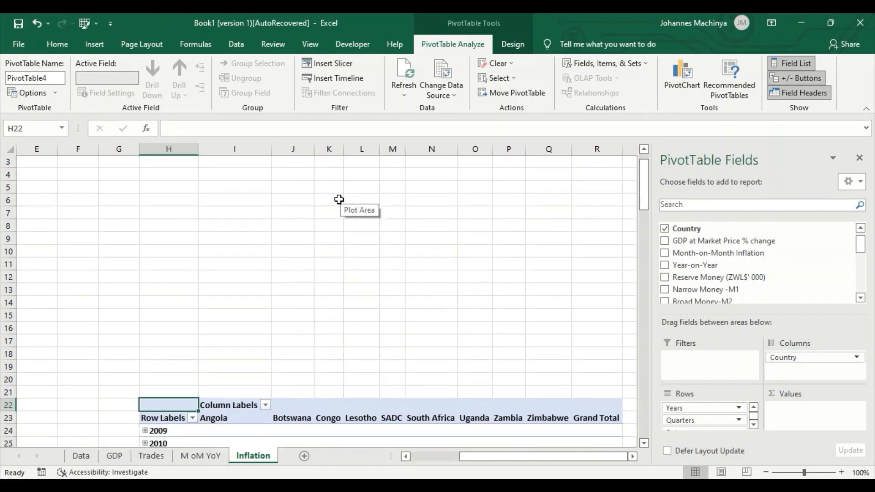
scroll(338, 200, "down", 5)
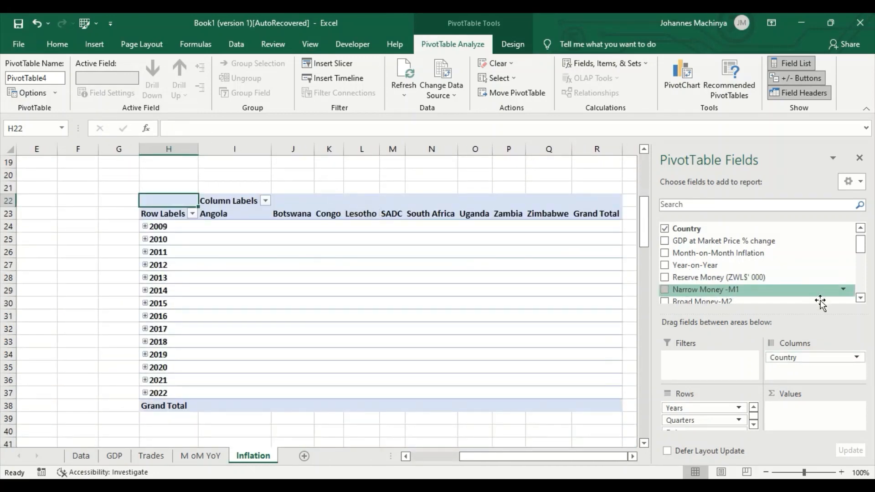
scroll(439, 290, "right", 3)
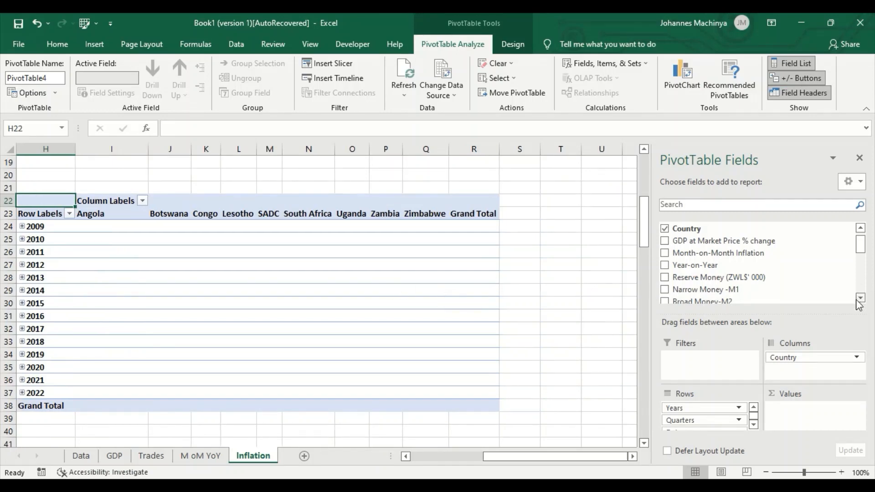
Add the sum of Inflation Rates as values and expand 2021 into its quarters.
scroll(860, 303, "down", 5)
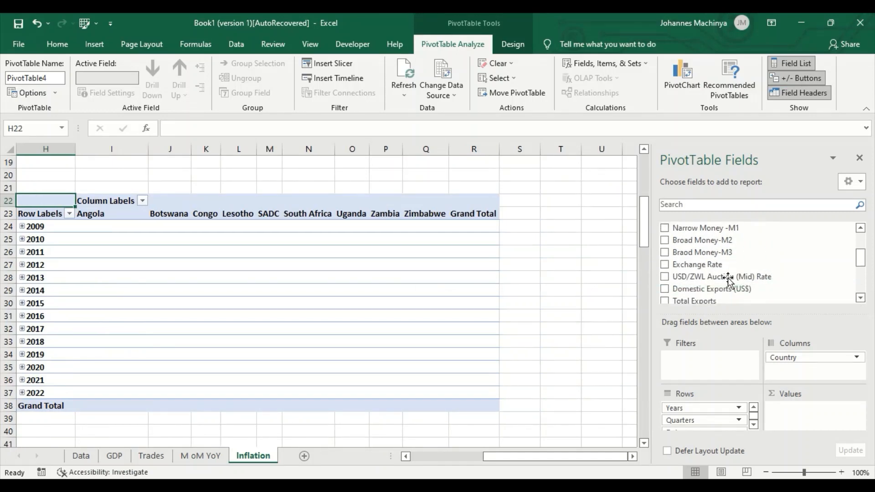
scroll(861, 299, "down", 5)
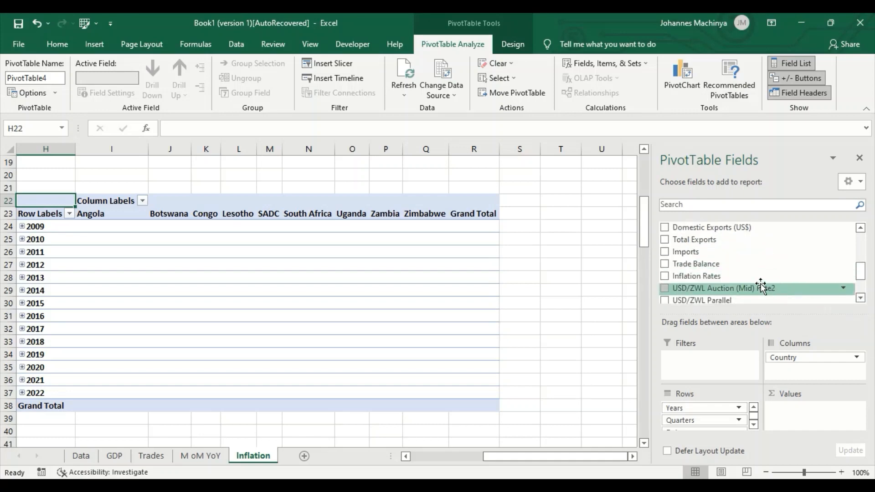
left_click(665, 276)
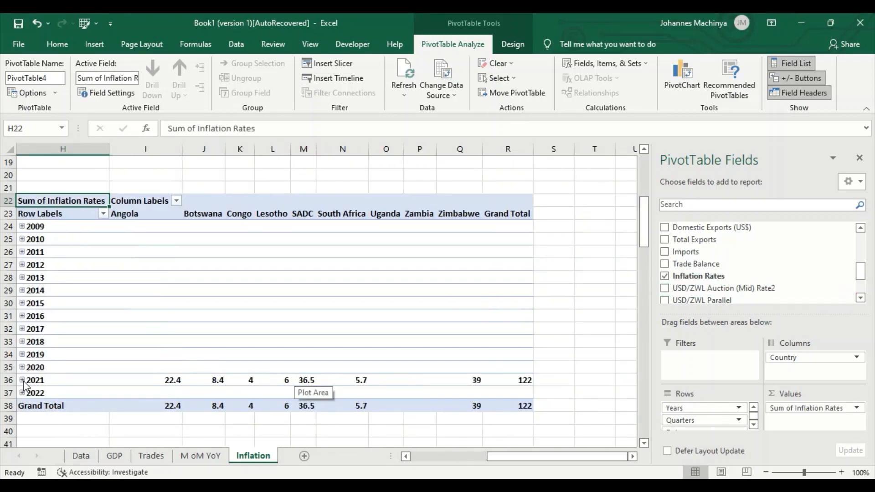
left_click(23, 380)
scroll(25, 384, "down", 2)
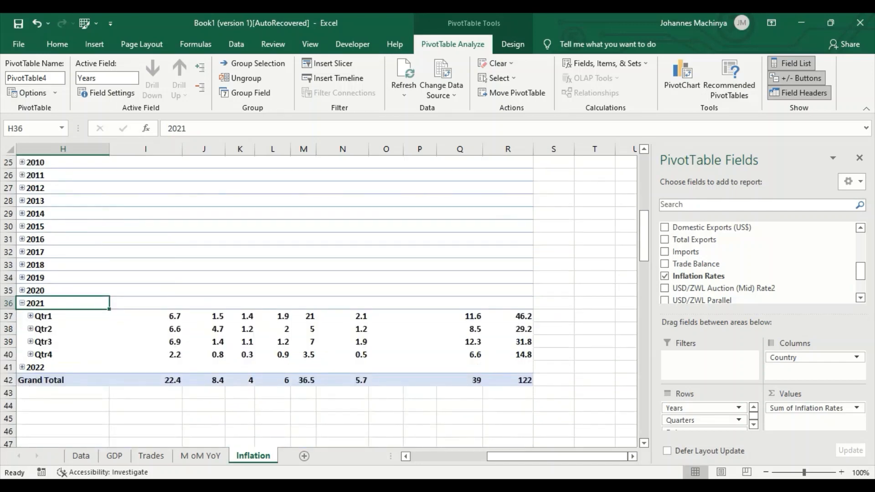
Remove the Quarters field from the rows of the inflation rates PivotTable and review the monthly figures under 2021.
left_click(738, 418)
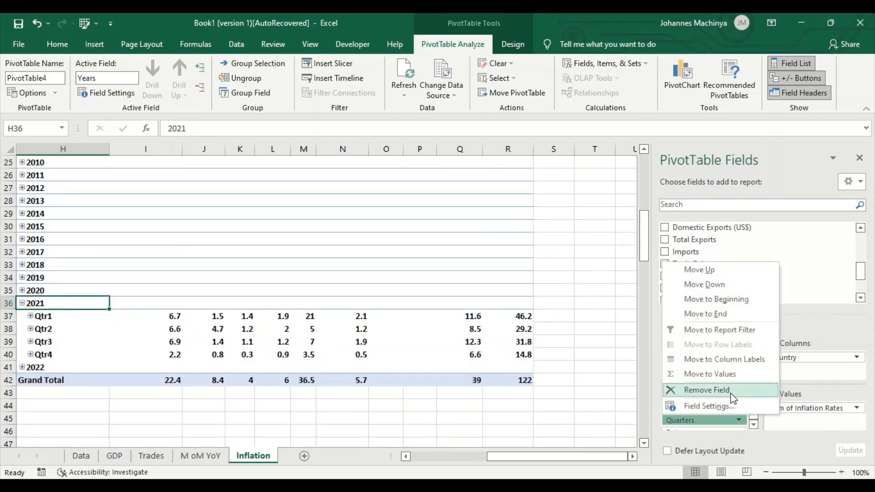
left_click(732, 390)
scroll(215, 324, "down", 4)
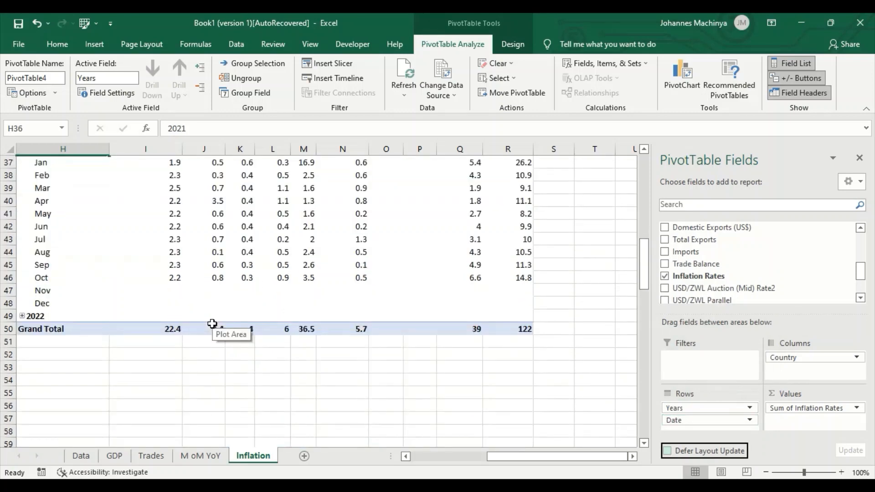
scroll(213, 323, "up", 2)
mouse_move(212, 324)
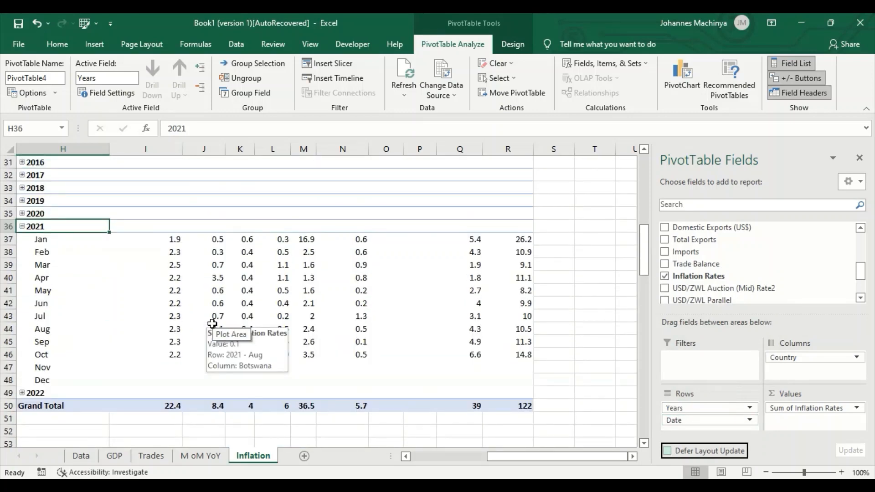
scroll(212, 323, "up", 4)
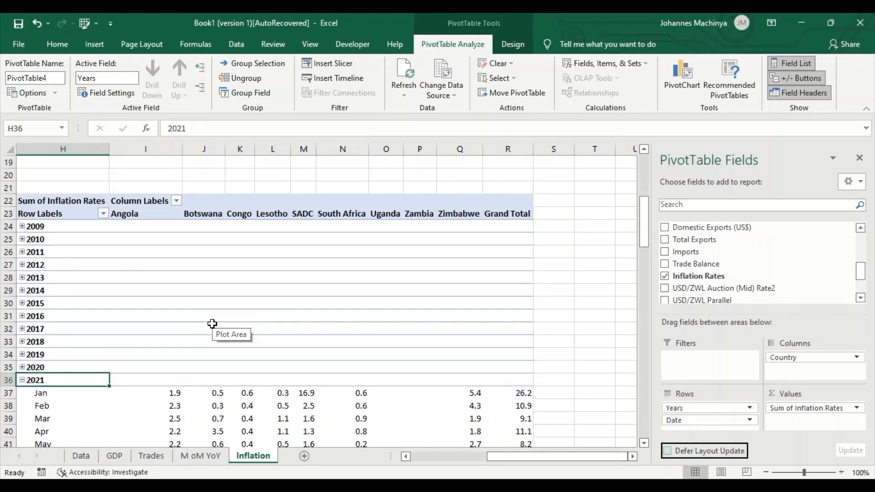
scroll(212, 323, "down", 1)
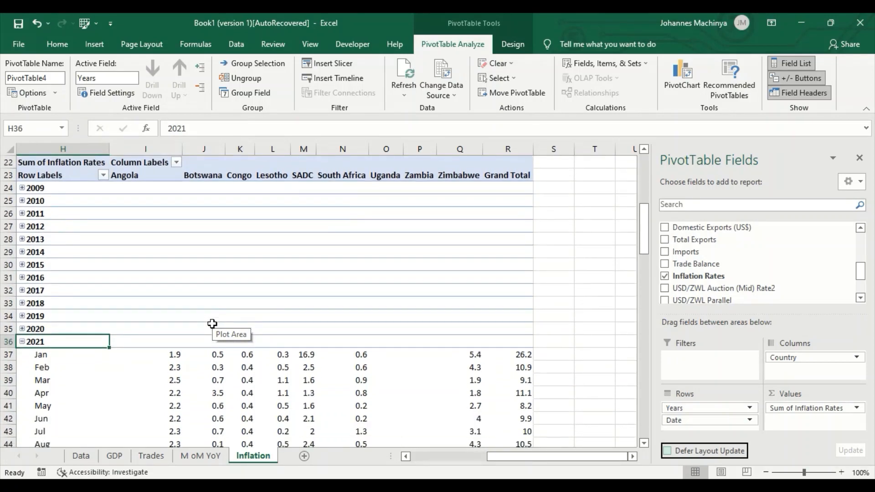
scroll(212, 323, "down", 3)
scroll(212, 324, "down", 2)
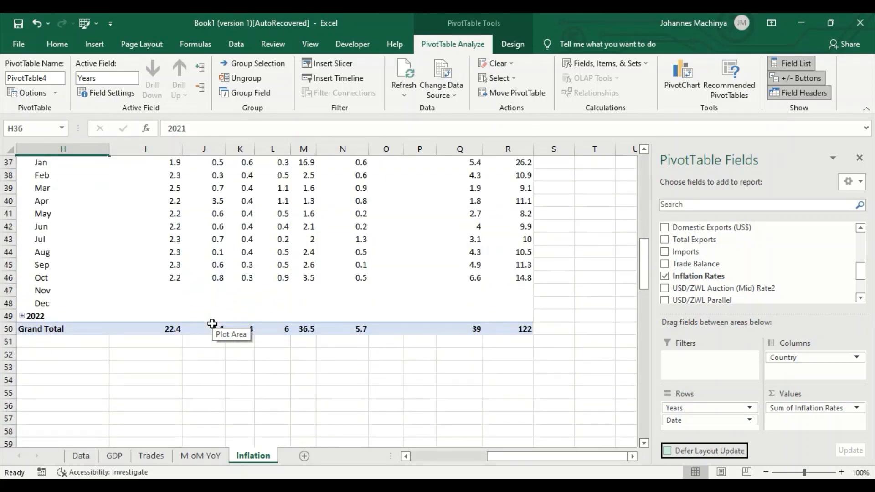
Expand 2022 in the inflation rates PivotTable to check its months for data, and collapse it again.
left_click(22, 315)
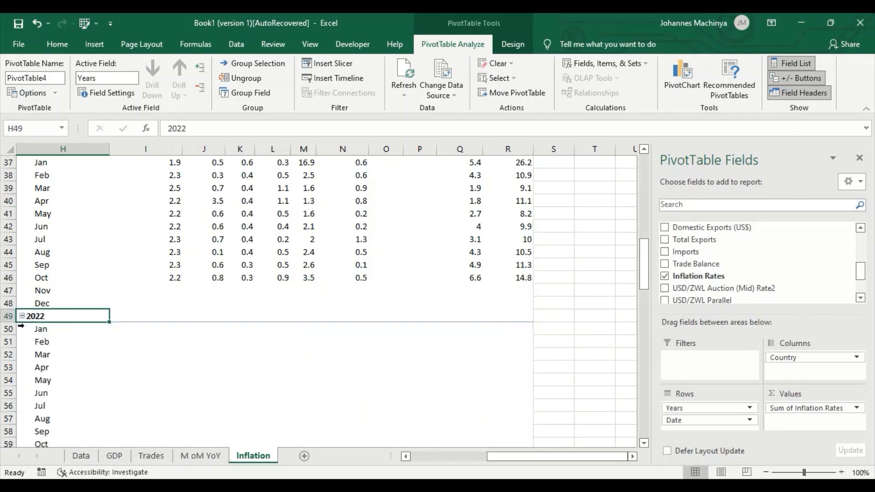
scroll(41, 360, "down", 3)
scroll(34, 328, "up", 1)
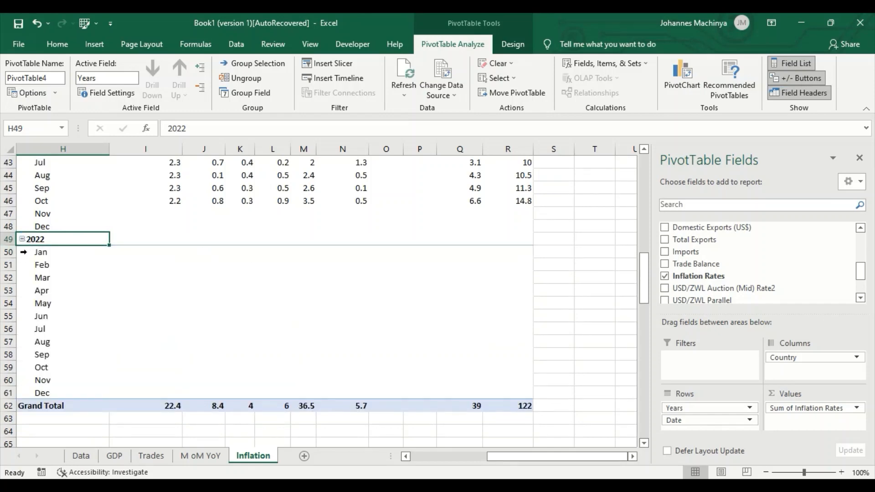
left_click(21, 239)
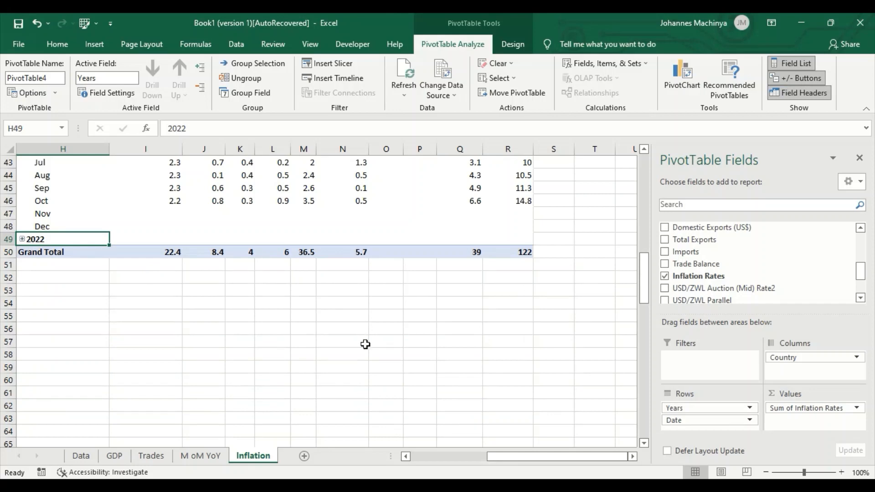
Insert a line PivotChart of the inflation rates by country and move it clear of most of the PivotTable, around columns Q to X.
scroll(366, 344, "up", 3)
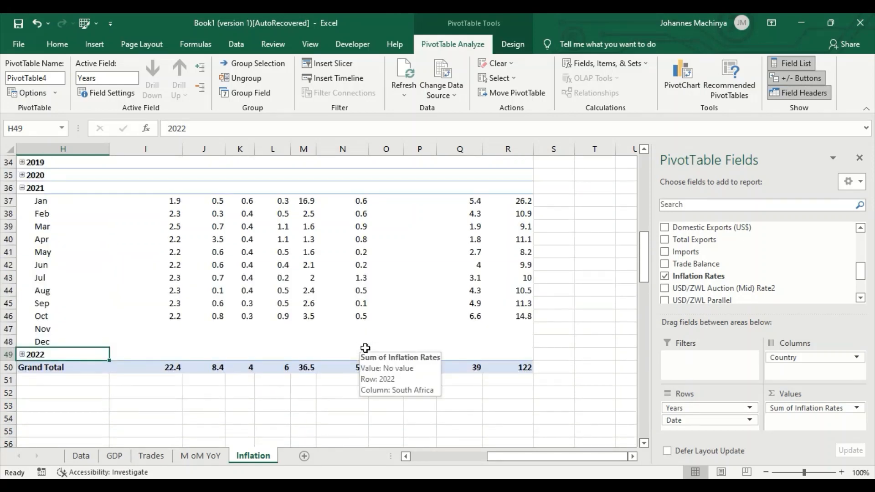
scroll(366, 348, "up", 2)
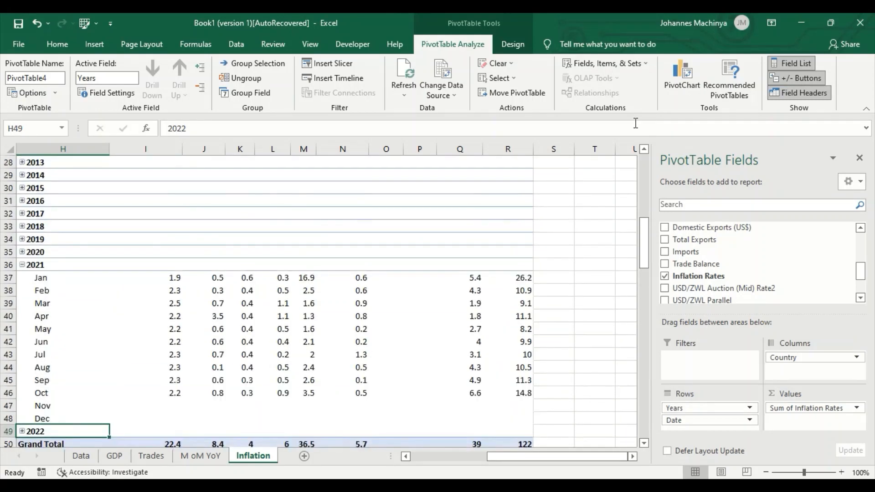
left_click(683, 74)
mouse_move(418, 183)
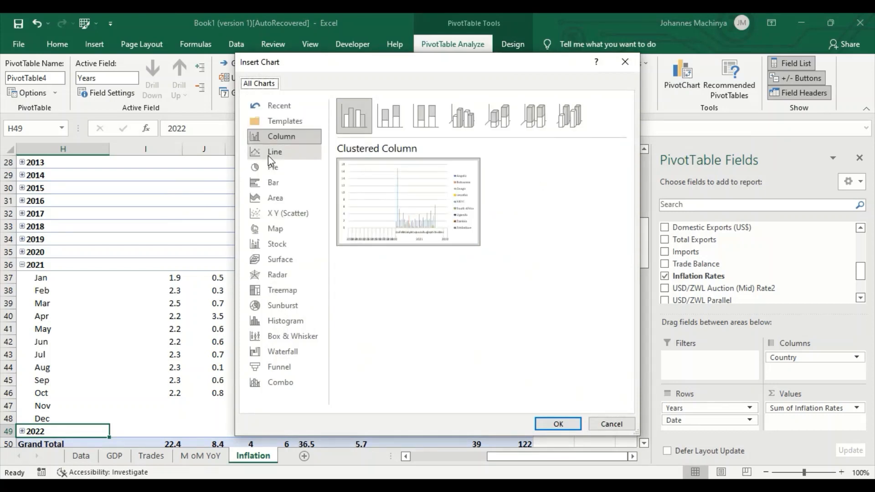
left_click(272, 152)
mouse_move(436, 213)
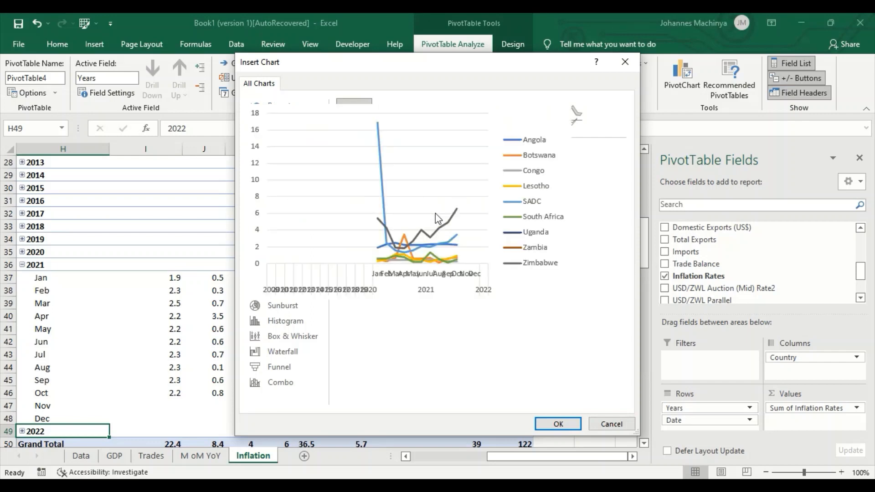
left_click(558, 424)
left_click(562, 428)
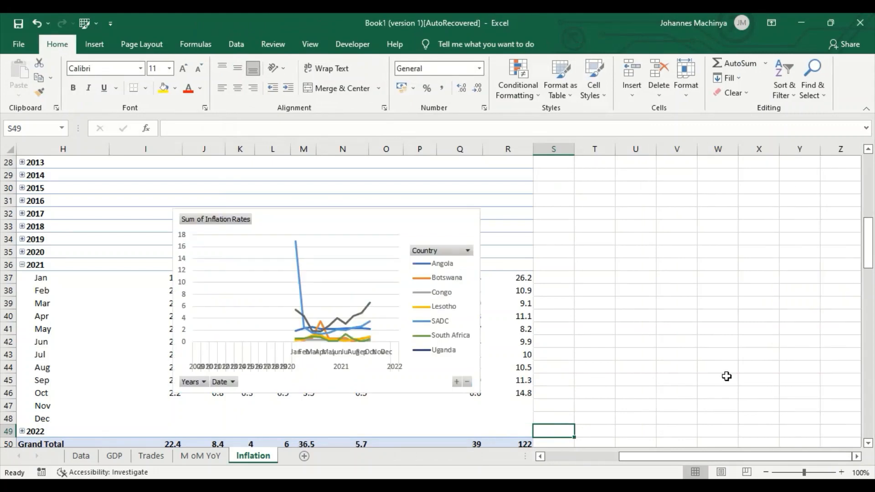
left_click_drag(384, 227, 677, 178)
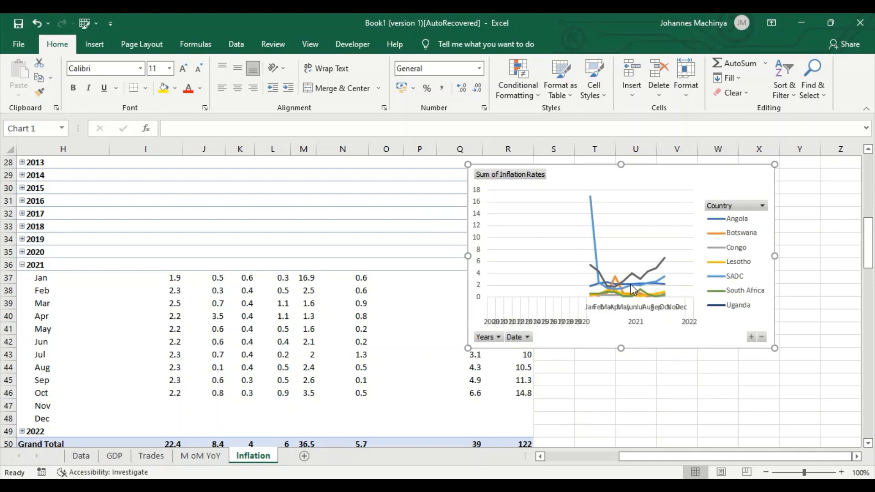
left_click(632, 289)
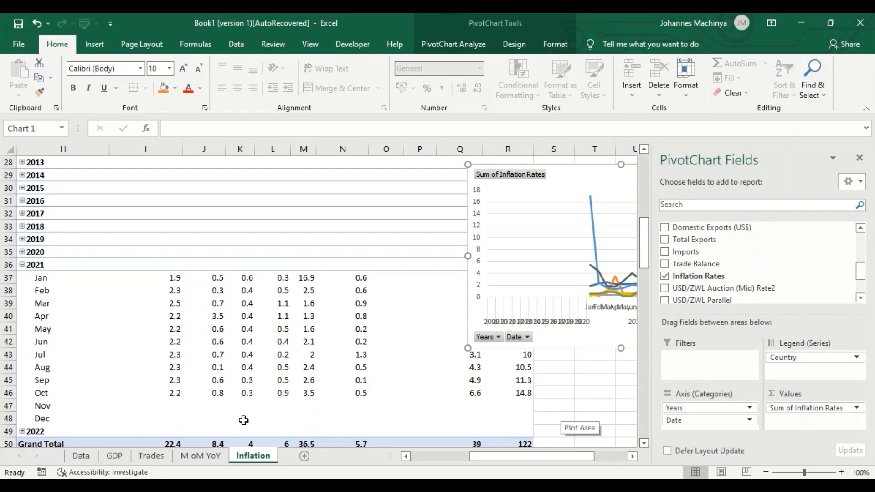
Check the exchange rate columns on the Data sheet and add a new worksheet to the workbook.
left_click(77, 457)
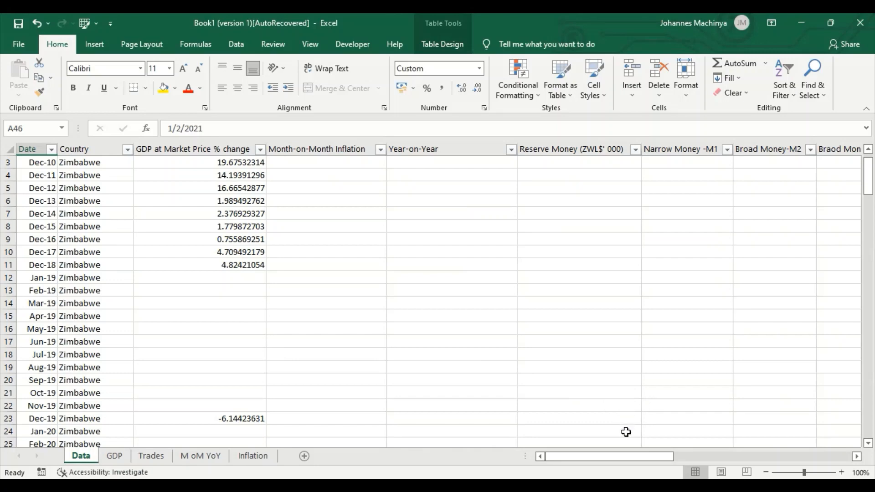
left_click_drag(605, 462, 784, 472)
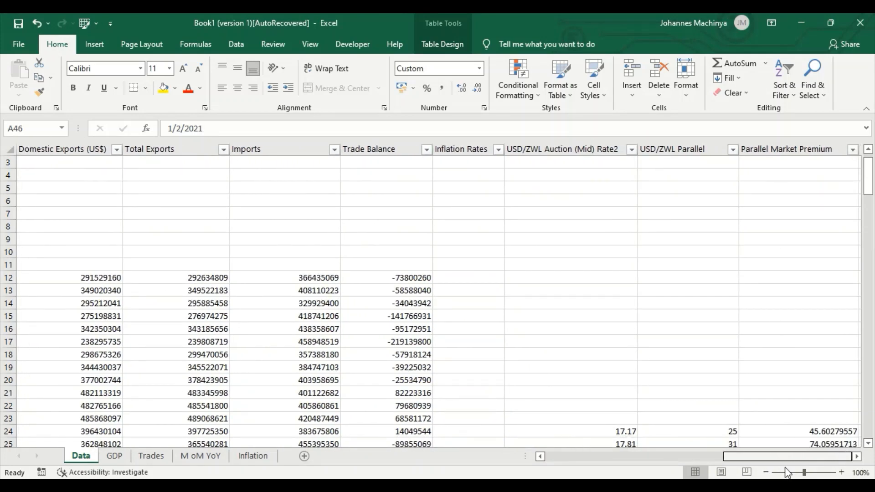
left_click(304, 456)
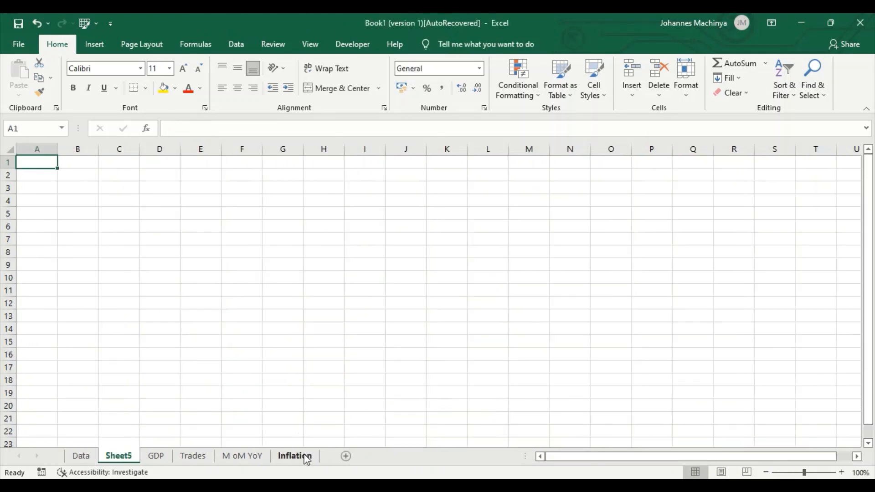
Rename the new worksheet as Exchange Rates.
double_click(123, 456)
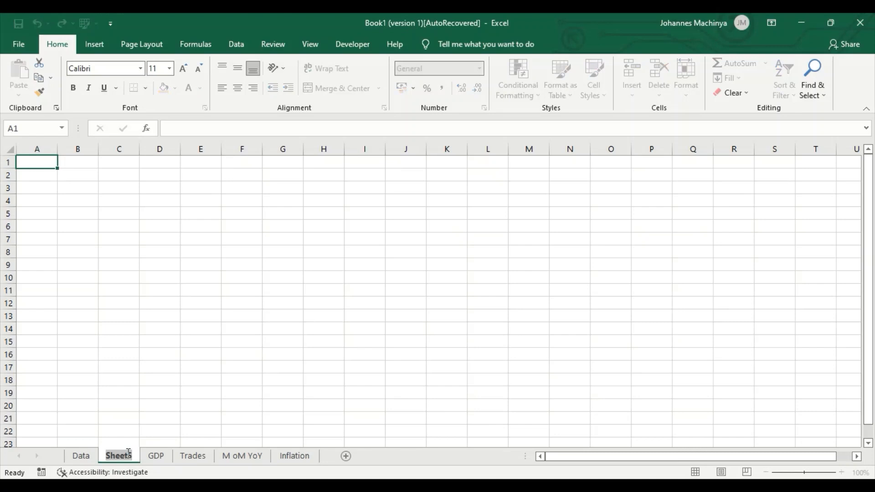
key("Caps_Lock")
type("Exv")
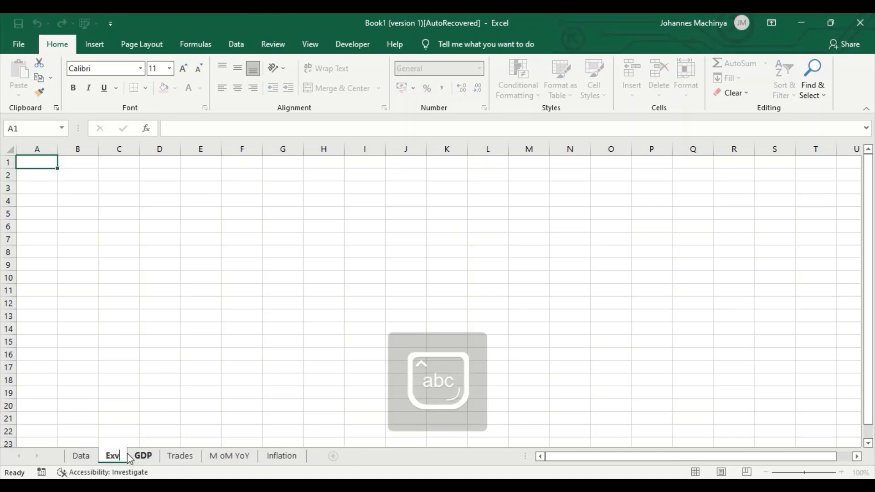
key("BackSpace")
type("cha")
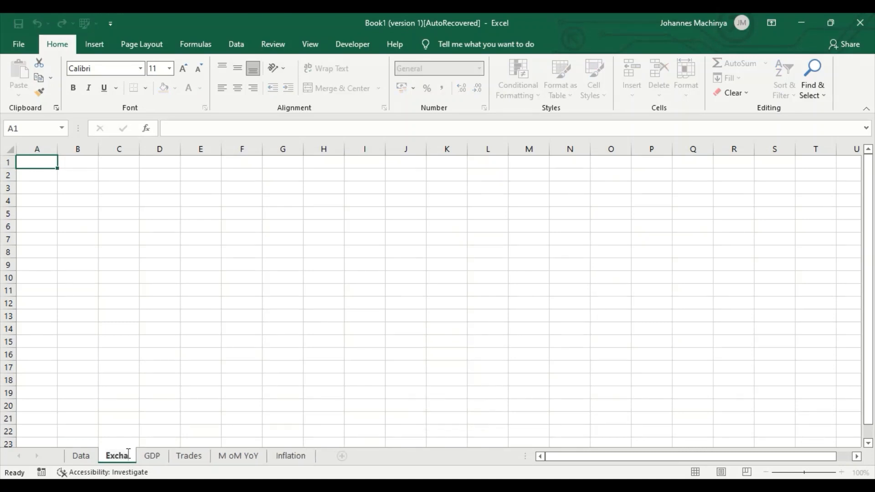
type("ne")
key("BackSpace")
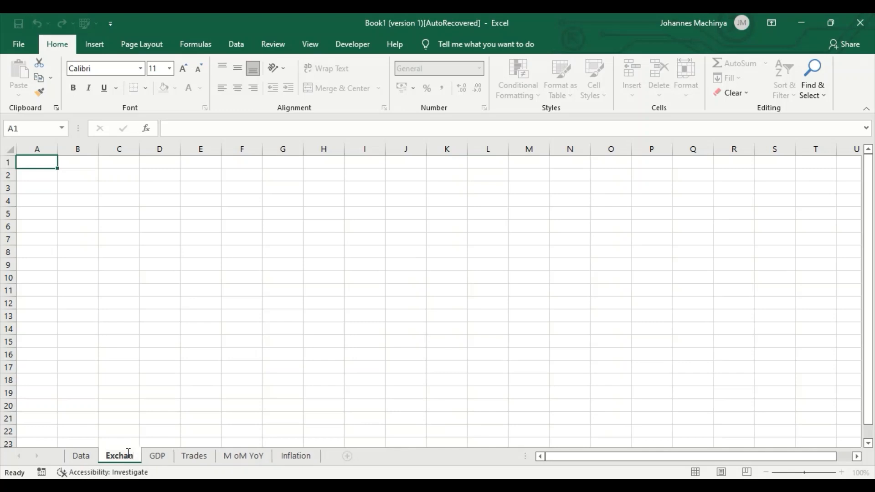
type("ge")
key("Return")
key("Caps_Lock")
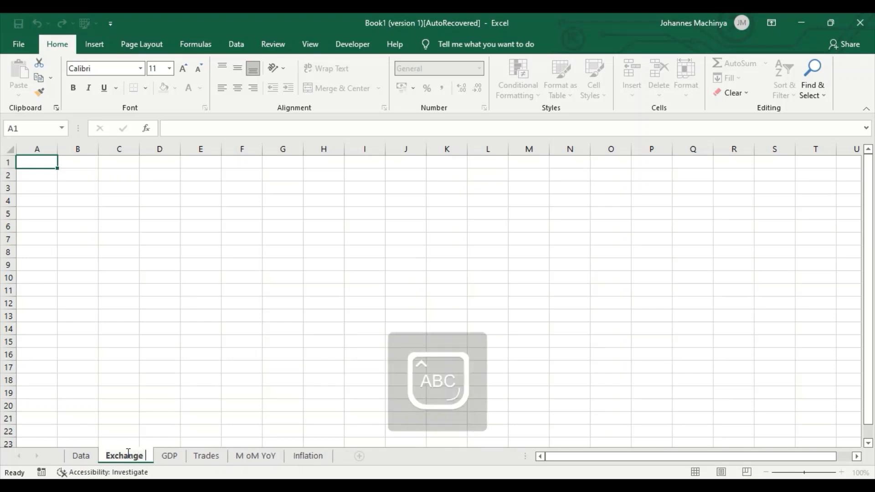
type("R")
key("Caps_Lock")
type("ates")
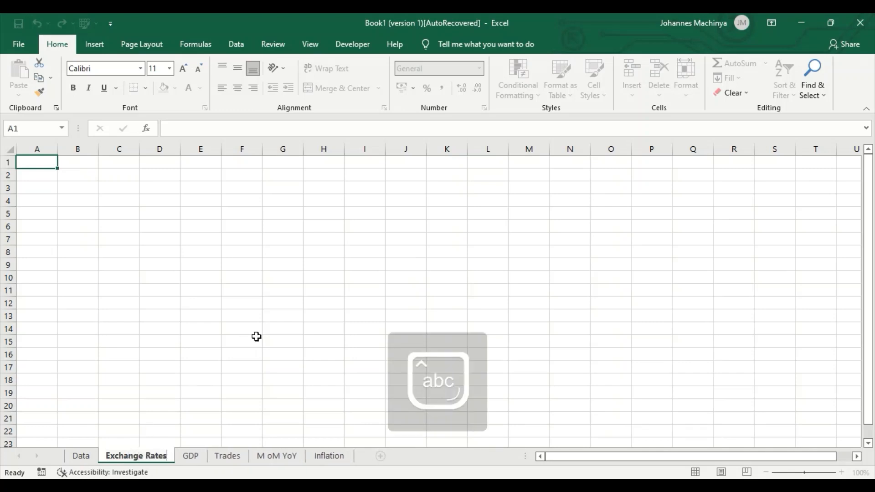
left_click(256, 339)
Create a PivotTable from Table1 at cell A2 of the Exchange Rates worksheet.
left_click(124, 213)
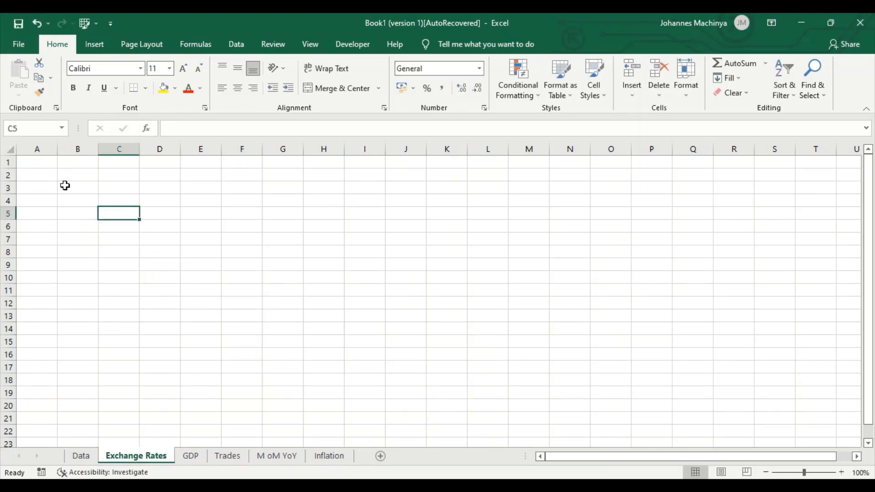
left_click(45, 172)
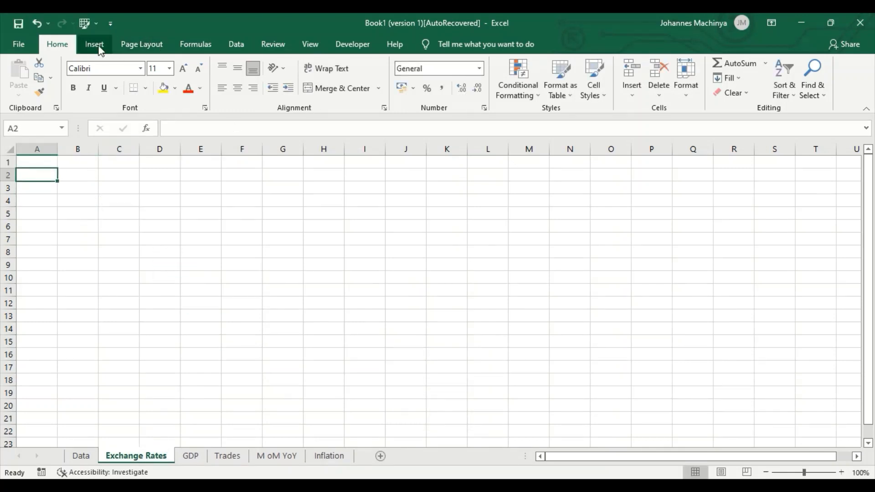
left_click(95, 47)
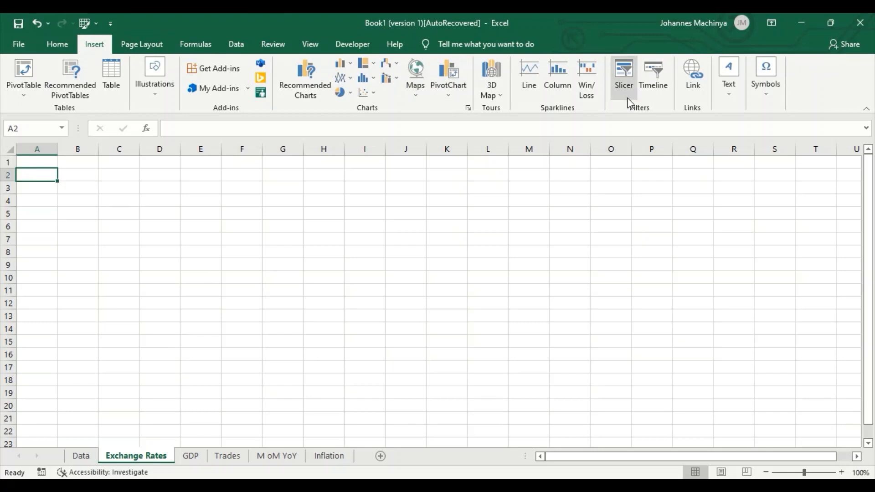
left_click(29, 73)
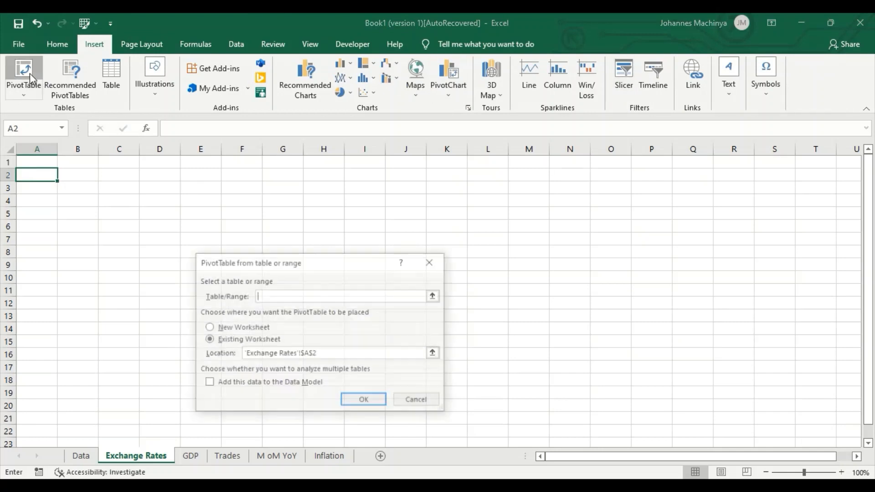
type("T")
key("Caps_Lock")
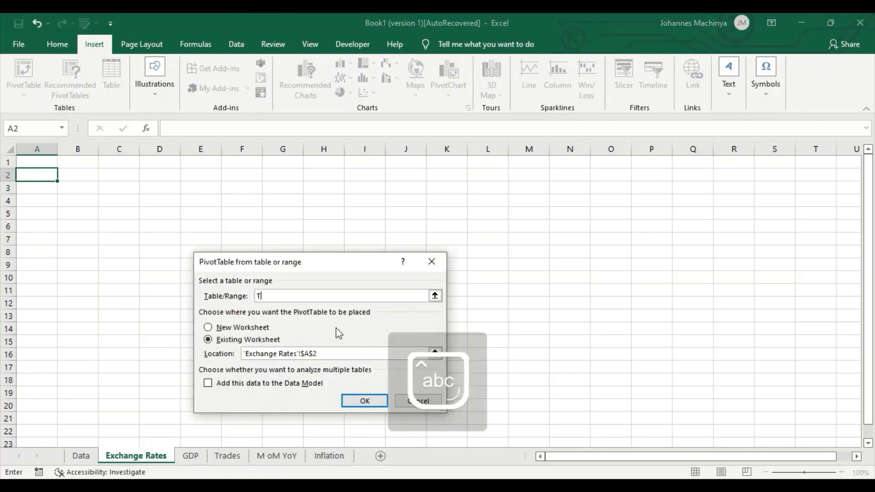
type("able1")
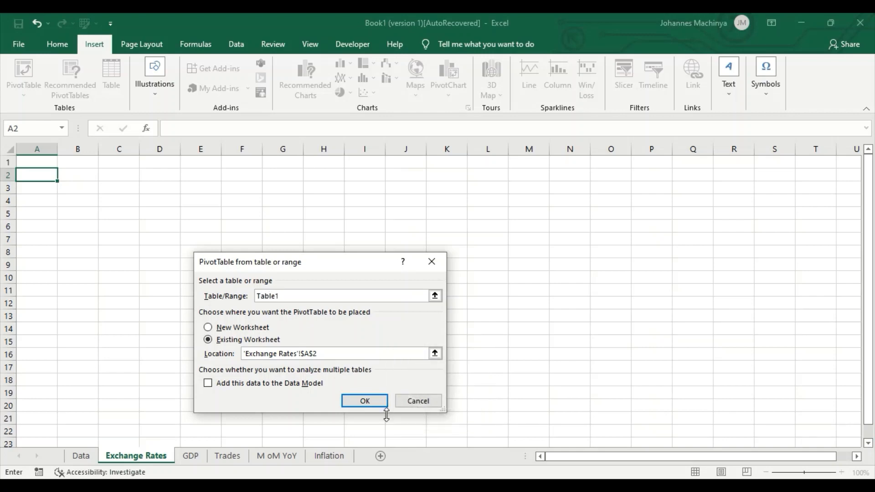
left_click(371, 403)
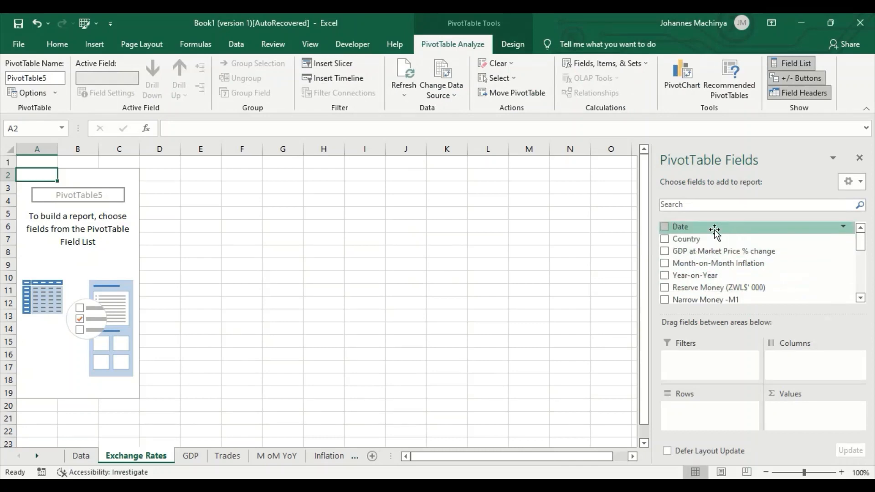
Add Date as rows and include the USD/ZWL Auction (Mid) Rate field in the Exchange Rates PivotTable.
left_click(664, 227)
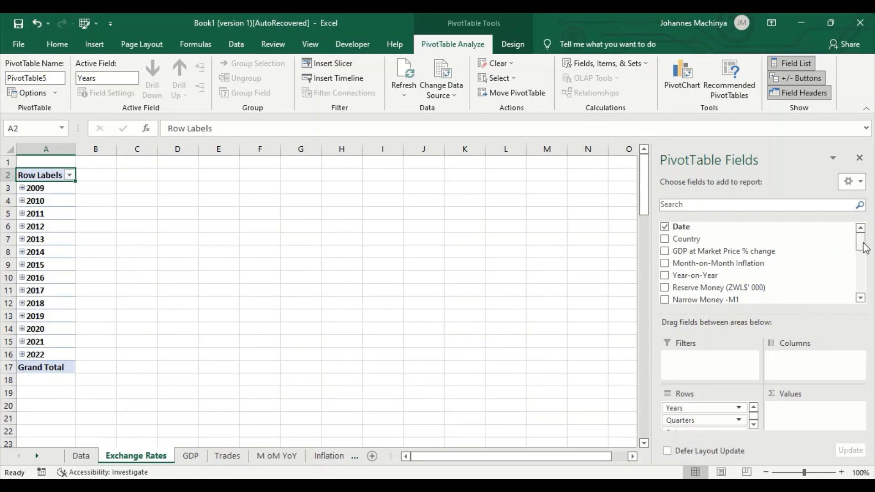
left_click_drag(862, 240, 866, 268)
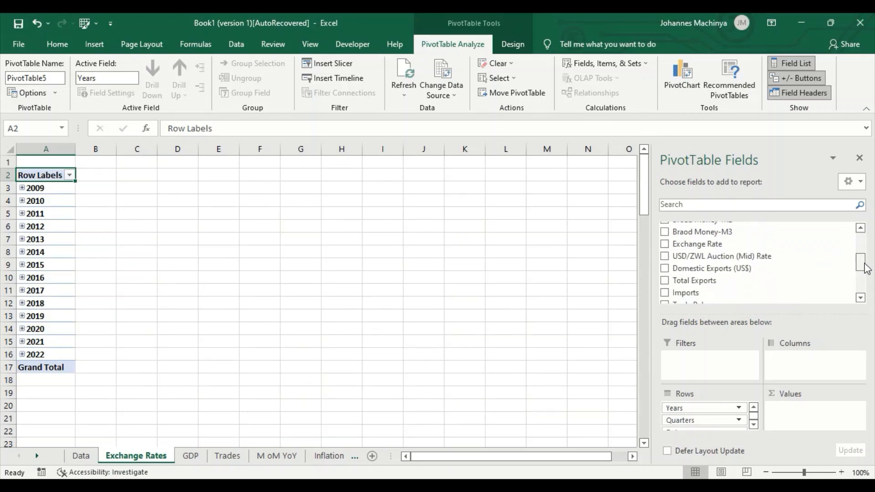
left_click(665, 258)
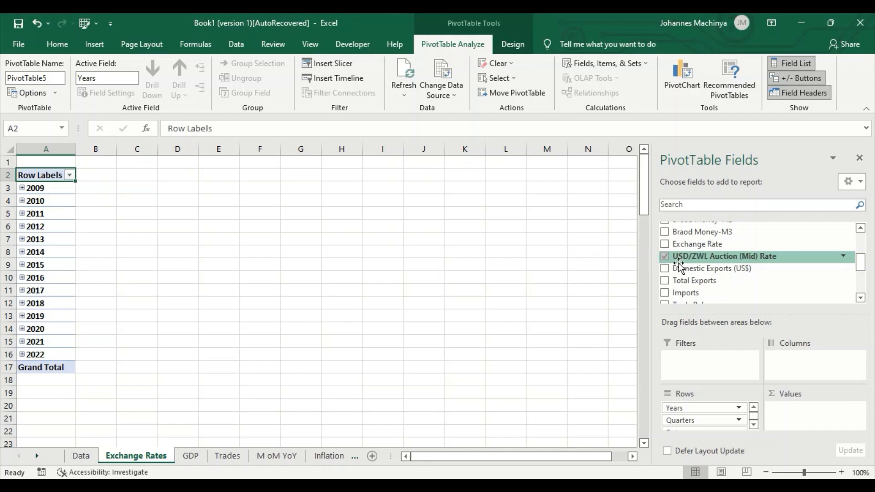
Add USD/ZWL Auction (Mid) Rate and USD/ZWL Auction (Mid) Rate2 to the values of the Exchange Rates PivotTable.
left_click_drag(666, 262, 809, 411)
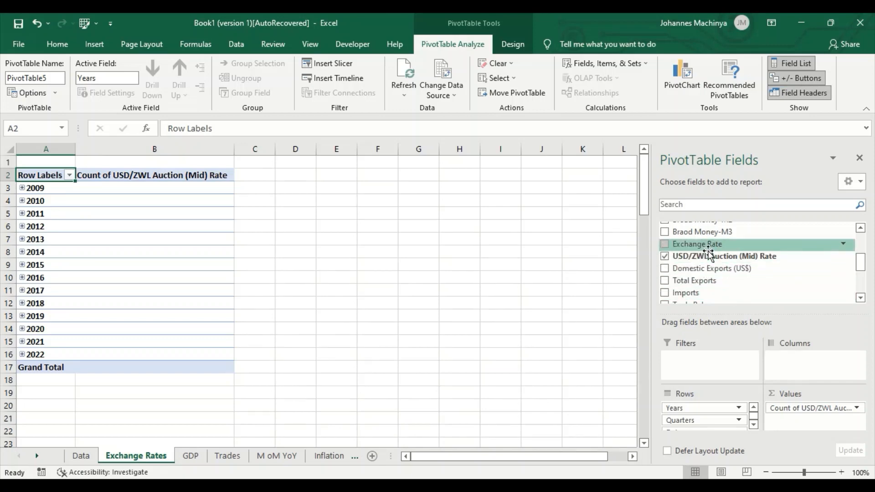
left_click(860, 298)
left_click(861, 298)
left_click(860, 298)
left_click(861, 298)
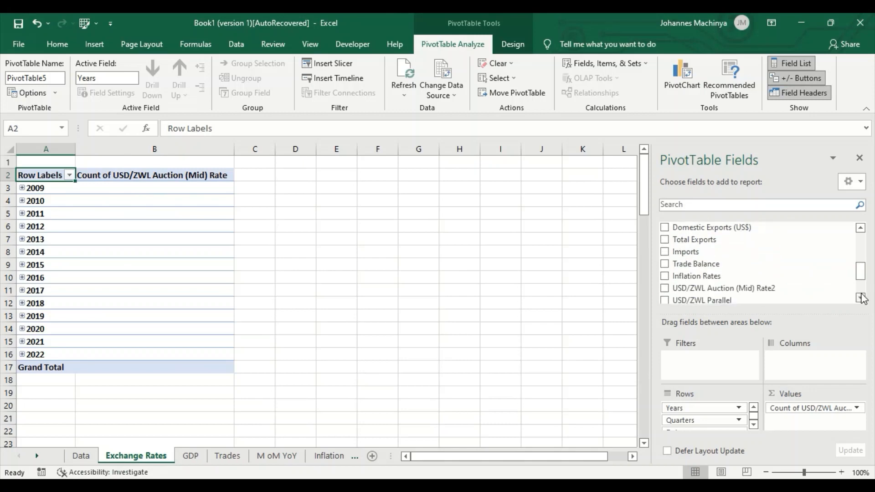
left_click(861, 298)
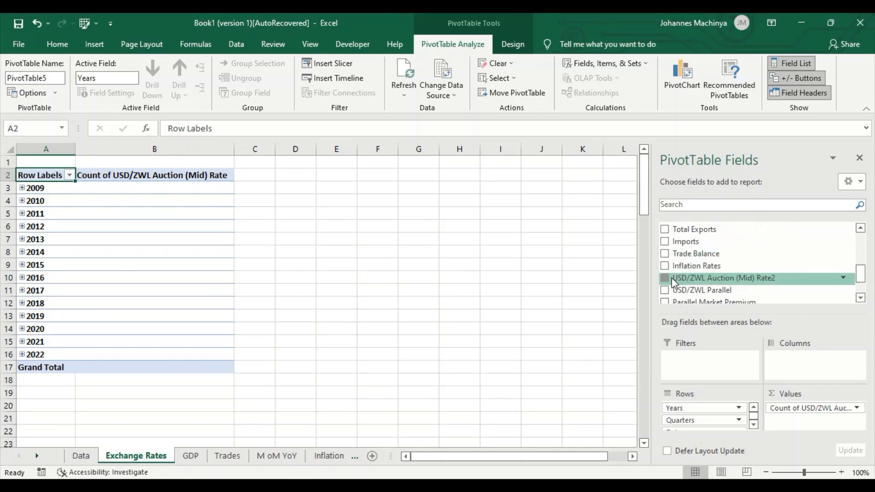
left_click_drag(674, 281, 809, 413)
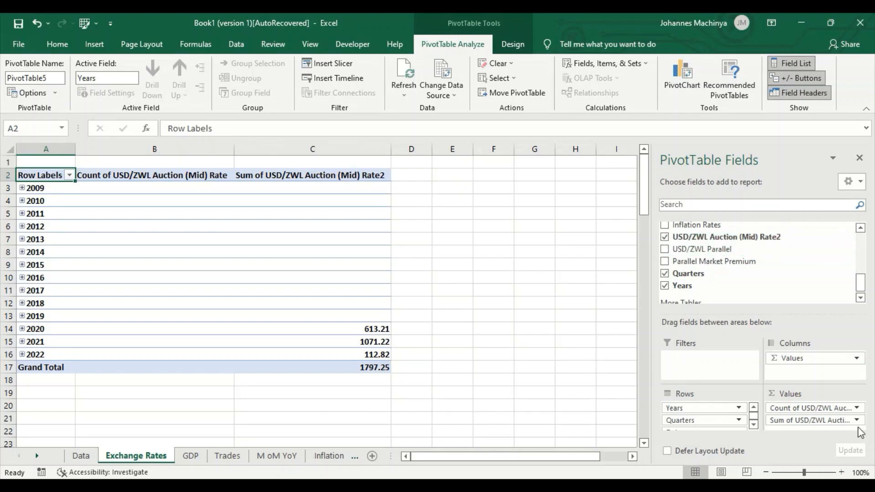
Remove Count of USD/ZWL Auction (Mid) Rate from the PivotTable and add Parallel Market Premium and USD/ZWL Parallel as summed values.
left_click(858, 410)
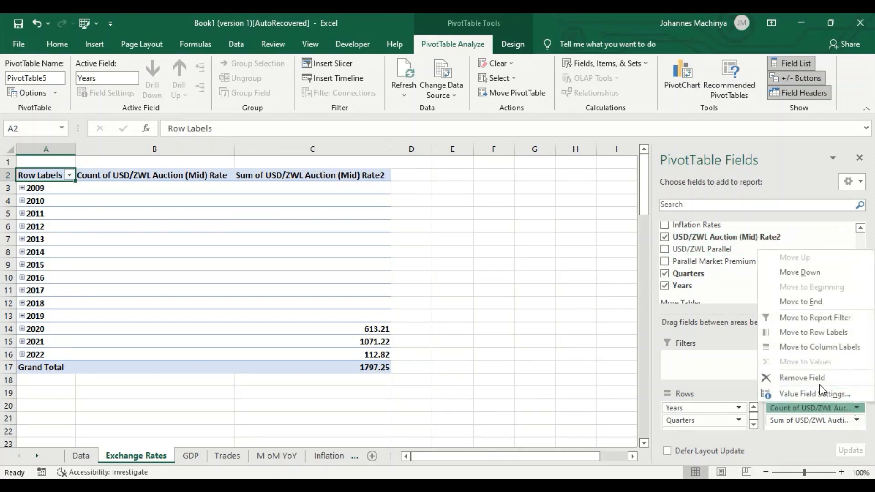
left_click(815, 384)
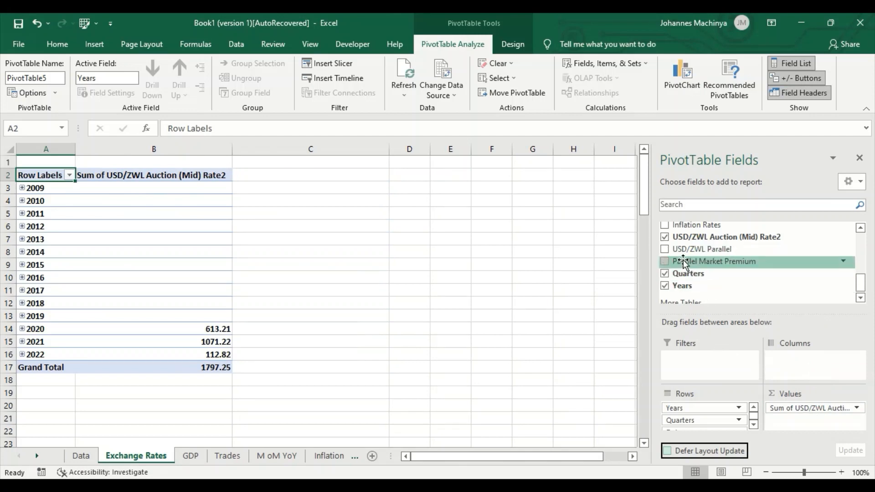
left_click_drag(683, 261, 811, 430)
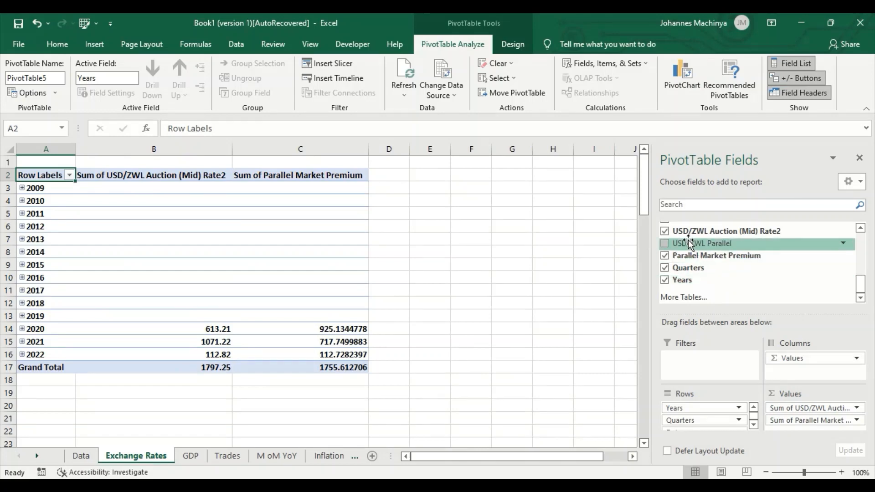
left_click(667, 242)
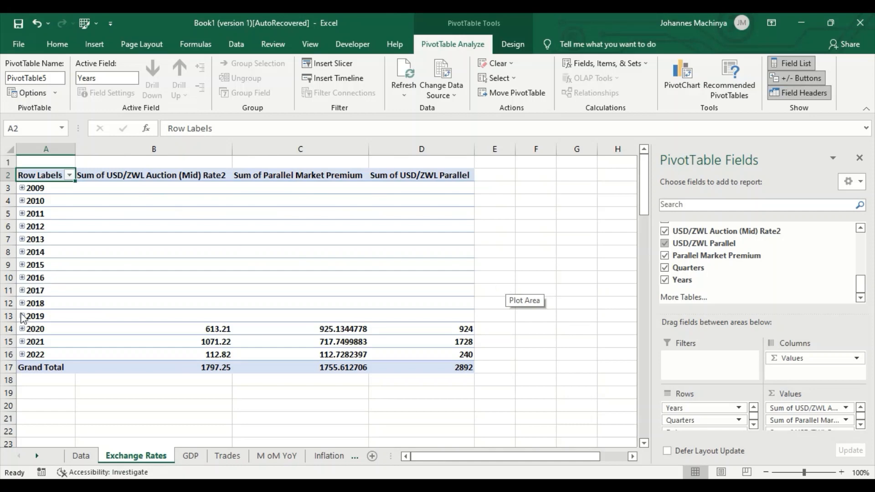
Remove Quarters from the PivotTable rows and expand 2020 to show its months.
left_click(738, 420)
left_click(723, 394)
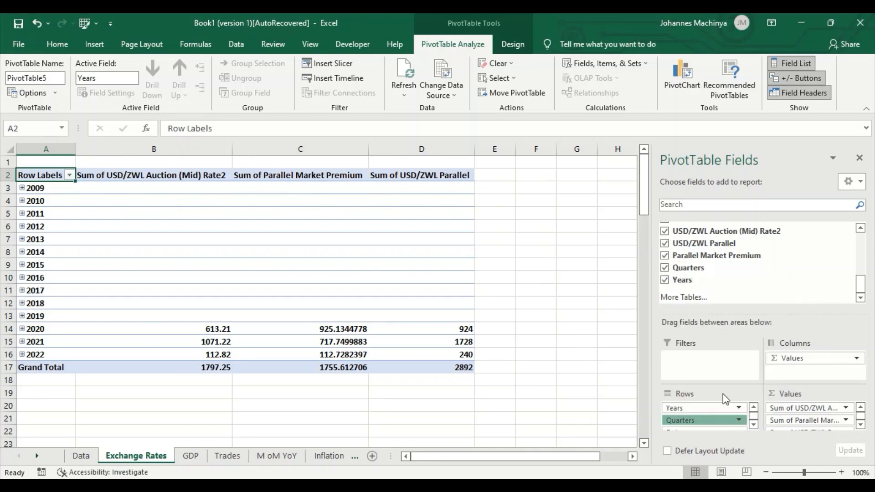
left_click(23, 330)
scroll(38, 369, "down", 2)
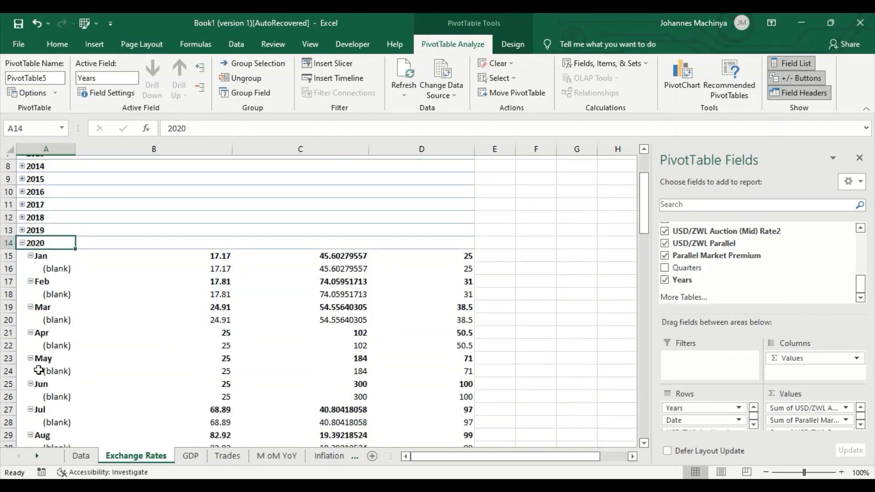
Expand 2021 in the PivotTable and review the monthly exchange rate rows for 2020 and 2021.
scroll(39, 370, "down", 5)
scroll(39, 370, "up", 1)
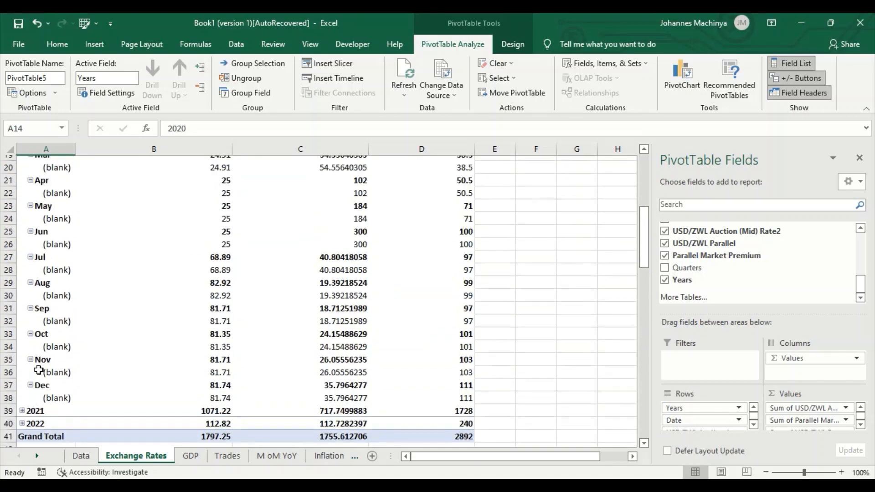
scroll(38, 369, "up", 4)
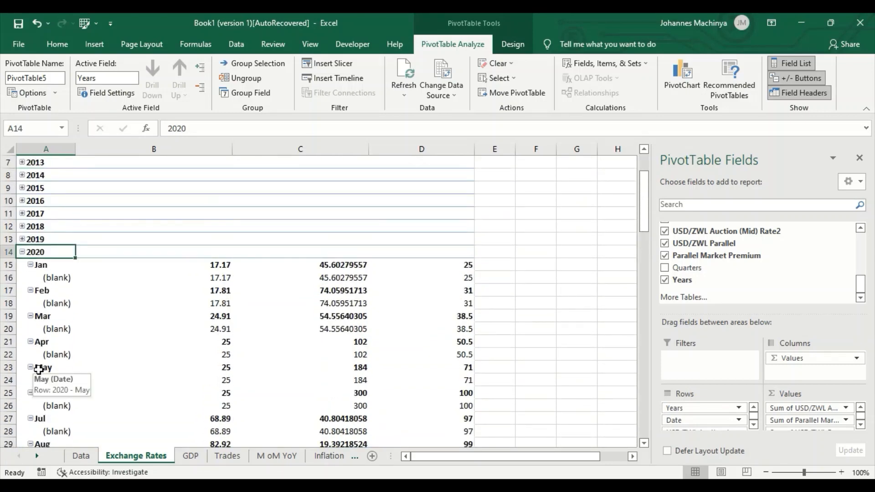
scroll(225, 357, "down", 1)
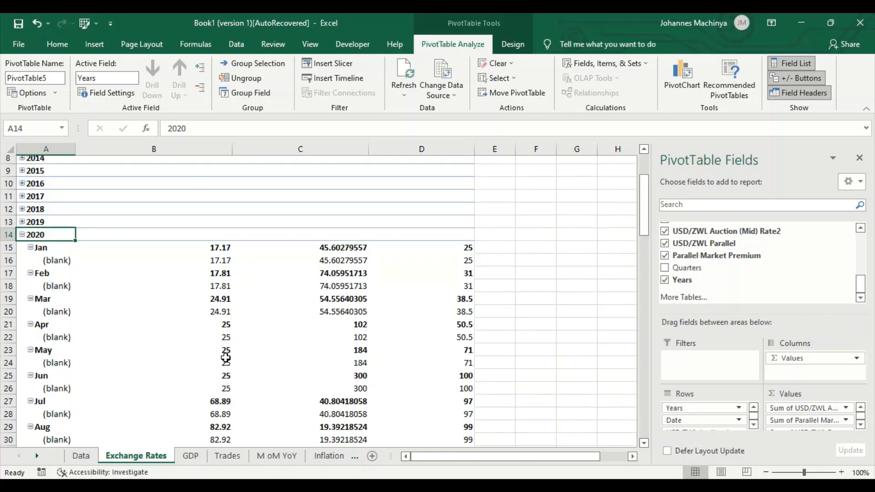
scroll(226, 358, "up", 3)
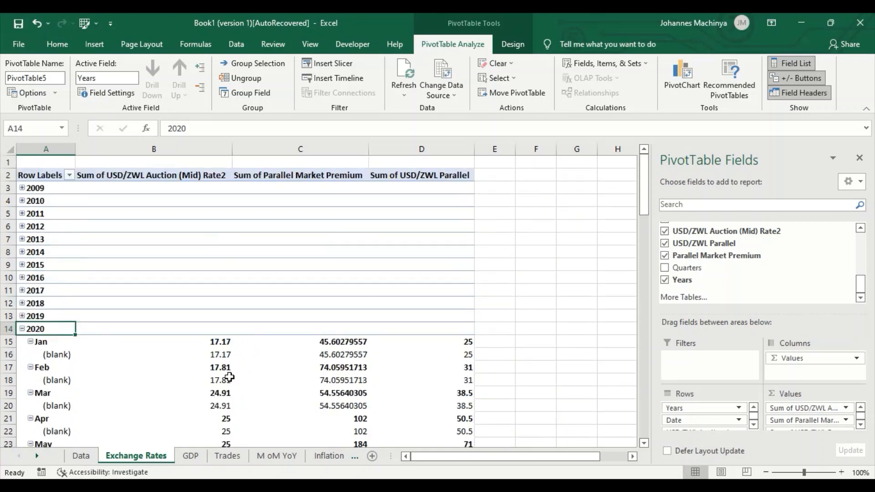
scroll(229, 377, "down", 9)
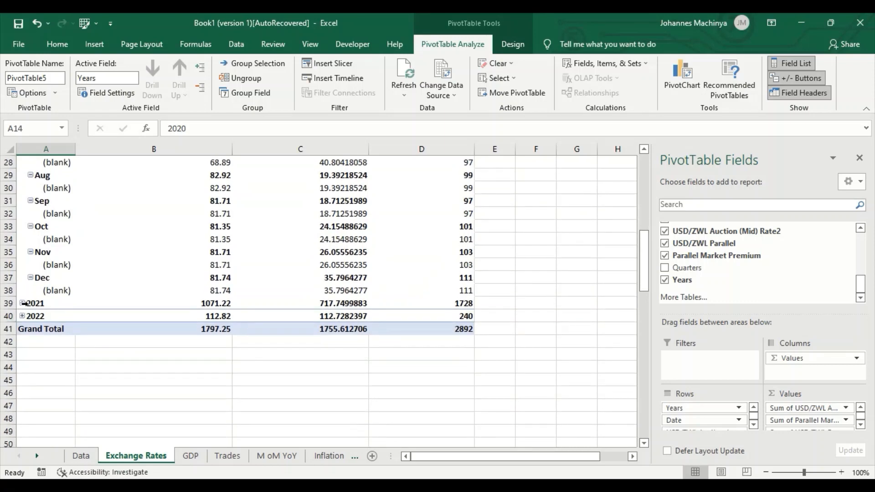
left_click(24, 303)
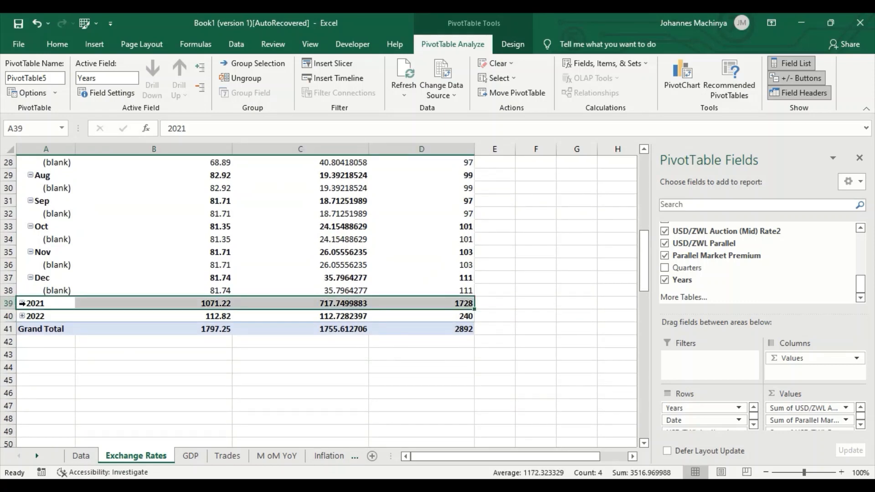
left_click(22, 303)
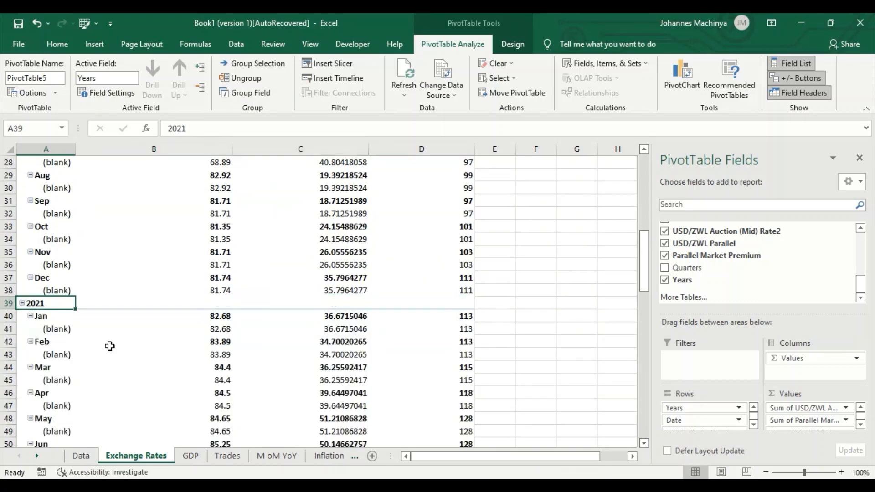
scroll(109, 346, "down", 5)
scroll(109, 347, "down", 4)
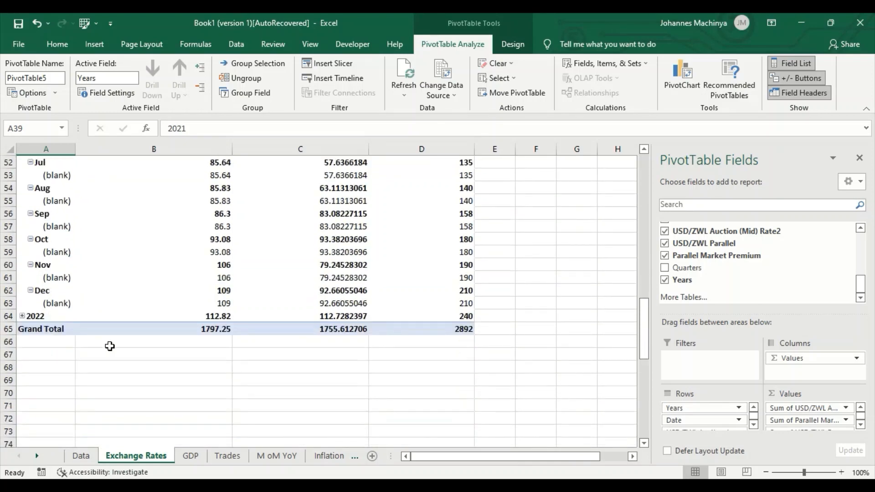
scroll(73, 293, "up", 18)
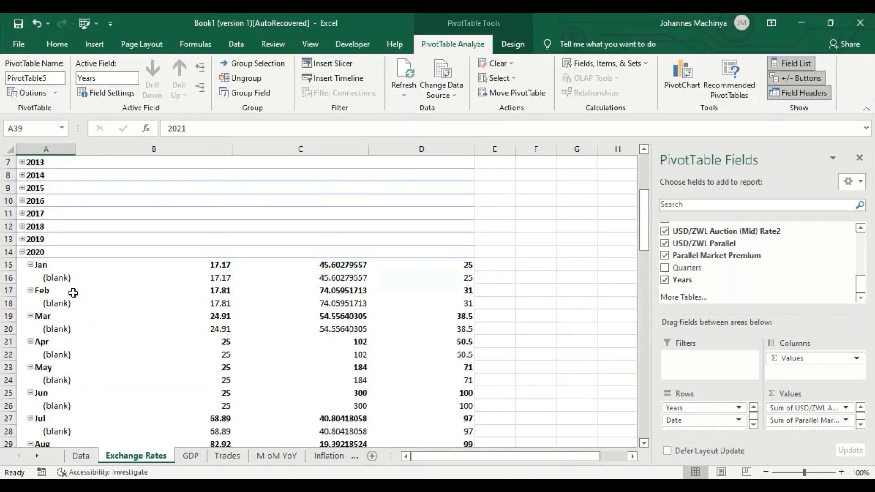
scroll(73, 292, "down", 2)
scroll(73, 292, "down", 9)
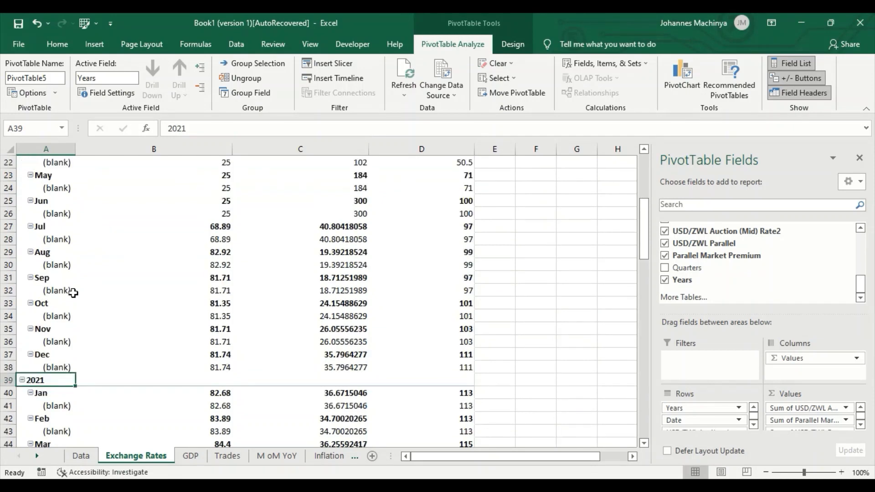
scroll(73, 292, "up", 3)
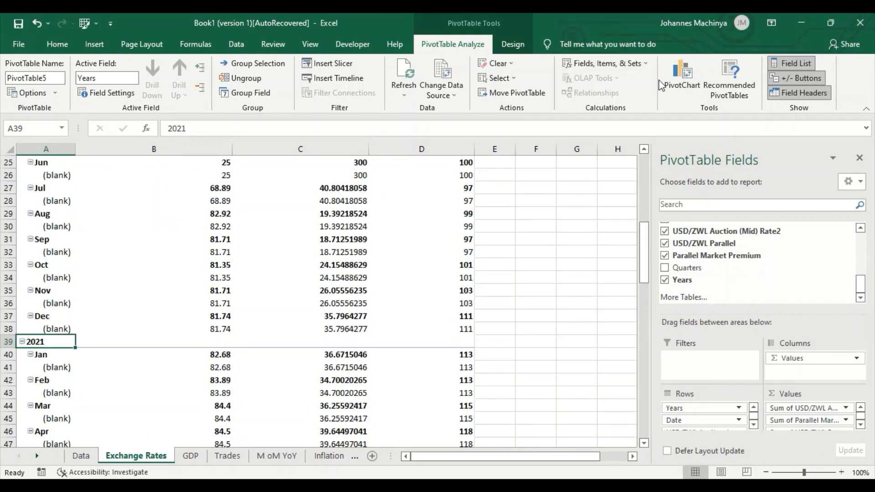
Start a Combo PivotChart from the Exchange Rates PivotTable and set the USD/ZWL Parallel series to 100% Stacked Area.
left_click(676, 81)
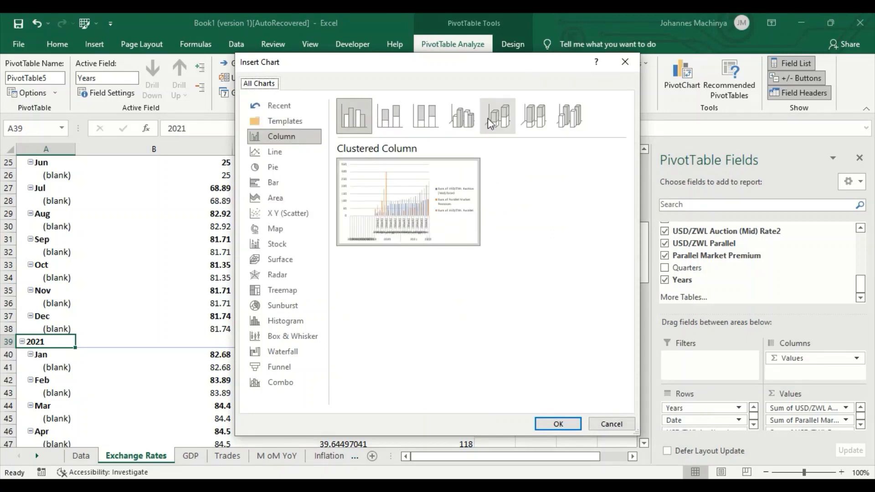
left_click(280, 383)
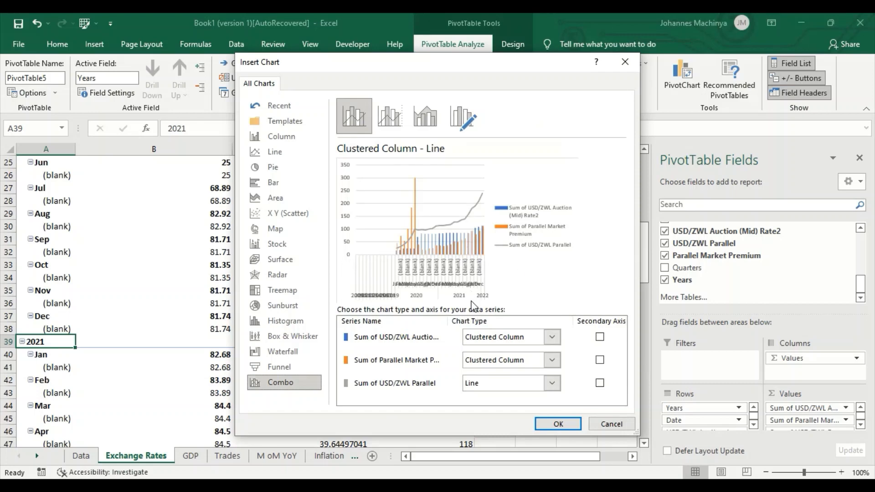
left_click(553, 385)
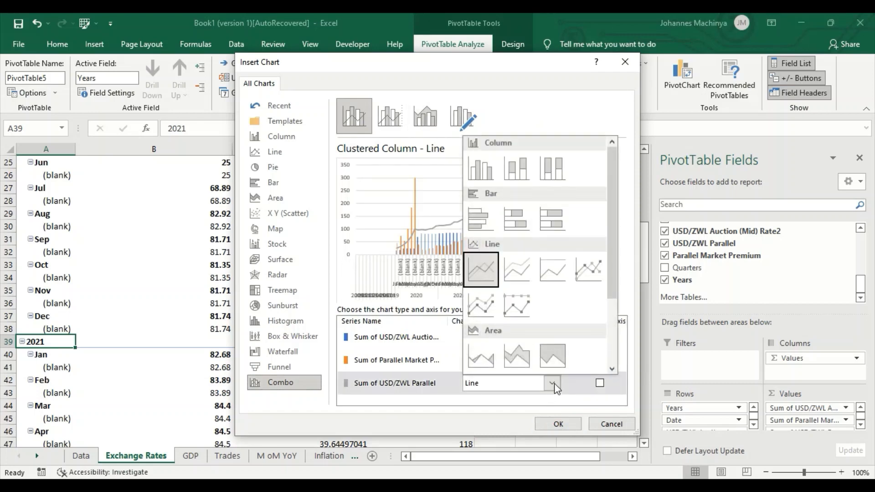
left_click(551, 370)
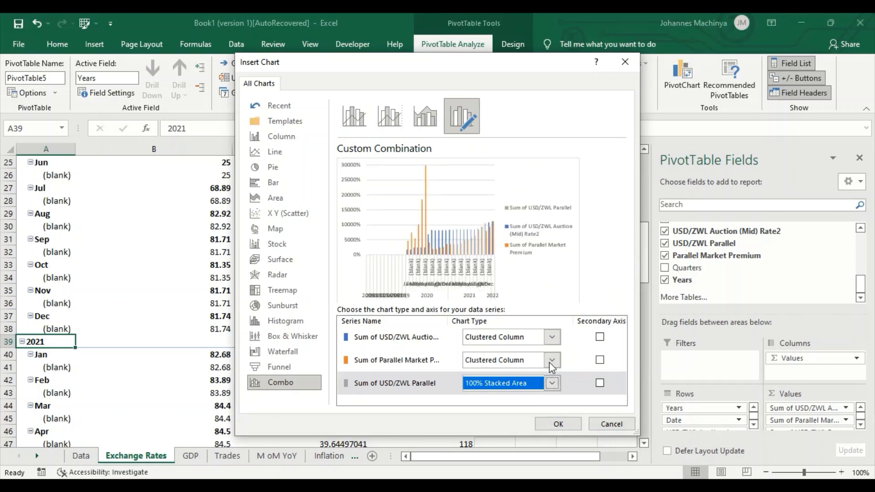
Set the Parallel Market Premium and USD/ZWL Auction (Mid) Rate2 series to Line and the USD/ZWL Parallel series to Area.
left_click(550, 360)
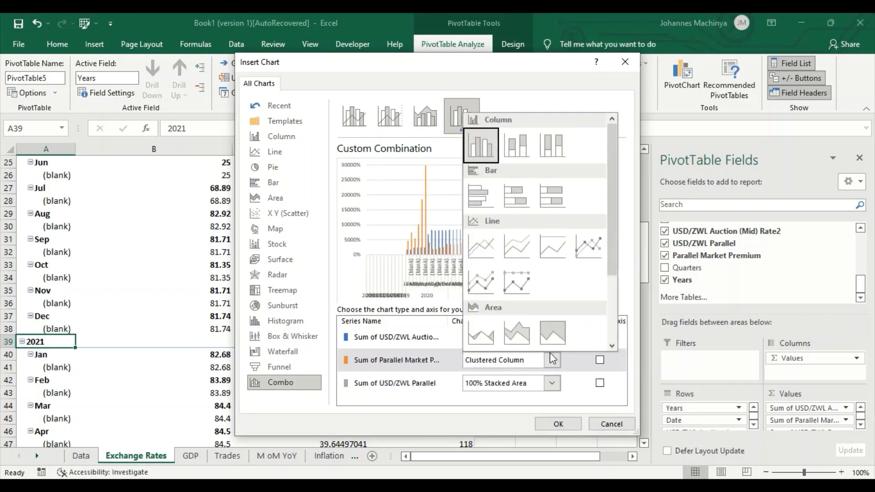
left_click(481, 251)
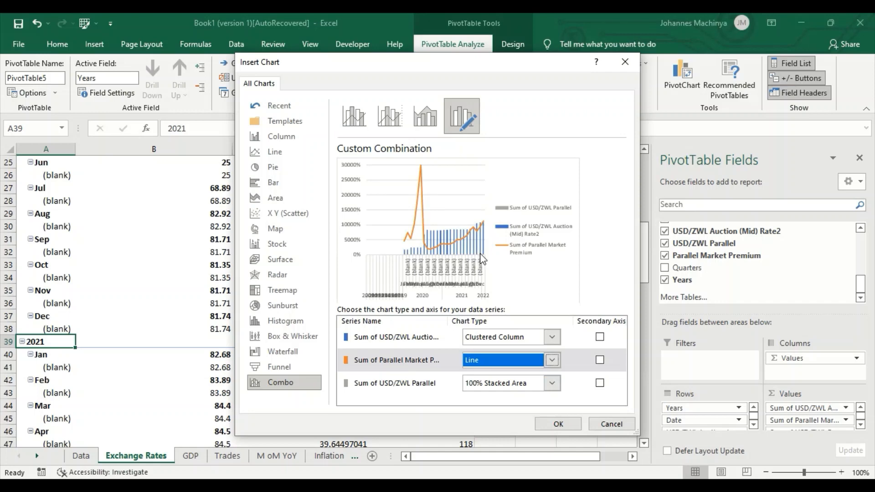
left_click(552, 337)
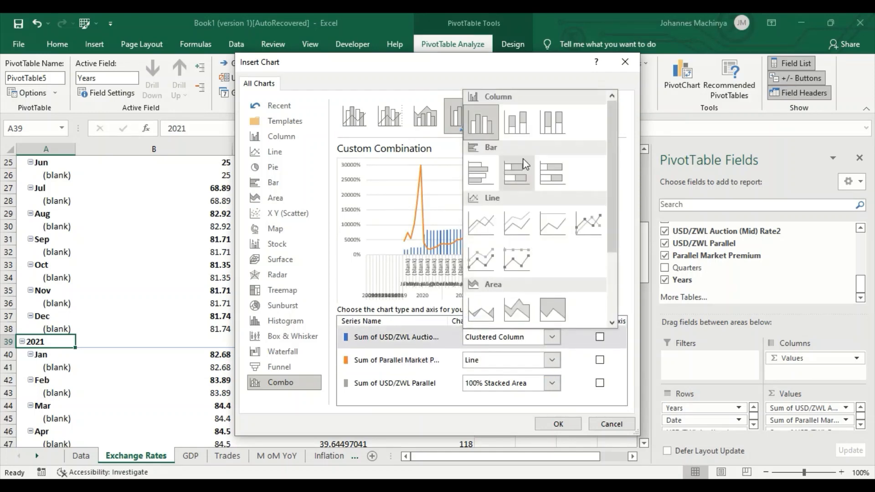
left_click(492, 222)
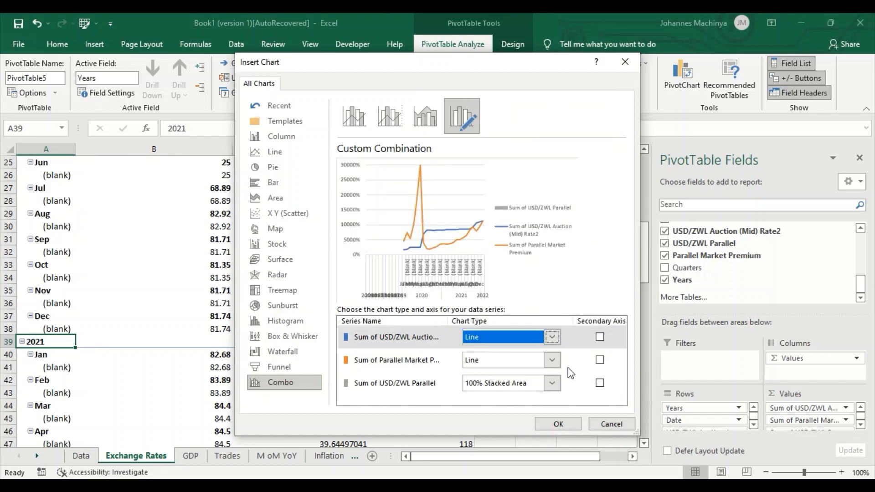
left_click(550, 384)
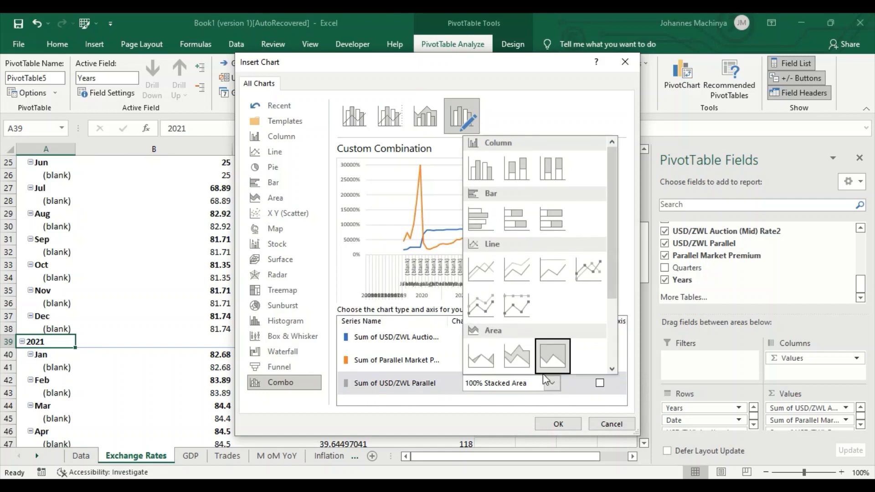
left_click(488, 356)
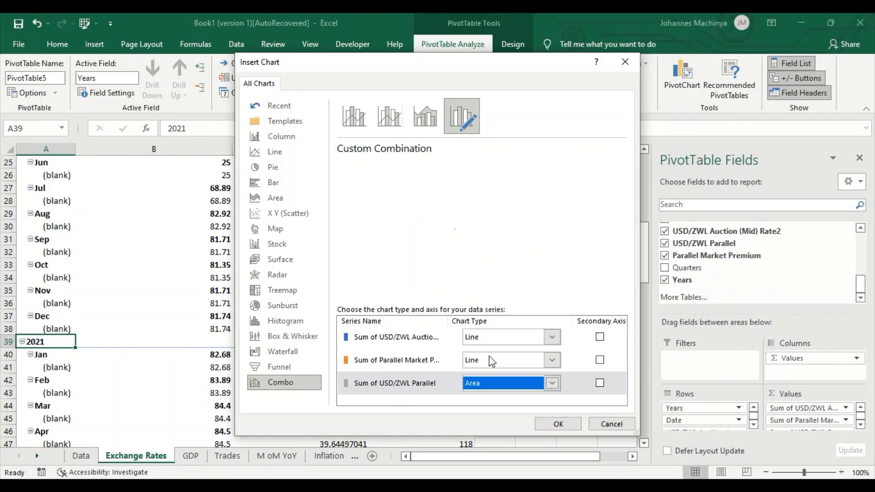
Try Stacked Line with Markers on the USD/ZWL Auction (Mid) Rate2 series and 100% Stacked Area on that and the Parallel Market Premium series.
left_click(552, 337)
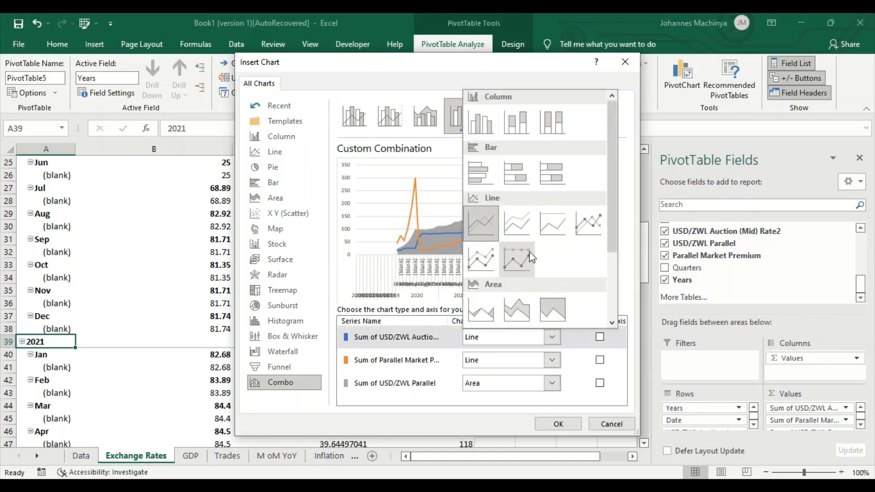
left_click(486, 265)
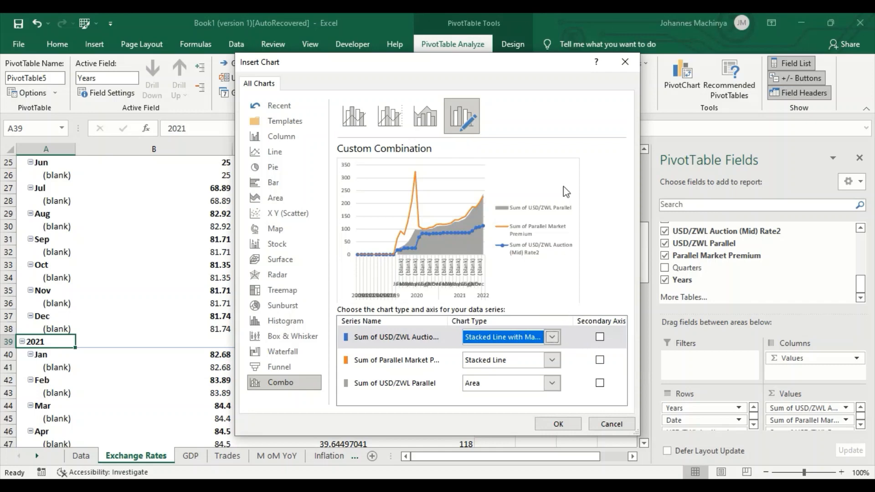
left_click(550, 363)
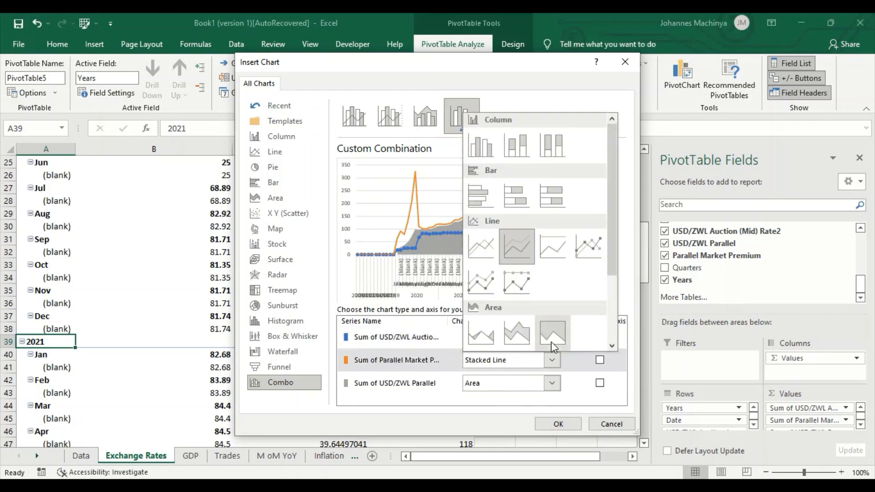
left_click(550, 341)
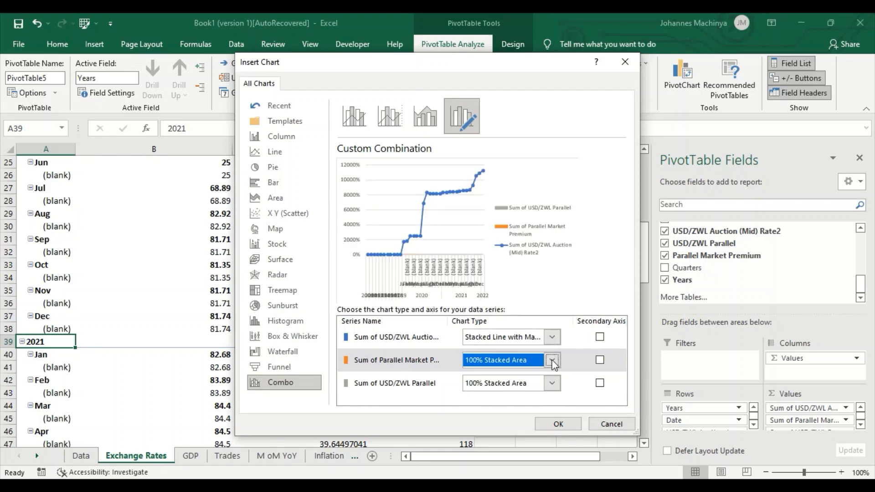
left_click(555, 359)
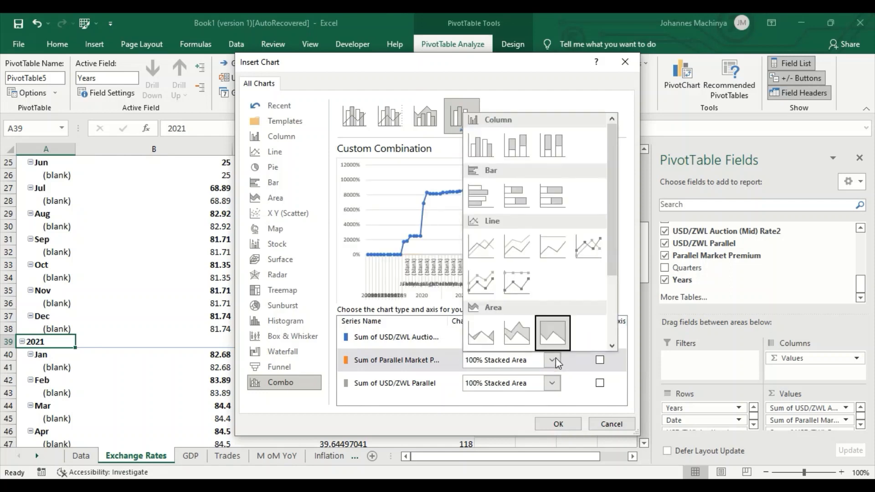
left_click(547, 339)
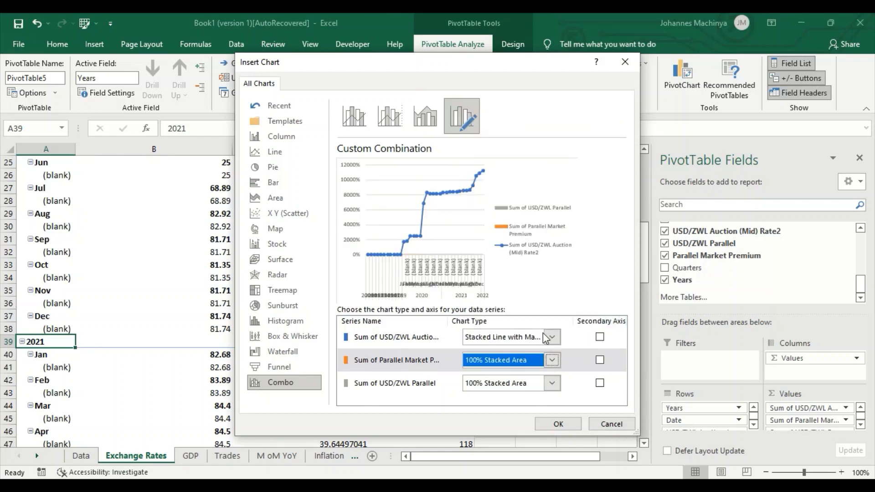
left_click(552, 337)
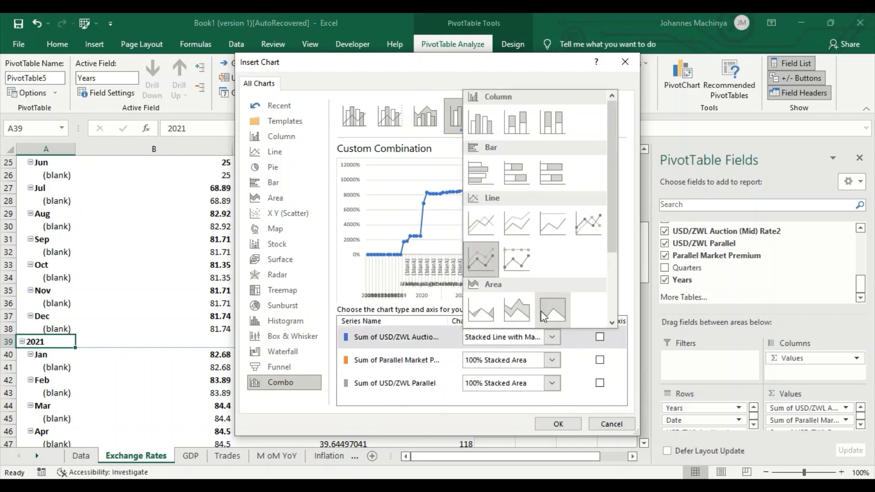
left_click(548, 317)
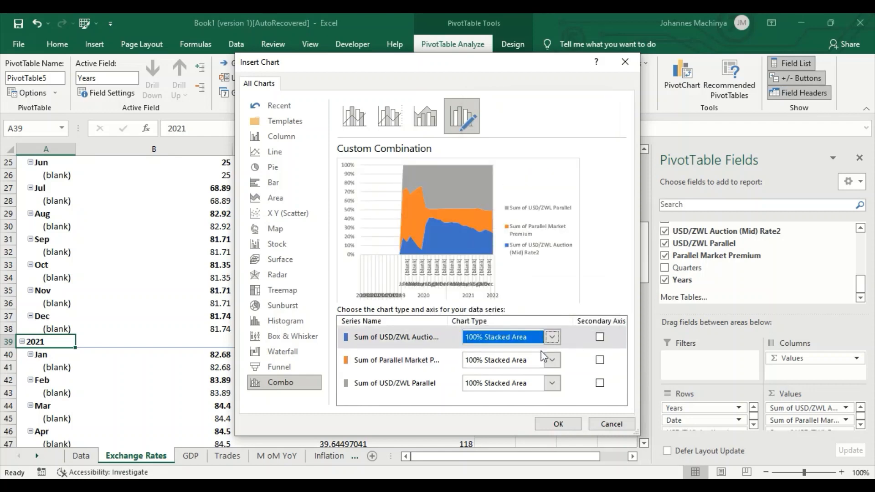
Set the combo chart's three exchange rate series to the Stacked Area type.
left_click(552, 337)
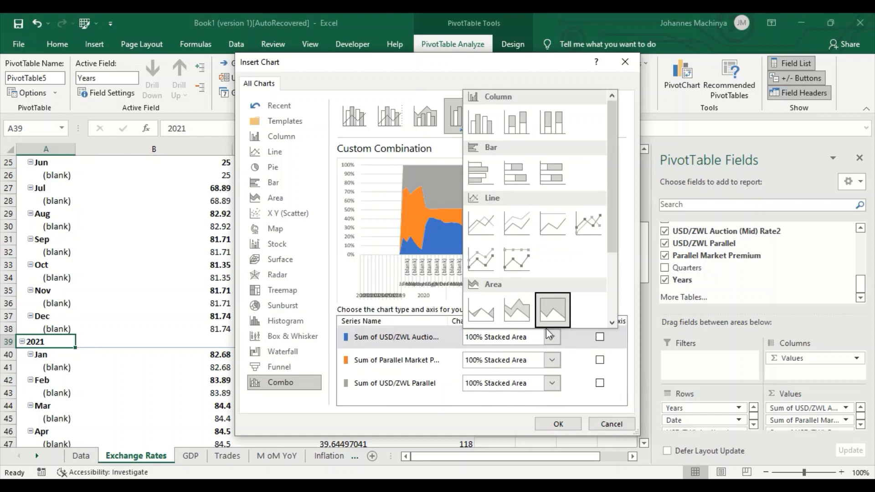
left_click(520, 316)
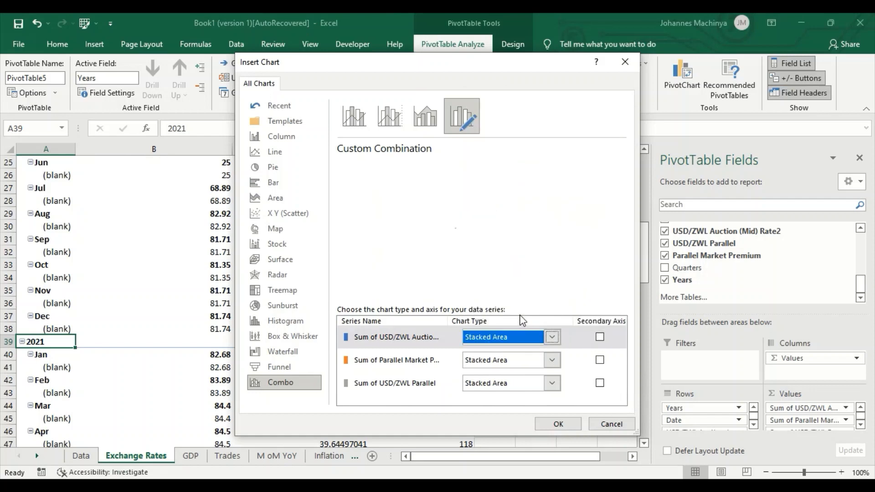
left_click(552, 338)
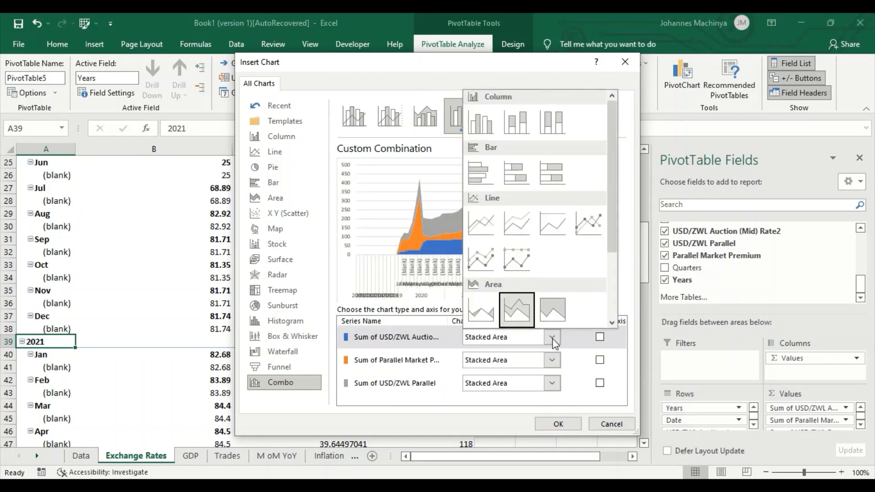
left_click(524, 306)
left_click(549, 360)
left_click(557, 378)
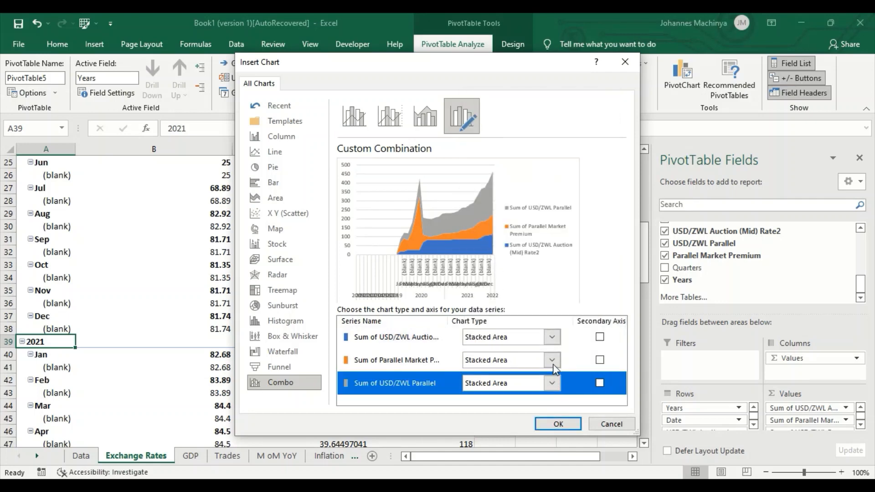
Set the Parallel Market Premium and USD/ZWL Auction (Mid) Rate2 series to Line and insert the combo PivotChart.
left_click(553, 362)
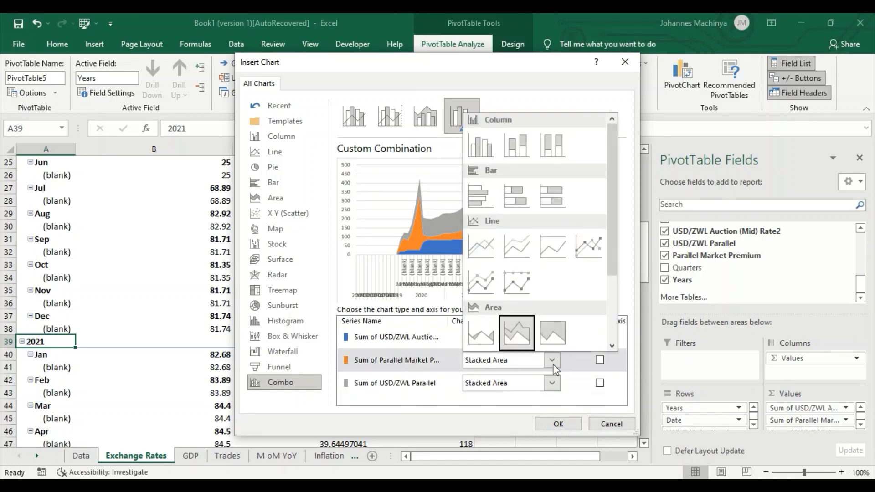
left_click(491, 258)
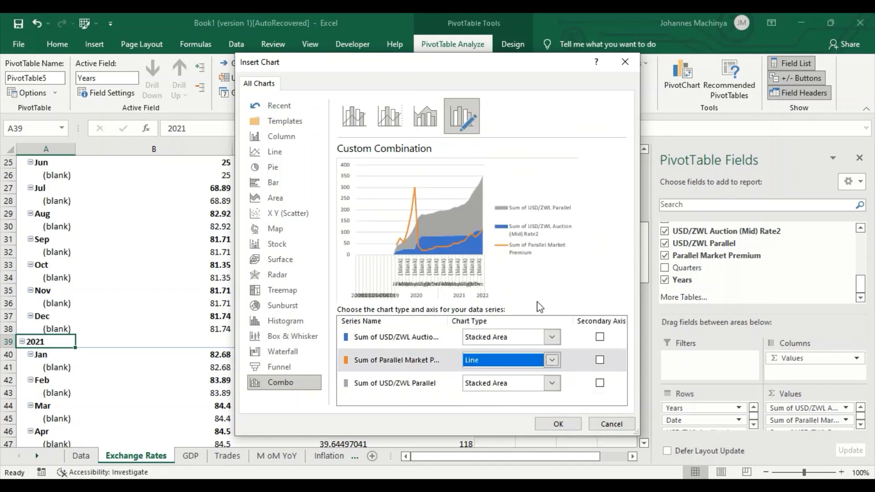
left_click(553, 337)
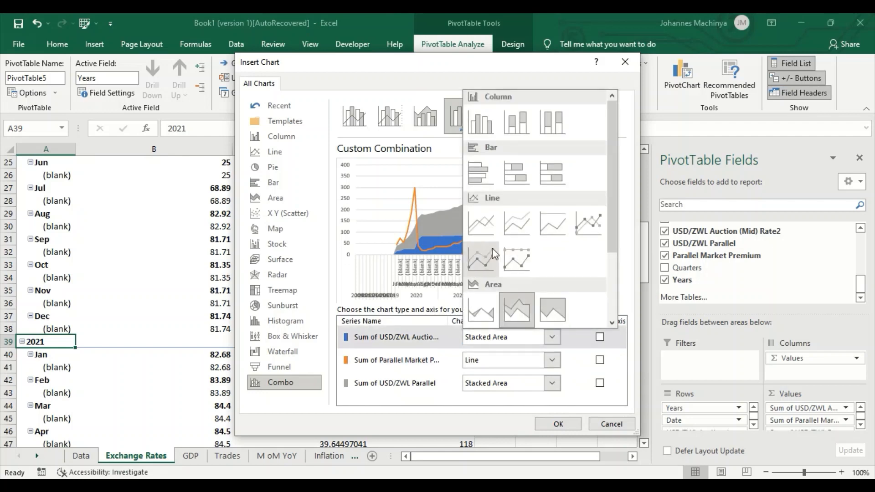
left_click(487, 233)
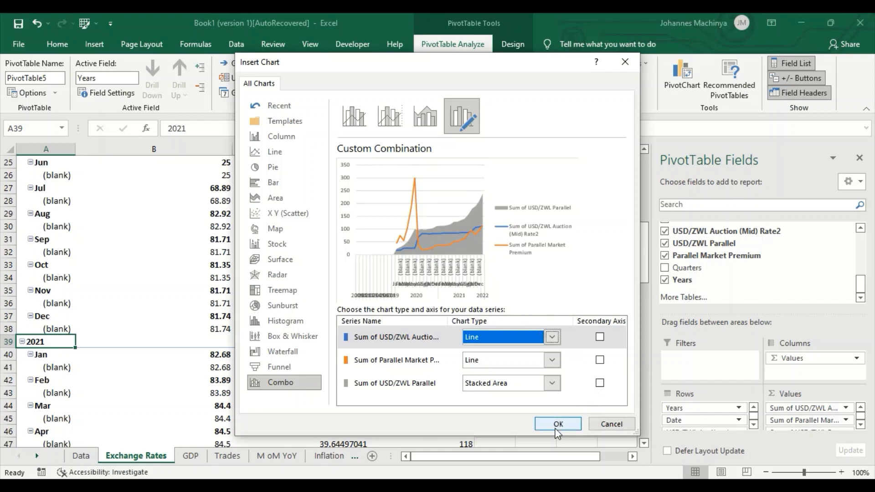
left_click(567, 423)
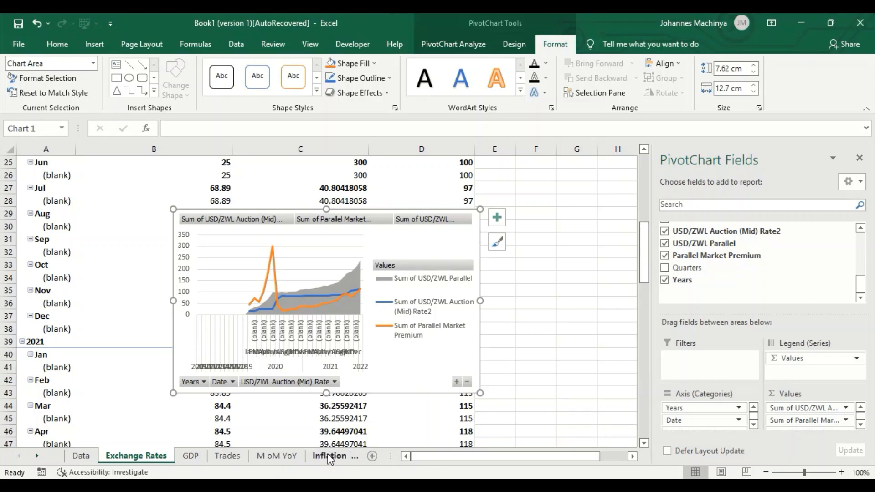
Review the Data, Exchange Rates, GDP, Trades, M oM YoY and Inflation sheets one after another.
left_click(81, 456)
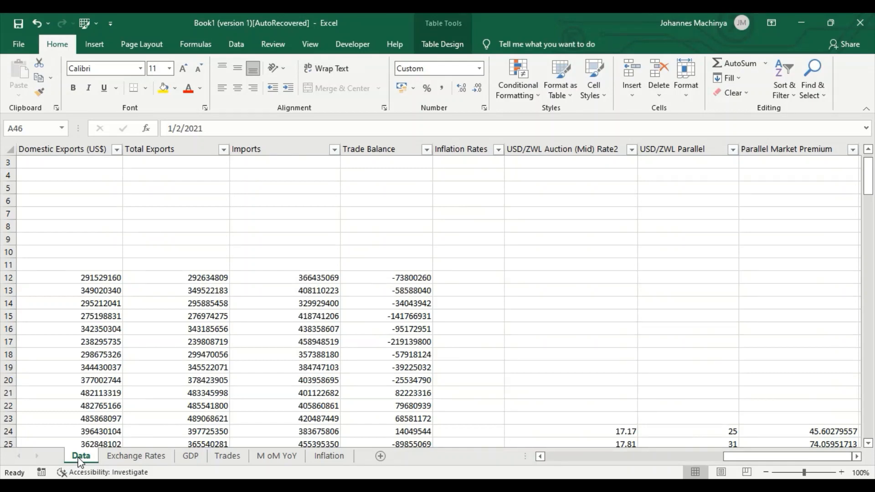
left_click(125, 456)
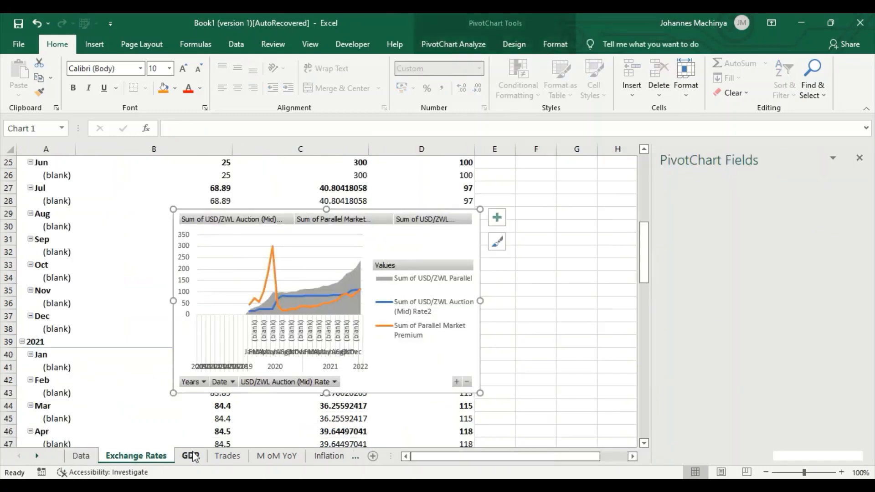
left_click(192, 459)
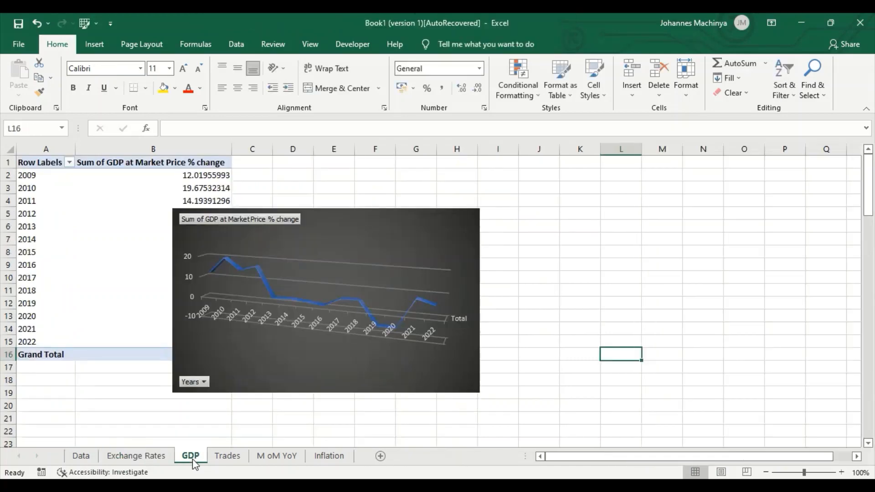
left_click(231, 458)
left_click(282, 458)
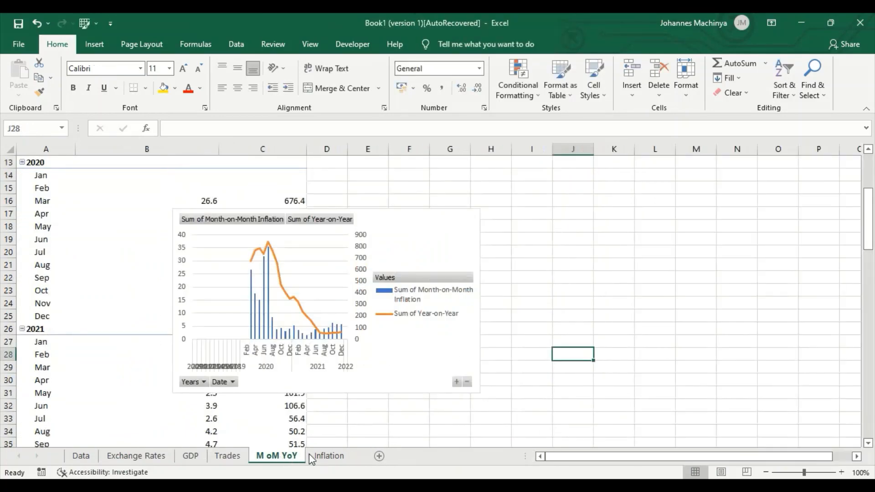
left_click(321, 456)
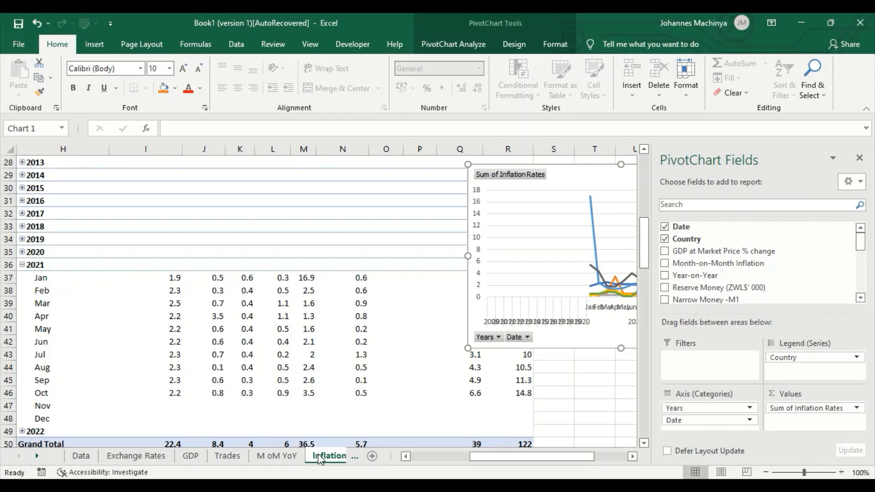
left_click(352, 458)
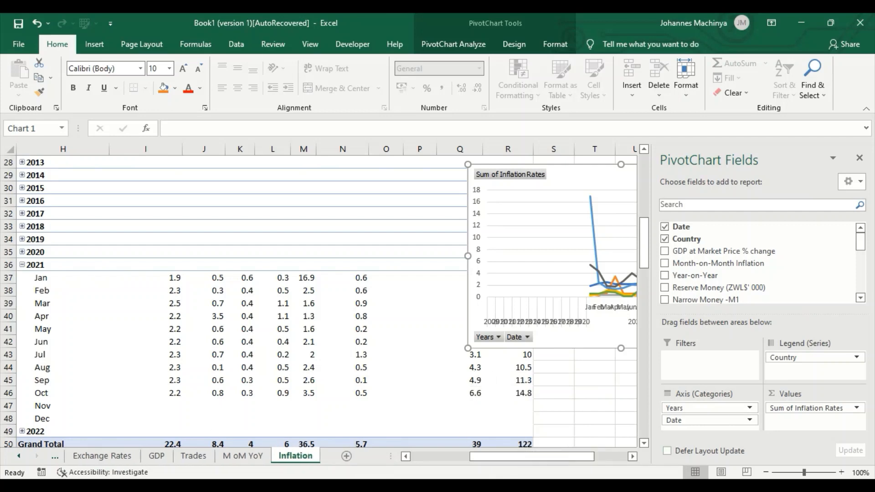
Create a blank presentation in PowerPoint and delete the title placeholder from its first slide.
key("super")
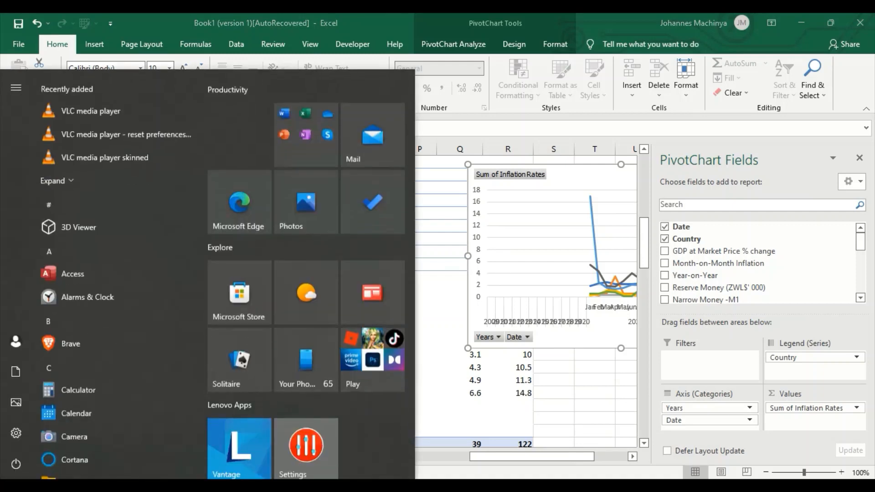
left_click(314, 135)
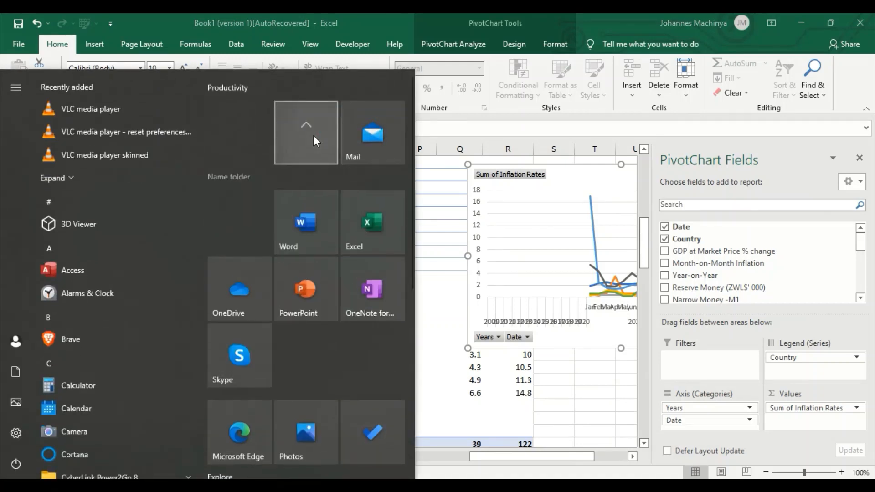
left_click(311, 291)
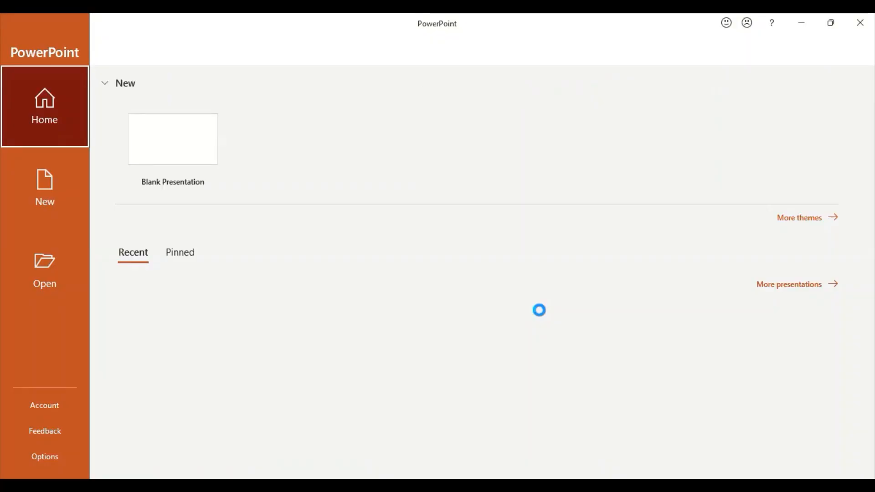
left_click(173, 147)
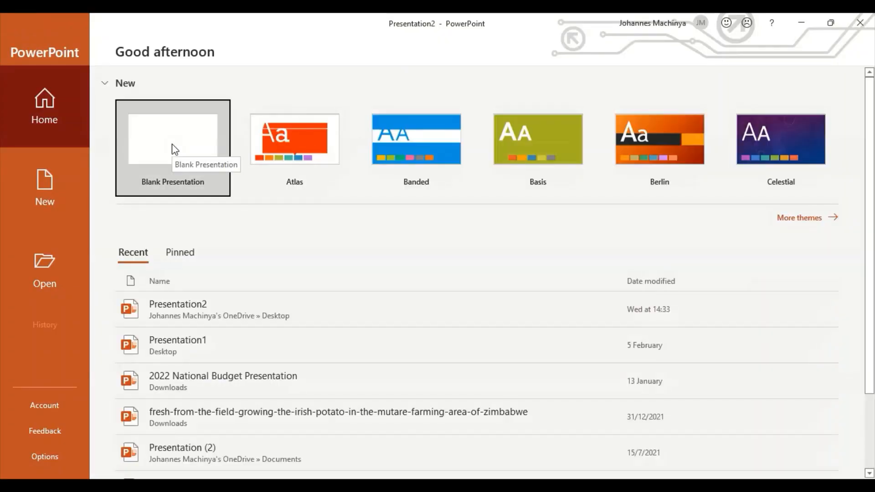
left_click(173, 146)
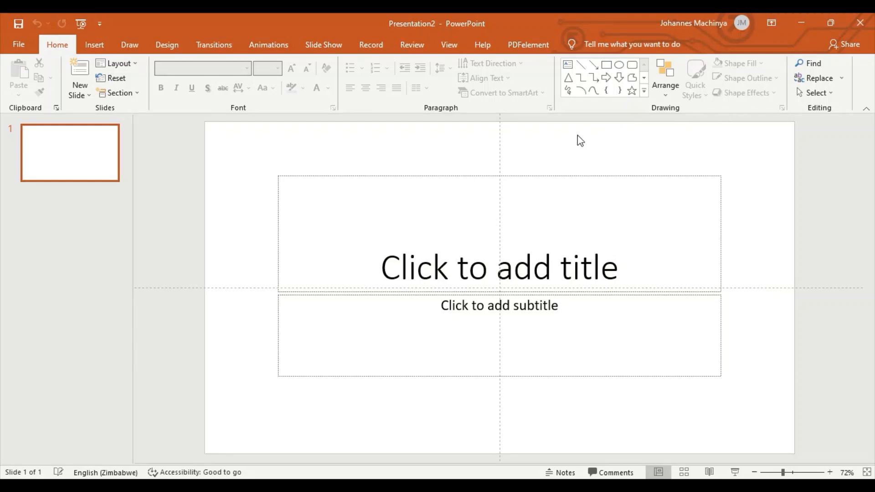
left_click(600, 176)
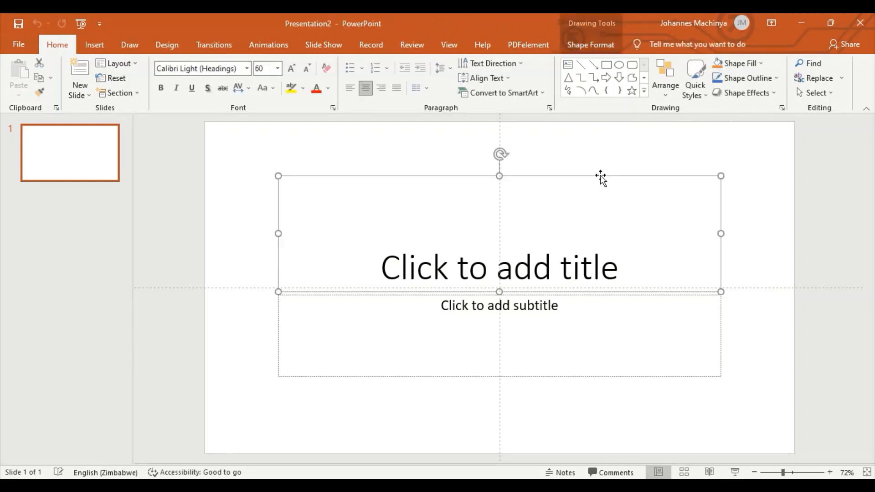
key("Delete")
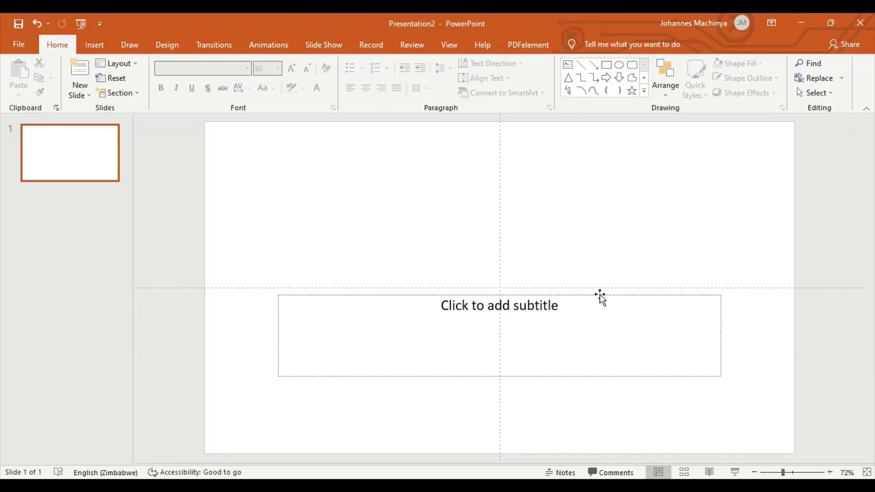
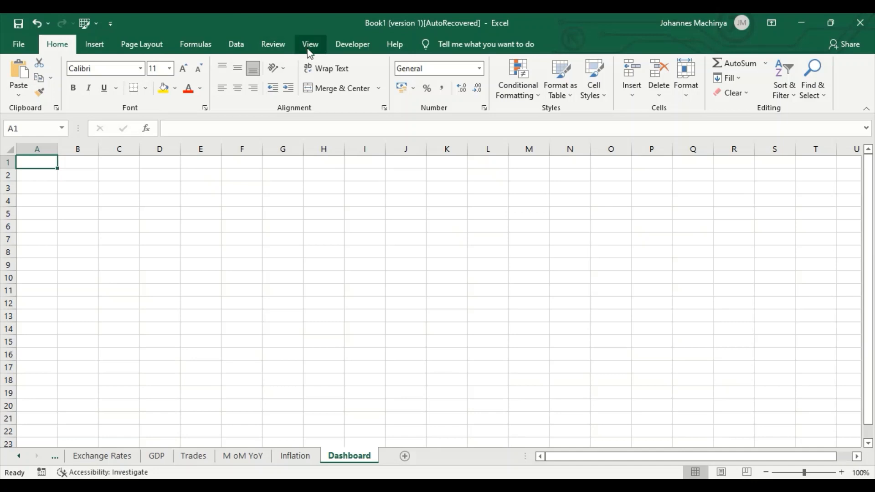
Hide the gridlines on the empty Dashboard sheet in the Excel workbook.
left_click(310, 44)
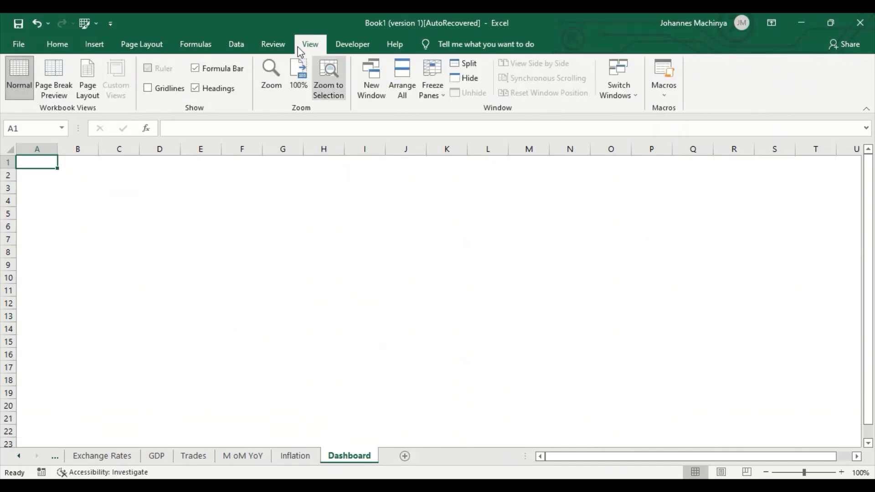
left_click(211, 314)
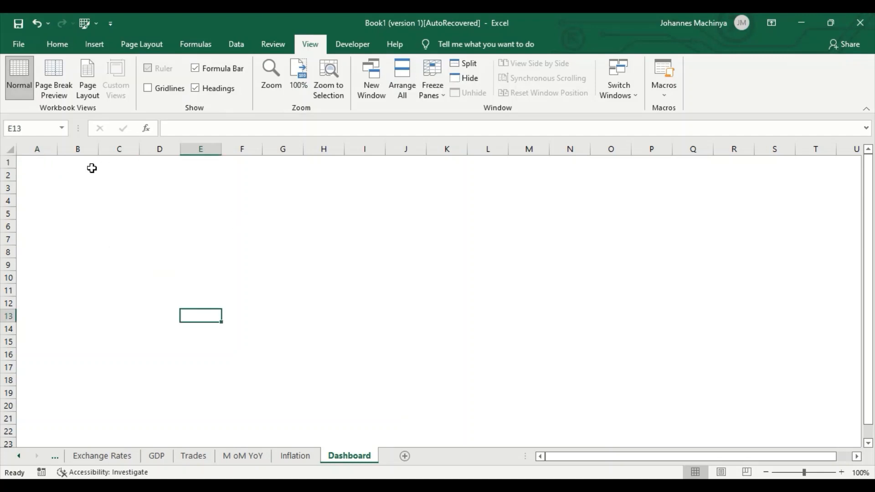
left_click(30, 165)
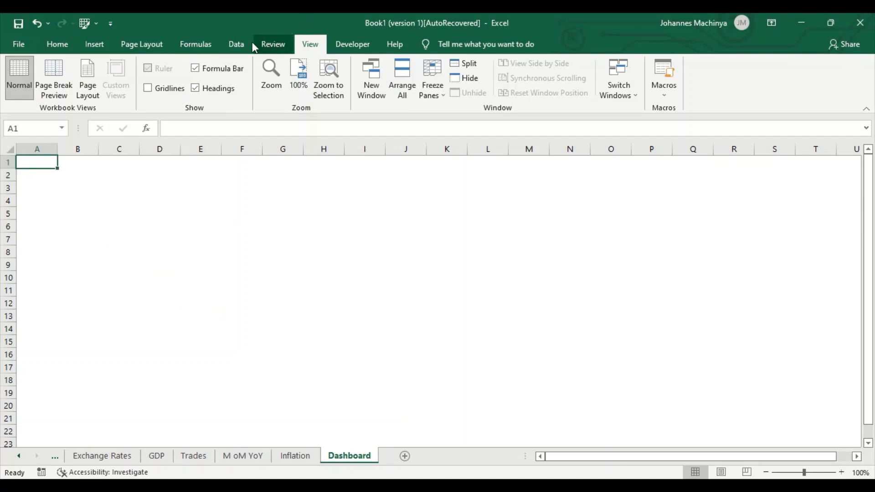
left_click(161, 48)
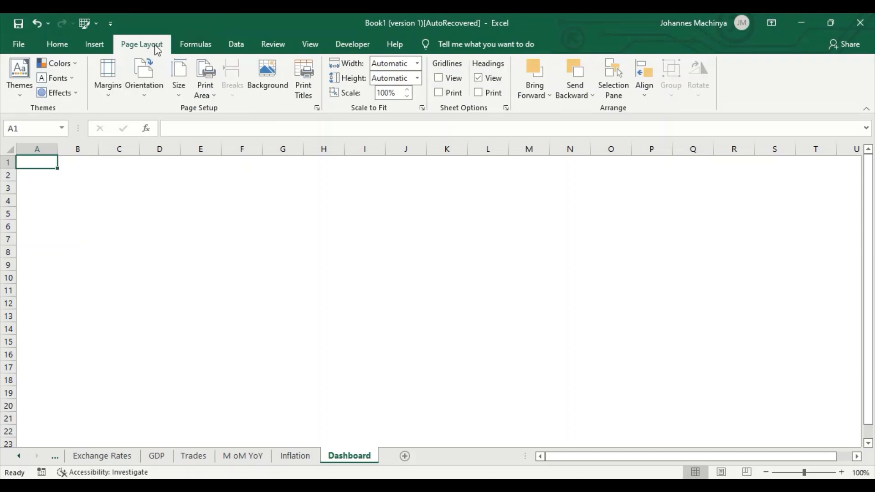
Set Picture1 from the Pictures folder as the Dashboard sheet's background, working offline.
left_click(282, 82)
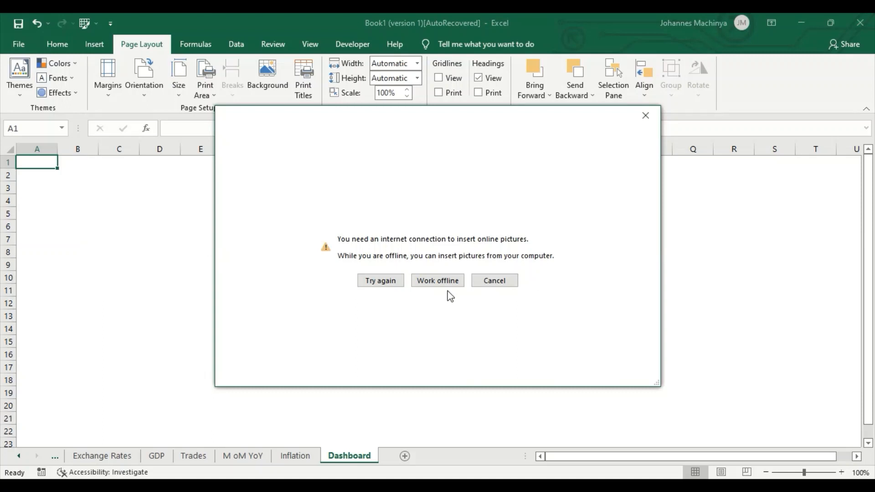
left_click(445, 281)
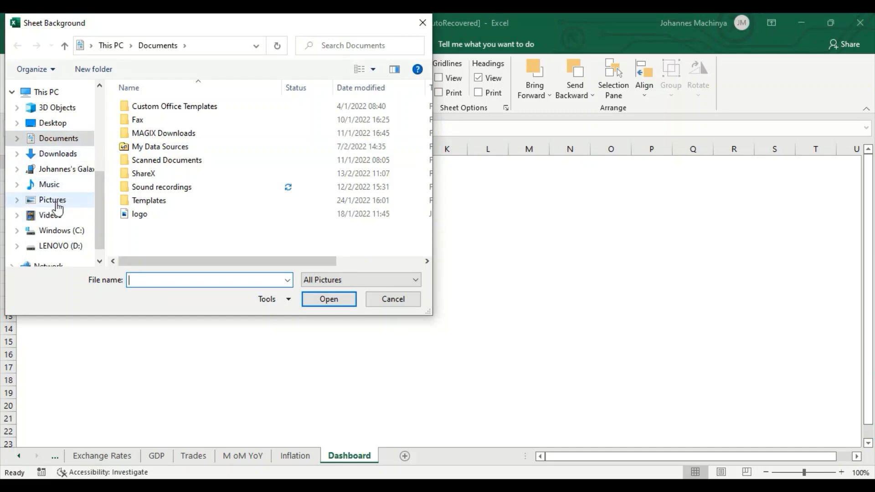
left_click(59, 204)
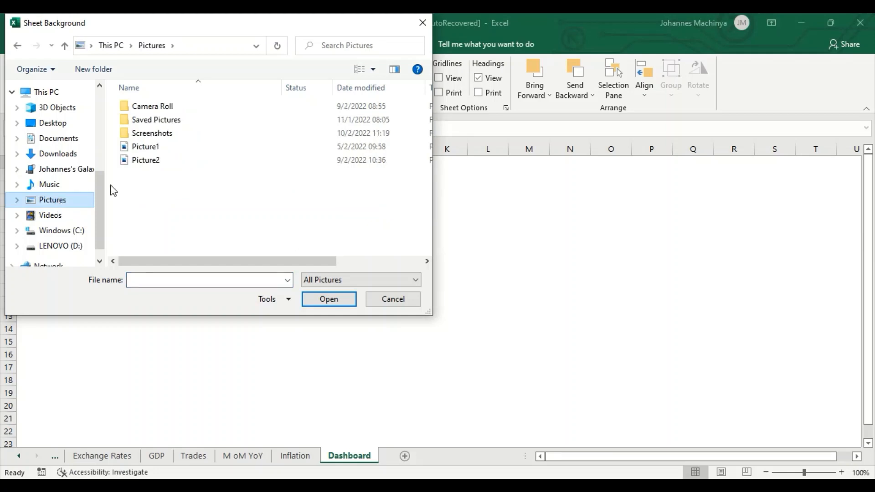
left_click(135, 148)
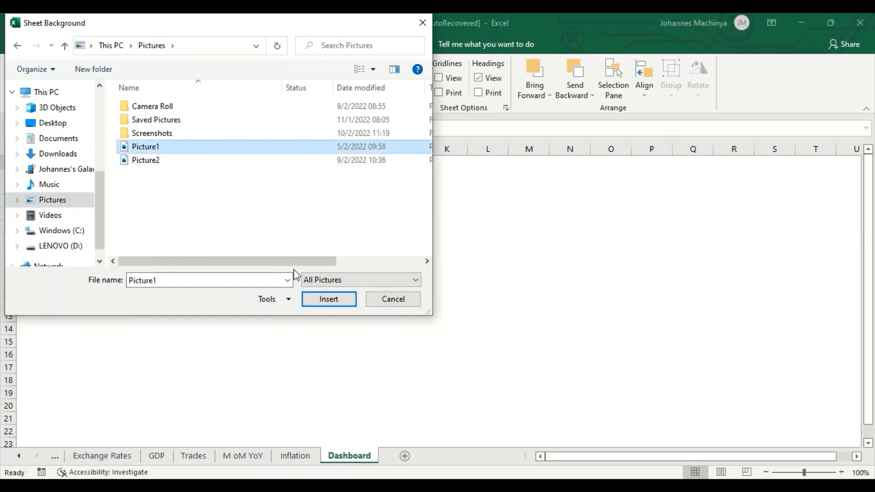
left_click(325, 301)
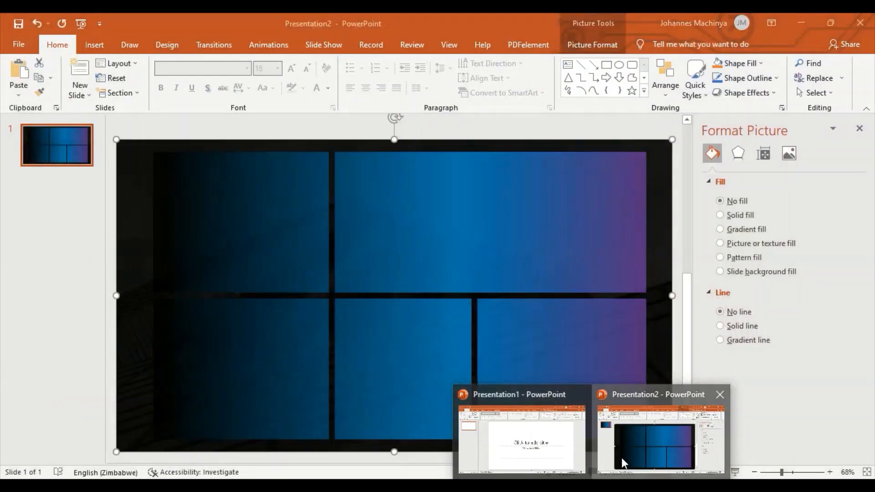
Copy the five-panel gradient shape from Presentation2 in PowerPoint and paste it at cell F7 of the Excel Dashboard sheet.
left_click(621, 457)
left_click(562, 249)
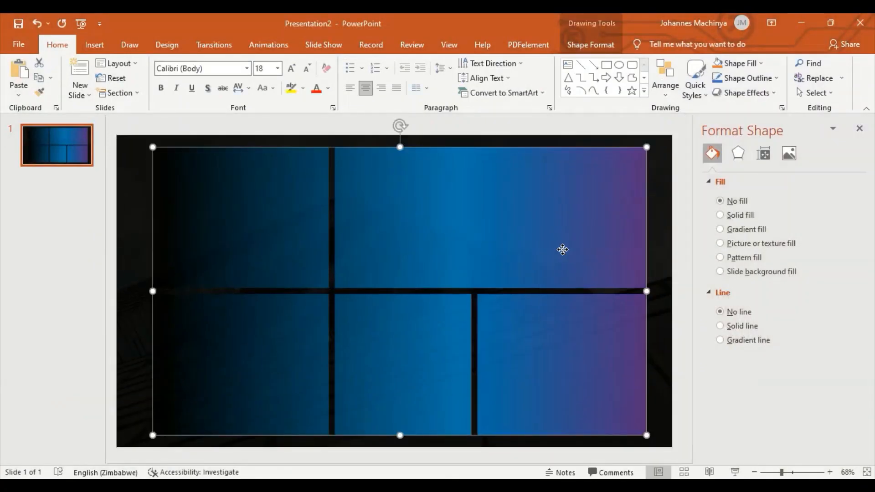
right_click(562, 249)
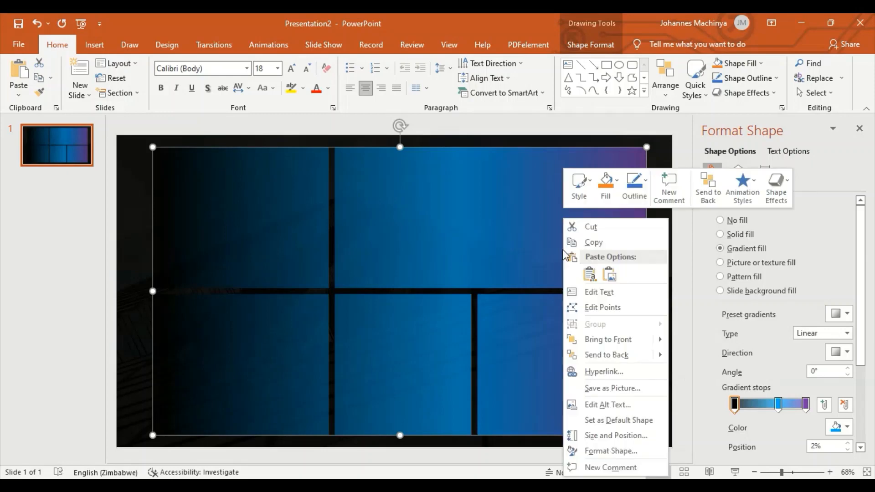
left_click(598, 243)
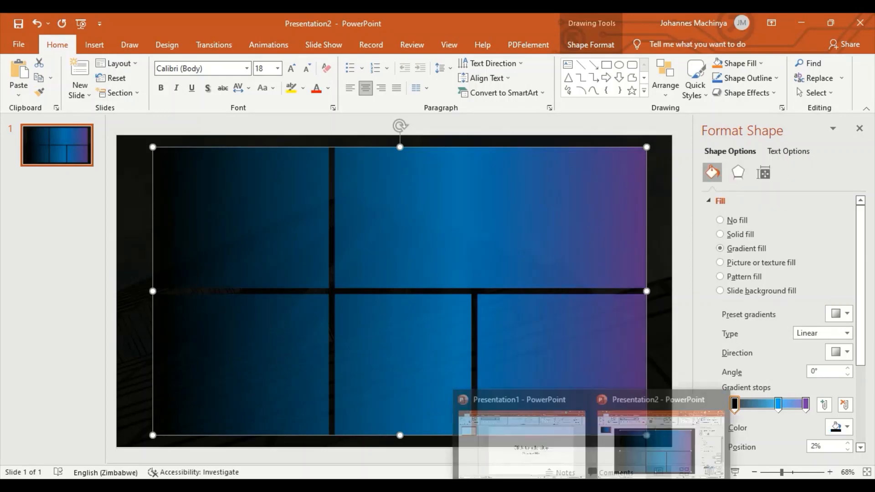
mouse_move(533, 486)
left_click(485, 431)
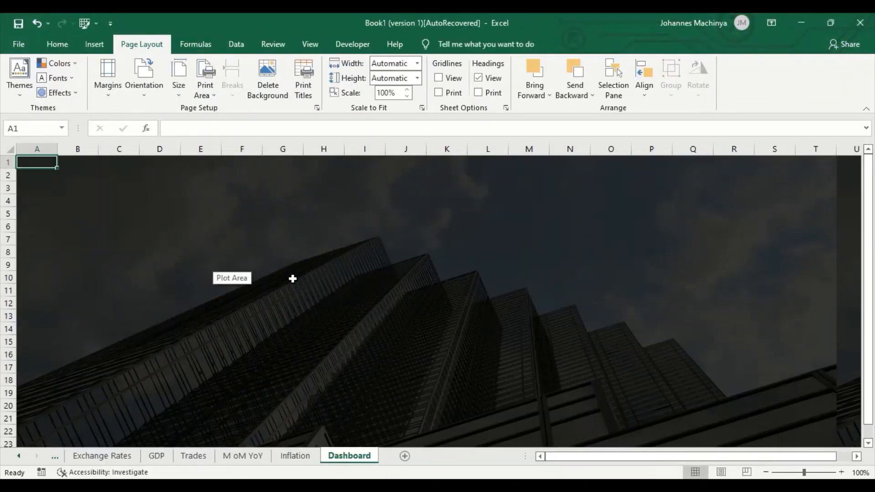
left_click_drag(293, 278, 253, 240)
left_click(254, 240)
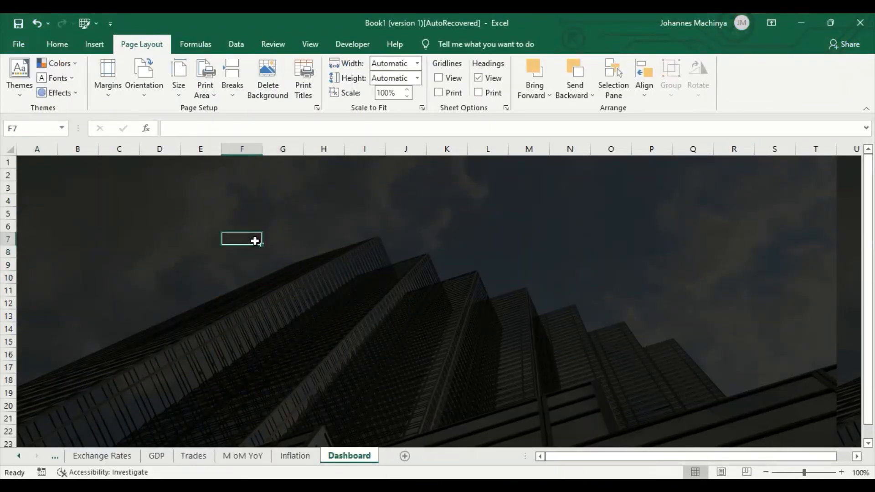
key("ctrl+v")
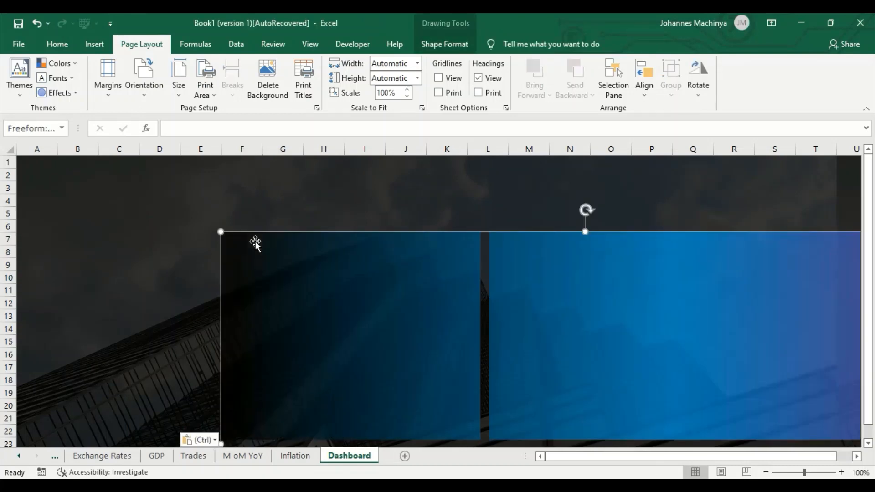
Move the pasted gradient panel shape to the middle of the Dashboard sheet, leaving the top rows free.
left_click_drag(286, 251, 161, 196)
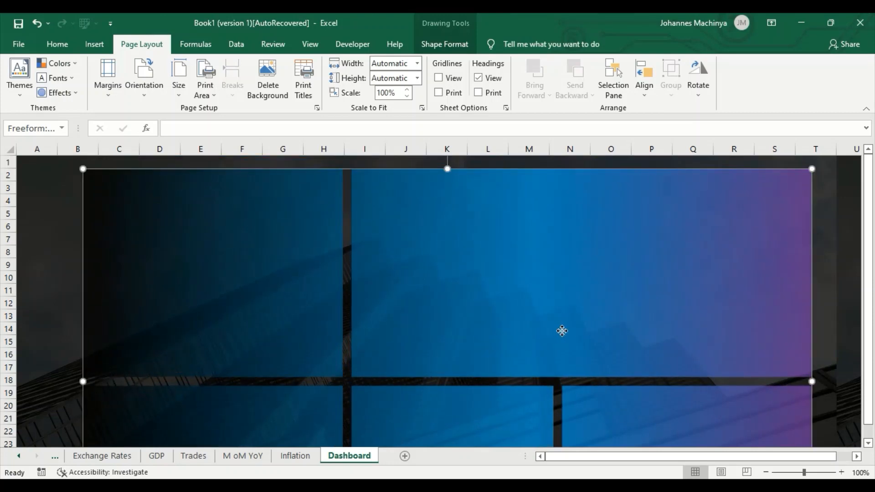
left_click_drag(562, 330, 580, 375)
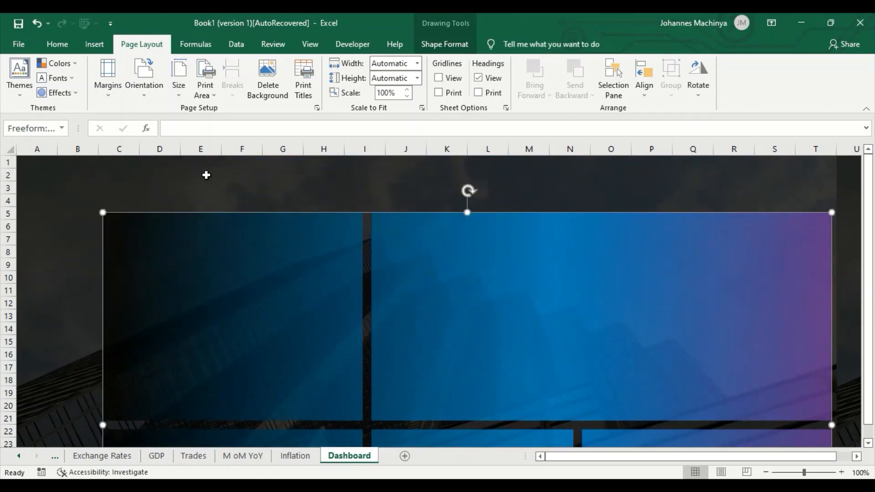
left_click(206, 175)
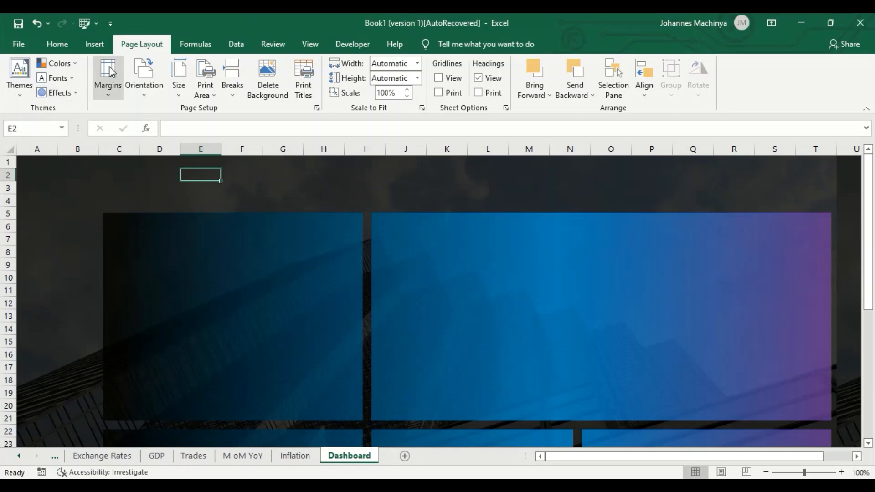
left_click(95, 45)
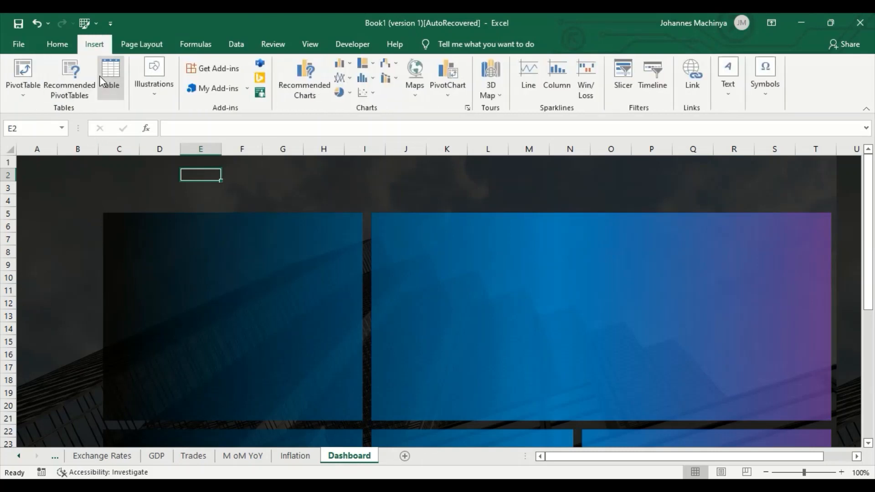
mouse_move(228, 285)
left_mouse_down()
mouse_move(297, 308)
mouse_move(310, 300)
mouse_move(302, 299)
left_mouse_up()
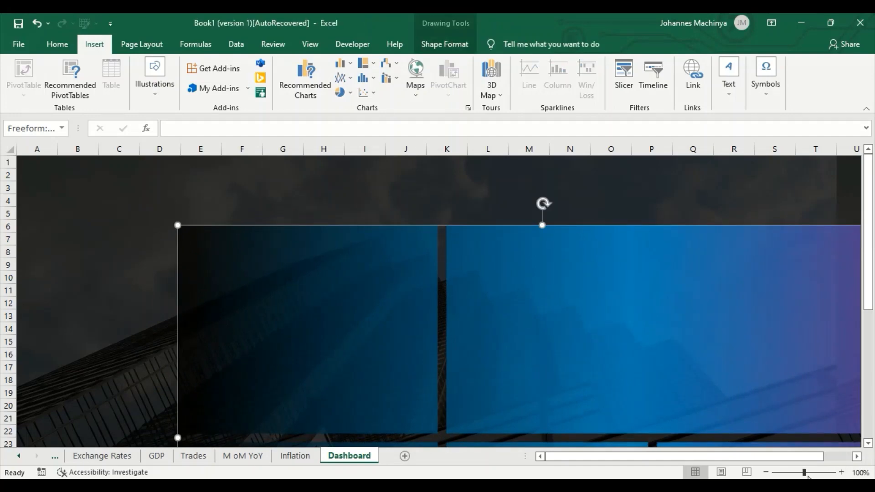
left_click_drag(806, 474, 793, 474)
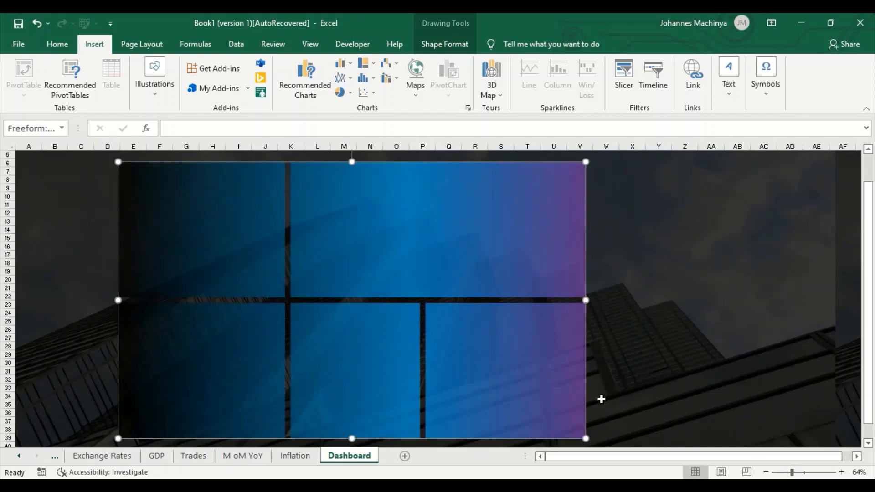
scroll(601, 399, "down", 1)
left_click_drag(405, 202, 537, 197)
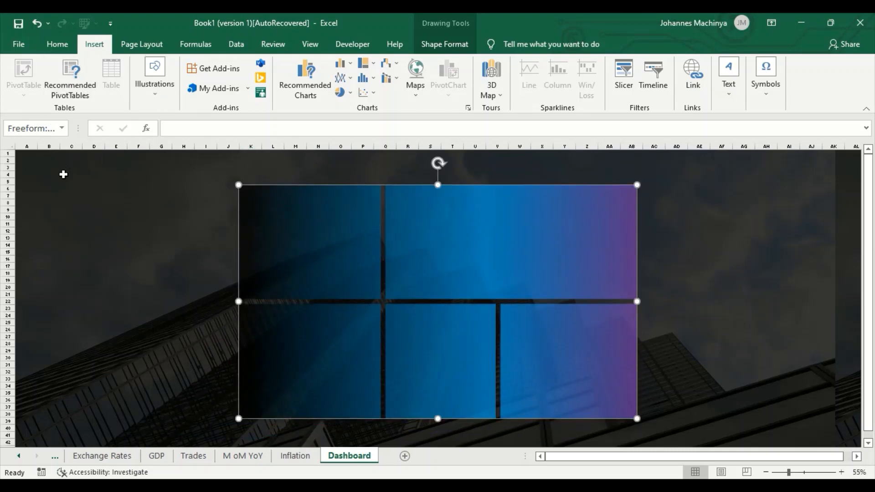
Draw a banner rectangle about 65 cm wide and 2 cm high along the sheet's upper edge and move the panel shape just beneath it.
left_click(63, 174)
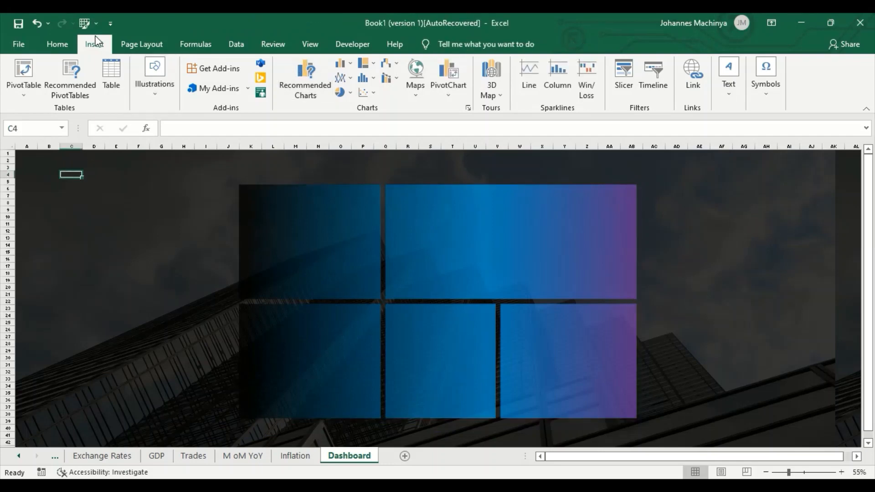
left_click(151, 73)
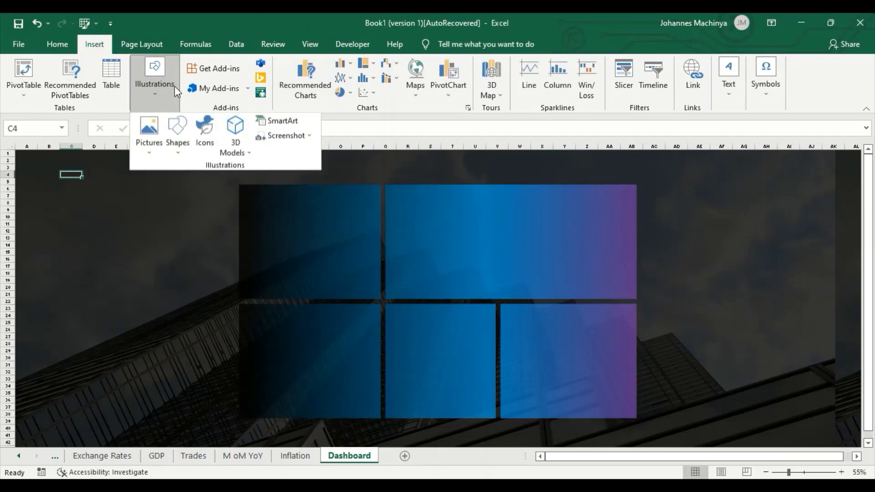
left_click(175, 135)
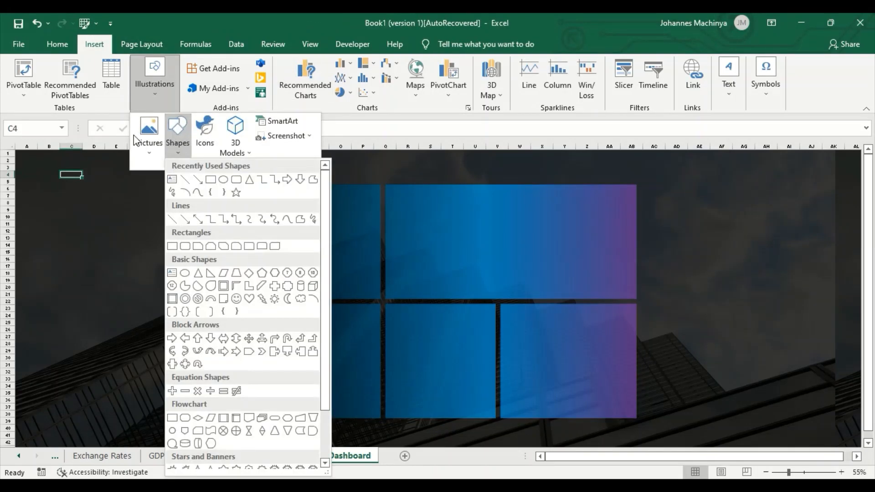
left_click(199, 180)
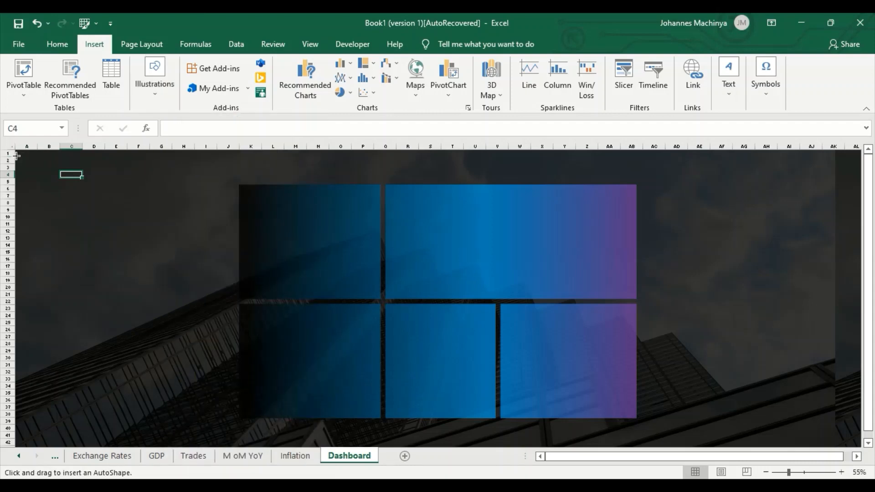
left_click_drag(18, 156, 817, 183)
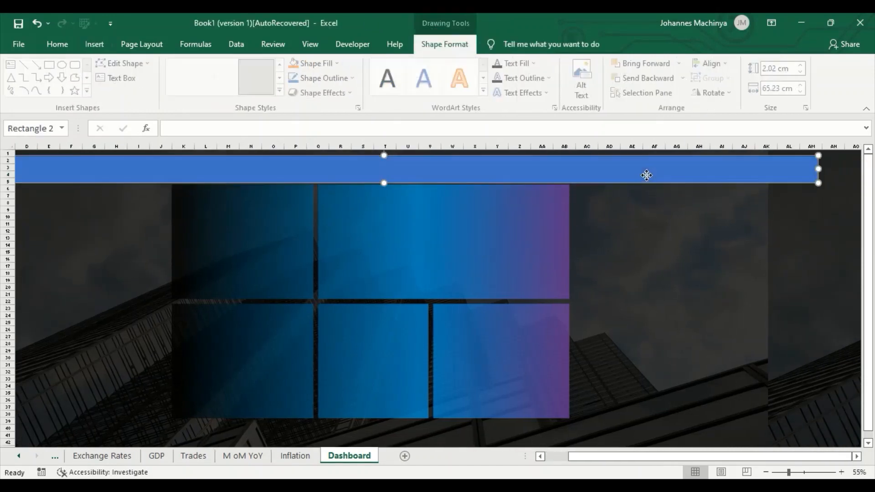
left_click_drag(650, 187, 674, 169)
left_click_drag(513, 228, 548, 223)
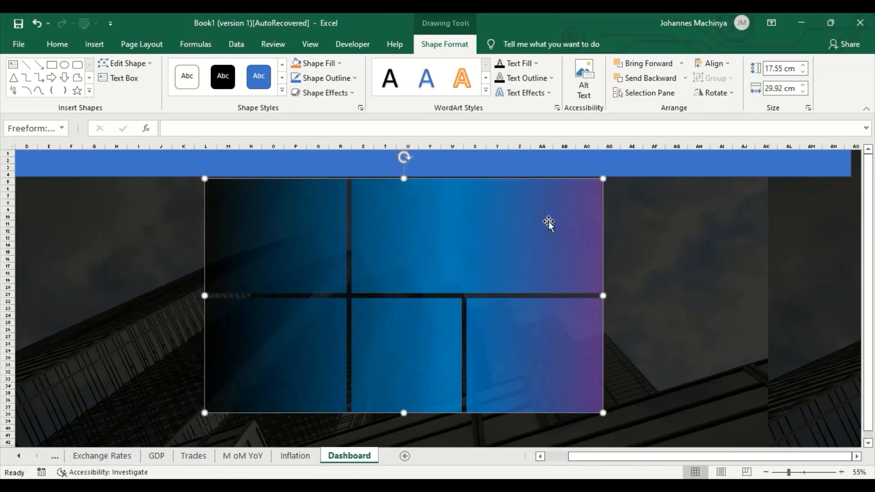
left_click(678, 202)
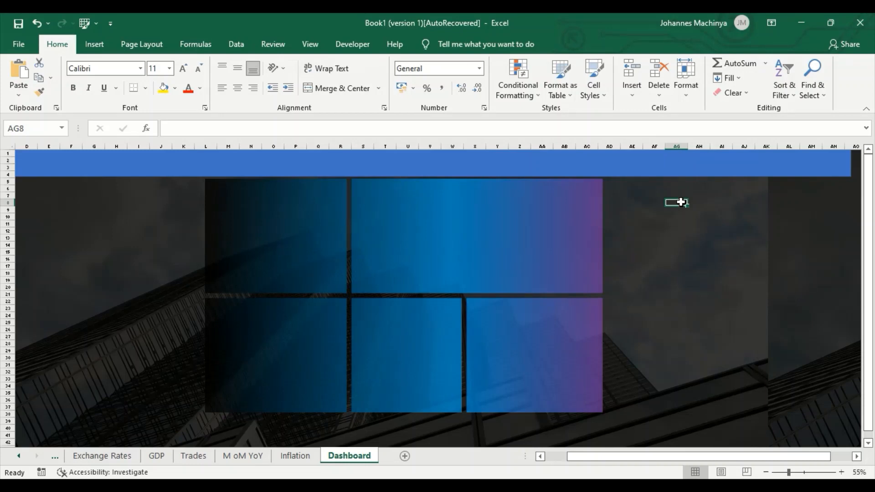
Change the banner rectangle's fill to a gradient fill.
left_click(507, 161)
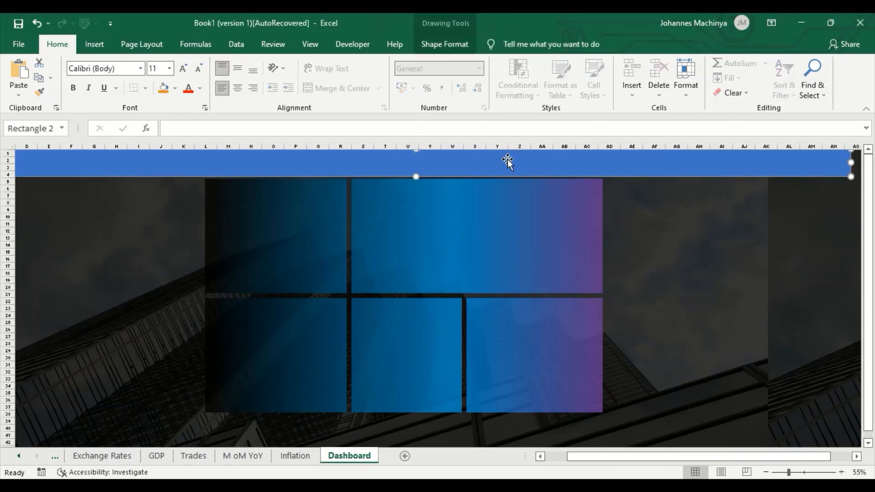
right_click(541, 163)
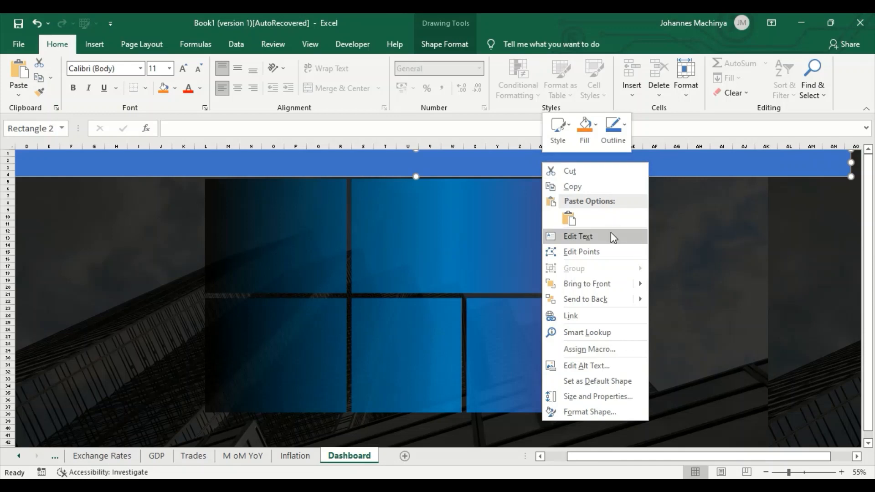
left_click(587, 415)
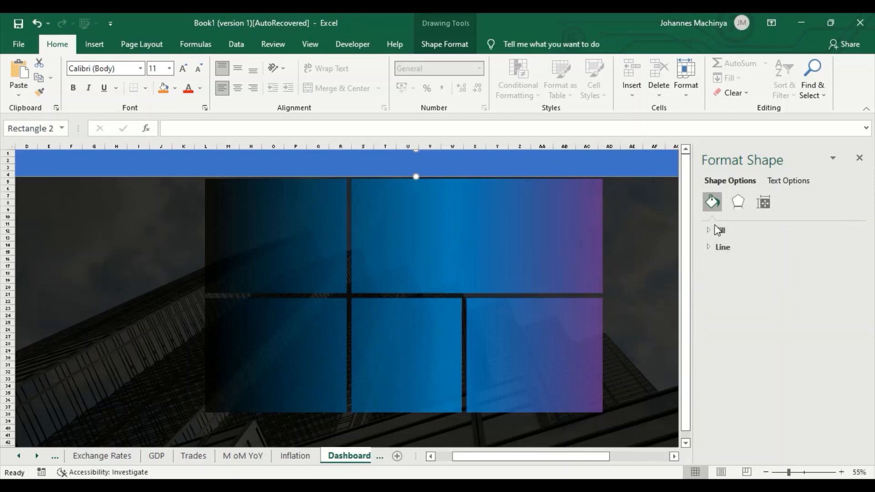
left_click(717, 230)
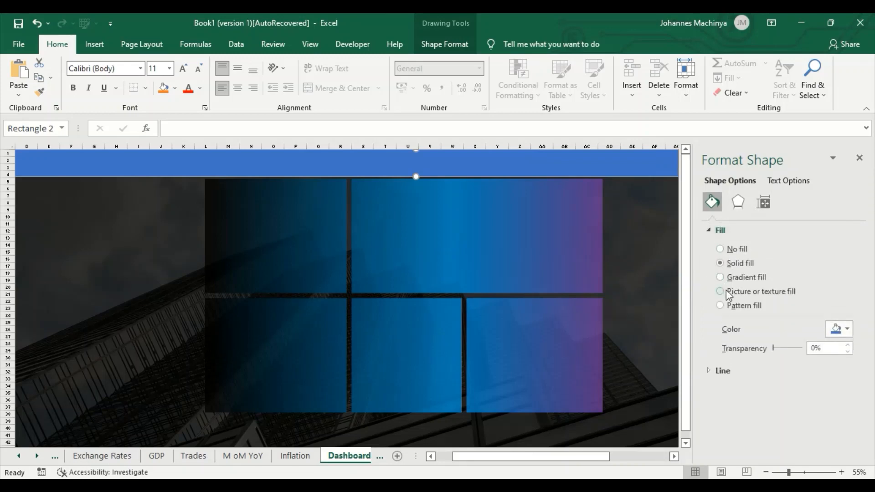
left_click(729, 278)
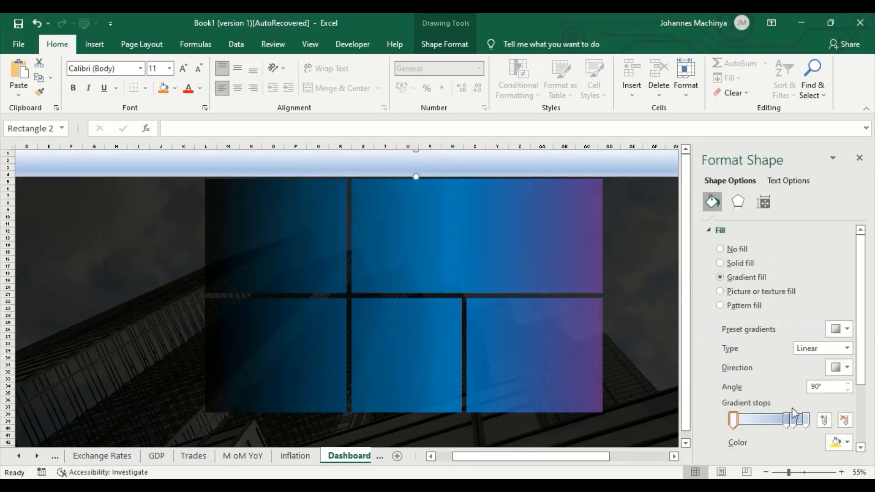
Color the header banner's first gradient stop black and its second stop light blue.
left_click(732, 419)
left_click(848, 441)
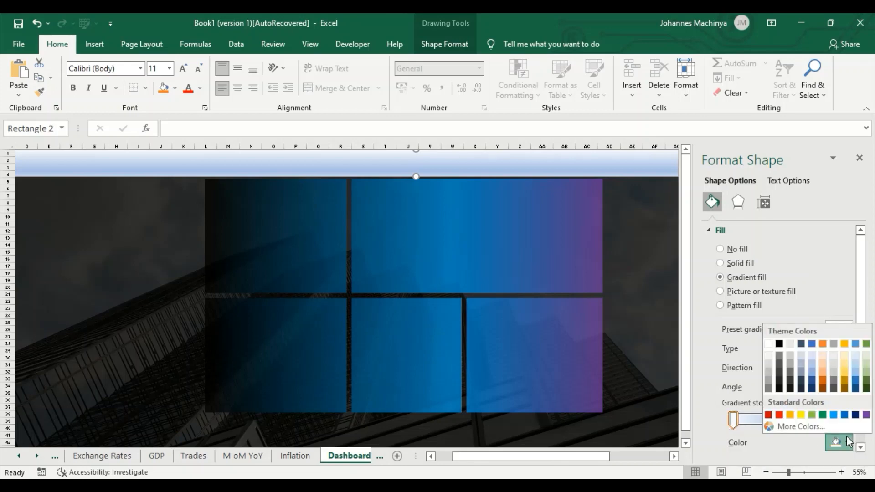
left_click(779, 344)
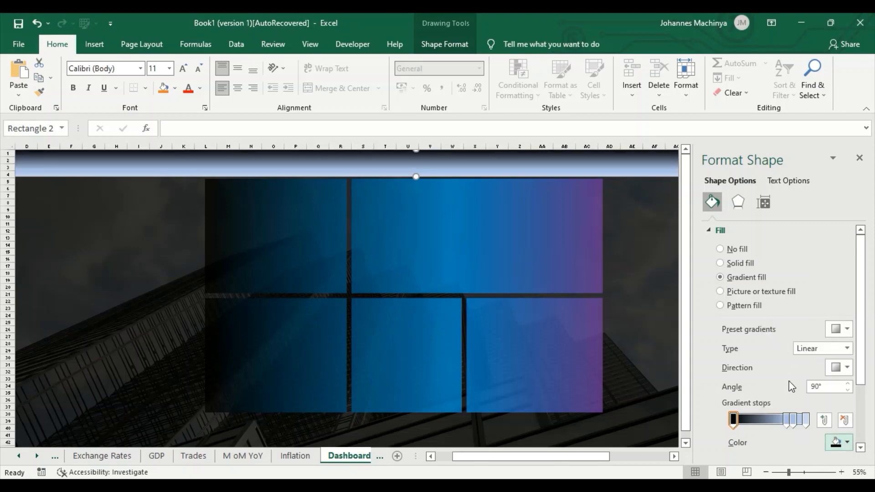
left_click(786, 418)
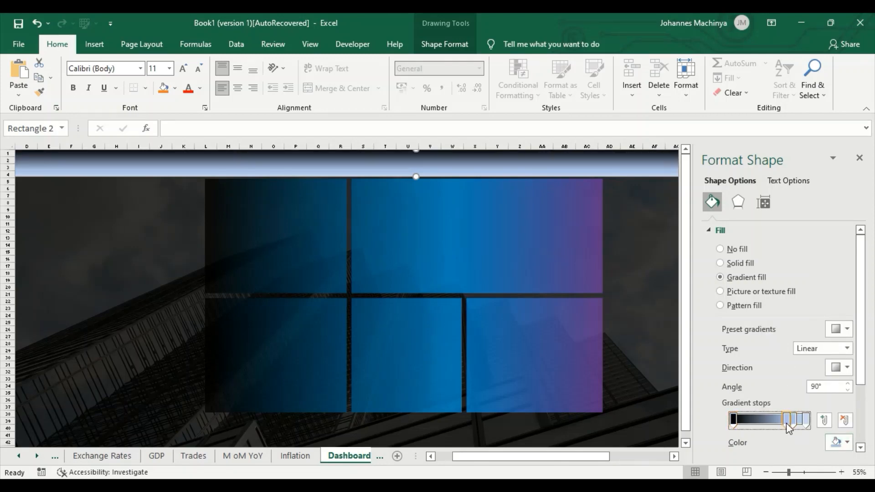
left_click(845, 442)
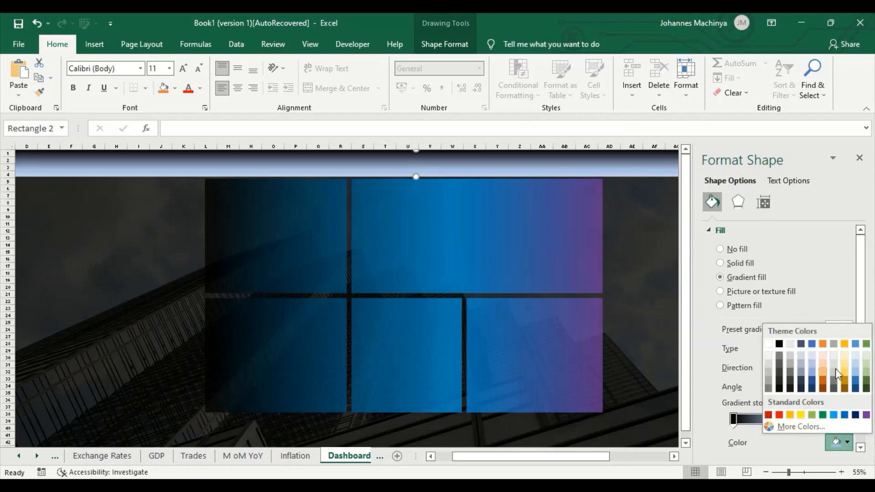
left_click(833, 414)
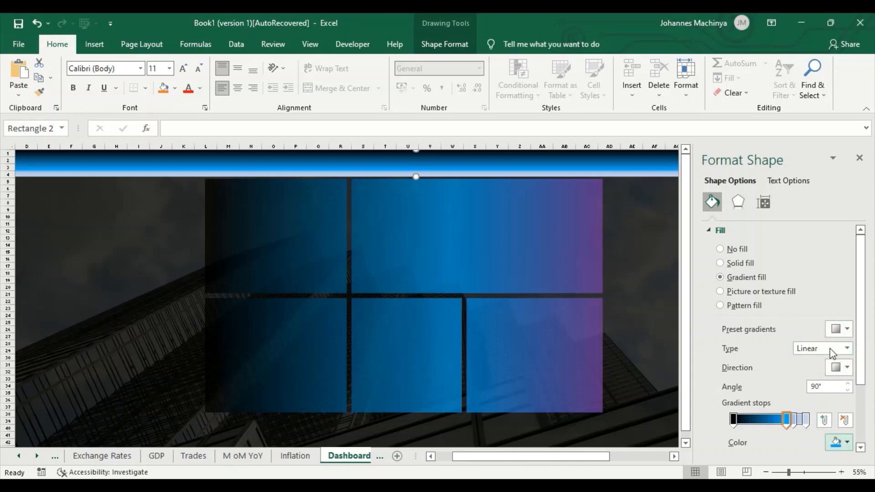
Set the banner gradient's angle to 0° and delete the extra pale stop beside the light blue one.
left_click(848, 390)
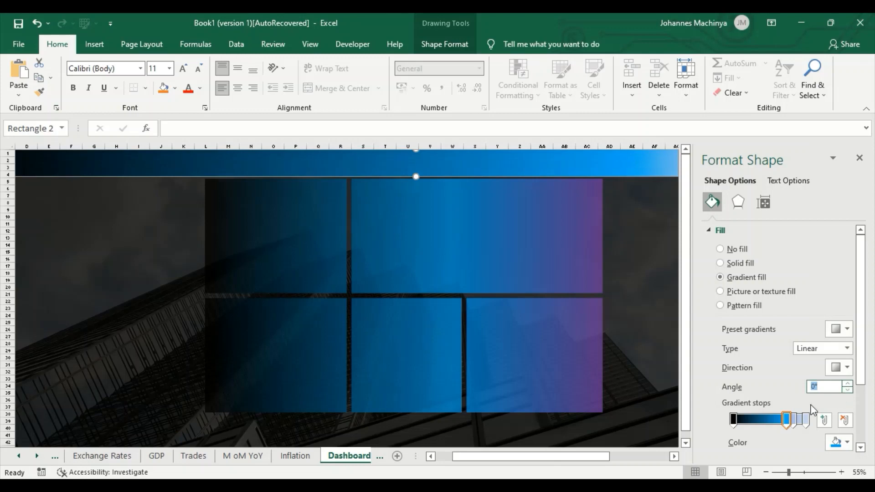
left_click(733, 418)
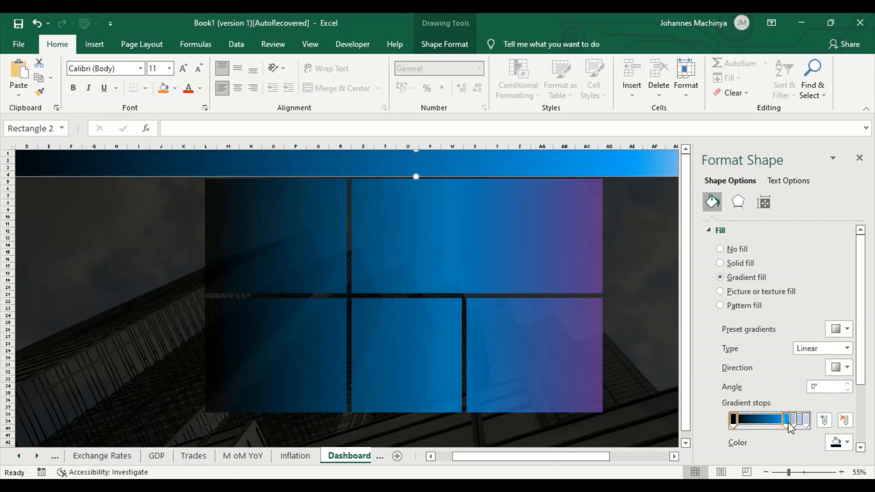
key("Delete")
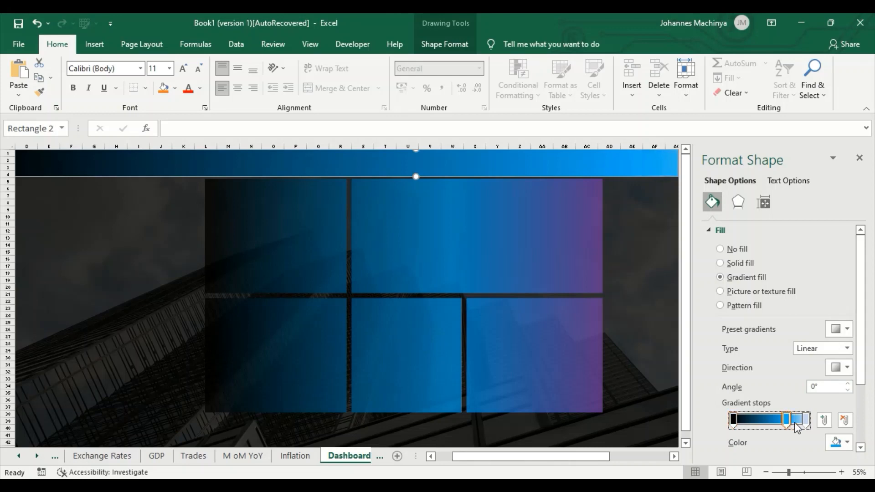
Color the banner's last gradient stop purple and shift it to the 95% position.
left_click(847, 442)
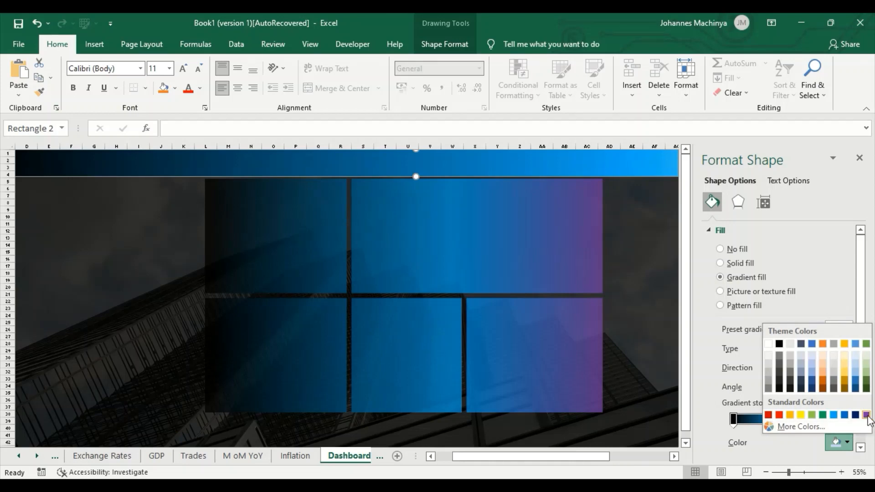
left_click(866, 415)
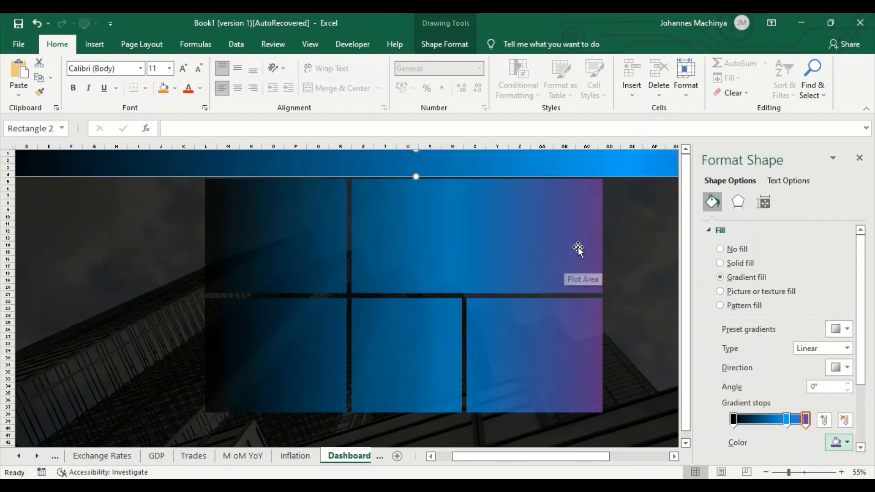
left_click(806, 424)
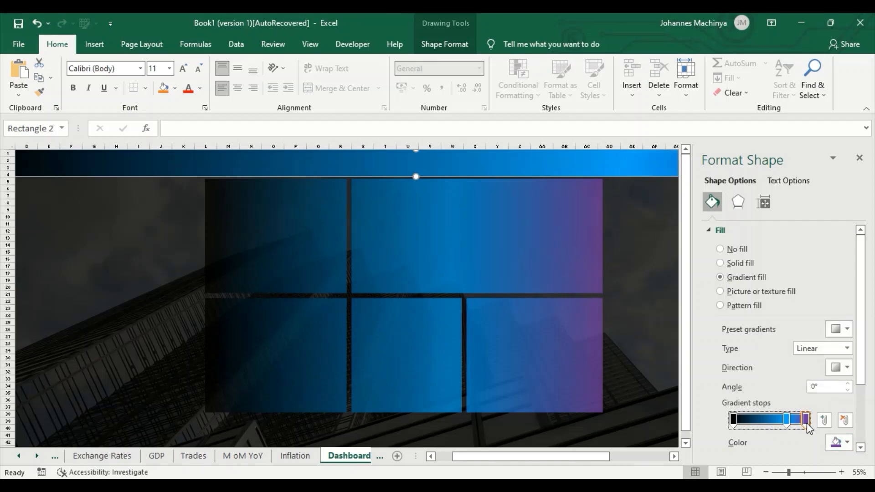
key("Left")
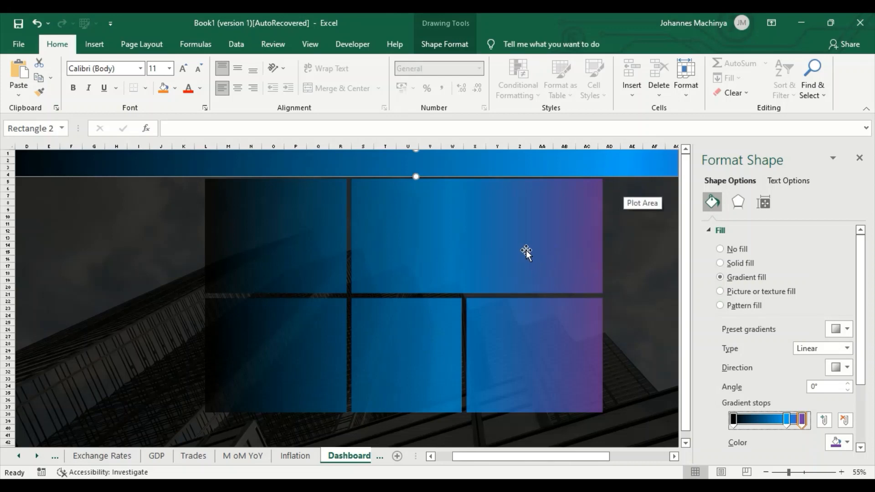
Move the tiled panel slightly down and left, and shift the header banner so it starts at column A.
left_click(512, 244)
left_click_drag(513, 244, 512, 256)
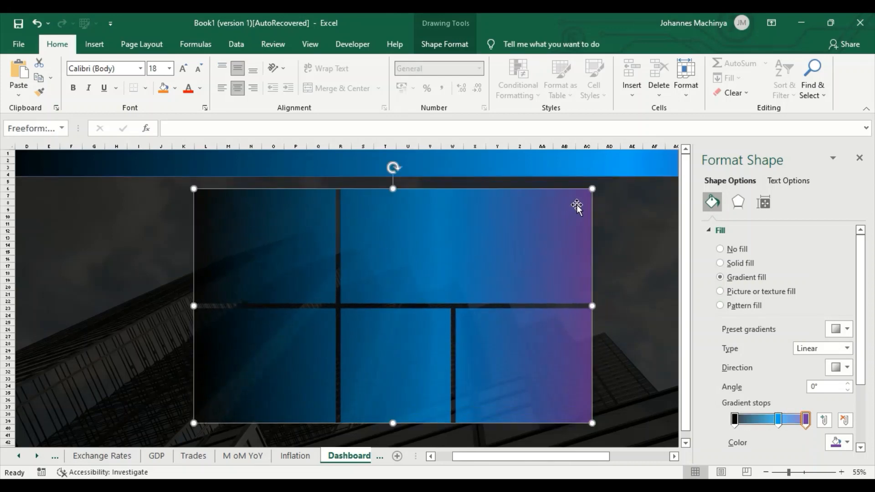
left_click(590, 171)
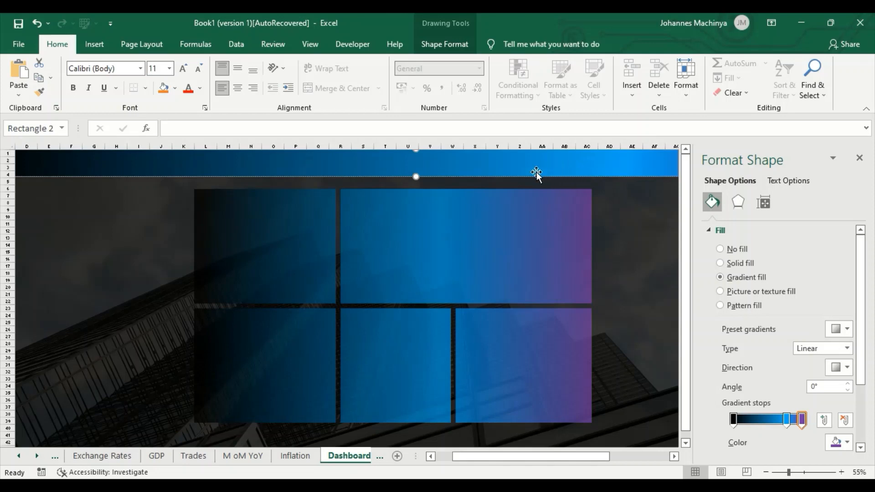
left_click_drag(513, 171, 337, 165)
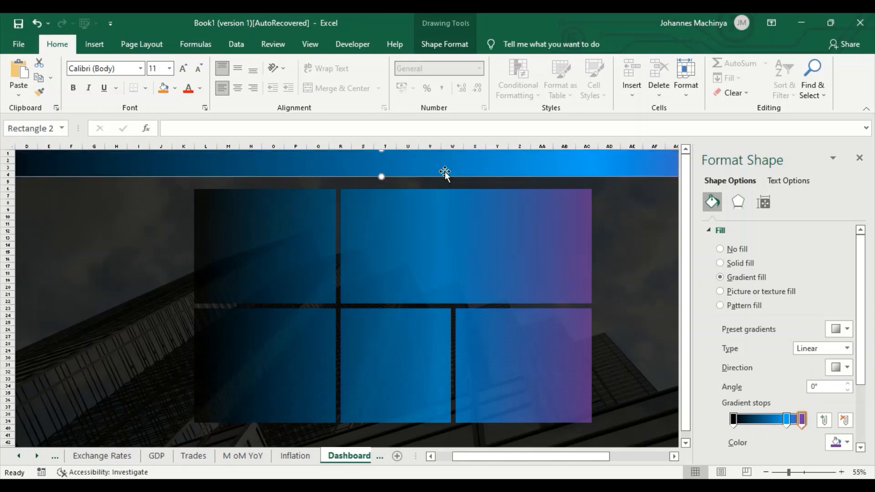
scroll(638, 166, "down", 1)
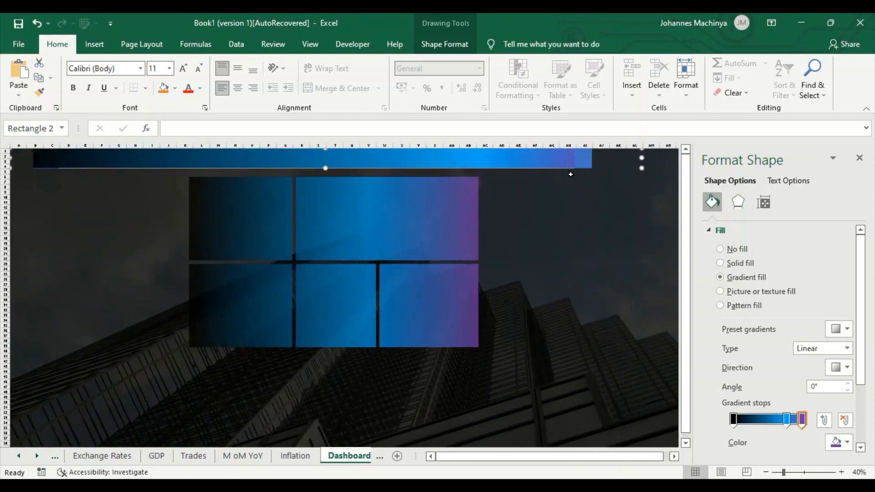
scroll(570, 175, "down", 2)
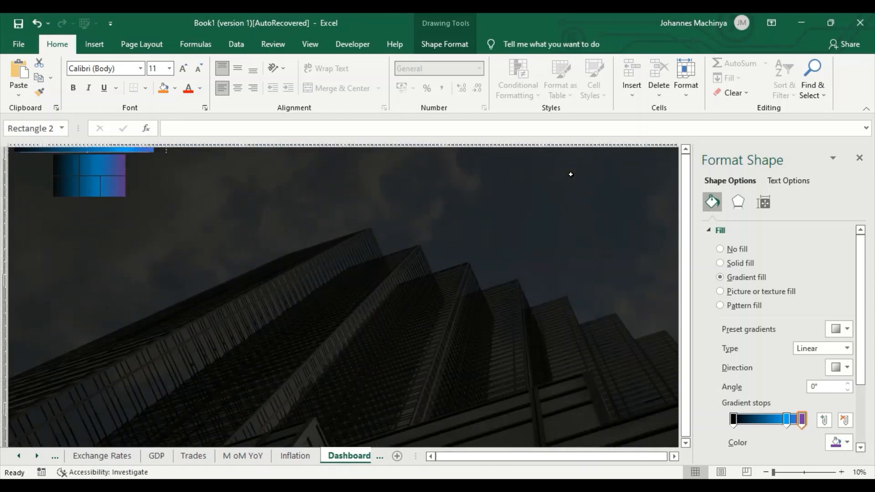
scroll(570, 175, "up", 3)
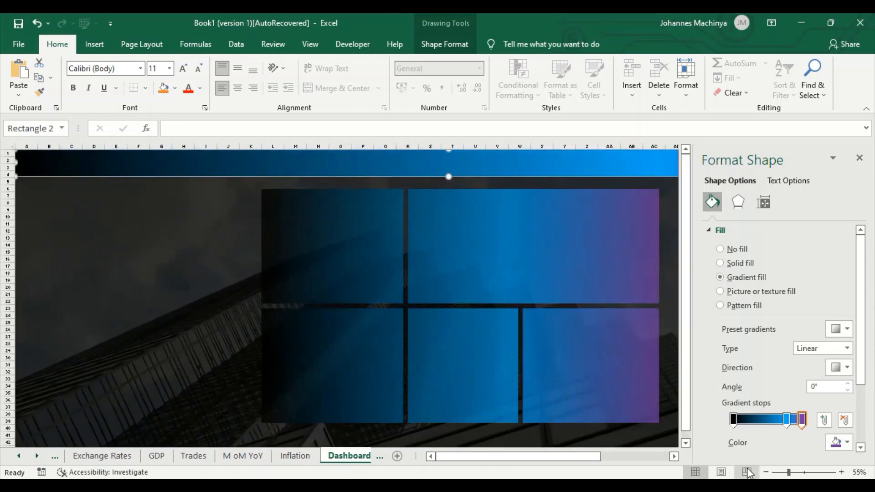
Shorten the banner's right end to about column AK and move the tiled panel left to span about columns I to AA.
left_click_drag(789, 472, 787, 472)
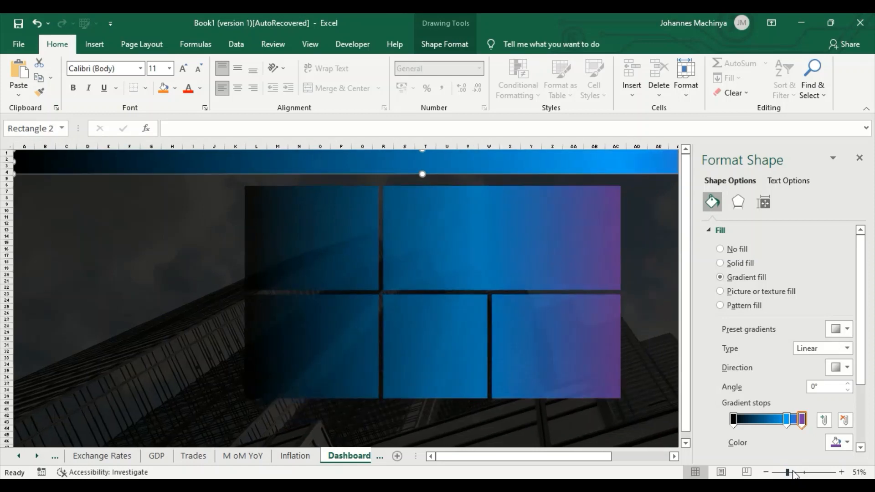
left_click(793, 473)
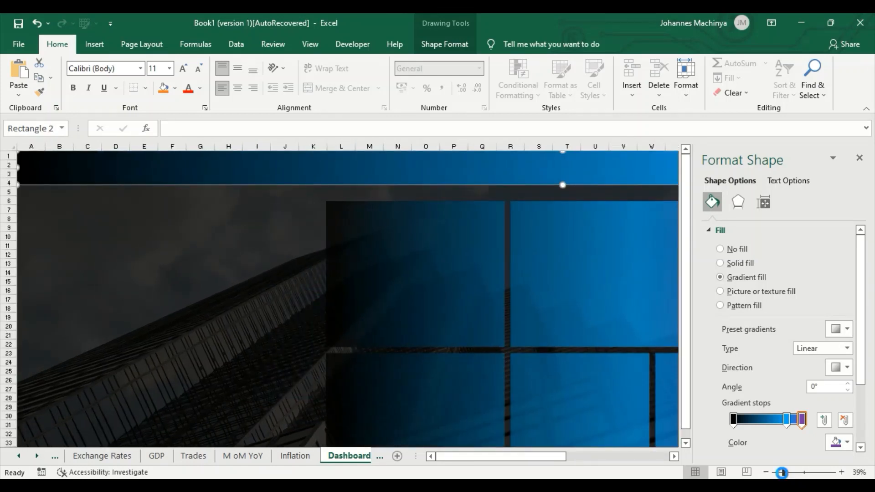
left_click(783, 473)
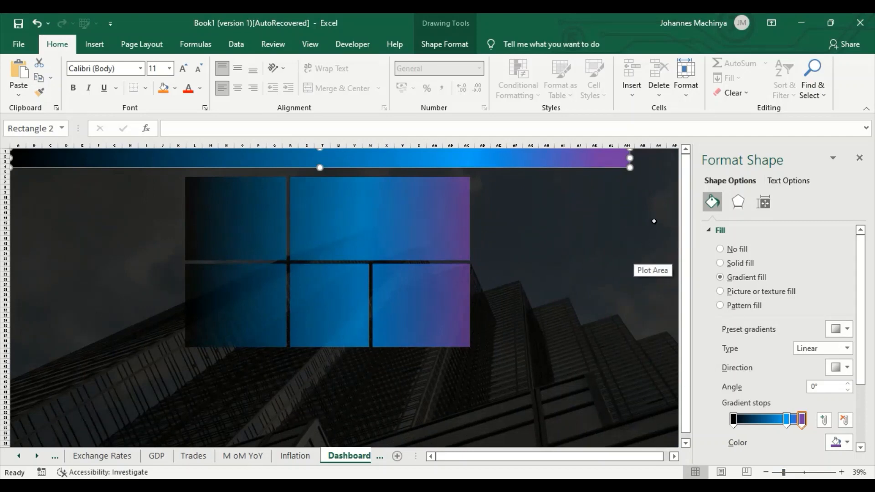
left_click_drag(630, 158, 602, 159)
mouse_move(381, 194)
left_mouse_down()
mouse_move(357, 191)
mouse_move(365, 194)
left_mouse_up()
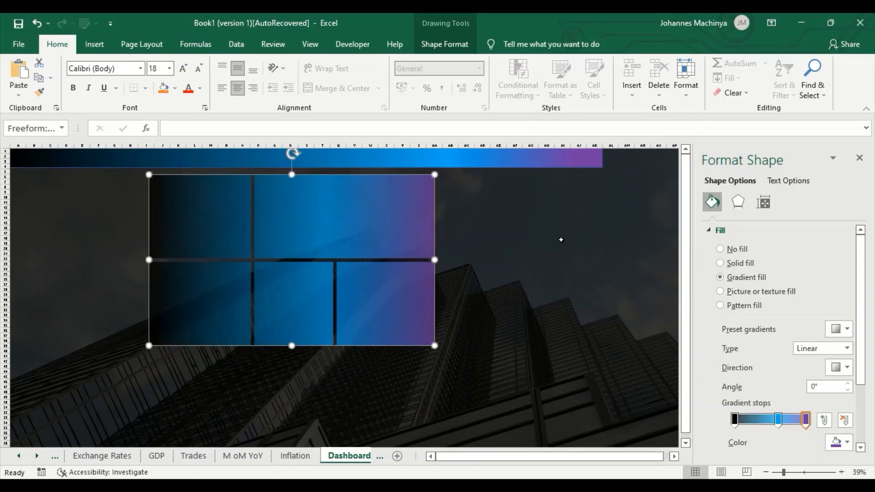
Examine the layout of the header banner and tiled panel at several zoom levels.
left_click(842, 472)
left_click(842, 472)
left_click(842, 472)
left_click(842, 472)
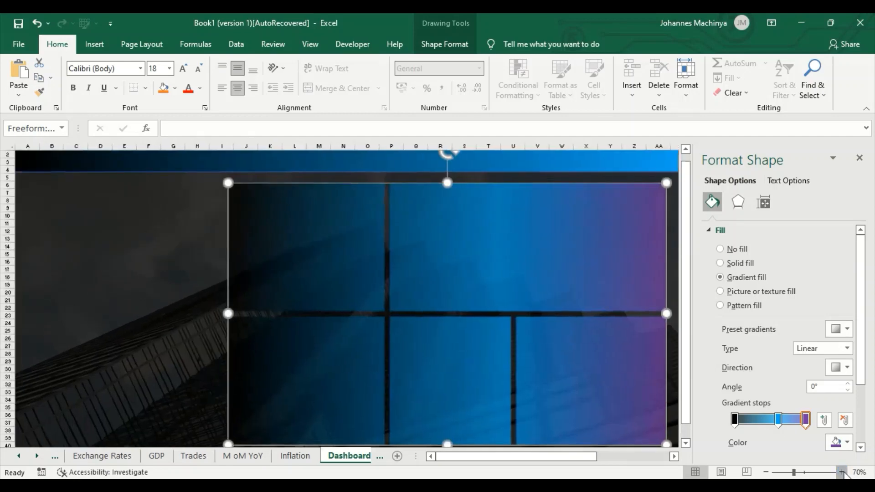
left_click(766, 472)
left_click(765, 472)
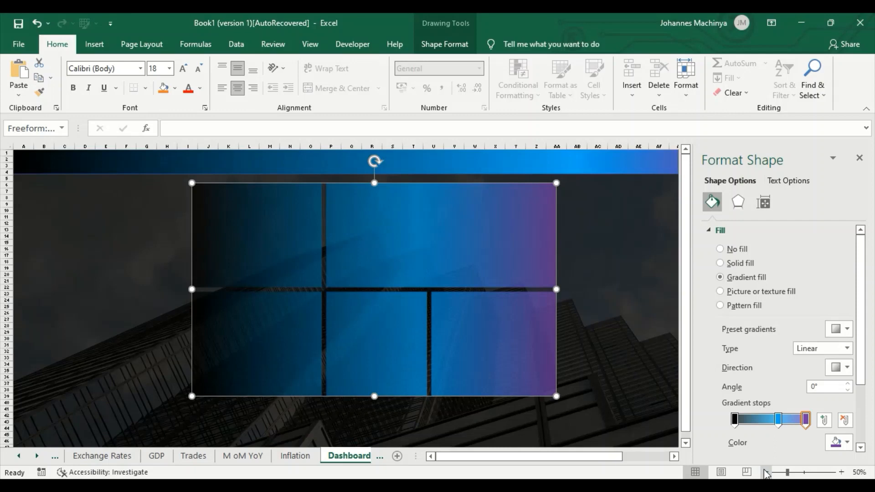
left_click(765, 472)
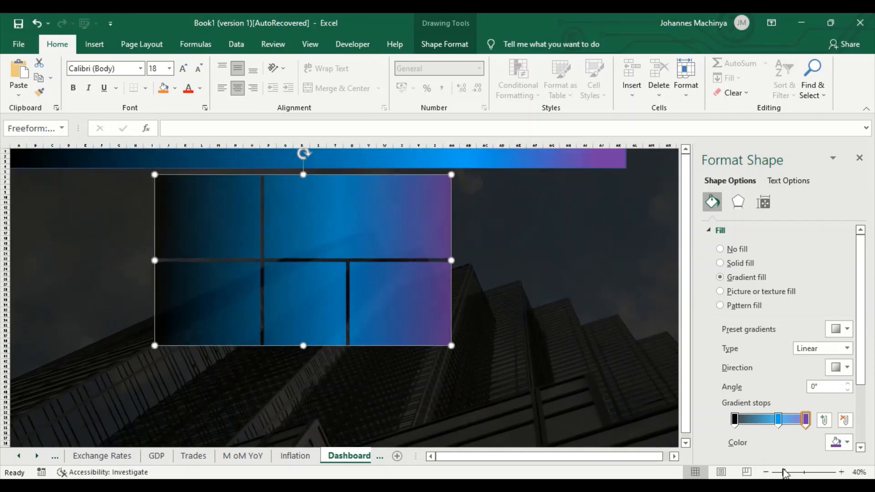
left_click(842, 472)
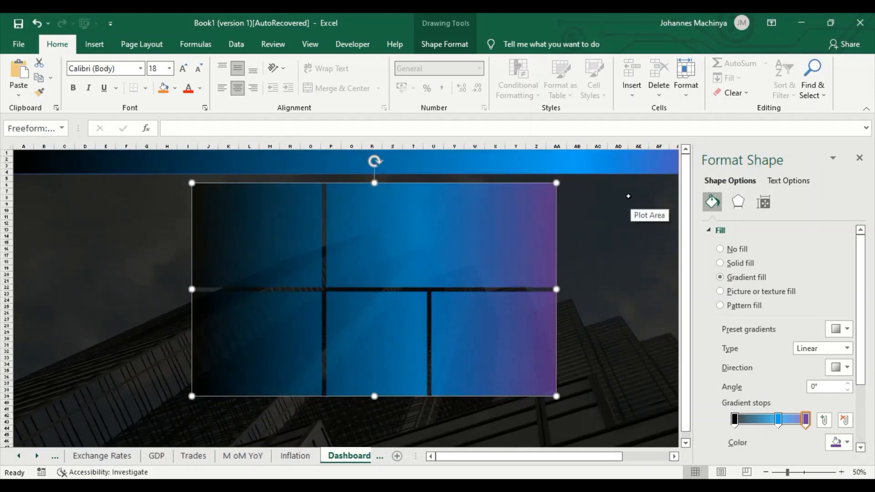
Set the transparency of the tiled panel's light blue gradient stop to 26%.
left_click(615, 165)
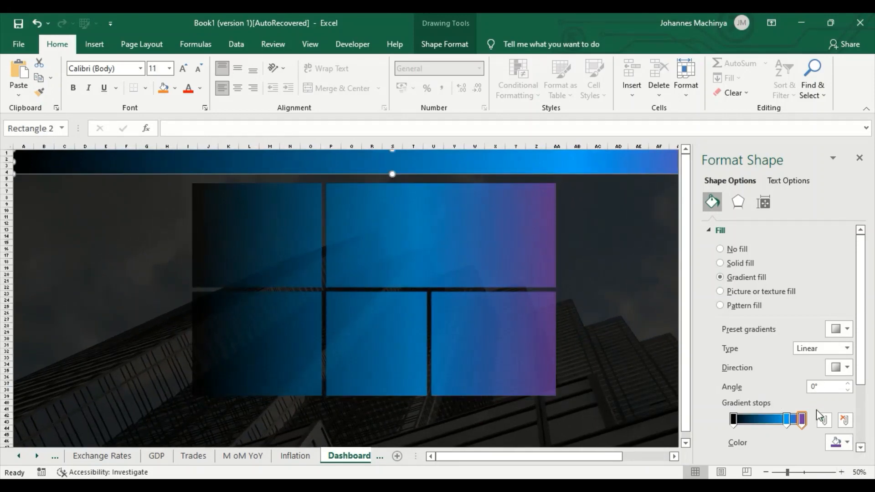
left_click_drag(861, 363, 855, 404)
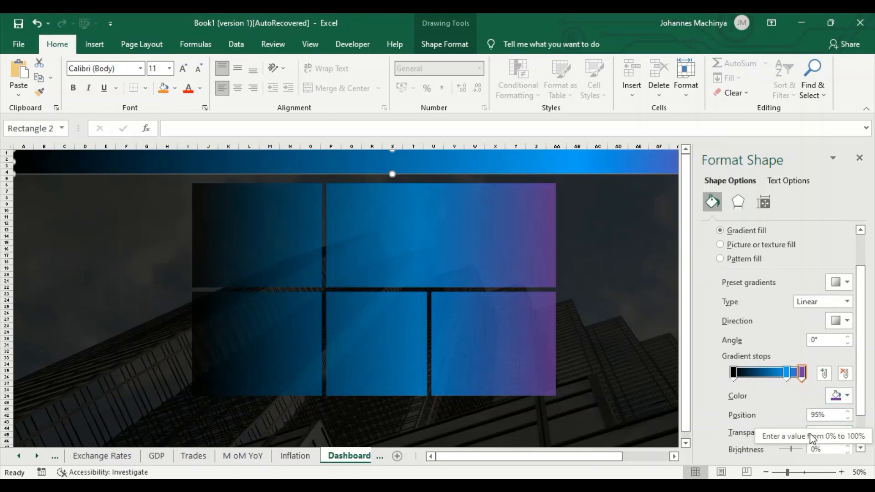
left_click(475, 344)
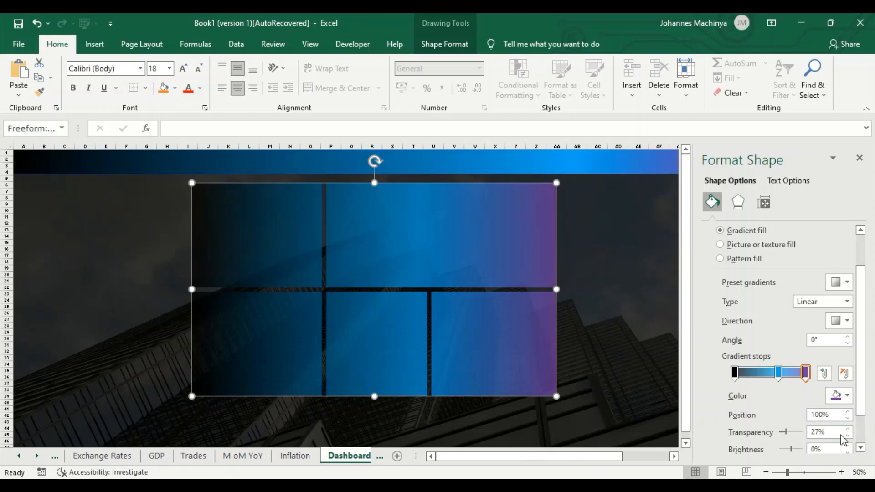
left_click(778, 376)
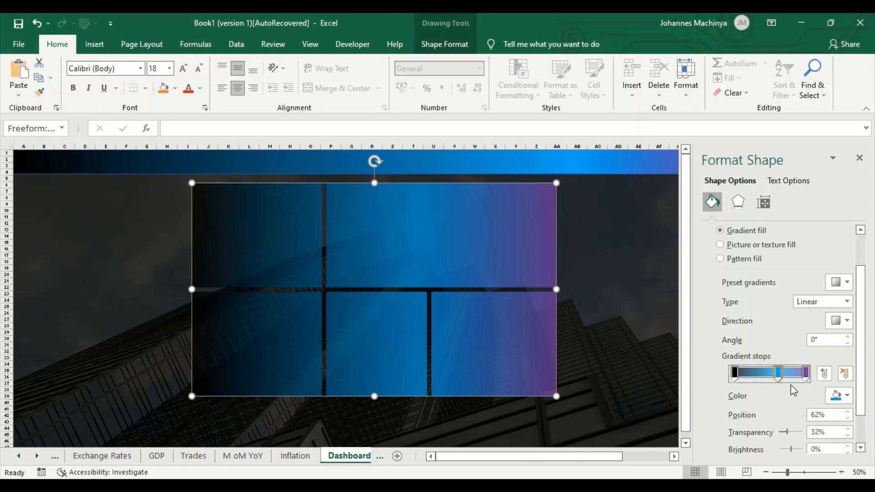
left_click(848, 435)
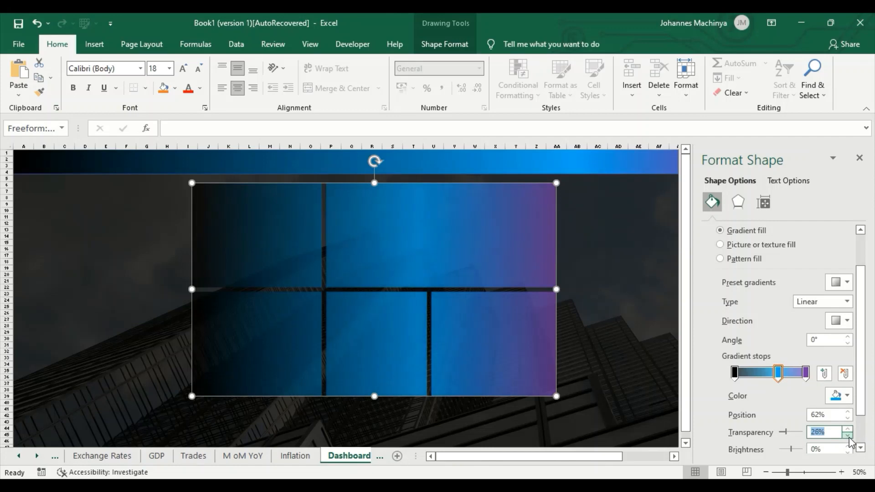
Set the transparency of the tiled panel's black gradient stop to 20%.
left_click(738, 378)
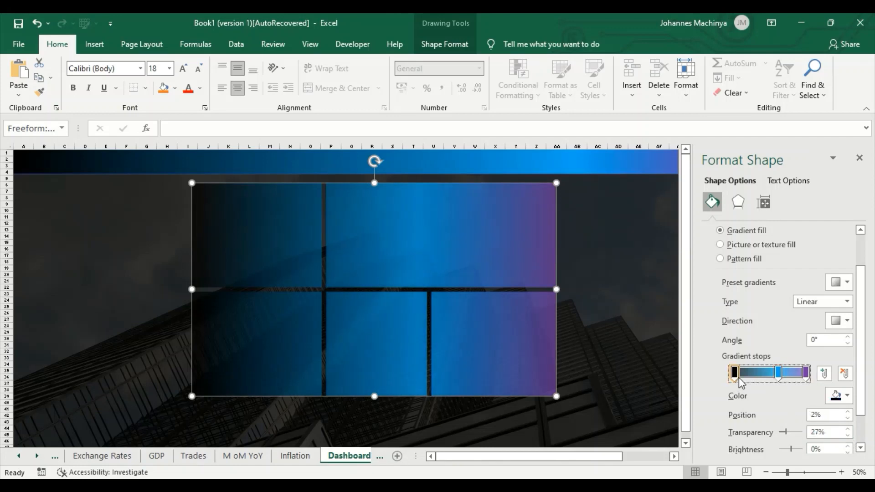
left_click(848, 435)
left_click(848, 435)
left_click(848, 435)
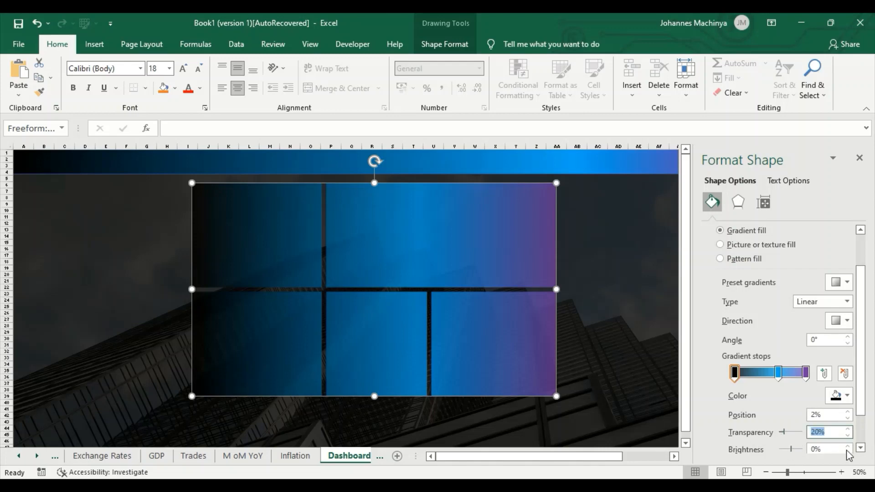
Set the transparency of the header banner's black gradient stop to 20%.
left_click(860, 448)
left_click(860, 448)
left_click(860, 448)
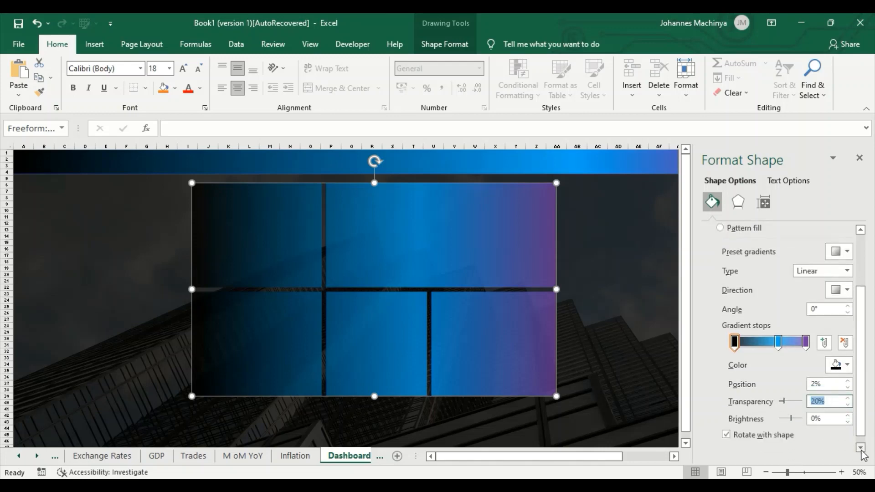
left_click(583, 168)
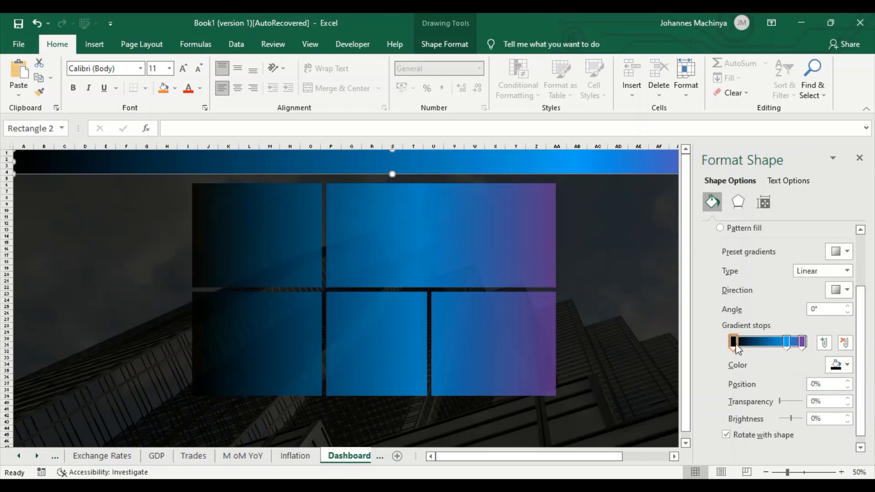
left_click(848, 399)
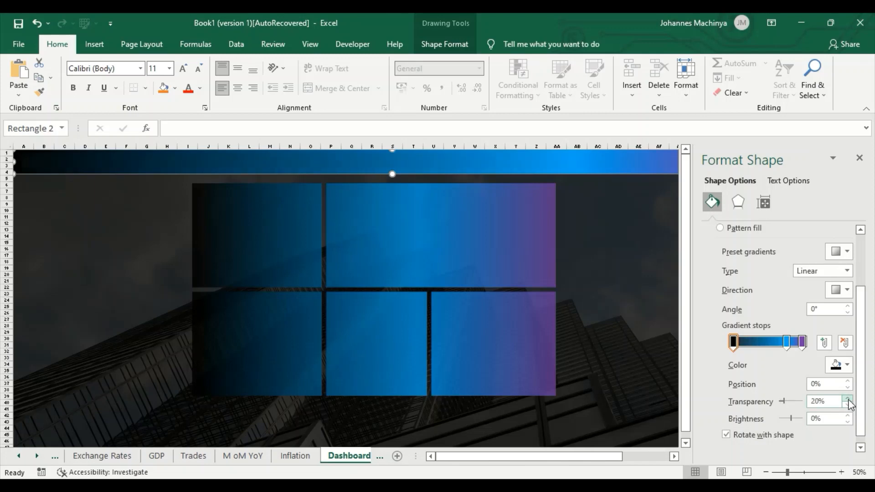
Set the transparency of the header banner's light blue gradient stop to 20%.
left_click(787, 342)
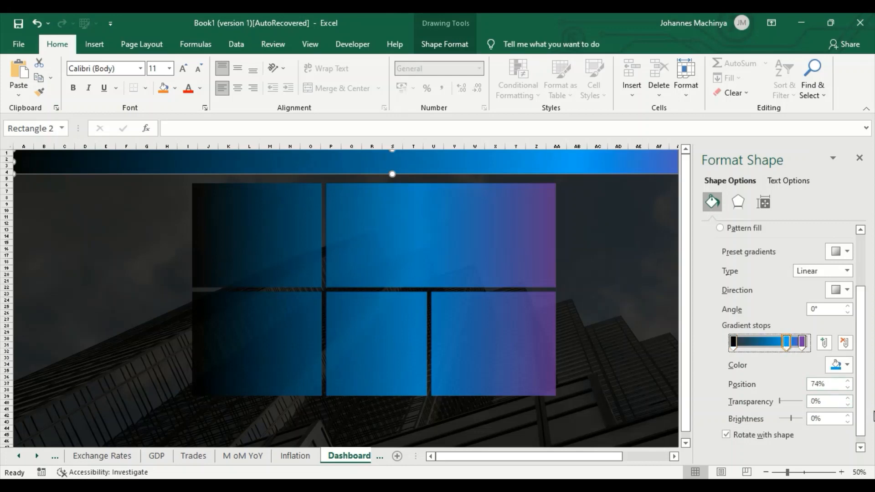
left_click(848, 399)
left_click(848, 399)
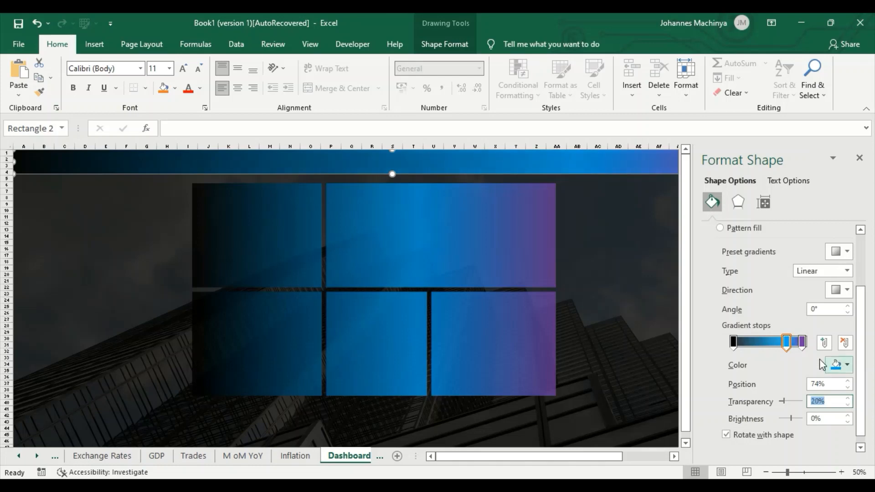
Raise the transparency of the header banner's purple gradient stop to about 20%.
left_click(802, 342)
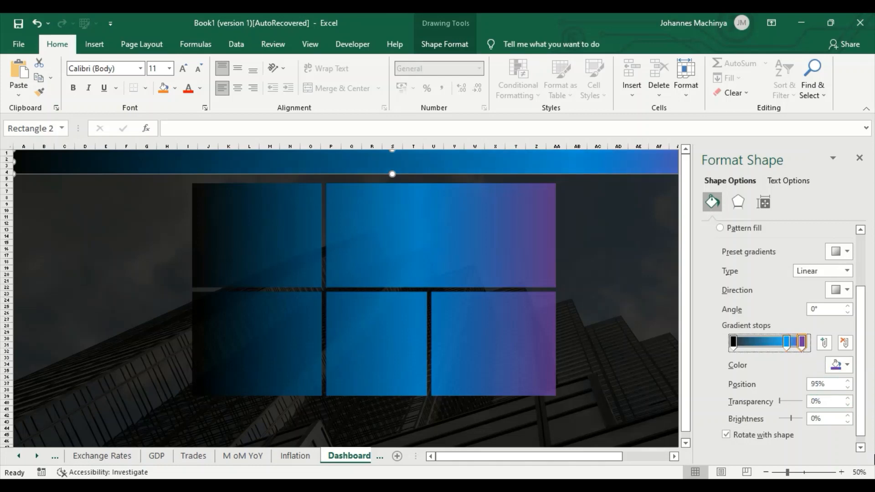
left_click(848, 399)
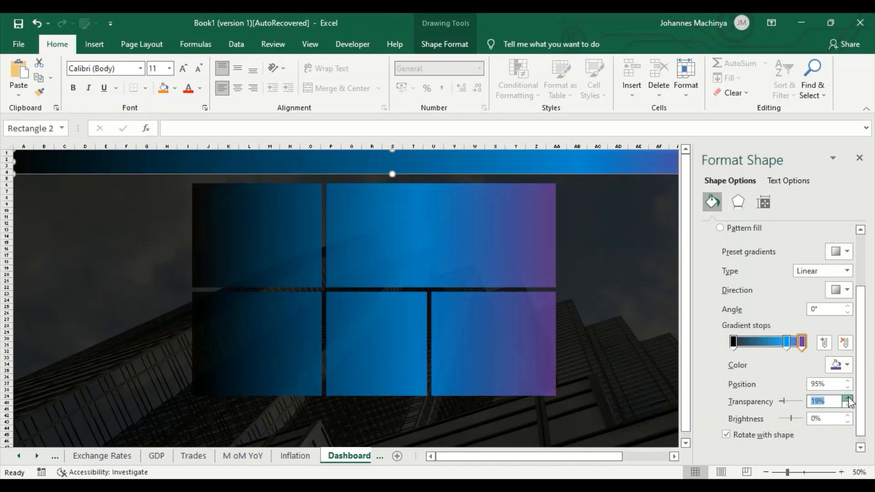
left_click(848, 399)
left_click(848, 399)
left_click(145, 274)
left_click_drag(383, 160, 446, 392)
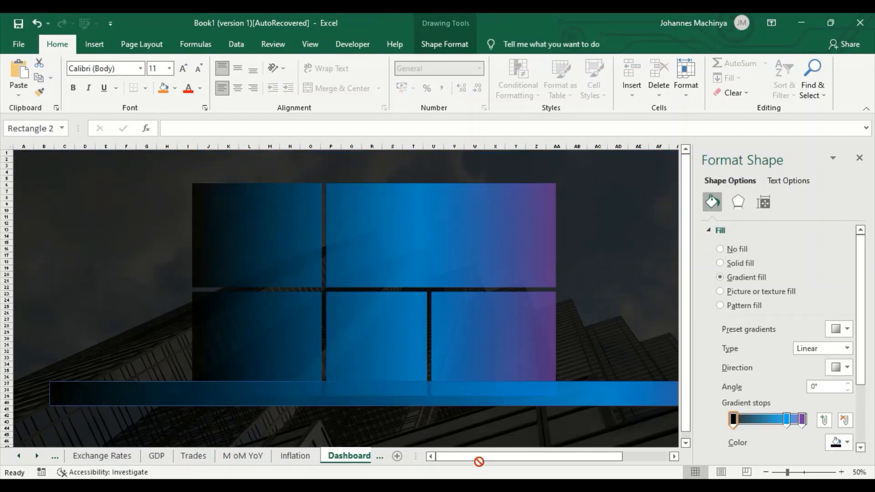
left_click_drag(479, 461, 477, 398)
left_click_drag(483, 435, 419, 103)
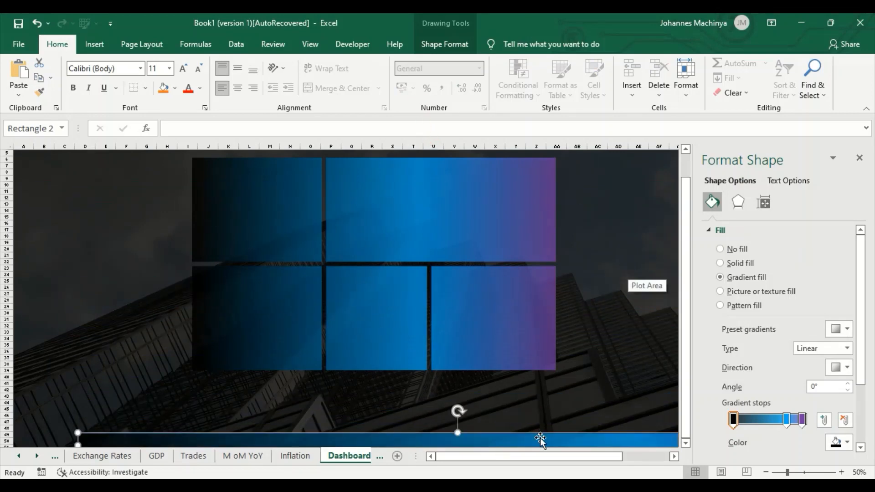
left_click_drag(540, 440, 481, 135)
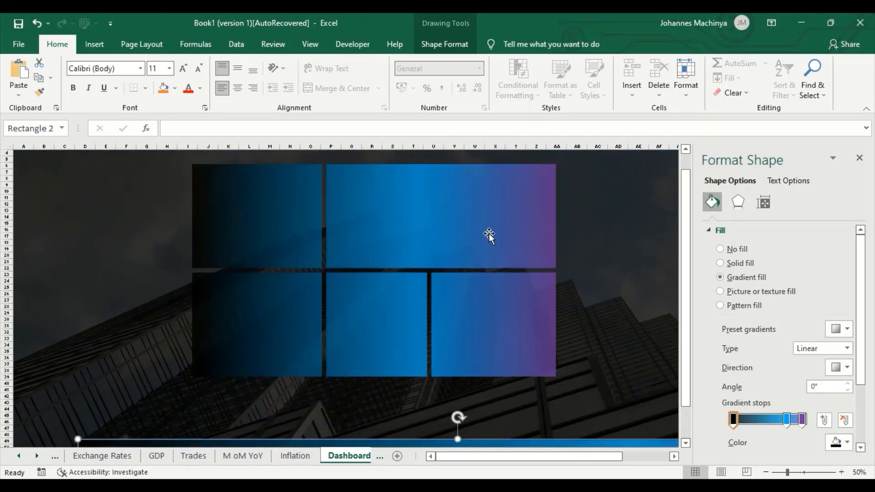
scroll(489, 227, "up", 1)
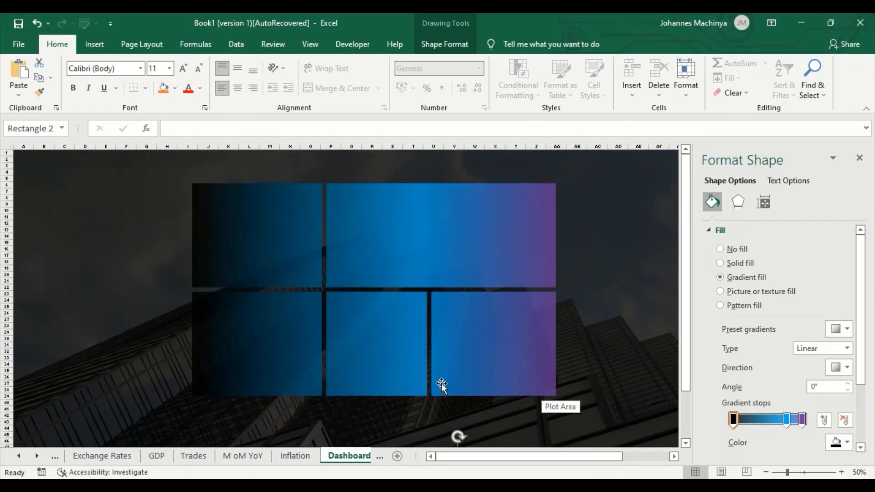
scroll(442, 384, "down", 2)
left_click_drag(349, 428, 238, 131)
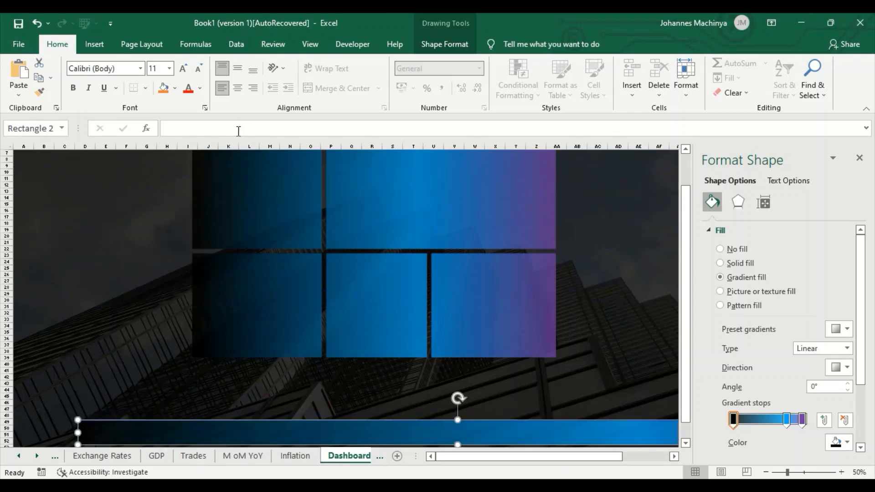
left_click(37, 20)
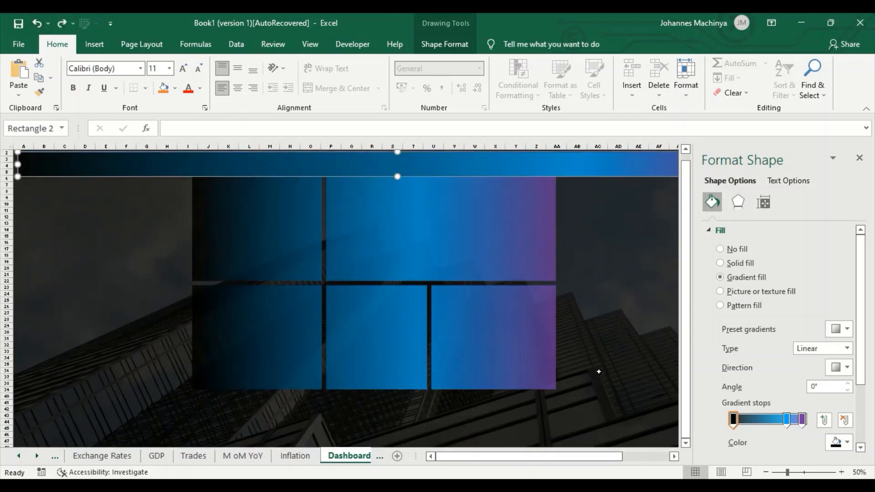
Move the tiled panel to span about columns J to AA below the banner, and align and stretch the banner over rows 1 to 6.
mouse_move(516, 236)
left_mouse_down()
mouse_move(520, 250)
mouse_move(528, 245)
left_mouse_up()
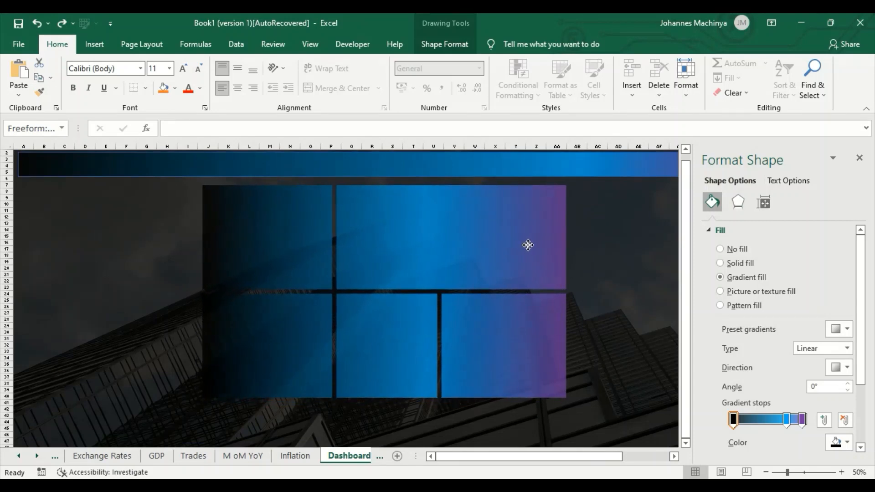
left_click(528, 245)
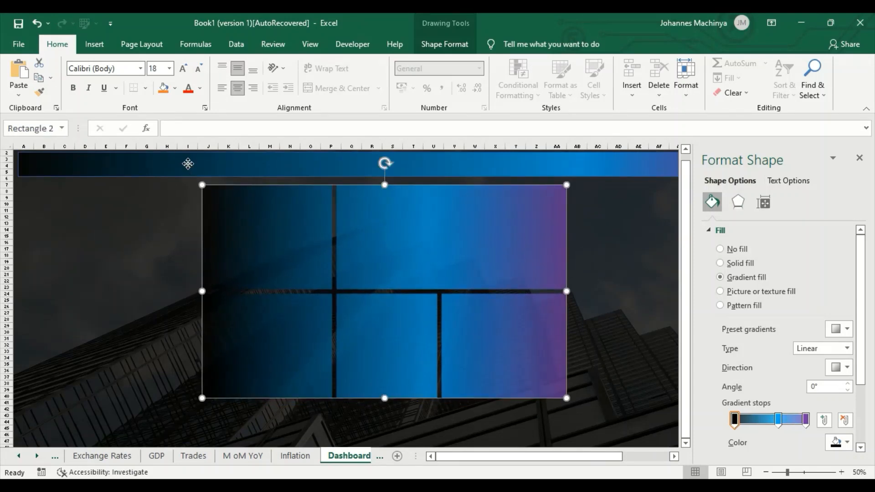
left_click_drag(187, 163, 158, 166)
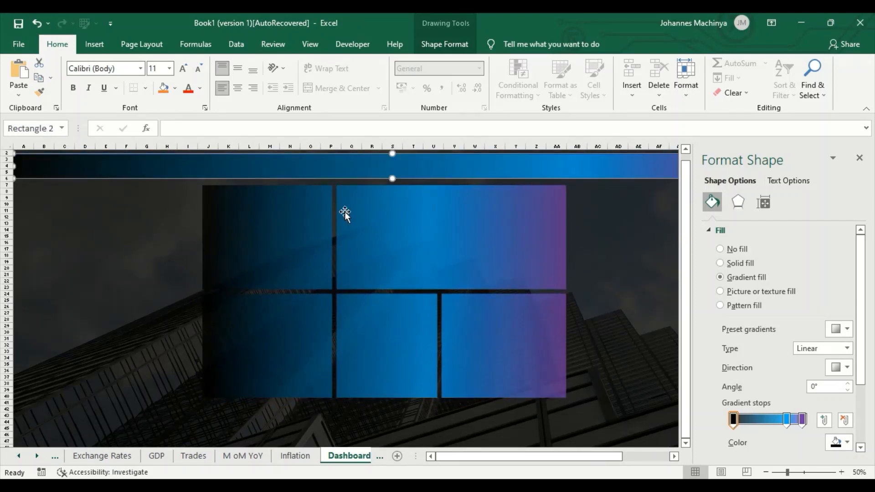
left_click_drag(392, 154, 391, 150)
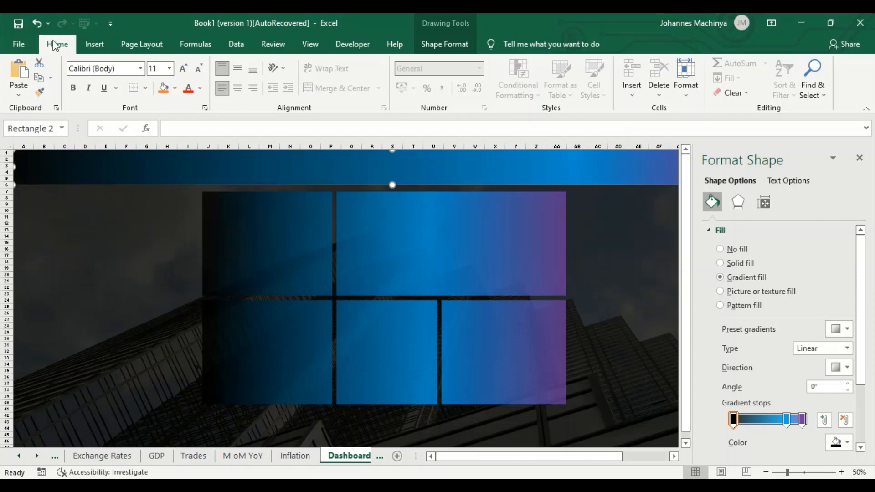
Insert a text box over the header banner, spanning about columns K to AA.
left_click(97, 47)
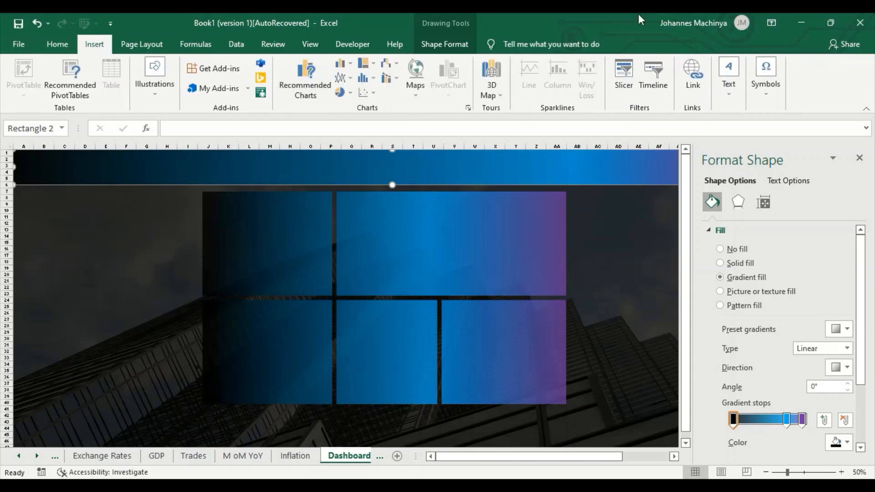
left_click(729, 79)
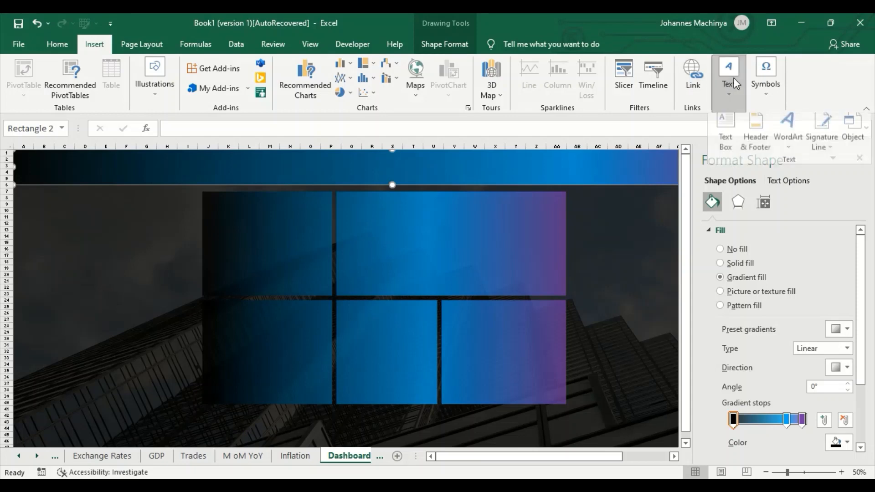
left_click(729, 141)
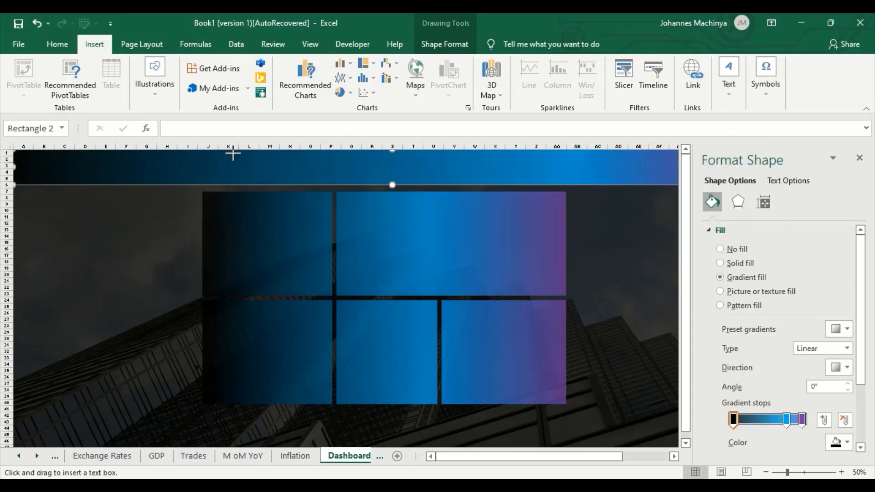
left_click_drag(233, 153, 565, 187)
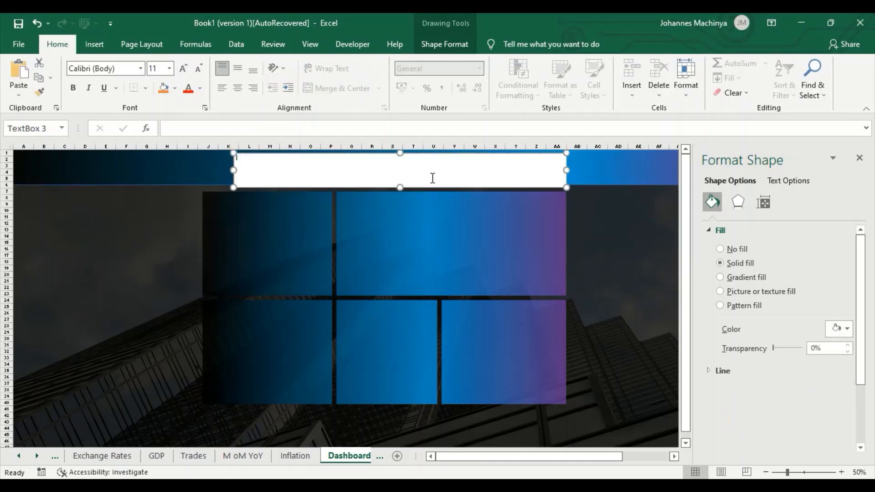
Set the text box's font size to 28 and enter the title "ECONOMICS DASHBOARD".
left_click(183, 69)
left_click(183, 68)
left_click(183, 68)
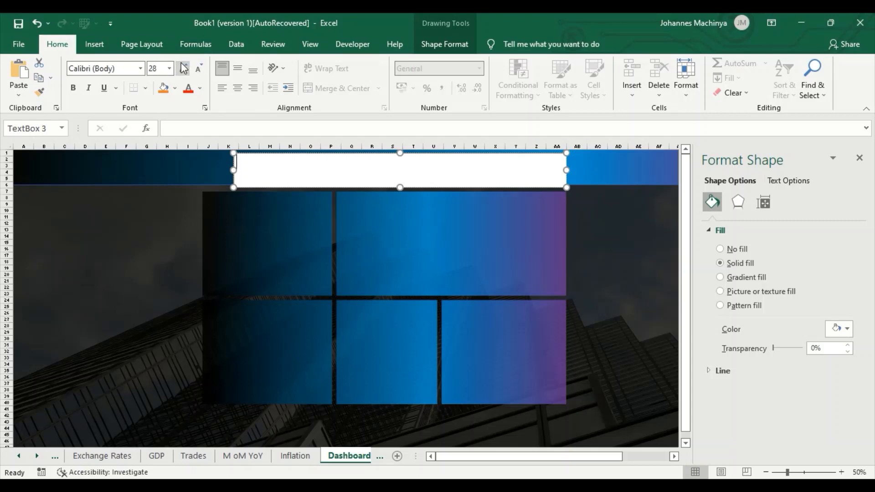
key("Caps_Lock")
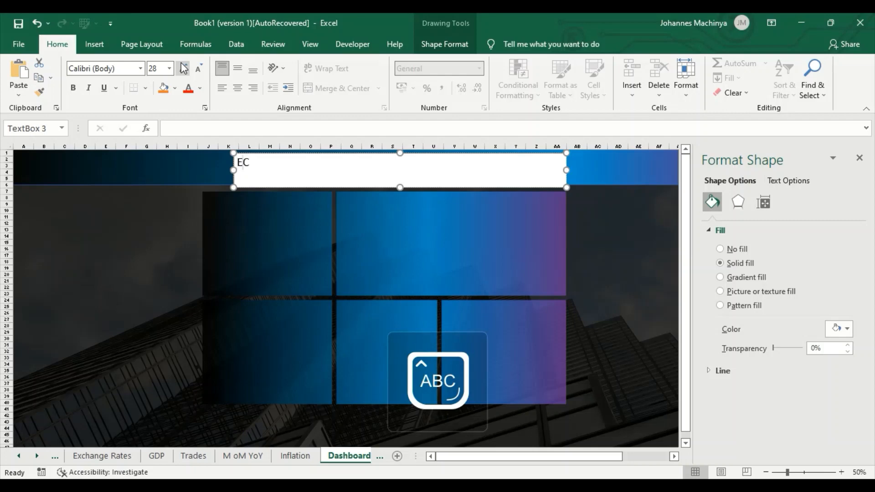
type("ONOMICS DASHBOARD")
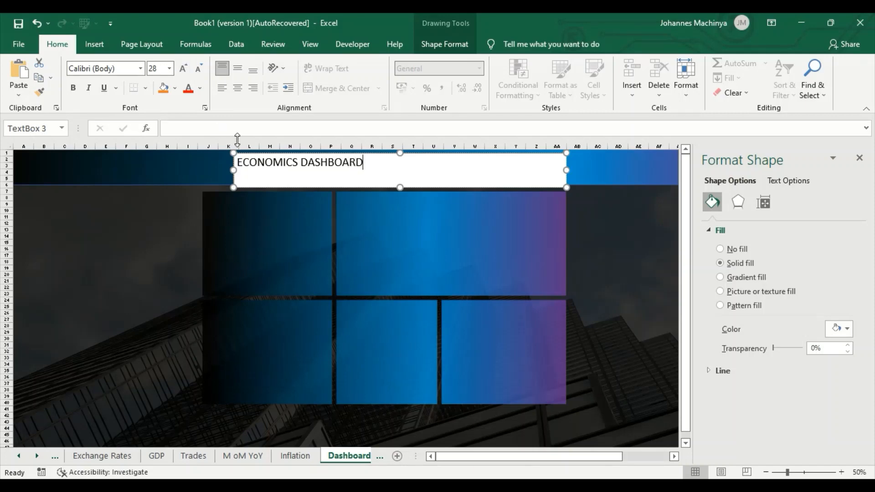
Centre the title horizontally and vertically in its text box, and move the box up and left to about columns J to Z.
left_click(237, 88)
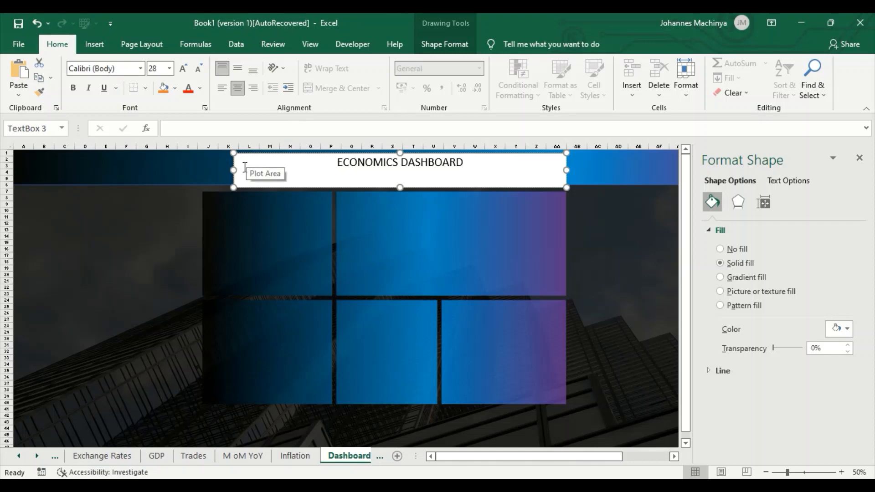
left_click_drag(232, 165, 210, 158)
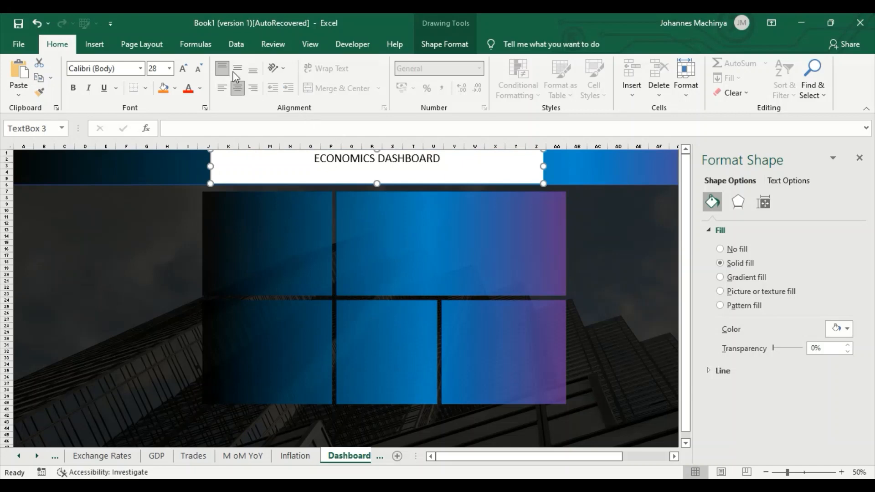
left_click(253, 69)
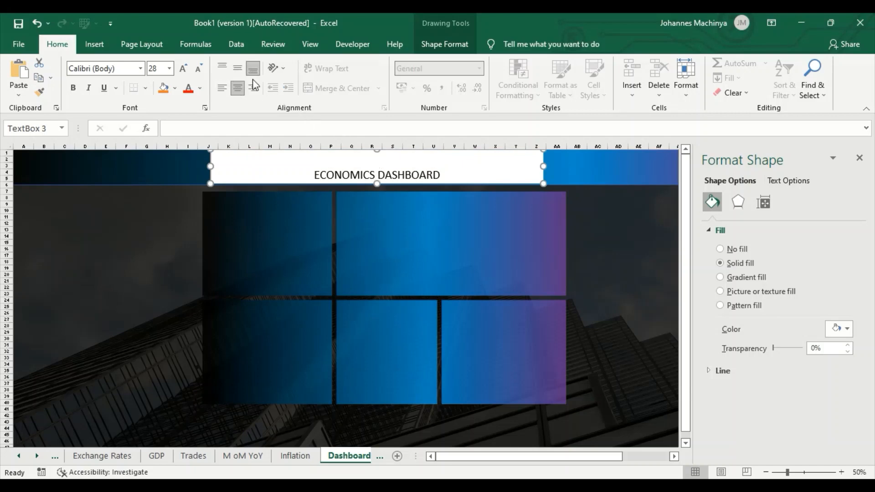
left_click(241, 67)
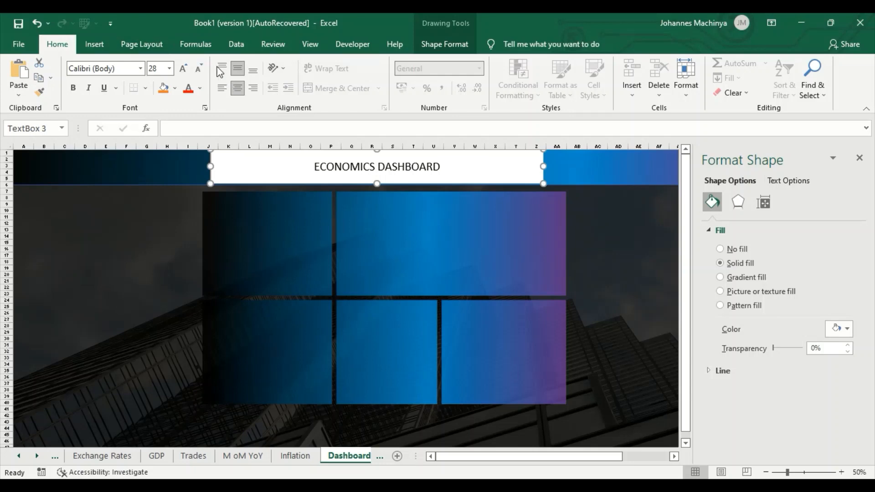
Enlarge the title text to size 44 and shift its text box right to span about columns K to AA.
left_click(183, 68)
left_click(183, 68)
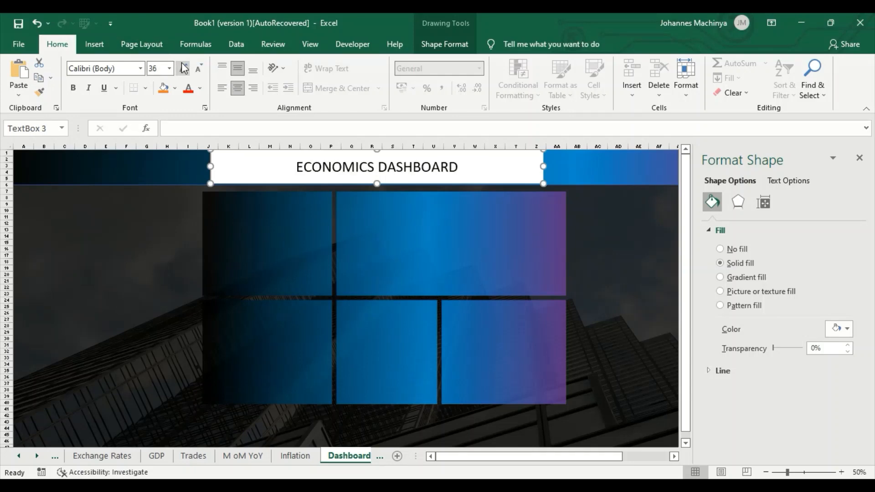
left_click(184, 68)
left_click(184, 68)
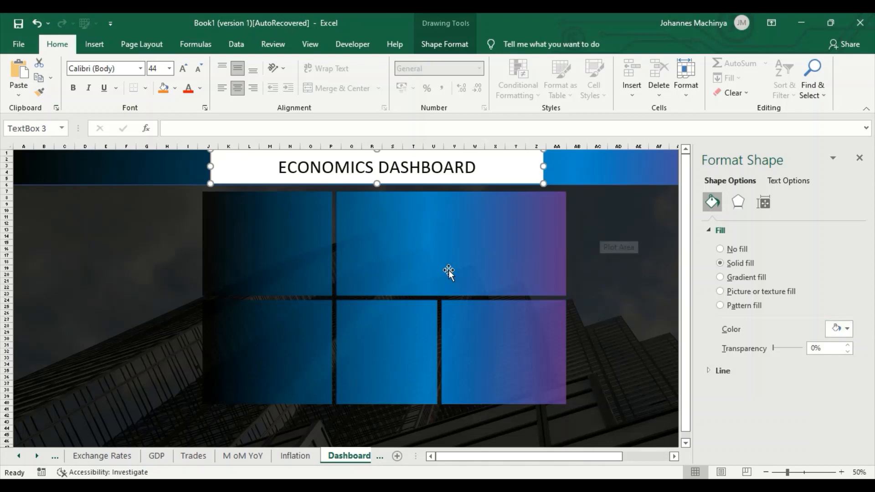
left_click(513, 177)
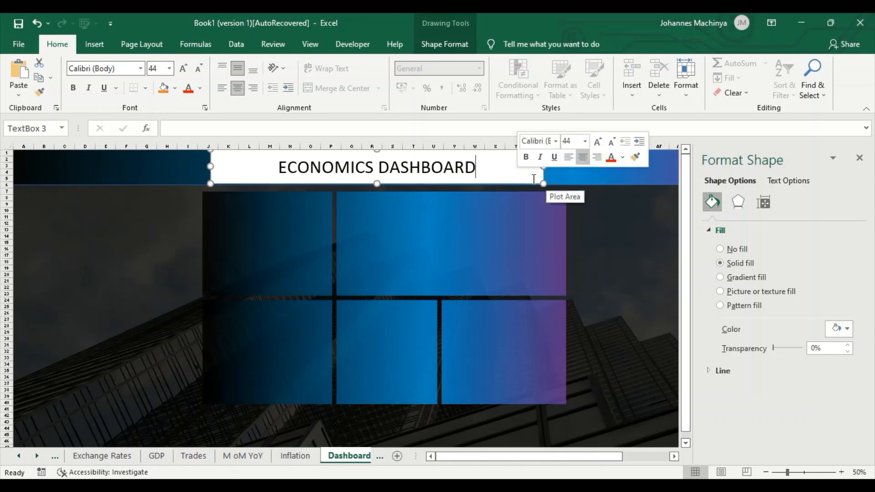
left_click_drag(542, 179, 560, 178)
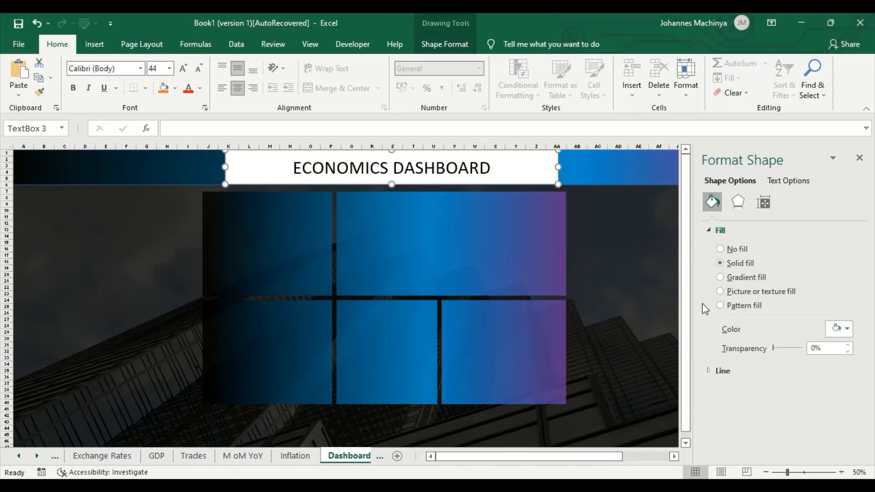
Remove the fill and outline of the title text box and deselect it.
left_click(727, 252)
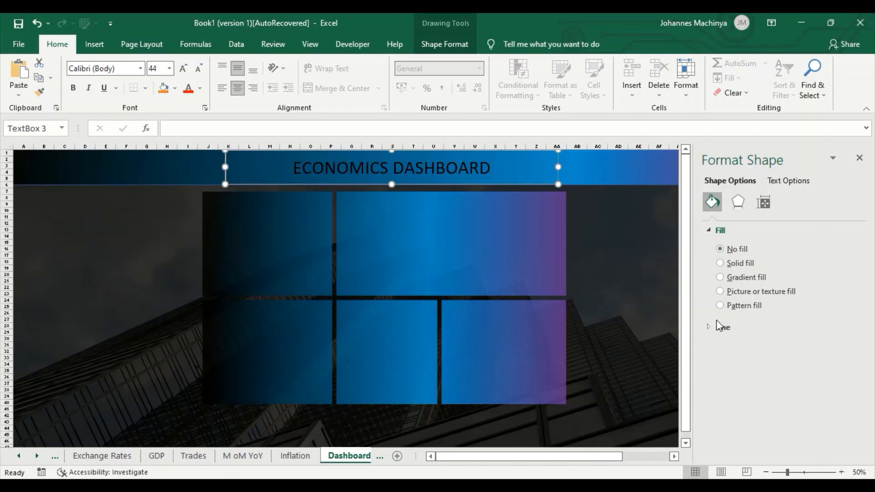
left_click(712, 328)
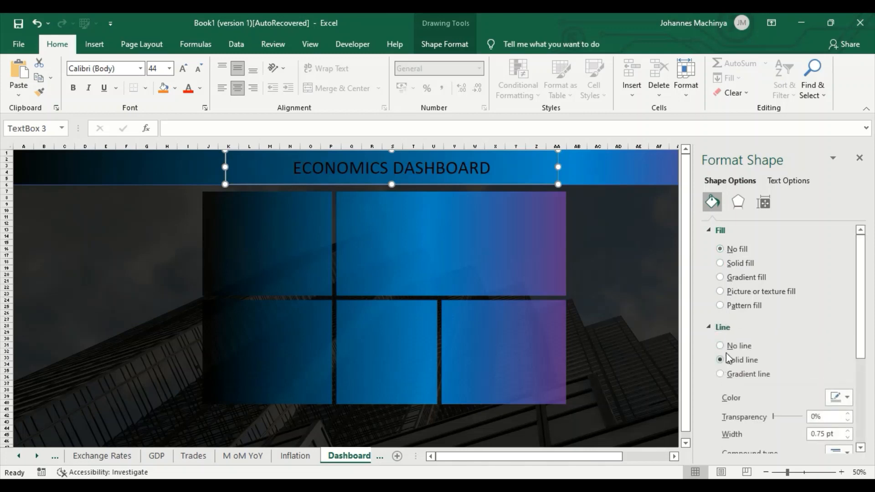
left_click(630, 255)
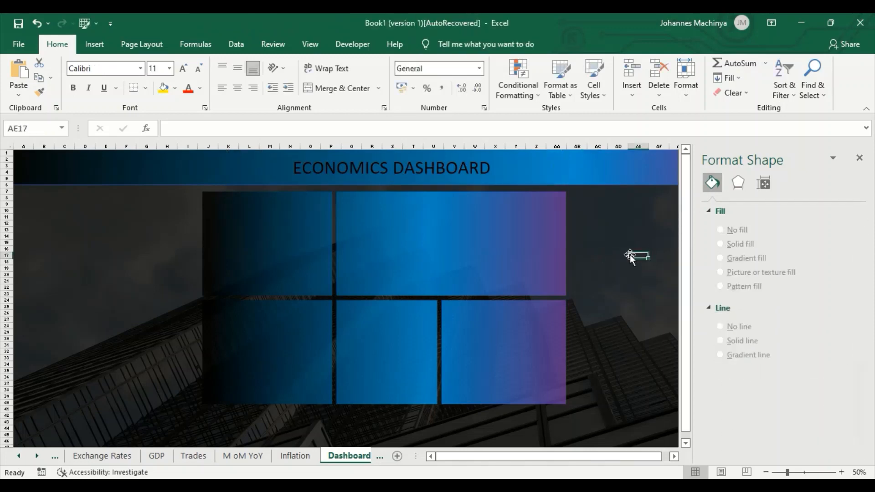
Change the font colour of the "ECONOMICS DASHBOARD" title to white.
left_click(441, 168)
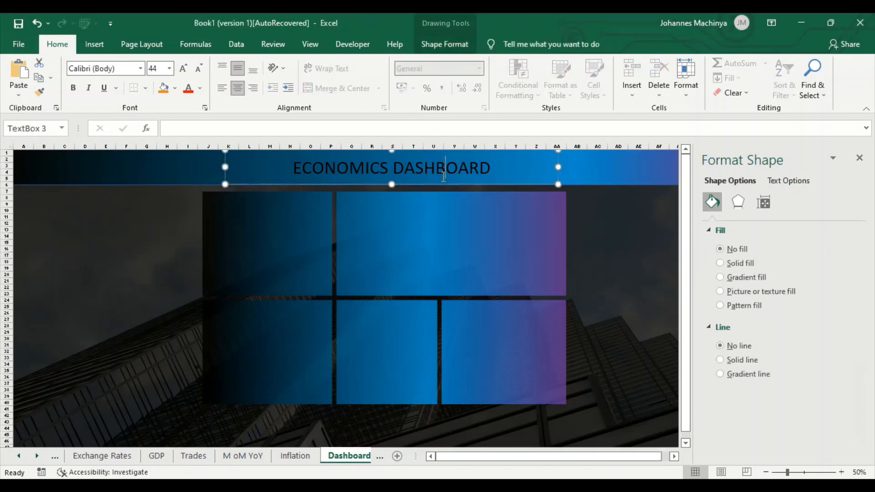
key("ctrl+a")
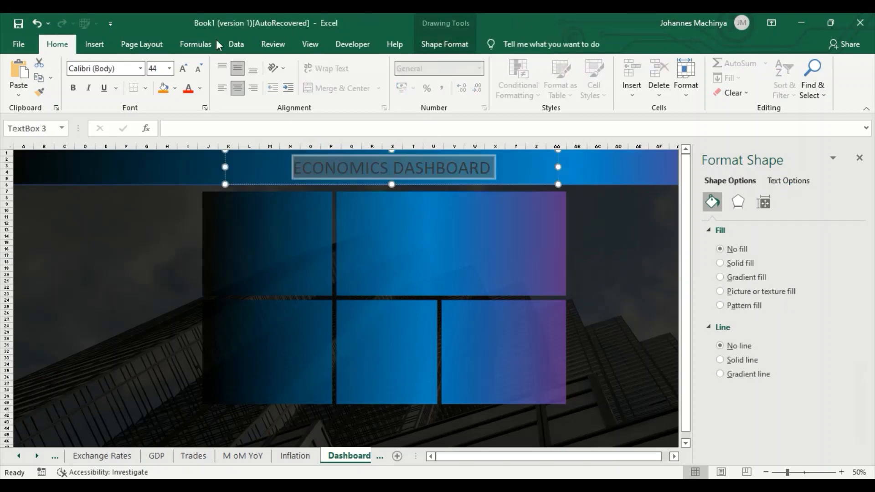
left_click(200, 90)
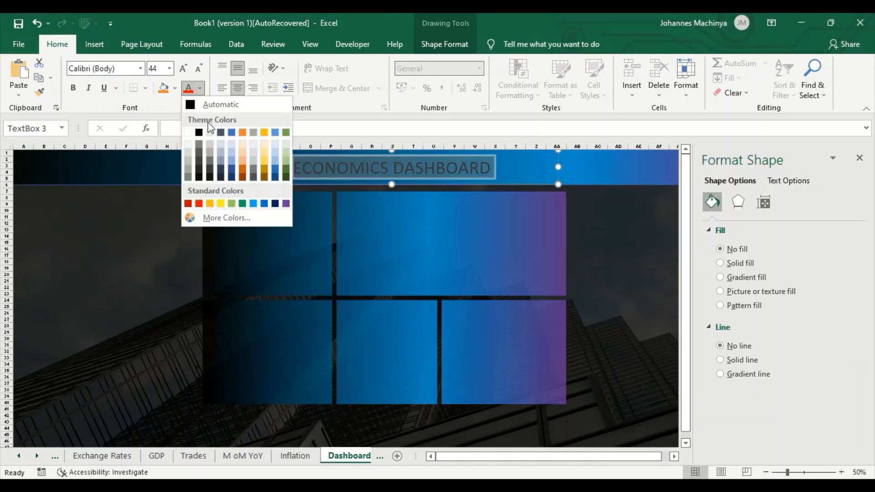
left_click(188, 134)
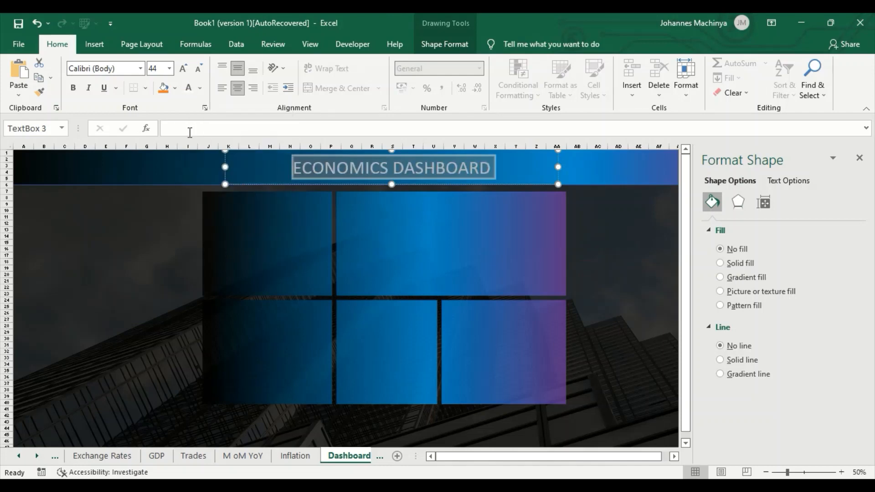
Enlarge the tiled gradient panel and move it right so it spans about columns I to AE and rows 7 to 43.
left_click(543, 298)
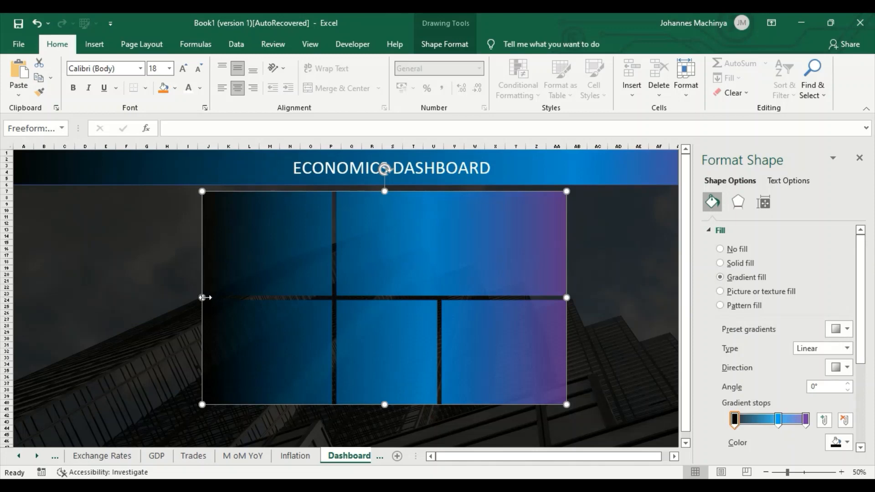
left_click_drag(205, 297, 129, 300)
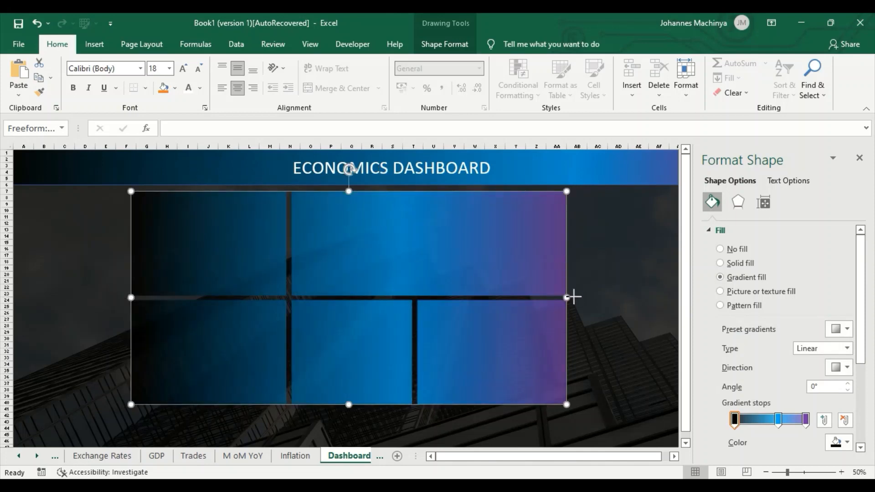
left_click_drag(568, 297, 597, 297)
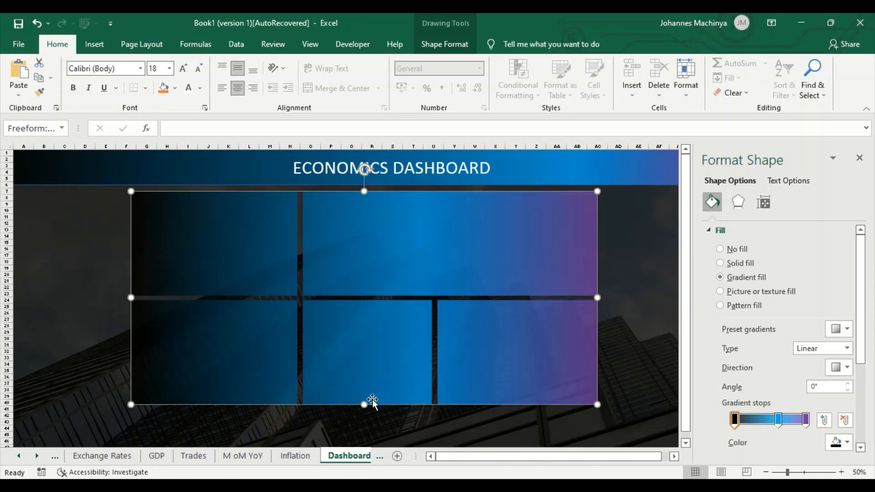
left_click_drag(364, 405, 367, 427)
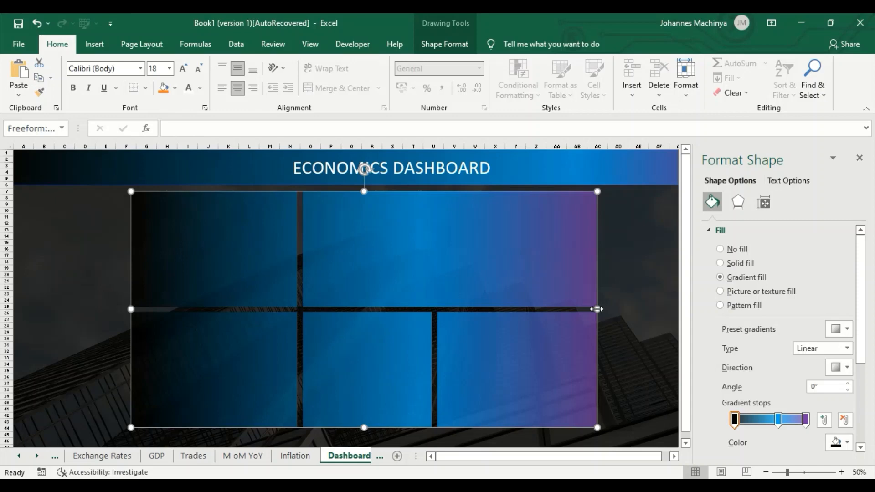
left_click_drag(596, 309, 608, 310)
left_click_drag(566, 281, 612, 279)
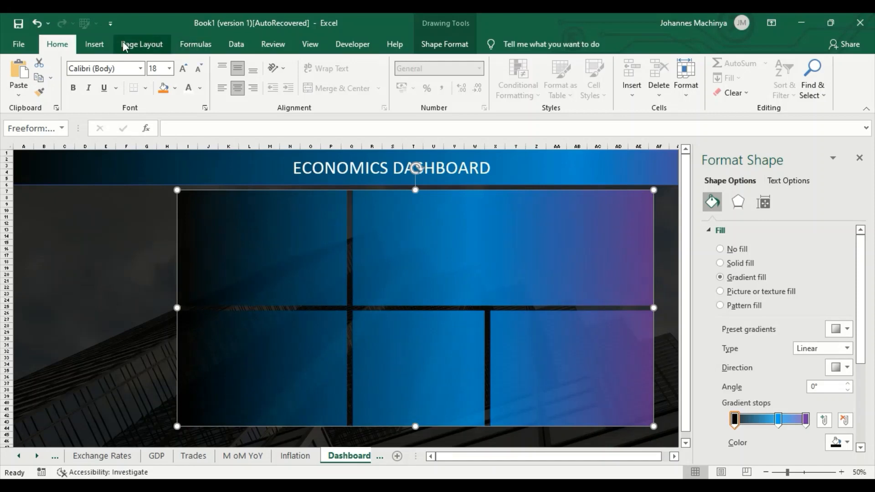
Draw a rounded rectangle about 39.95 cm wide and 5.08 cm high directly below the tiled panel.
left_click(94, 44)
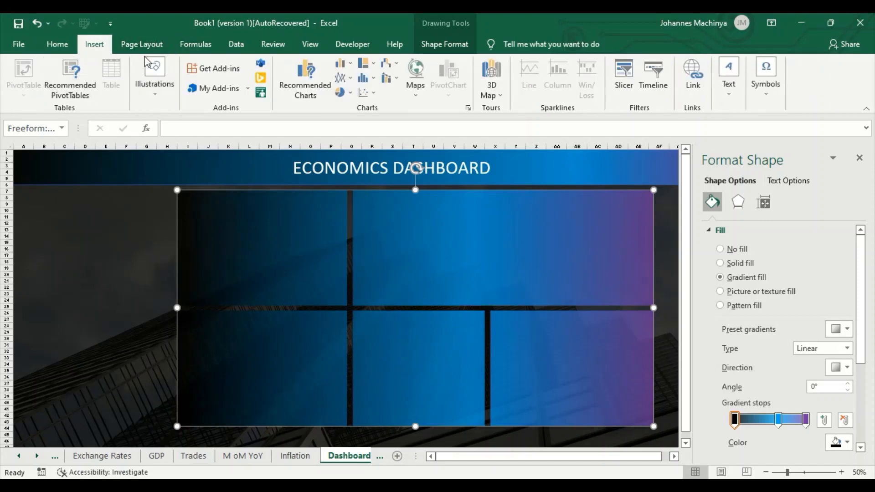
left_click(86, 286)
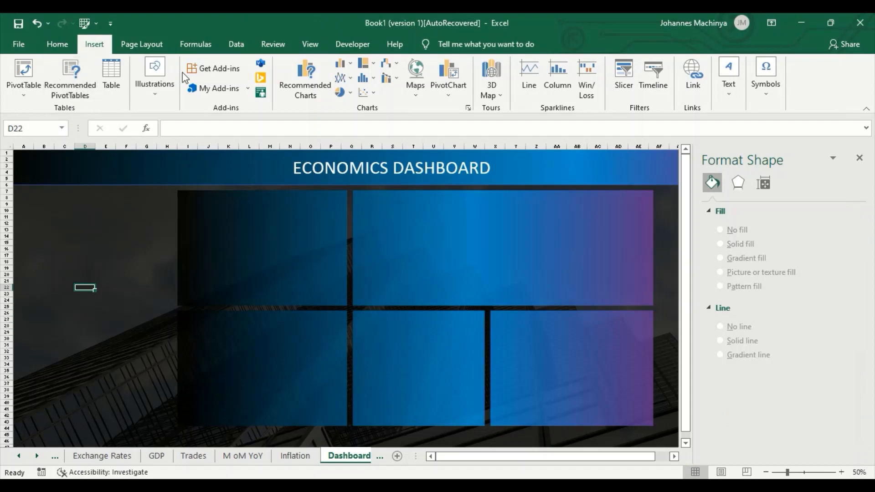
left_click(155, 80)
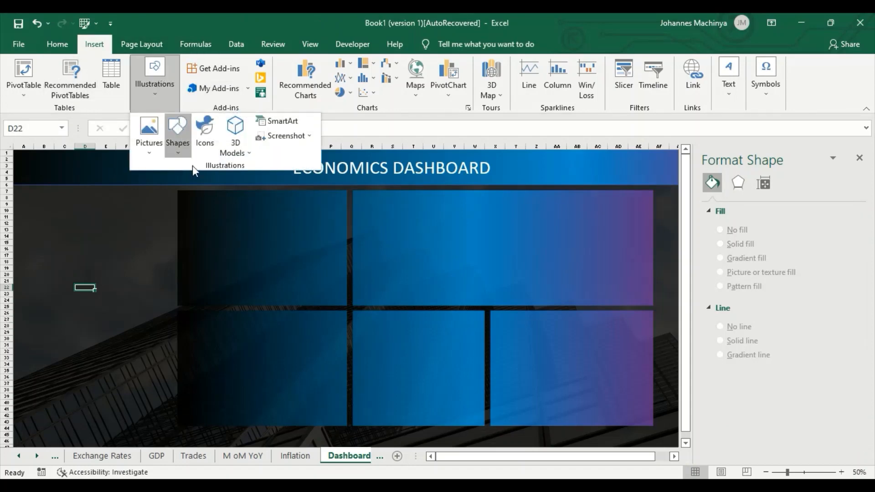
left_click(178, 135)
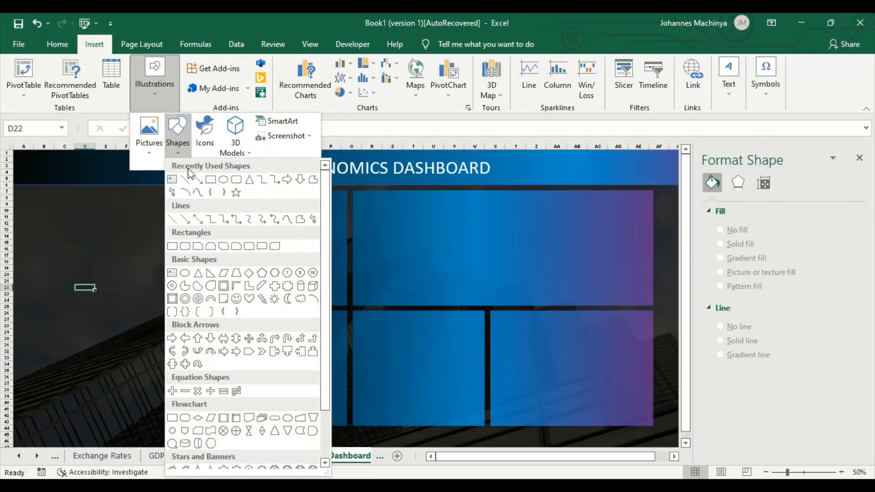
left_click(236, 180)
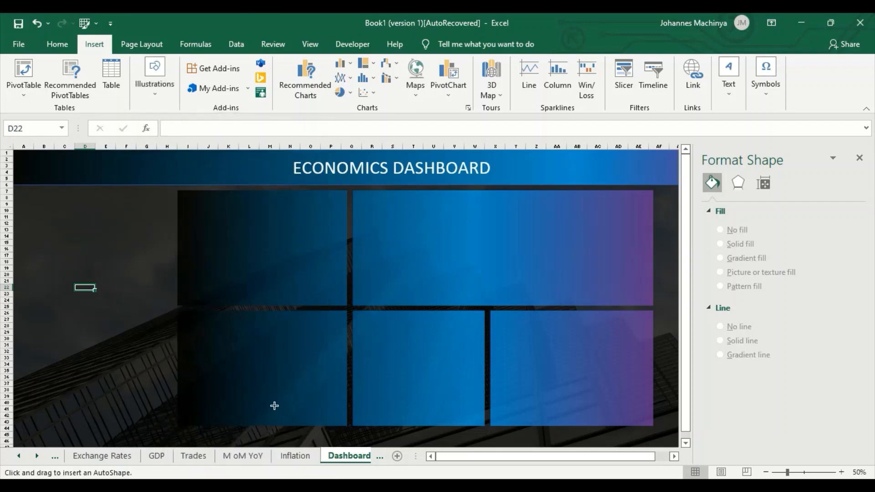
scroll(254, 406, "down", 2)
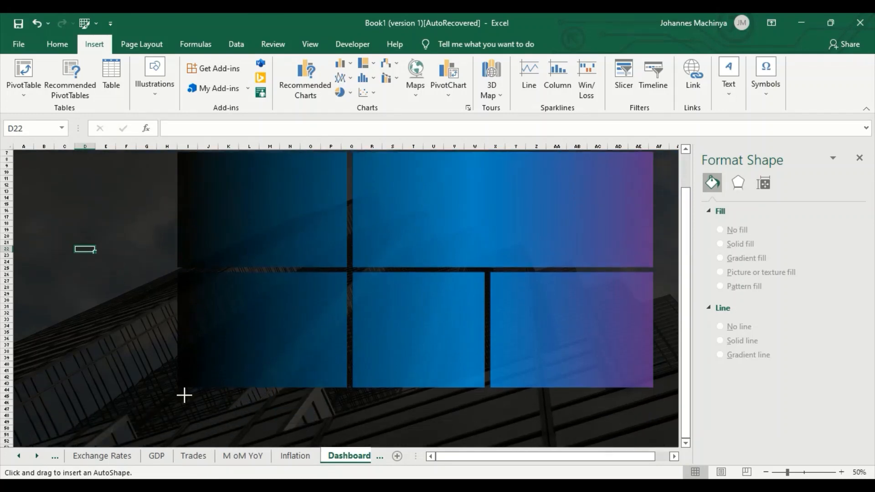
mouse_move(186, 395)
left_mouse_down()
mouse_move(195, 441)
mouse_move(440, 448)
mouse_move(657, 470)
mouse_move(671, 457)
mouse_move(653, 419)
mouse_move(597, 404)
mouse_move(657, 386)
left_mouse_up()
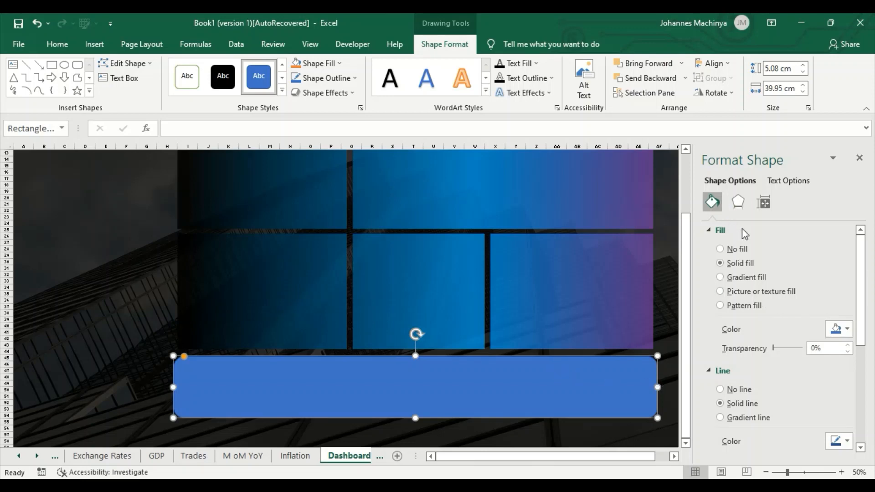
Give the new rounded rectangle a solid black fill with no outline, and deselect it.
left_click(849, 331)
left_click(779, 358)
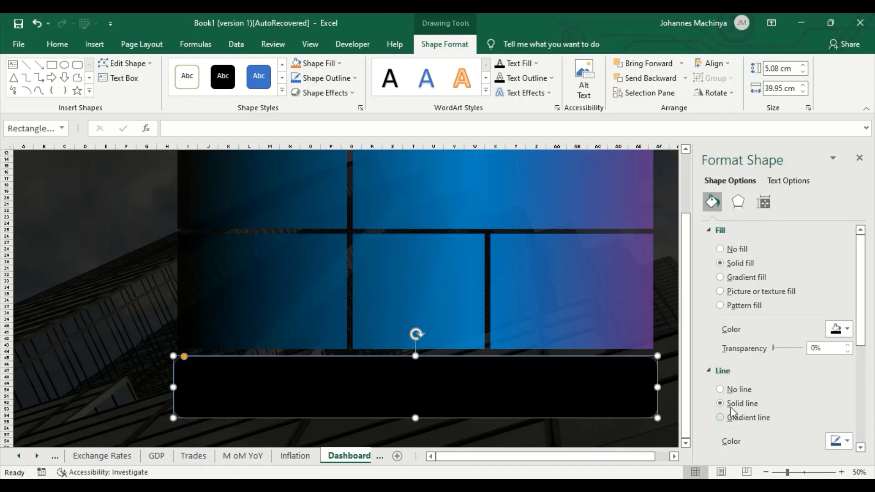
left_click(720, 390)
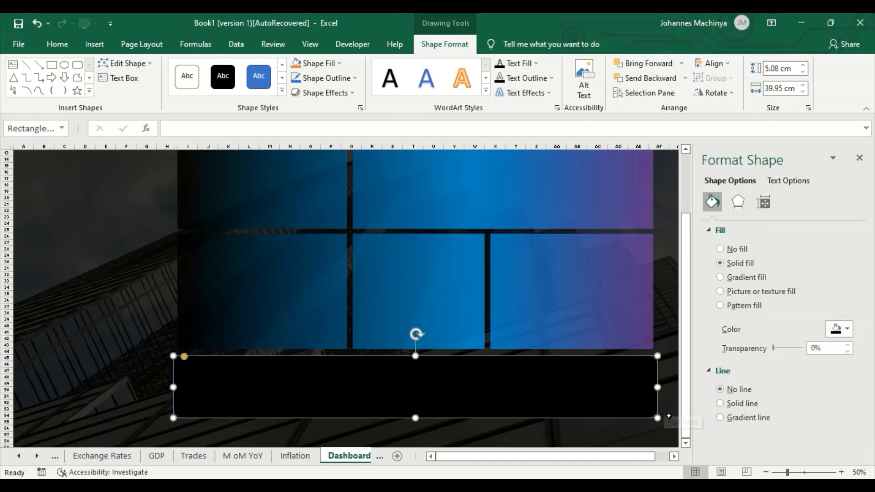
left_click(666, 416)
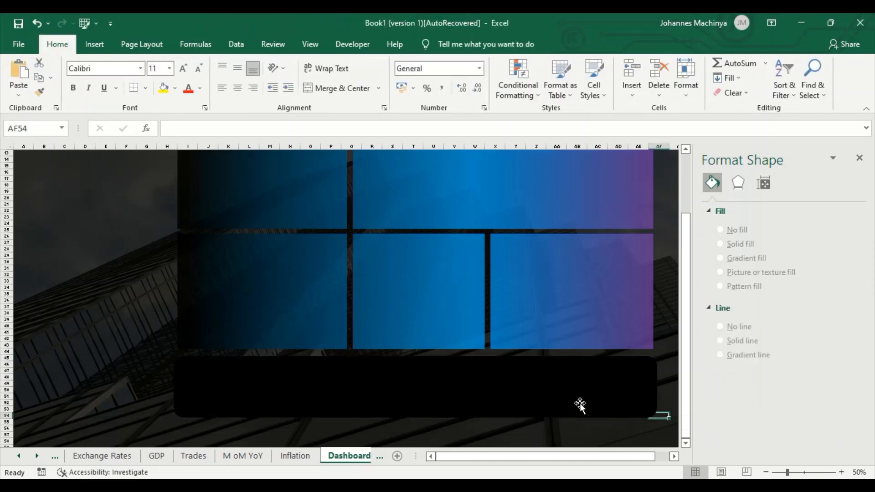
Stretch the gradient banner's right edge past column AN, and deselect it.
scroll(579, 403, "up", 4)
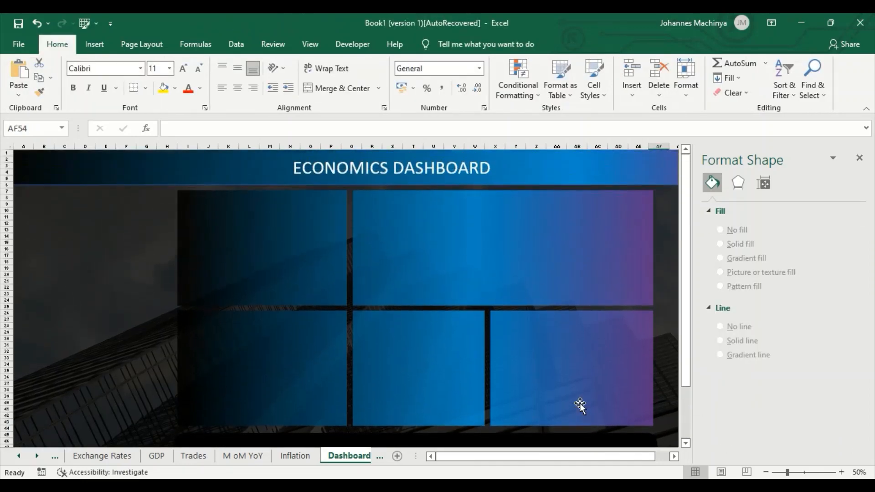
scroll(580, 402, "down", 1)
scroll(579, 402, "down", 1, "ctrl")
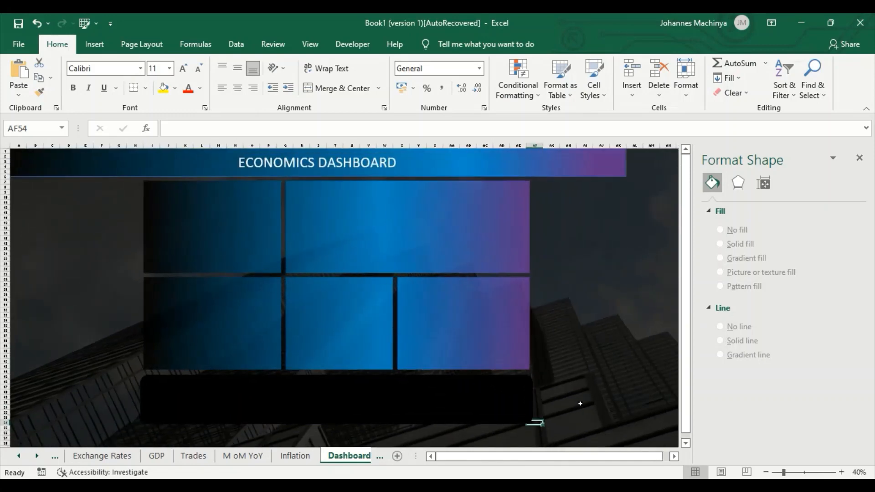
left_click(620, 162)
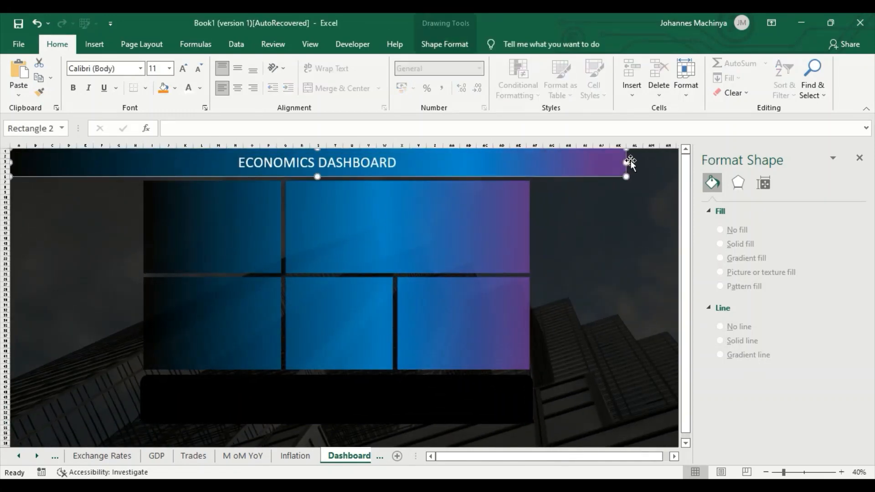
left_click_drag(625, 162, 715, 180)
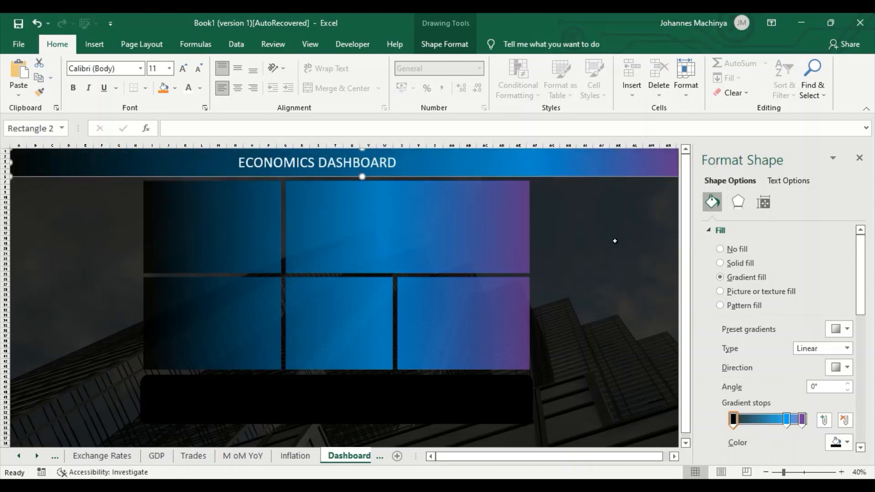
left_click(615, 241)
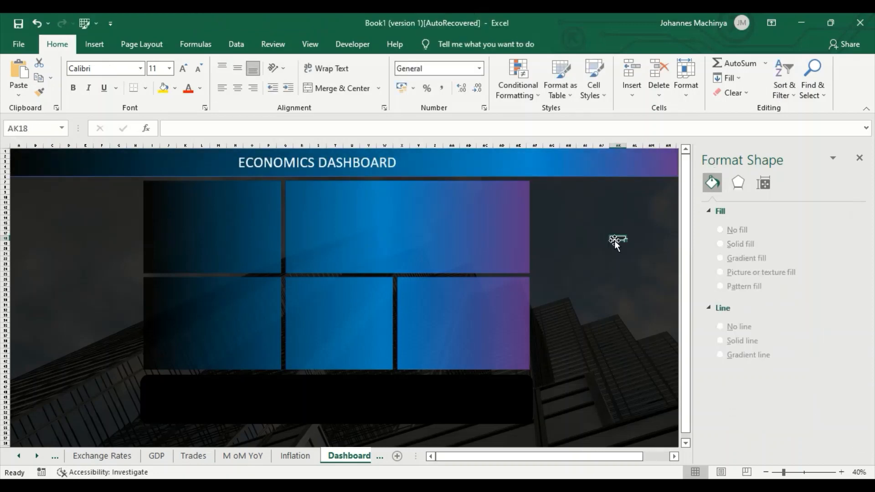
Shift the tiled panel right to about columns J to AF, and align the black rounded rectangle beneath it.
left_click(242, 211)
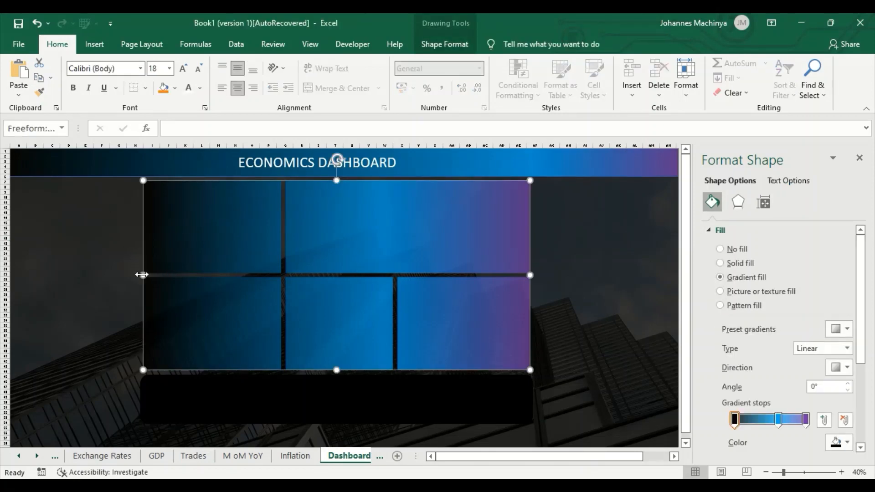
left_click_drag(144, 279, 138, 279)
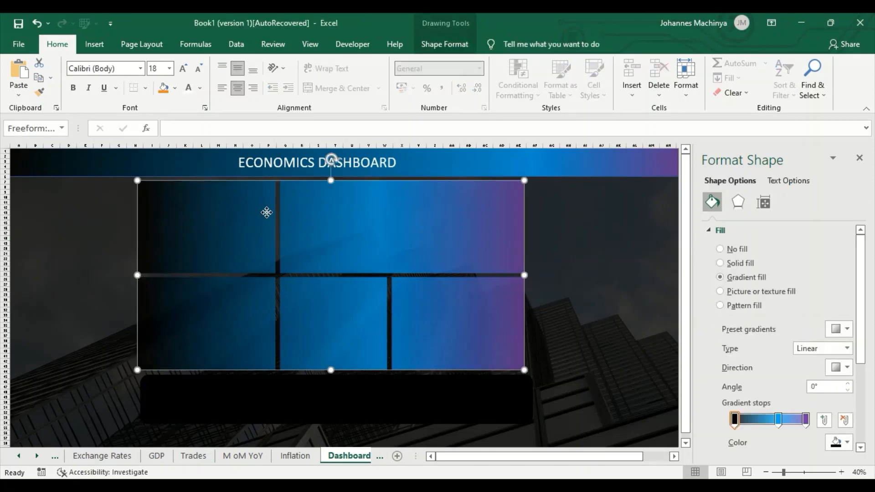
left_click_drag(267, 213, 285, 210)
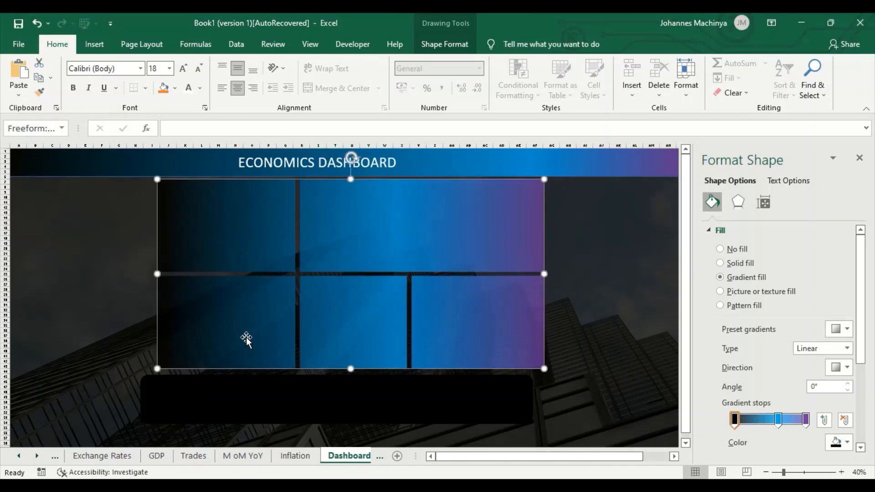
left_click_drag(267, 384, 287, 388)
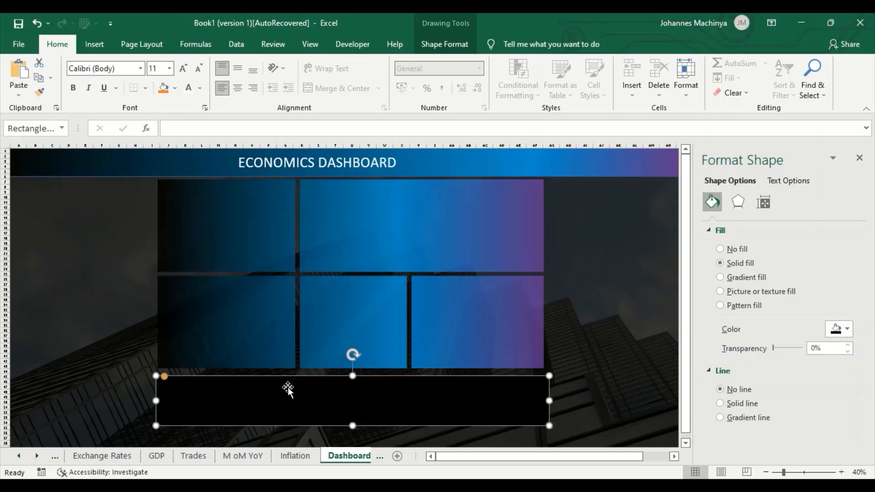
Draw a rounded rectangle about 7.34 cm wide and 0.99 cm high in the upper-left corner of the panel's top-left tile.
left_click(155, 458)
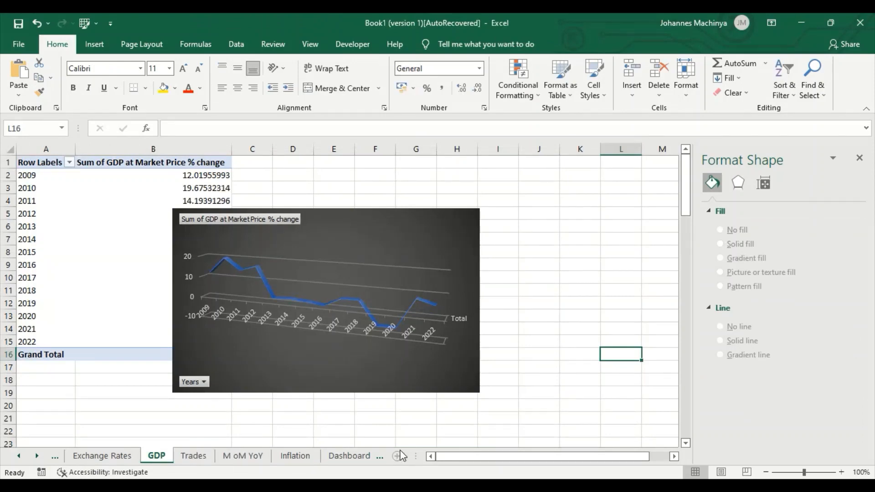
left_click(374, 458)
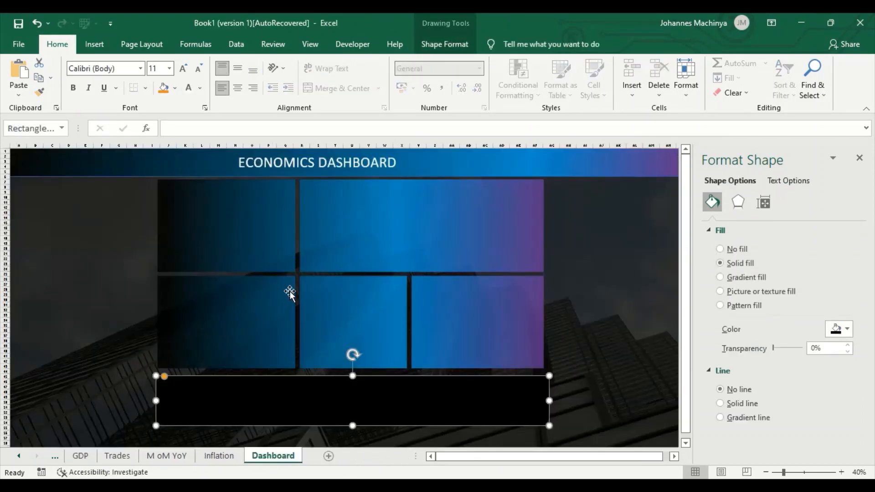
left_click(250, 229)
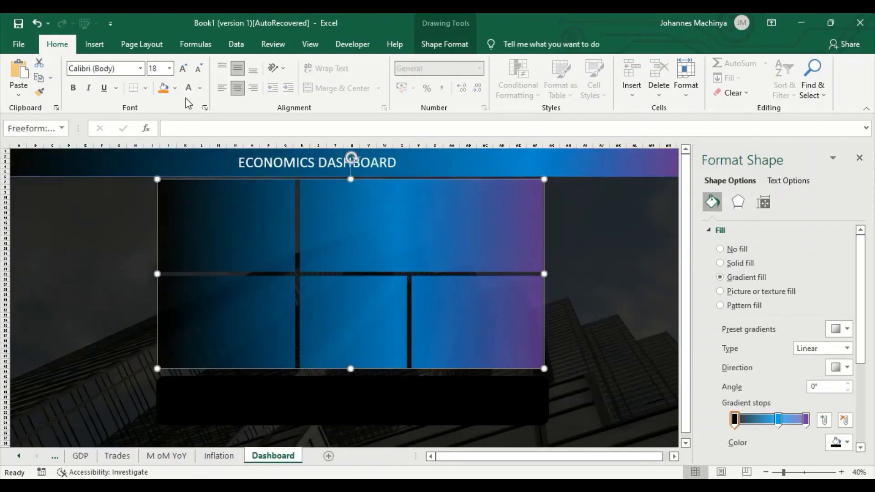
left_click(101, 50)
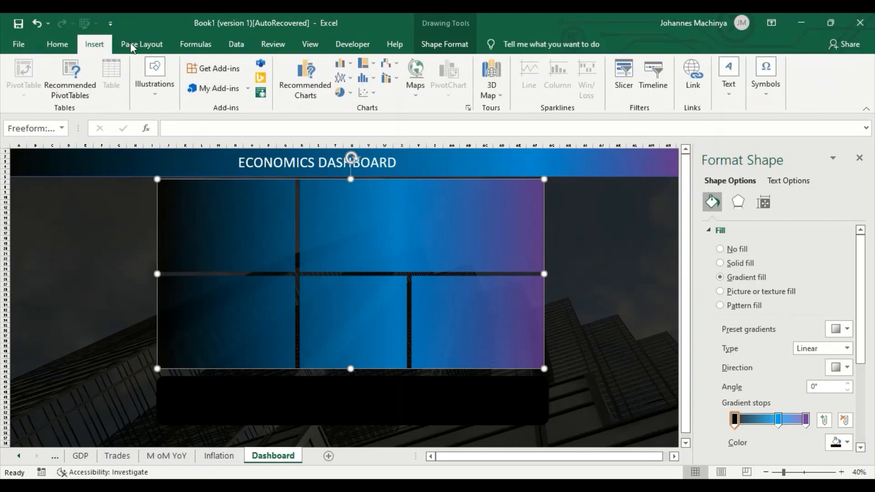
left_click(155, 78)
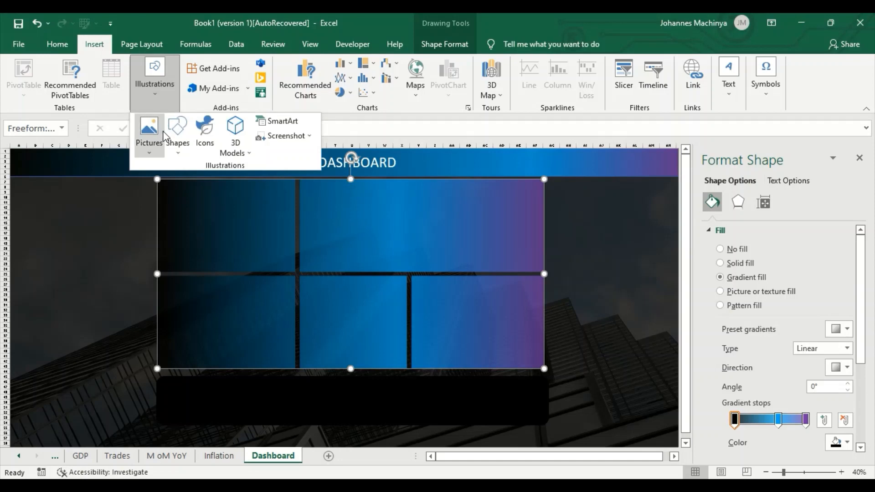
left_click(188, 139)
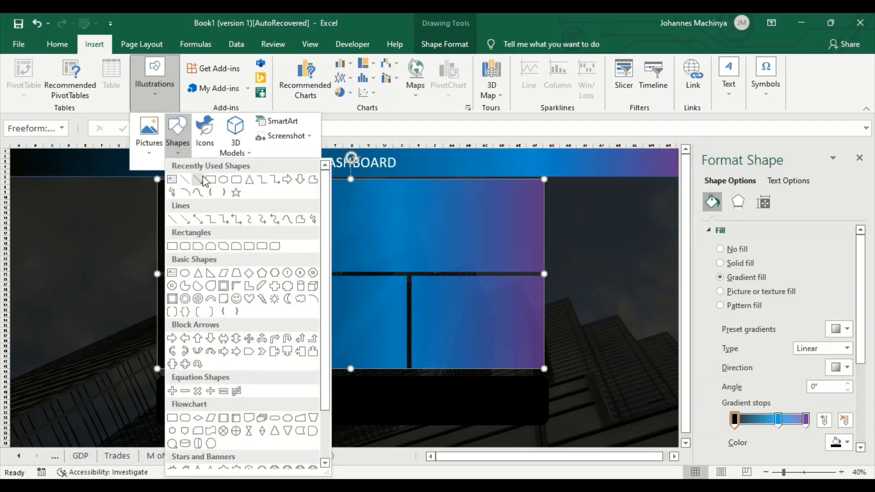
left_click(223, 180)
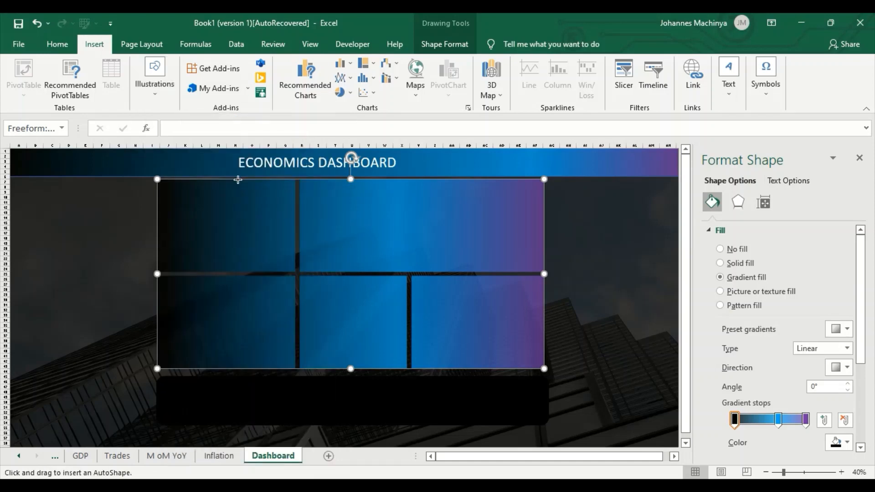
left_click_drag(172, 185, 207, 184)
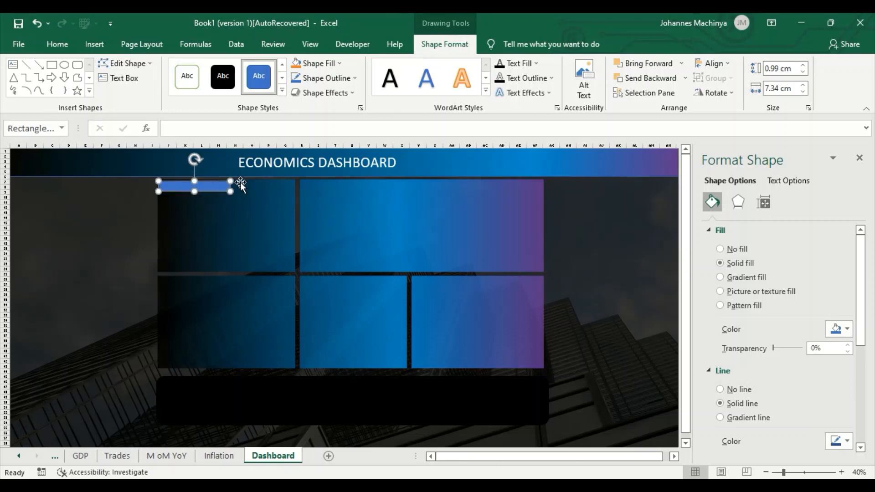
Copy the ECONOMICS DASHBOARD title text box and paste the duplicate onto the tiled panel.
left_click(281, 165)
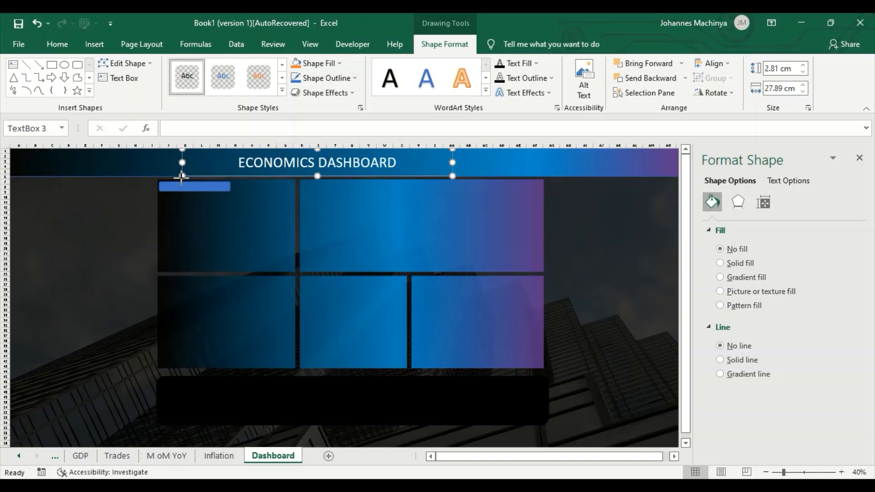
right_click(182, 177)
left_click(217, 201)
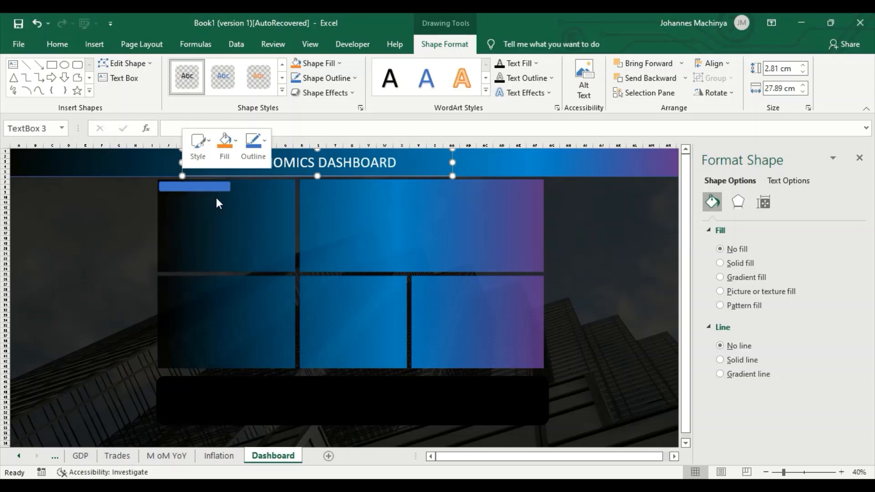
left_click(360, 215)
right_click(360, 216)
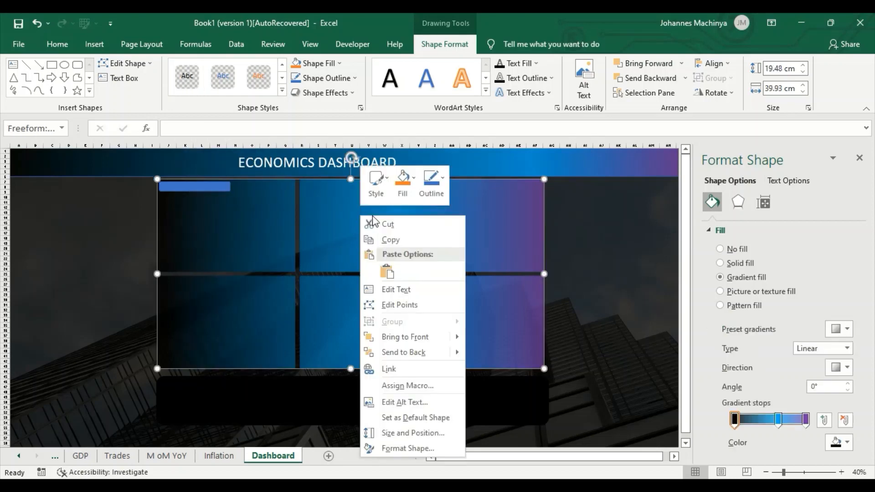
left_click(391, 272)
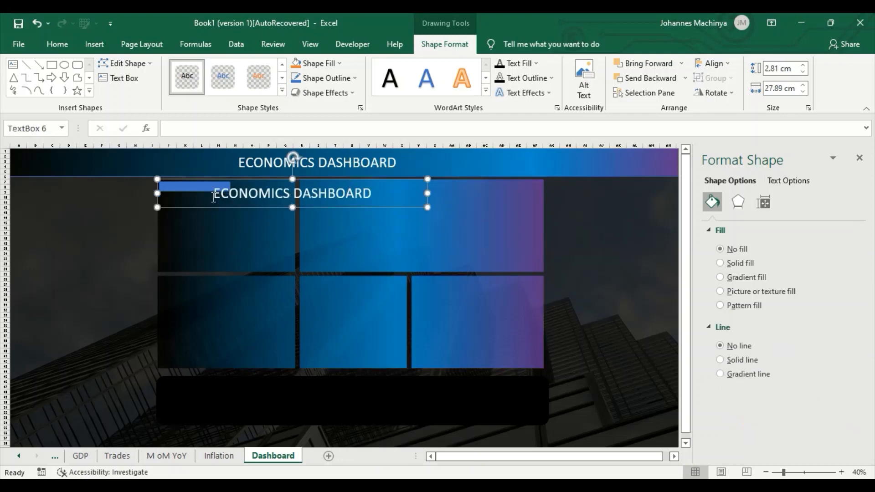
Shrink the pasted title text box to about 13.65 cm wide and 3.43 cm high, and clear its text.
left_click_drag(158, 208, 295, 213)
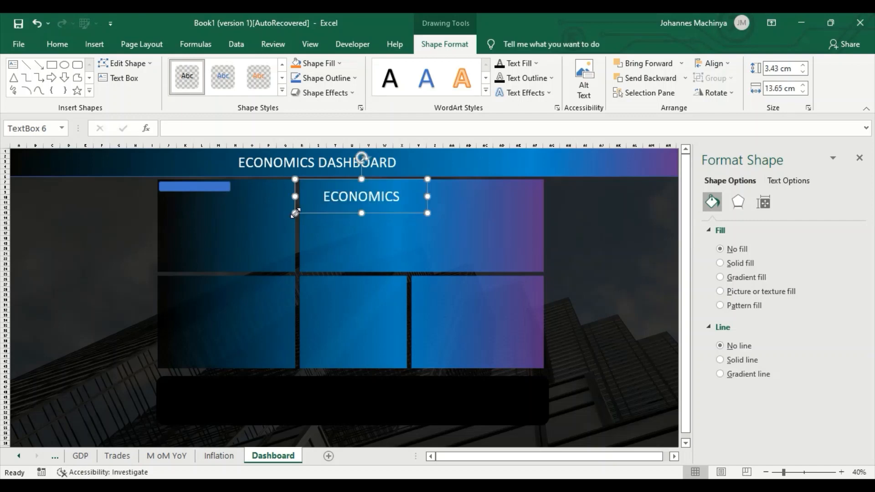
left_click(365, 205)
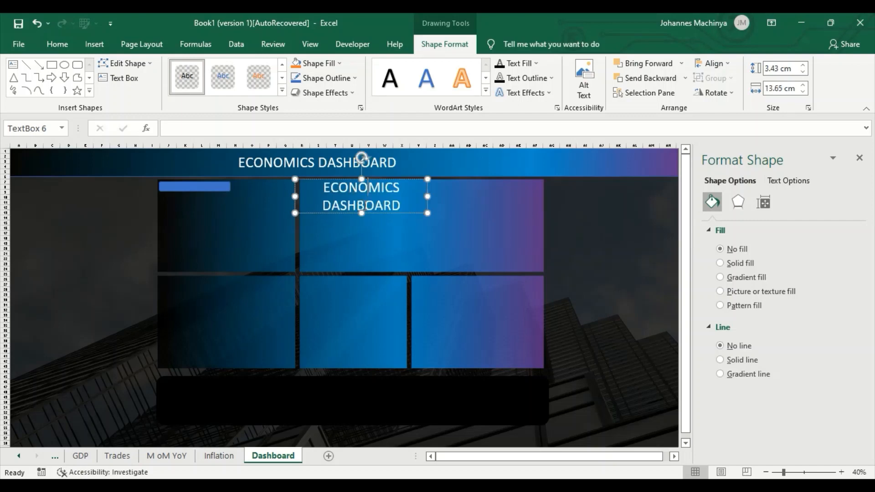
key("ctrl+a")
key("Delete")
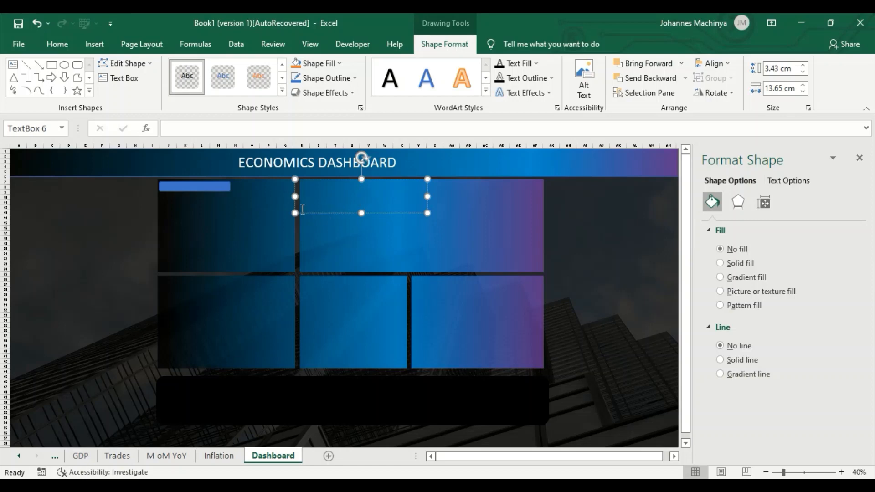
Reduce the emptied text box's font size to 12 and enter GDP as its text.
left_click(59, 43)
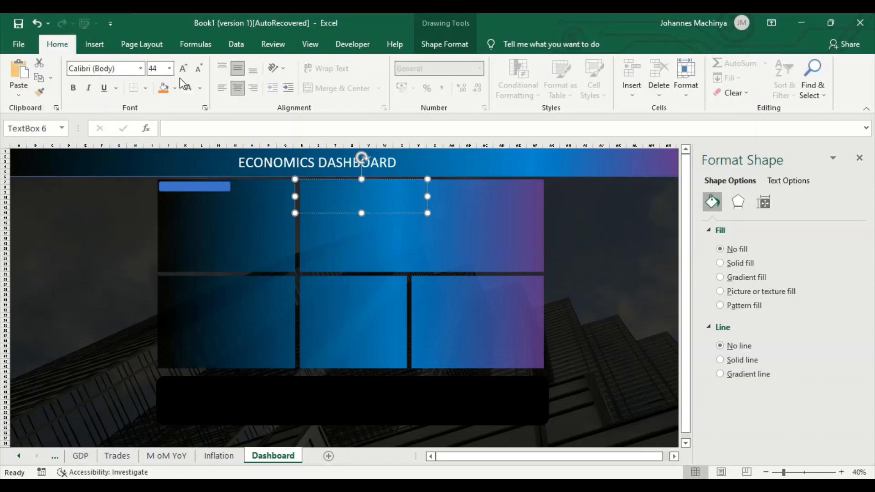
left_click(203, 68)
left_click(203, 68)
left_click(203, 69)
left_click(204, 68)
left_click(204, 68)
left_click(203, 68)
left_click(204, 69)
left_click(203, 69)
left_click(203, 68)
left_click(204, 68)
left_click(203, 69)
left_click(184, 68)
key("Caps_Lock")
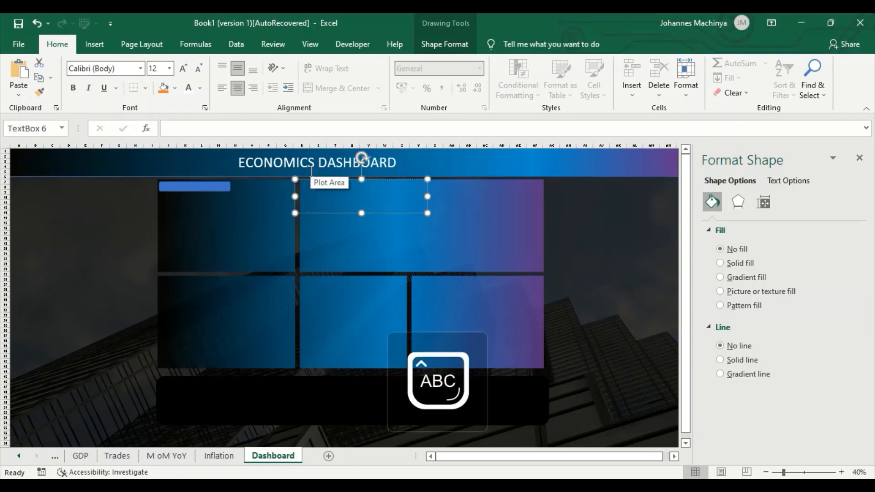
type("GDP")
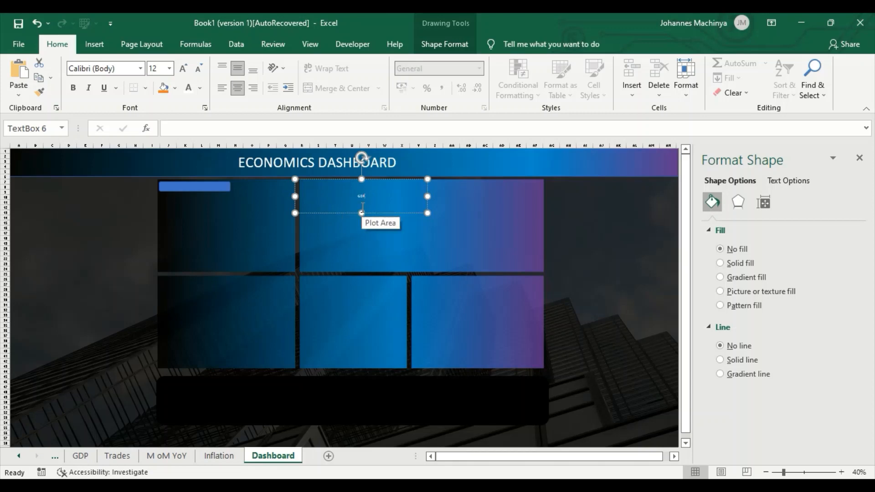
Shrink the text box around the GDP label, raise its font size to 18 and make it bold.
left_click_drag(365, 212, 363, 200)
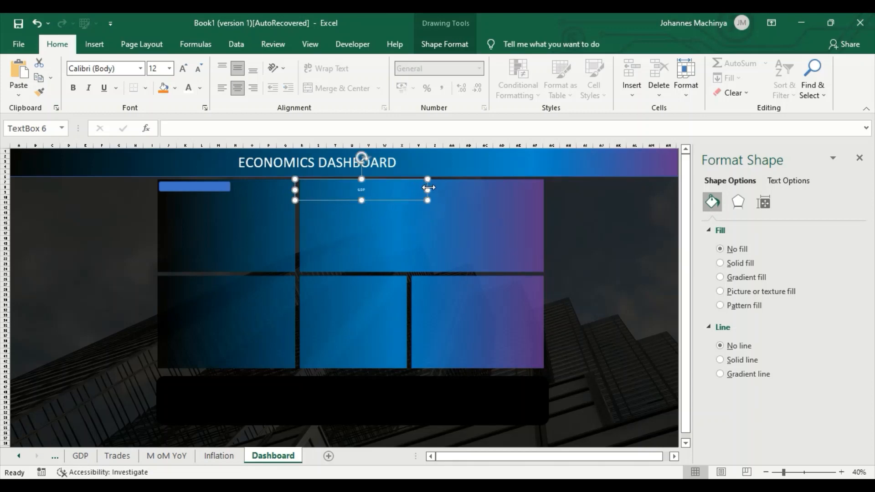
left_click_drag(428, 189, 338, 199)
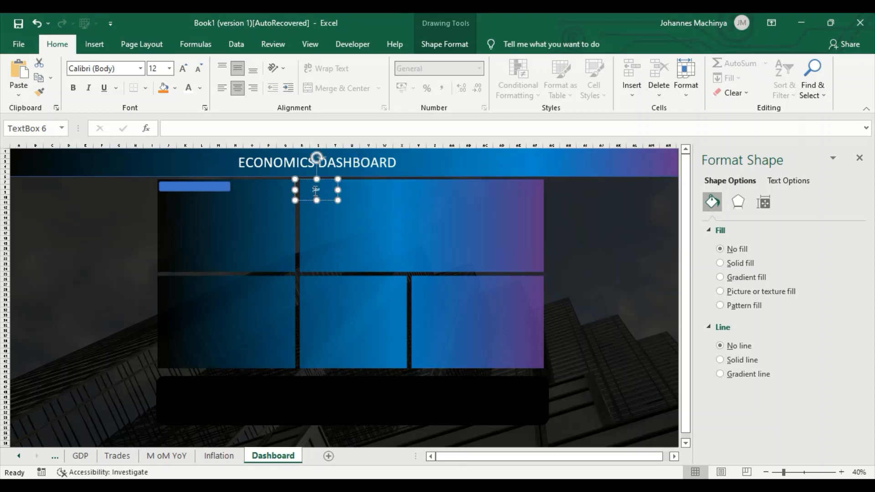
left_click(183, 69)
left_click(183, 68)
left_click_drag(317, 201, 317, 192)
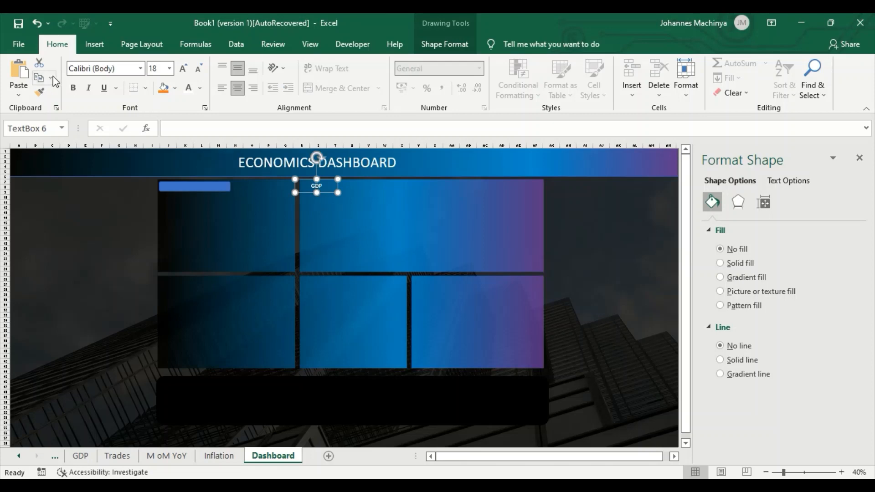
left_click(73, 88)
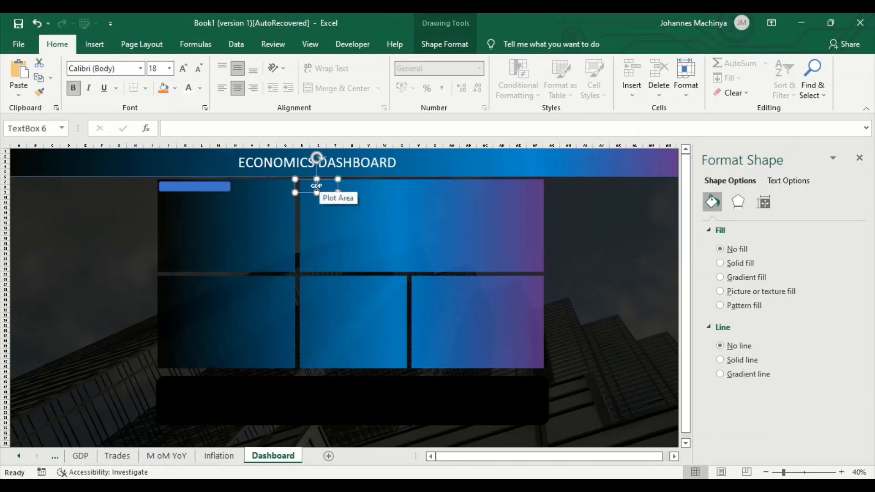
Narrow the GDP text box further and place it at the left end of the small blue bar.
left_click_drag(294, 180, 311, 180)
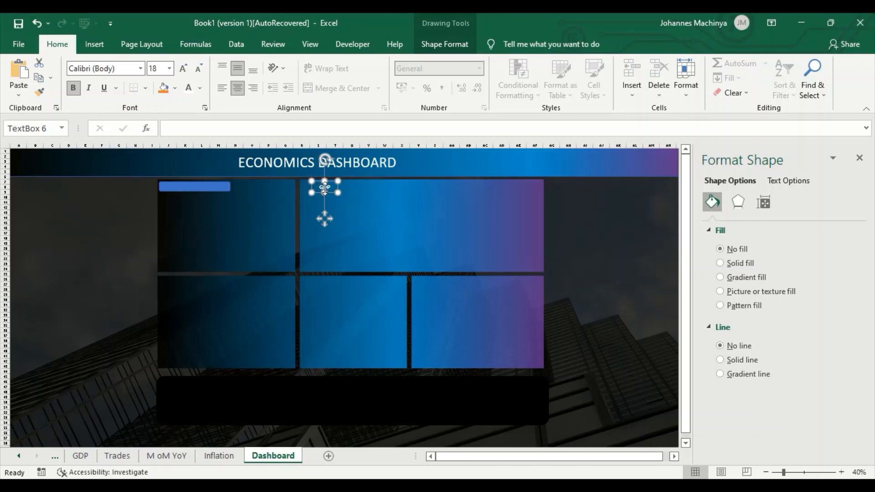
left_click_drag(311, 186, 164, 186)
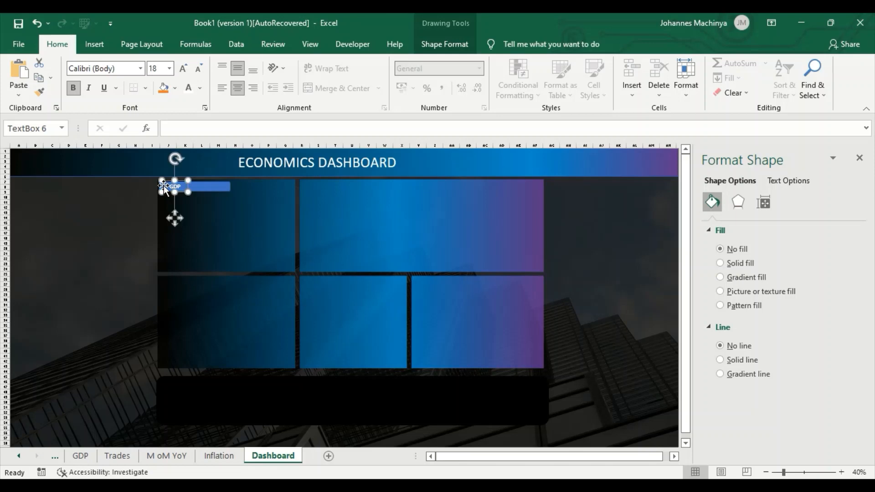
left_click(265, 197)
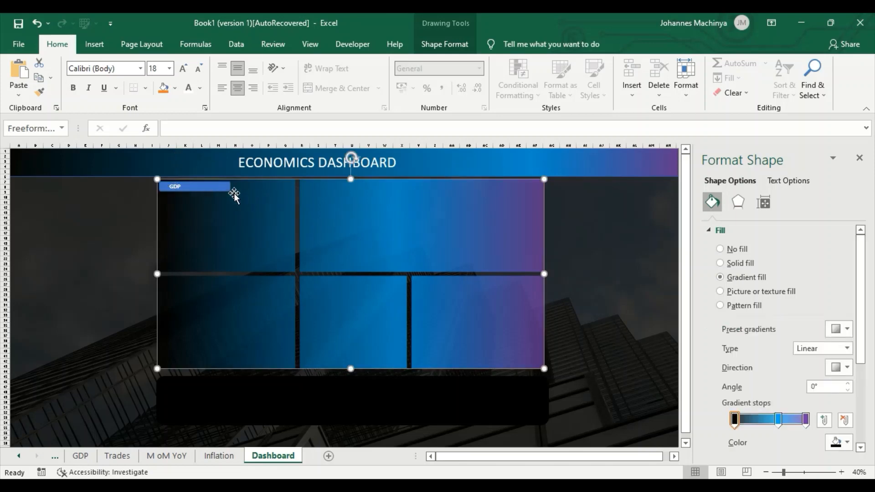
Copy the blue bar behind the GDP label and place the duplicate at the top of the lower-left tile.
left_click(215, 186)
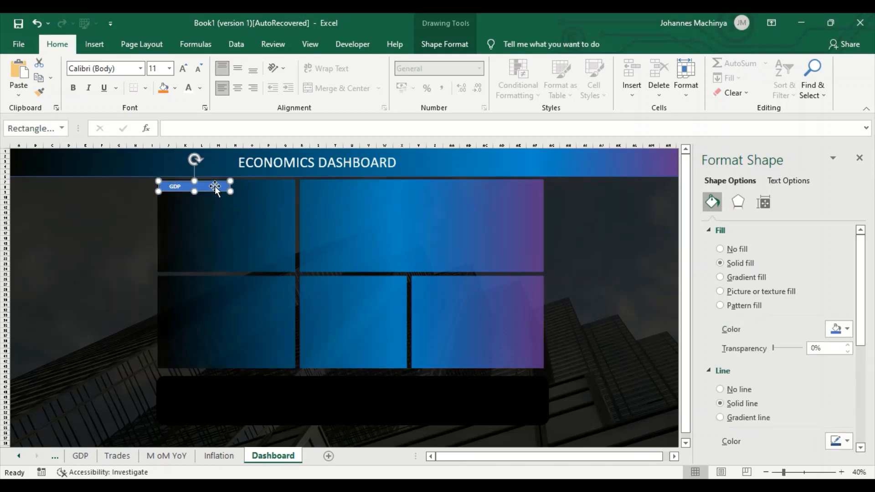
right_click(215, 186)
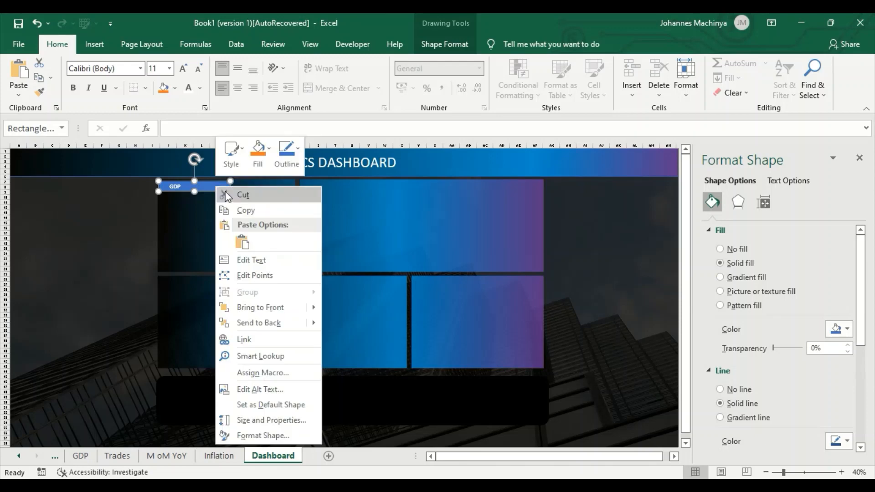
left_click(253, 208)
left_click(224, 238)
right_click(224, 238)
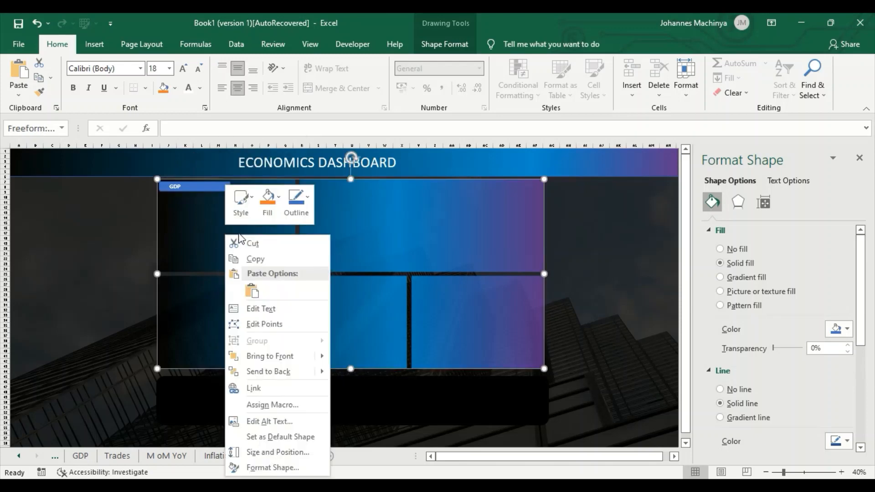
left_click(252, 289)
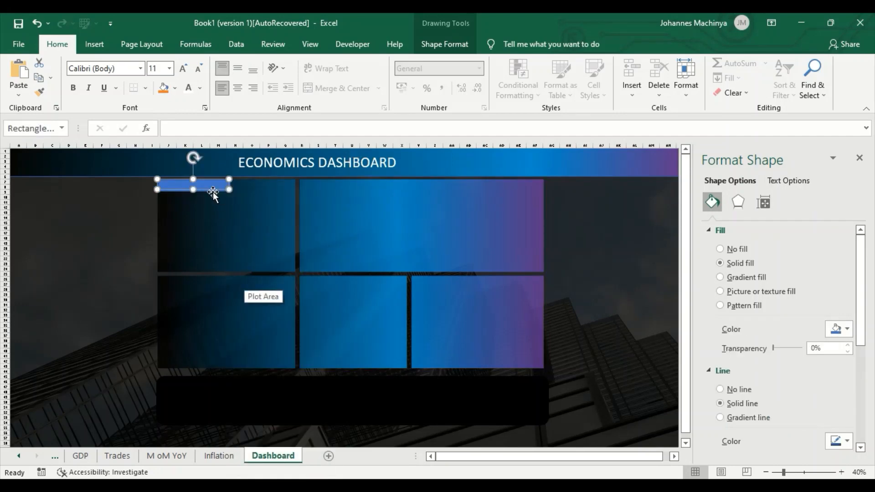
left_click_drag(213, 191, 213, 284)
Paste two more copies of the blue bar, placing one atop the lower-middle tile and one atop the lower-right tile.
right_click(214, 285)
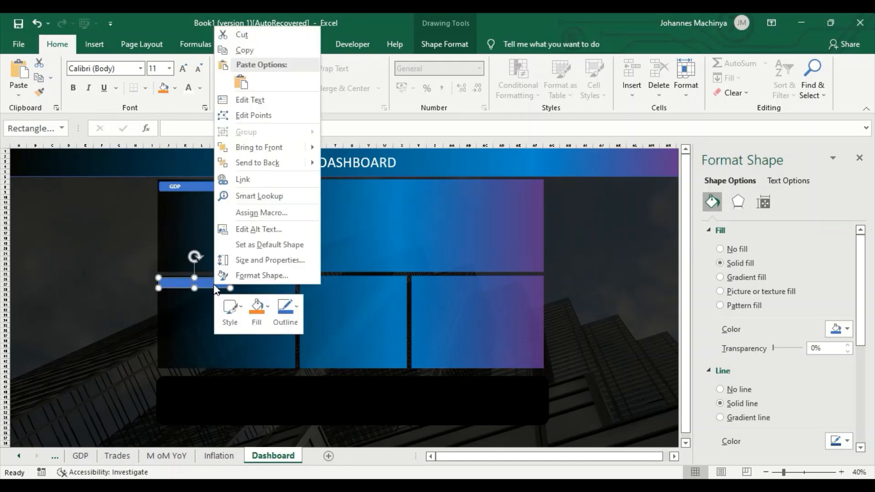
left_click(242, 82)
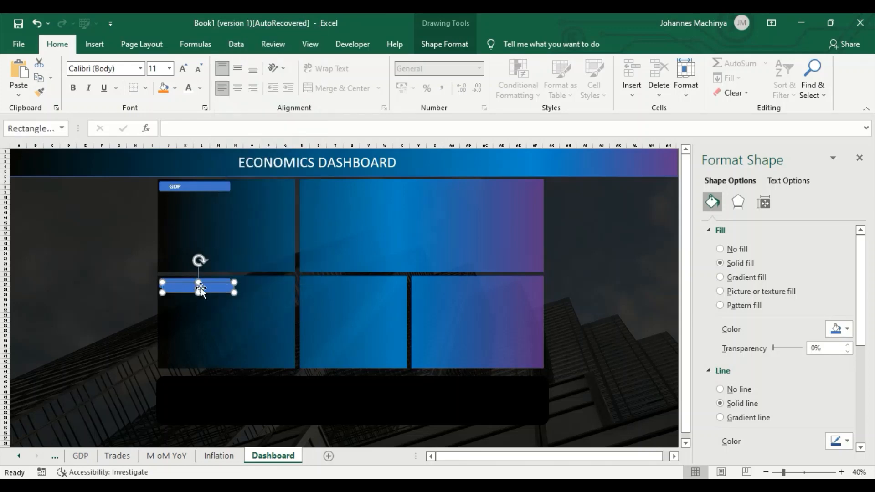
left_click_drag(201, 286, 338, 279)
right_click(338, 279)
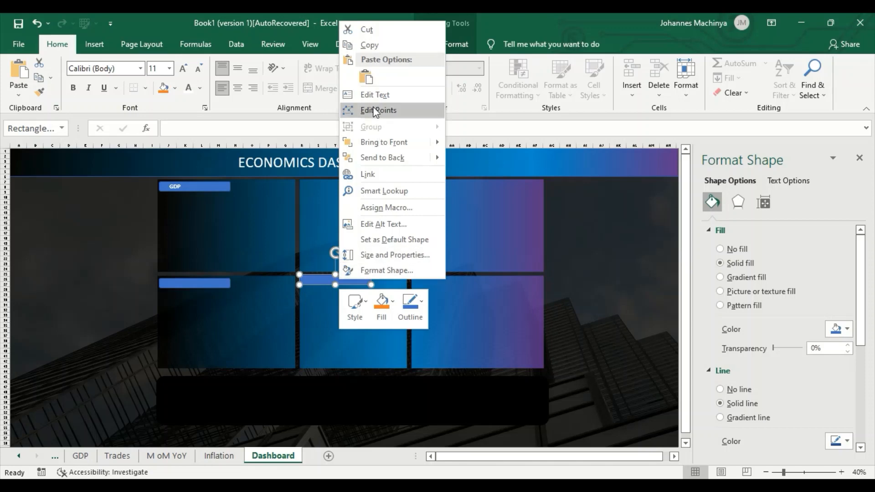
left_click(368, 76)
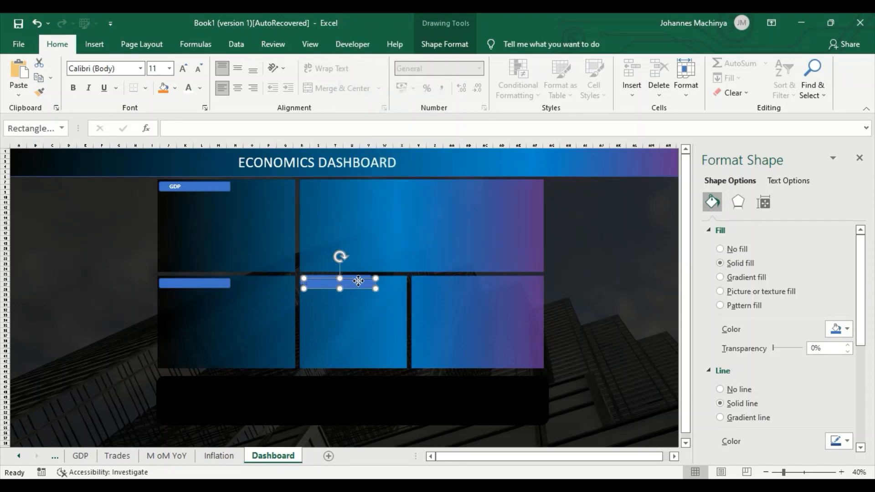
left_click_drag(350, 284, 458, 278)
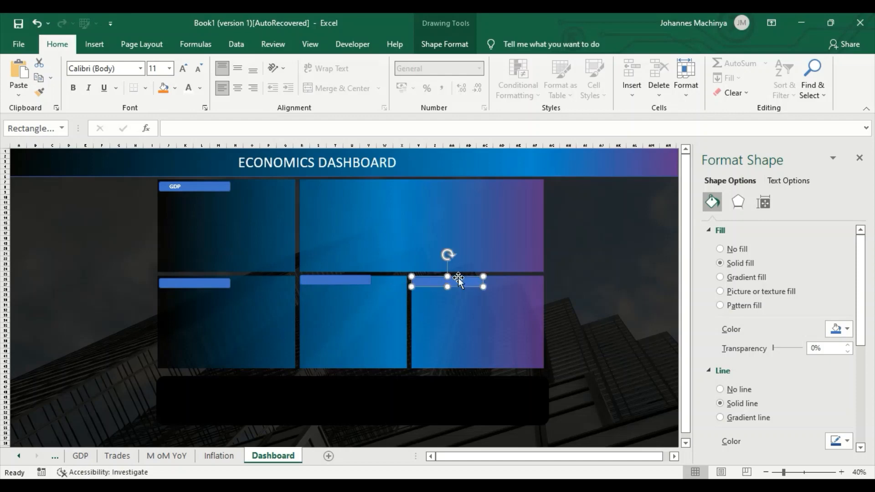
Paste another copy of the blue bar and place it at the top of the upper-right tile.
left_click(387, 232)
right_click(387, 232)
left_click(414, 287)
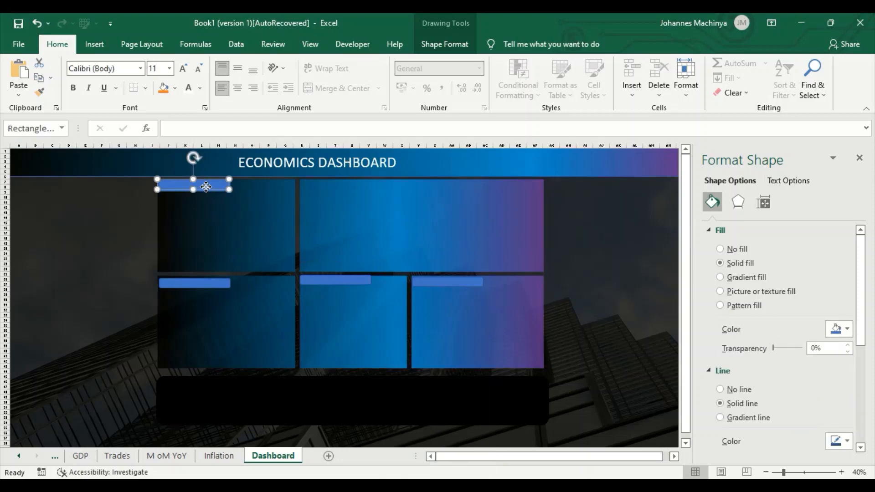
left_click_drag(206, 187, 349, 189)
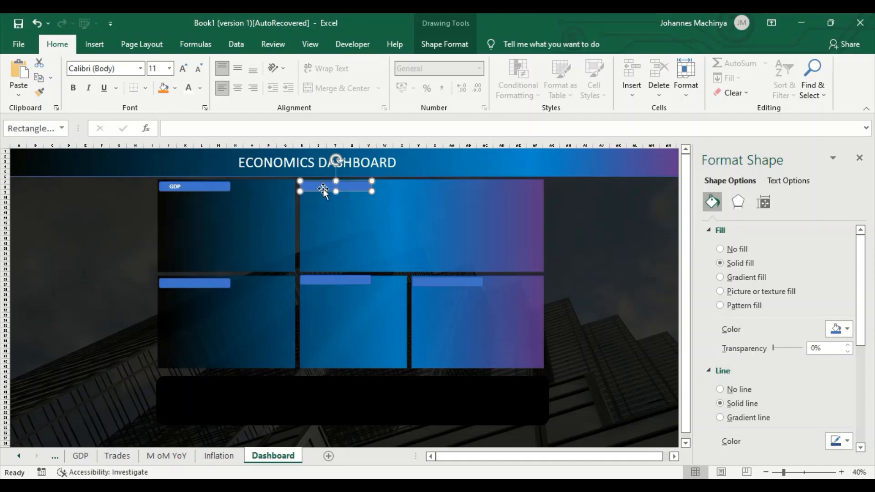
Copy the GDP text box and place the duplicate on the blue bar of the lower-left tile.
left_click(191, 186)
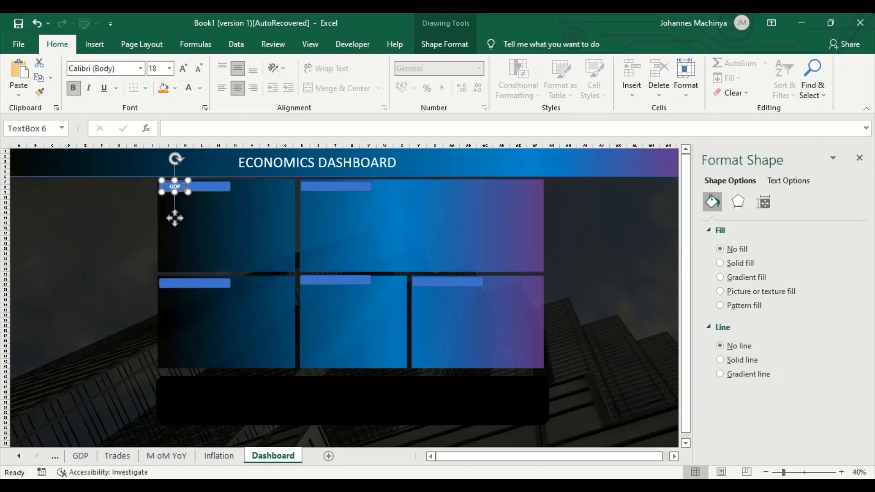
right_click(188, 190)
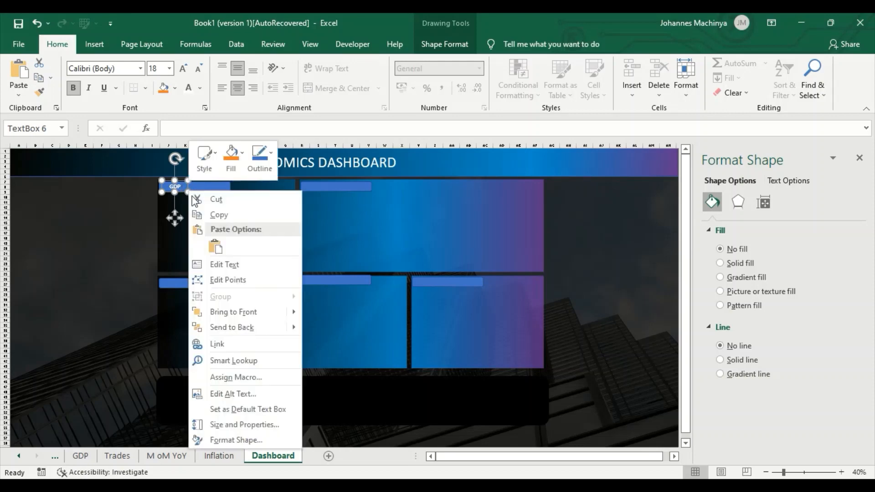
left_click(227, 216)
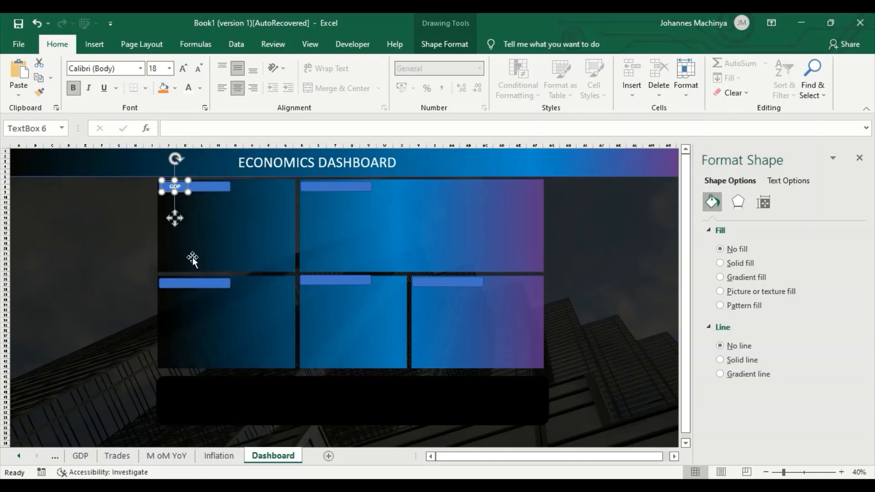
left_click(212, 267)
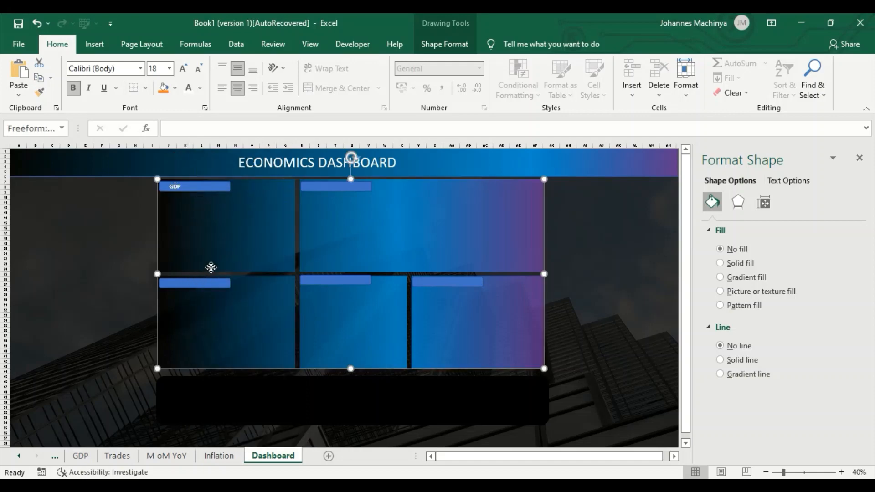
right_click(212, 267)
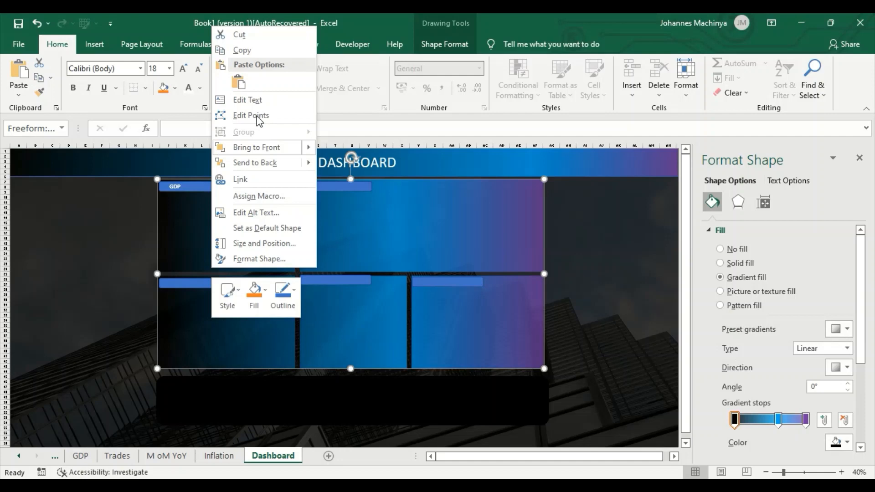
left_click(239, 82)
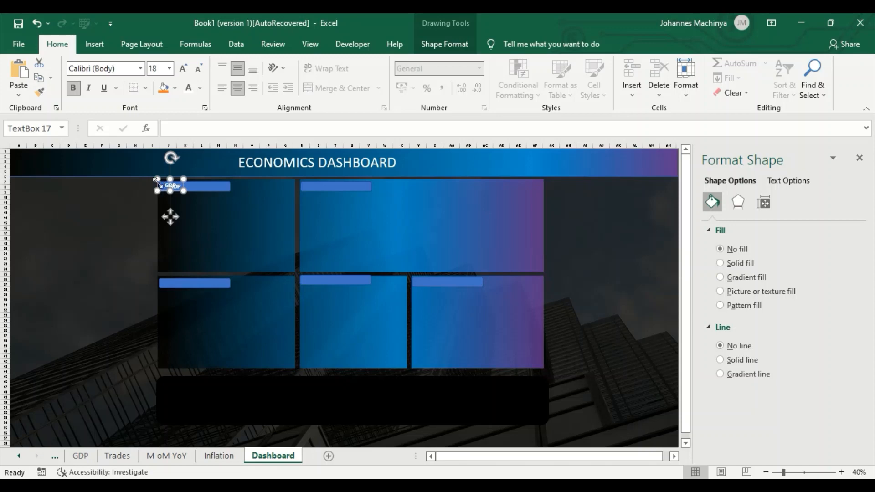
left_click_drag(157, 190, 155, 283)
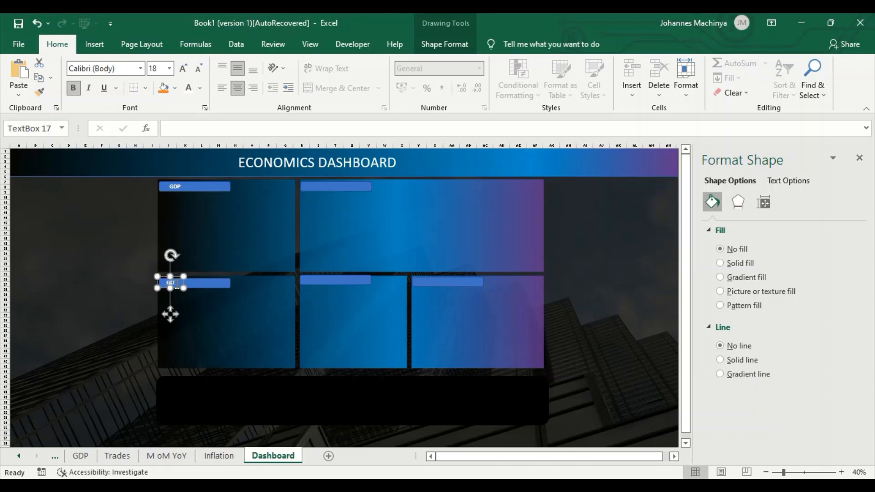
Replace the duplicated label's text on the lower-left bar with Trade.
key("Caps_Lock")
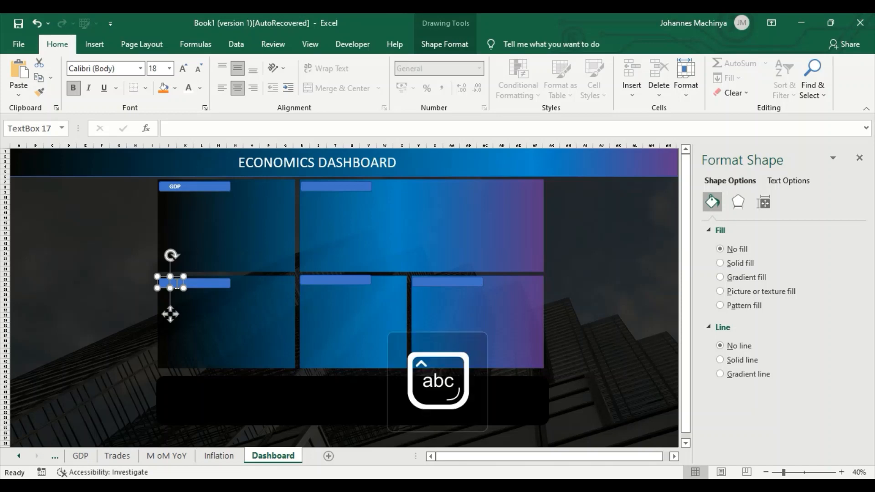
key("Caps_Lock")
key("Caps_Lock")
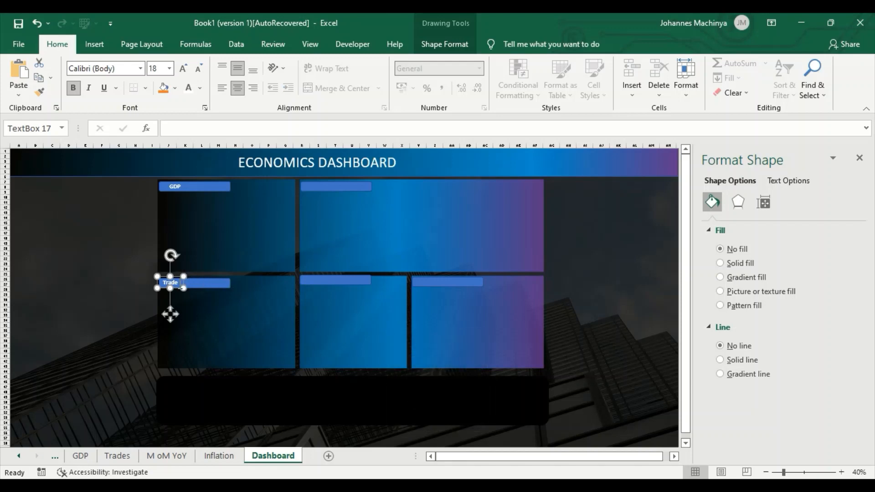
Paste another copy of the GDP text box and place it on the lower-middle tile's blue bar.
right_click(183, 283)
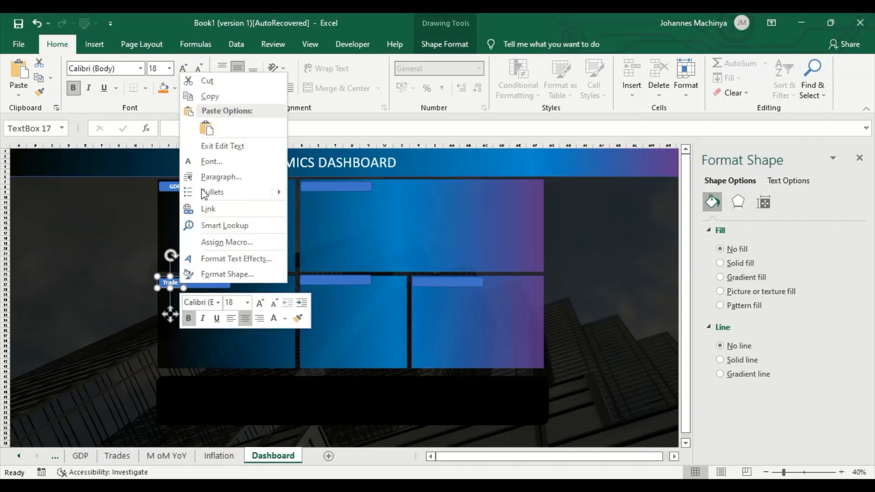
left_click(206, 128)
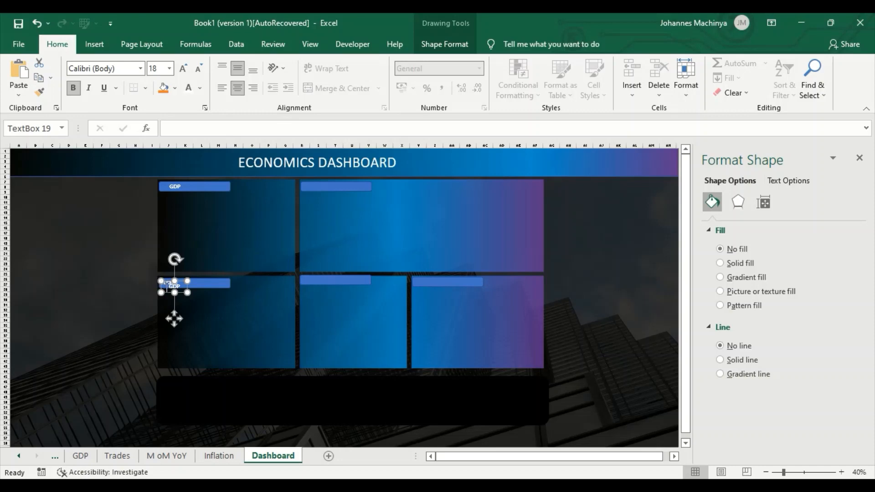
left_click_drag(162, 288, 303, 282)
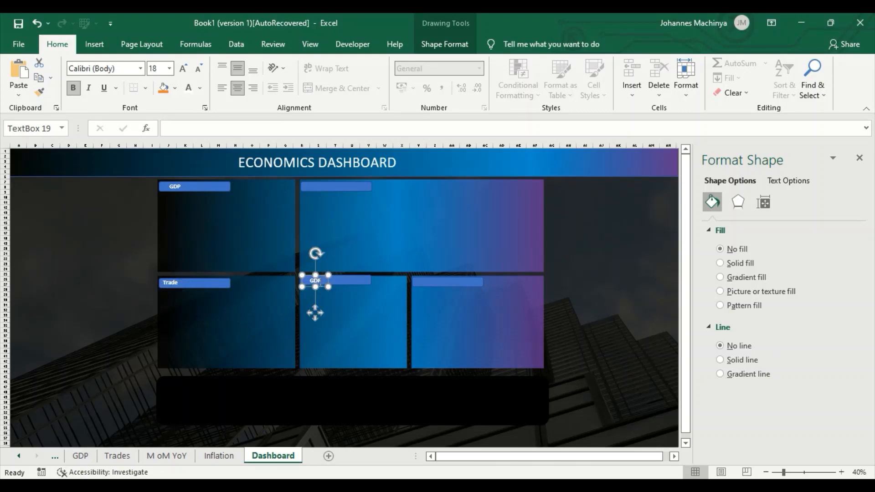
Change the lower-middle label's text to Inflation and widen its text box to fit the word.
double_click(315, 281)
key("Caps_Lock")
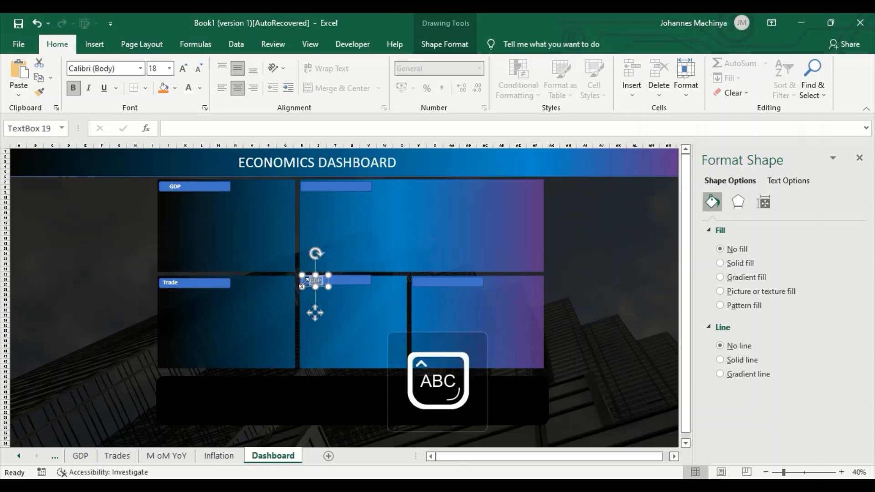
key("Delete")
key("Caps_Lock")
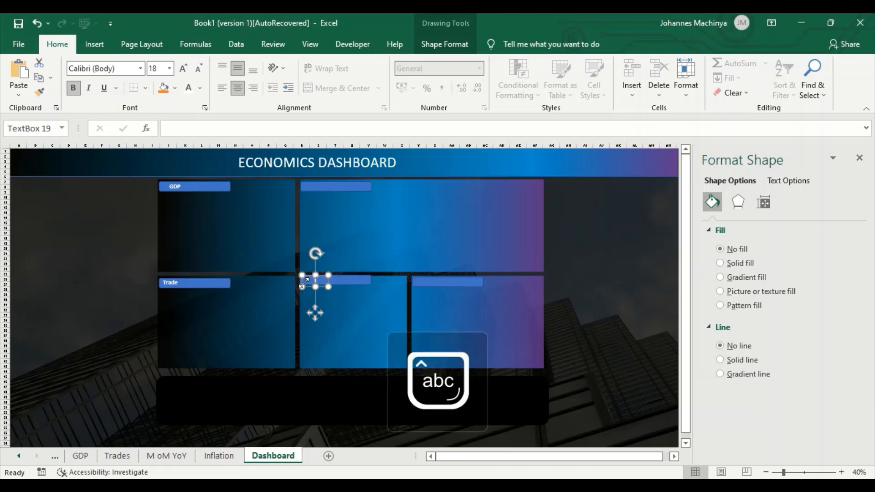
type("Infla")
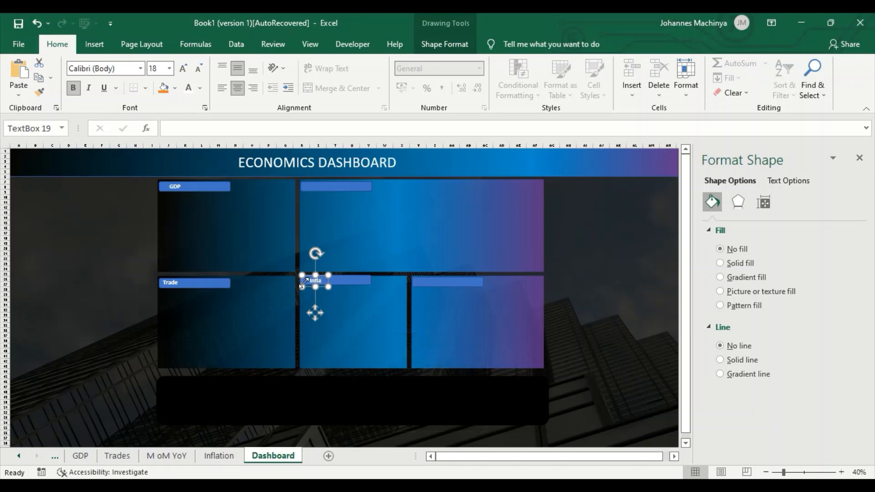
type("tion")
left_click_drag(327, 286, 338, 287)
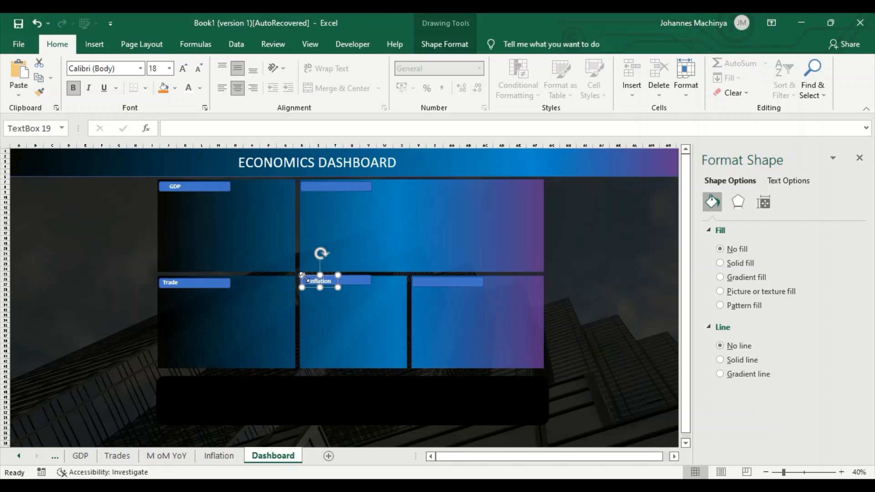
Paste the GDP text box onto the upper-right tile's bar, replace its text with "MoM n" and widen the box.
left_click(321, 184)
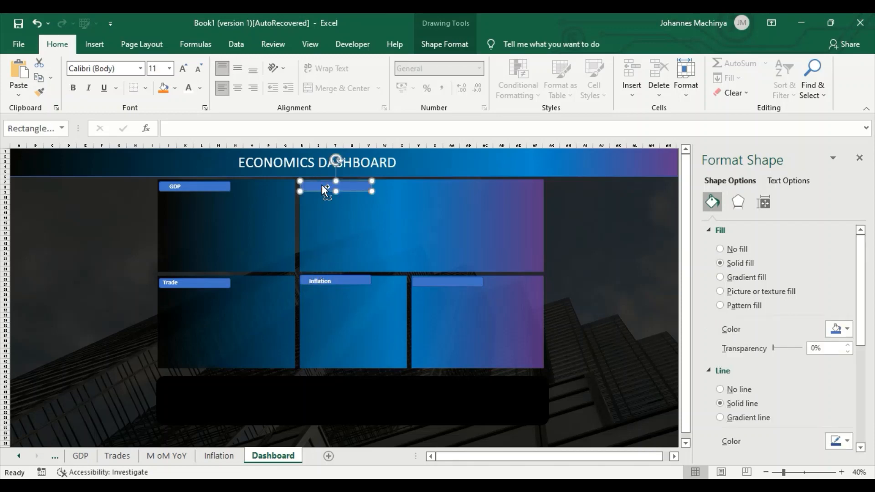
key("ctrl+v")
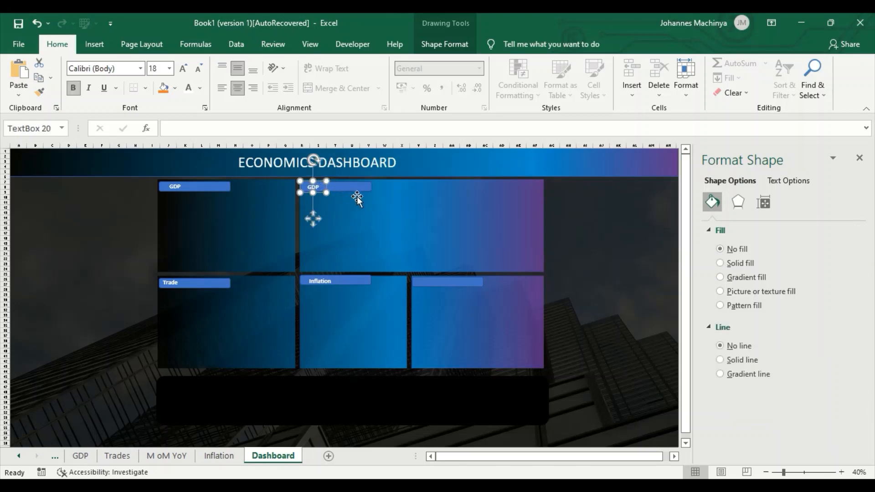
key("ctrl+a")
key("Caps_Lock")
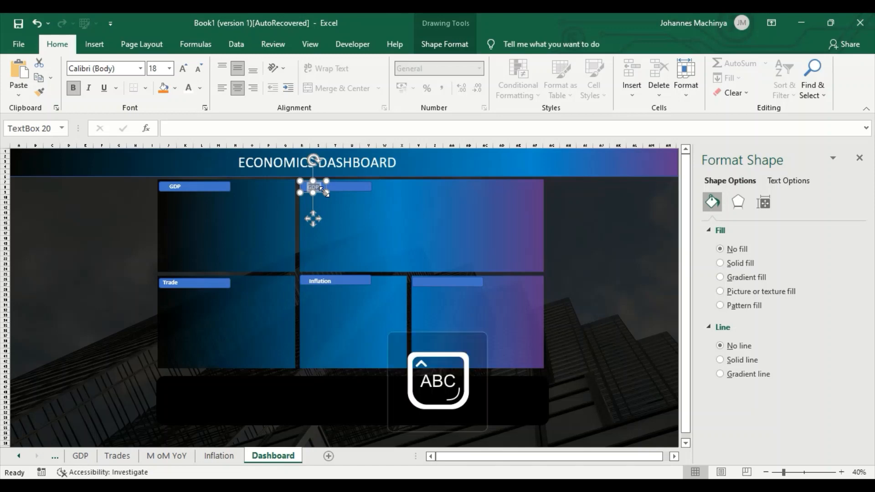
type("N")
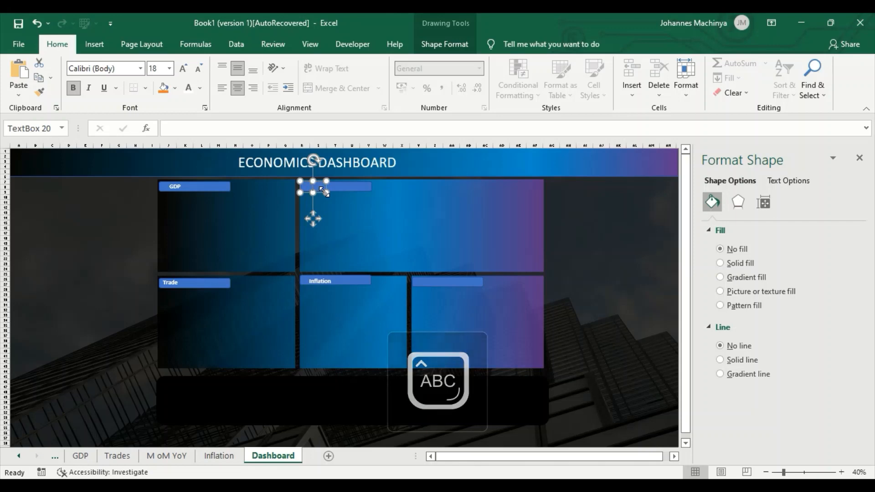
key("BackSpace")
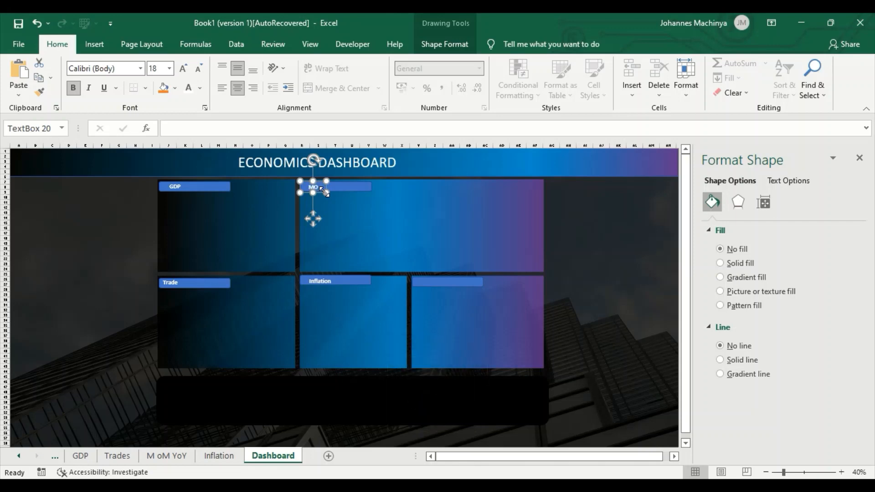
key("BackSpace")
key("Caps_Lock")
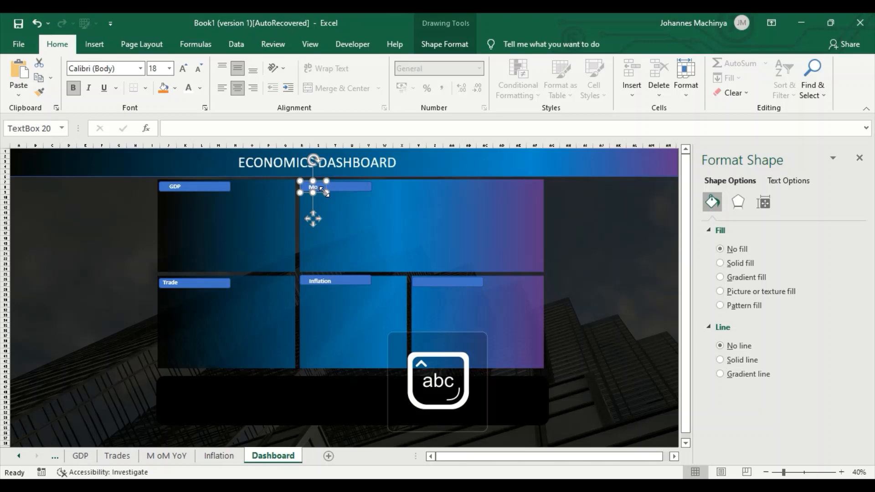
key("BackSpace")
key("Caps_Lock")
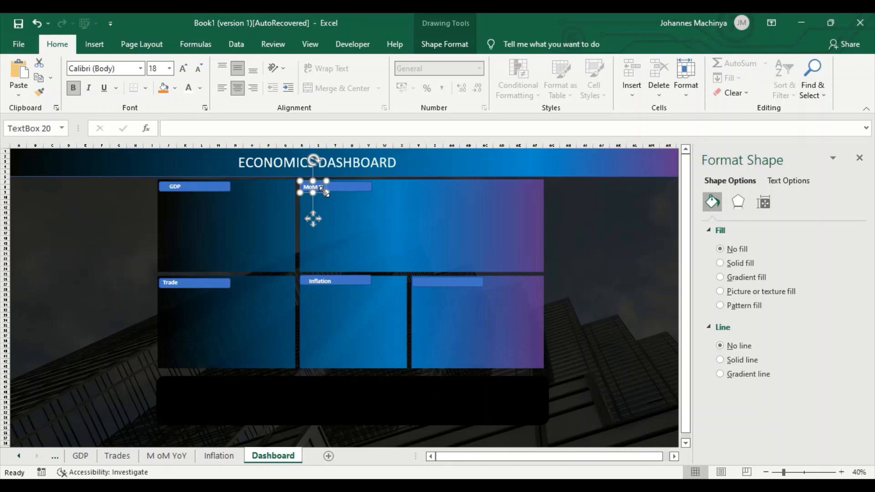
key("BackSpace")
key("Caps_Lock")
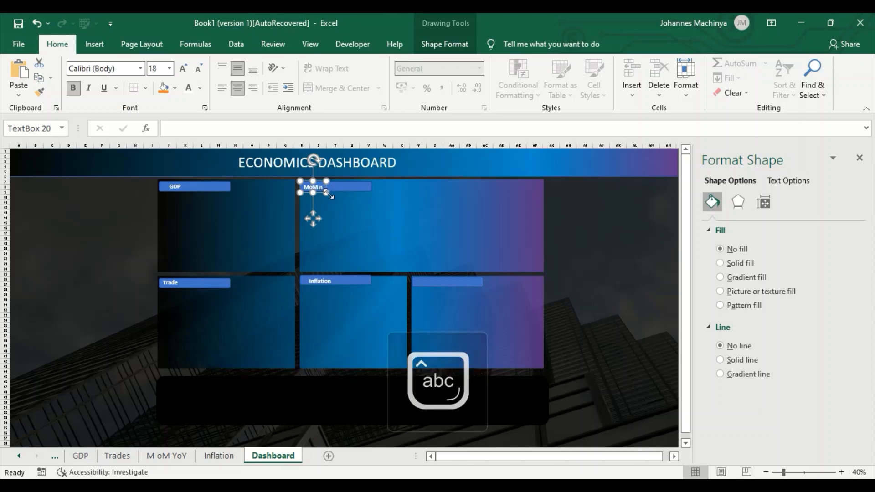
type("n")
left_click_drag(326, 193, 359, 192)
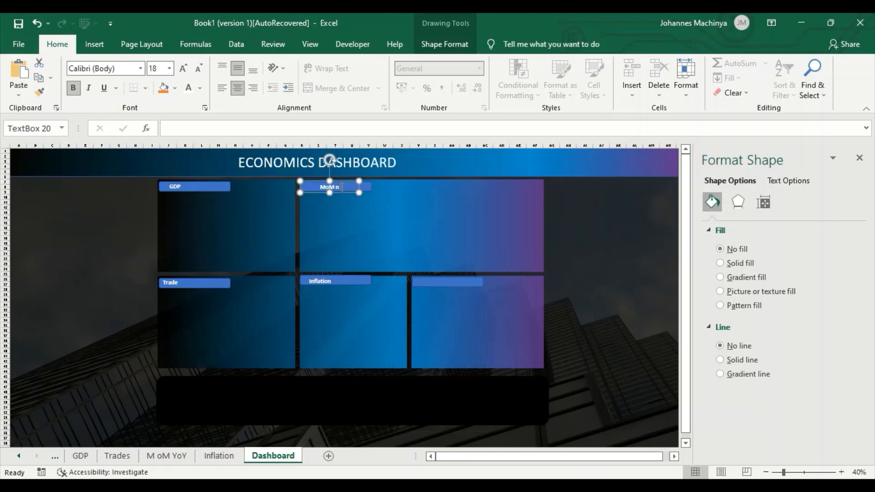
Complete the upper-right label as "MoM n YoY inflation" and widen its text box so the text fits on one line.
key("Caps_Lock")
type("Y")
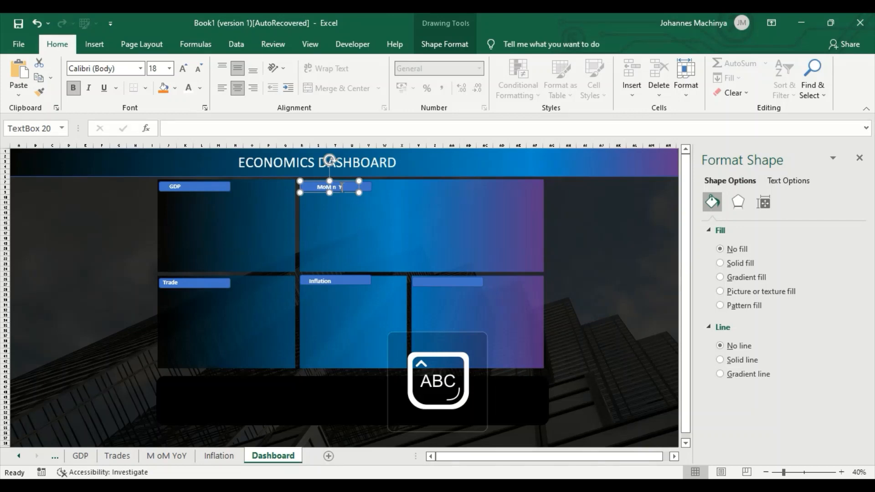
key("Caps_Lock")
type("o")
key("Caps_Lock")
type("Y")
key("Caps_Lock")
type("in")
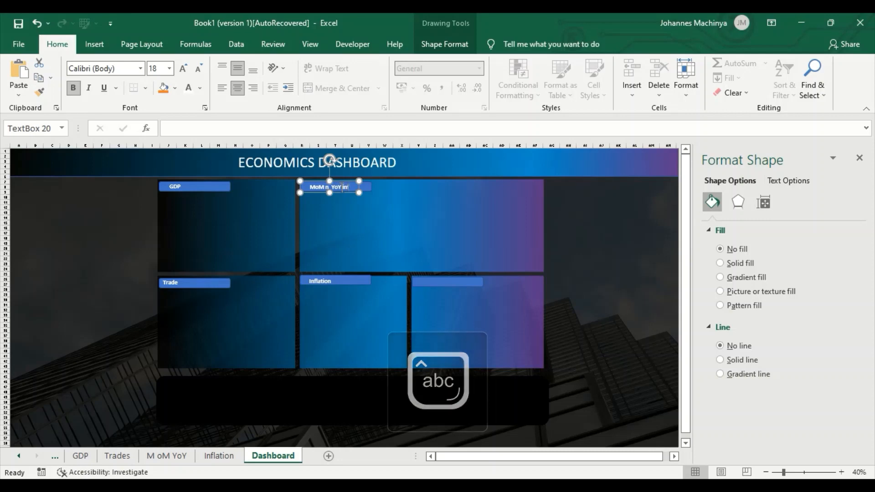
type("flation")
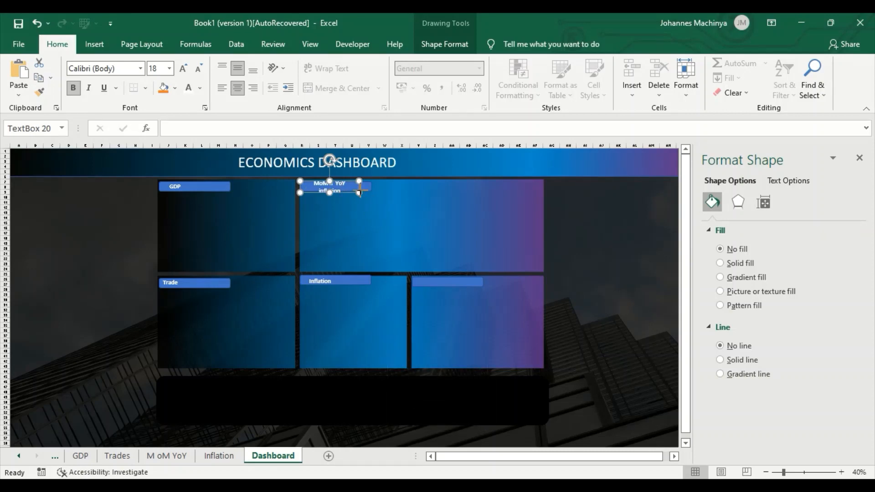
left_click_drag(362, 189, 380, 192)
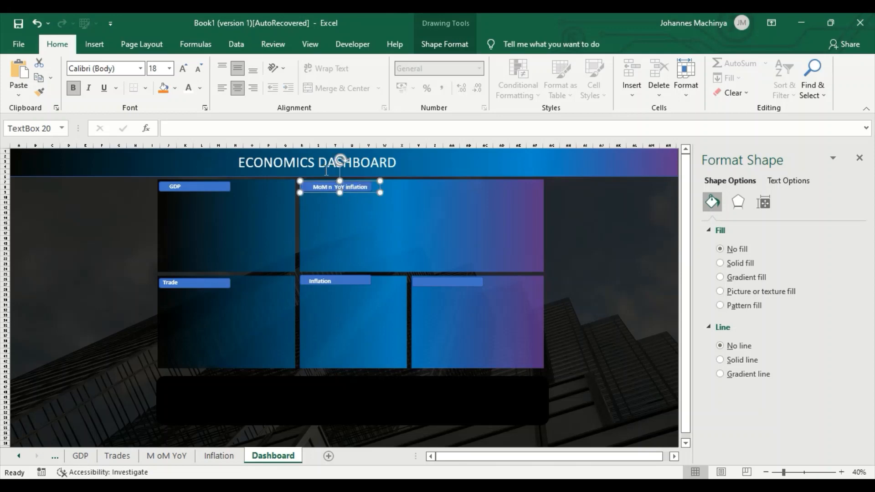
Left-align the text in the MoM n YoY inflation, Inflation and GDP label boxes.
left_click(223, 86)
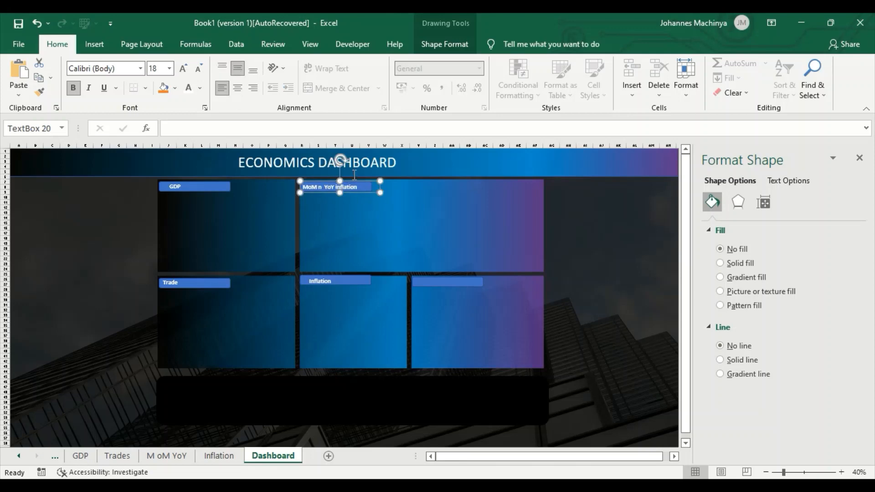
left_click(332, 283)
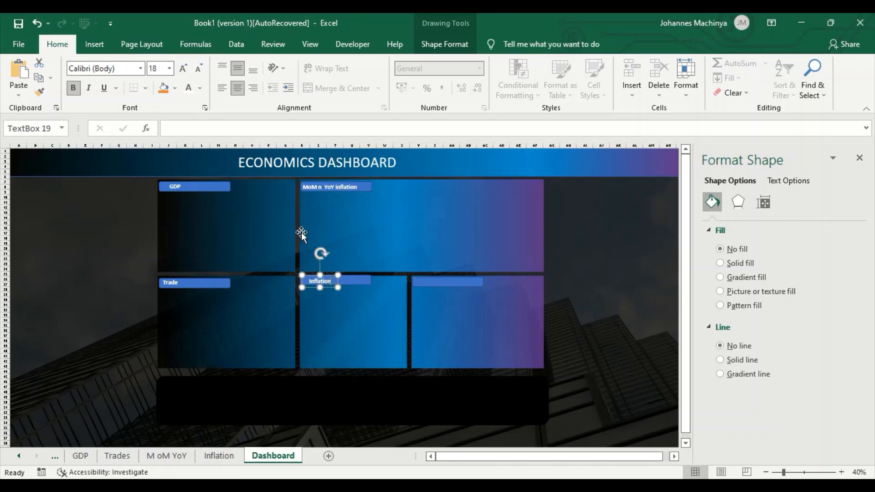
left_click(223, 86)
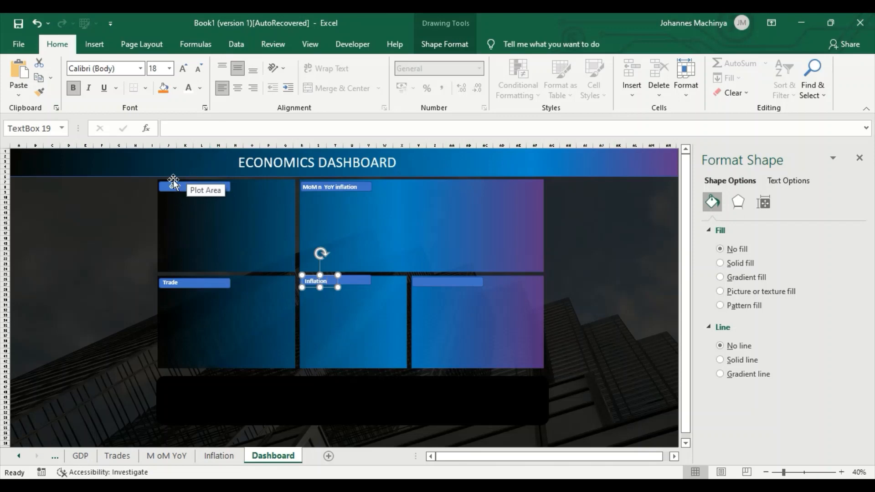
left_click(175, 185)
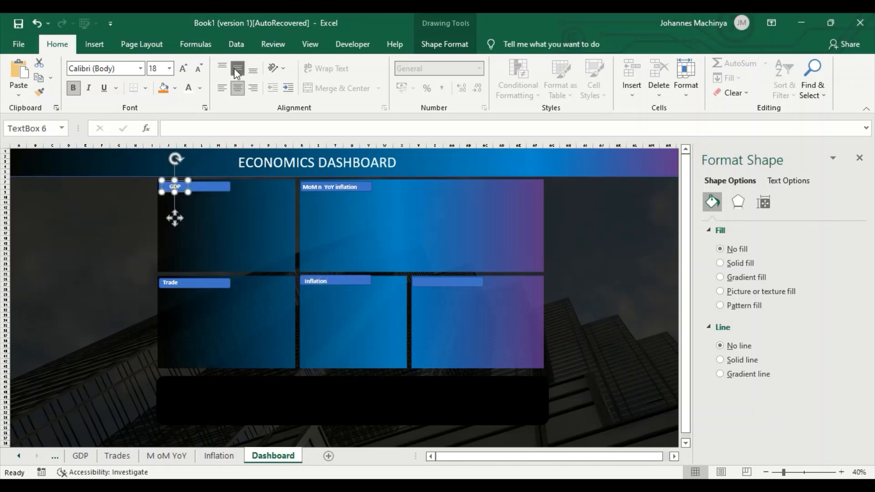
left_click(223, 87)
left_click(187, 282)
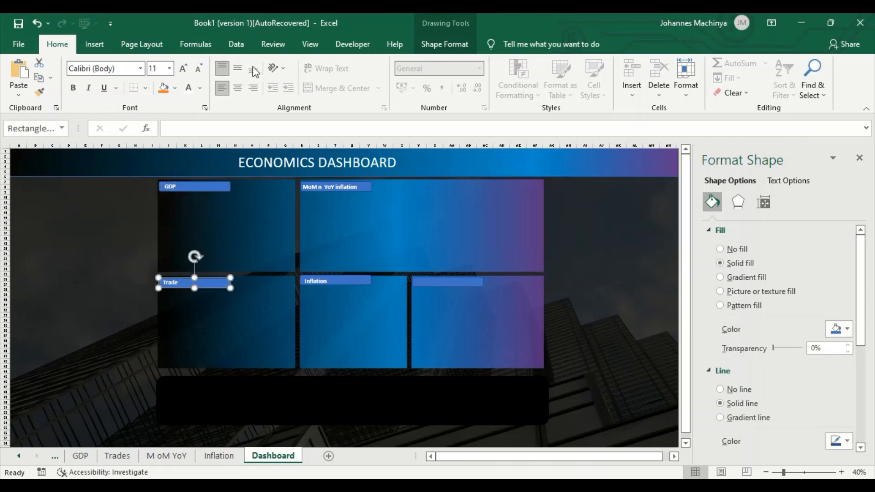
Paste the GDP text box onto the lower-right tile's blue bar and check the Exchange Rates sheet for its topic.
left_click(431, 281)
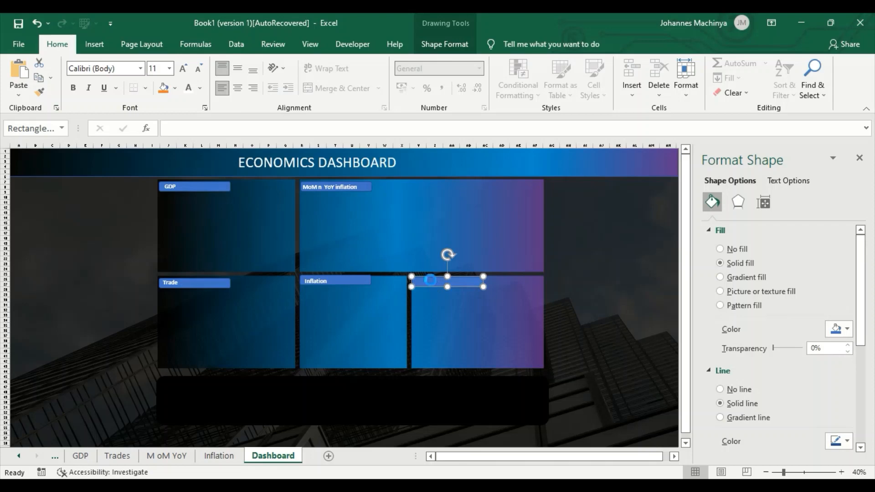
key("ctrl+v")
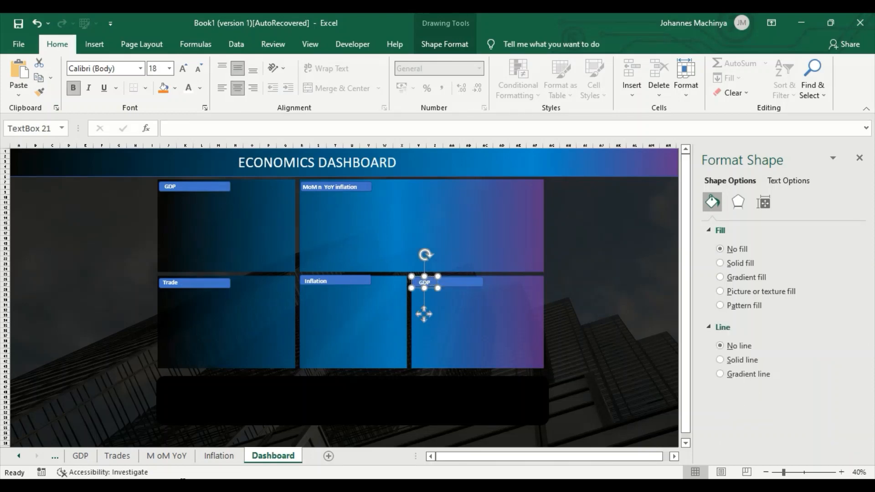
left_click(52, 457)
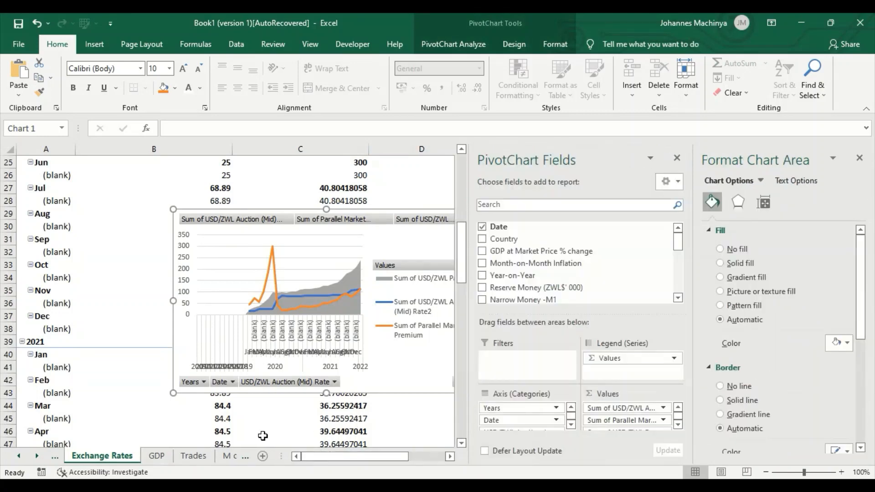
left_click(246, 458)
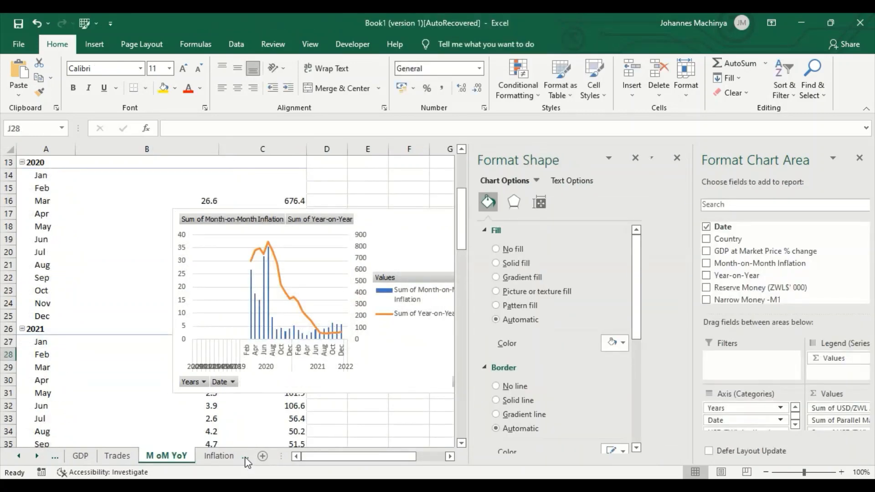
left_click(246, 458)
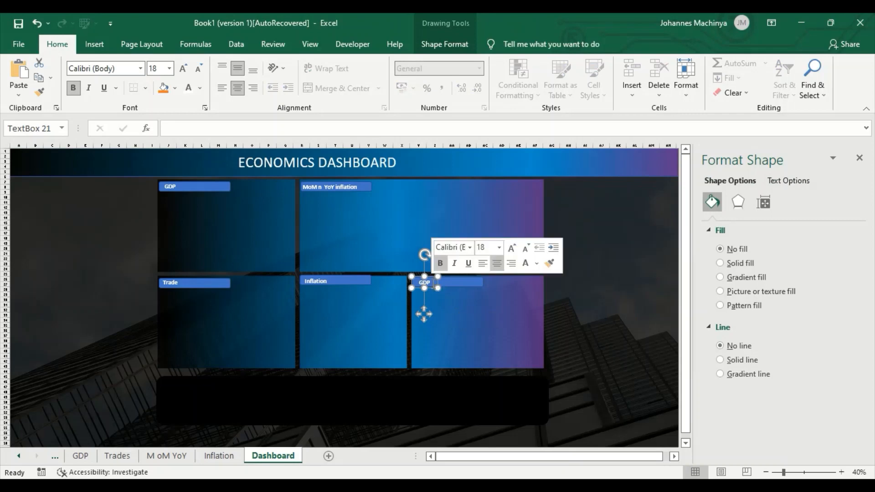
Replace the lower-right label's text with "Exchange rates", widen its text box to fit and left-align it.
double_click(432, 283)
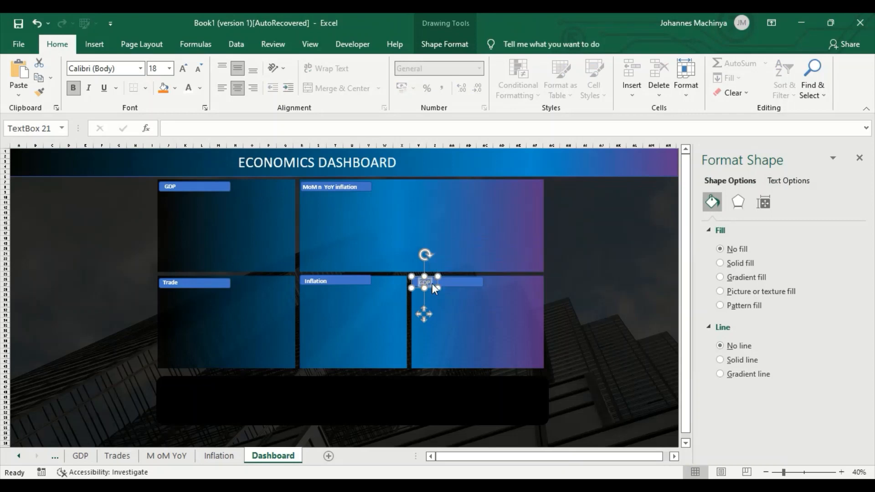
key("Caps_Lock")
type("E")
key("Caps_Lock")
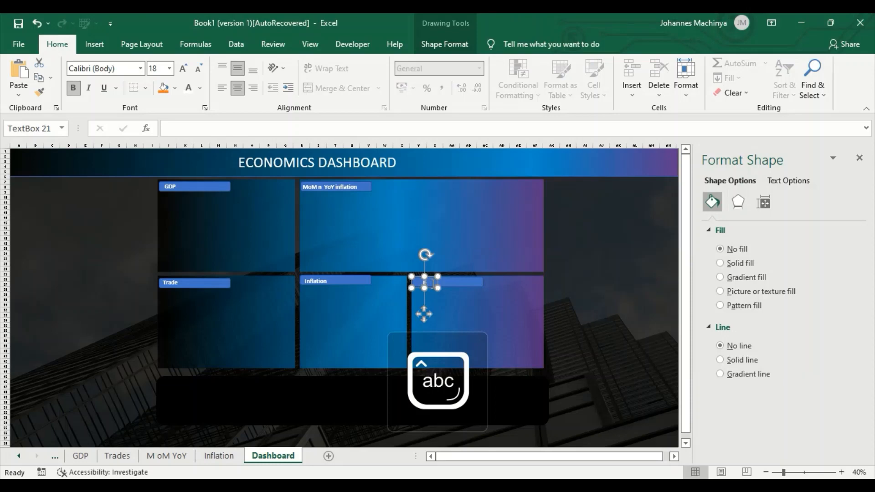
type("xch")
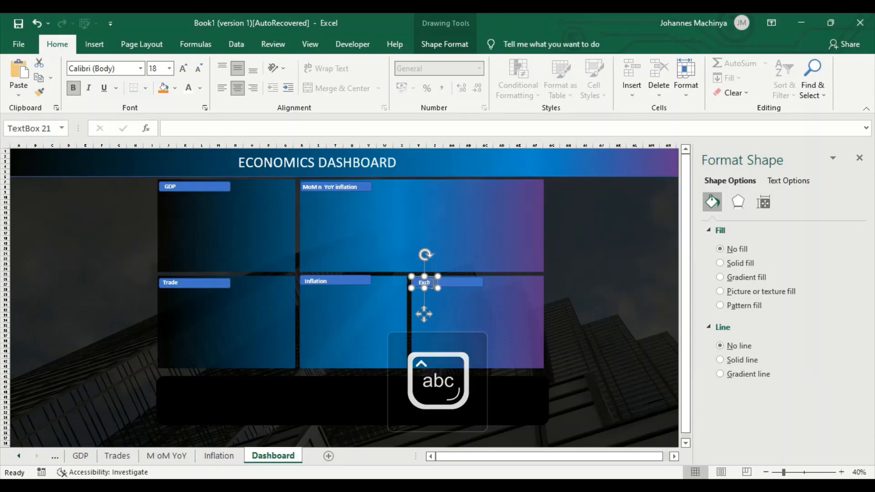
type("an")
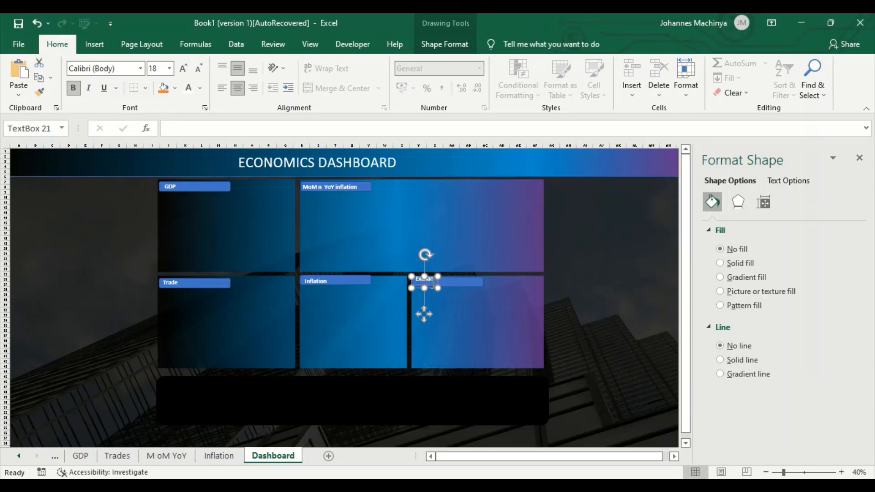
type("ge")
left_click(449, 287)
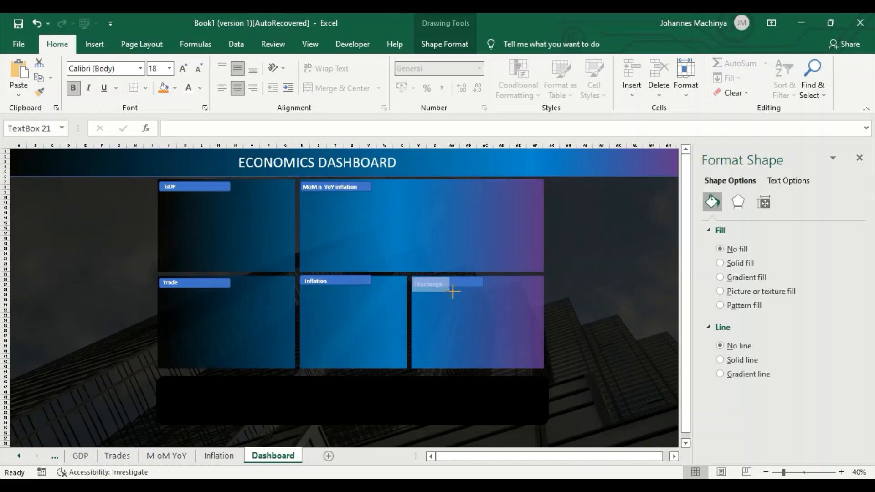
left_click(474, 286)
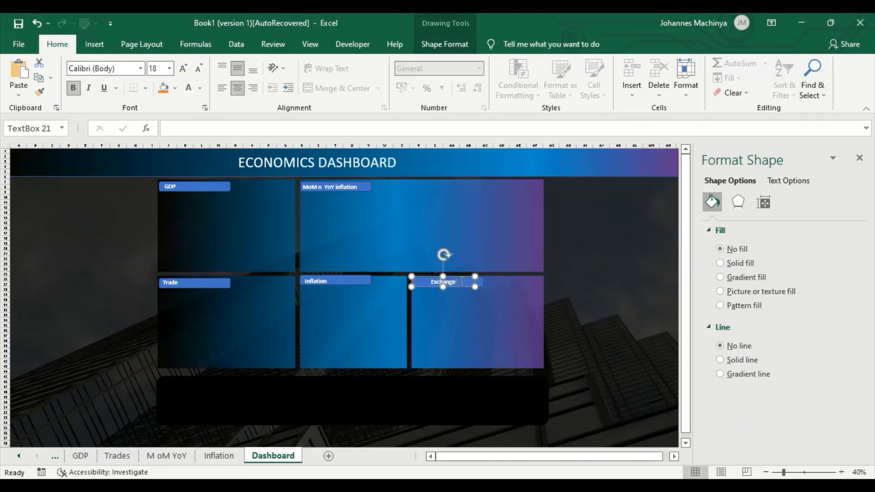
type("rates")
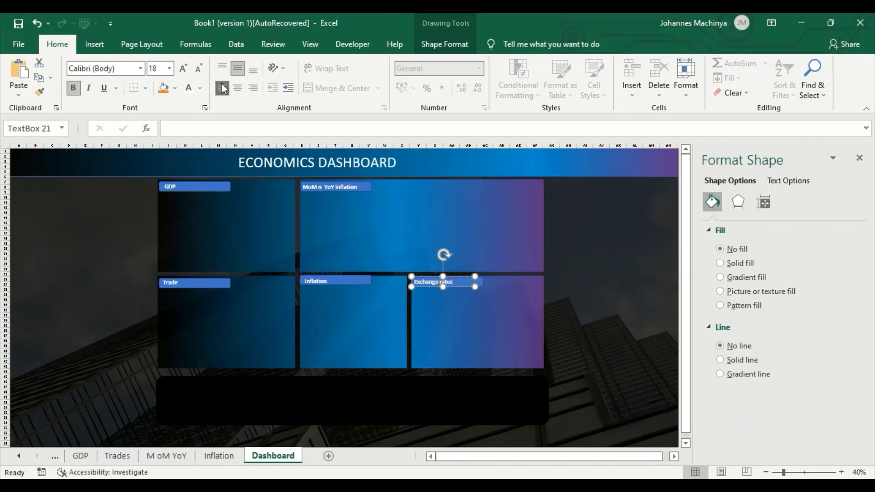
left_click(420, 256)
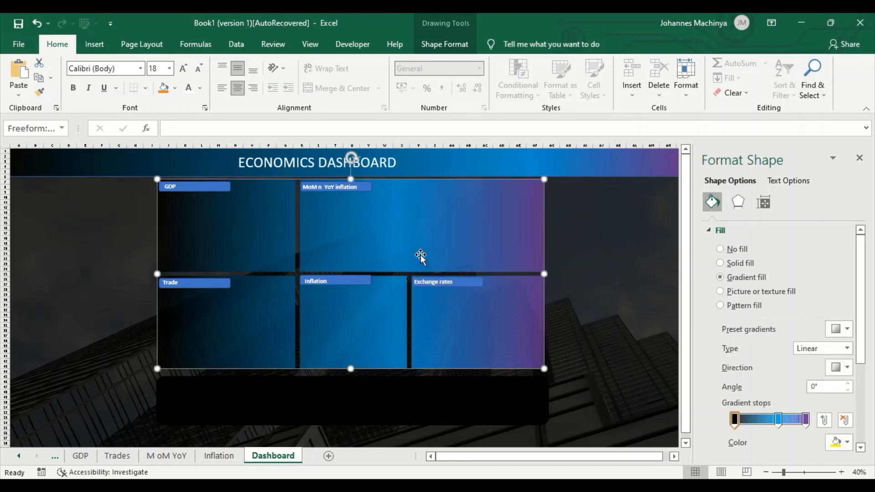
Extend the black rectangle below the tiles up towards them and narrow it to match the tiled panel's right edge.
left_click(413, 405)
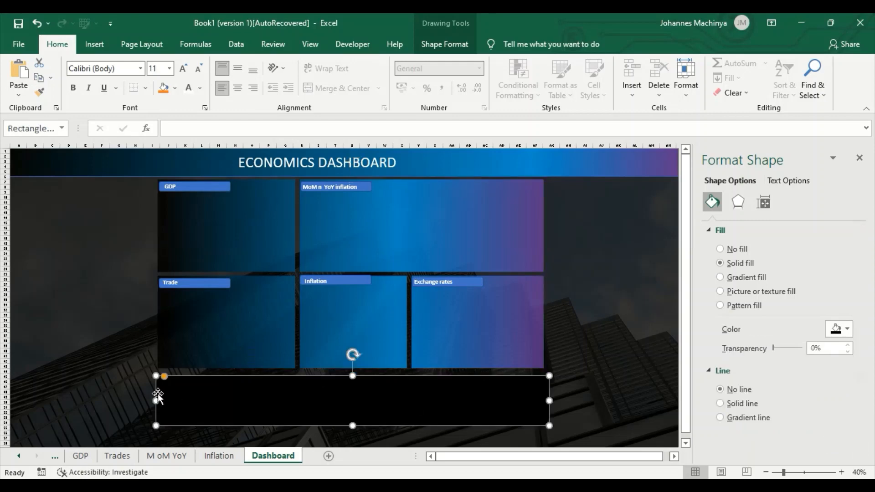
left_click_drag(351, 377, 352, 372)
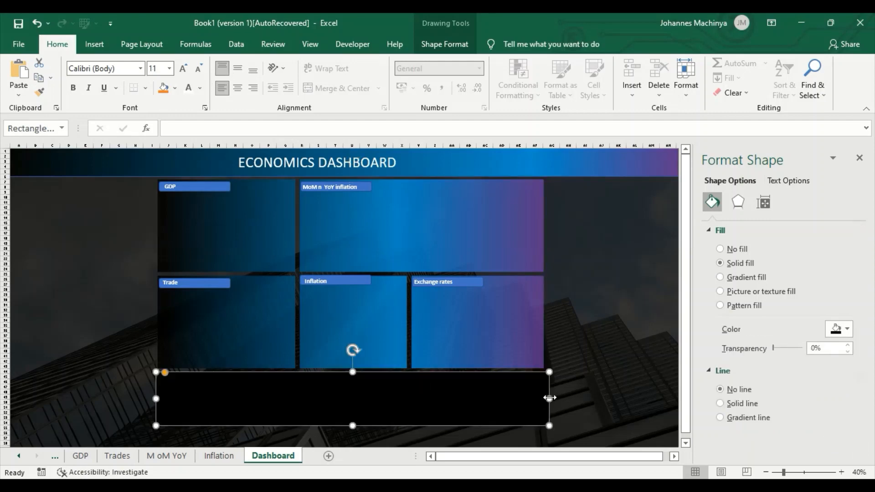
left_click_drag(549, 398, 546, 398)
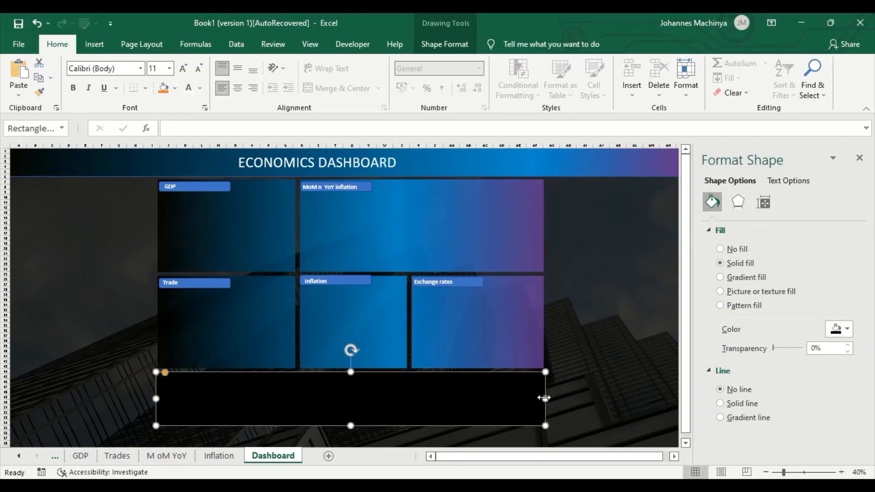
left_click(584, 378)
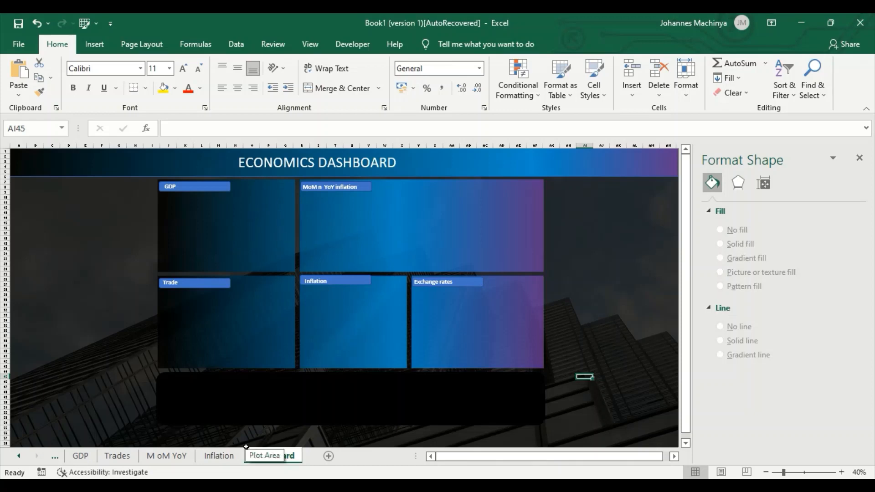
Hide all field buttons on the GDP sheet's pivot chart.
left_click(82, 458)
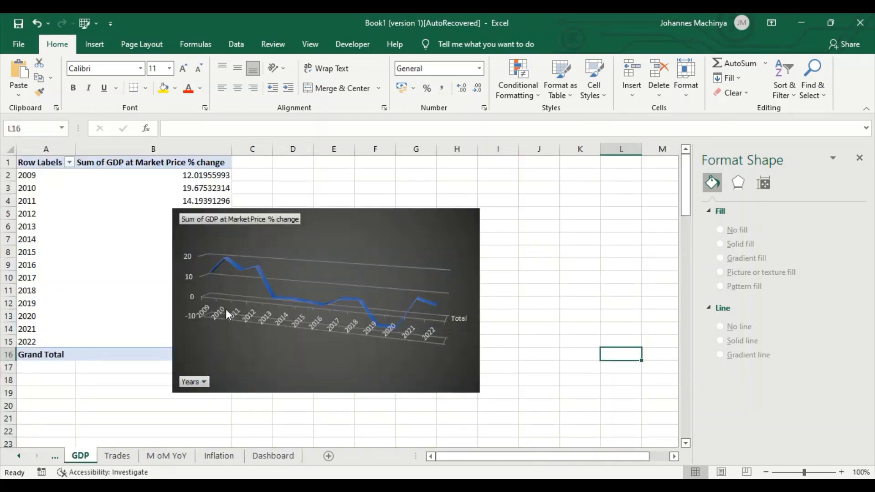
left_click(379, 218)
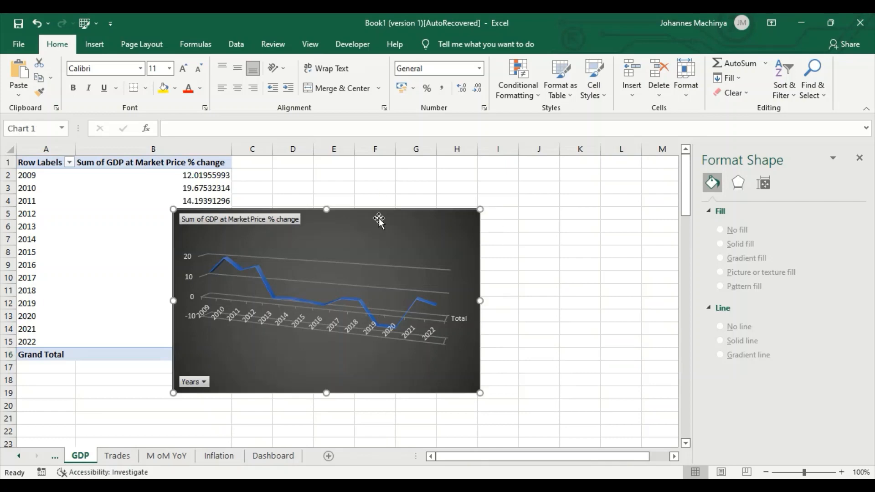
double_click(252, 223)
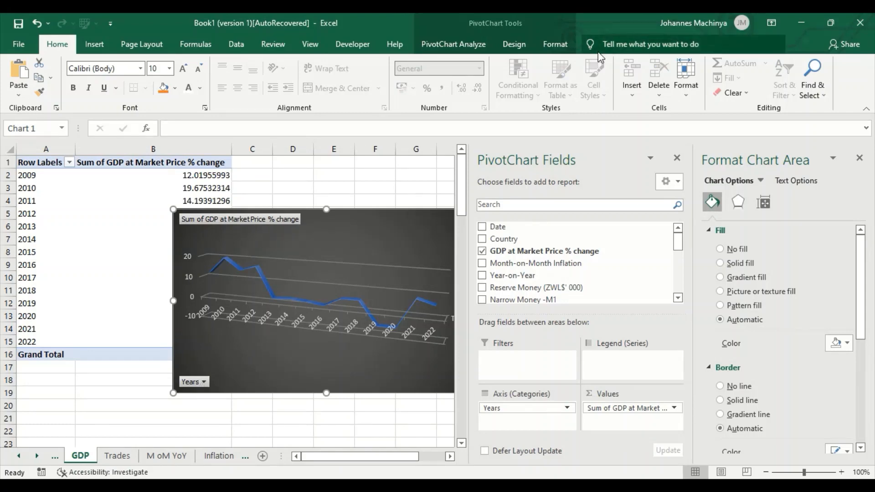
left_click(549, 44)
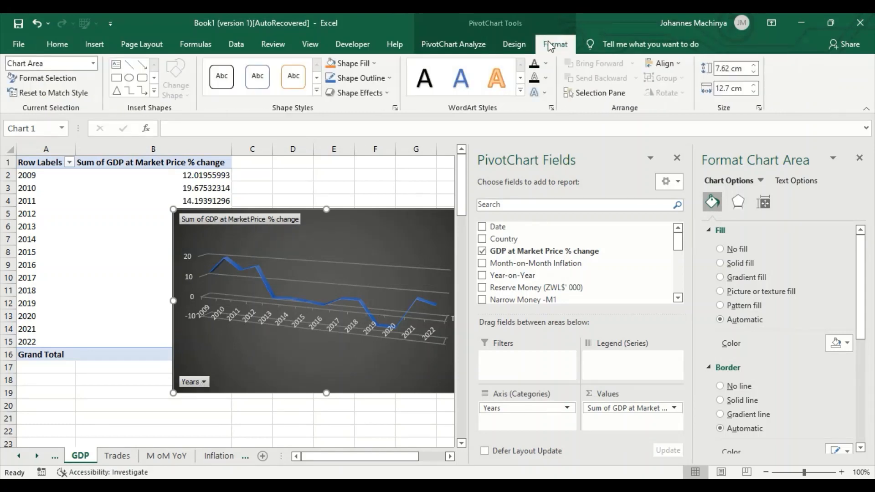
left_click(516, 45)
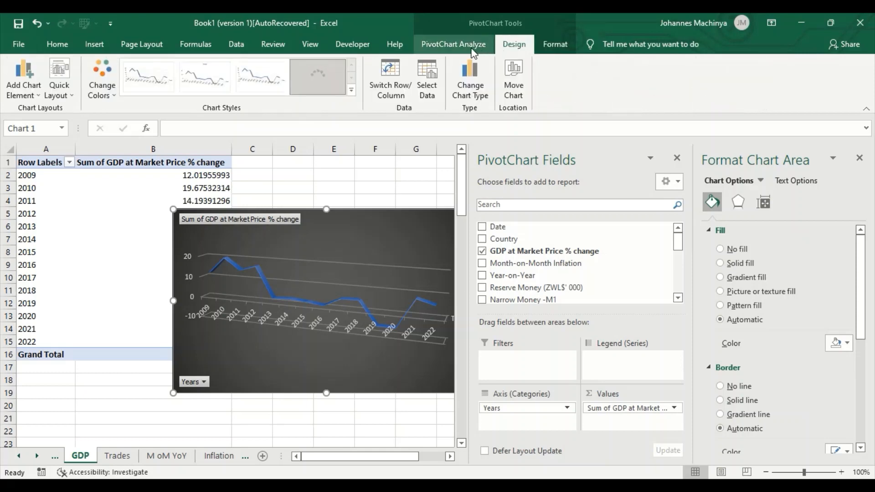
left_click(472, 49)
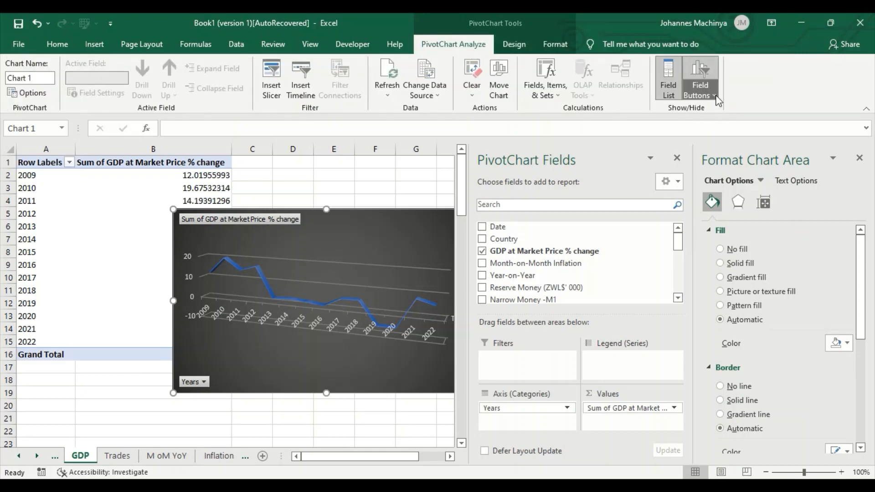
left_click(715, 95)
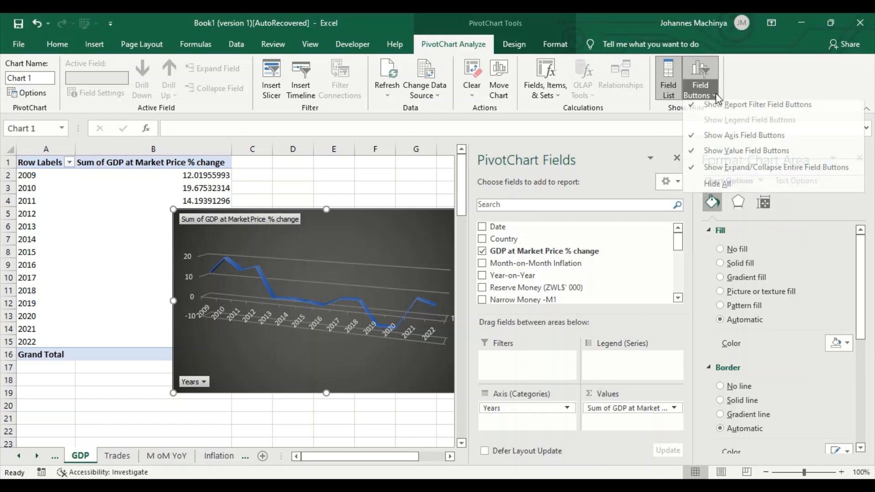
left_click(724, 199)
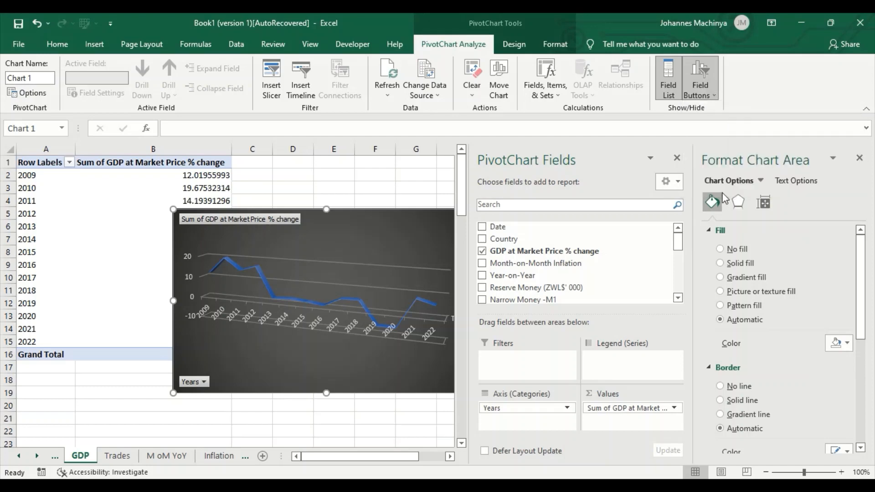
Close the PivotChart field list beside the GDP chart.
left_click(373, 229)
left_click_drag(306, 218, 305, 217)
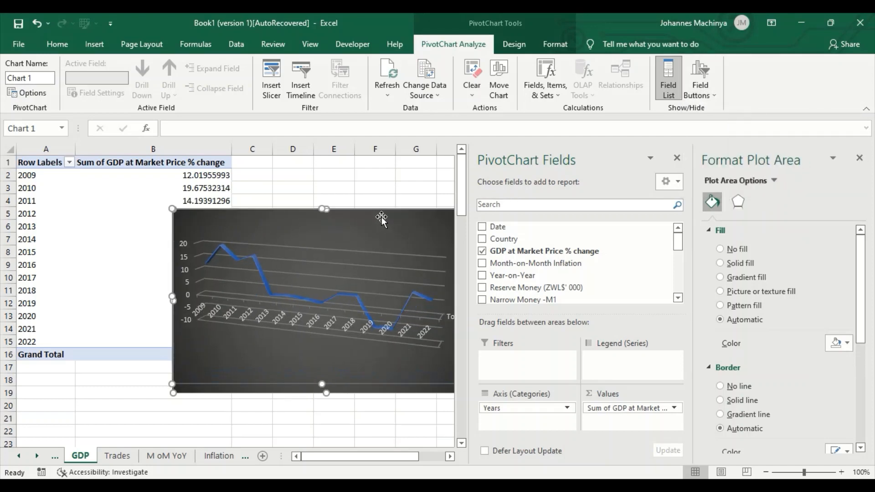
left_click(303, 252)
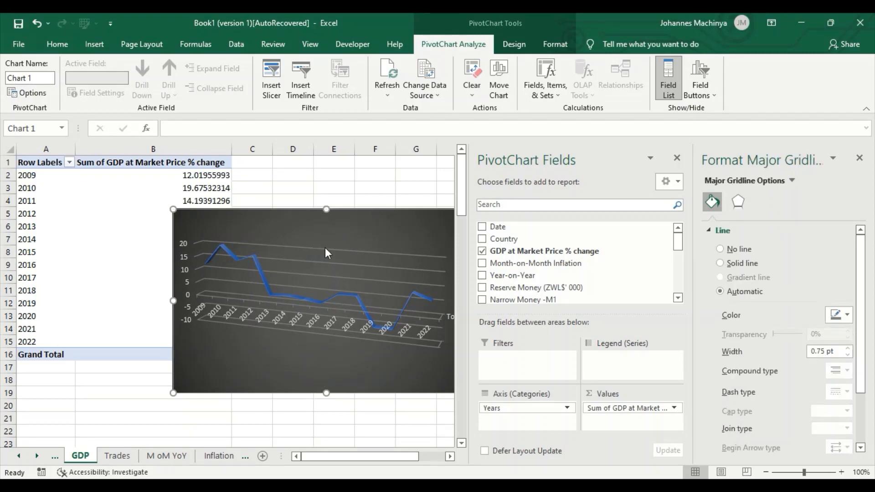
left_click_drag(403, 223, 438, 249)
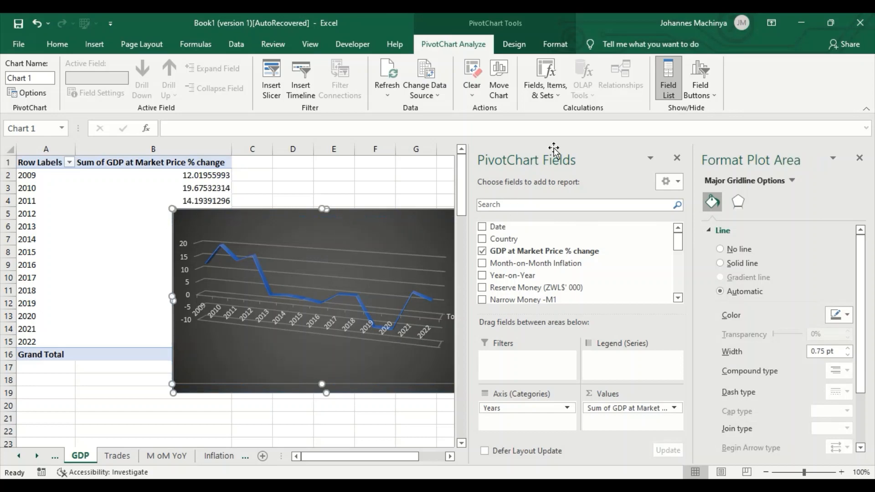
left_click(676, 158)
left_click(368, 265)
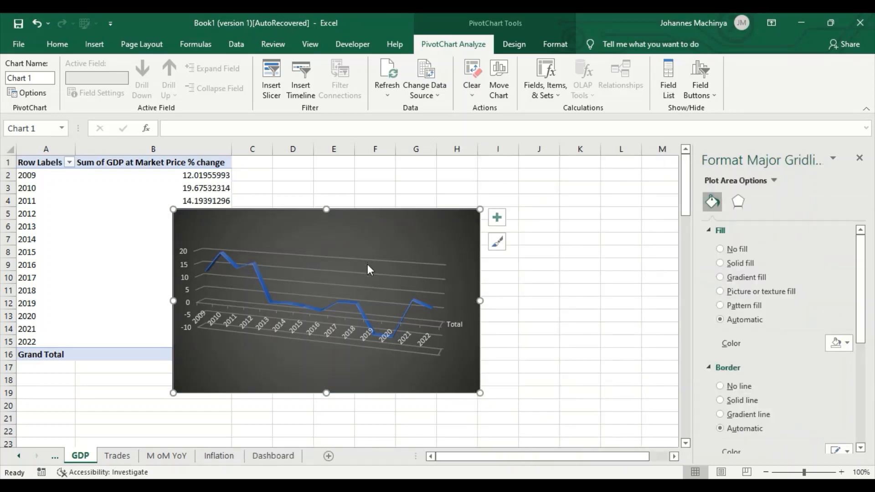
left_click(340, 271)
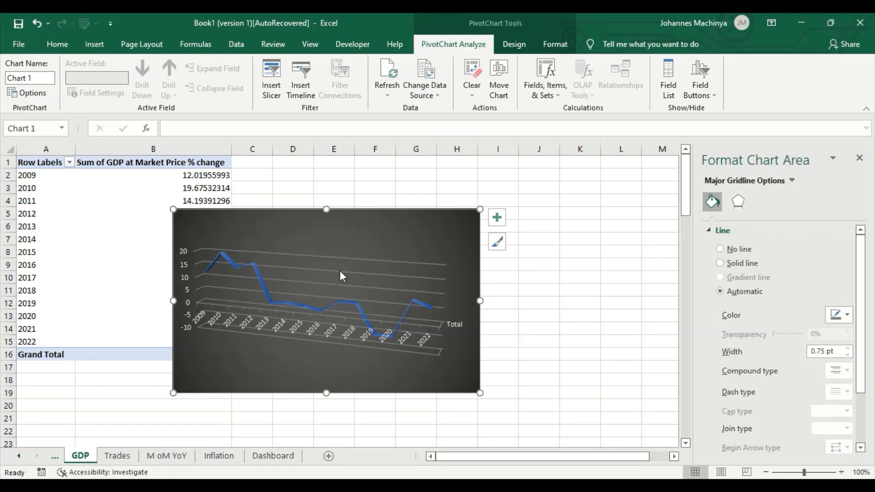
left_click(192, 266)
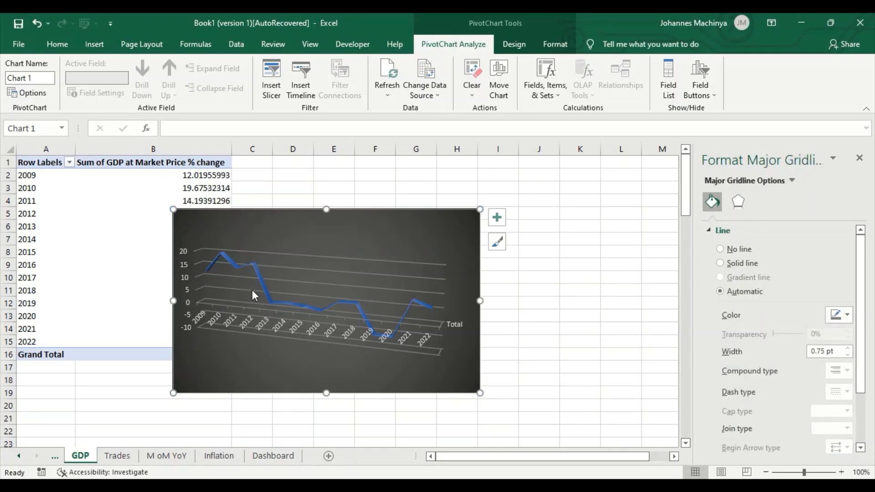
left_click(437, 292)
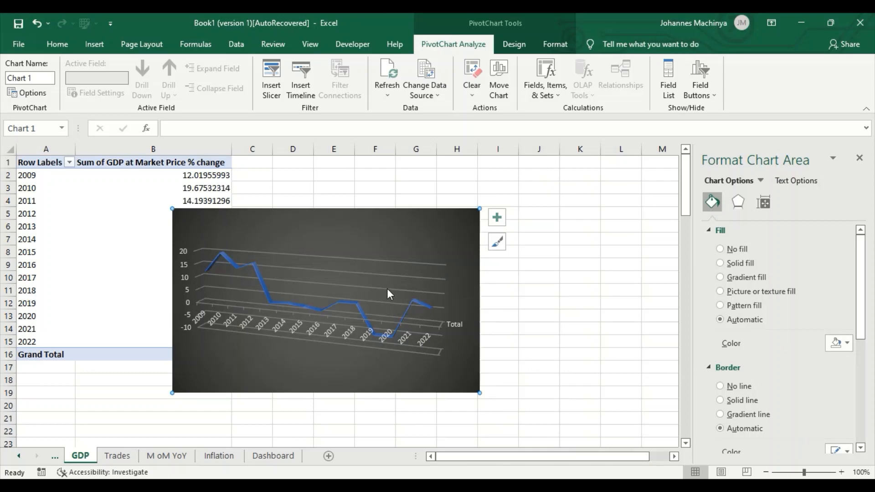
left_click(210, 262)
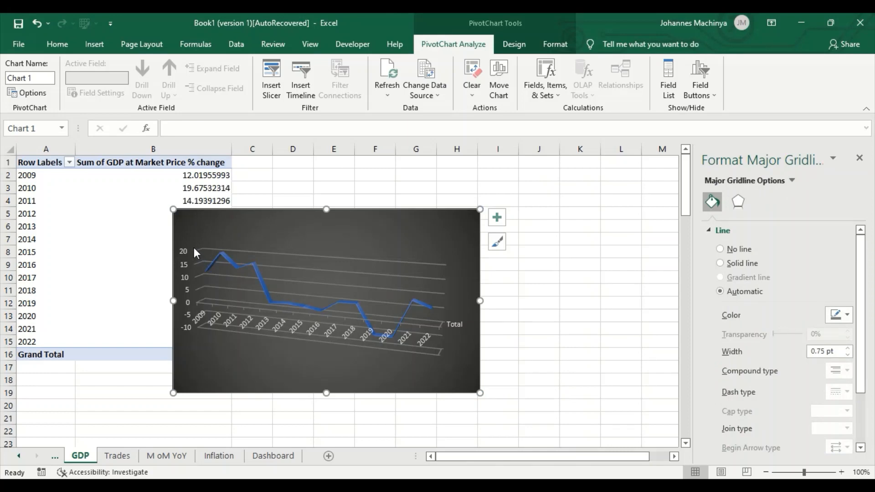
Delete the "Total" axis label from the GDP pivot chart.
left_click(454, 329)
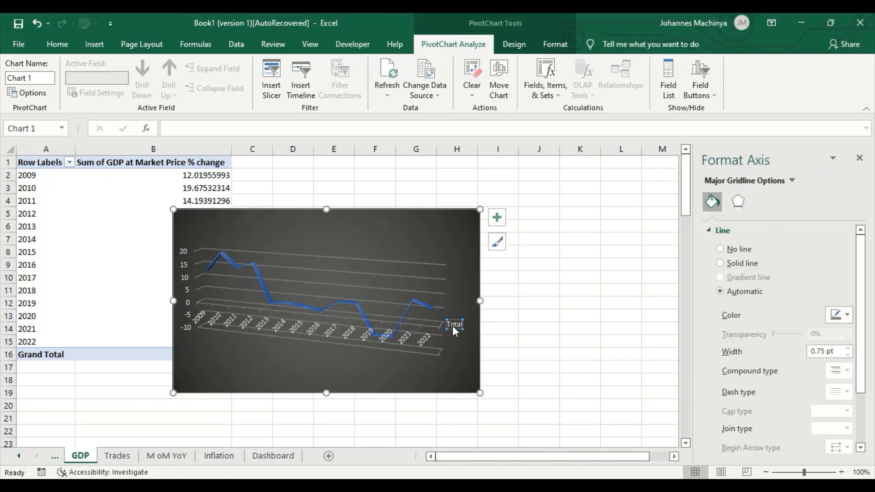
key("Delete")
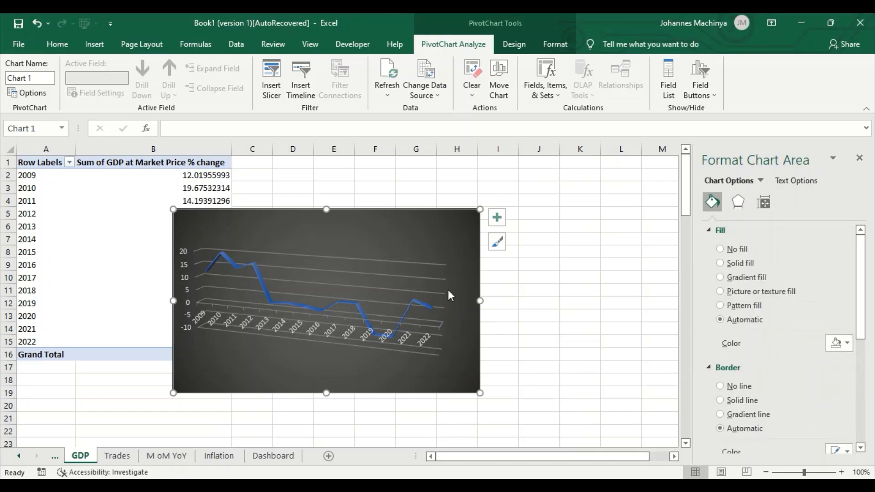
left_click(444, 300)
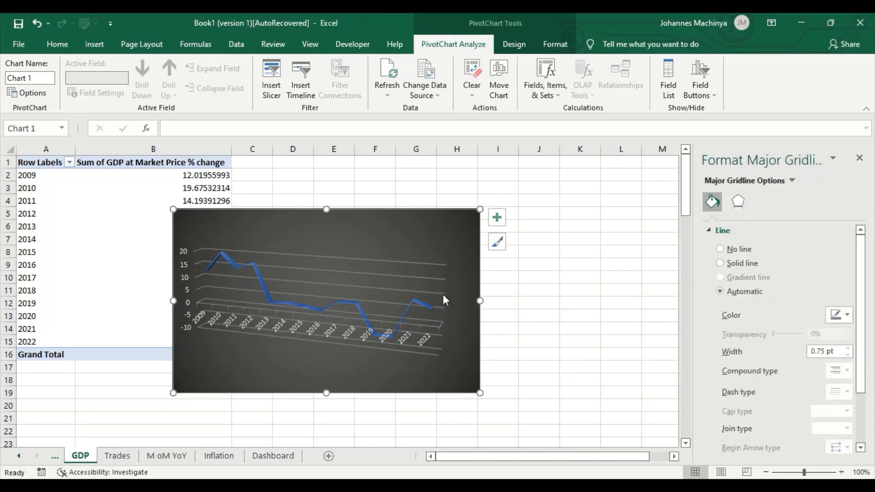
Copy the whole GDP pivot chart and paste it onto the Dashboard sheet.
right_click(436, 258)
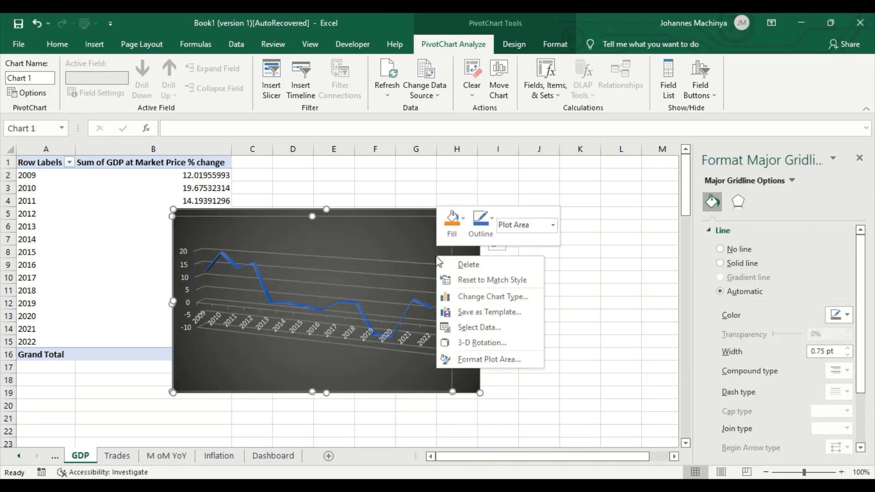
right_click(389, 220)
right_click(390, 219)
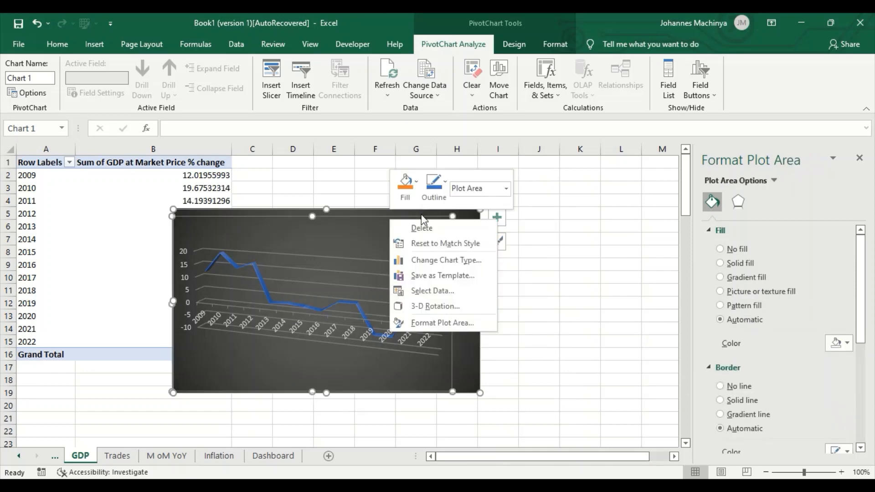
left_click(379, 209)
right_click(379, 210)
left_click(403, 195)
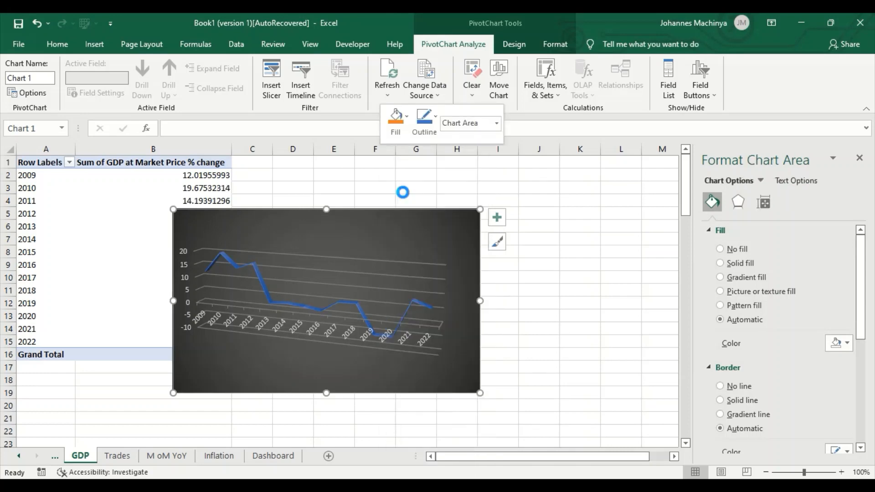
left_click(280, 453)
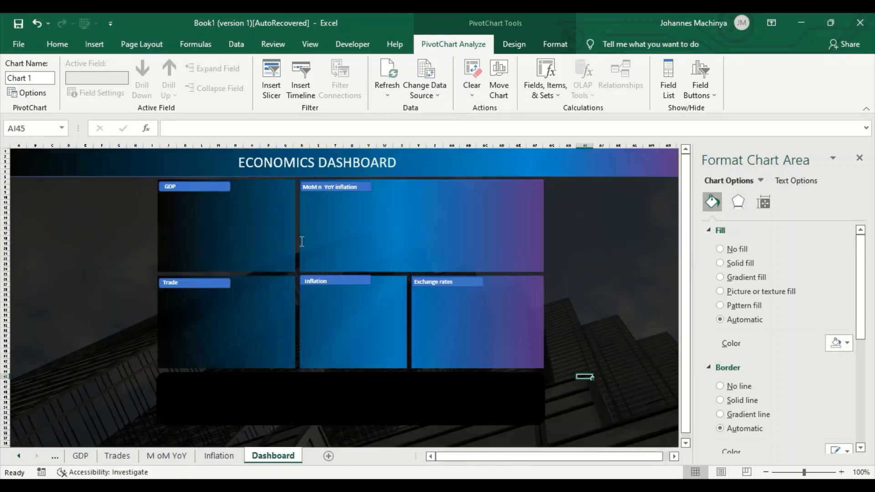
left_click(282, 240)
right_click(281, 239)
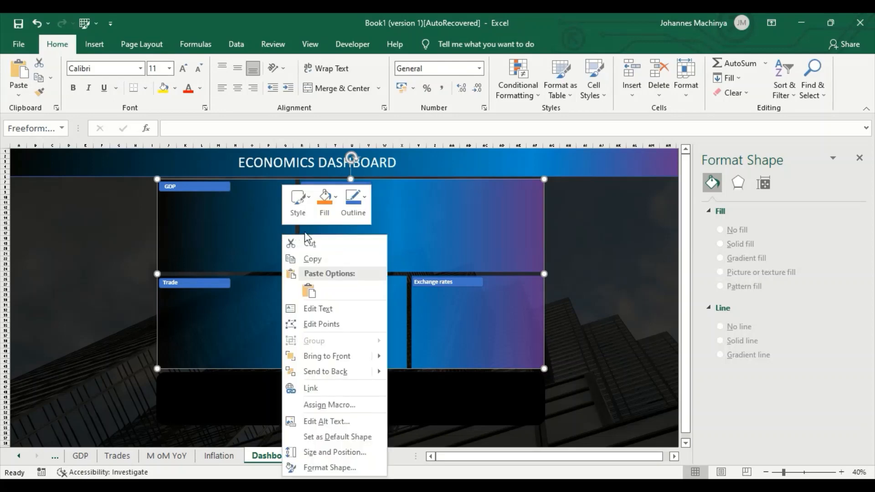
left_click(308, 292)
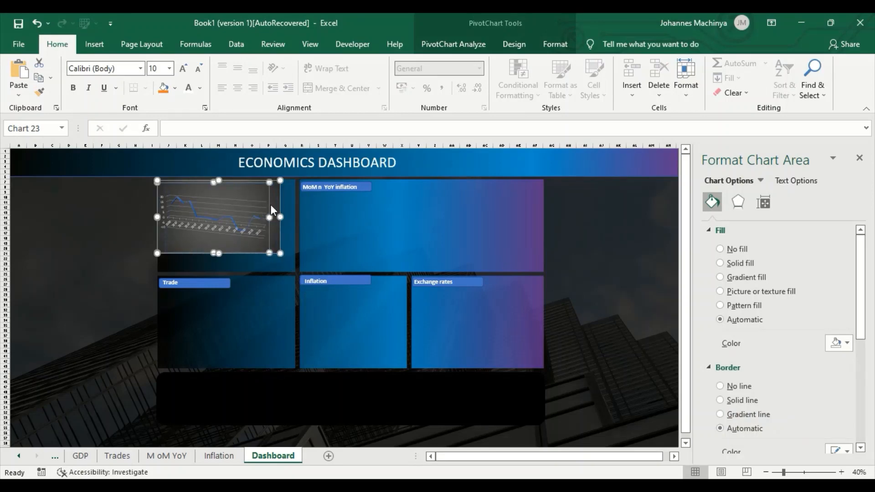
Move the pasted chart below the GDP label within its tile and set the chart area to No fill.
mouse_move(269, 204)
left_mouse_down()
mouse_move(275, 186)
mouse_move(263, 187)
mouse_move(268, 196)
left_mouse_up()
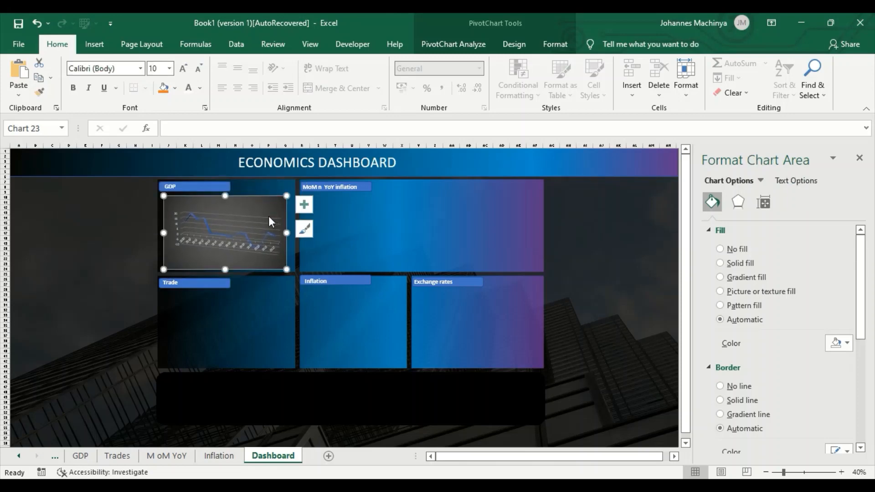
left_click(720, 249)
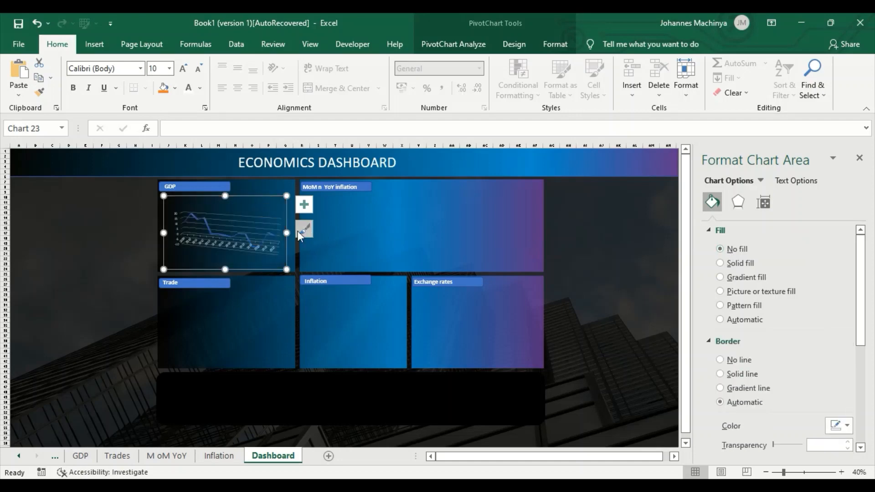
left_click(254, 217)
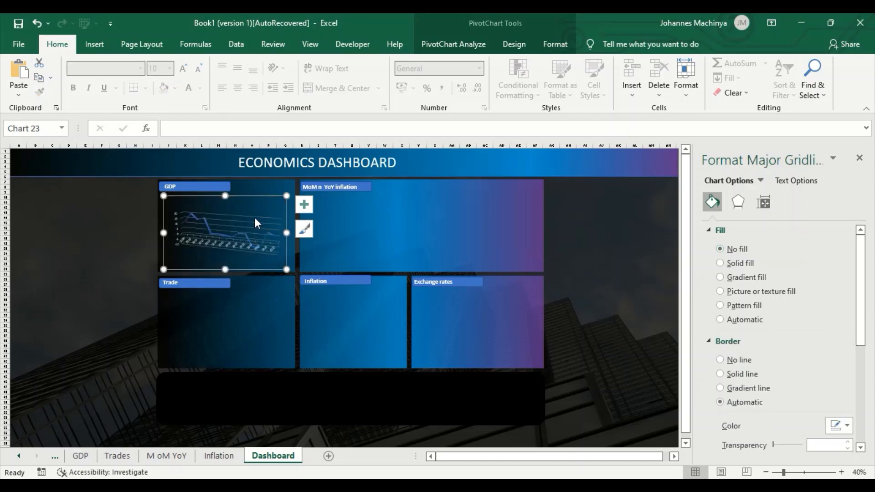
Set the GDP chart's vertical axis labels to font size 10 and a very dark grey font colour.
left_click(176, 219)
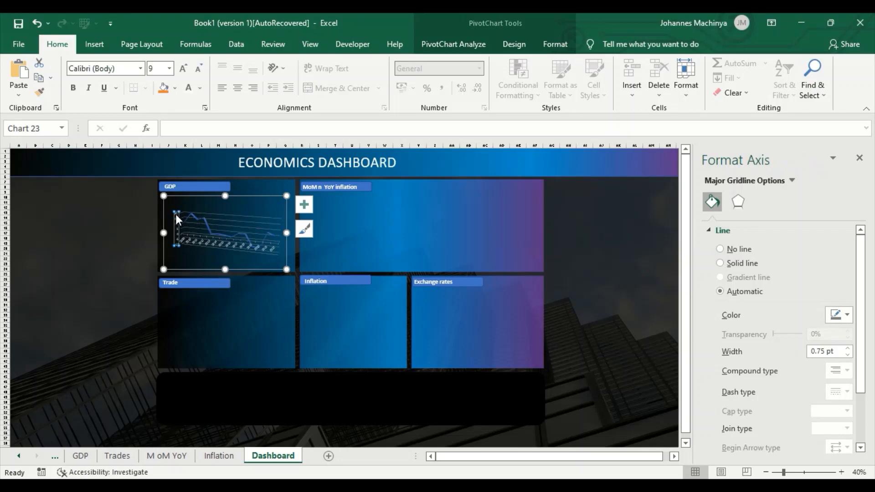
left_click(57, 43)
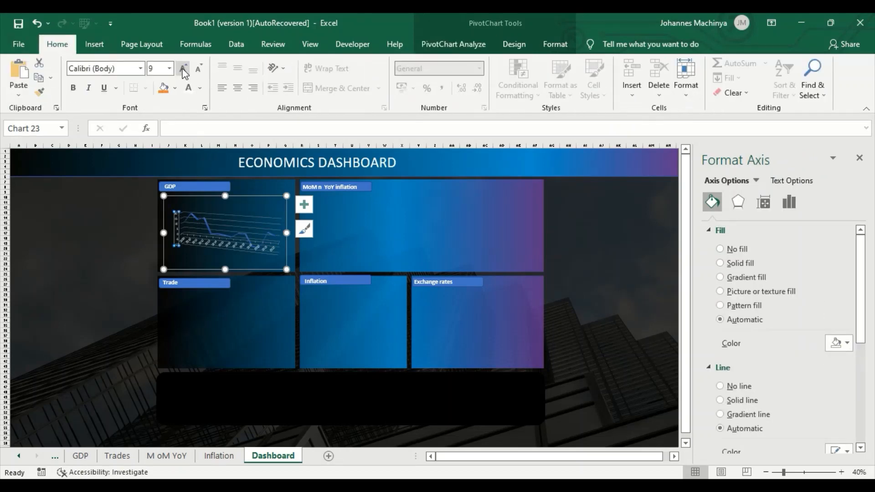
left_click(199, 89)
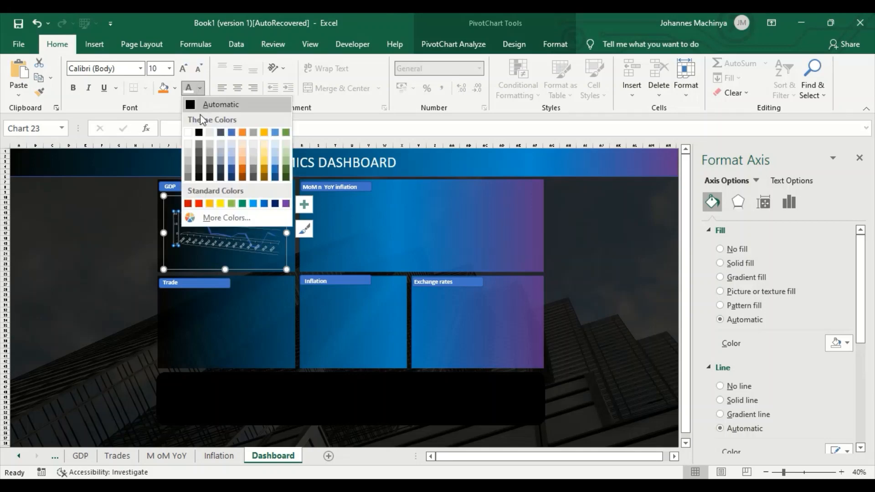
left_click(209, 177)
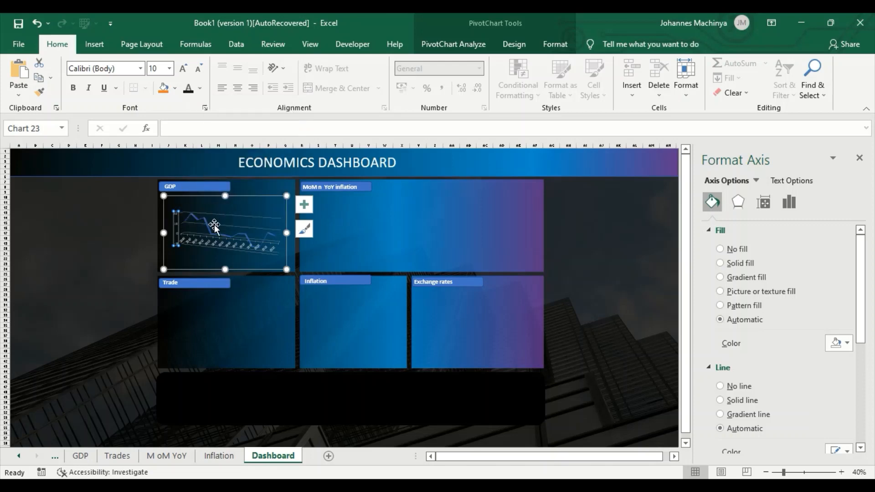
Change the GDP chart's vertical axis labels to an orange font colour and make them bold.
left_click(210, 242)
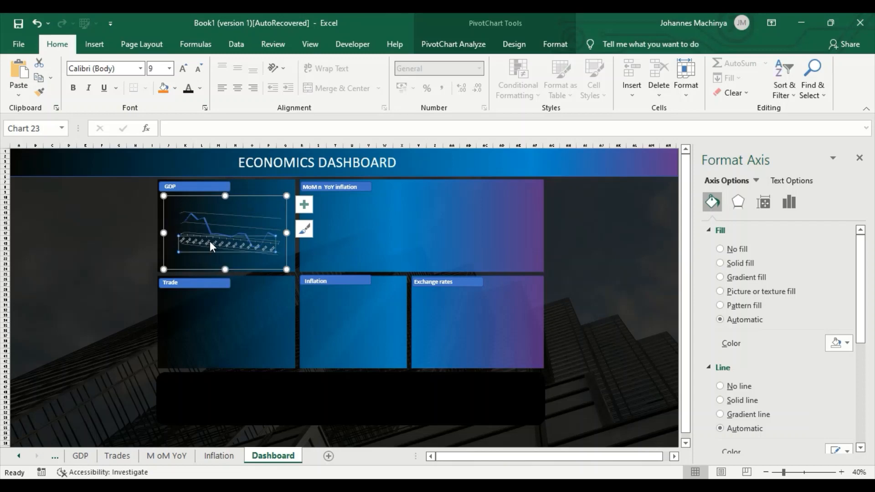
left_click(178, 218)
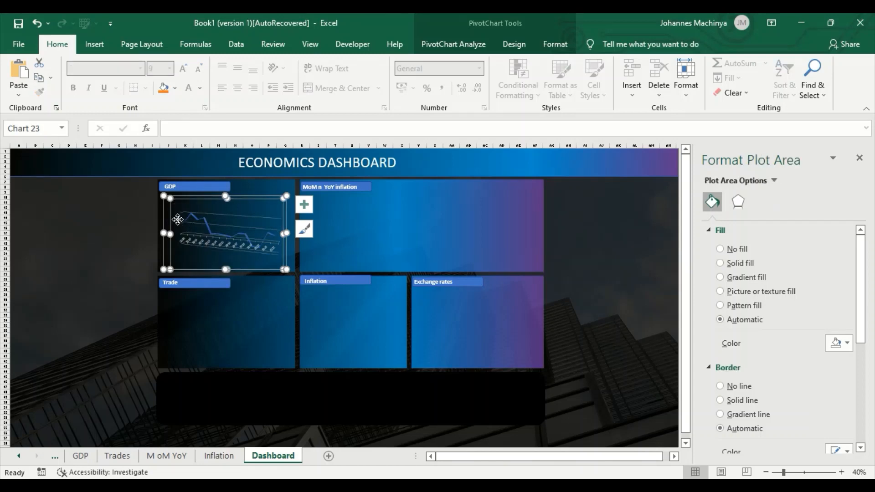
left_click(58, 44)
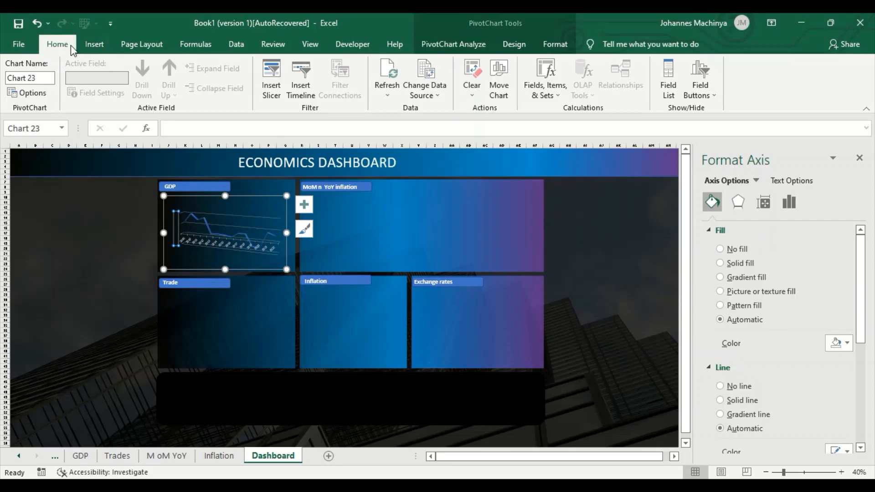
left_click(200, 89)
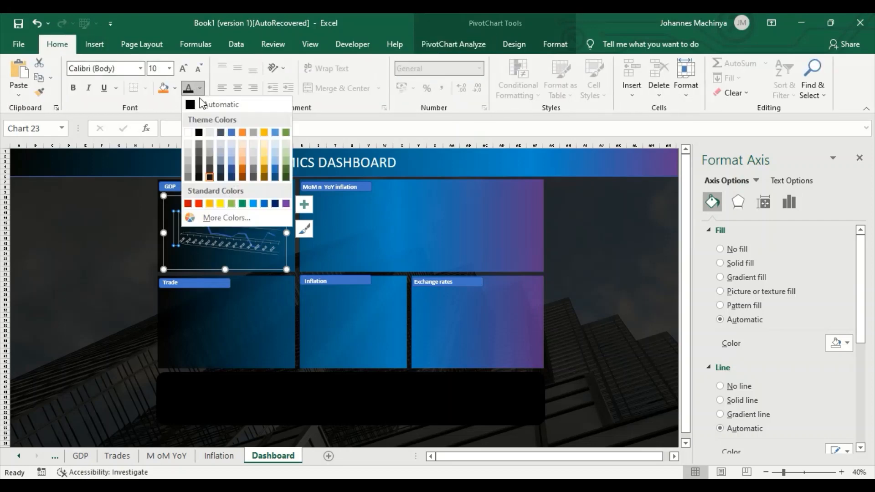
left_click(242, 133)
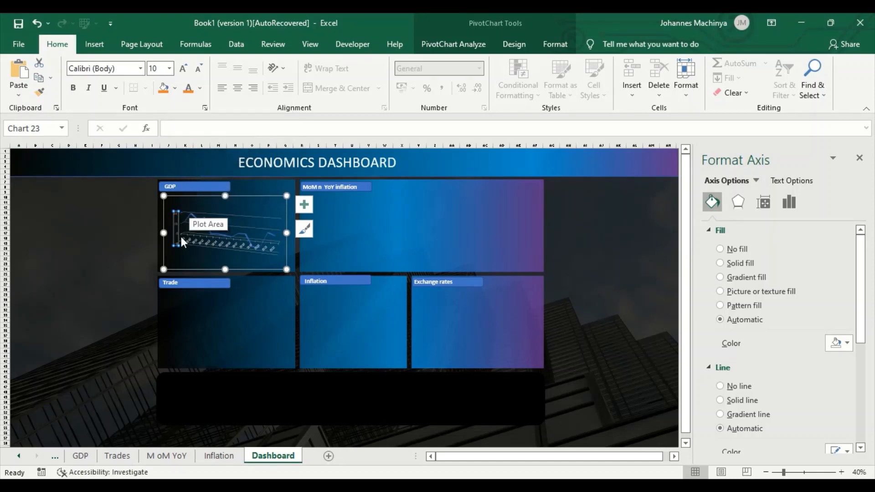
left_click(74, 88)
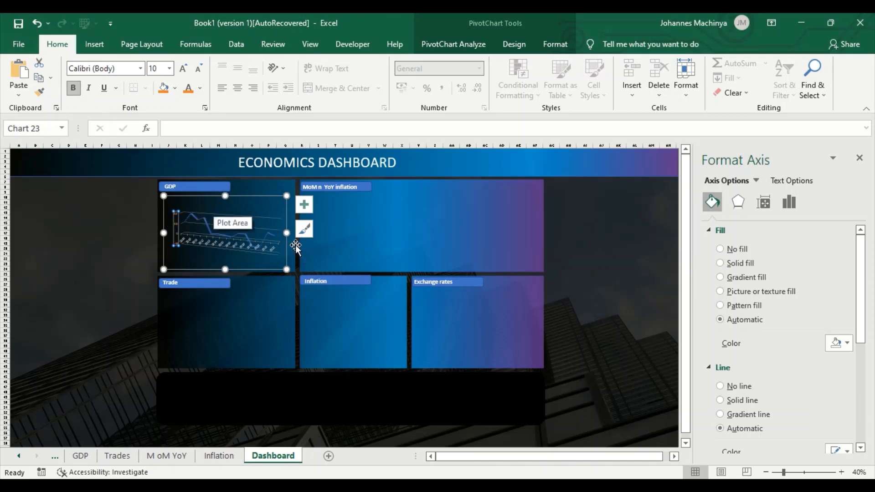
Widen the GDP chart to its tile's right edge and set its year axis labels to font size 10 in orange.
mouse_move(286, 232)
left_mouse_down()
mouse_move(302, 234)
mouse_move(294, 233)
left_mouse_up()
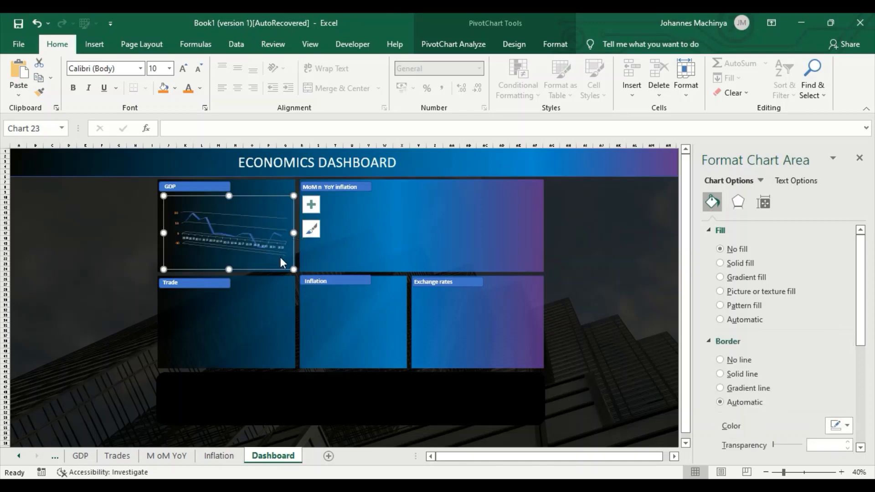
left_click(264, 249)
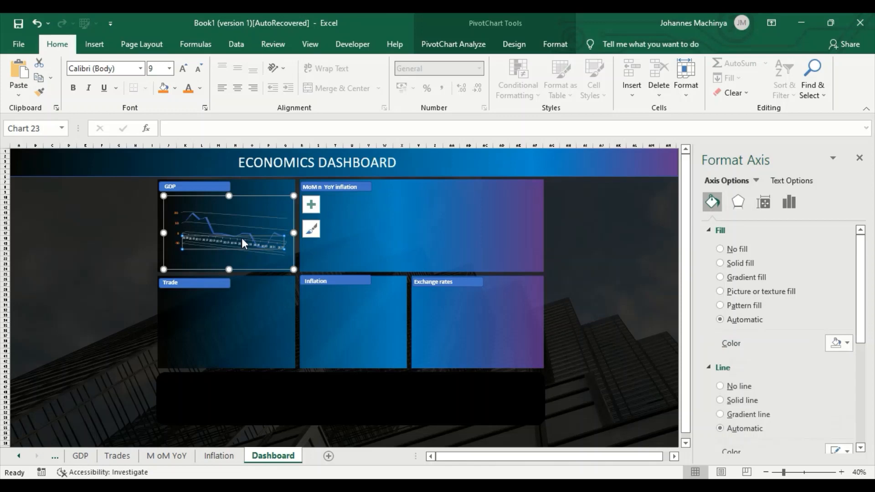
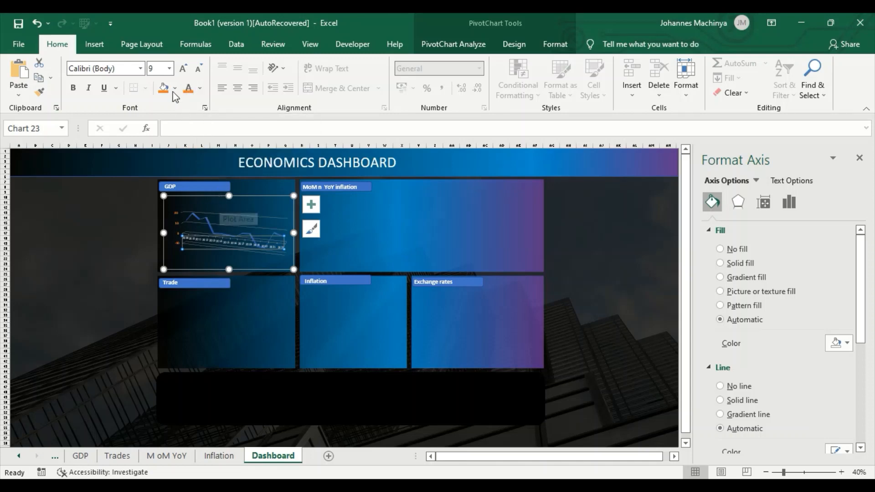
left_click(181, 69)
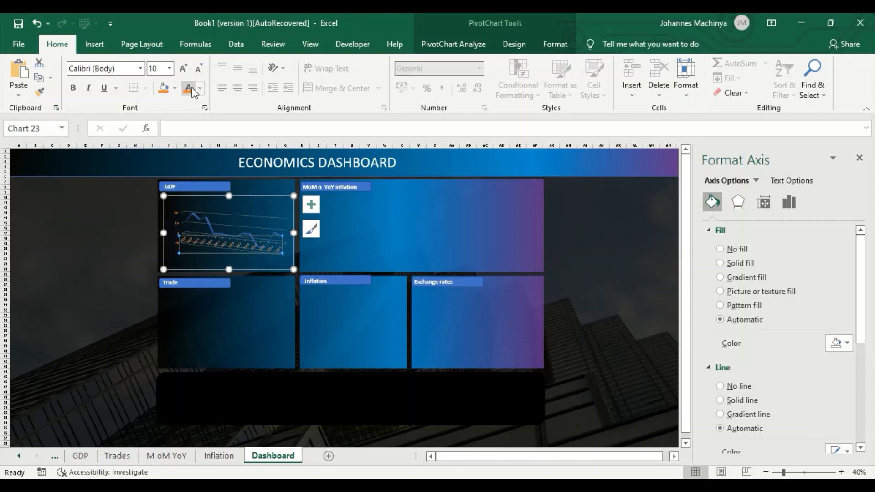
left_click(440, 222)
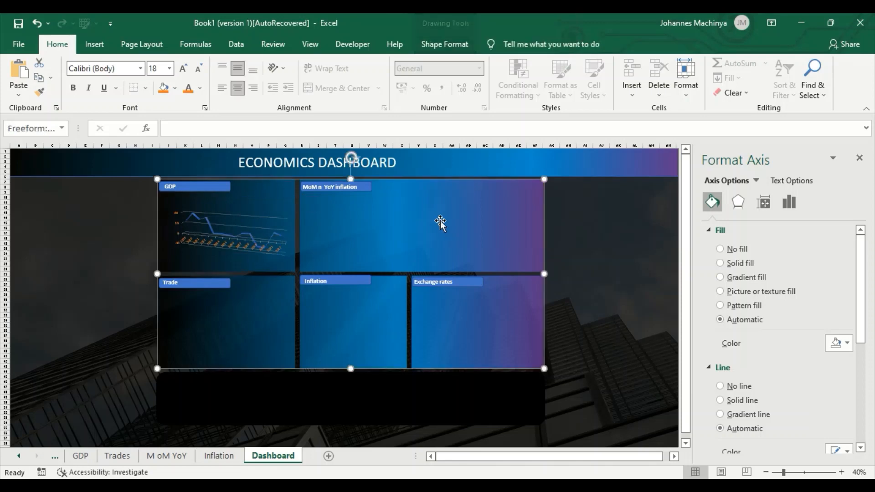
Delete the gridlines from the GDP chart.
left_click(248, 226)
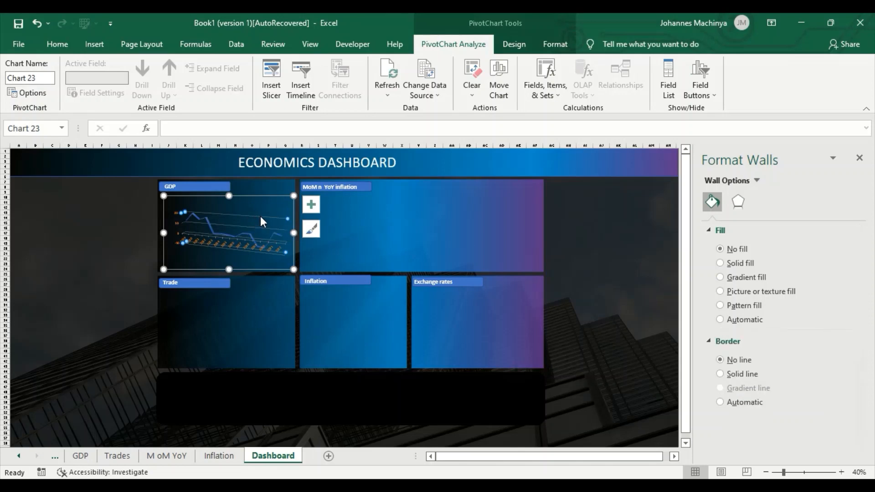
right_click(261, 217)
left_click(285, 225)
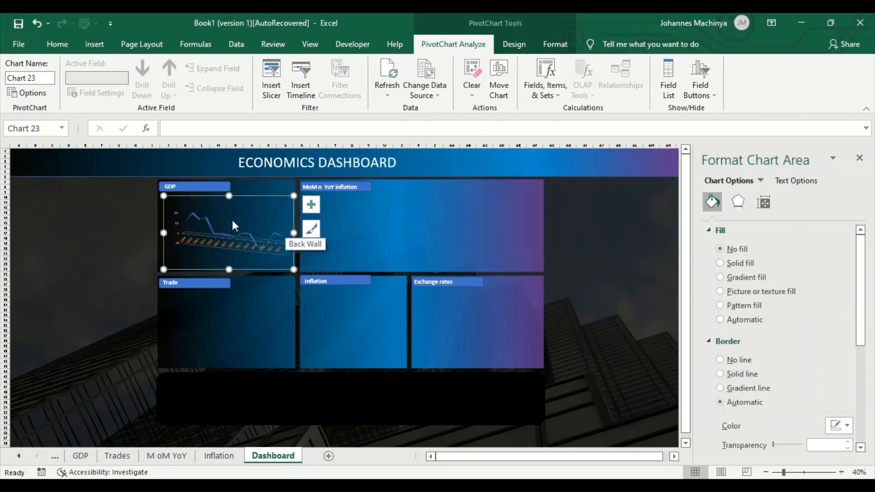
Enlarge the GDP chart upward to the tile's upper edge, downward over the Trade label and past the tile's left edge.
left_click(236, 235)
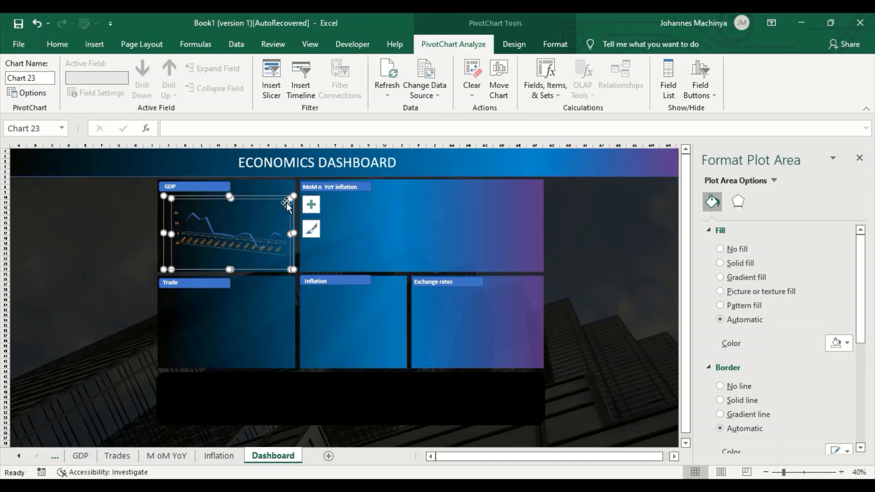
left_click_drag(291, 197, 290, 179)
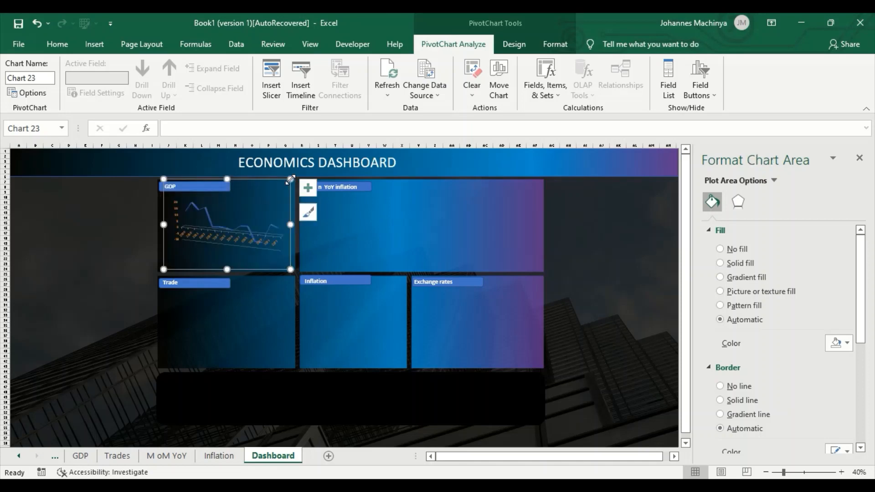
left_click(210, 236)
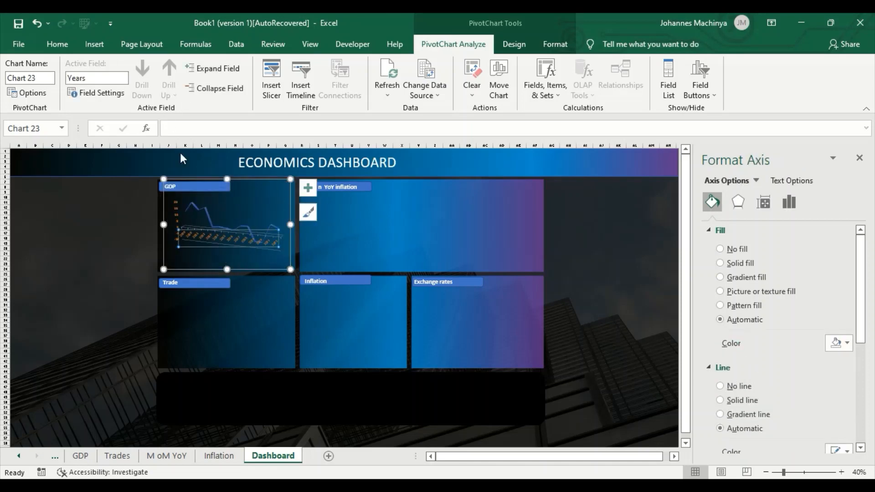
left_click_drag(226, 270, 226, 282)
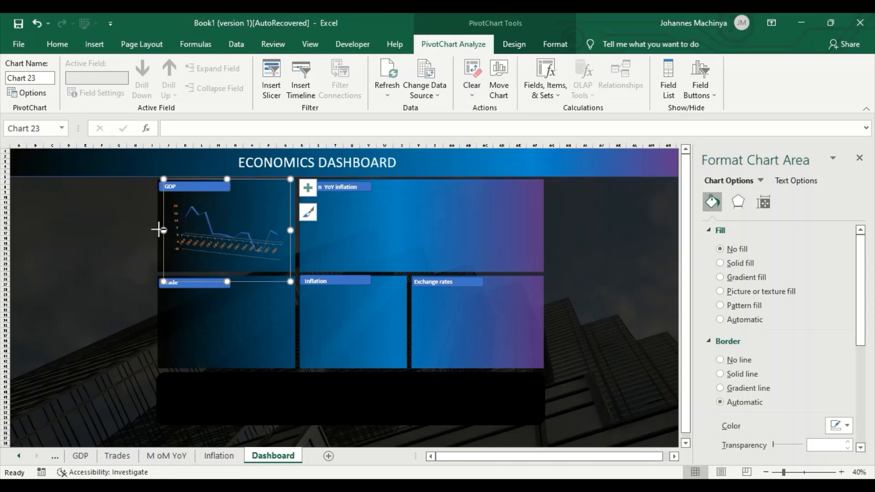
left_click_drag(163, 230, 153, 230)
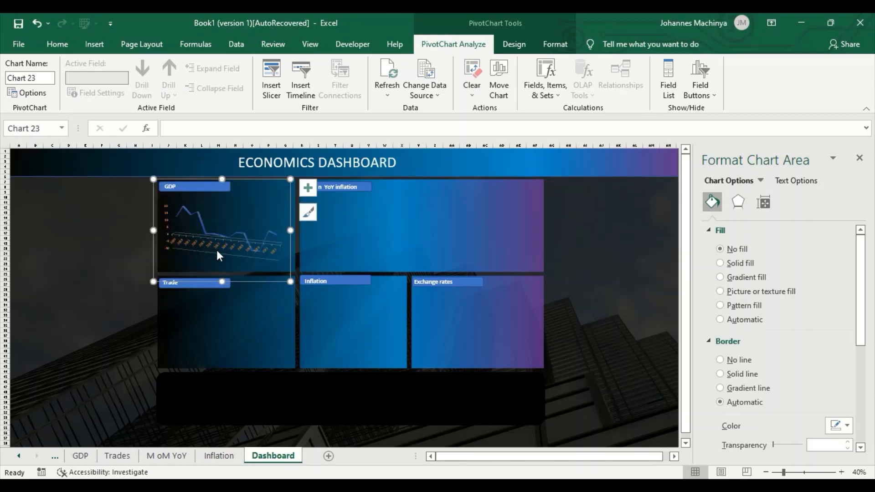
Set the GDP chart's year axis labels to font size 10.5, trying dark blue and black before choosing a white font colour.
left_click(254, 249)
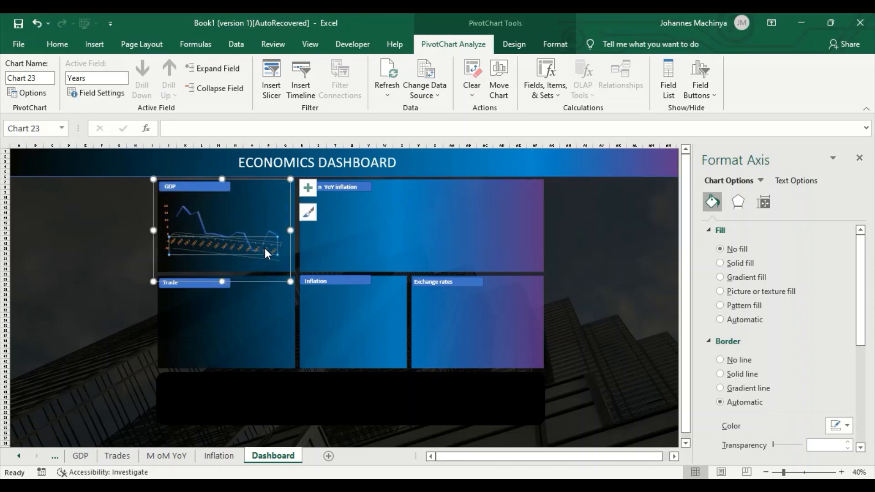
left_click(58, 44)
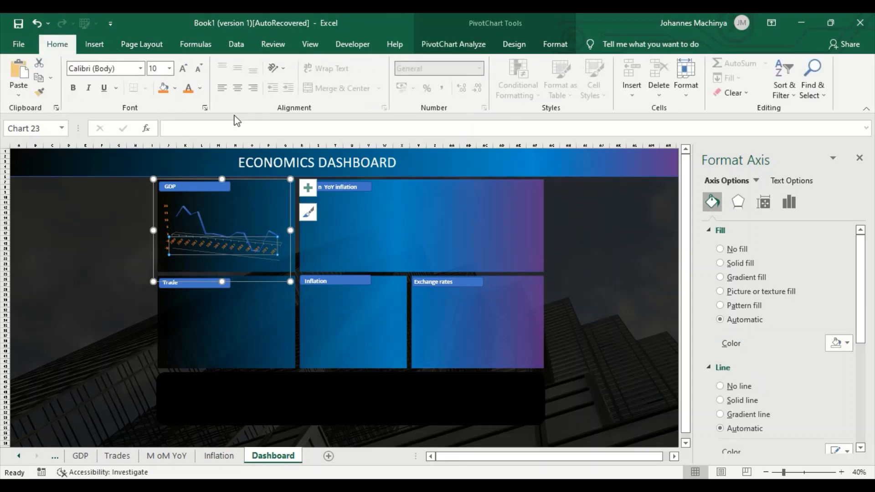
left_click(182, 69)
left_click(201, 89)
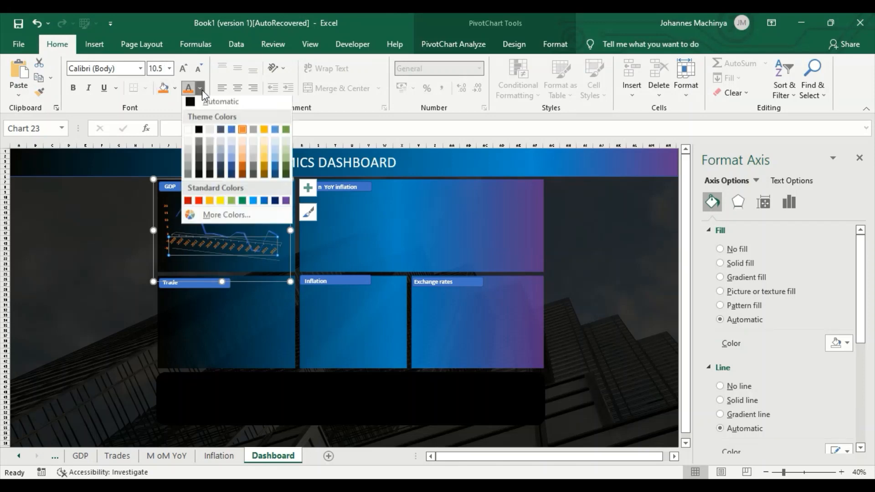
left_click(224, 168)
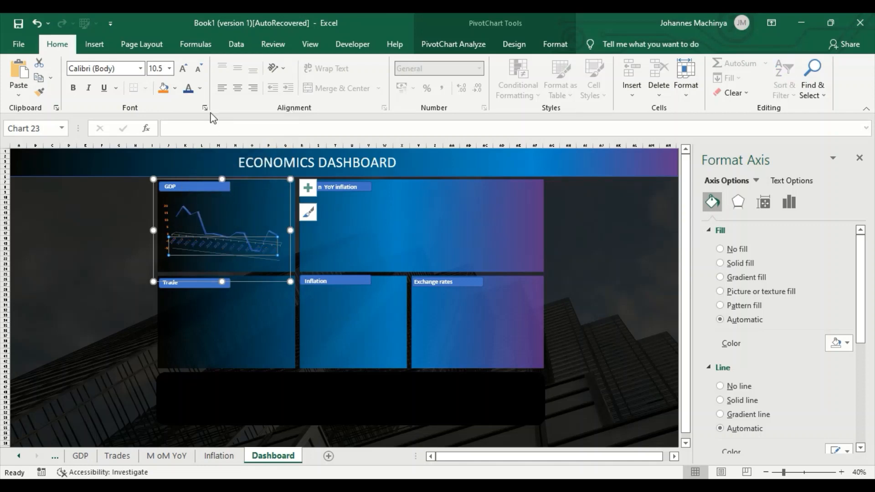
left_click(200, 89)
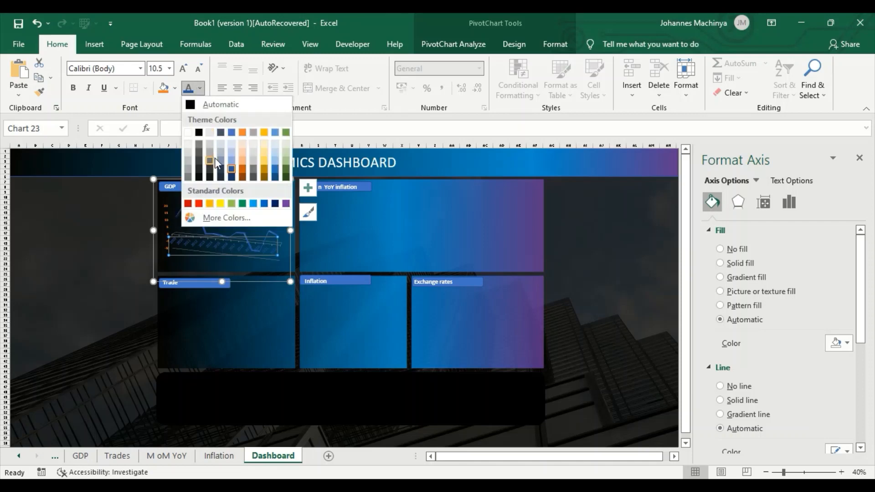
left_click(202, 133)
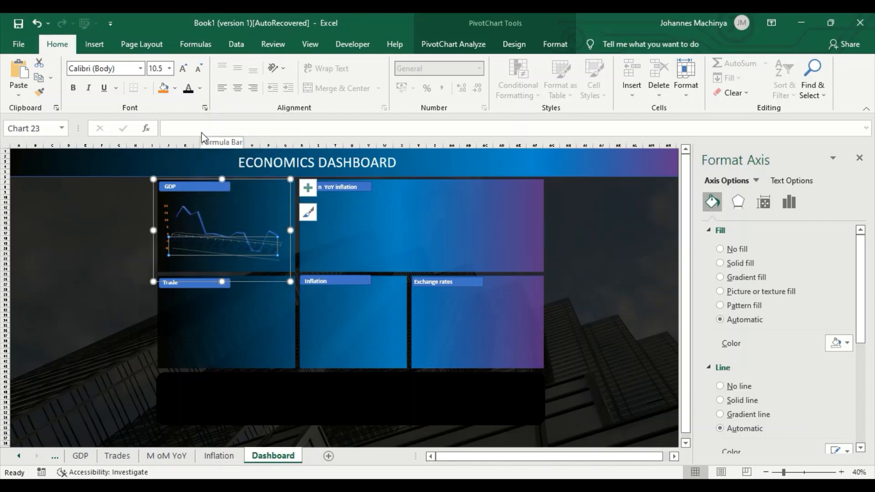
left_click(199, 89)
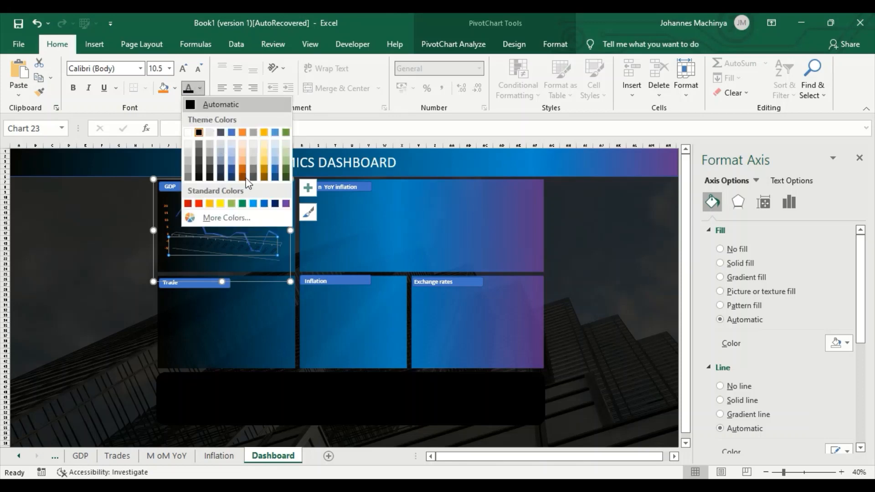
left_click(190, 134)
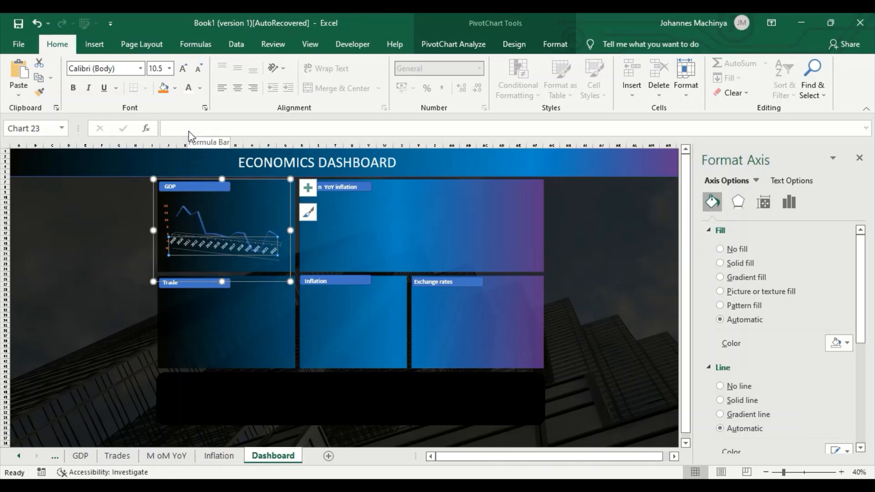
Make the GDP chart's vertical axis labels white and stretch the chart slightly further upward and to the left.
left_click(164, 208)
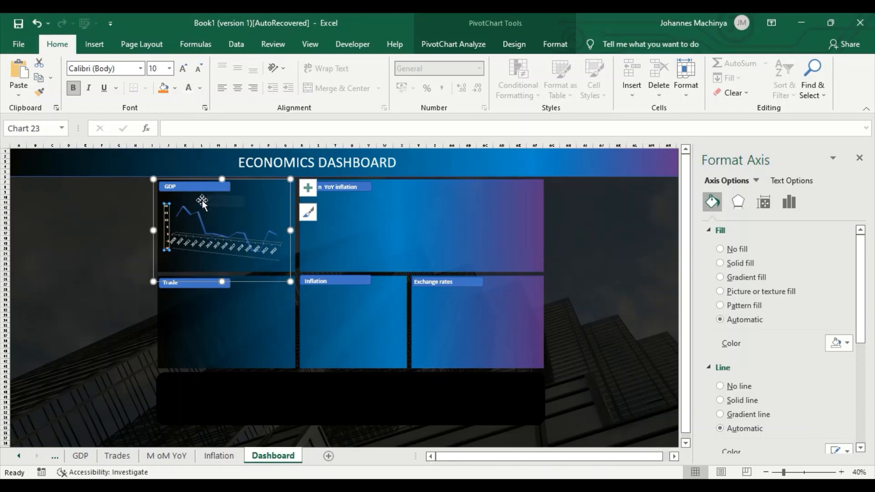
left_click_drag(222, 178, 222, 172)
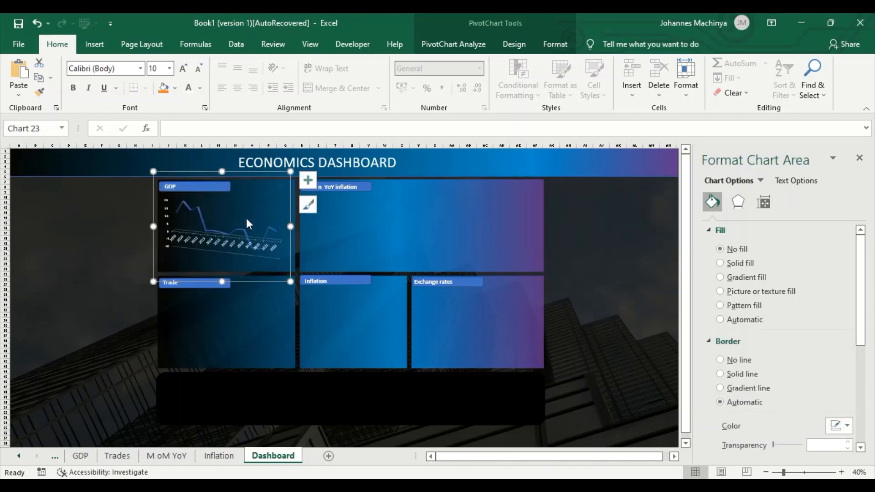
left_click_drag(153, 225, 147, 225)
Set the GDP chart's year axis labels to font size 14 and its vertical axis labels to font size 12.
left_click(222, 248)
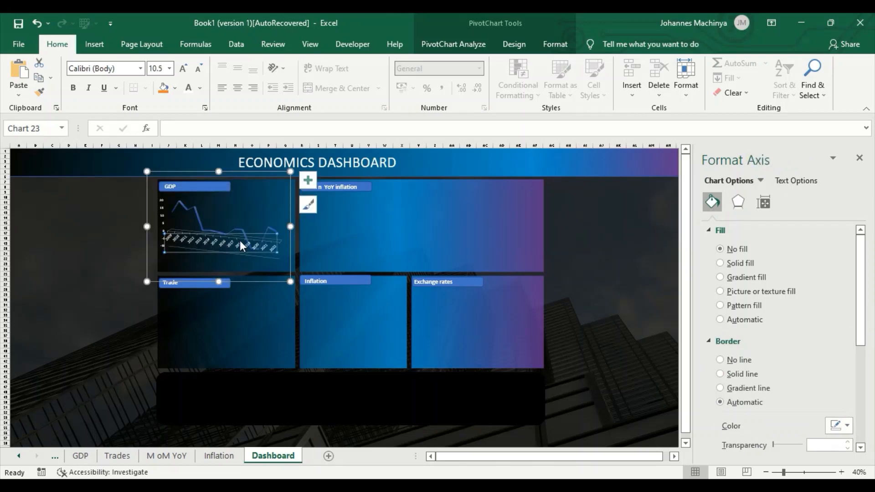
left_click(184, 68)
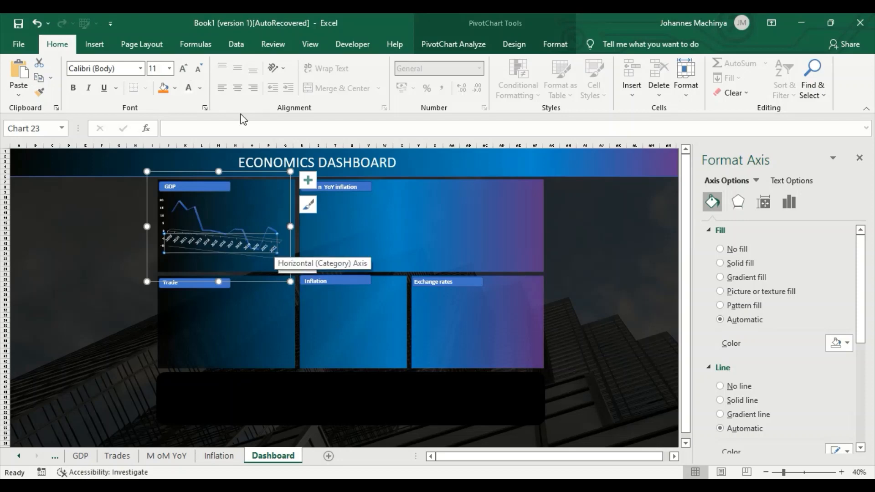
left_click(184, 69)
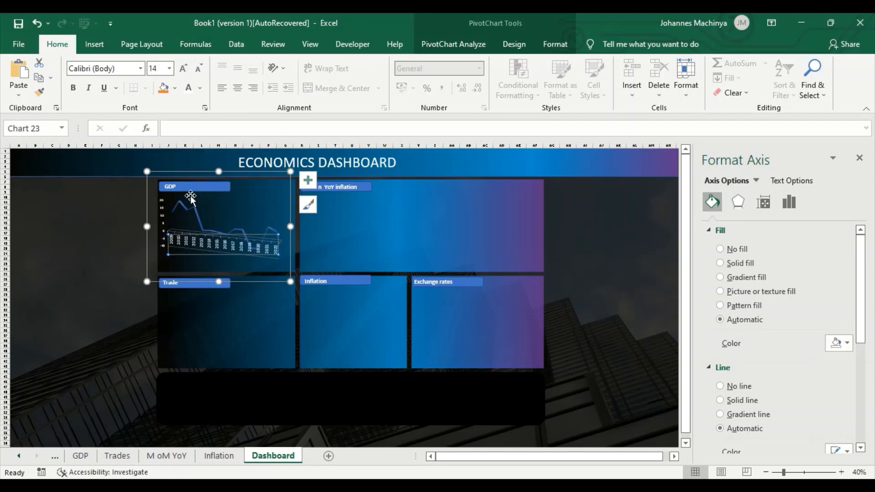
left_click(162, 211)
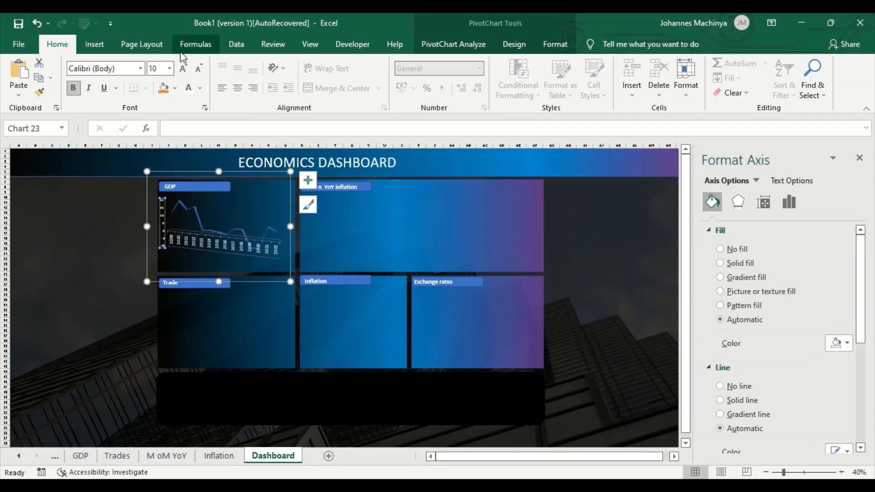
left_click(184, 69)
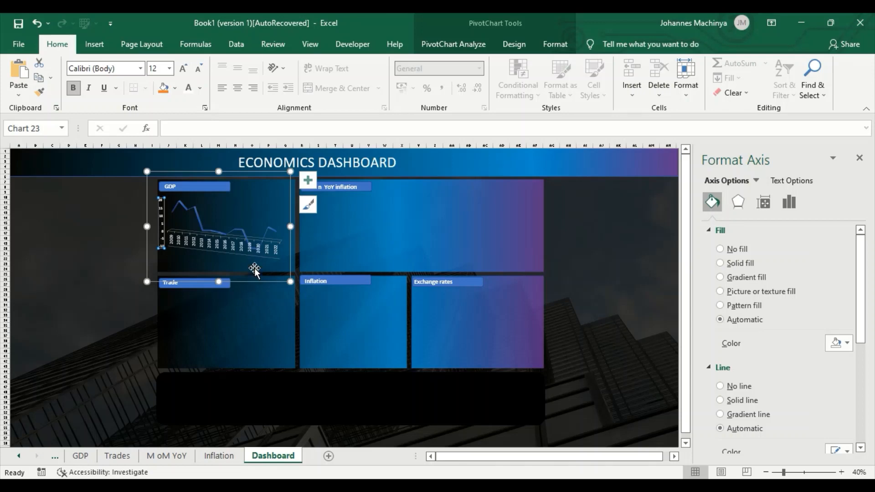
left_click(348, 257)
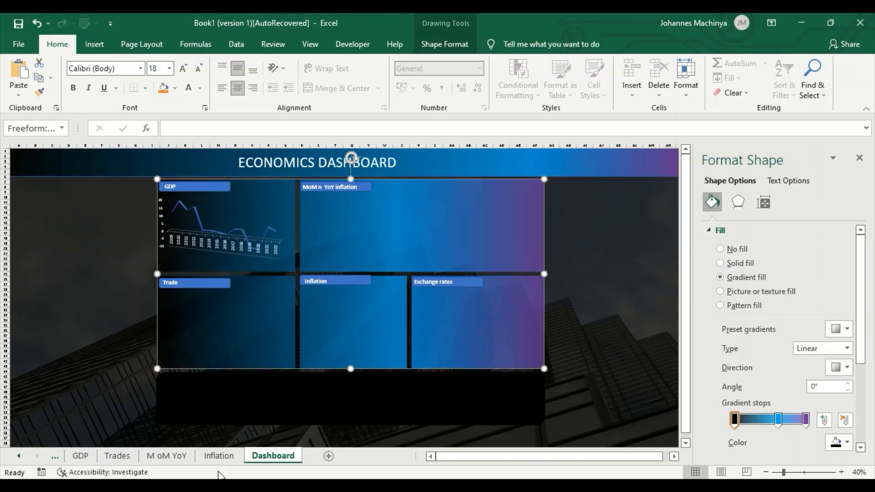
Hide all field buttons on the pivot chart in the Trades sheet.
left_click(118, 456)
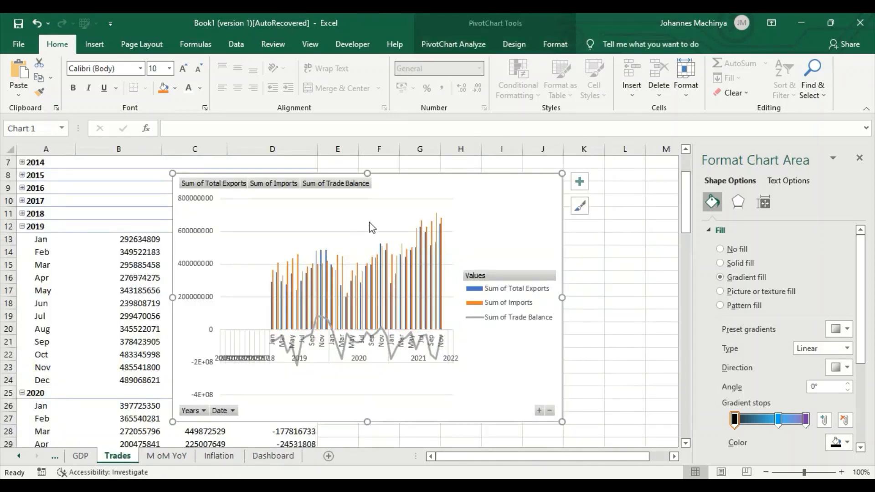
left_click(382, 276)
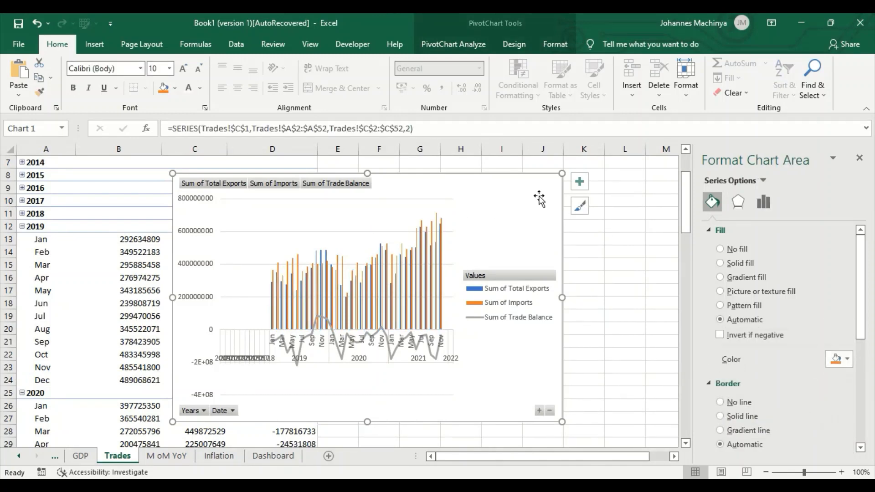
left_click(508, 190)
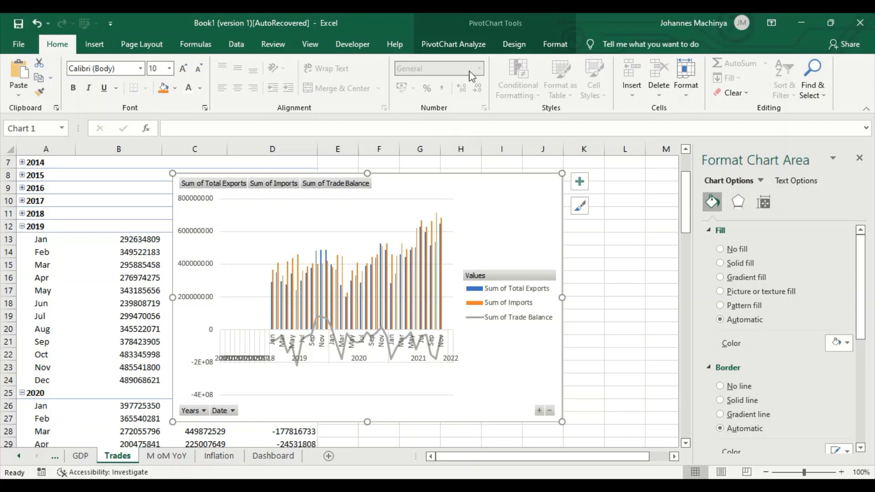
left_click(476, 45)
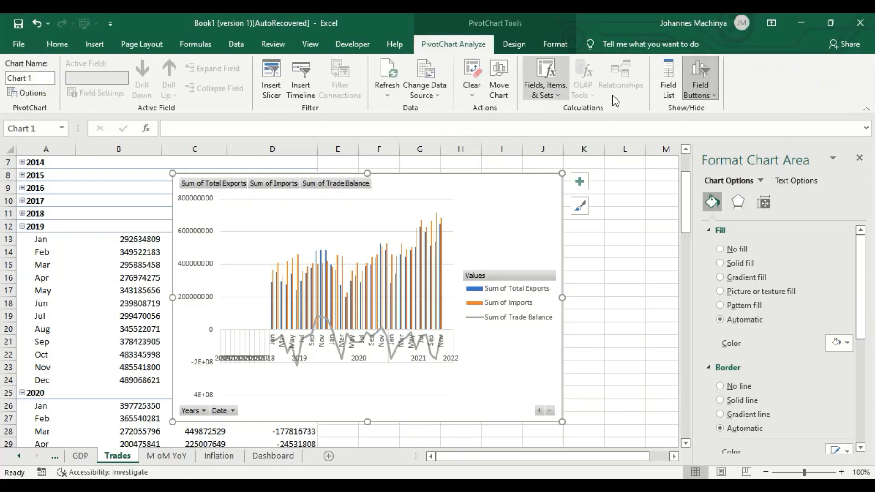
left_click(699, 80)
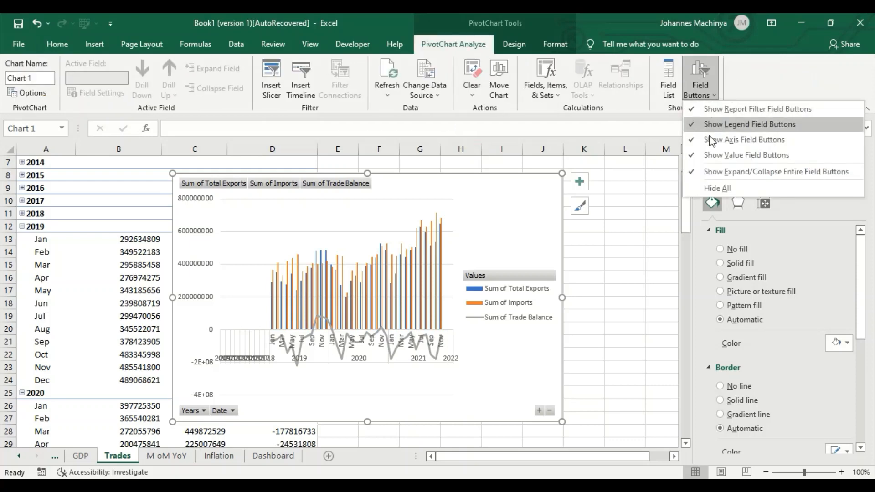
left_click(723, 187)
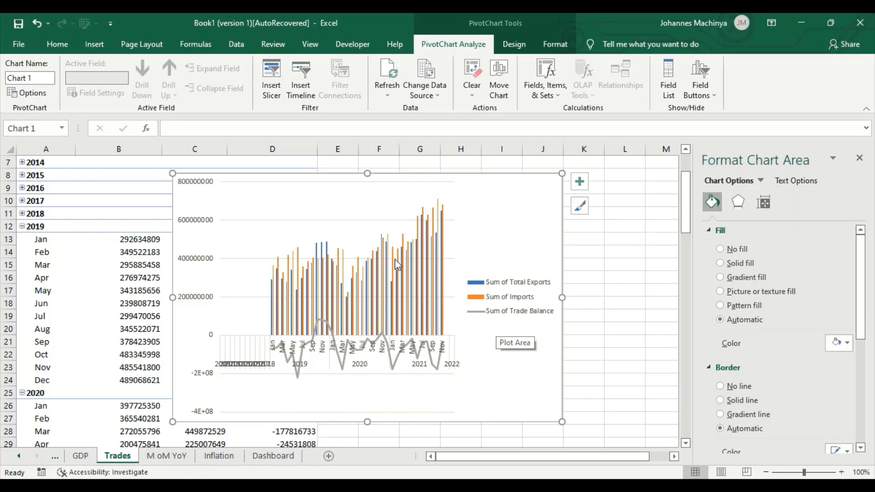
Copy the Trades pivot chart, paste it into the Dashboard sheet and move it onto the Trade tile.
right_click(466, 239)
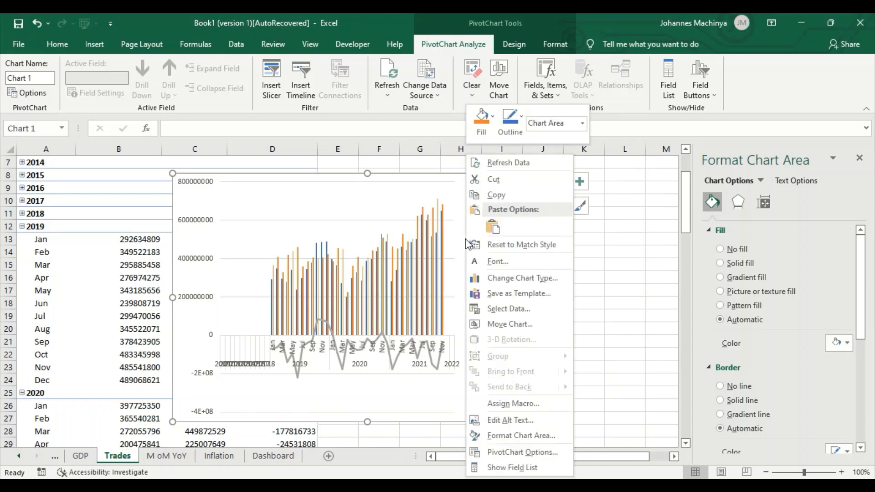
left_click(513, 197)
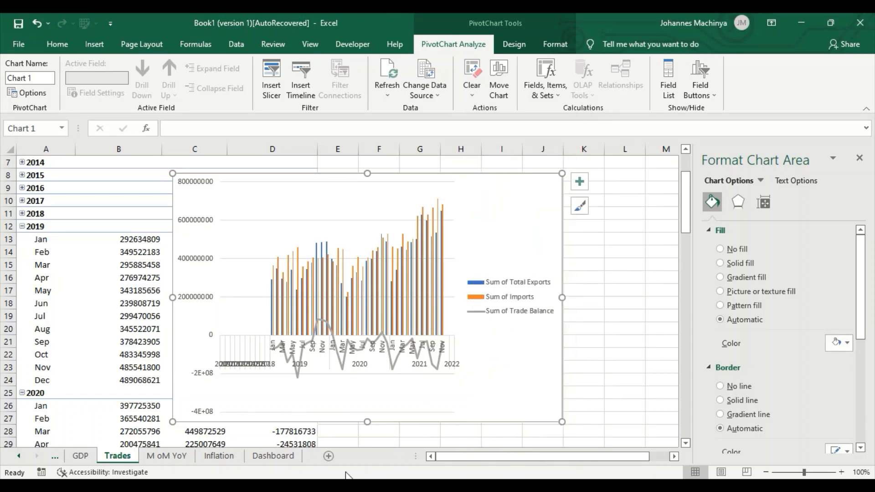
left_click(272, 455)
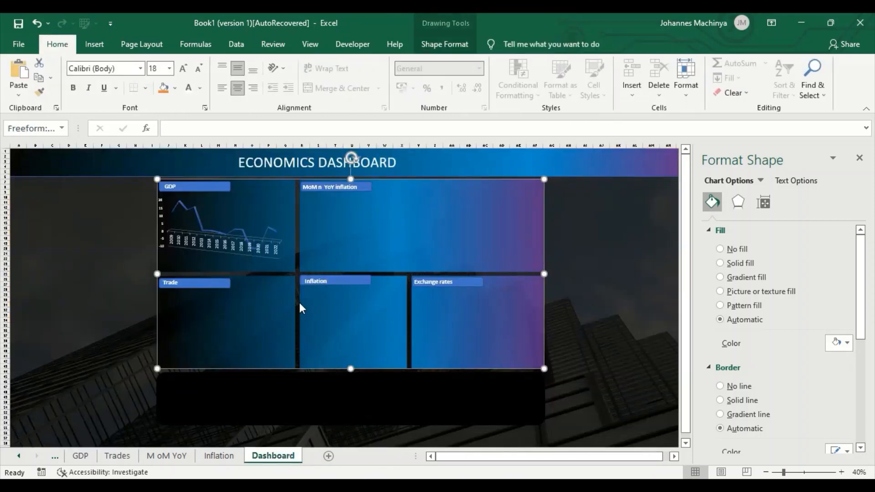
right_click(230, 325)
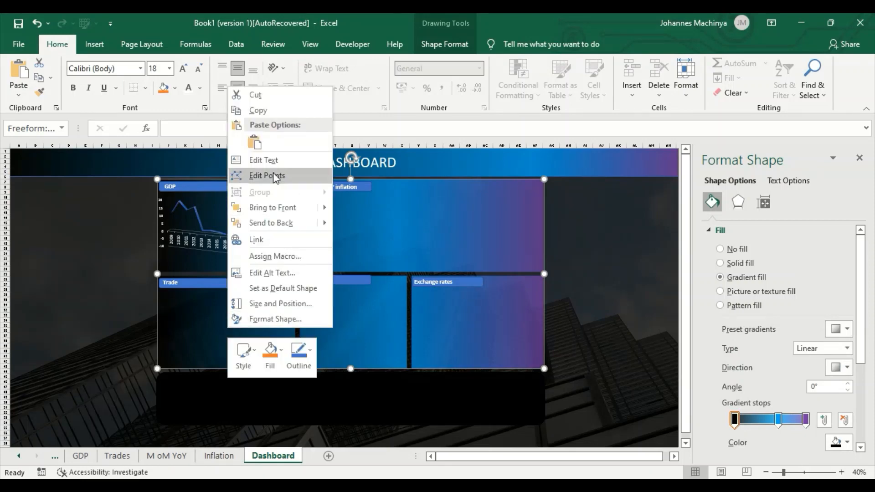
left_click(254, 142)
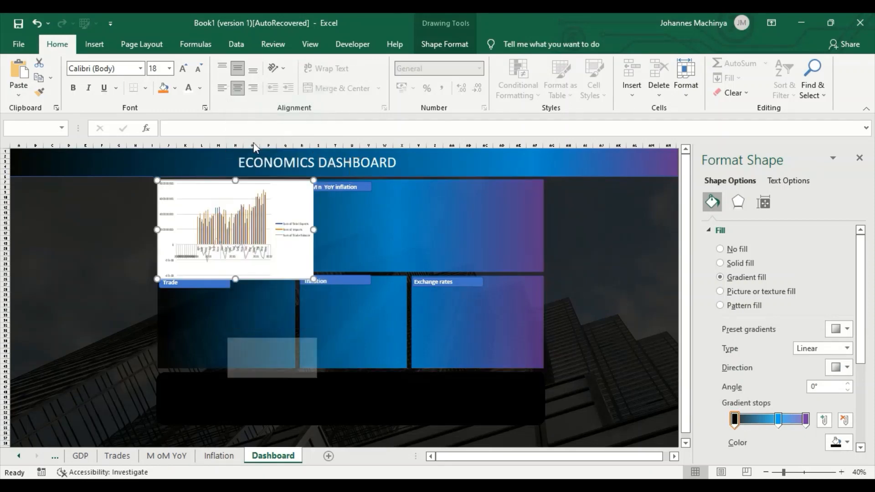
mouse_move(280, 194)
left_mouse_down()
mouse_move(303, 280)
mouse_move(298, 299)
mouse_move(259, 296)
mouse_move(271, 294)
left_mouse_up()
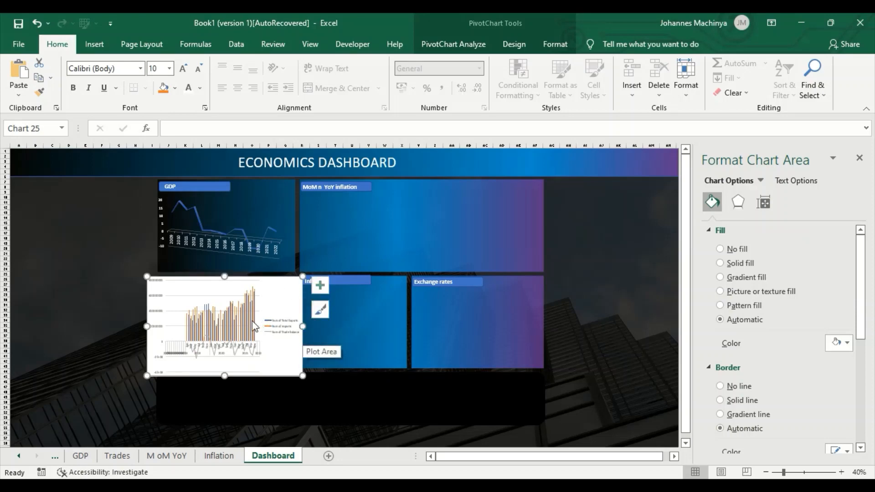
Check the source pivot chart in the Trades sheet and return to the Dashboard sheet.
left_click(157, 301)
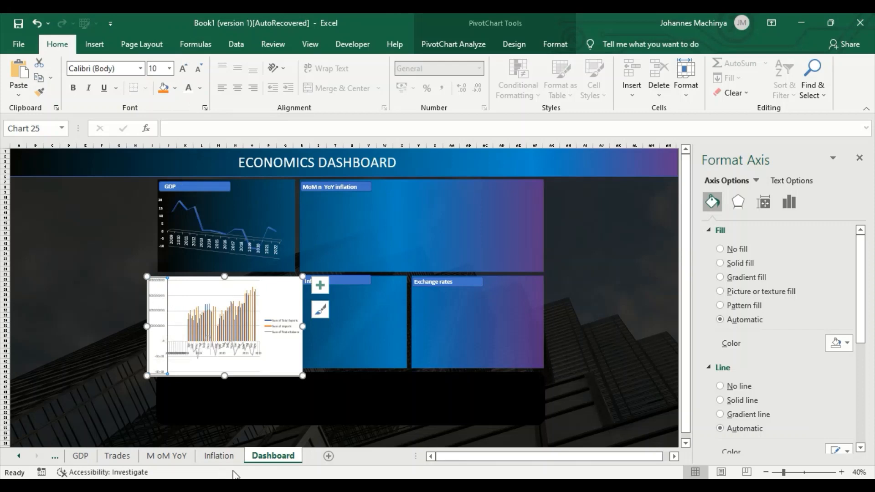
left_click(117, 455)
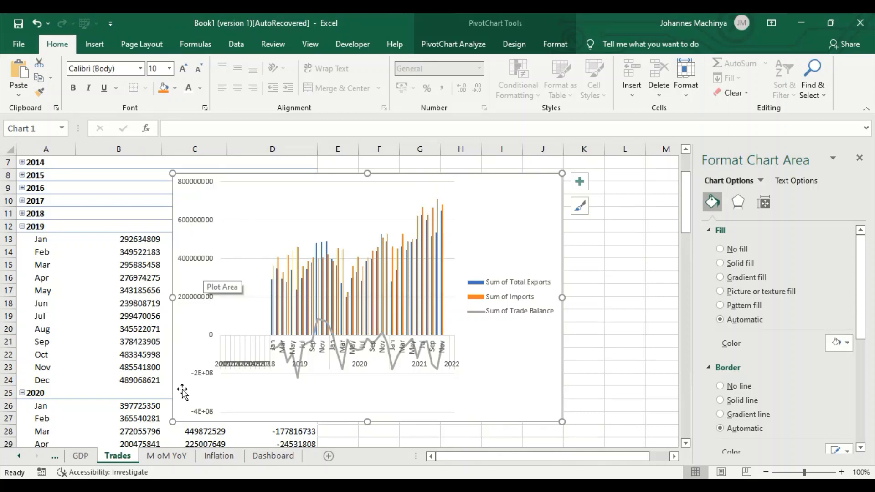
key("ctrl+x")
left_click(273, 456)
key("ctrl+v")
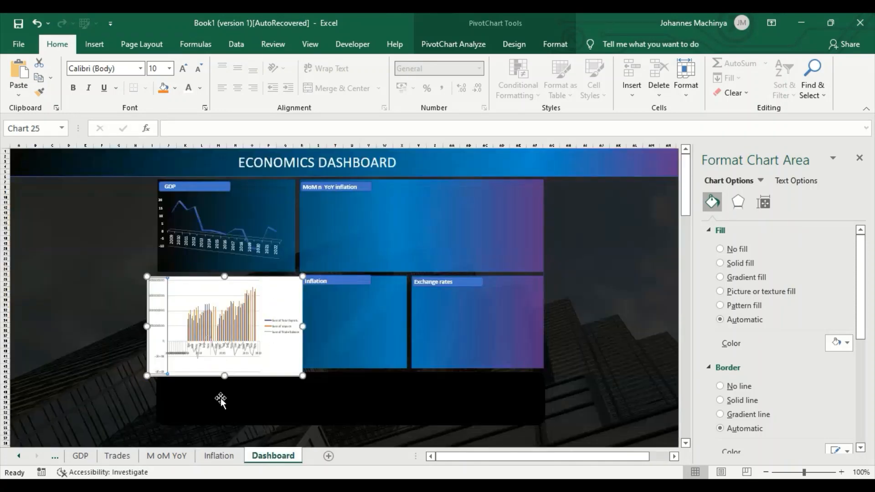
Set the number format category of the Trade chart's vertical axis to Currency.
left_click(187, 351)
left_click(763, 202)
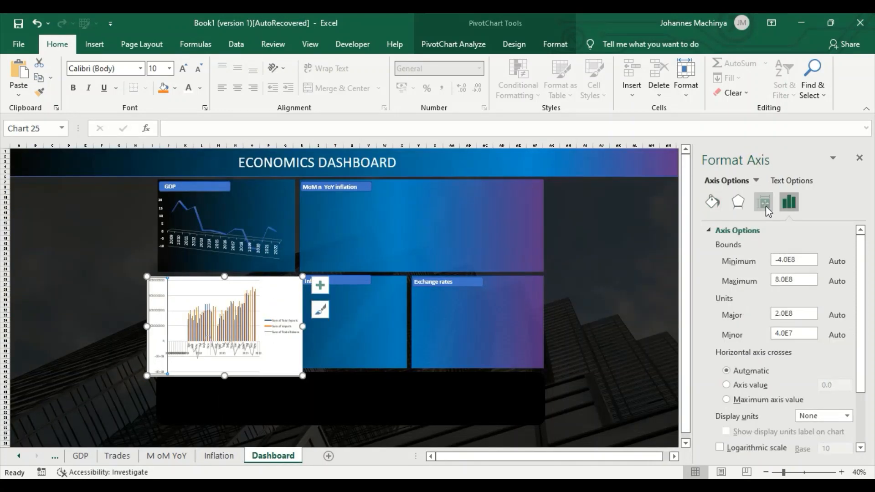
left_click(788, 203)
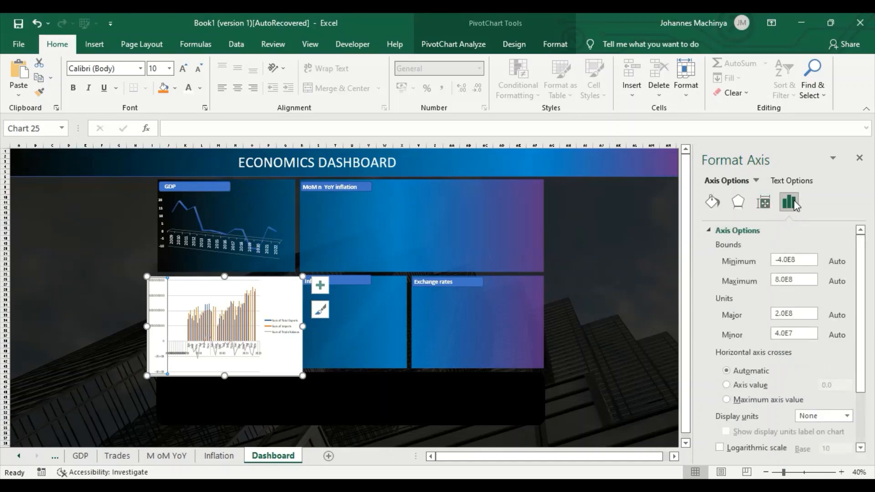
scroll(790, 336, "down", 3)
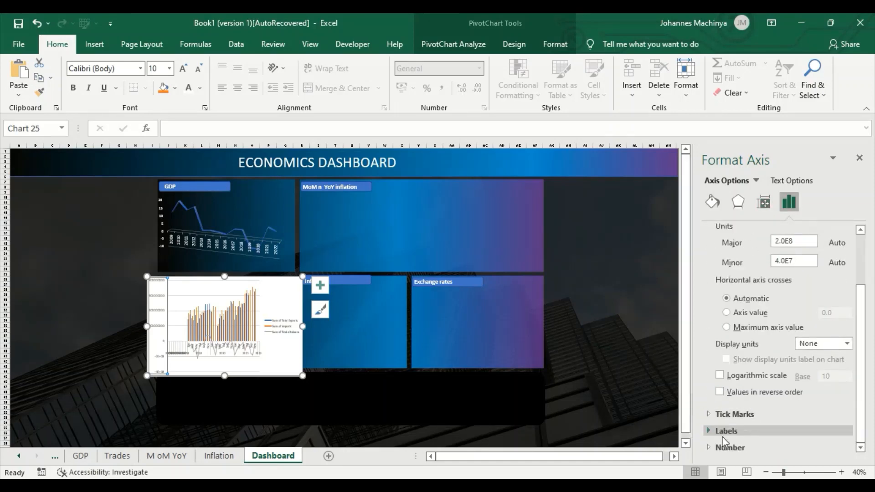
left_click(721, 448)
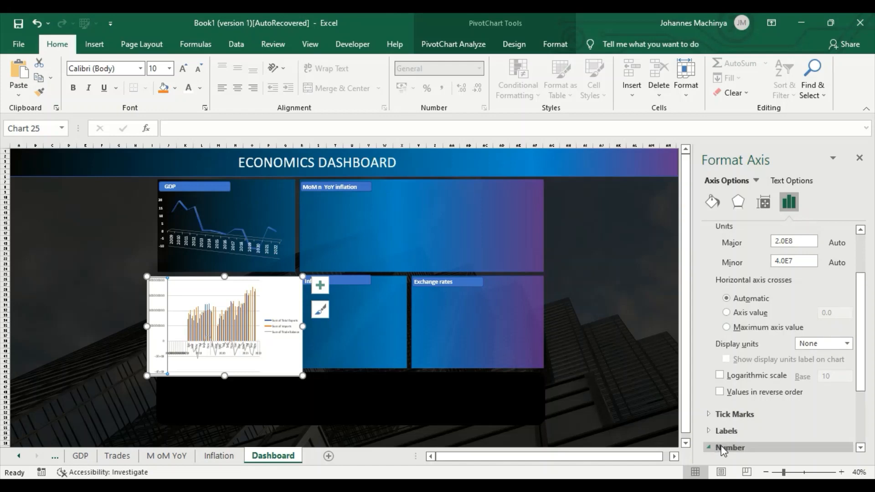
scroll(723, 433, "down", 4)
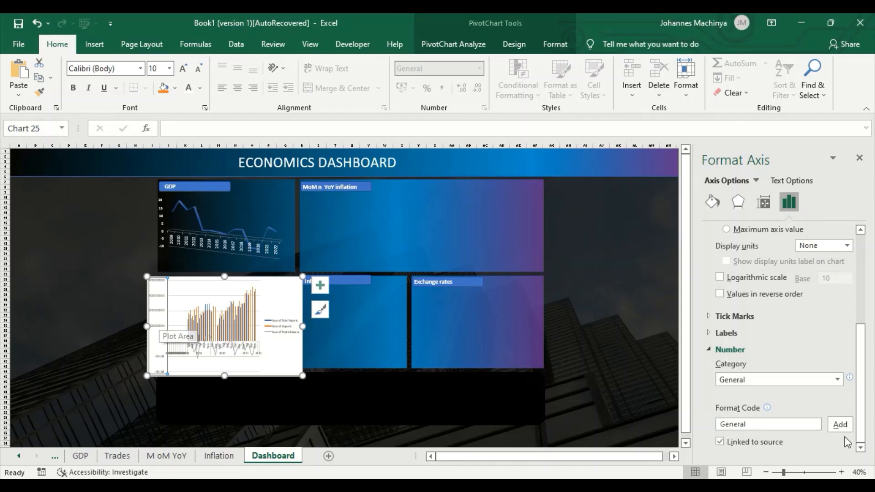
left_click(838, 379)
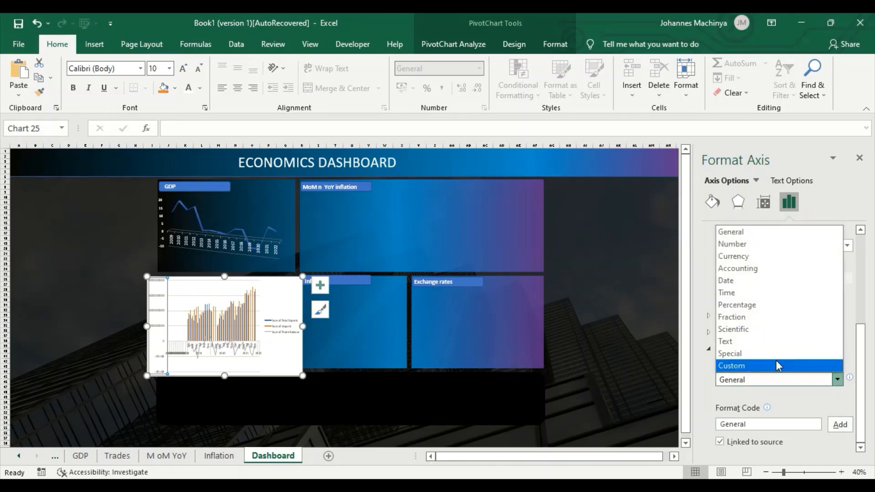
left_click(740, 258)
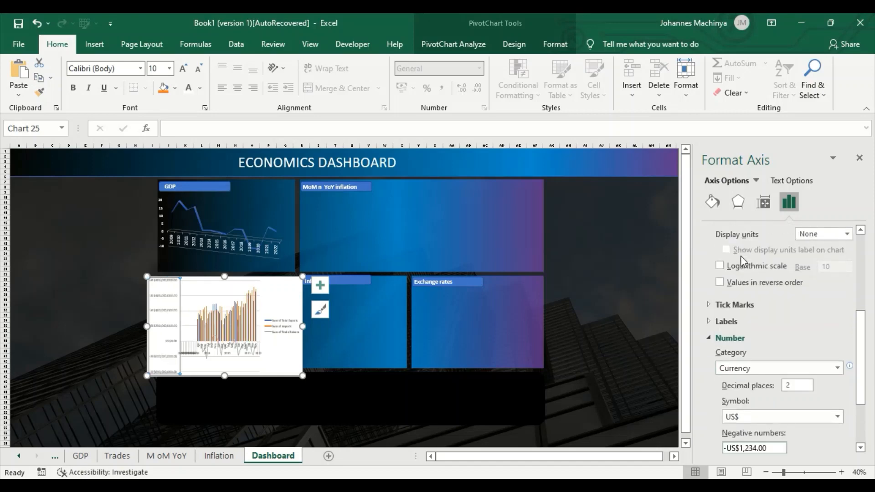
Examine the tick mark, label position and currency format options of the Trade chart's vertical axis.
left_click(753, 318)
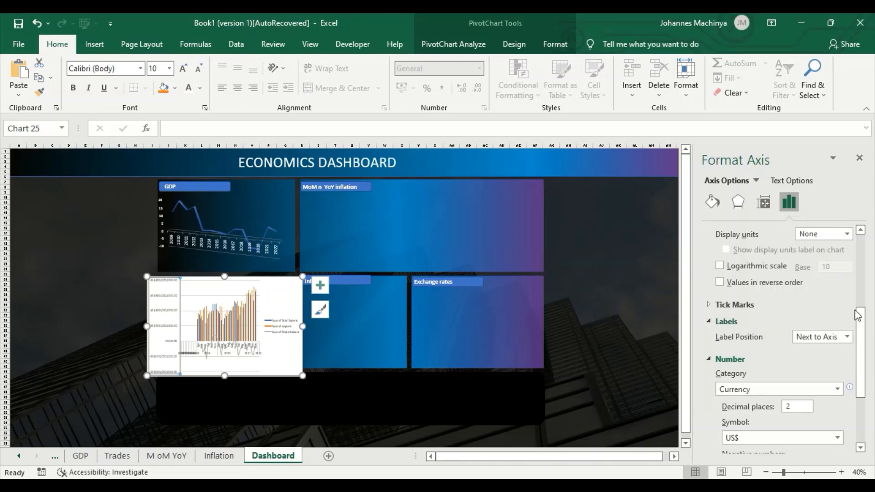
mouse_move(858, 372)
left_mouse_down()
mouse_move(859, 419)
mouse_move(858, 287)
mouse_move(859, 370)
left_mouse_up()
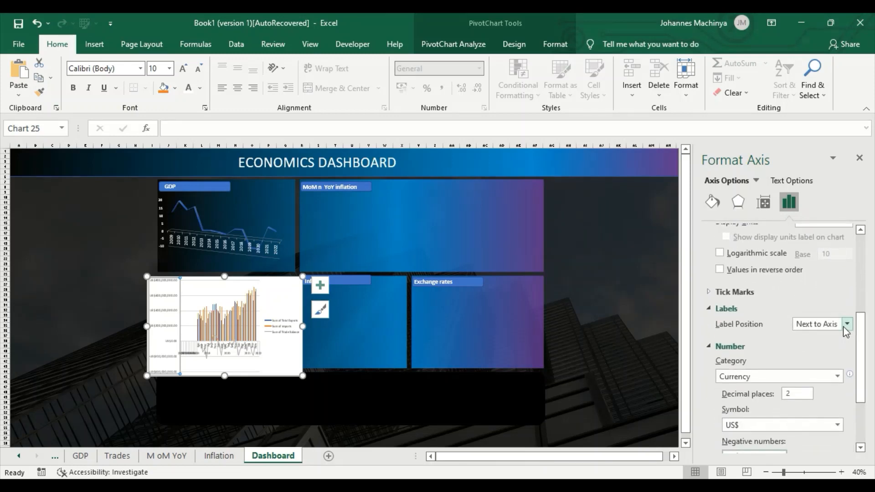
left_click(717, 292)
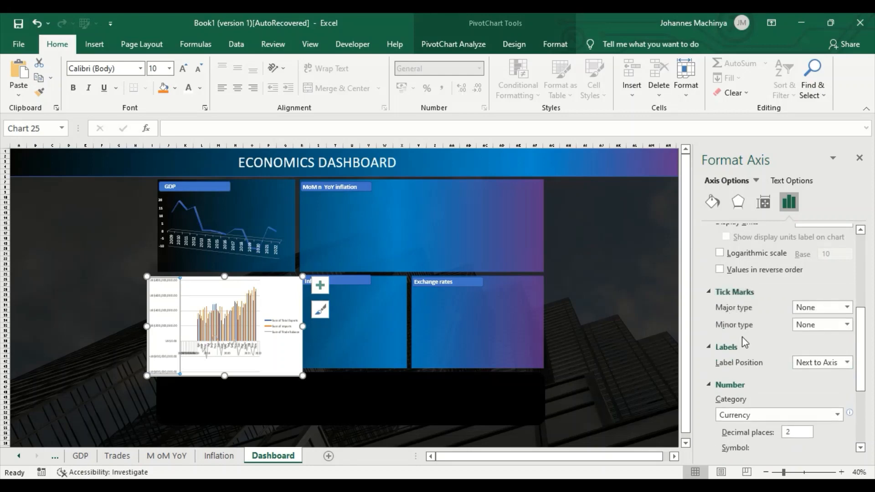
left_click(847, 324)
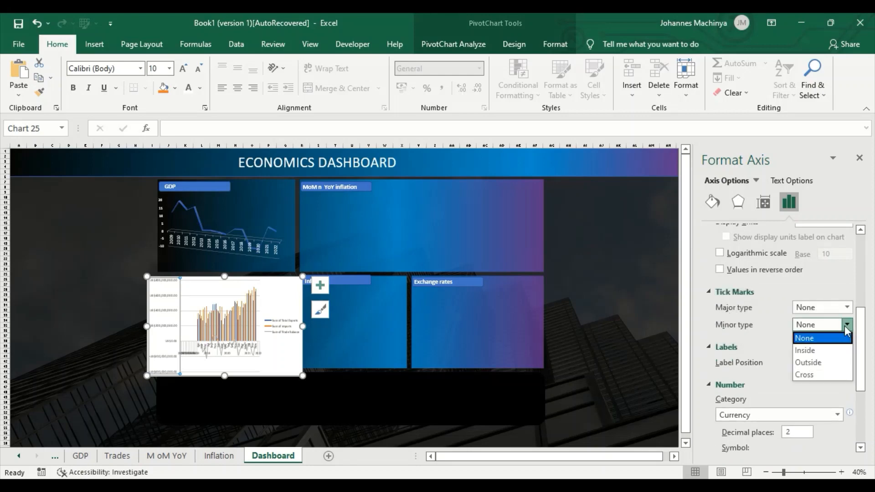
left_click(847, 324)
left_click(844, 311)
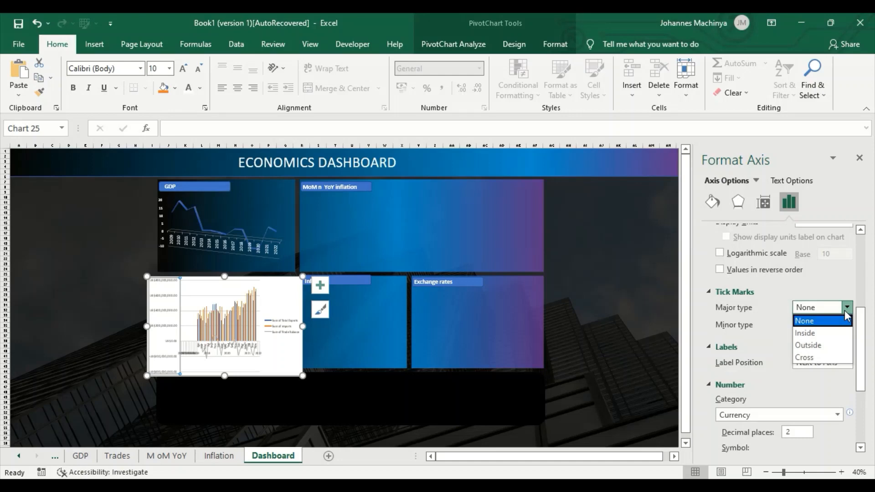
left_click(843, 310)
scroll(856, 348, "down", 2)
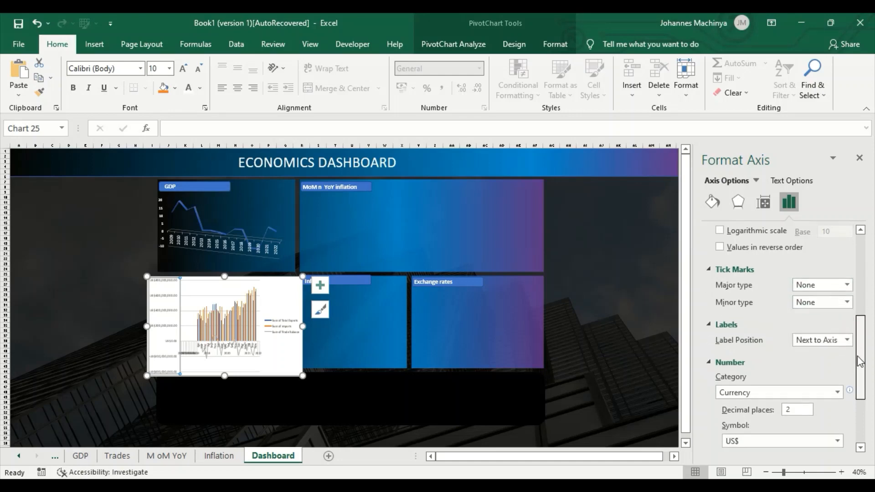
left_click(844, 336)
left_click(844, 336)
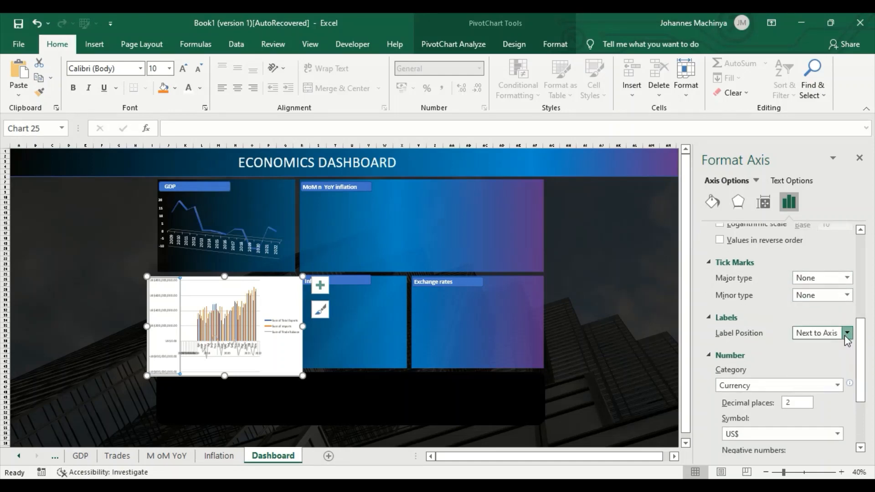
left_click(838, 385)
scroll(858, 378, "down", 2)
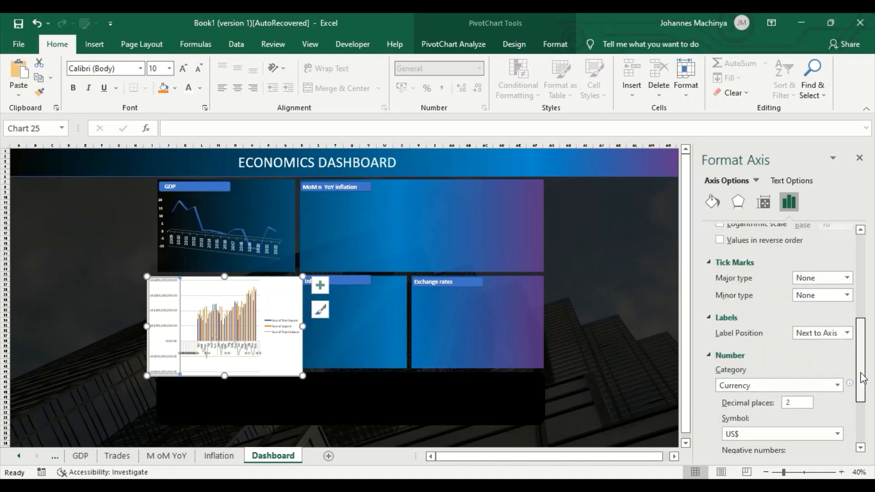
scroll(861, 410, "down", 5)
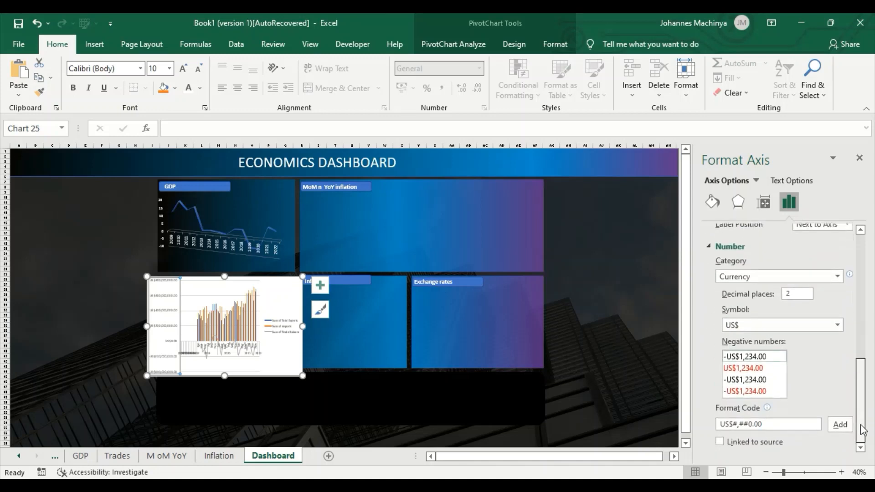
scroll(863, 391, "up", 12)
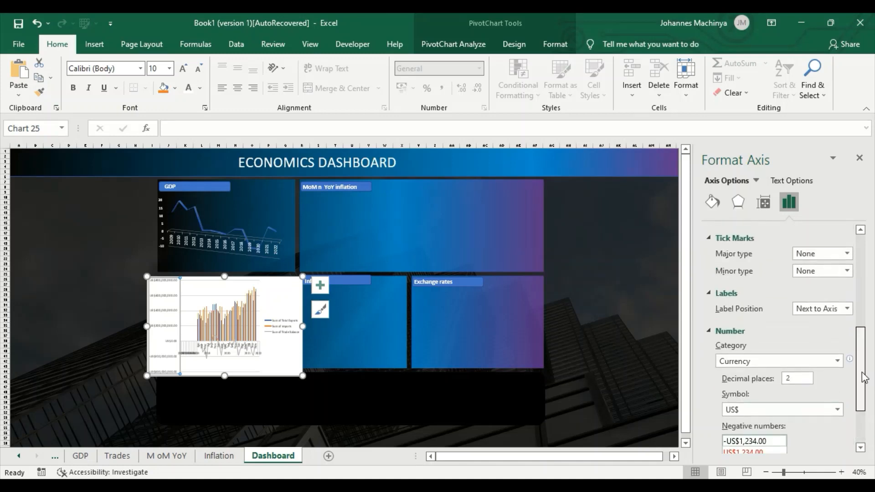
scroll(862, 329, "up", 7)
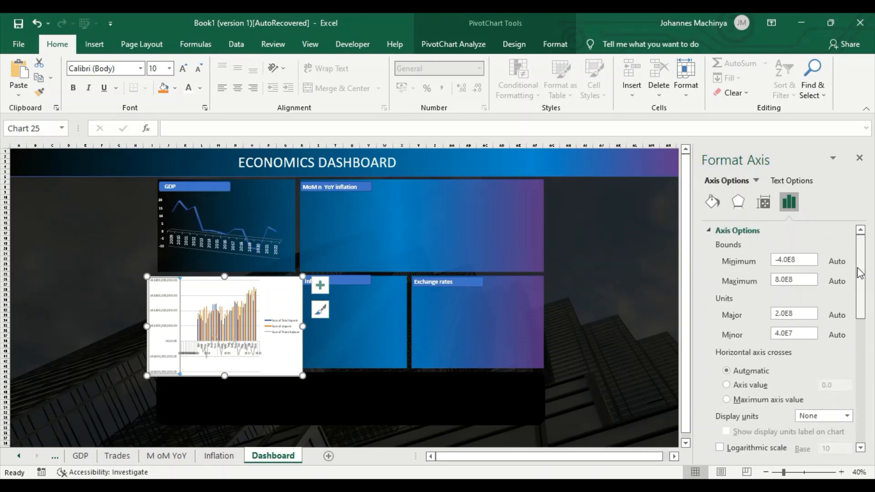
Look through the alignment, effects, fill and line options of the Trade chart's vertical axis.
left_click(763, 202)
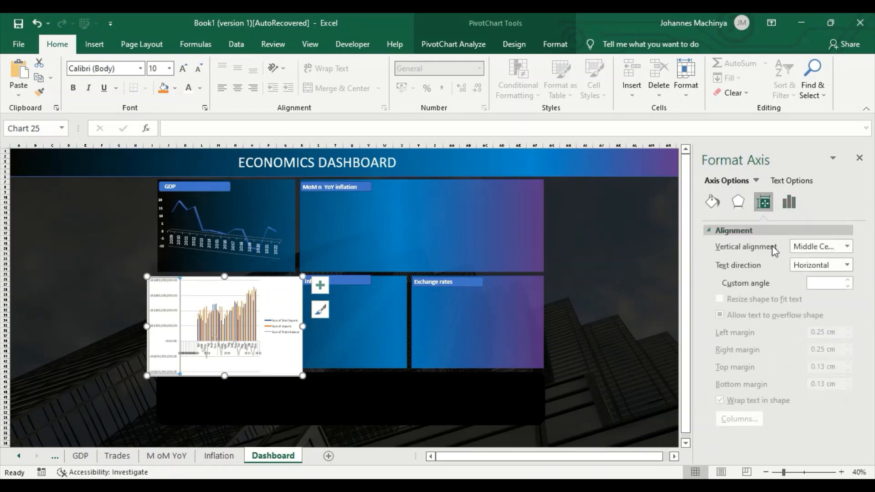
left_click(738, 202)
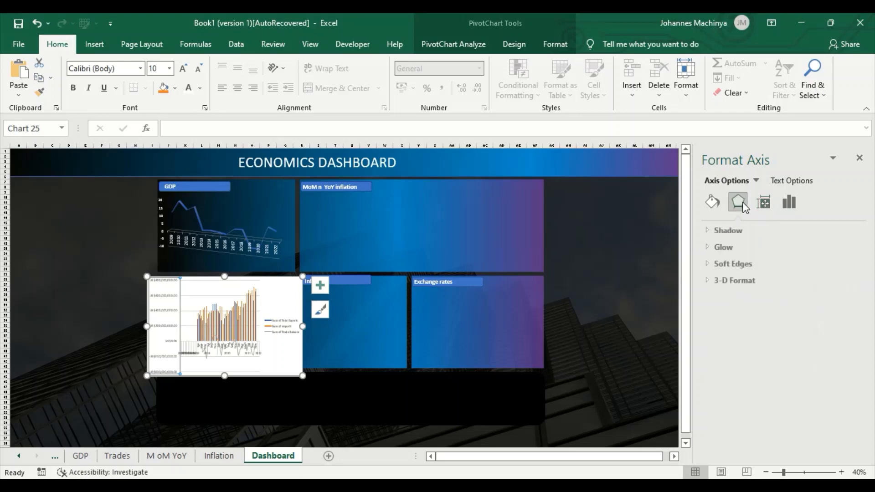
left_click(712, 202)
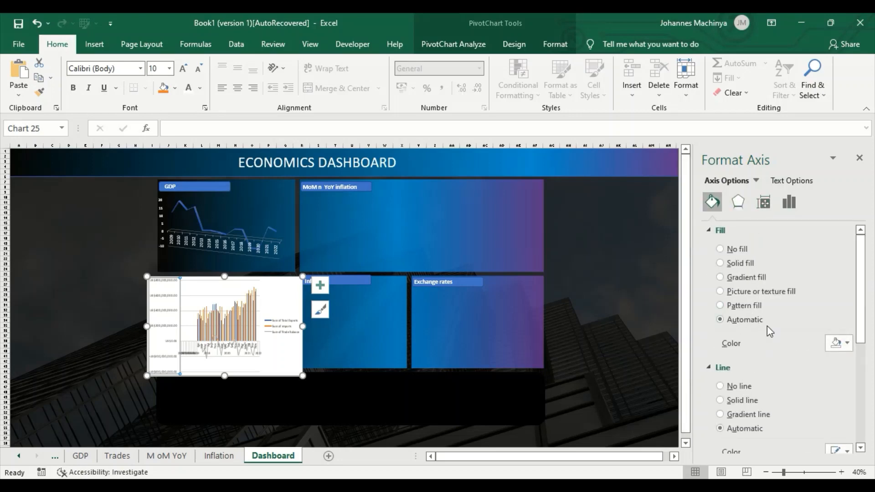
scroll(769, 328, "down", 4)
scroll(767, 326, "up", 5)
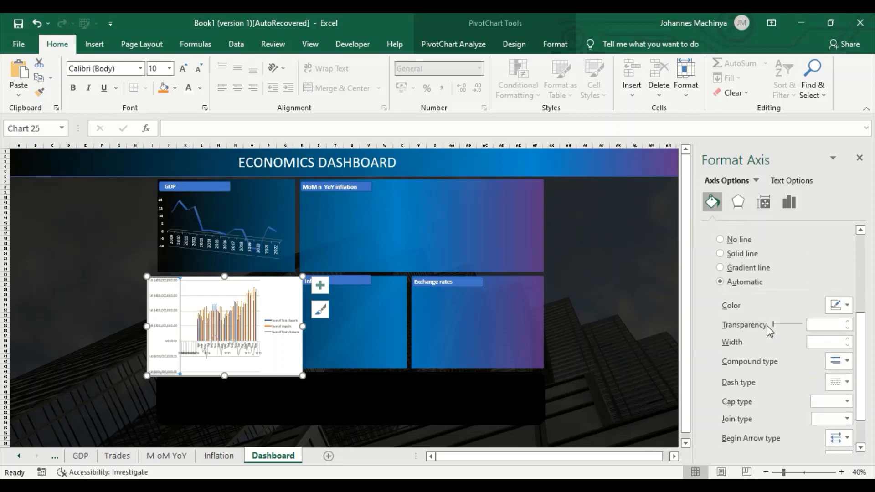
Review the axis units and the major and minor tick mark choices for the Trade chart's vertical axis.
left_click(788, 201)
scroll(800, 340, "down", 1)
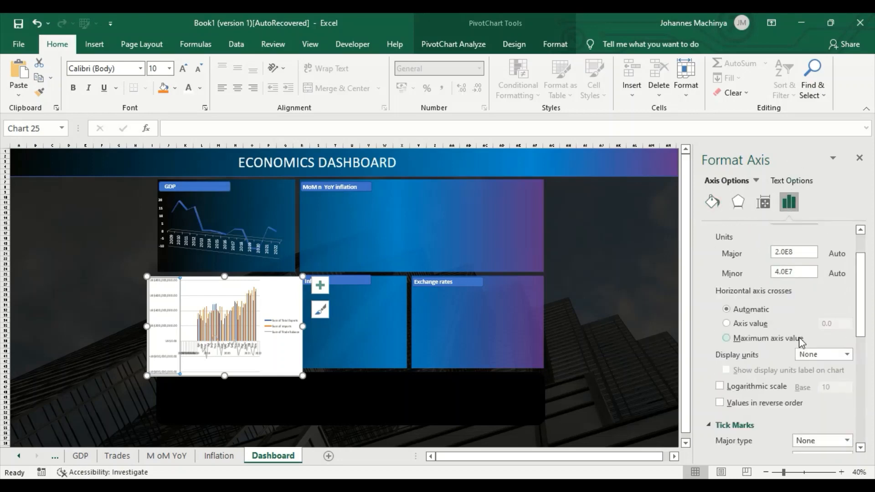
scroll(800, 338, "down", 1)
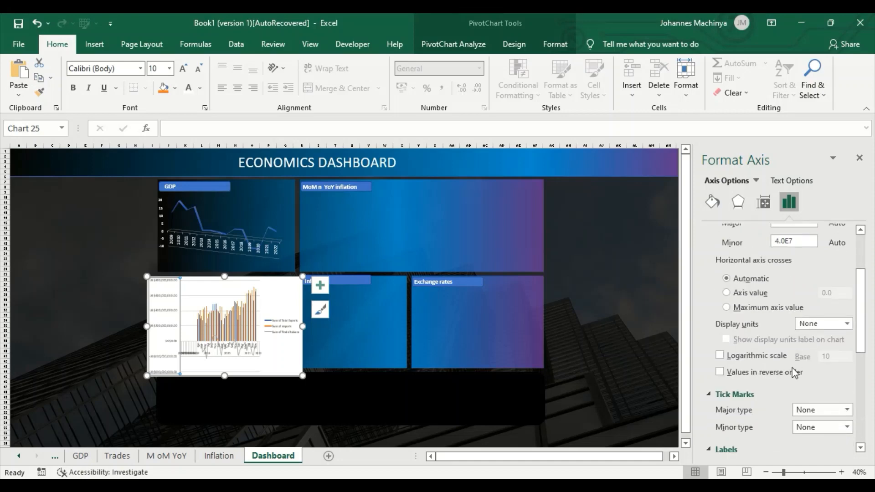
scroll(747, 370, "down", 2)
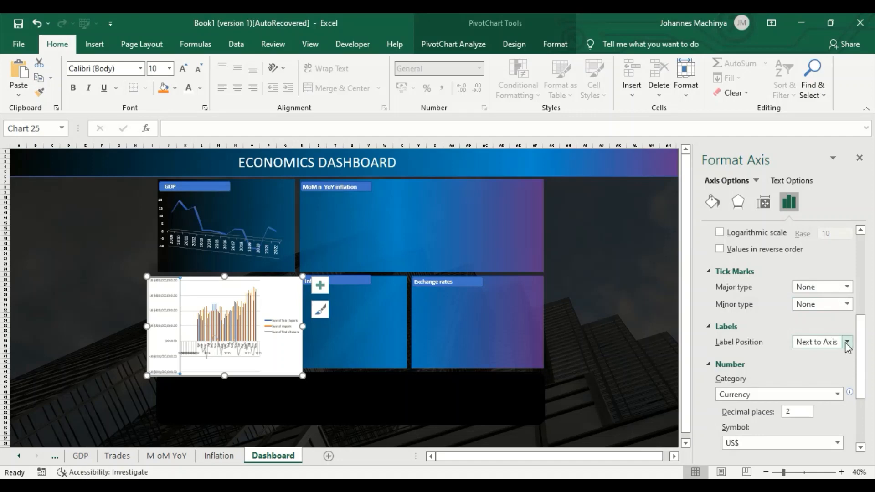
left_click(846, 305)
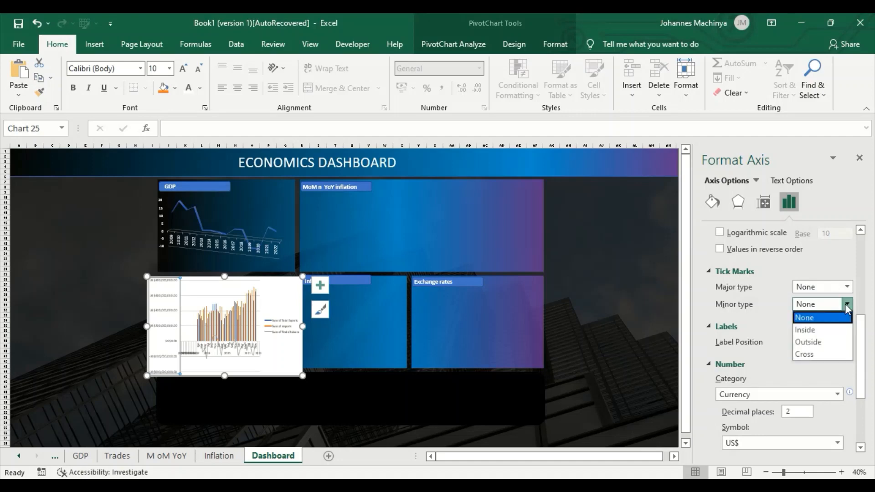
left_click(846, 304)
left_click(845, 286)
left_click(845, 286)
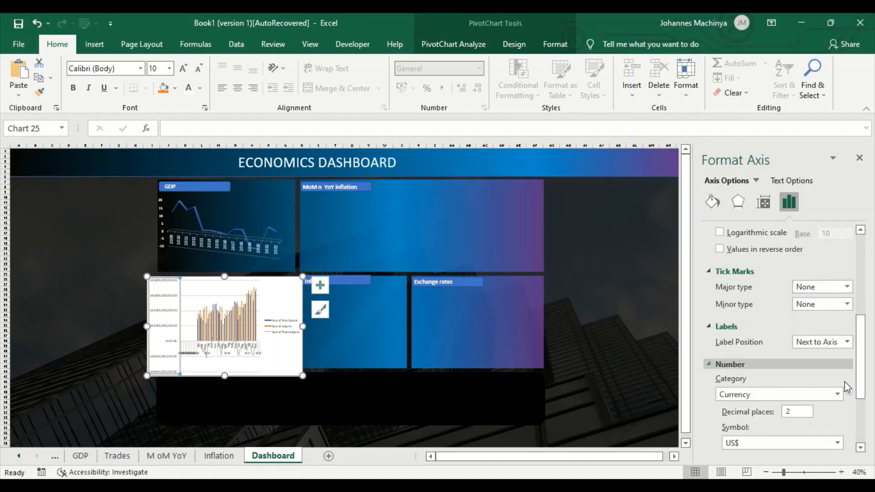
Keep the Currency category for the Trade chart's vertical axis and clear its decimal places value.
left_click(838, 394)
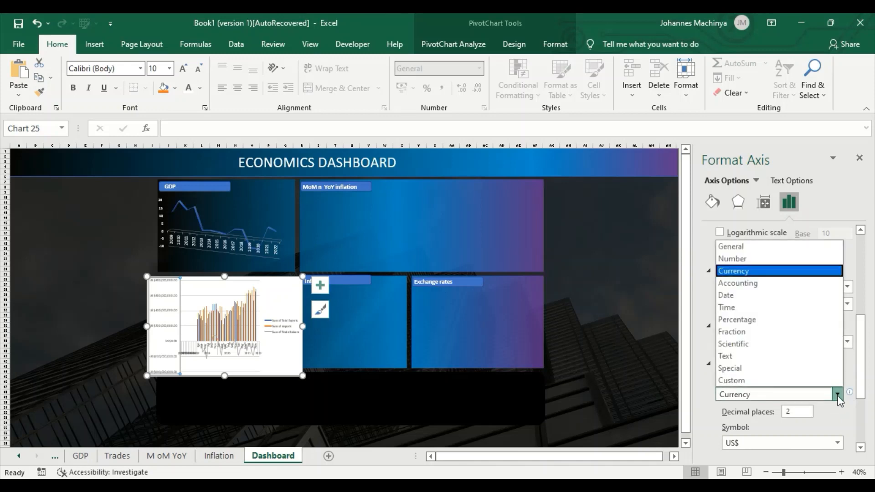
left_click(838, 395)
left_click(838, 395)
left_click(800, 411)
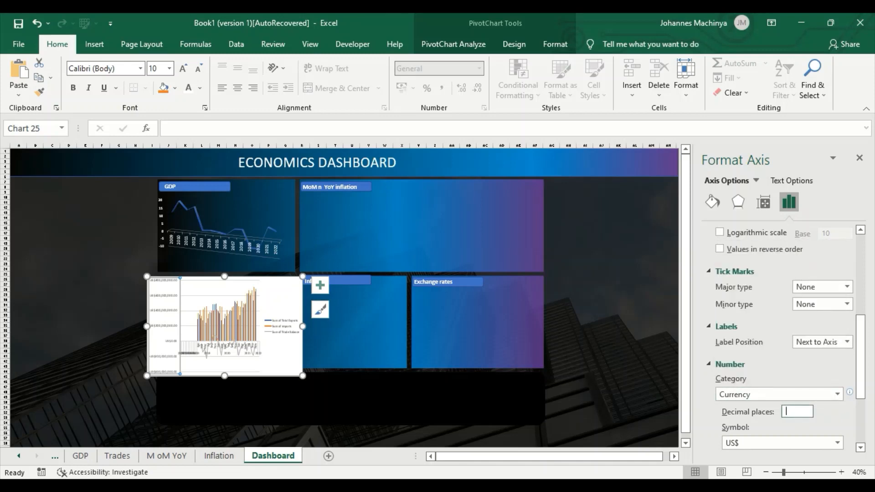
Set the trade chart's vertical axis currency format to 0 decimal places.
scroll(836, 425, "down", 3)
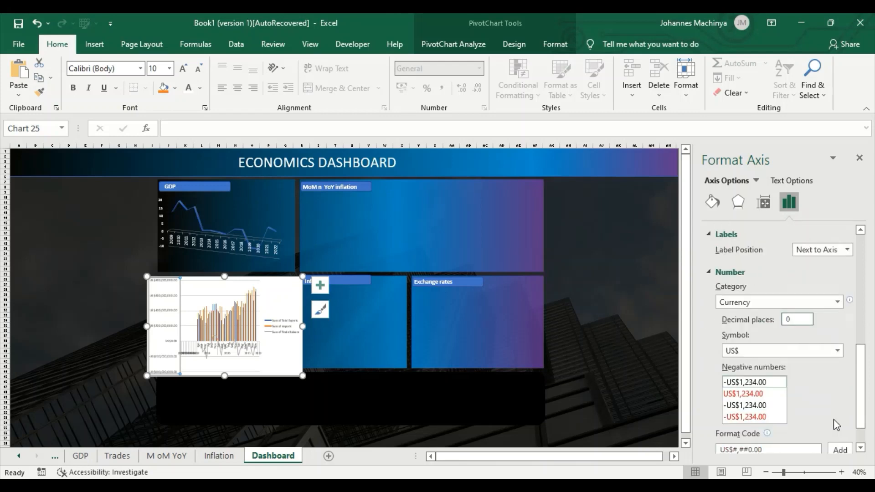
scroll(836, 425, "down", 1)
scroll(837, 425, "up", 12)
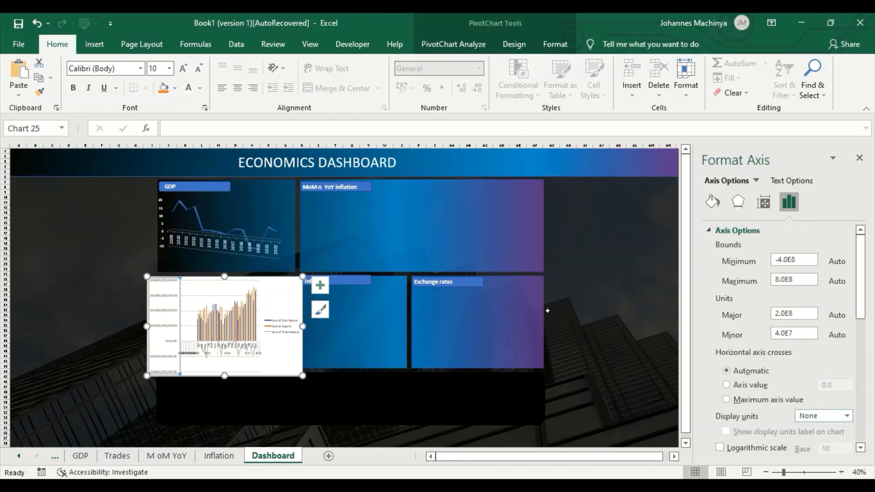
left_click(259, 352)
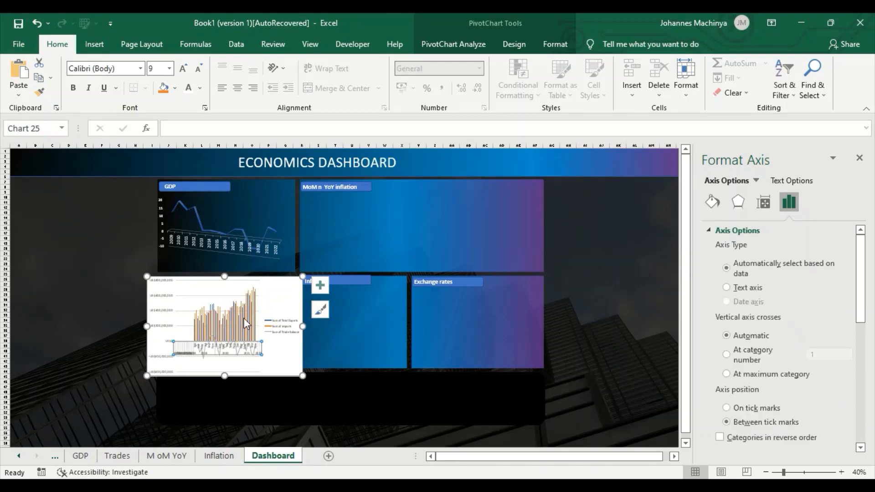
Set the trade chart area to No fill and delete the chart's major gridlines.
left_click(243, 318)
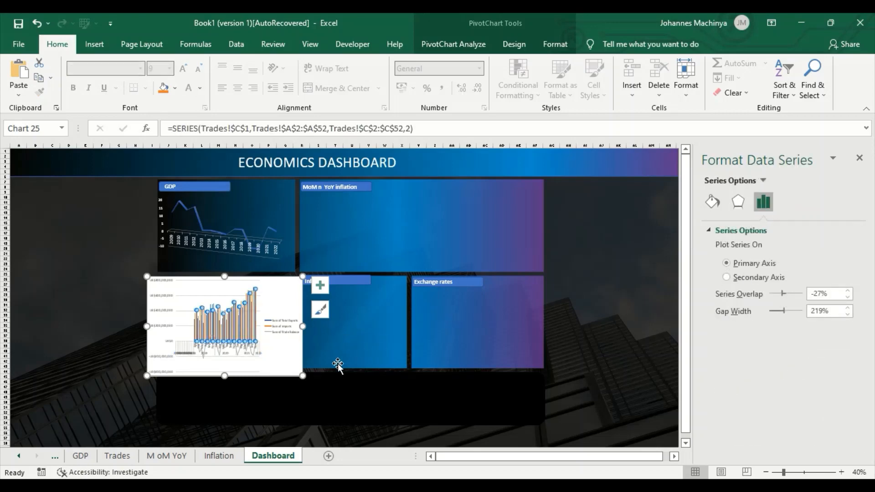
left_click(288, 346)
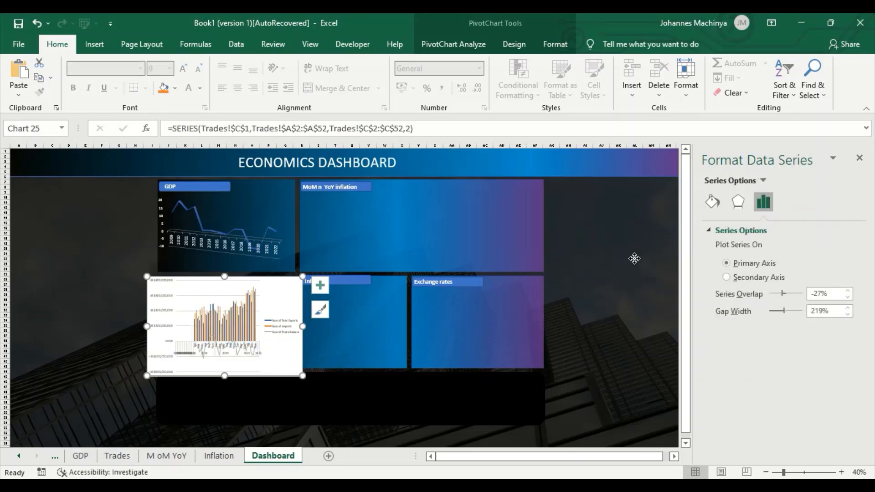
left_click(711, 203)
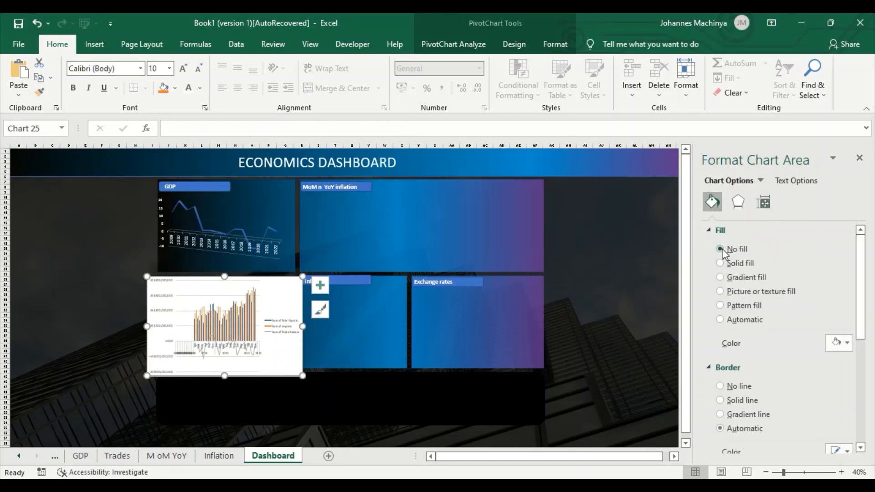
left_click(723, 252)
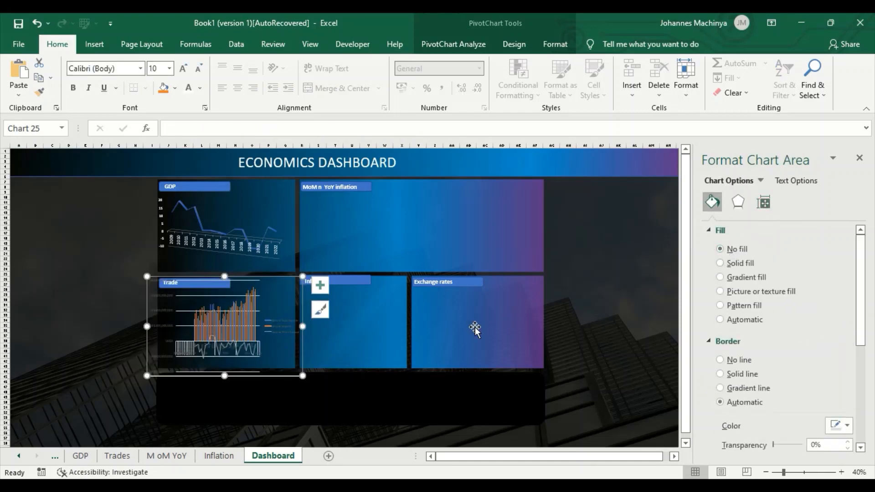
left_click(207, 310)
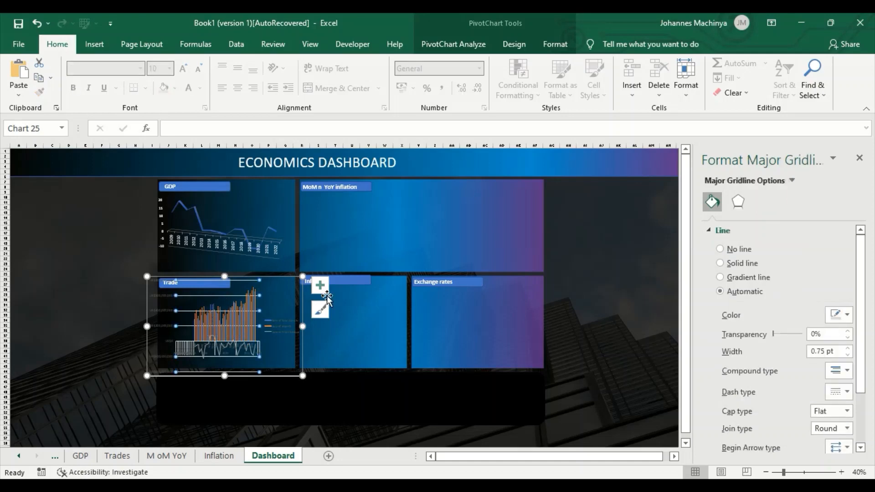
key("Escape")
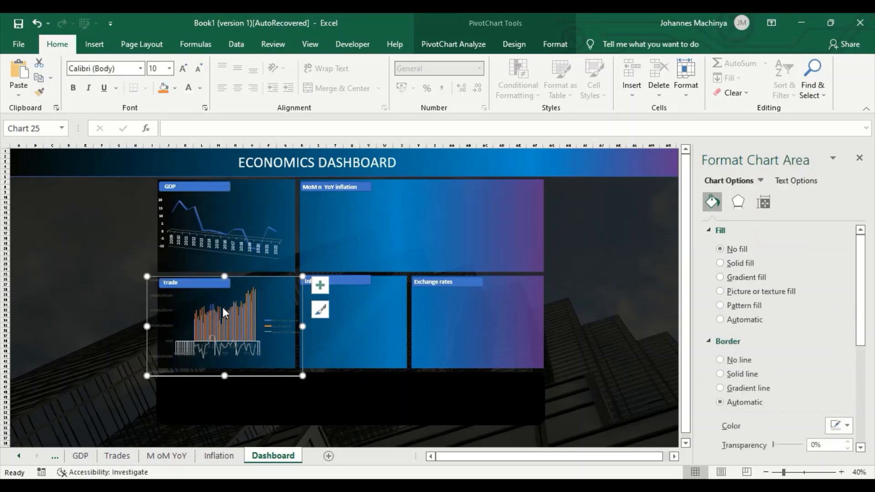
Move the trade chart over the Trade panel and reduce its height and width to fit inside the panel.
mouse_move(265, 297)
left_mouse_down()
mouse_move(296, 297)
mouse_move(287, 297)
left_mouse_up()
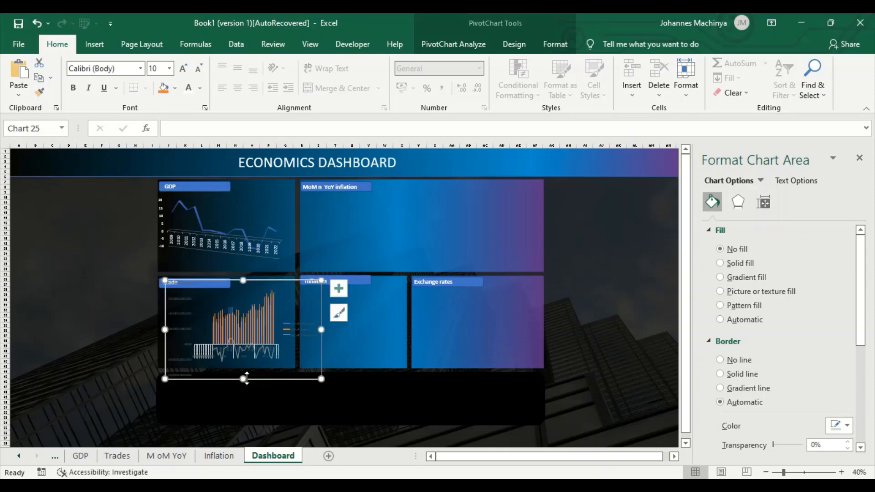
left_click_drag(247, 378, 243, 363)
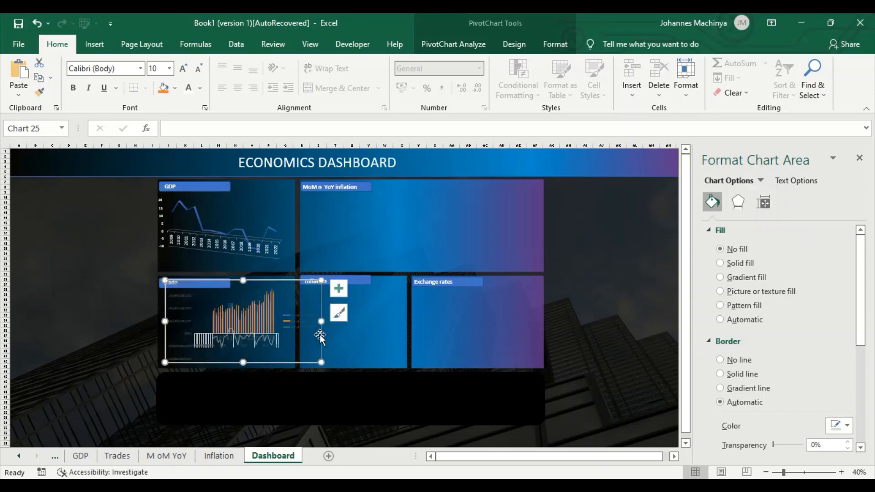
left_click_drag(321, 321, 294, 321)
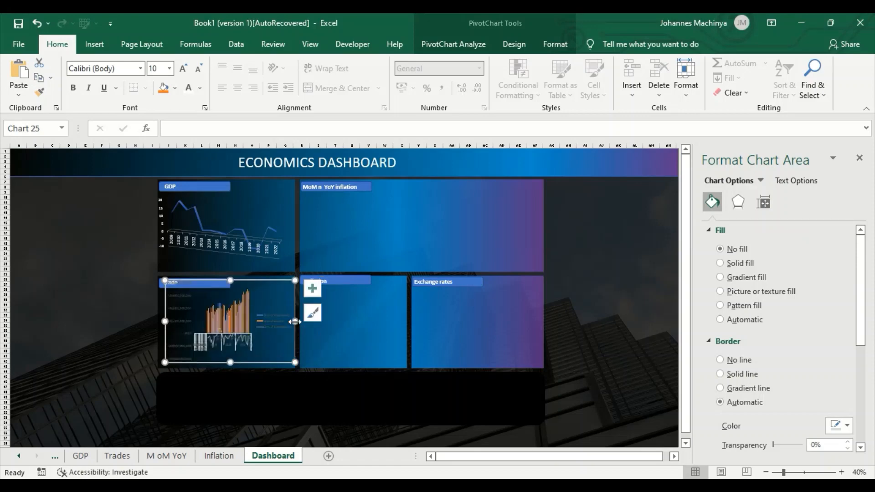
Change the trade chart's vertical axis labels to a gold font colour and font size 11.
left_click(244, 315)
left_click(275, 319)
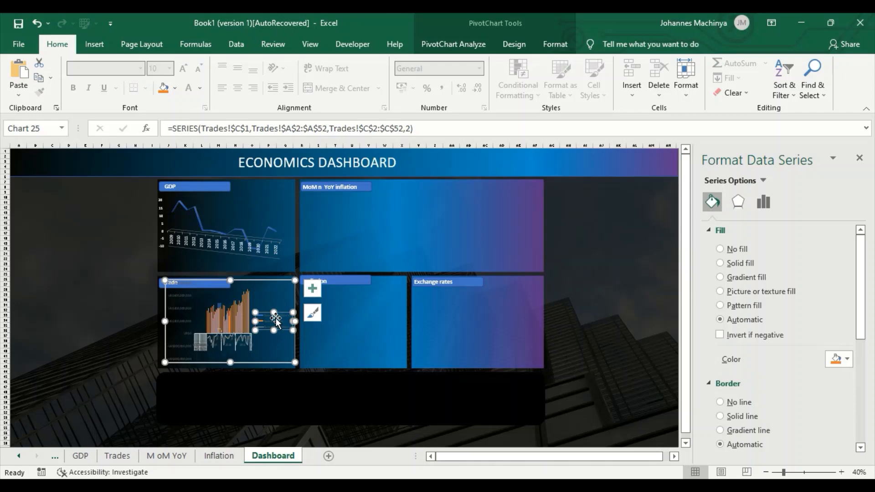
left_click(178, 307)
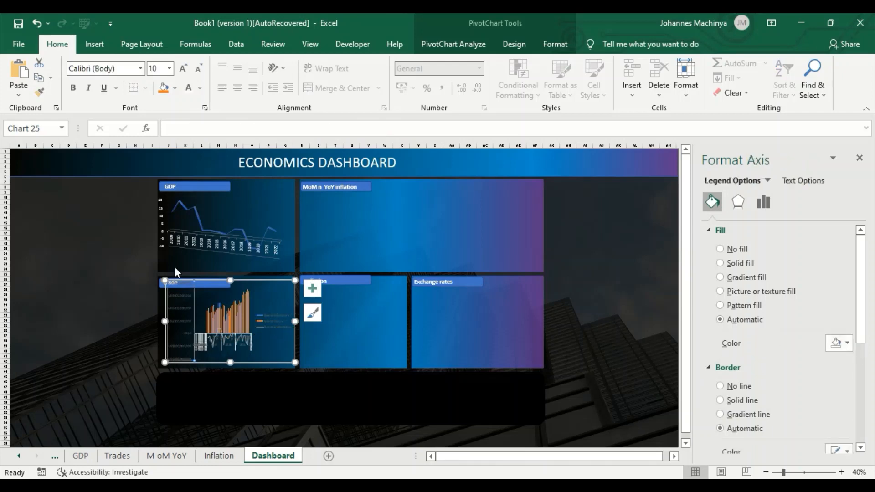
left_click(197, 89)
left_click(197, 88)
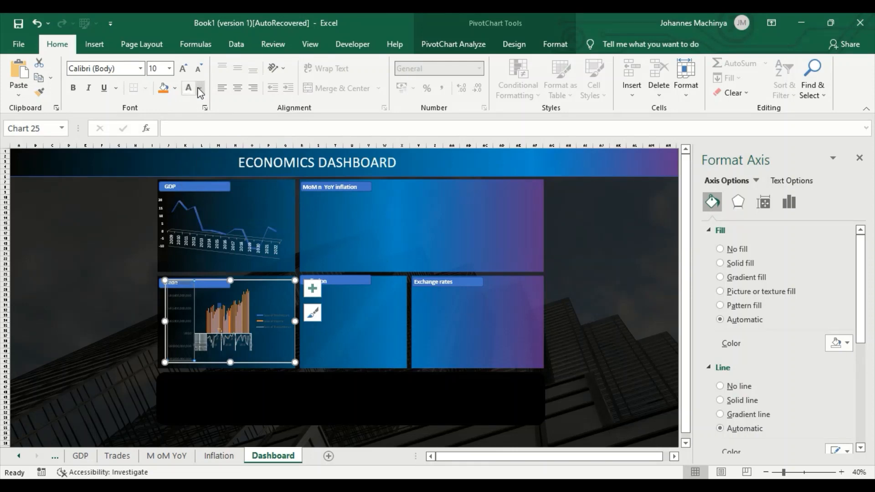
left_click(199, 89)
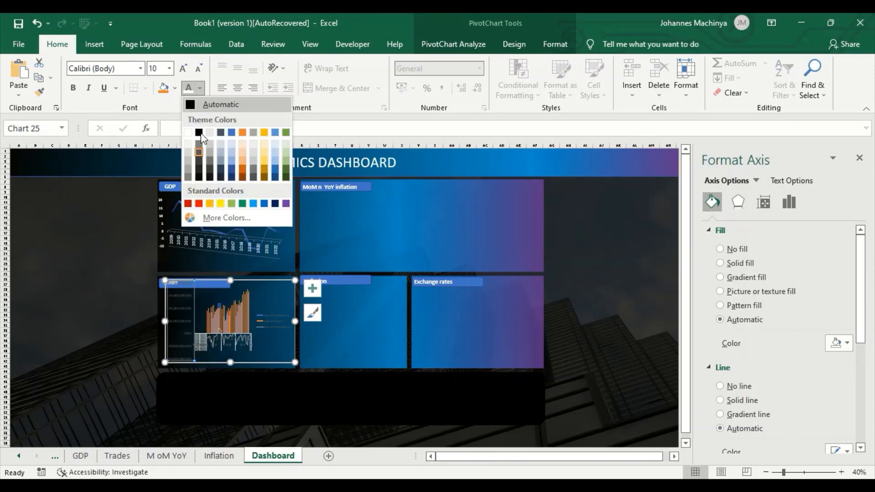
left_click(265, 160)
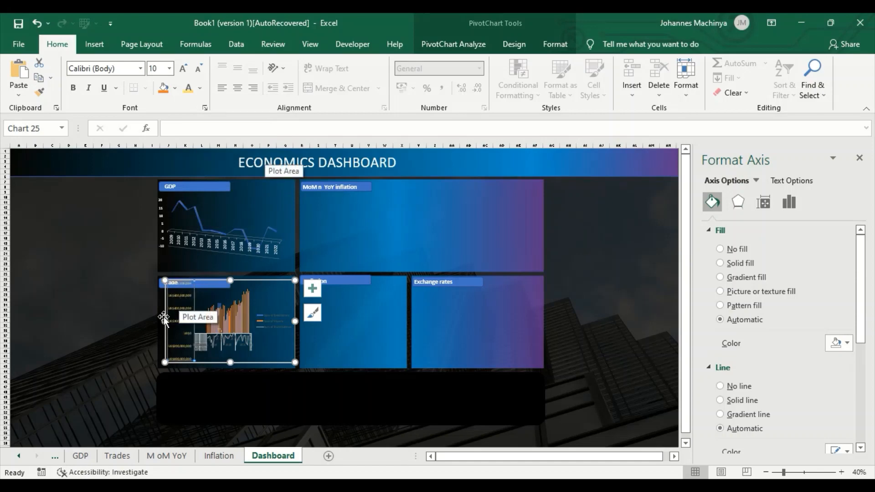
left_click(184, 68)
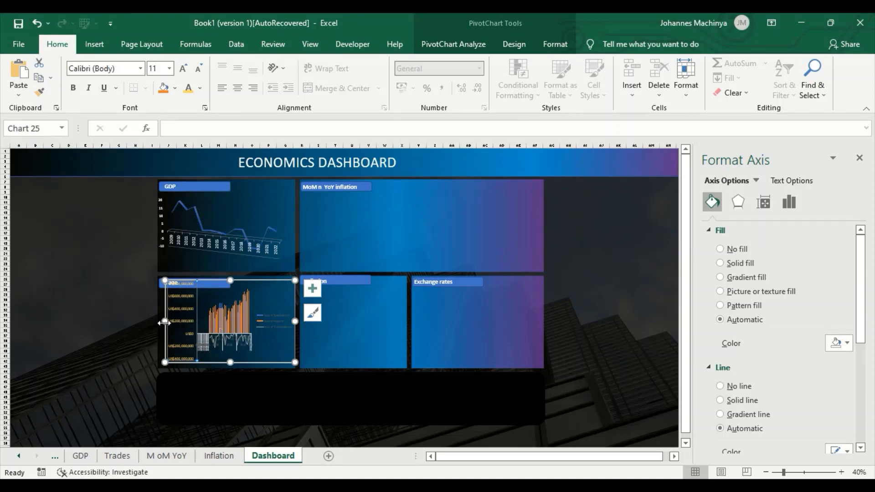
Widen the trade chart to fill the Trade panel and set its legend position to Bottom.
left_click_drag(165, 321, 155, 321)
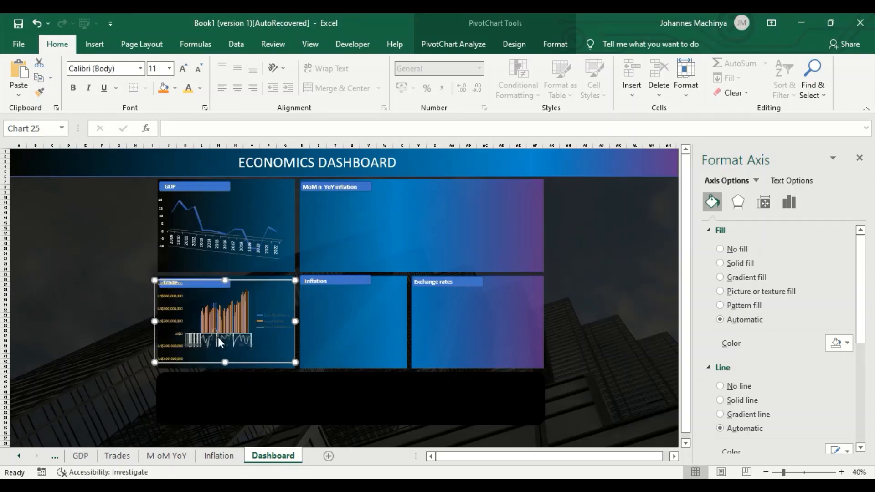
left_click(245, 317)
left_click_drag(270, 324, 273, 327)
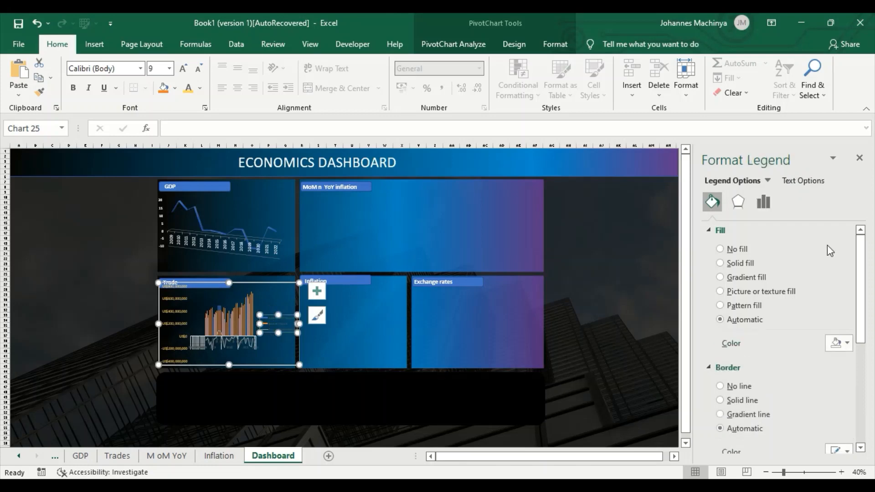
left_click(765, 203)
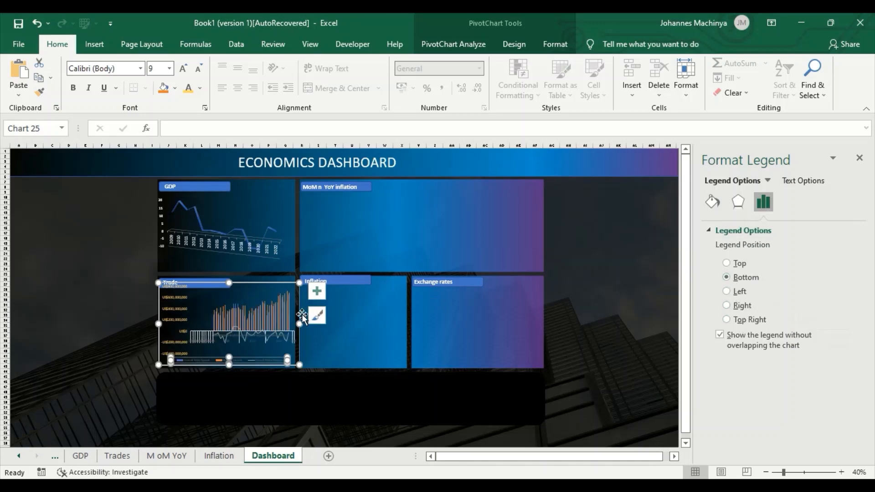
Change the trade chart's horizontal axis labels to the same gold font colour and font size 12.
left_click(252, 324)
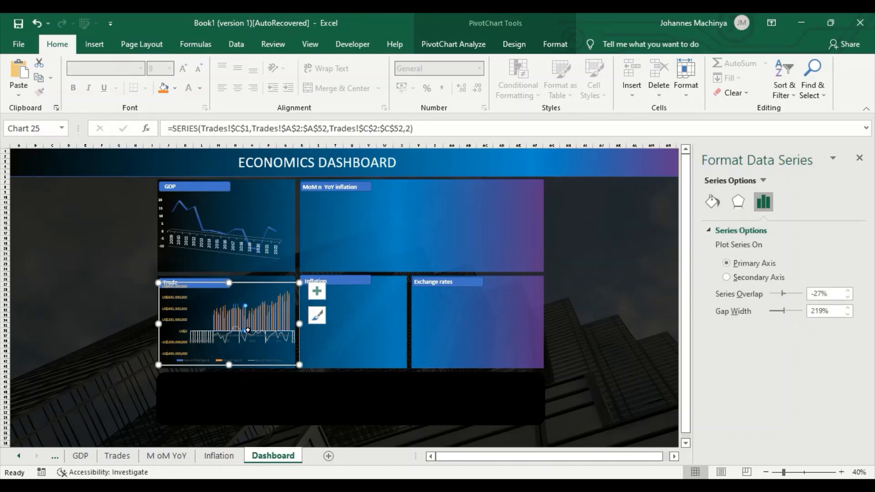
left_click(237, 333)
left_click(233, 333)
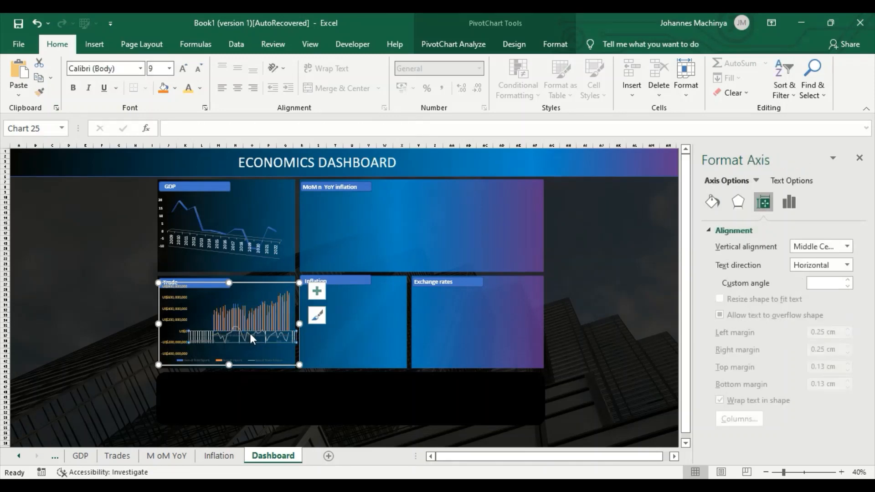
left_click(189, 88)
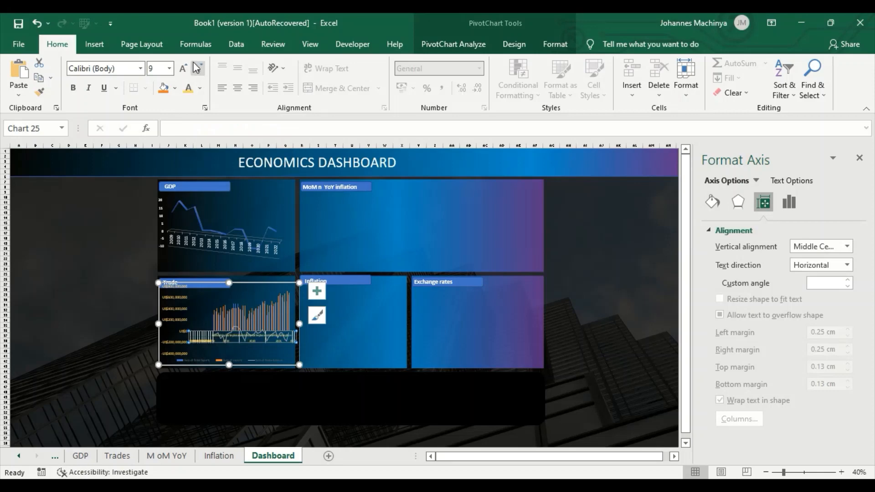
left_click(184, 68)
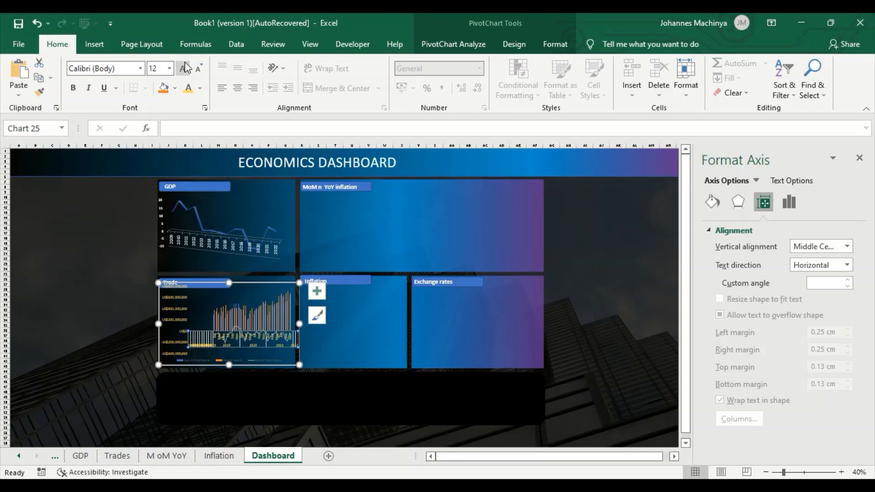
Change the trade chart's legend text to font size 11 and the same gold font colour.
left_click(193, 358)
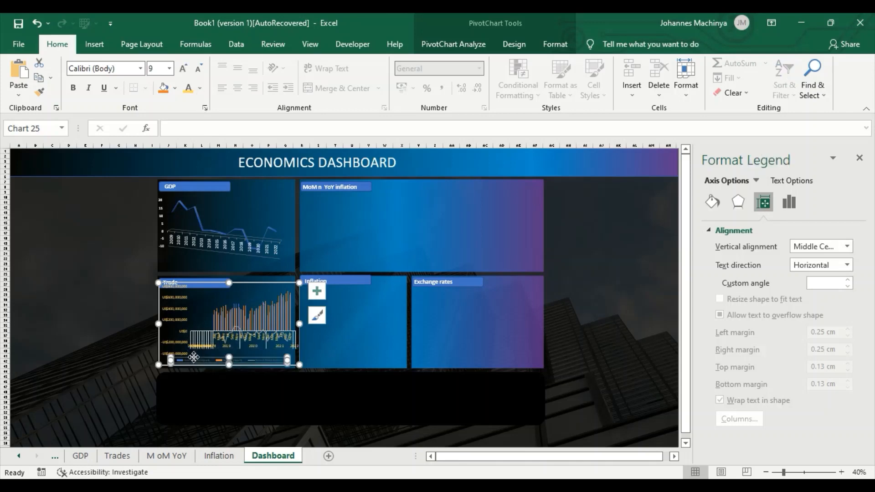
left_click(184, 69)
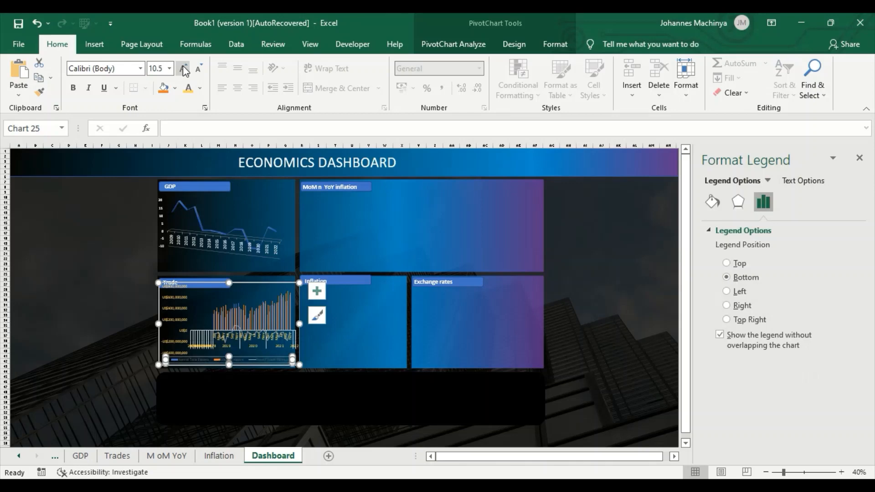
left_click(185, 70)
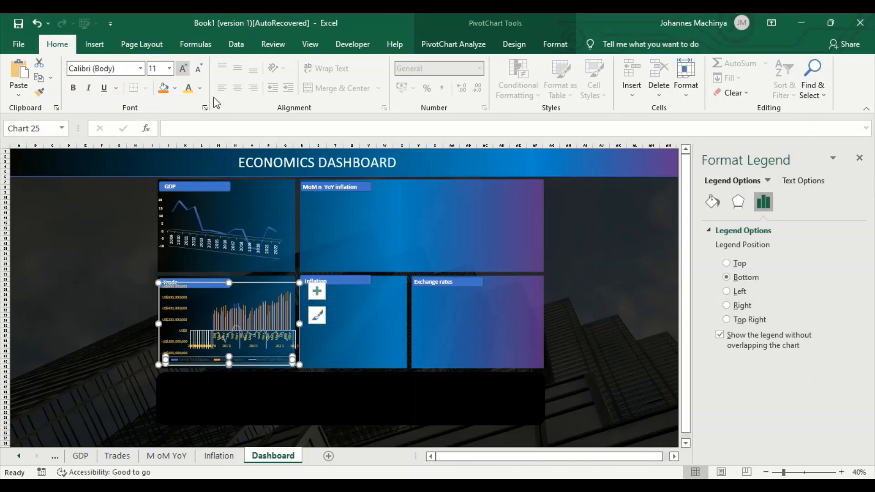
left_click(188, 88)
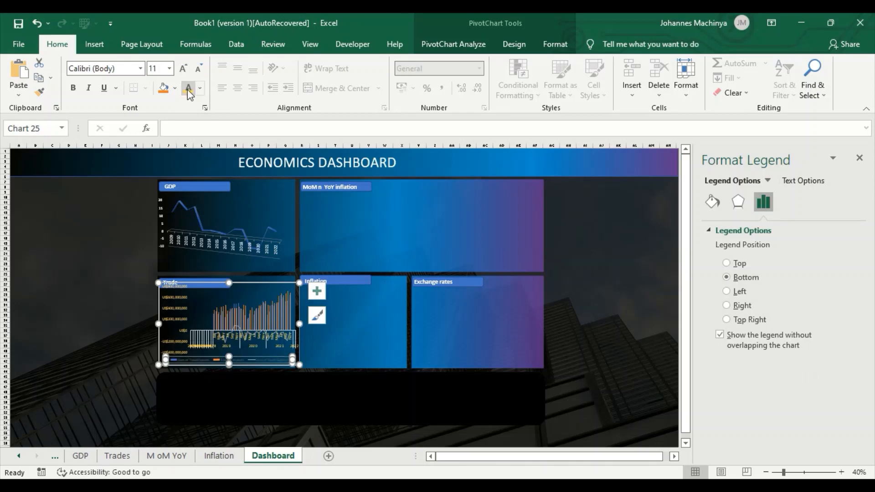
left_click(377, 396)
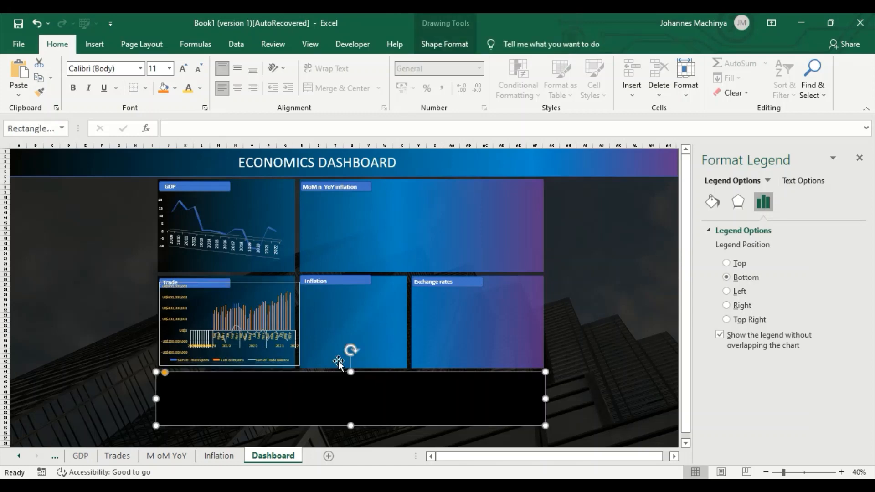
Examine the trade chart's axis labels, legend and fit within the Trade panel at a larger zoom.
left_click(288, 325)
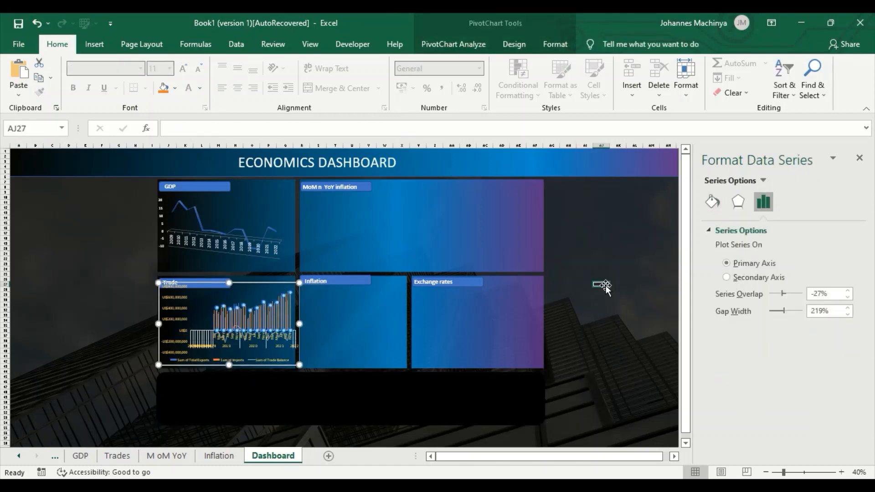
left_click(606, 286)
scroll(605, 286, "up", 1)
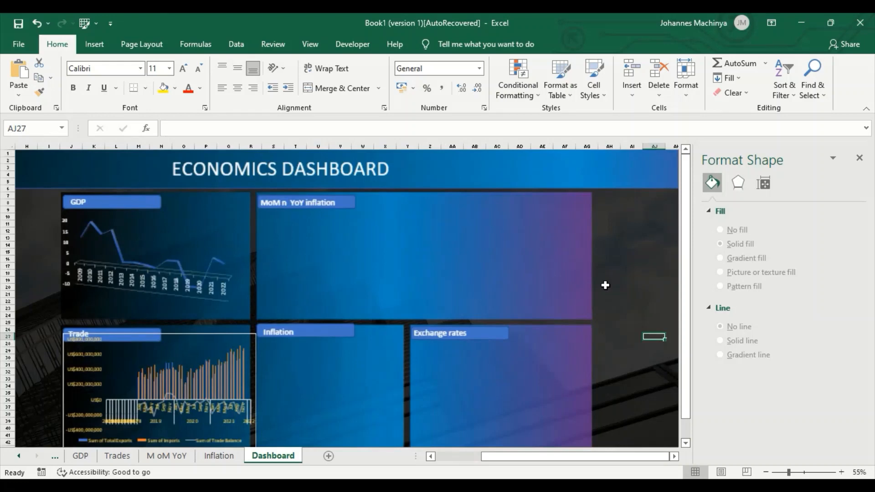
scroll(590, 296, "up", 1)
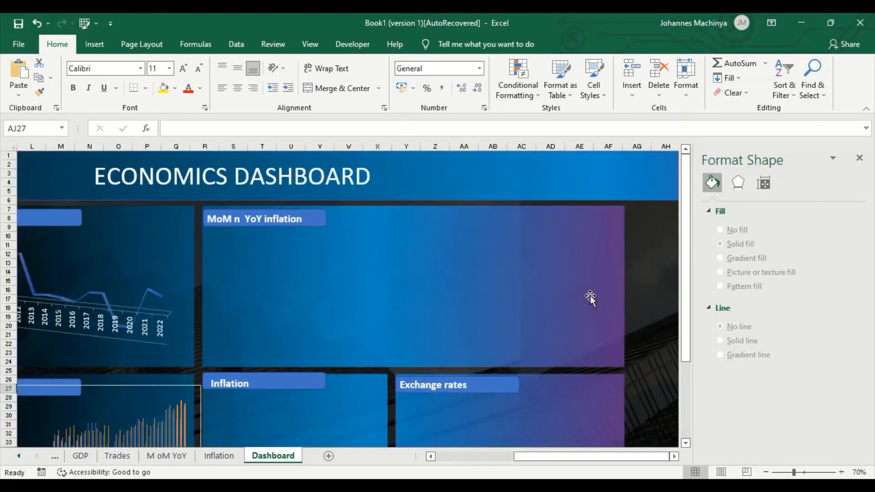
scroll(590, 297, "down", 3)
scroll(590, 297, "left", 3)
scroll(590, 296, "down", 2)
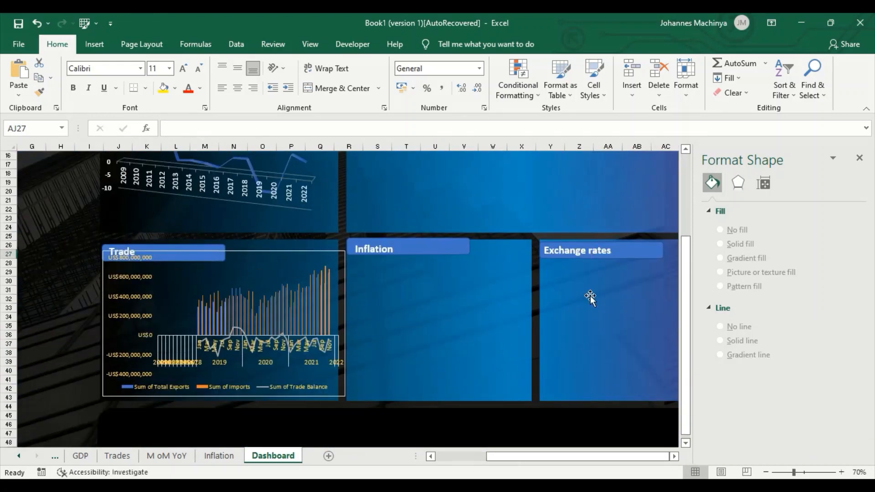
left_click(147, 315)
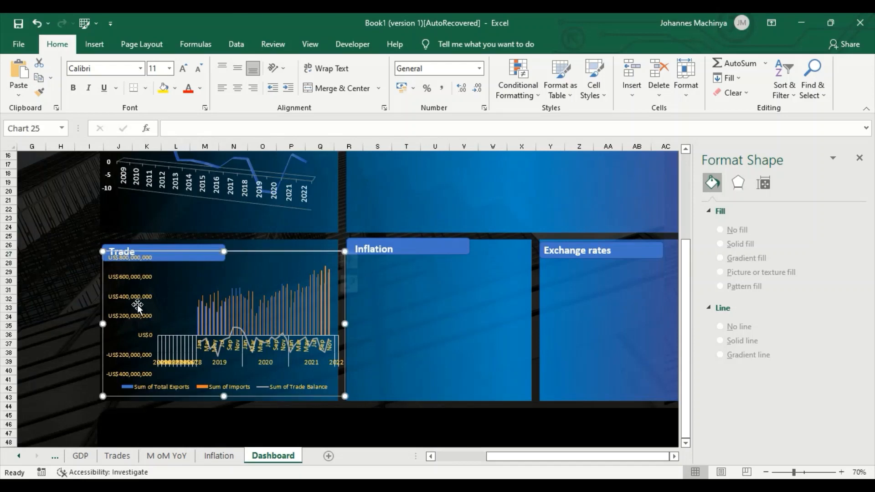
Examine the tick mark, label position and currency number format options of the trade chart's vertical axis.
left_click(125, 261)
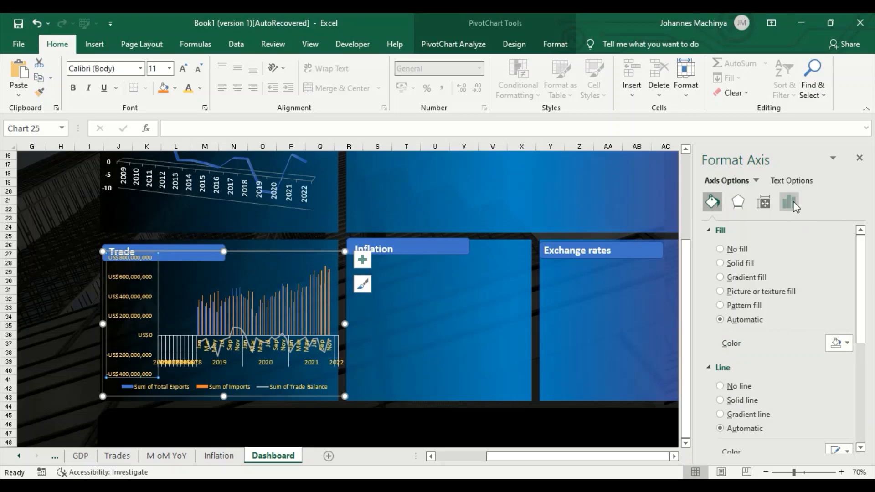
left_click(789, 202)
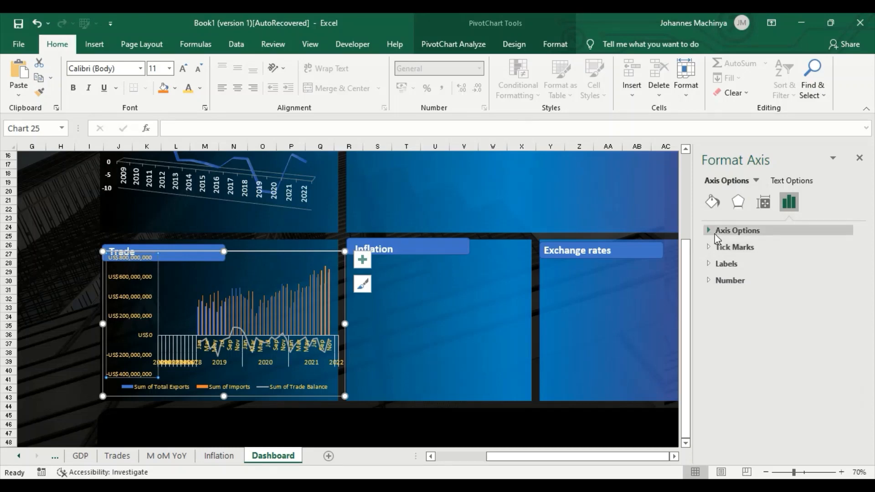
left_click(719, 247)
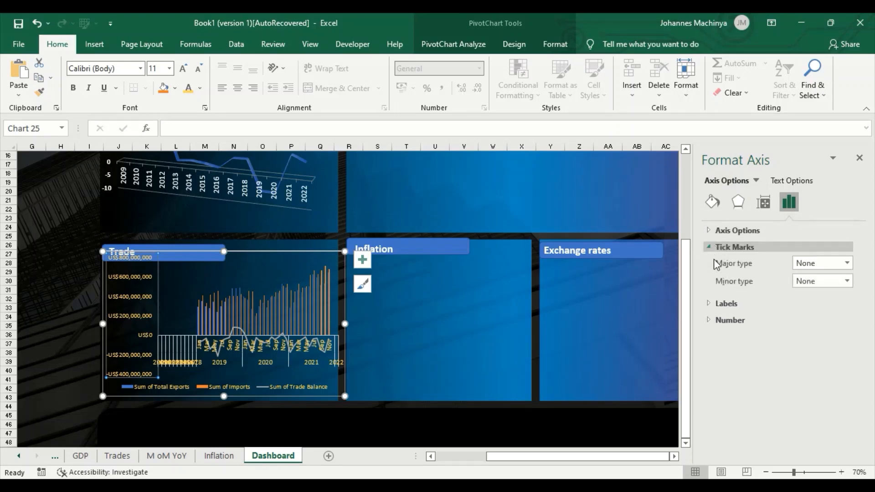
left_click(846, 262)
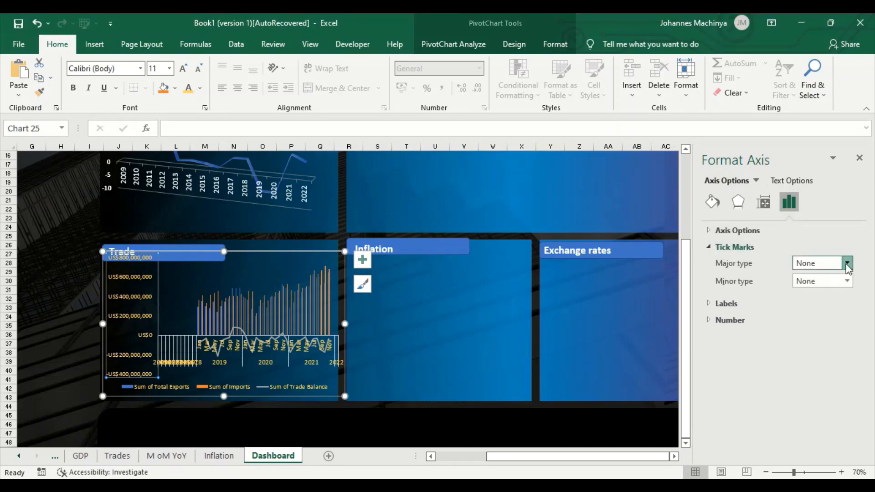
left_click(714, 302)
left_click(717, 303)
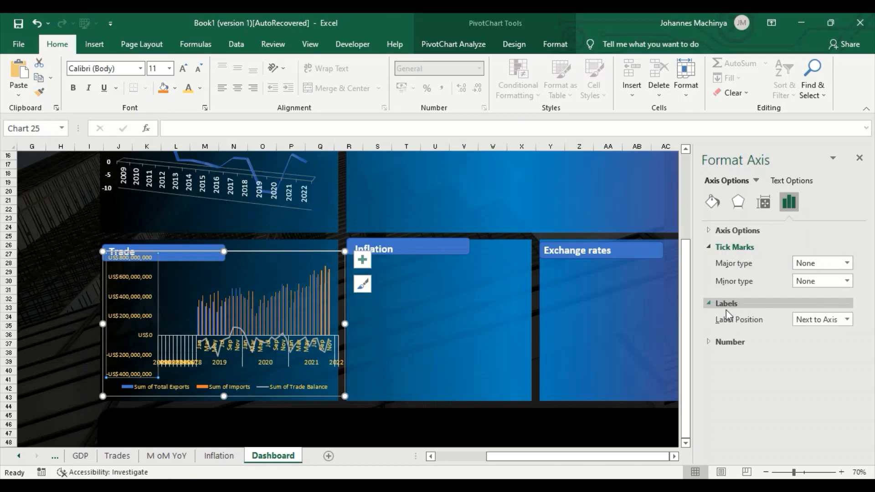
left_click(846, 320)
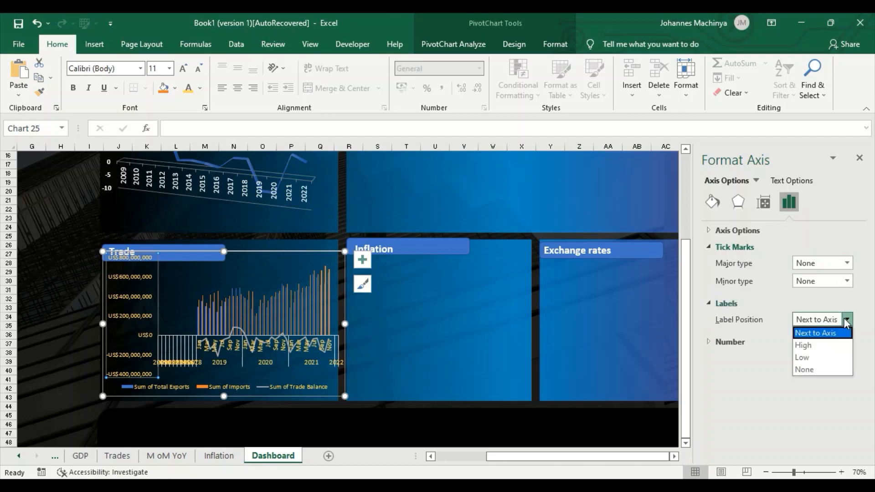
left_click(717, 345)
left_click(716, 345)
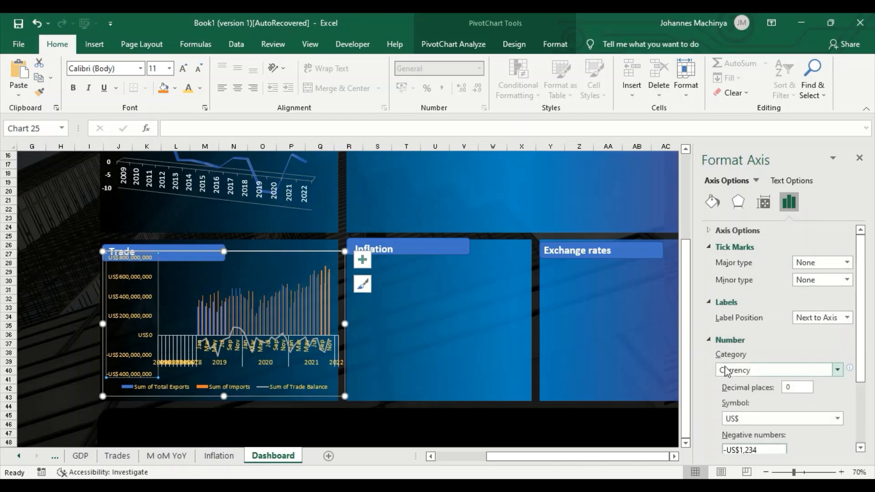
scroll(726, 372, "down", 3)
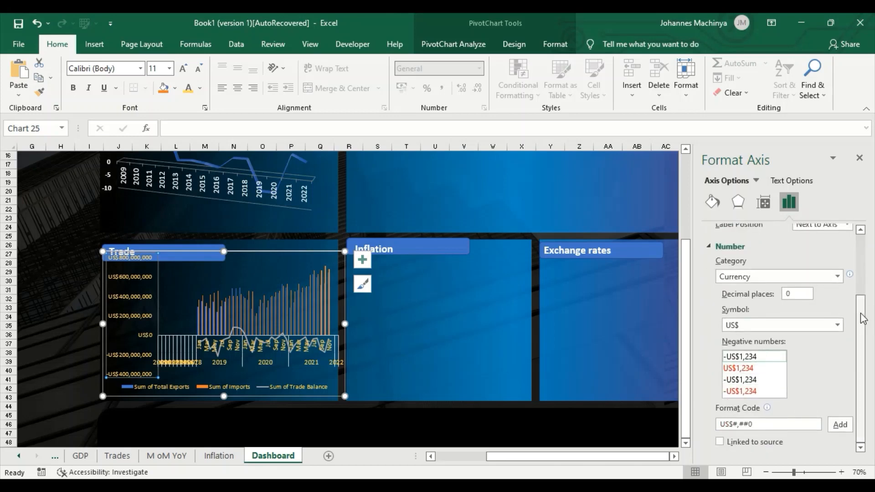
left_click(838, 324)
left_click(838, 324)
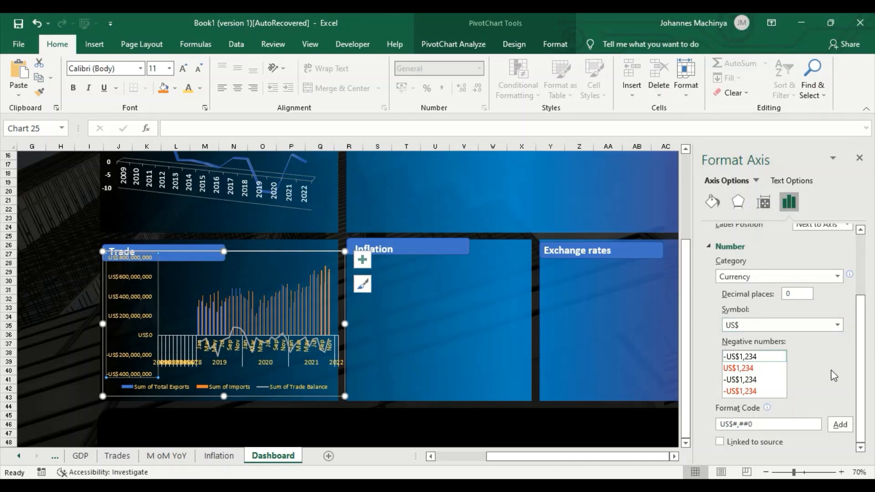
left_click(377, 333)
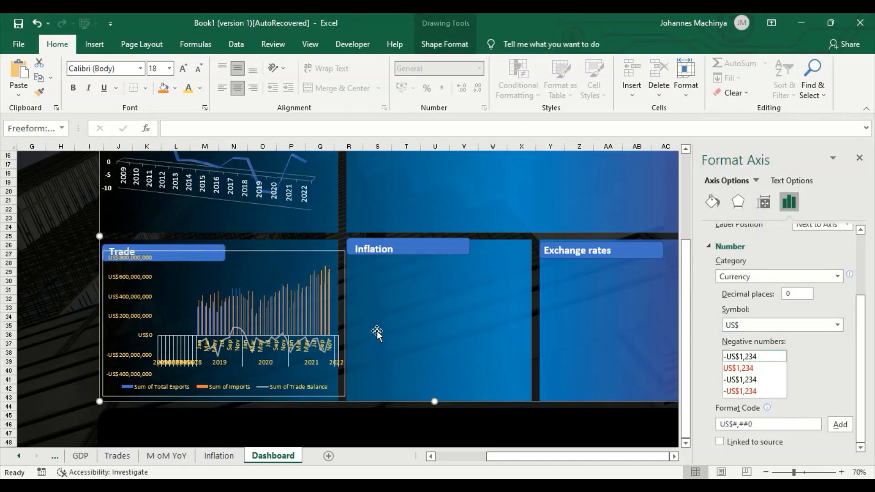
Shrink the trade chart so its upper edge sits below the Trade heading and its right edge stays inside the panel.
left_click(288, 281)
left_click(286, 281)
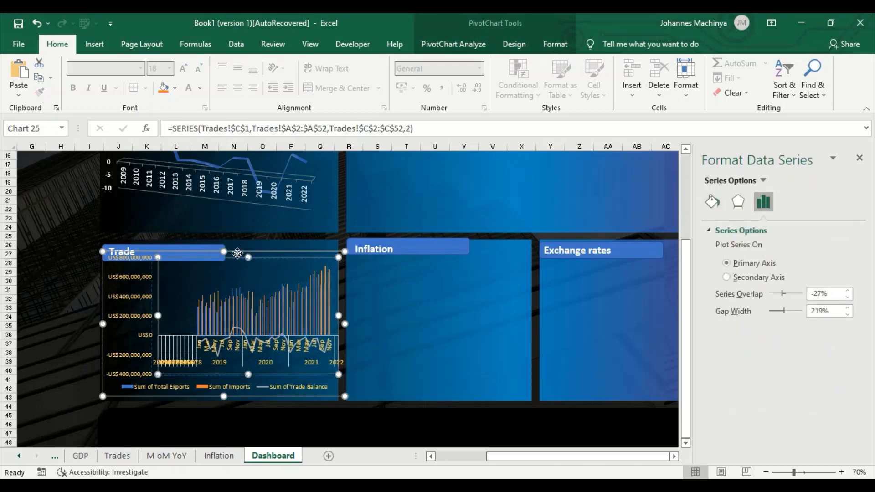
left_click(223, 250)
left_click_drag(223, 251, 224, 259)
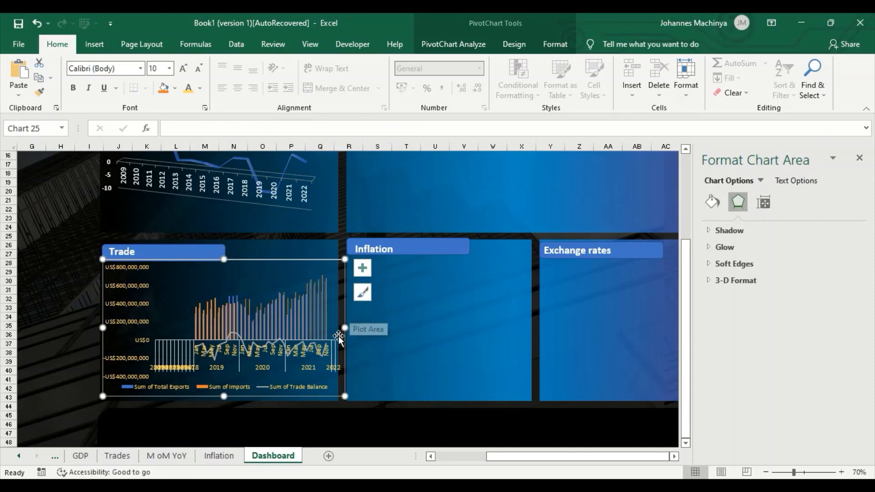
left_click_drag(344, 328, 334, 328)
left_click(437, 337)
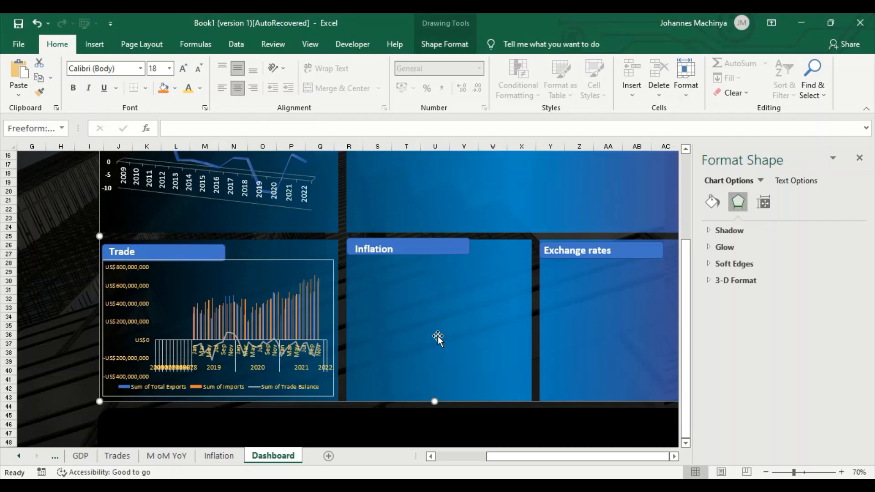
Delete the horizontal gridlines and hide all field buttons on the Inflation sheet's pivot chart.
scroll(437, 337, "up", 2)
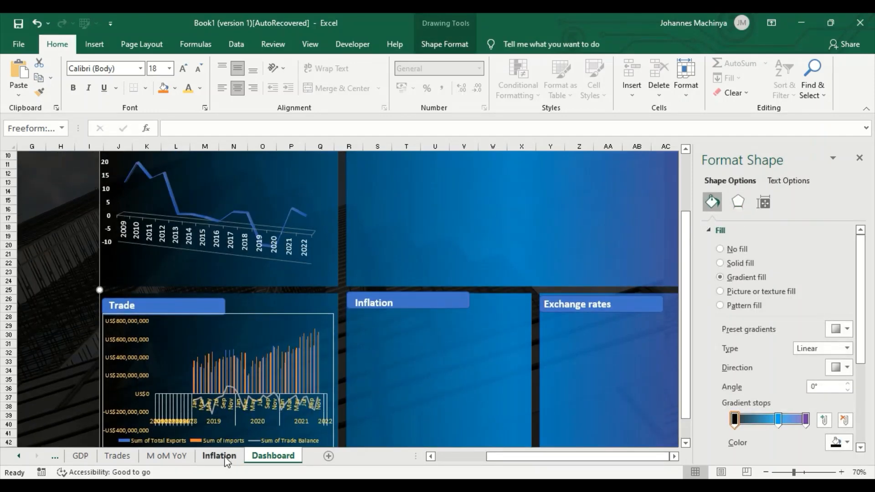
scroll(396, 367, "down", 2)
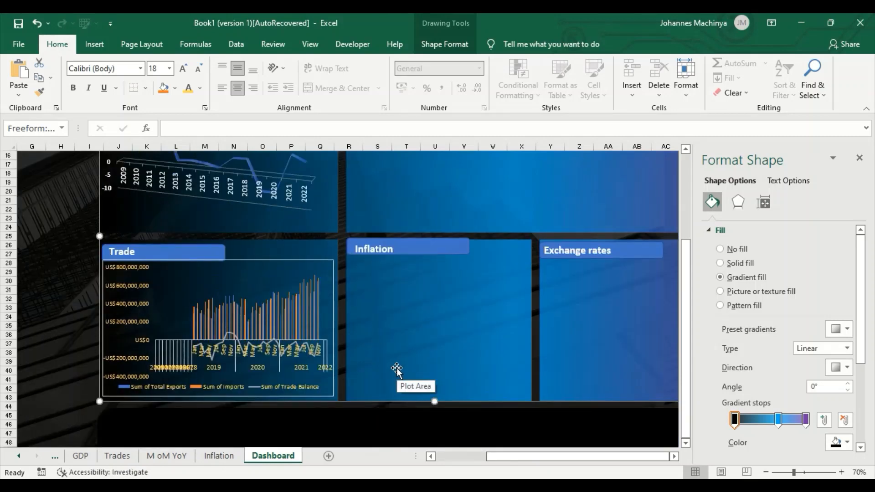
left_click(219, 455)
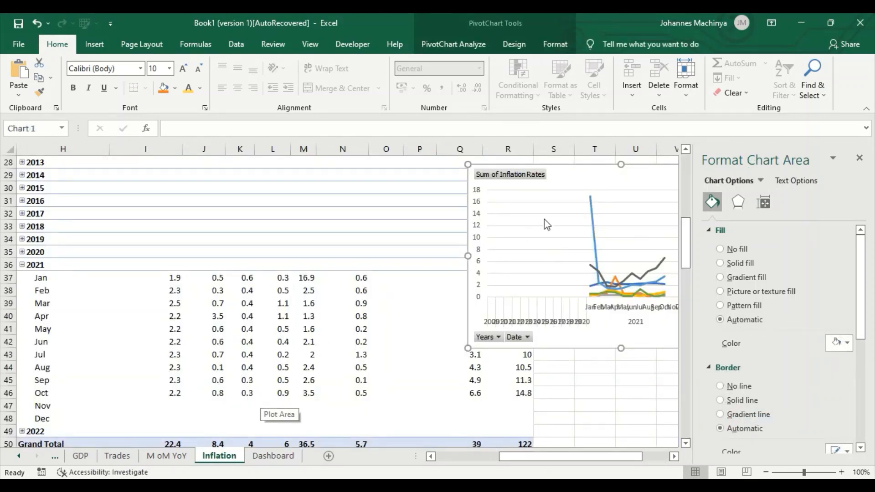
scroll(548, 224, "right", 2)
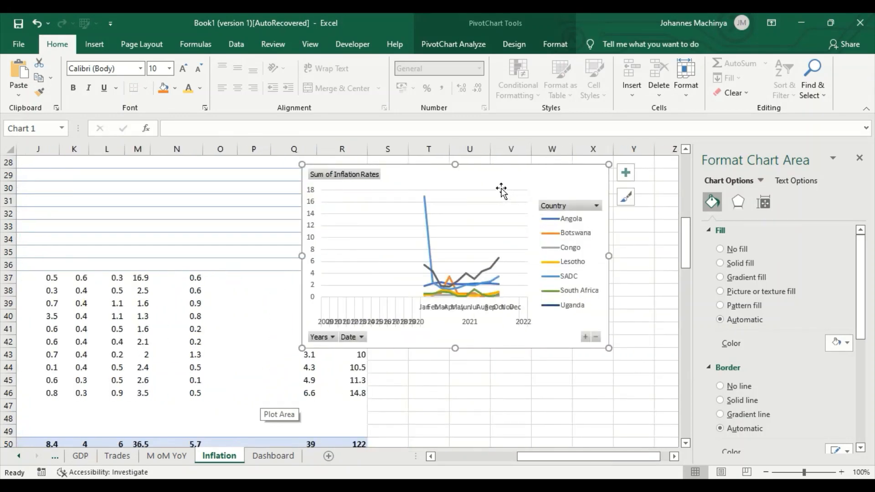
left_click(515, 190)
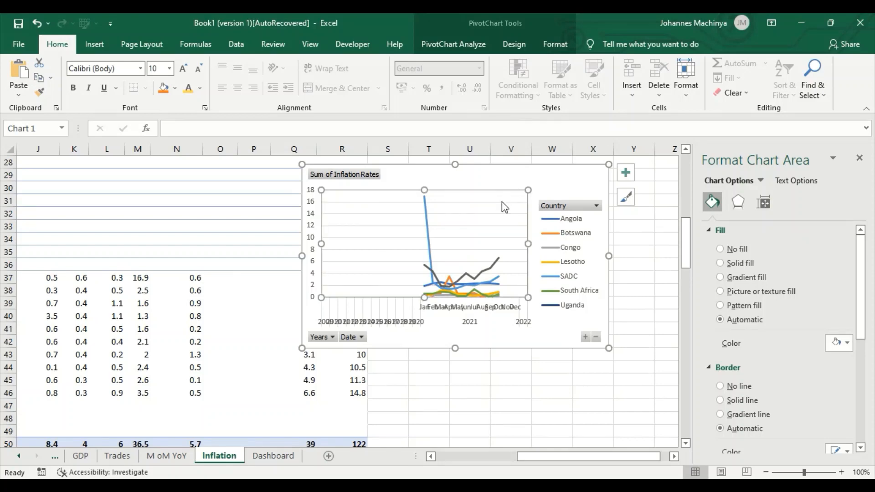
left_click(501, 202)
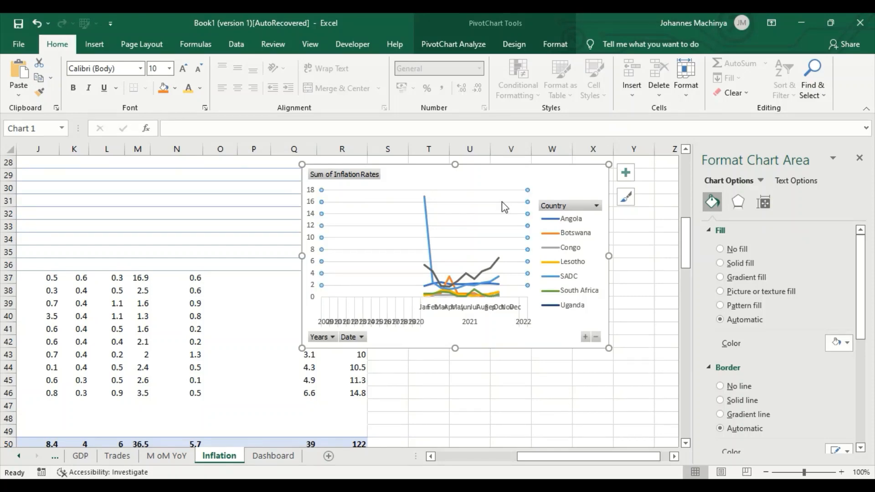
key("Delete")
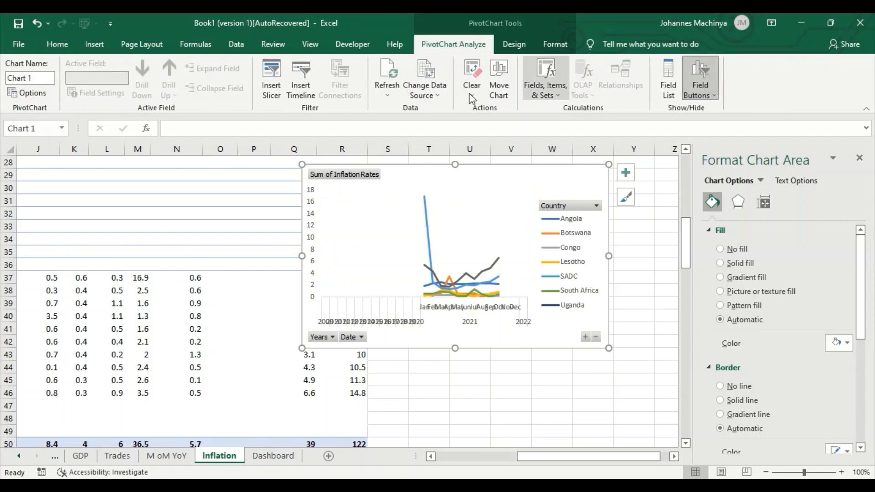
left_click(712, 105)
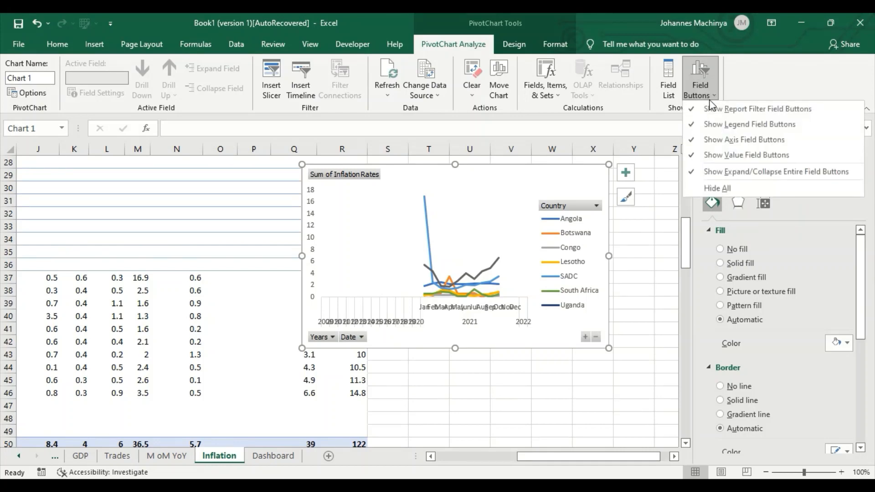
left_click(709, 189)
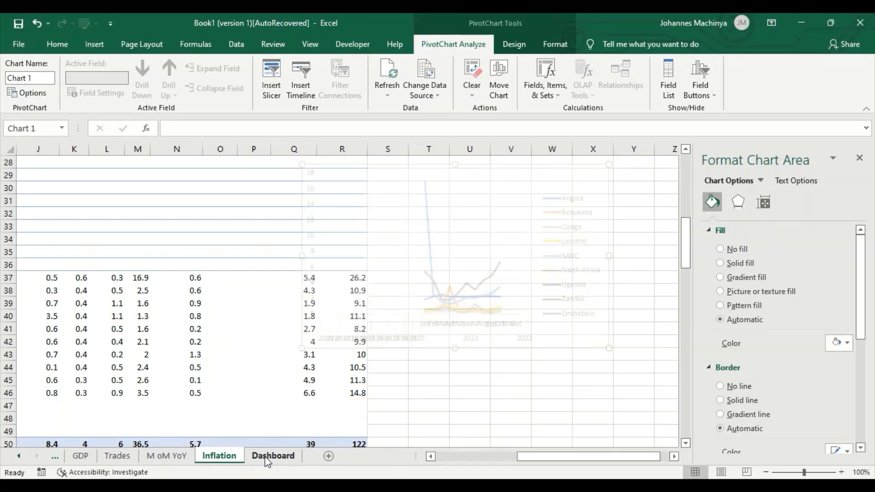
Copy the whole pivot chart from the Inflation sheet and paste it into the Dashboard sheet.
left_click(271, 456)
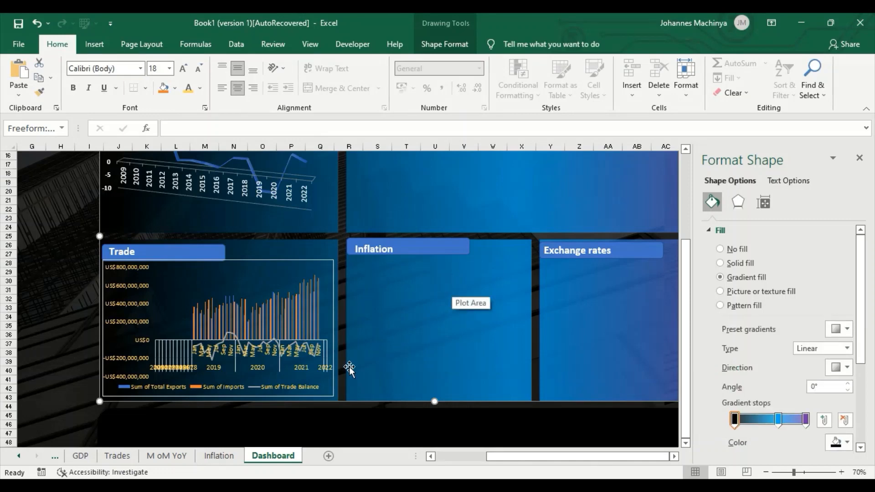
left_click(220, 456)
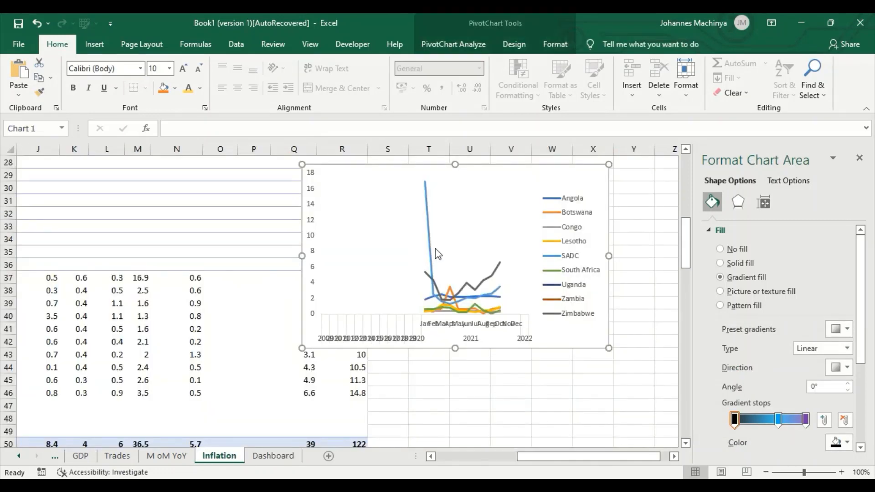
right_click(480, 219)
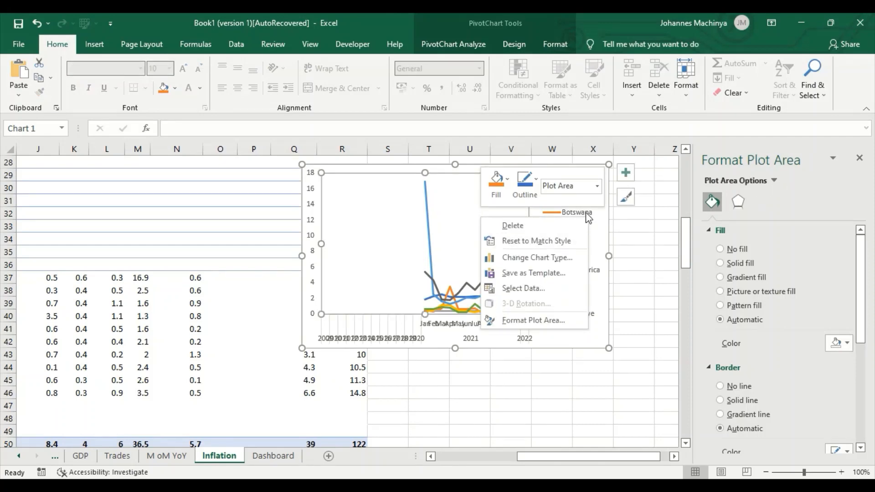
right_click(609, 168)
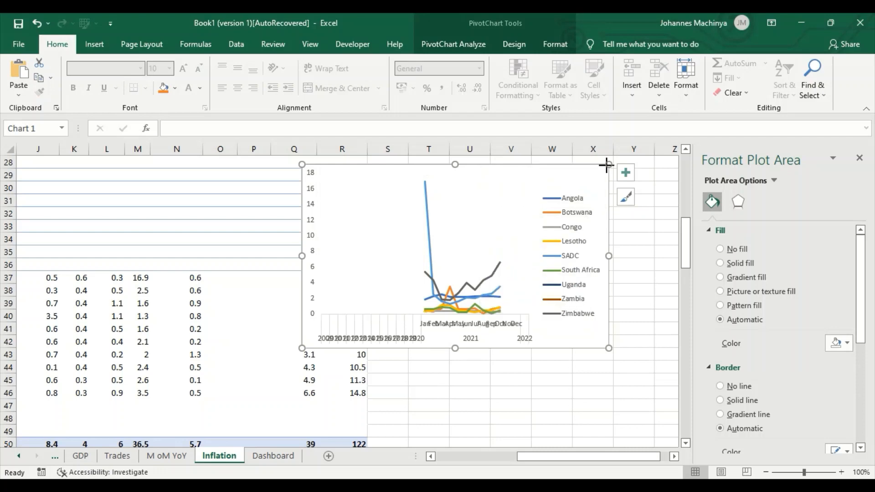
left_click(626, 196)
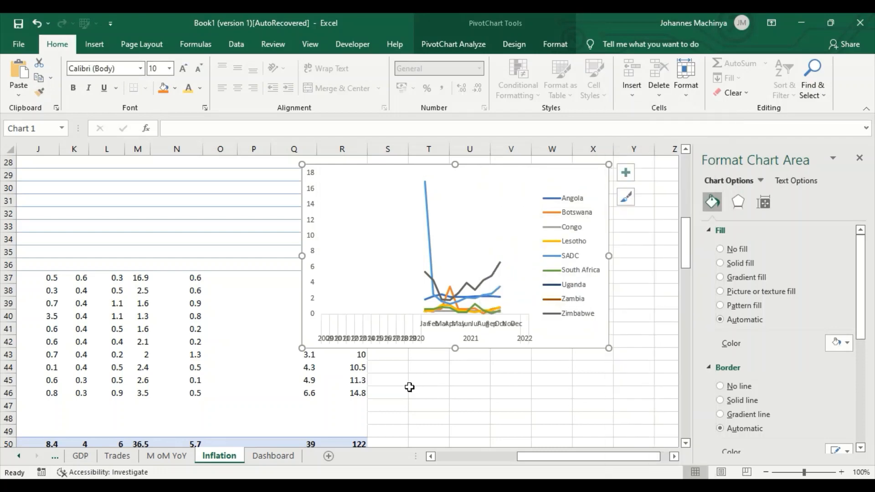
left_click(263, 458)
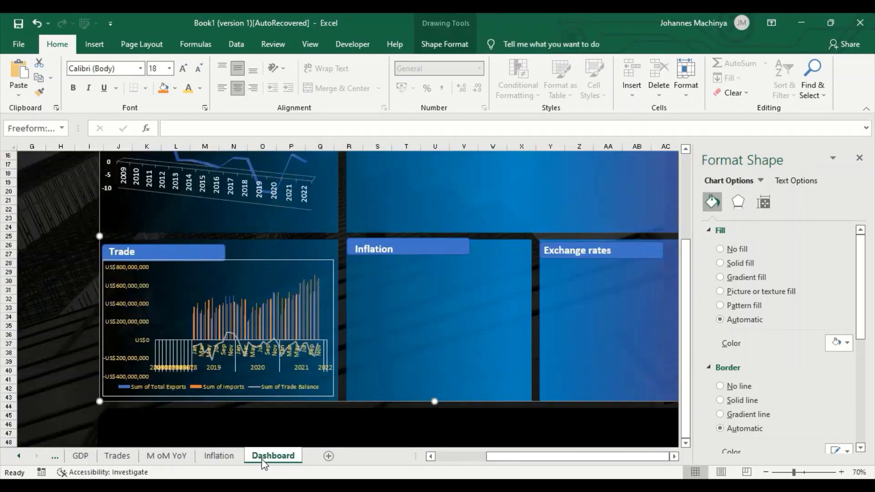
right_click(412, 303)
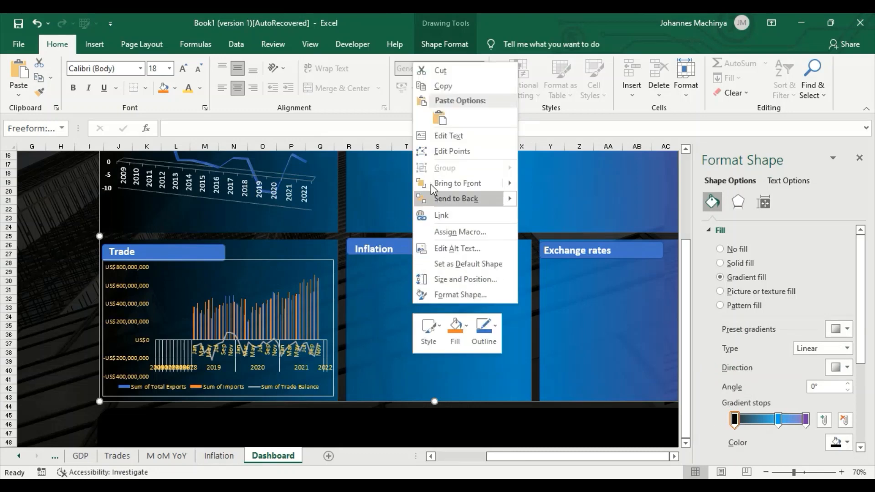
left_click(441, 117)
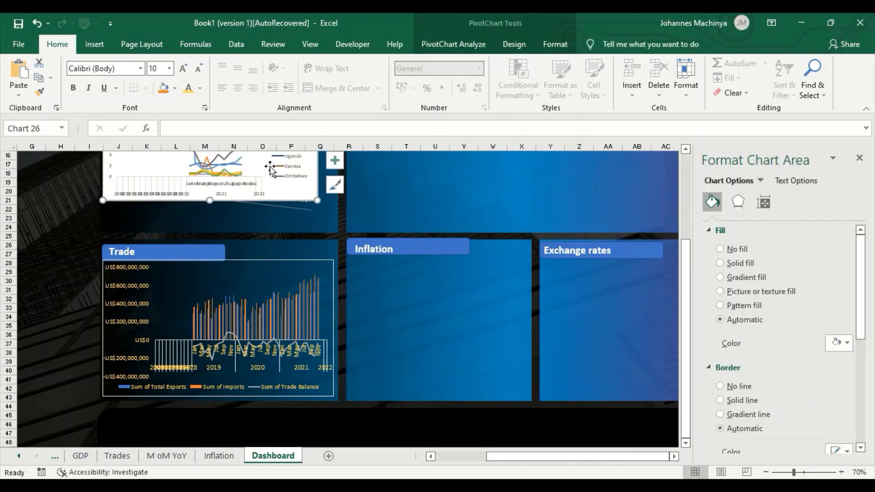
Move the pasted inflation chart into the Inflation panel, just below its heading.
mouse_move(260, 164)
left_mouse_down()
mouse_move(275, 195)
mouse_move(307, 217)
mouse_move(275, 168)
left_mouse_up()
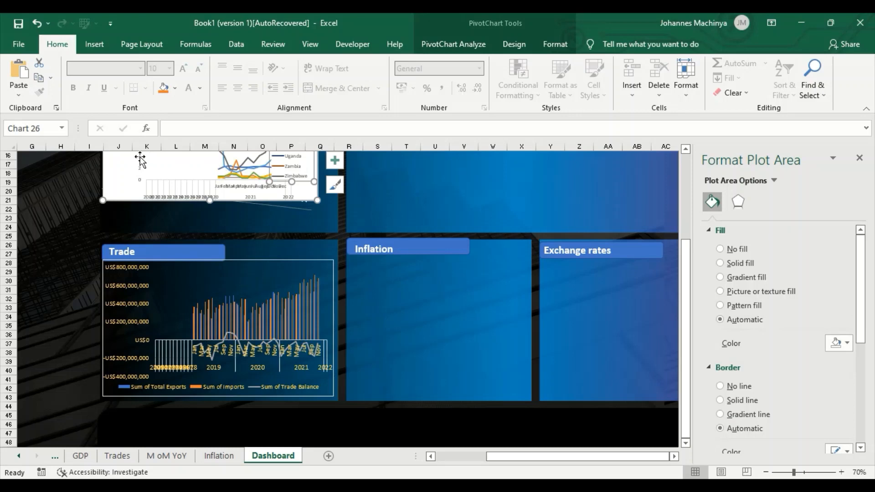
left_click(122, 164)
left_click_drag(129, 180, 359, 345)
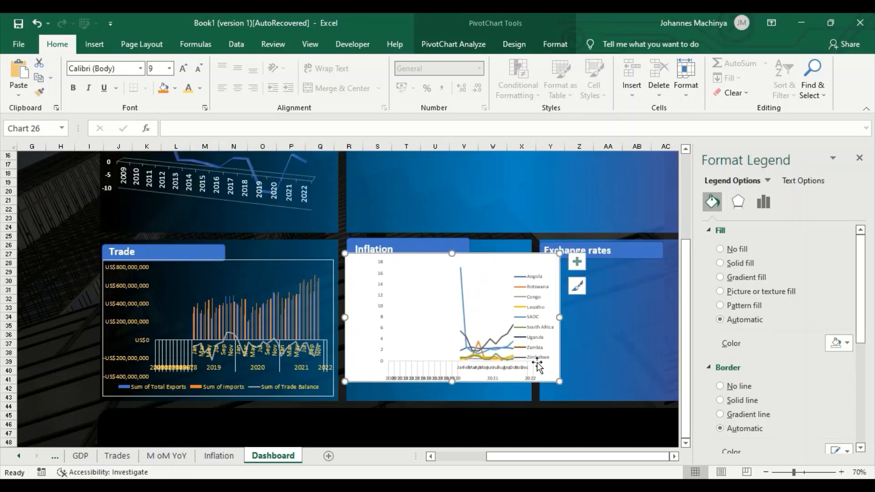
Shift the plot area left within the inflation chart so it sits clear of the country legend.
left_click(487, 347)
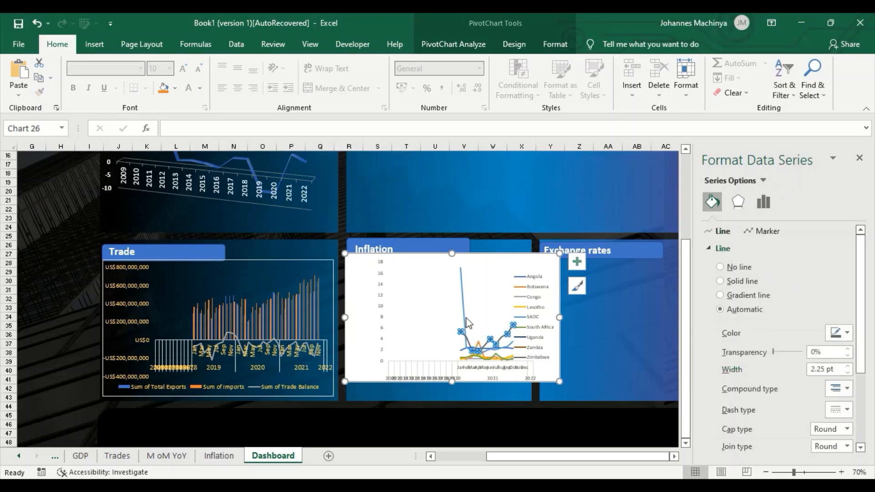
left_click(479, 284)
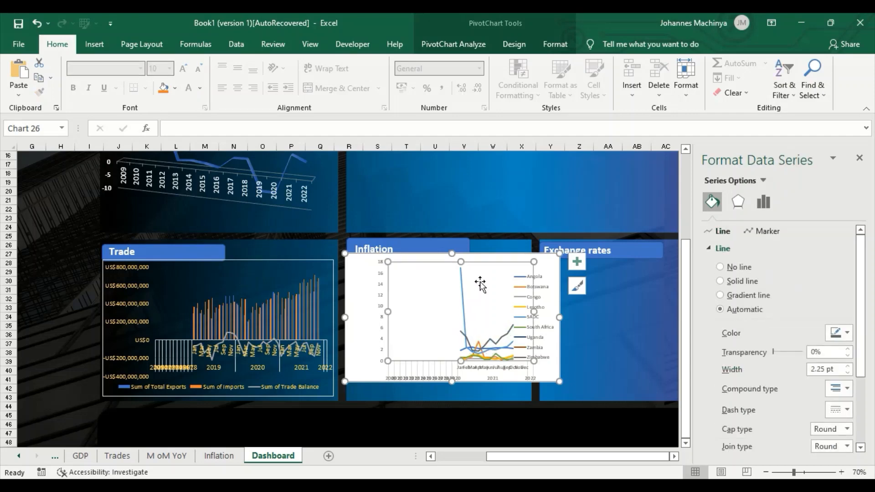
left_click_drag(480, 284, 455, 294)
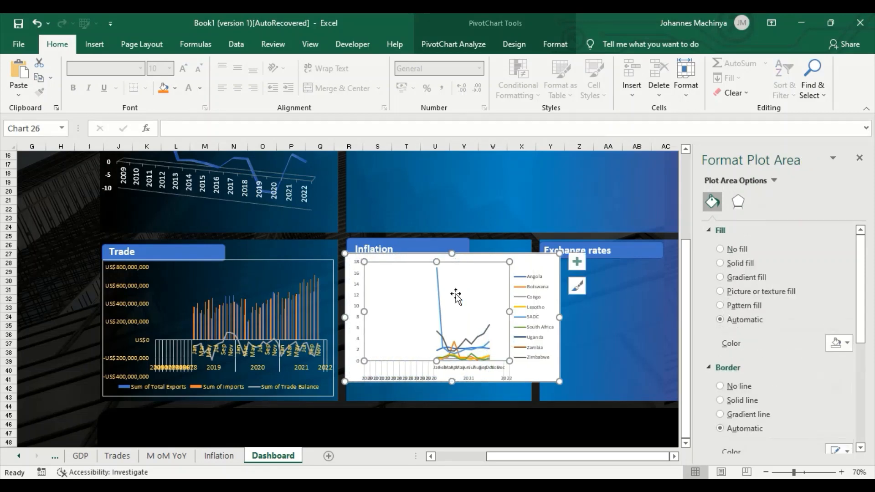
Enlarge the inflation chart's vertical axis labels to 10.5 pt and make them bold.
left_click(359, 278)
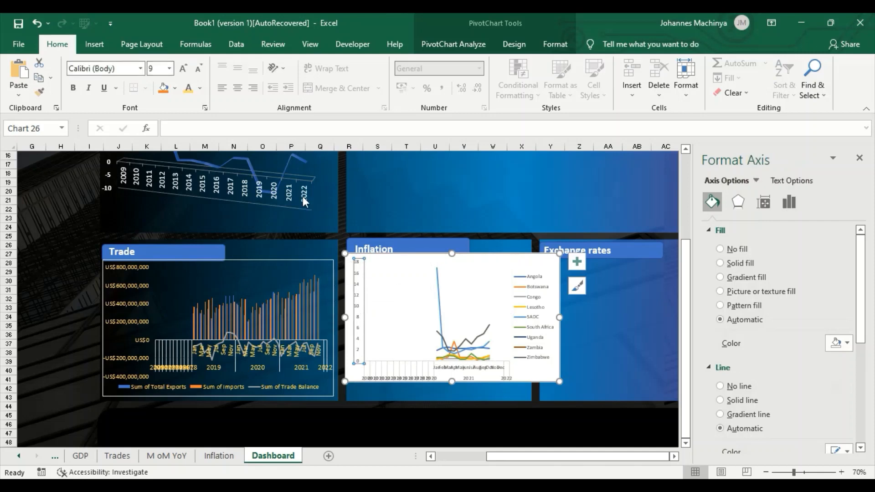
left_click(183, 69)
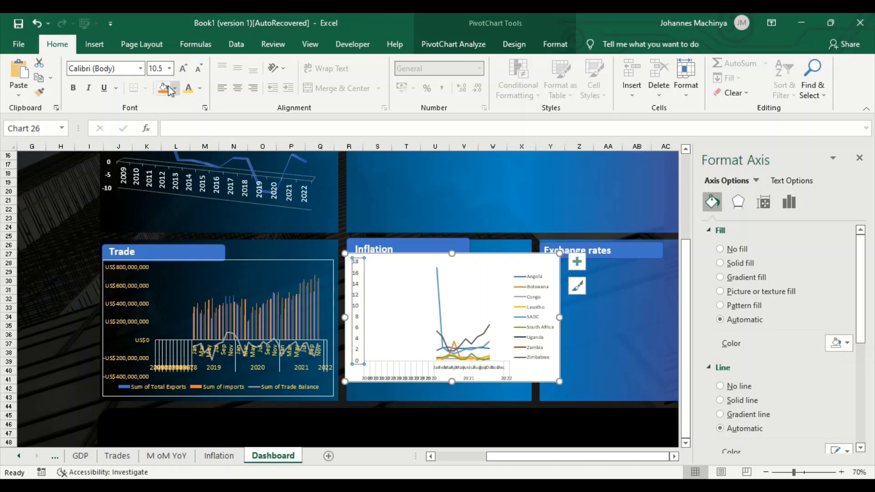
left_click(73, 88)
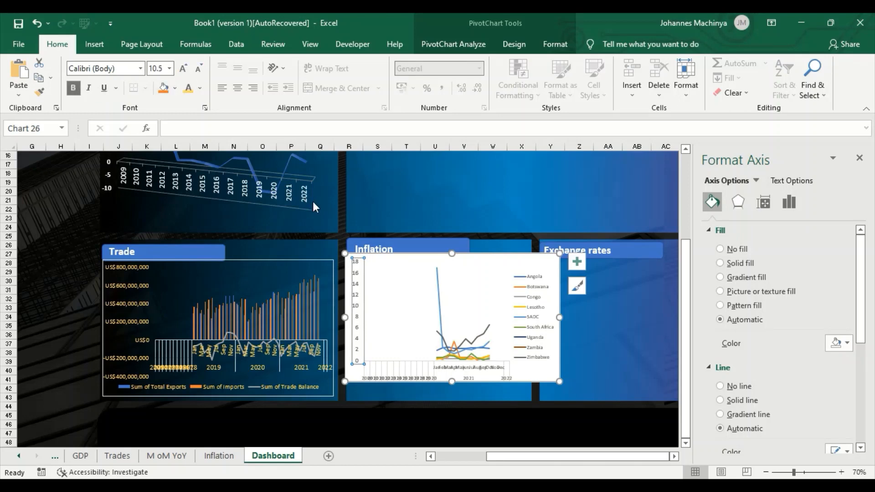
Set no fill on the inflation chart's horizontal axis and chart area.
left_click(472, 370)
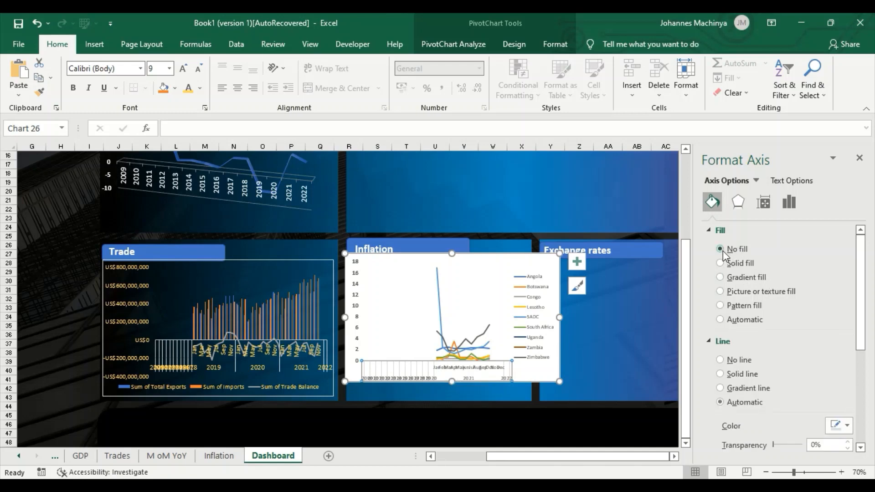
left_click(508, 299)
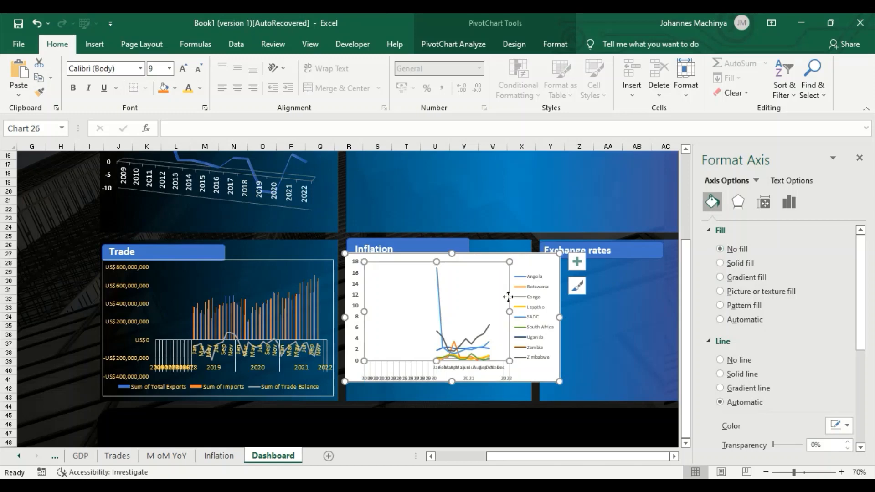
left_click(539, 263)
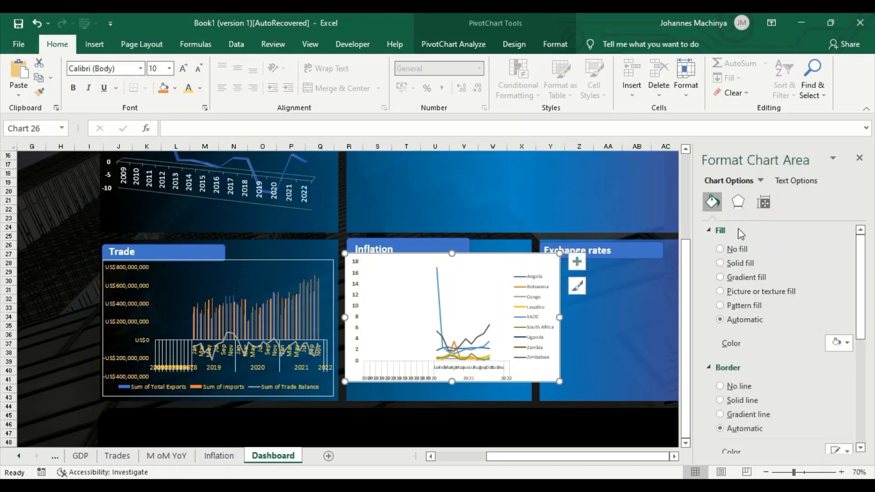
left_click(729, 252)
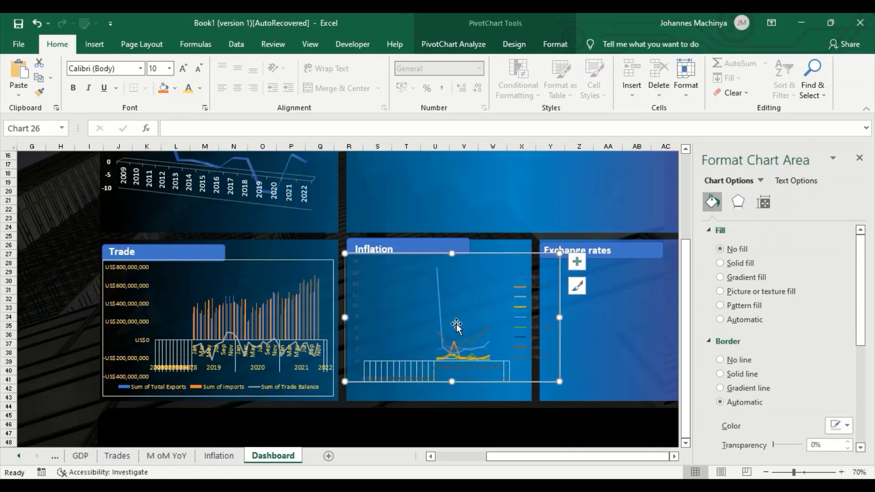
Shift the inflation plot area slightly left and shrink the chart so its right edge fits inside the Inflation panel.
left_click(449, 292)
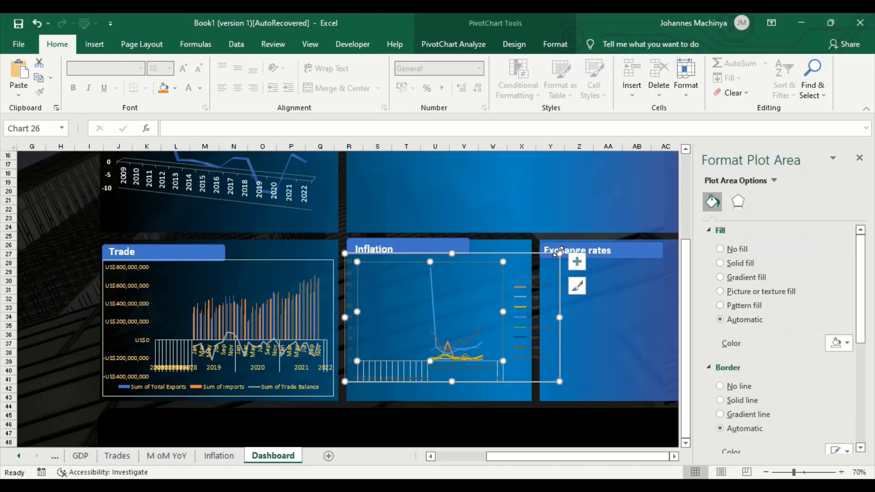
left_click_drag(559, 254, 522, 257)
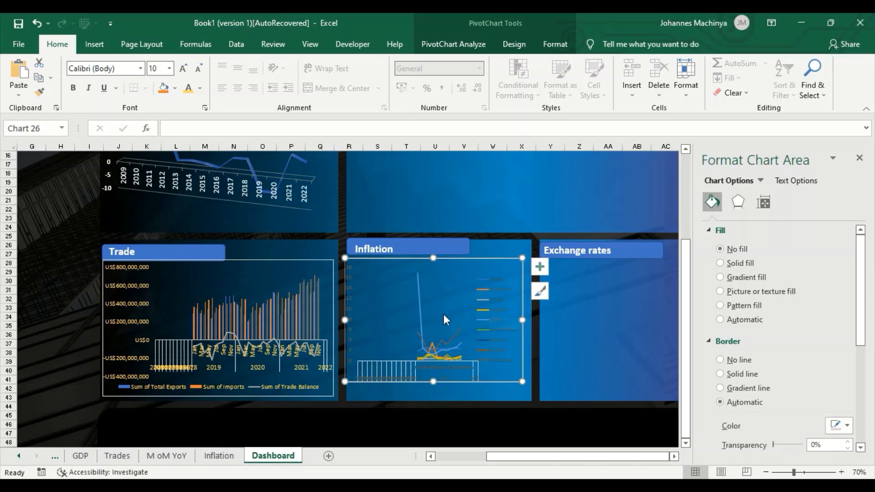
Try to give the SADC legend entry of the inflation chart a darker theme fill colour.
left_click(484, 318)
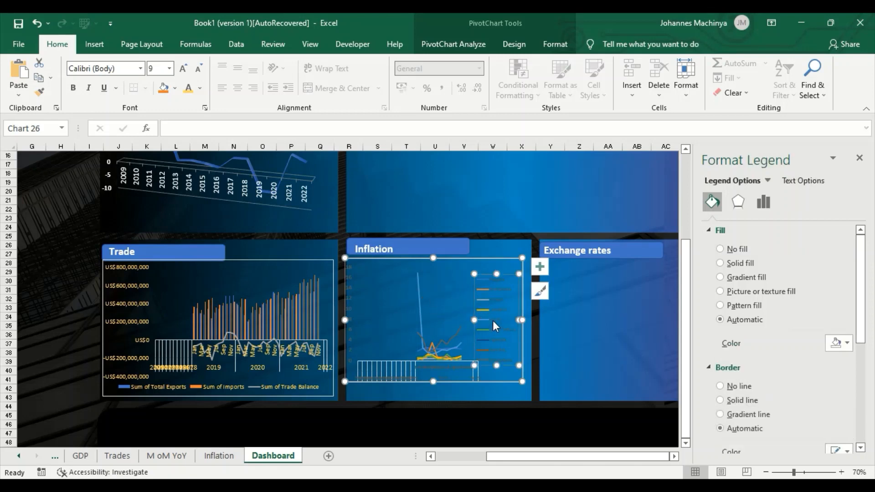
left_click(485, 318)
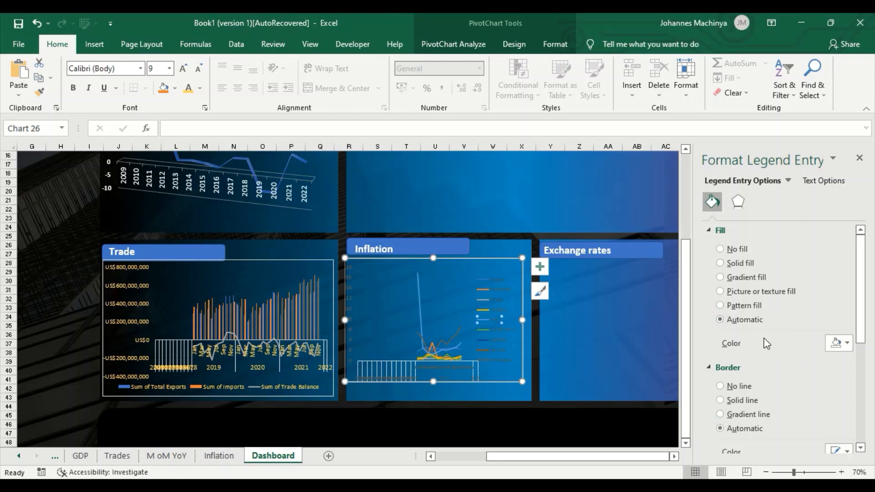
left_click(843, 343)
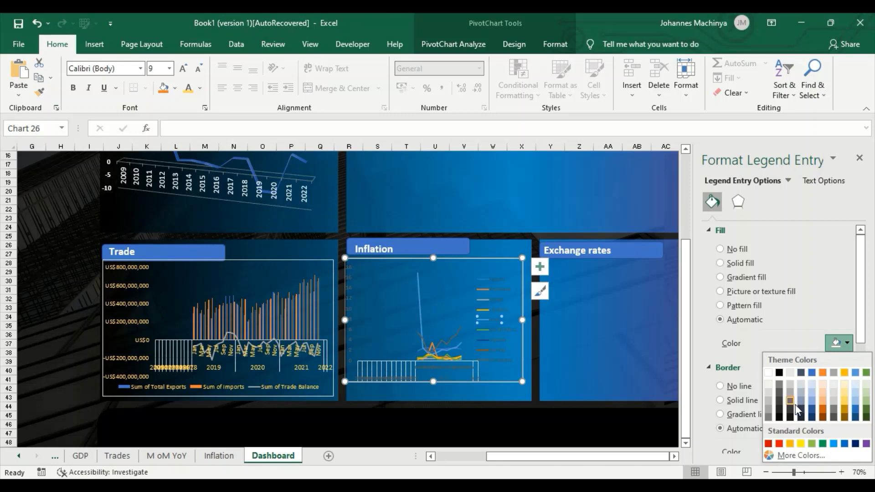
left_click(786, 413)
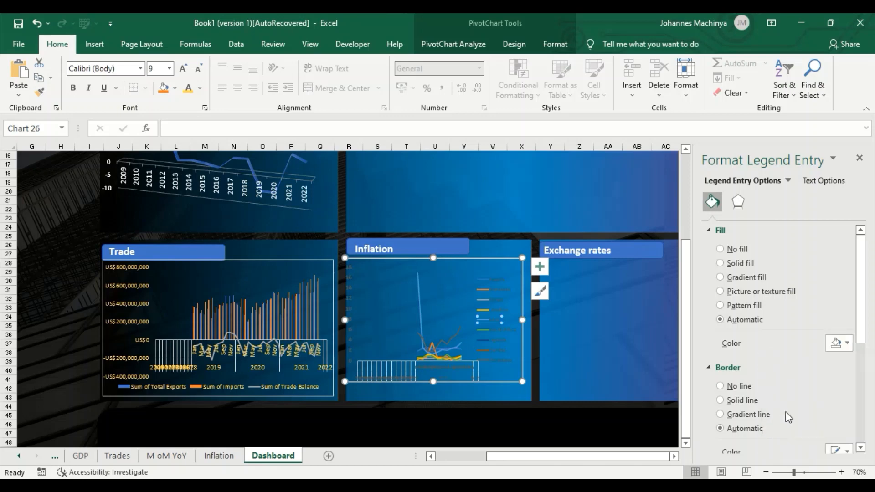
Narrow the inflation chart from its left edge so it sits clear of the panel's border.
left_click(565, 336)
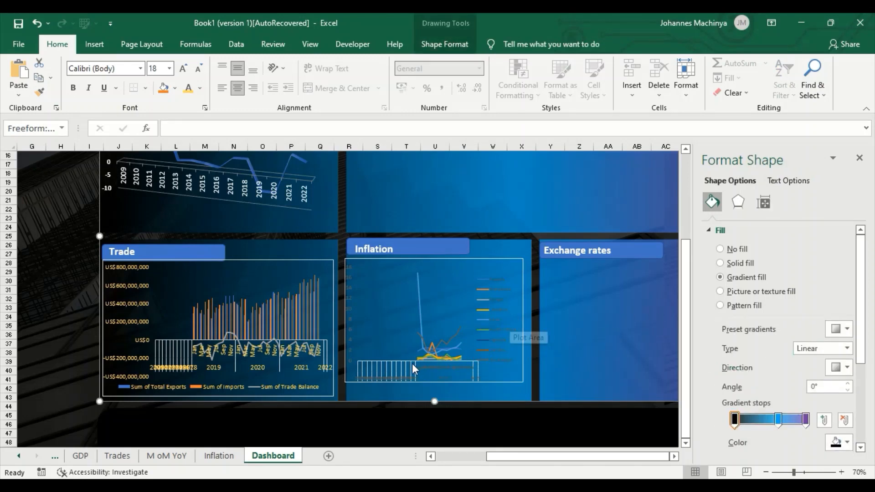
left_click(427, 367)
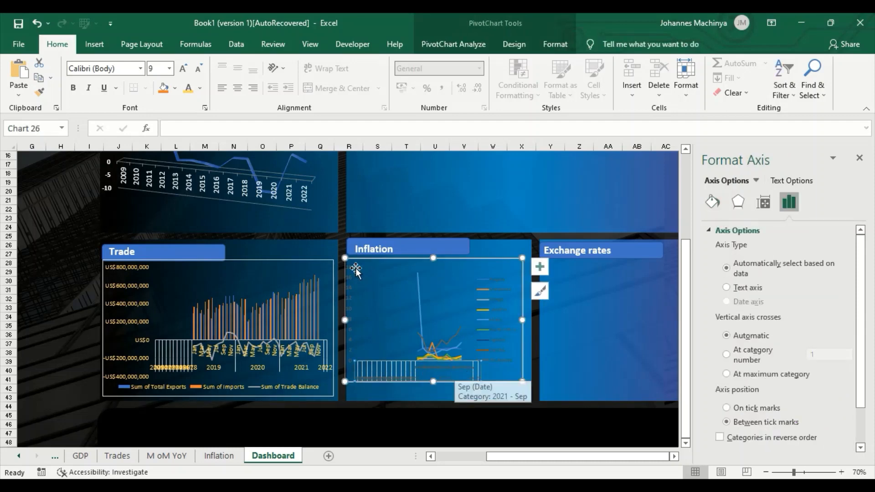
left_click_drag(345, 321, 357, 320)
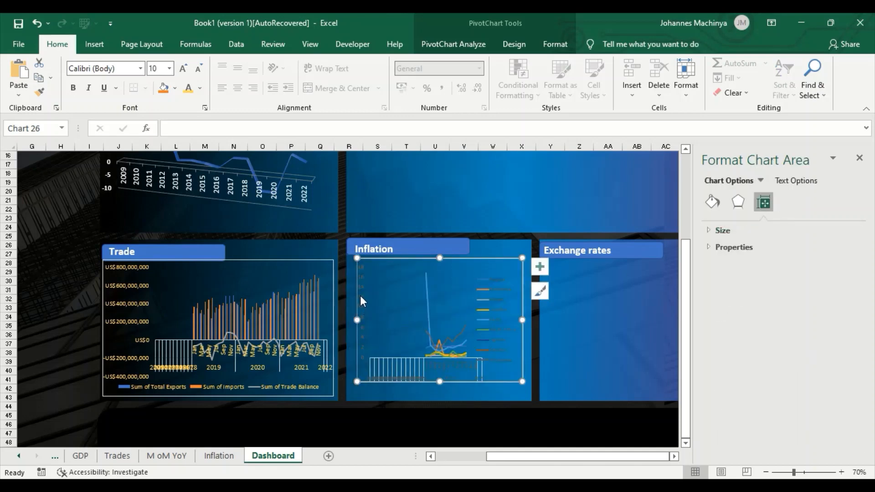
Change the font colour of the inflation chart's vertical axis labels to black.
left_click(360, 297)
left_click(183, 69)
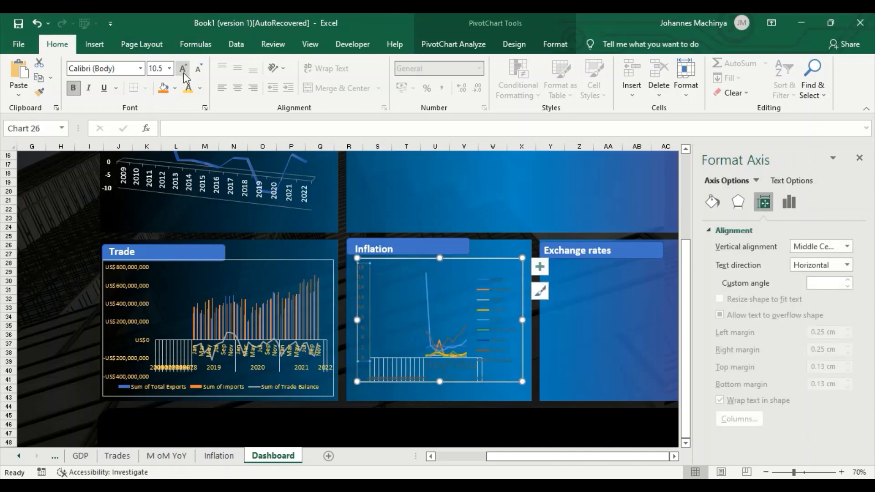
left_click(200, 88)
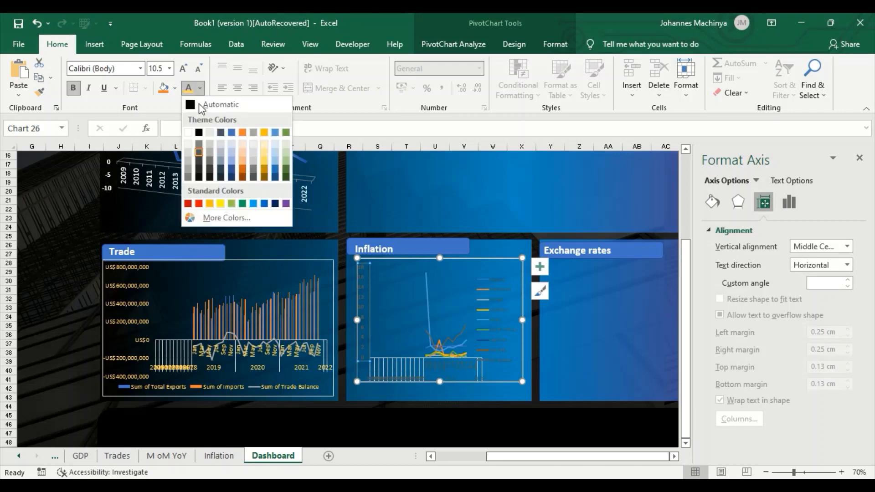
left_click(199, 132)
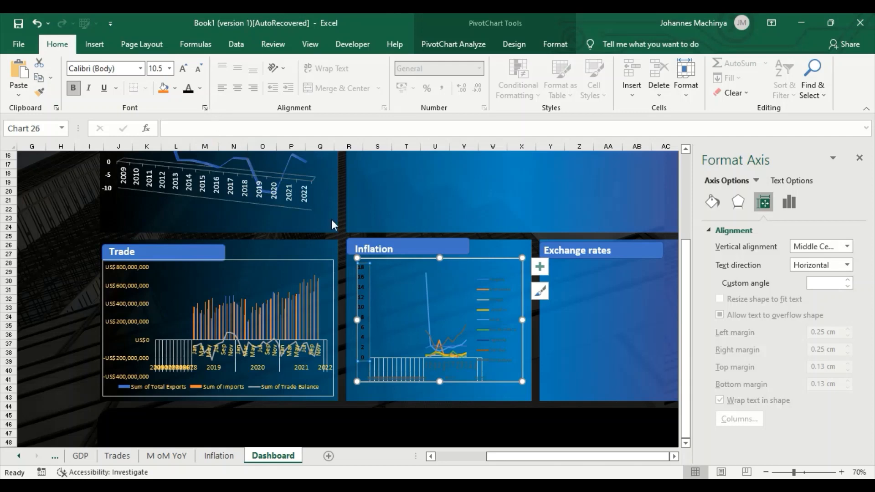
Apply the black font colour to the inflation chart's horizontal axis labels and country legend.
left_click(450, 365)
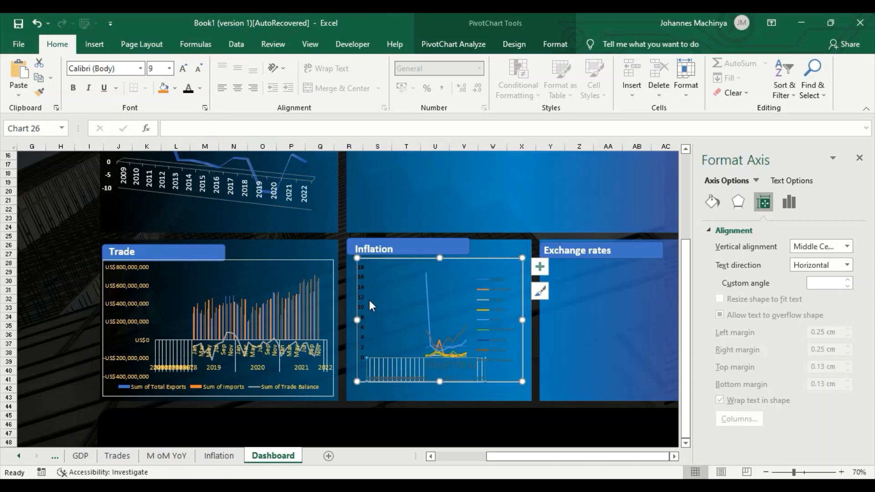
left_click(188, 89)
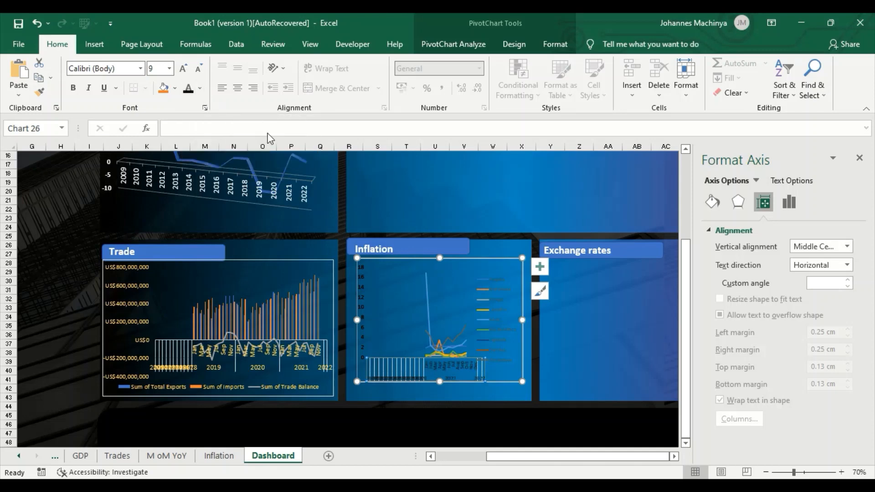
left_click(499, 298)
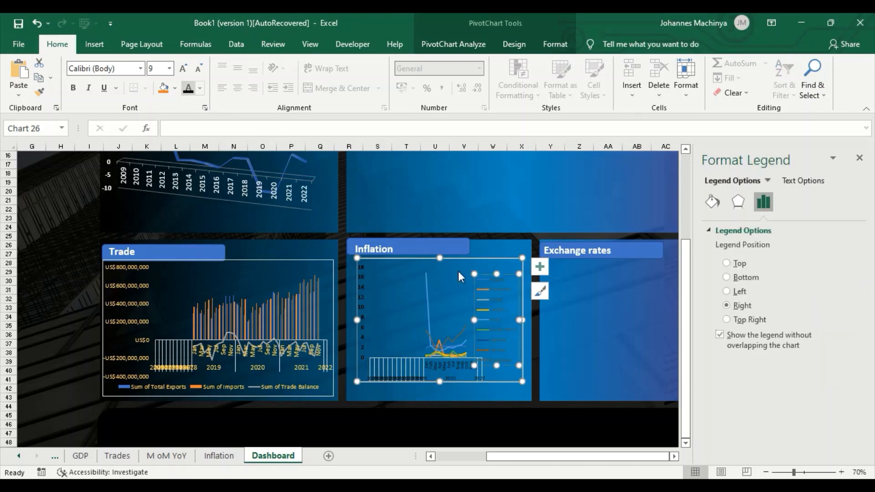
left_click(613, 312)
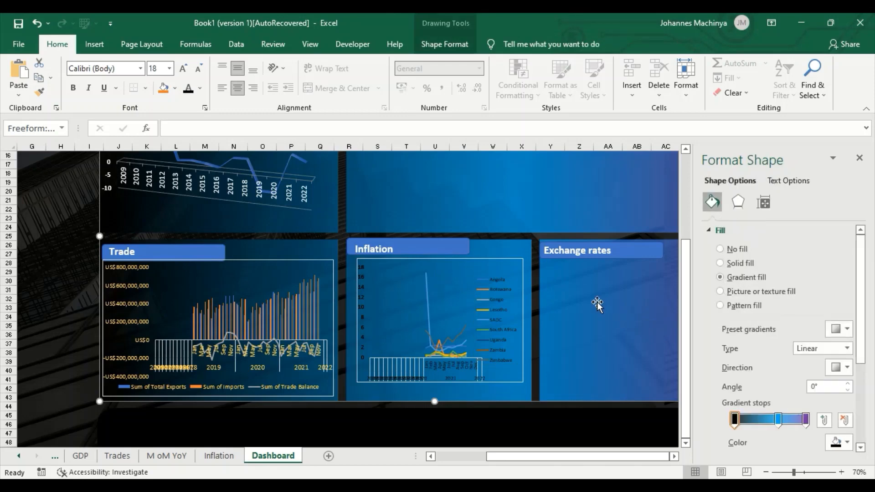
Hide all field buttons on the Exchange Rates sheet's pivot chart.
scroll(583, 291, "right", 1)
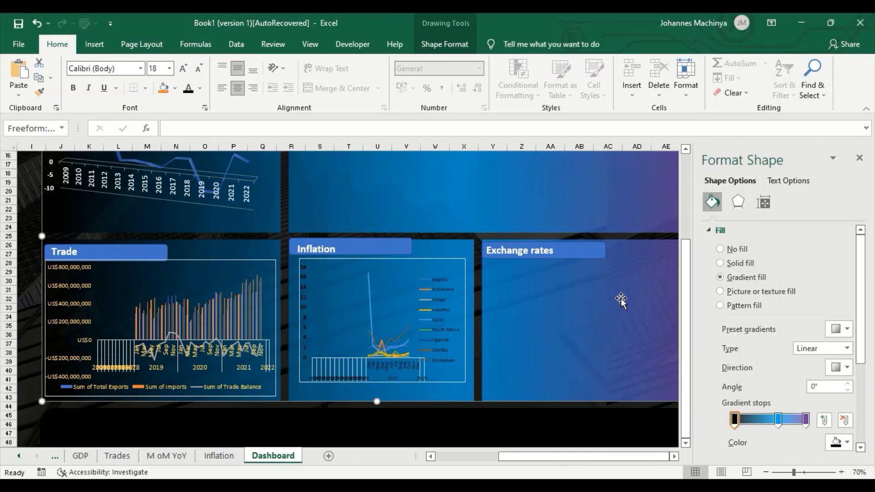
scroll(620, 300, "right", 1)
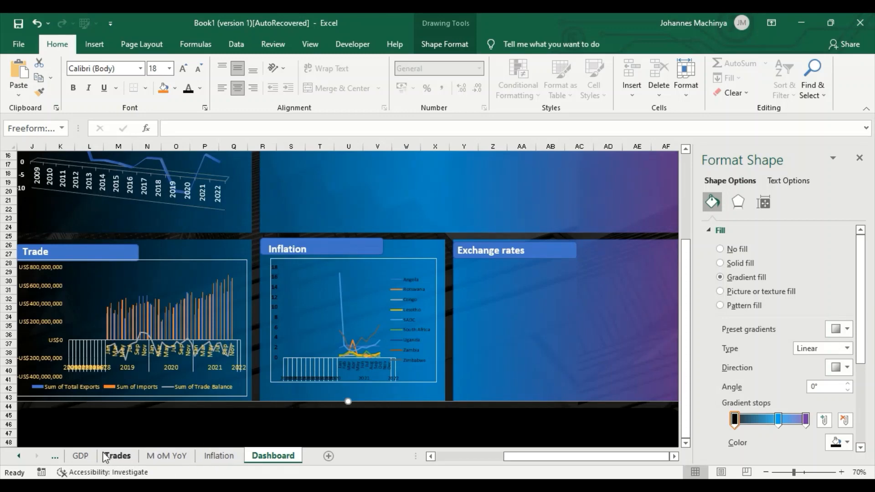
left_click(19, 456)
left_click(19, 456)
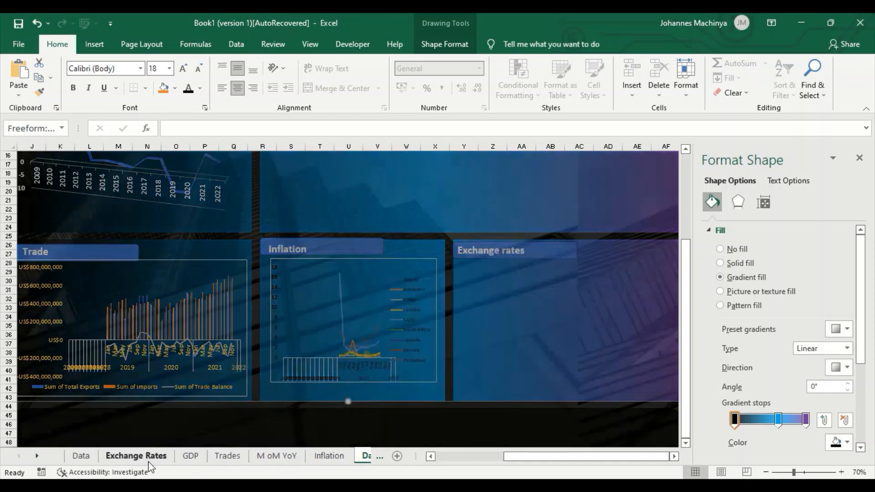
left_click(149, 461)
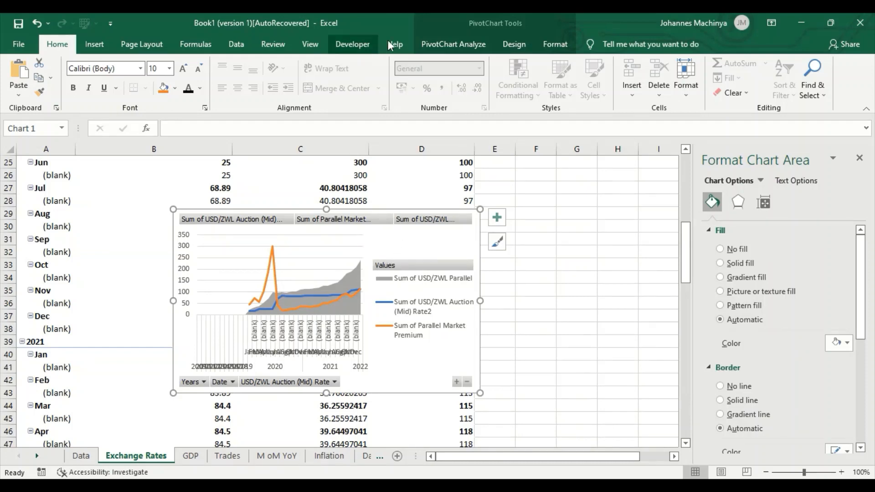
left_click(437, 42)
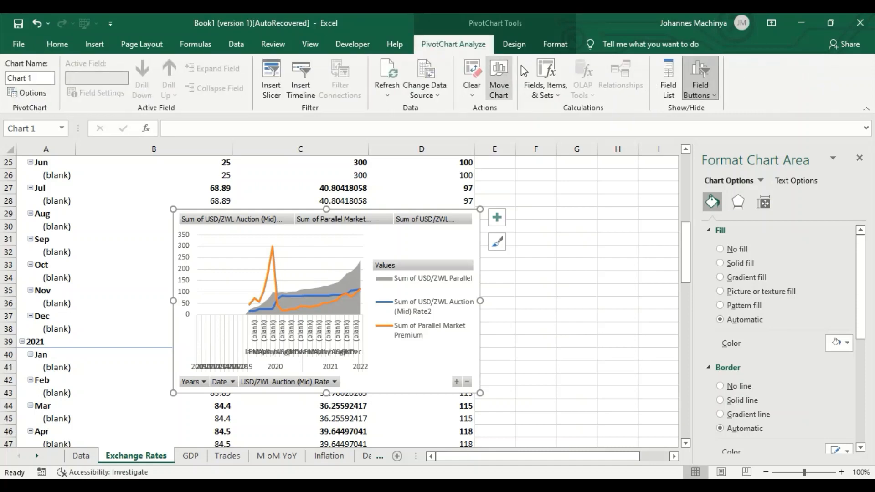
left_click(709, 97)
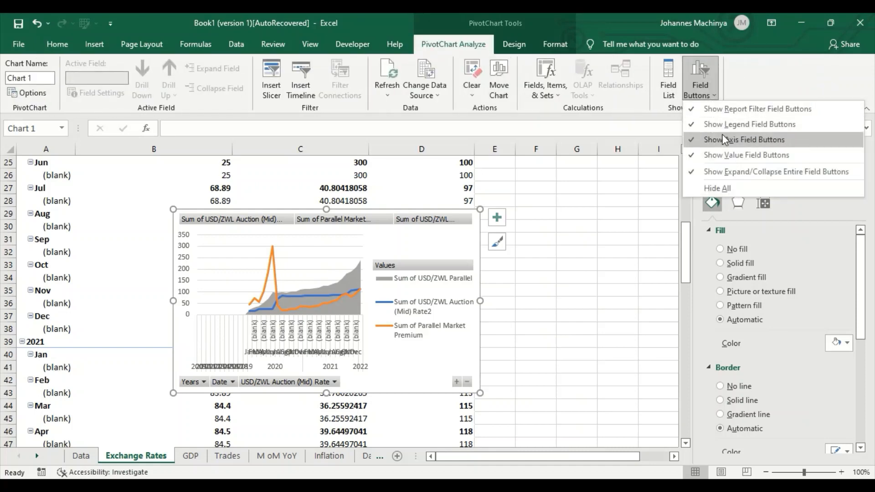
left_click(716, 187)
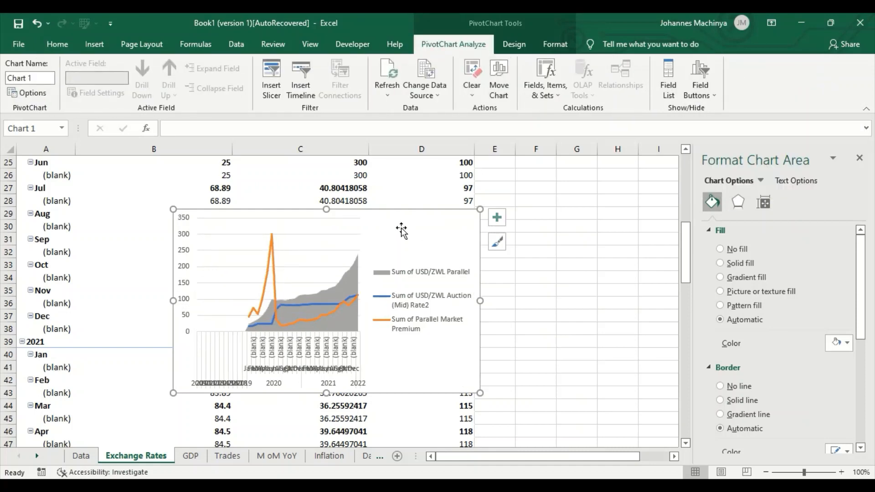
Copy the whole pivot chart from the Exchange Rates sheet and paste it into the Dashboard sheet.
left_click(268, 353)
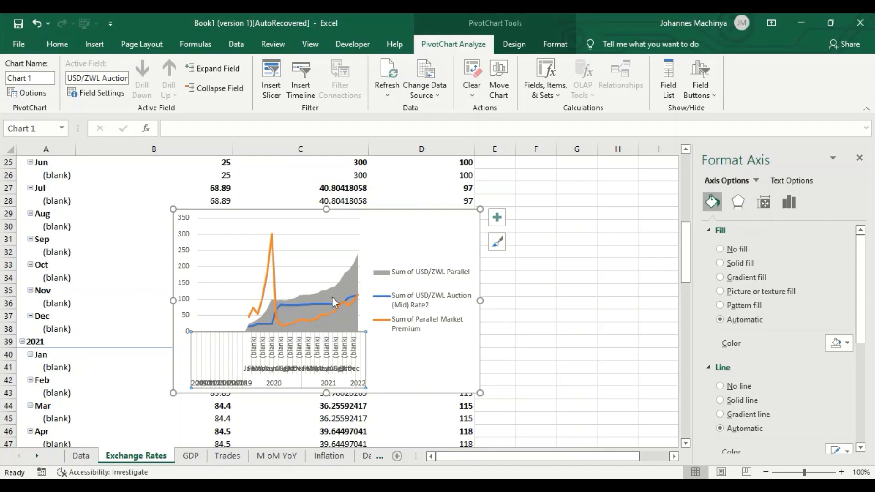
right_click(419, 223)
left_click(450, 196)
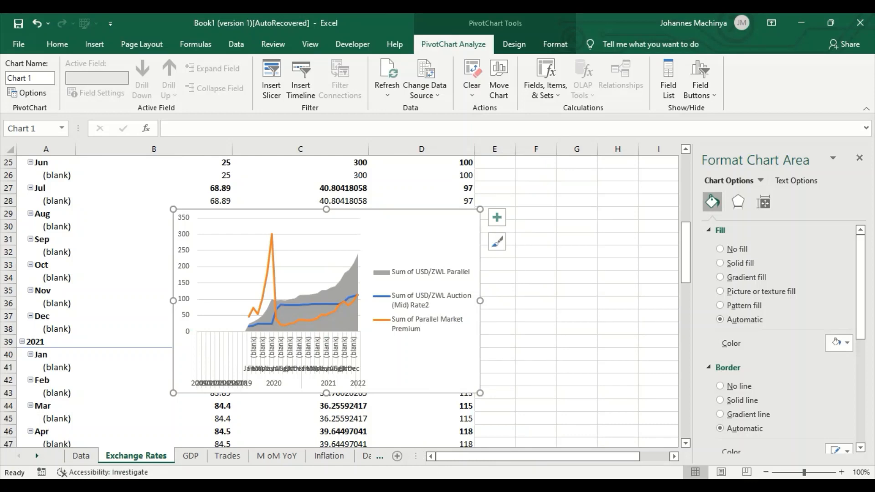
mouse_move(532, 486)
left_click(365, 456)
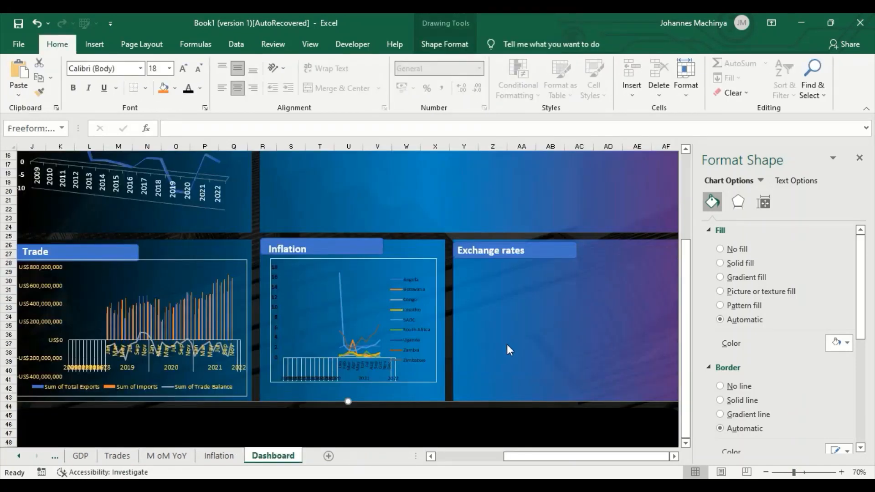
right_click(522, 324)
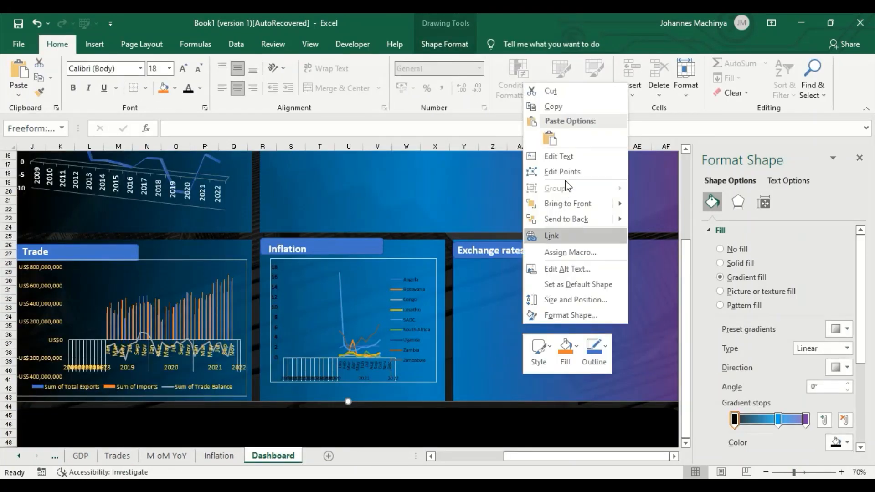
left_click(554, 141)
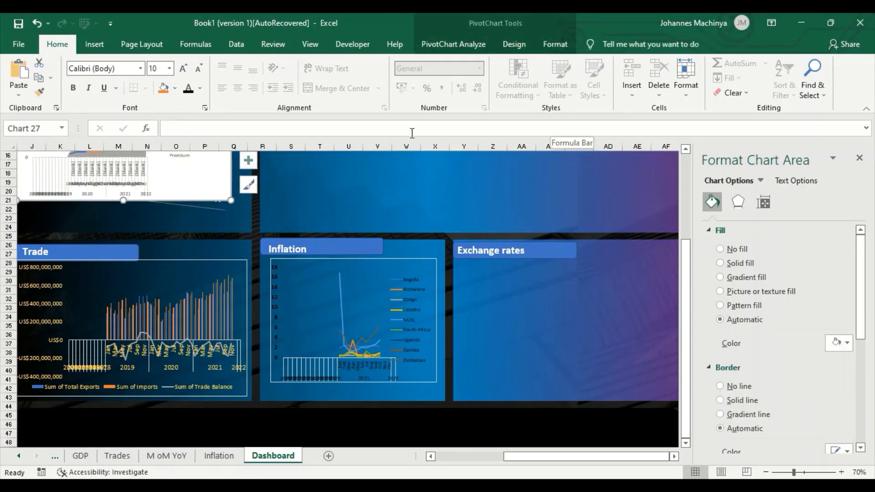
Move the pasted exchange rate chart into the Exchange rates panel, fit it there and set its chart area to no fill.
left_click_drag(215, 164, 658, 355)
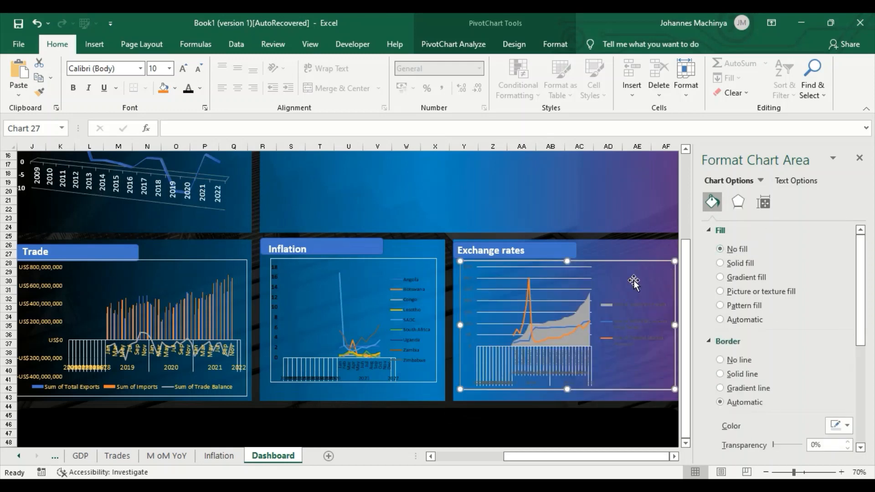
Make the exchange rate chart's axis labels black, with size 11 on the vertical axis and size 12 on the horizontal axis.
left_click(464, 272)
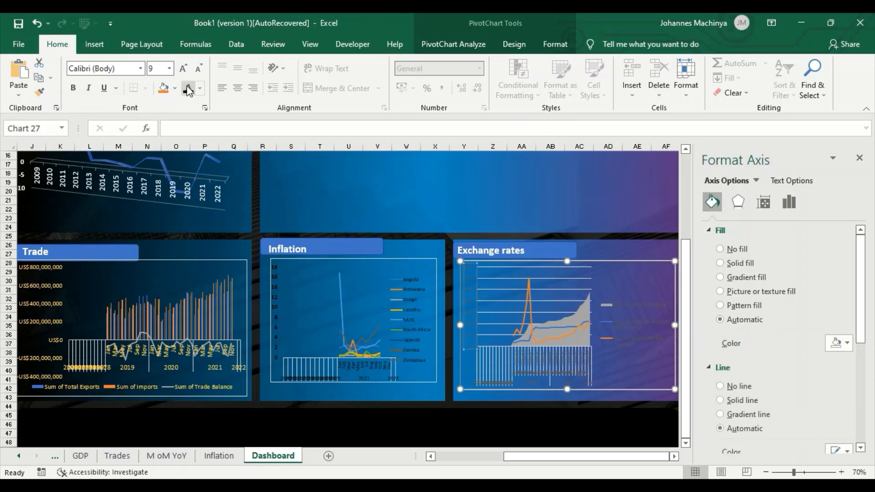
left_click(184, 68)
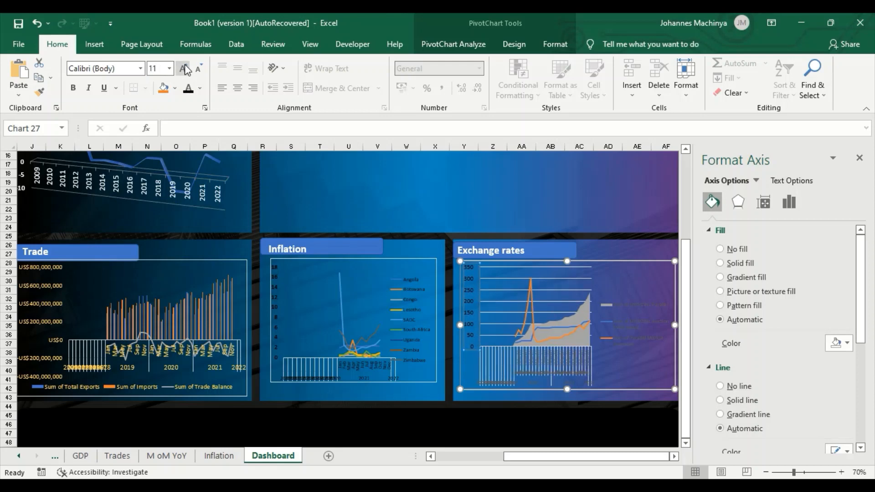
left_click(545, 370)
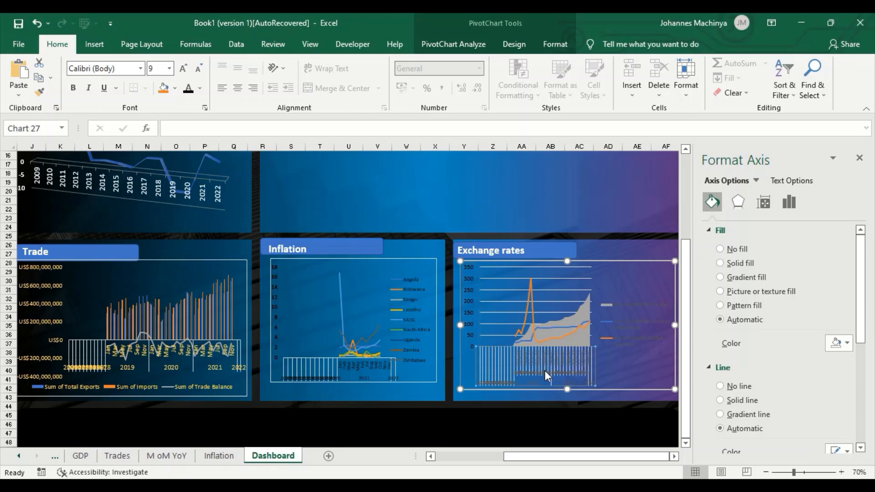
left_click(185, 68)
left_click(185, 68)
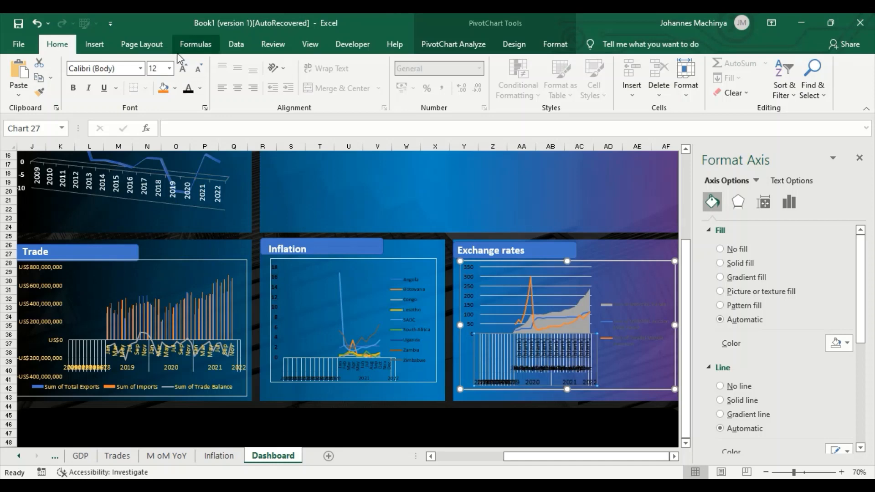
left_click(182, 68)
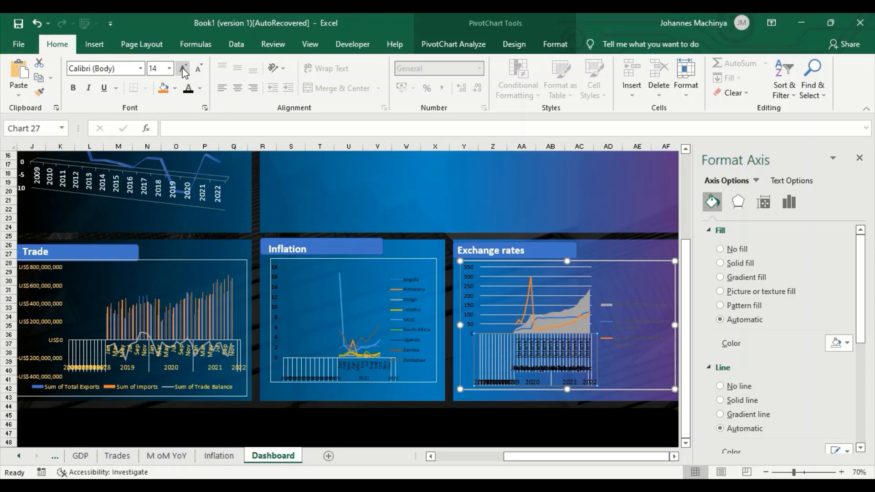
left_click(183, 69)
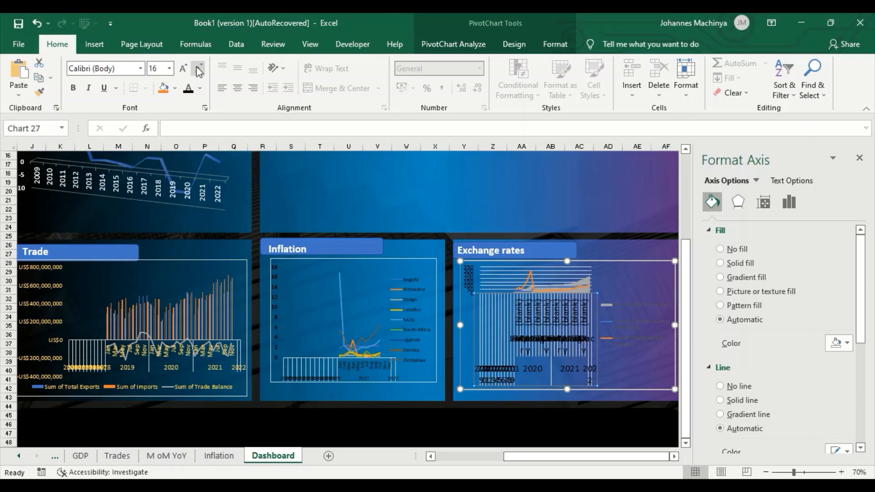
left_click(199, 69)
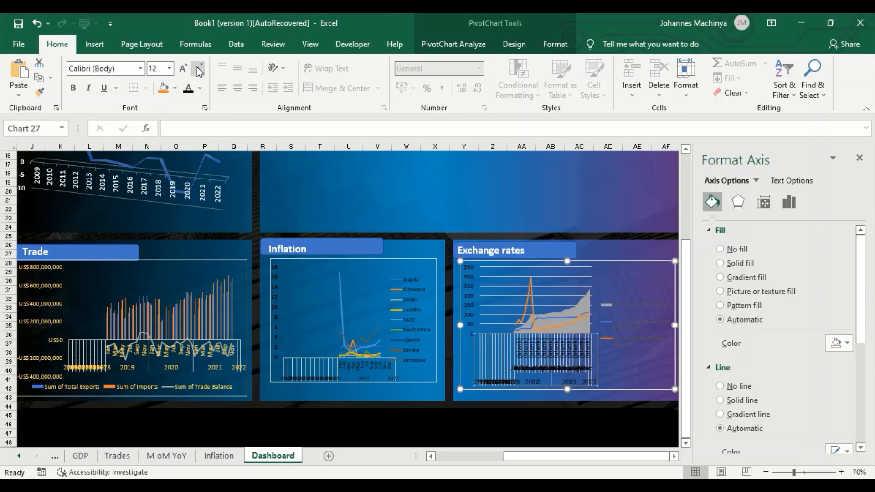
Stretch the exchange rate chart down to the panel's lower edge and set its legend text to black, size 11.
left_click_drag(567, 390, 567, 401)
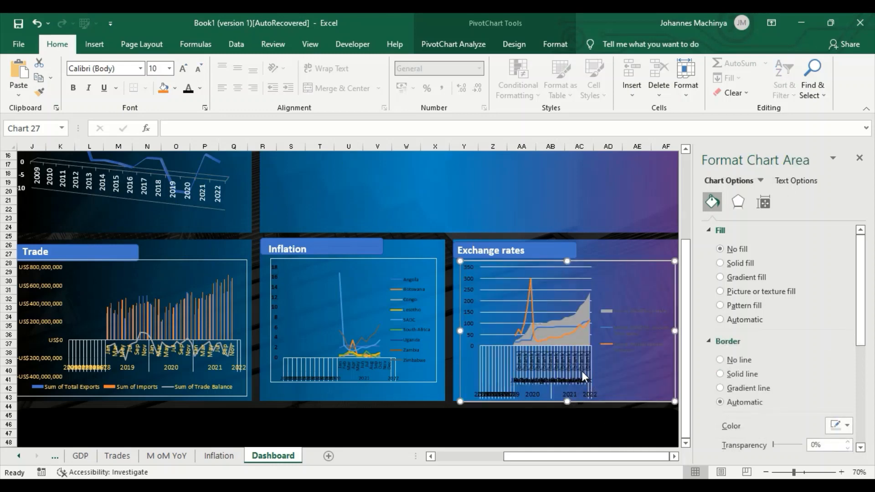
left_click(582, 370)
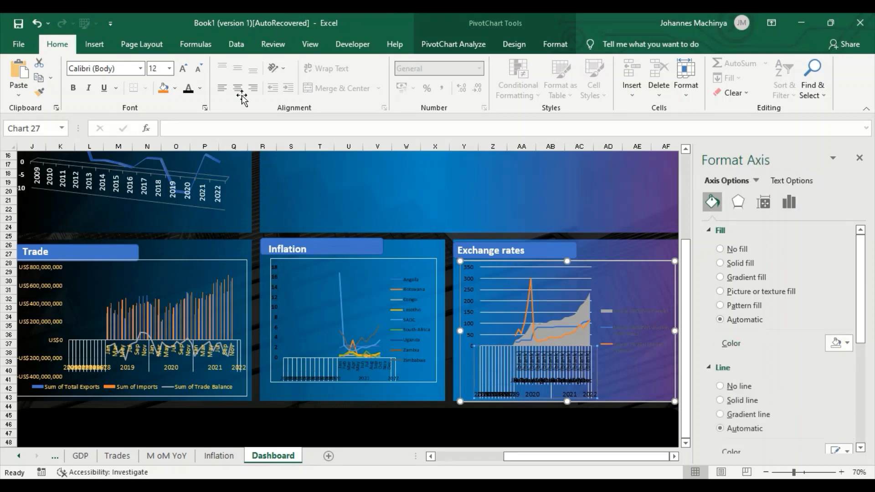
left_click(646, 324)
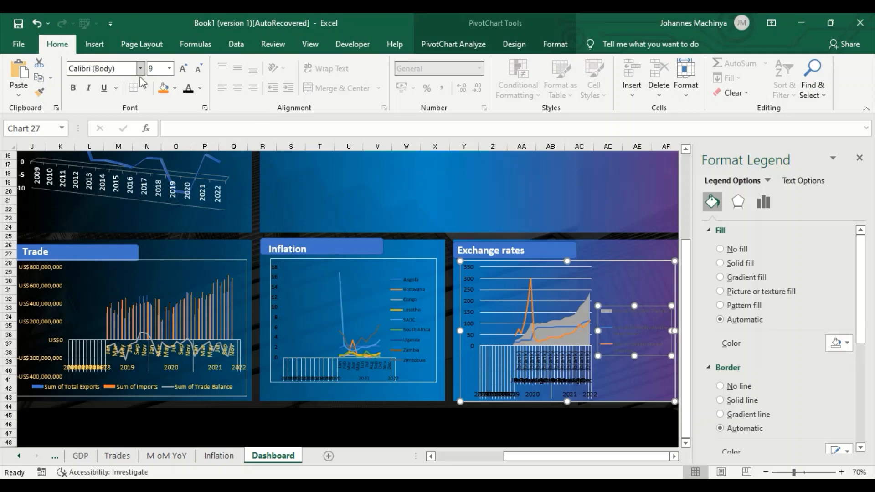
left_click(190, 93)
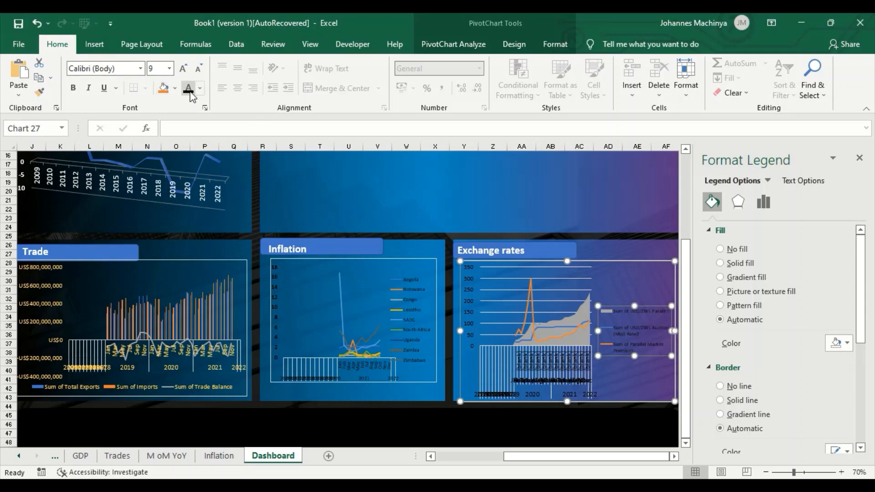
left_click(184, 69)
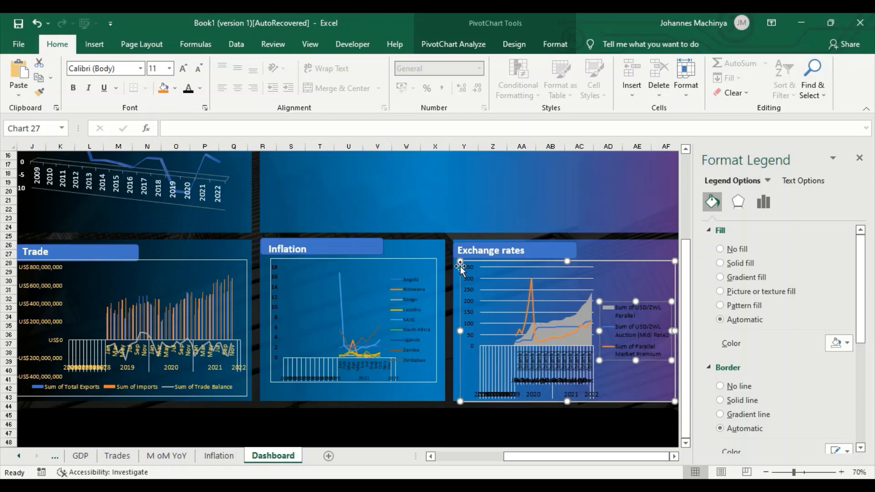
left_click(452, 212)
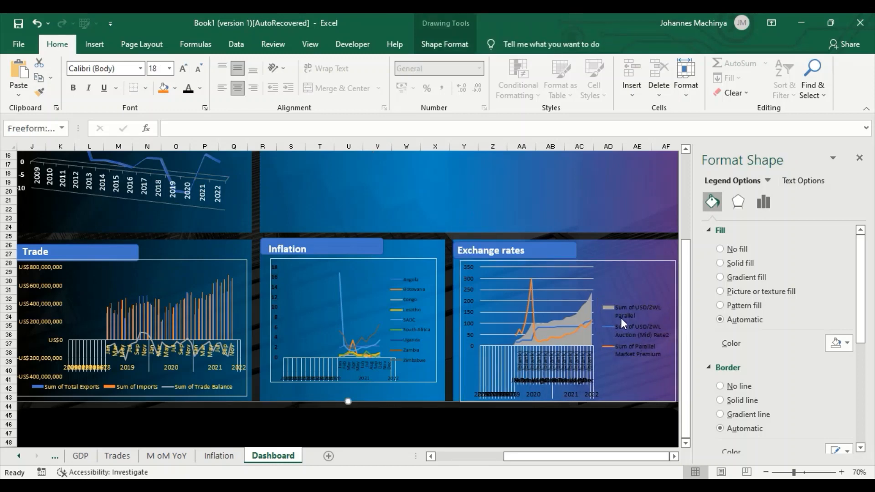
Delete the major gridlines from the exchange rate chart.
left_click(568, 281)
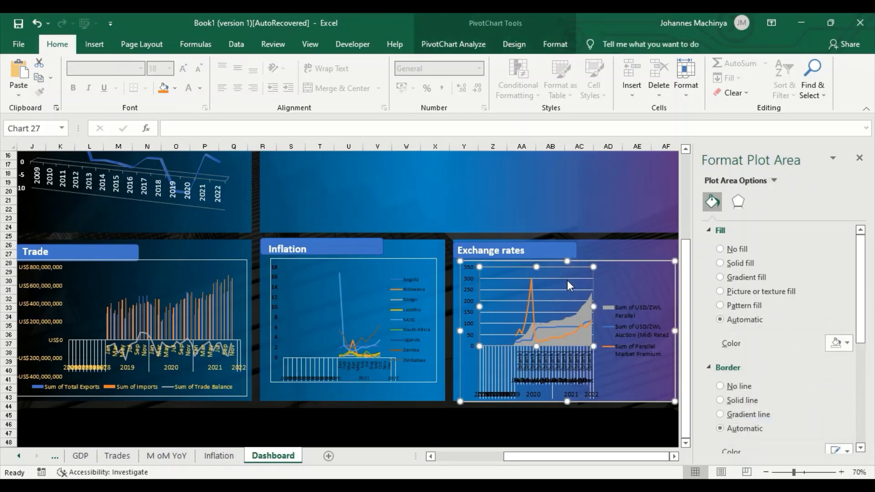
left_click(568, 281)
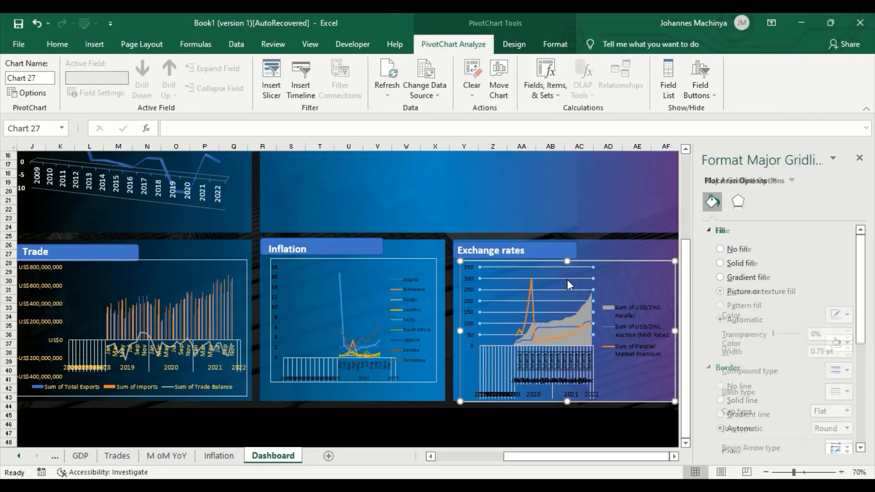
left_click(571, 273)
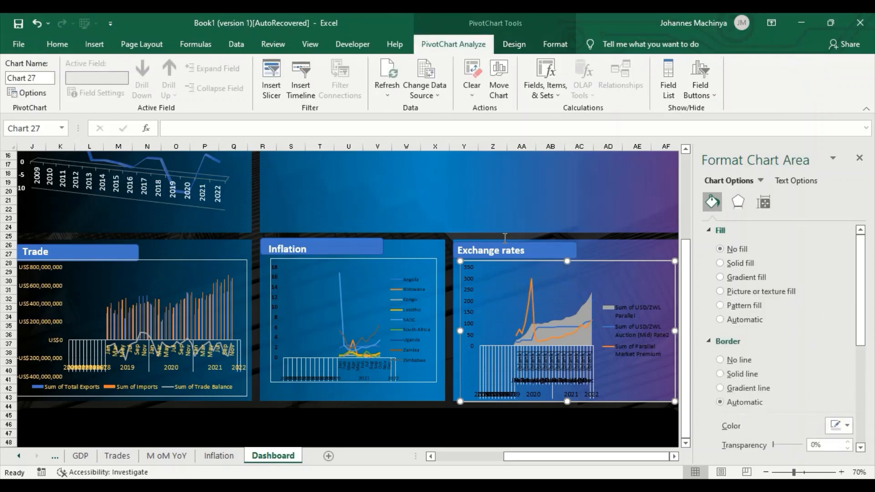
Hide all field buttons on the M oM YoY sheet's pivot chart.
scroll(503, 239, "up", 4)
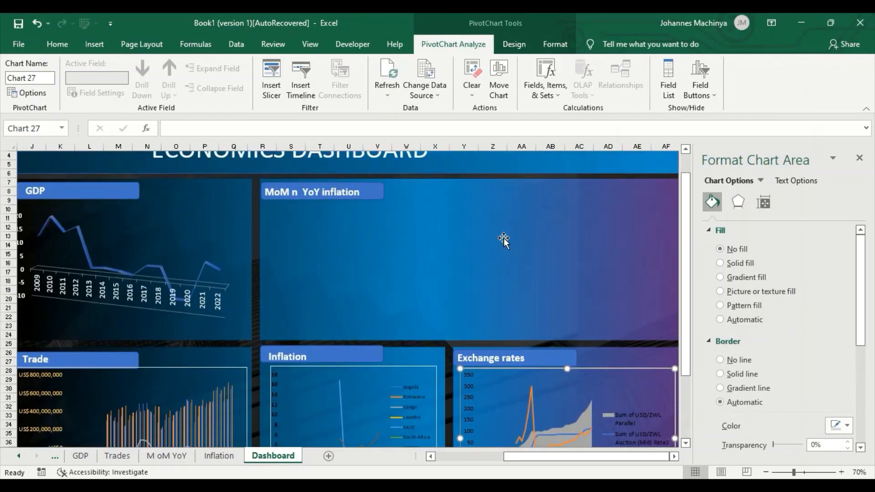
scroll(503, 240, "down", 2)
scroll(504, 239, "left", 1)
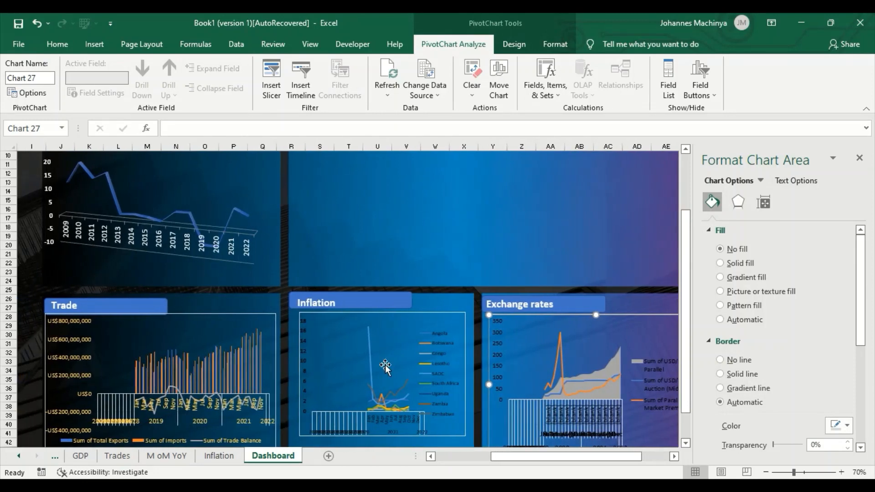
left_click(166, 456)
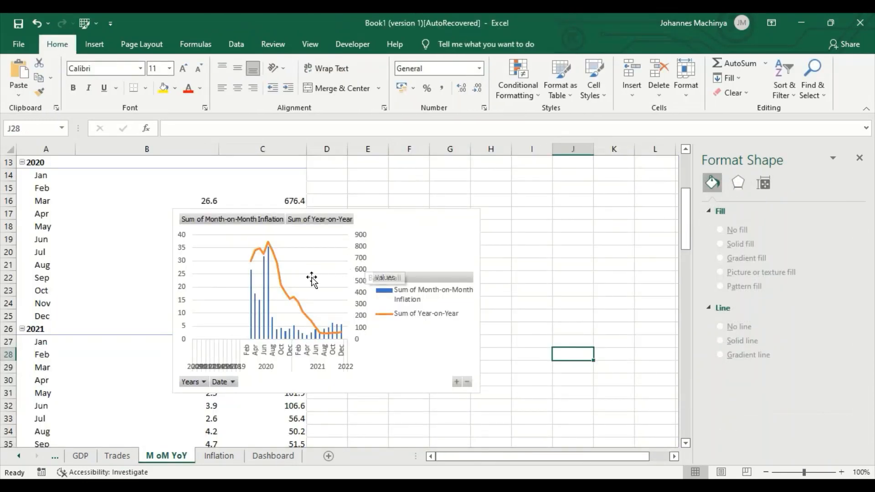
left_click(371, 260)
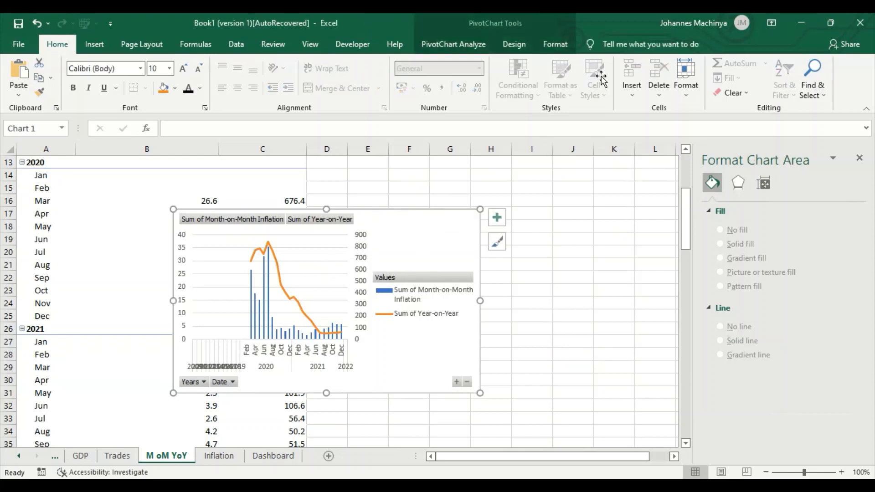
left_click(465, 45)
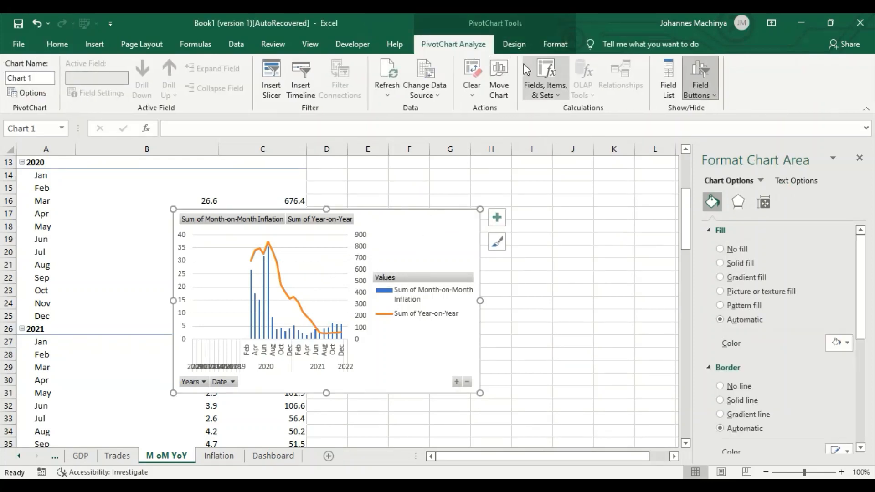
left_click(713, 96)
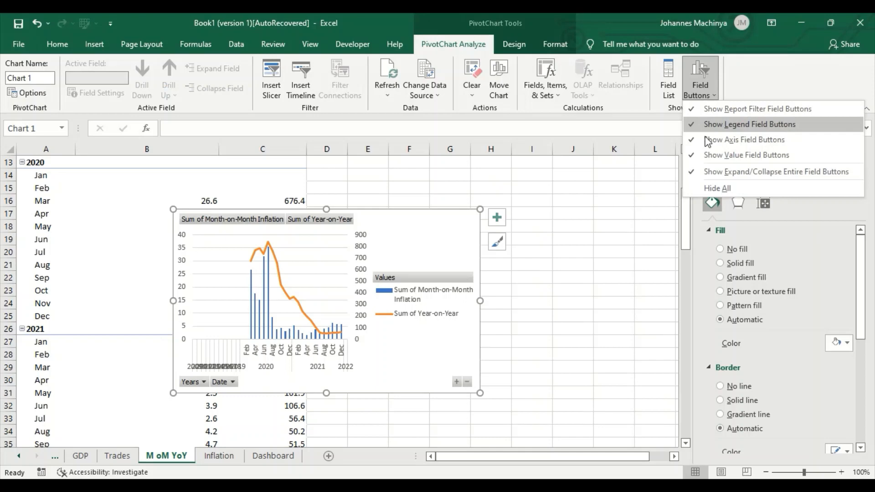
left_click(707, 185)
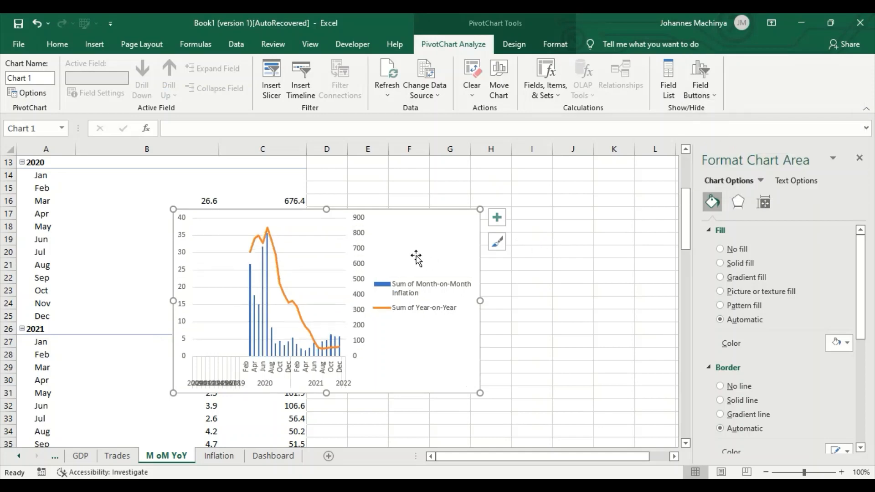
Copy the whole pivot chart from the M oM YoY sheet and paste it into the Dashboard sheet.
left_click(330, 235)
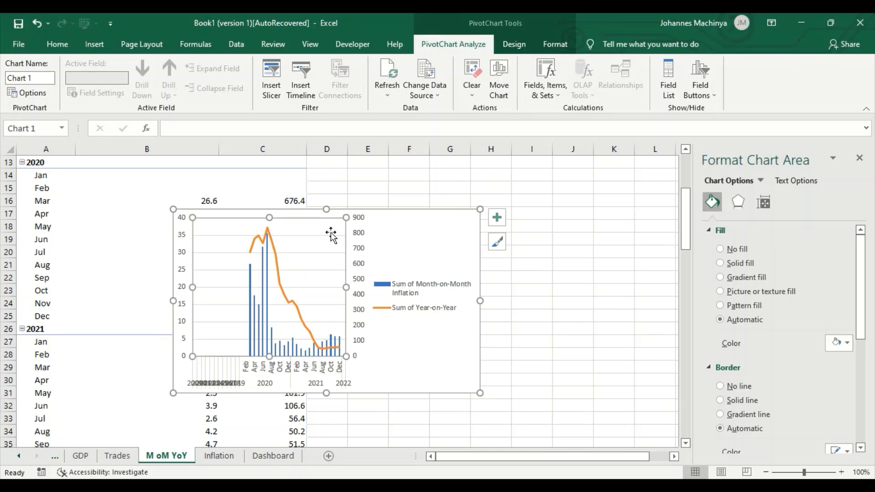
left_click(469, 226)
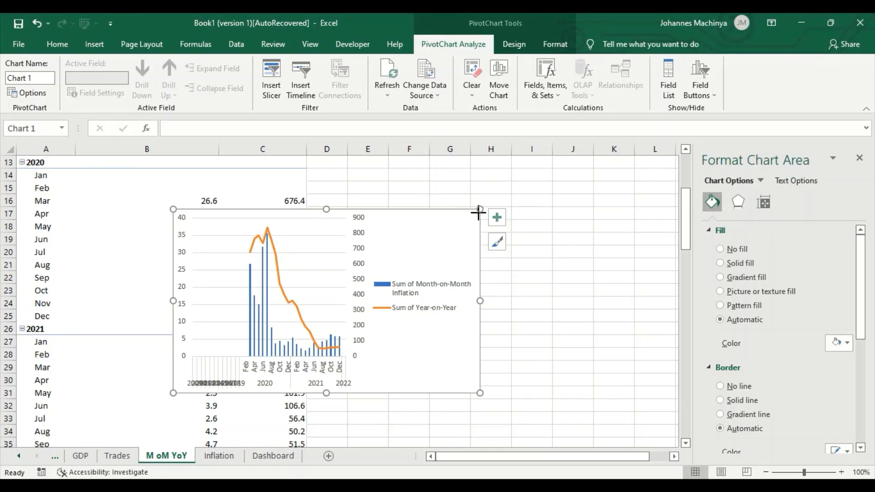
right_click(474, 223)
left_click(510, 195)
left_click(286, 457)
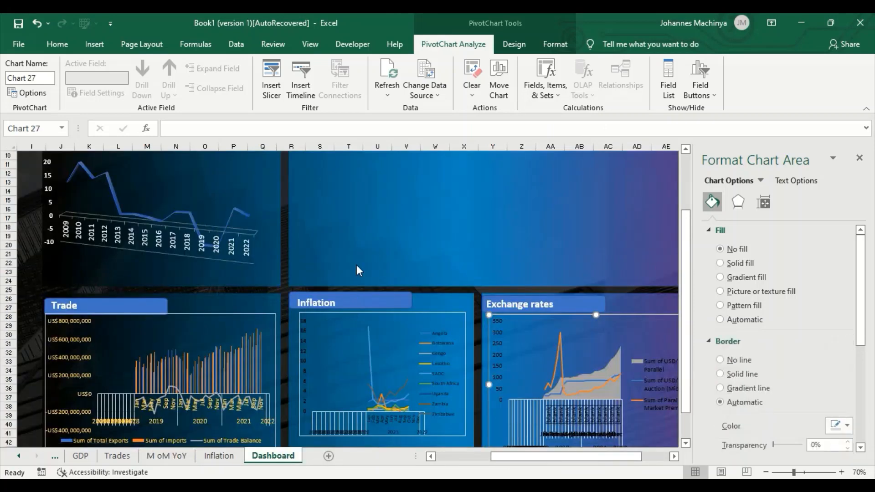
right_click(359, 230)
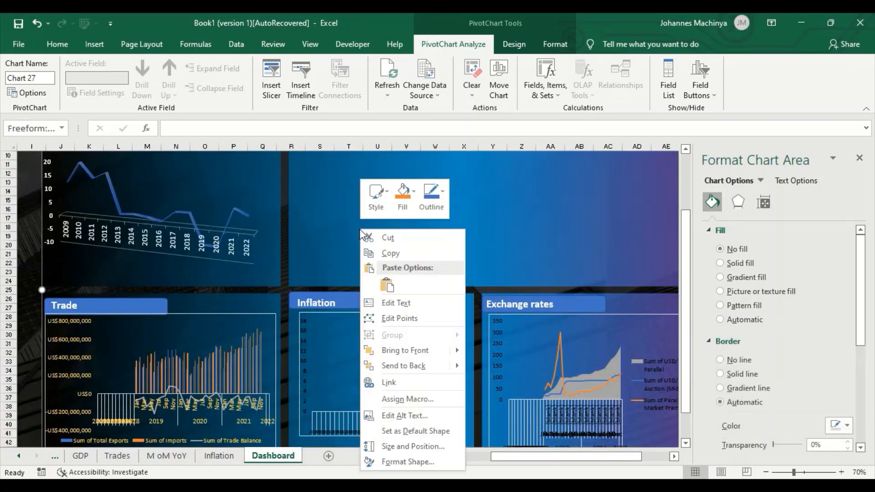
left_click(386, 285)
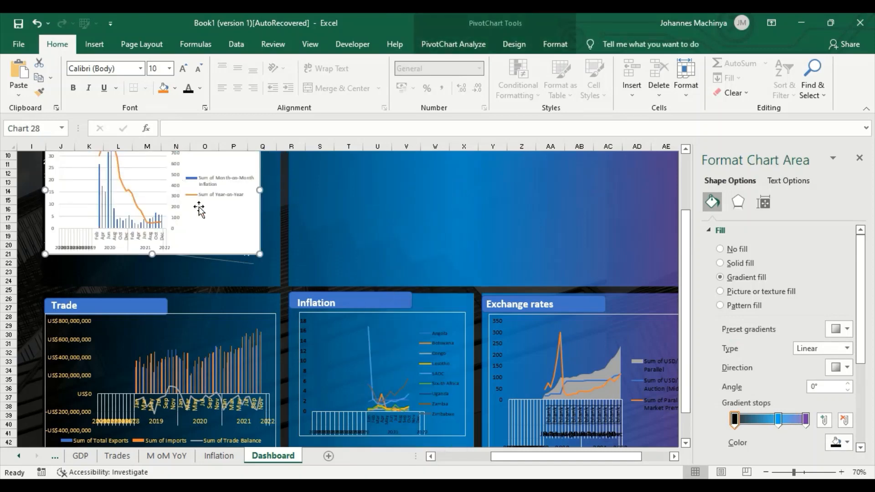
Move the pasted month-on-month and year-on-year chart into the MoM n YoY inflation panel and widen it to span the panel.
left_click_drag(231, 224, 477, 237)
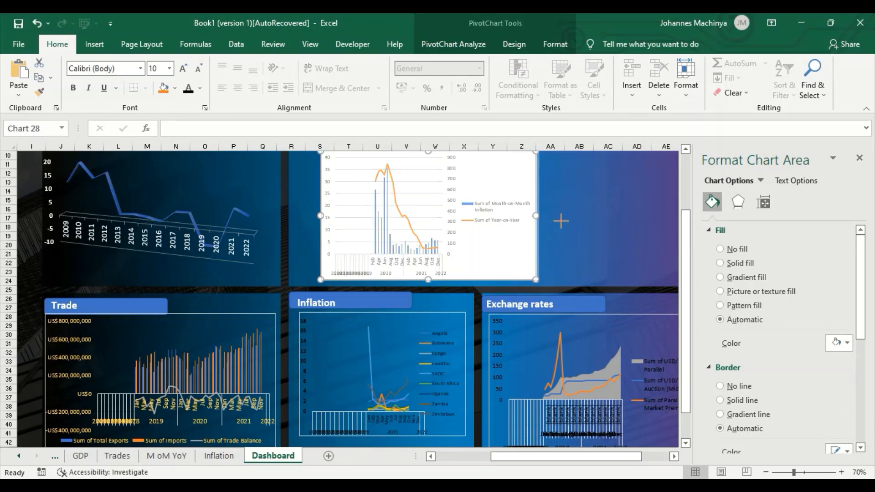
left_click_drag(560, 221, 630, 217)
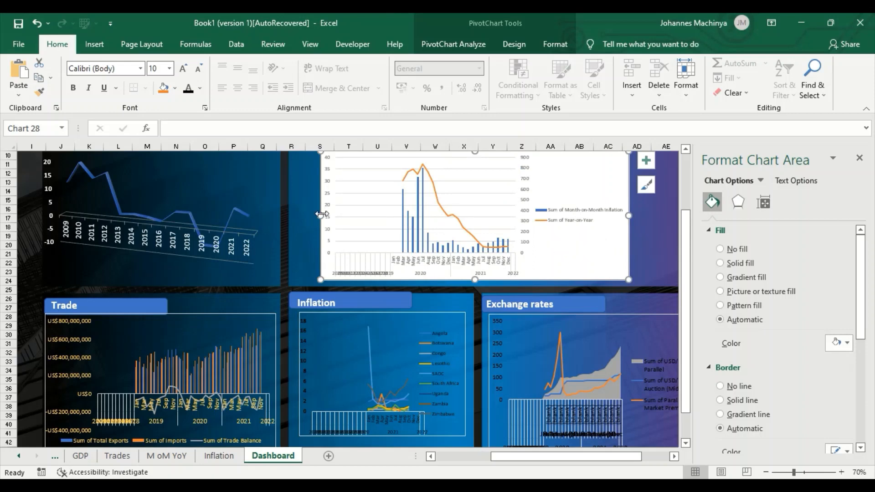
left_click_drag(321, 214, 305, 216)
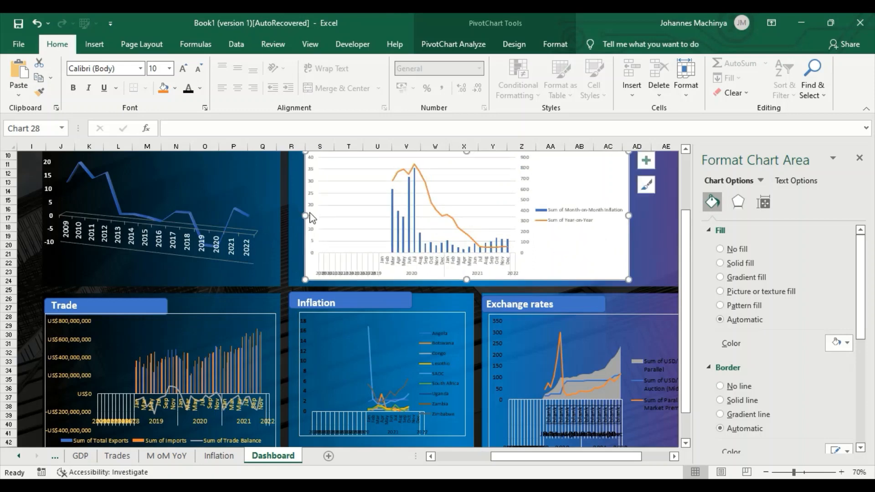
left_click_drag(627, 215, 561, 216)
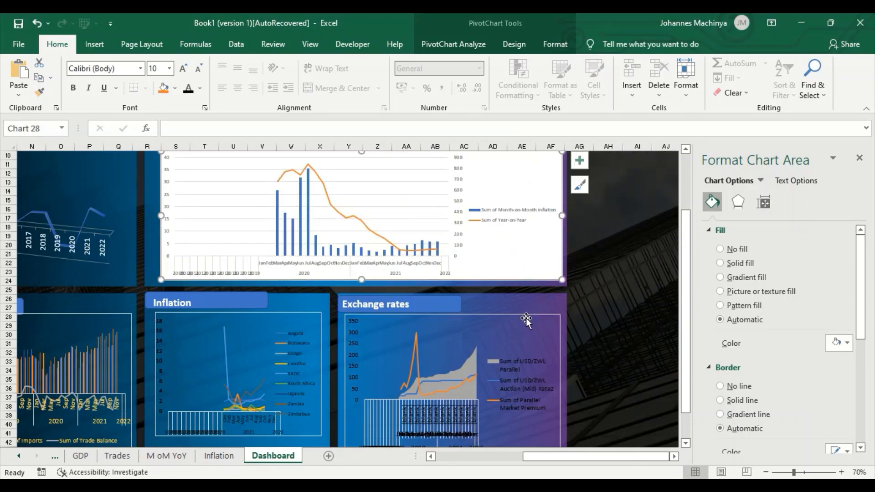
Enlarge the primary vertical axis labels of the MoM n YoY inflation chart to font size 11 in black.
scroll(524, 321, "up", 3)
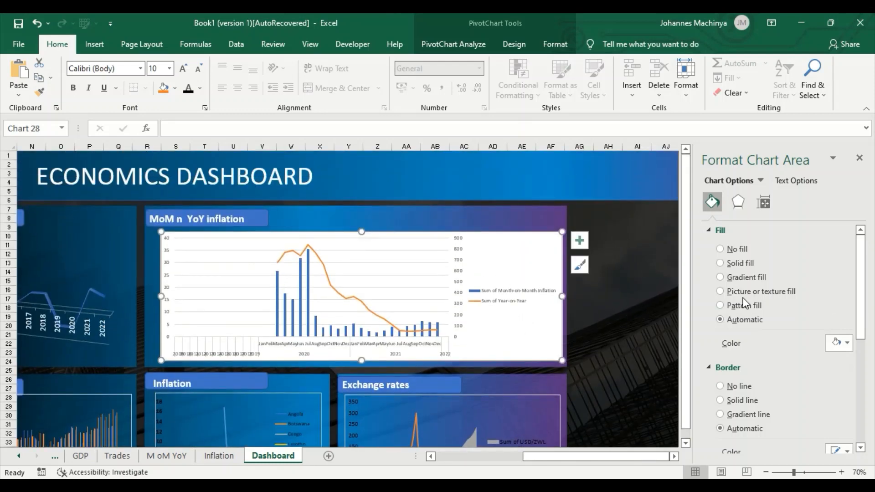
left_click(171, 270)
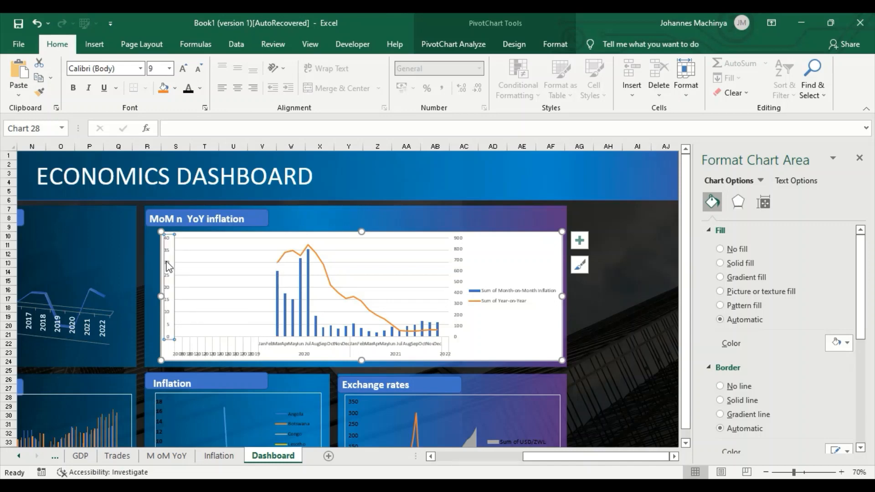
left_click(182, 69)
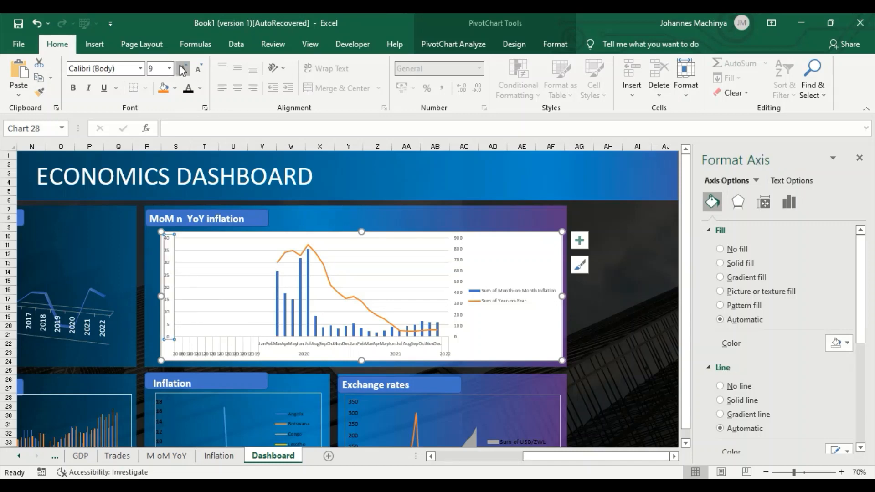
left_click(182, 69)
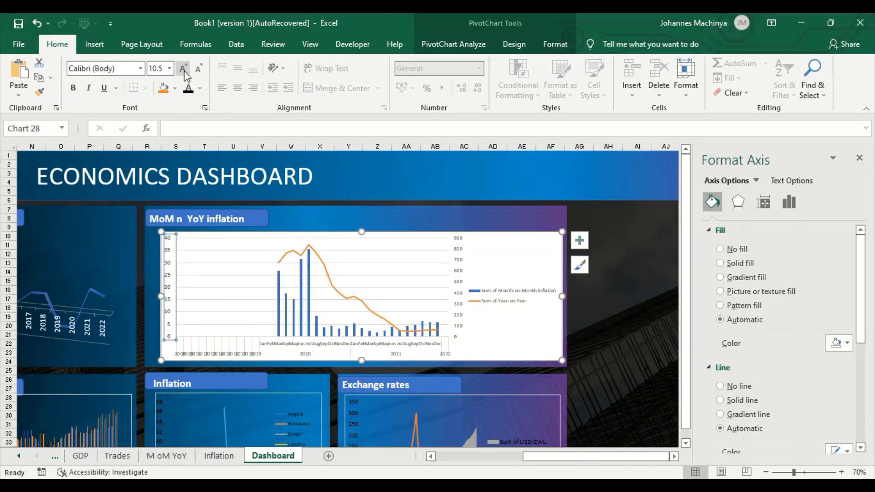
left_click(183, 69)
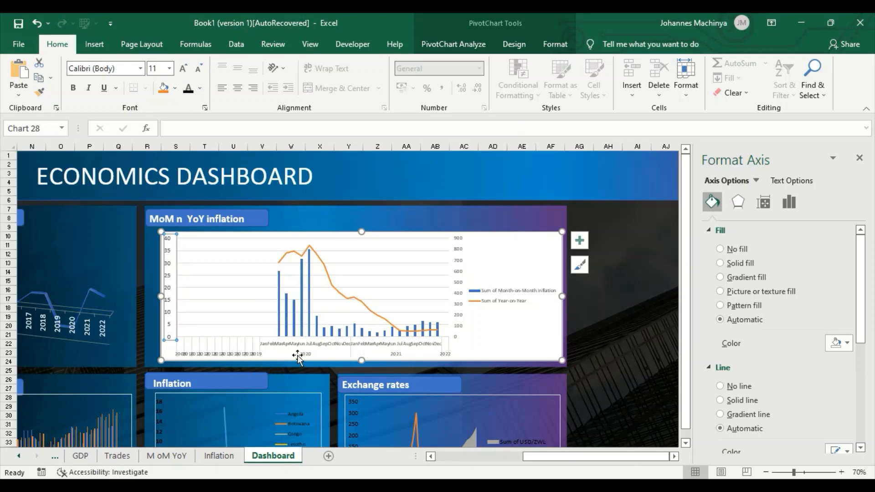
Set the horizontal axis and secondary vertical axis labels of the MoM n YoY inflation chart to size 12 black text.
left_click(325, 348)
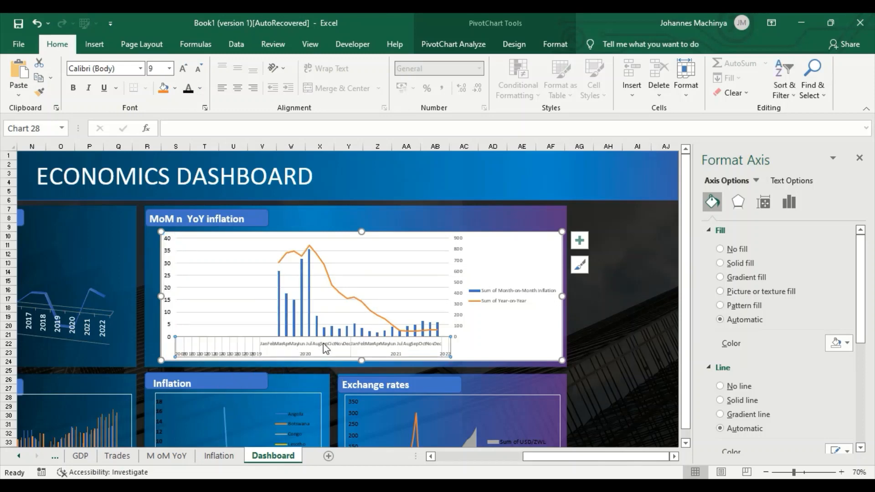
left_click(185, 69)
left_click(185, 69)
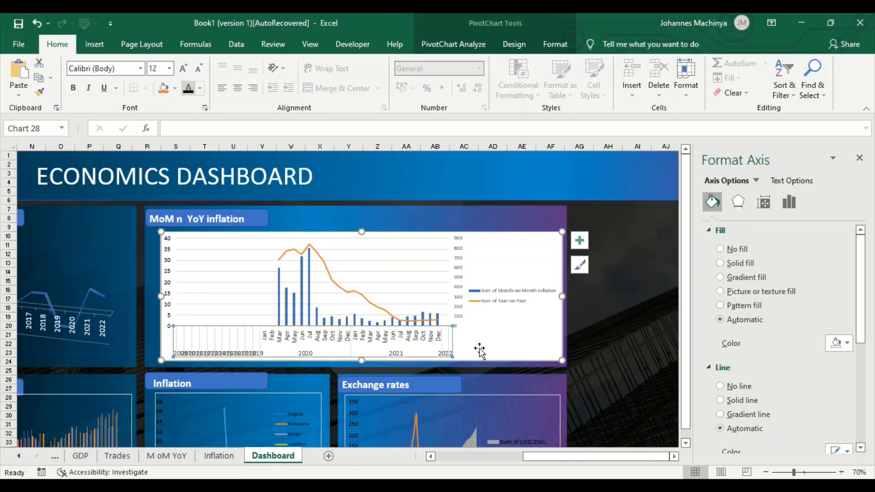
left_click(460, 278)
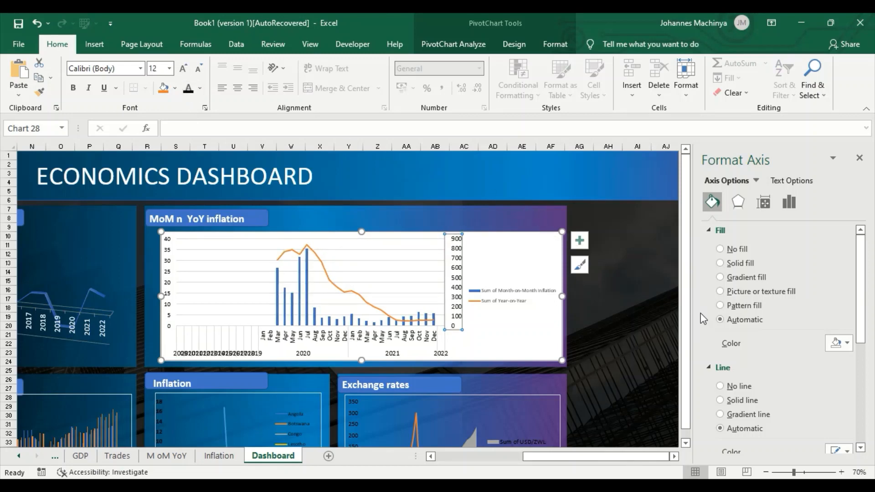
Set the secondary vertical axis and the chart area of the MoM n YoY inflation chart to no fill.
left_click(729, 250)
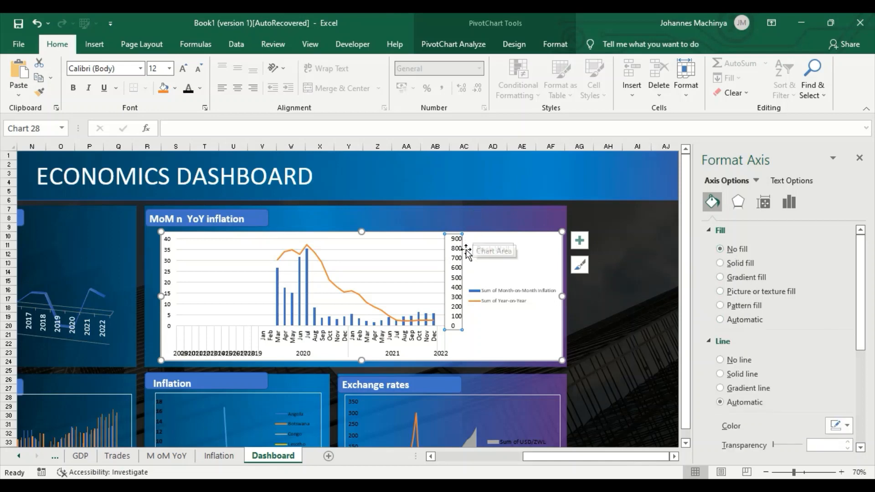
left_click(528, 228)
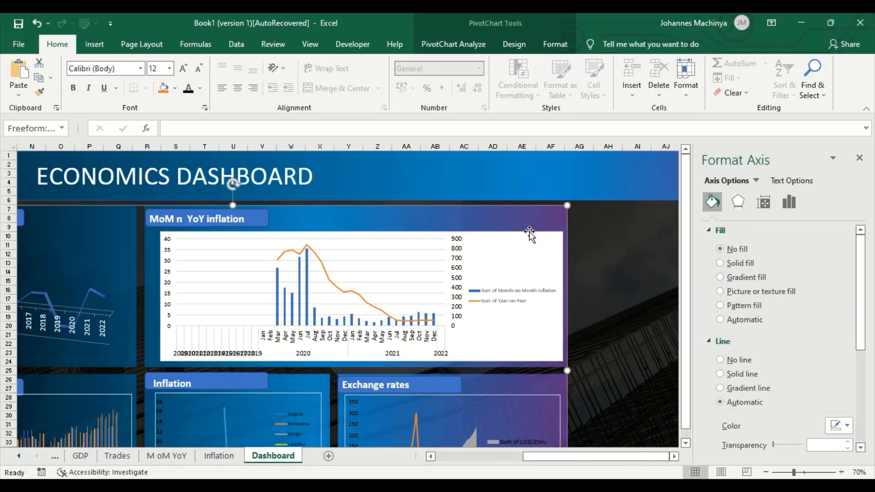
left_click(551, 248)
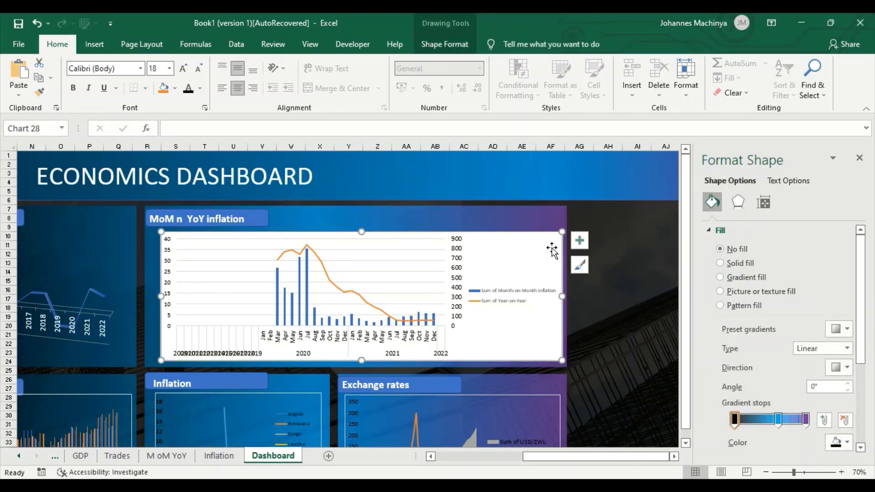
left_click(720, 249)
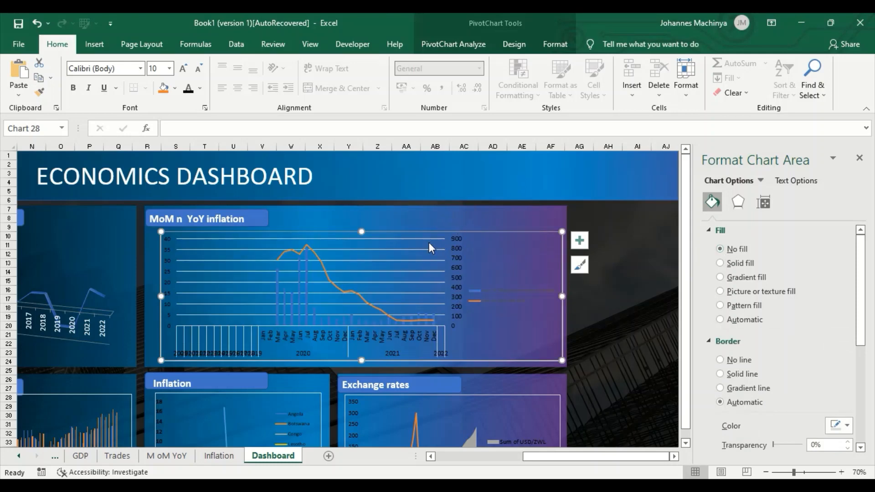
Delete the major gridlines from the MoM n YoY inflation chart.
left_click(416, 253)
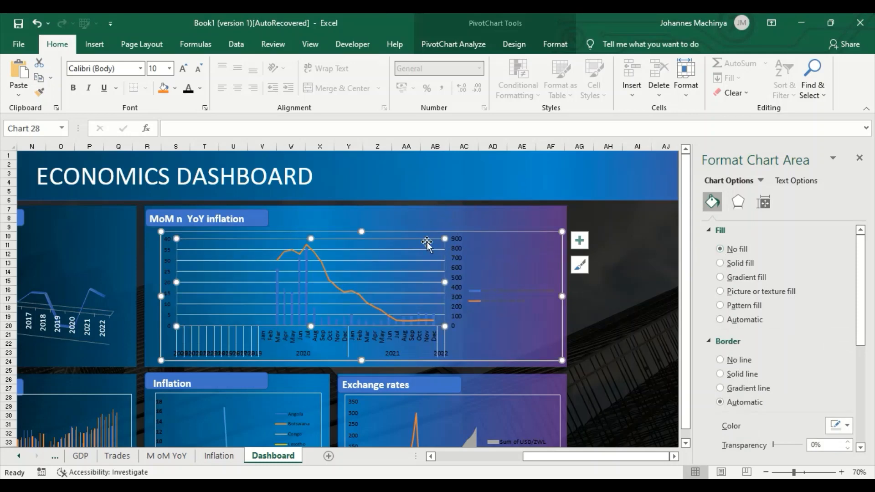
left_click(404, 249)
key("Escape")
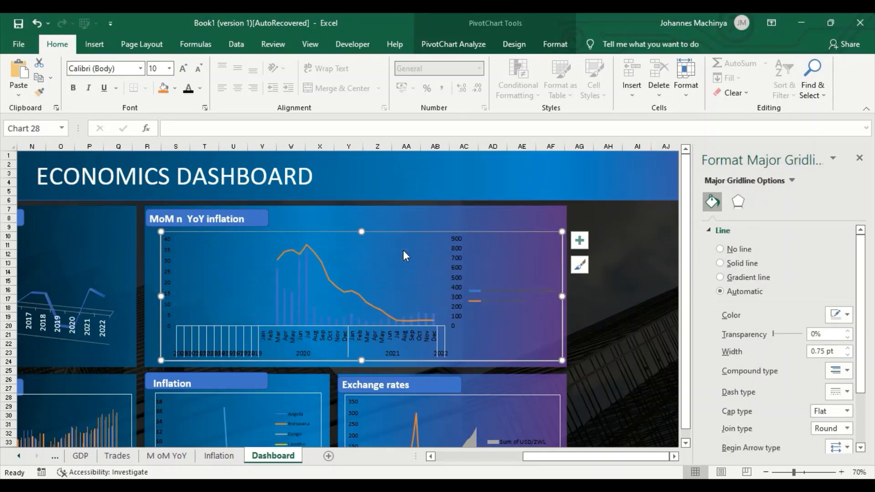
Give the Sum of Month-on-Month Inflation series a solid black fill with no border line through its legend entry.
left_click(314, 282)
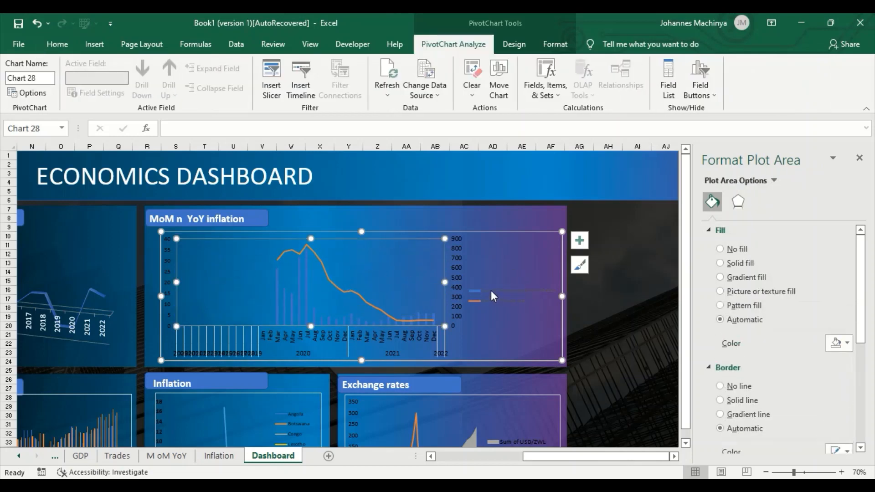
left_click(477, 290)
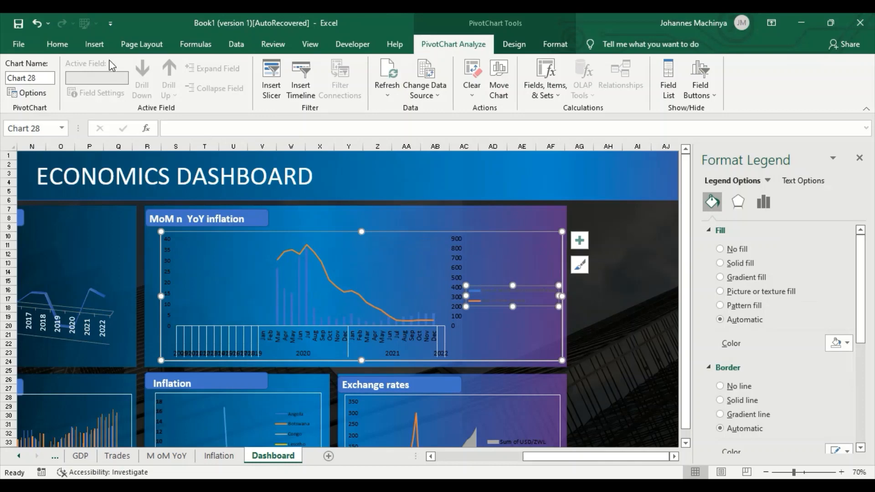
left_click(60, 44)
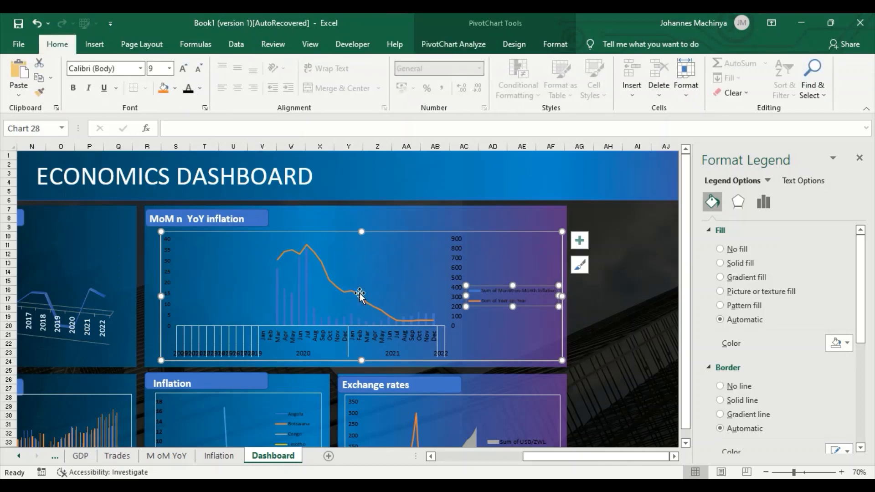
left_click(474, 292)
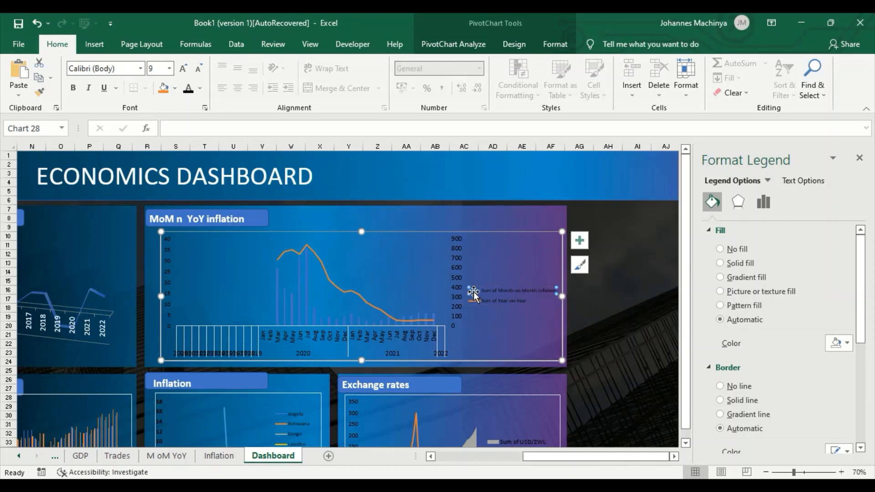
left_click(845, 344)
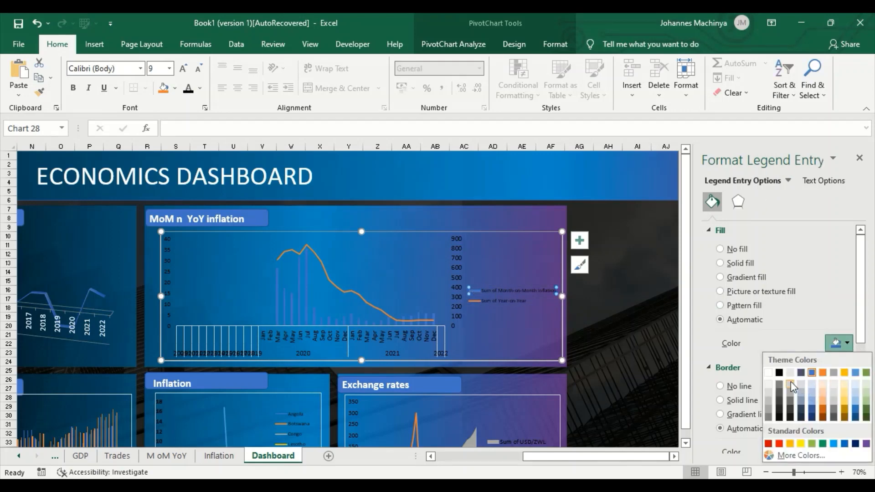
left_click(779, 373)
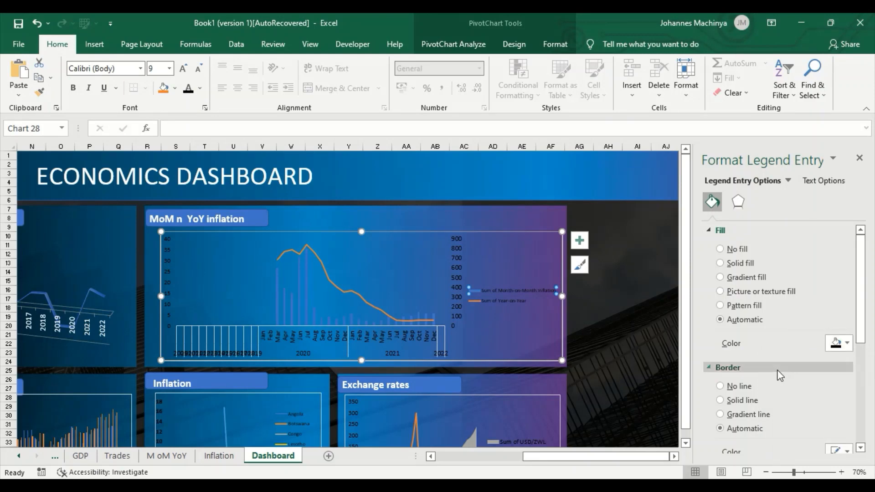
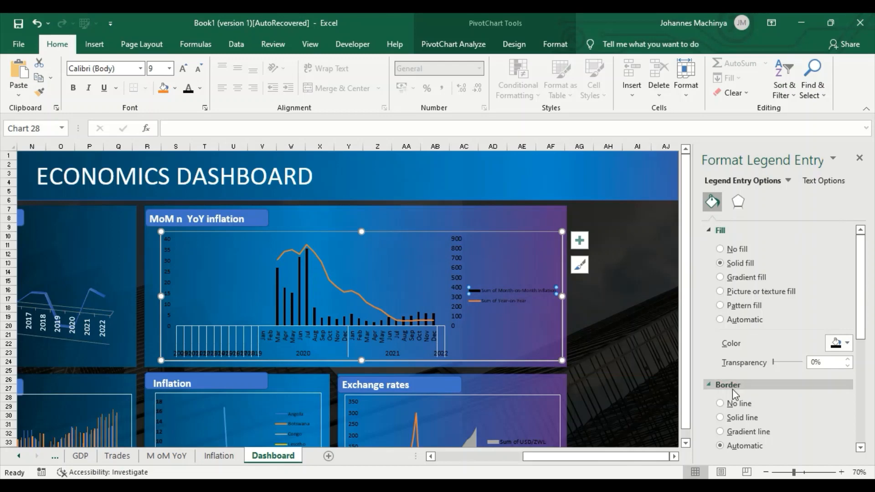
left_click(732, 403)
Remove the border line around the MoM n YoY inflation chart area.
scroll(395, 413, "down", 3)
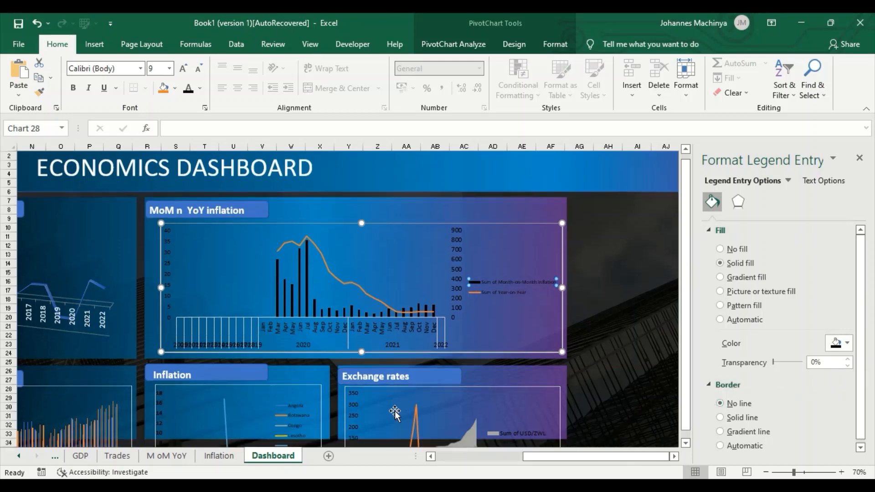
left_click(413, 388)
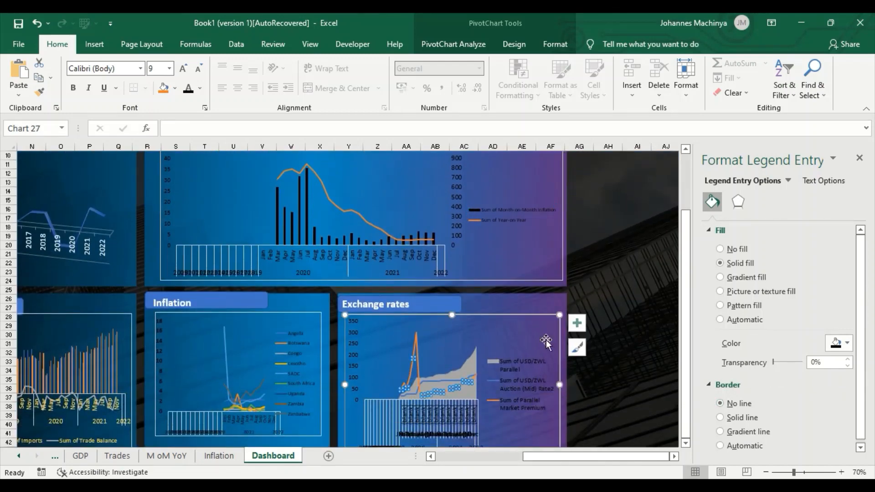
left_click(540, 281)
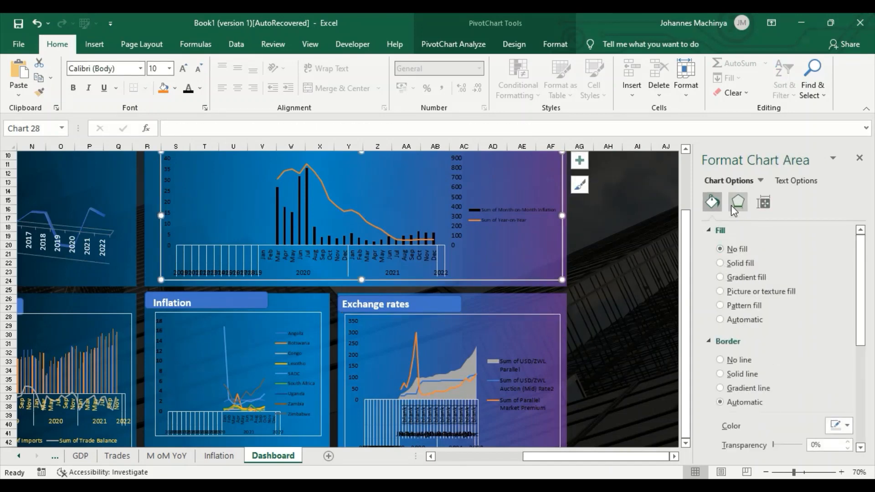
left_click(720, 361)
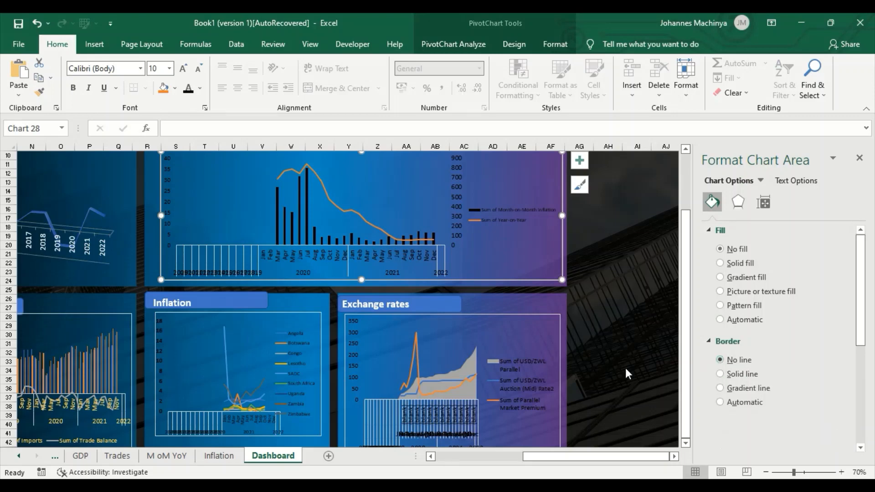
Remove the border lines from the exchange rate and inflation charts and from the trade chart's plot area.
left_click(551, 347)
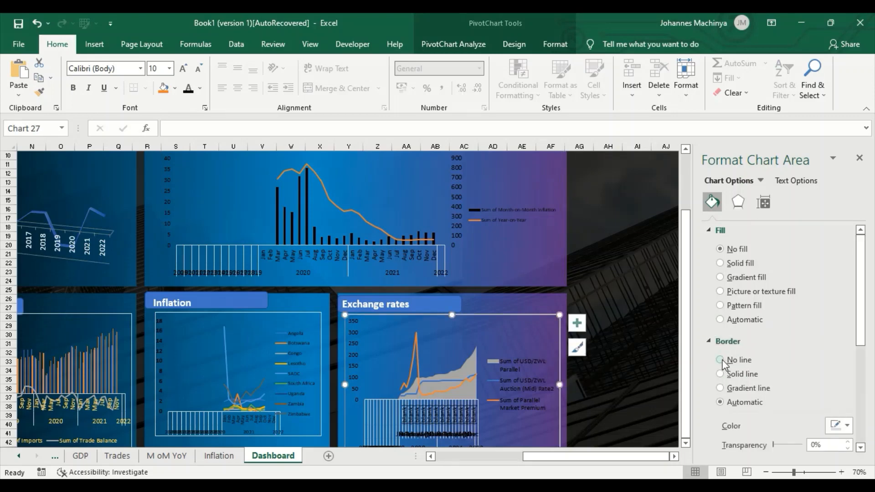
left_click(296, 328)
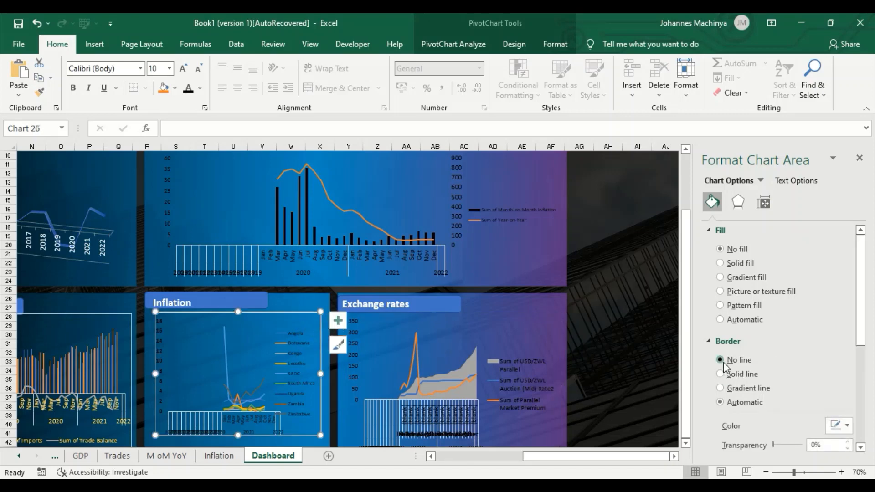
scroll(351, 359, "left", 2)
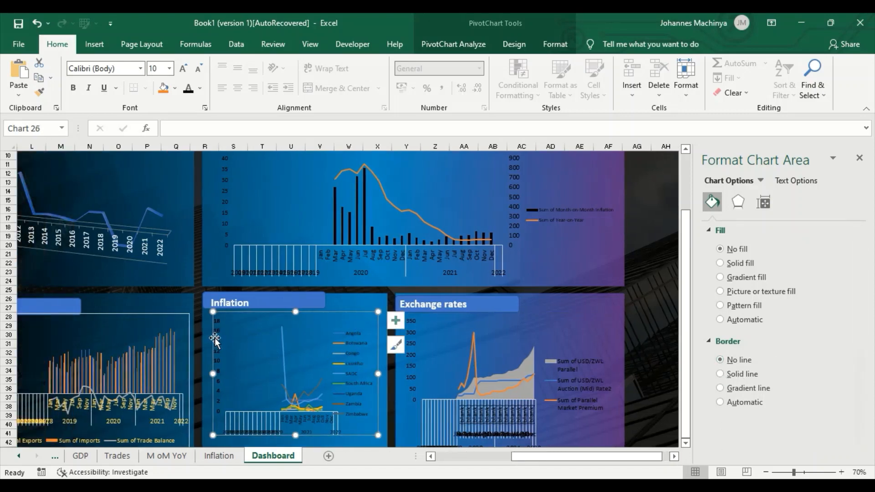
scroll(198, 338, "left", 2)
left_click(196, 340)
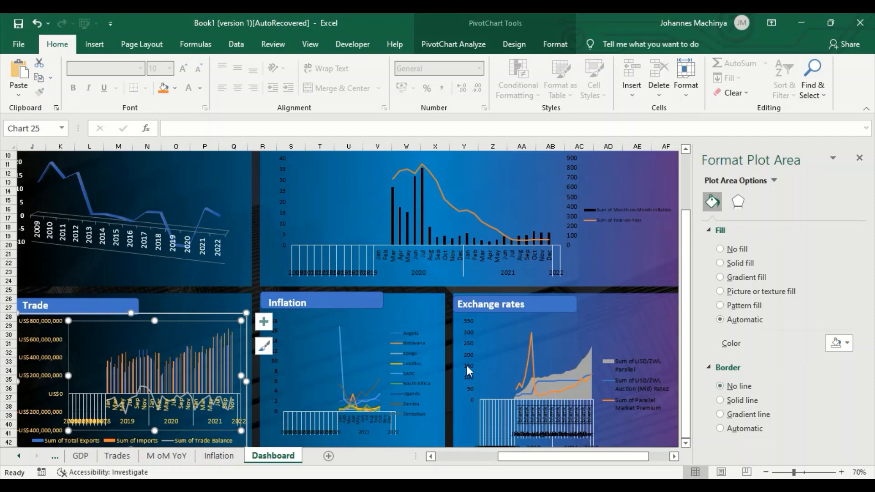
Set the Dashboard sheet's zoom to 50% so the whole dashboard fits in view.
left_click(842, 472)
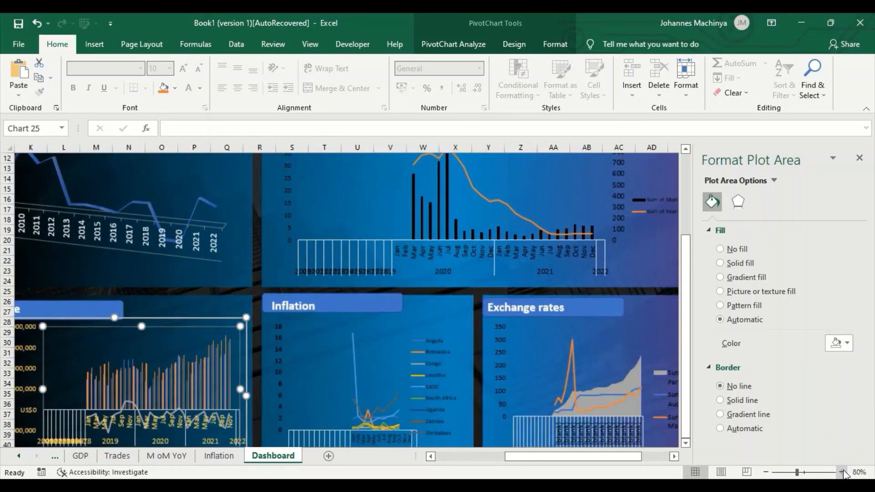
left_click(765, 472)
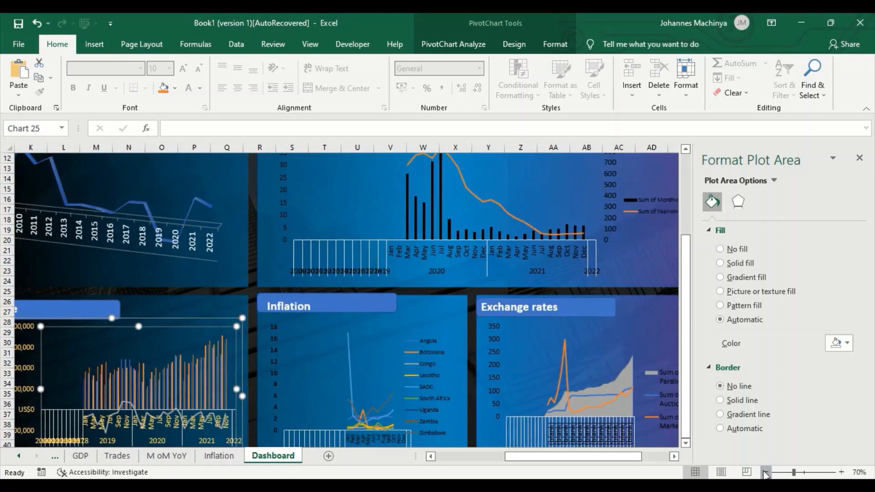
left_click(765, 472)
left_click(765, 472)
left_click(765, 472)
left_click(765, 472)
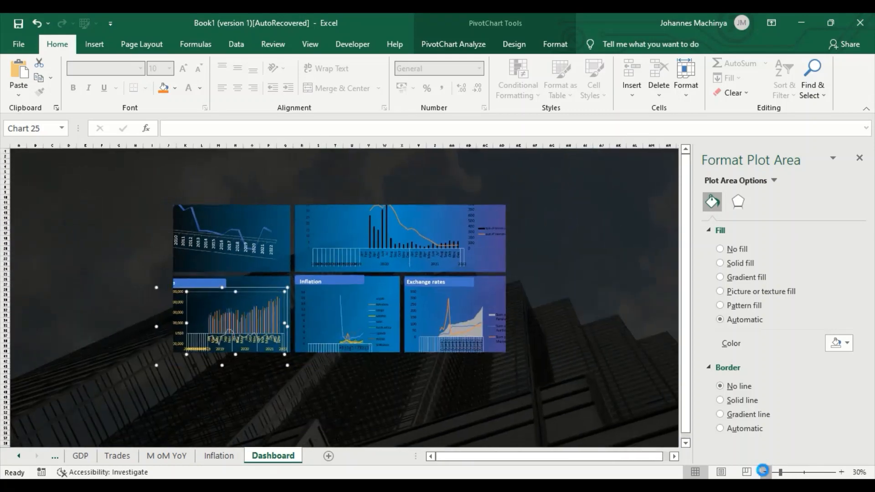
left_click(841, 473)
left_click(841, 472)
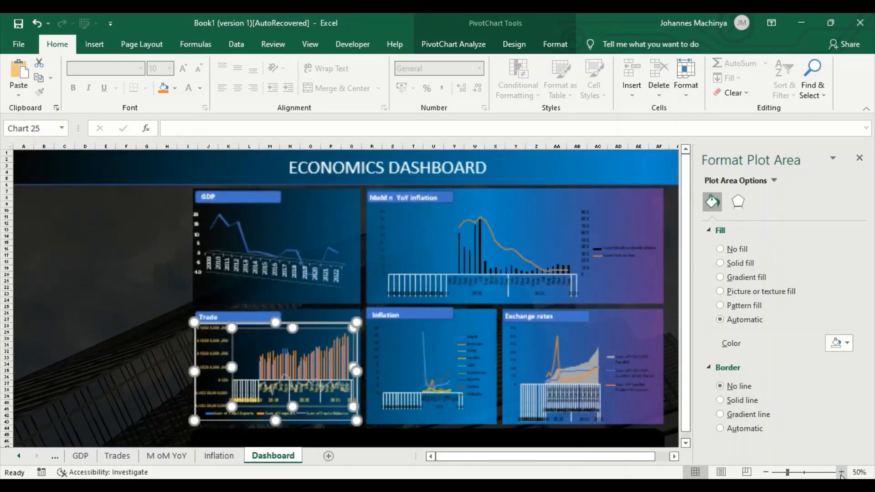
Close the formatting pane, auto-hide the ribbon and deselect the Trade chart to view the whole dashboard.
left_click(860, 159)
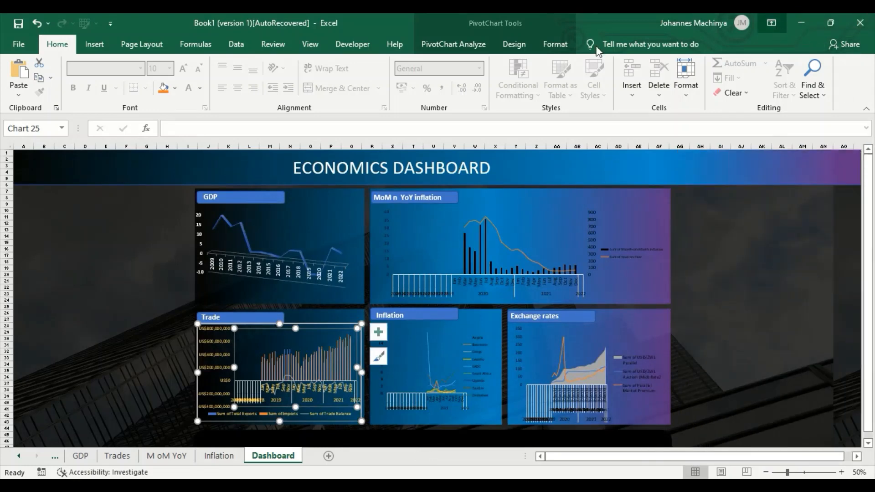
left_click(770, 21)
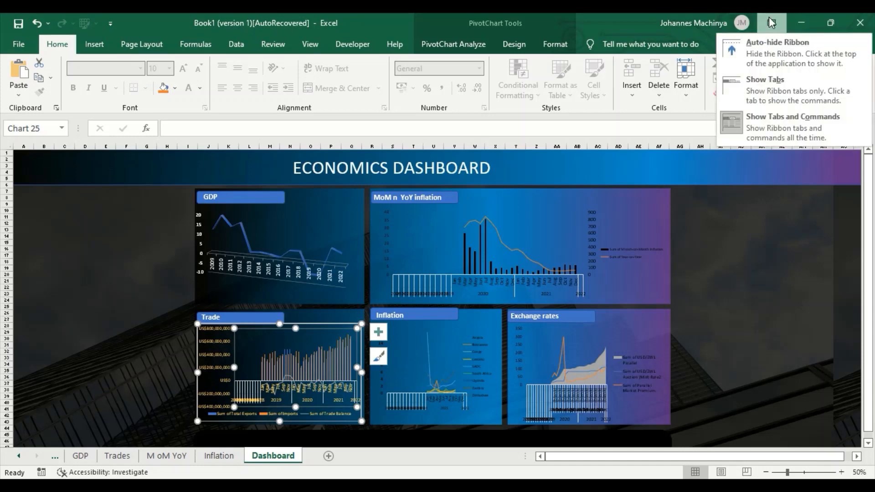
left_click(769, 44)
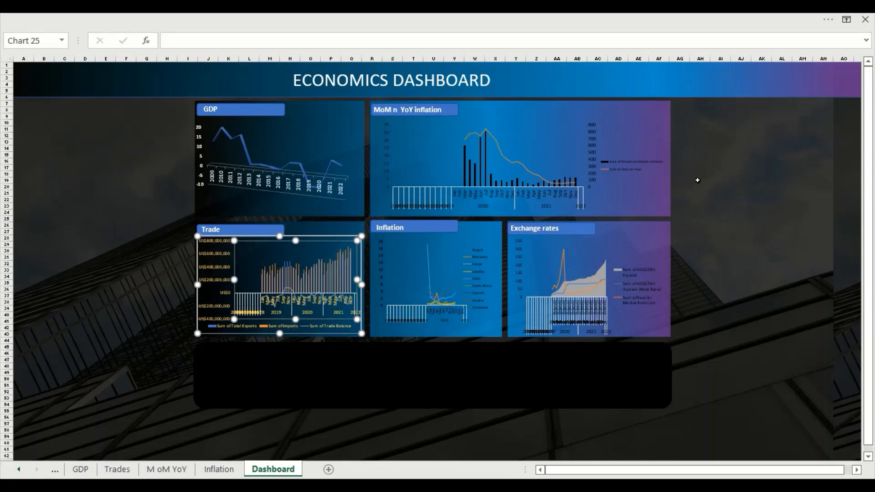
left_click(698, 179)
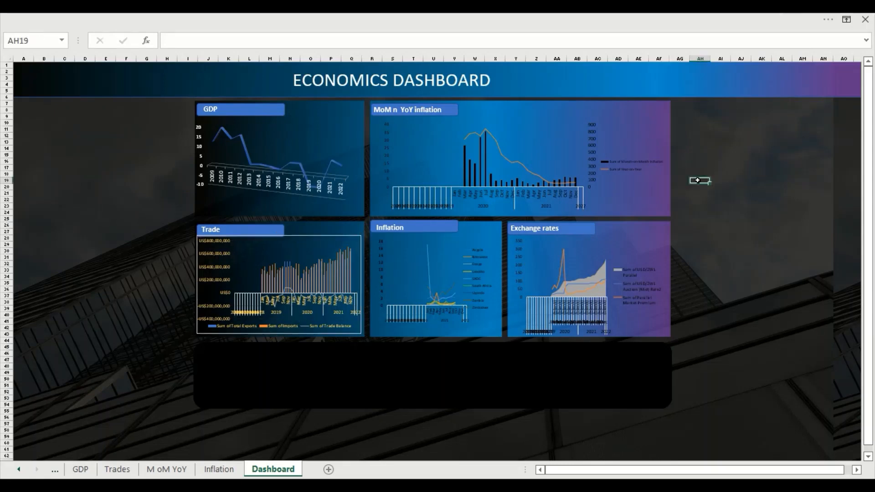
Remove the border line around the Trade chart area and close the formatting pane.
left_click(320, 237)
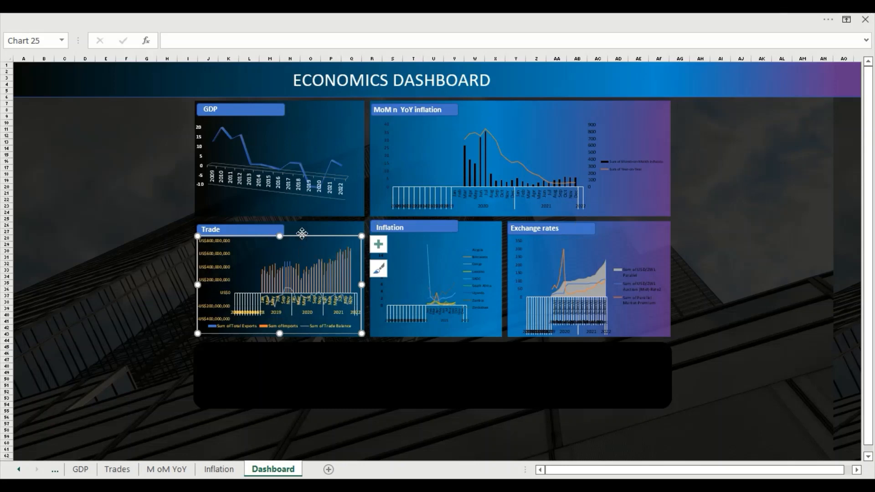
right_click(302, 234)
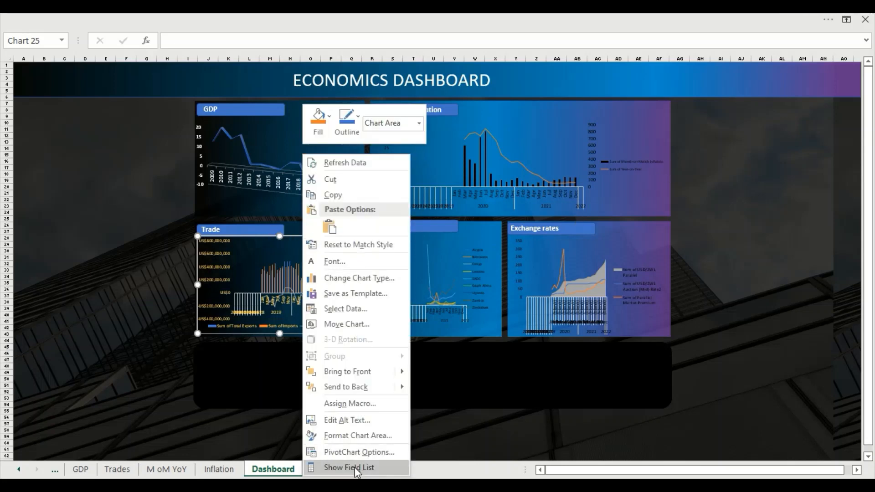
left_click(335, 436)
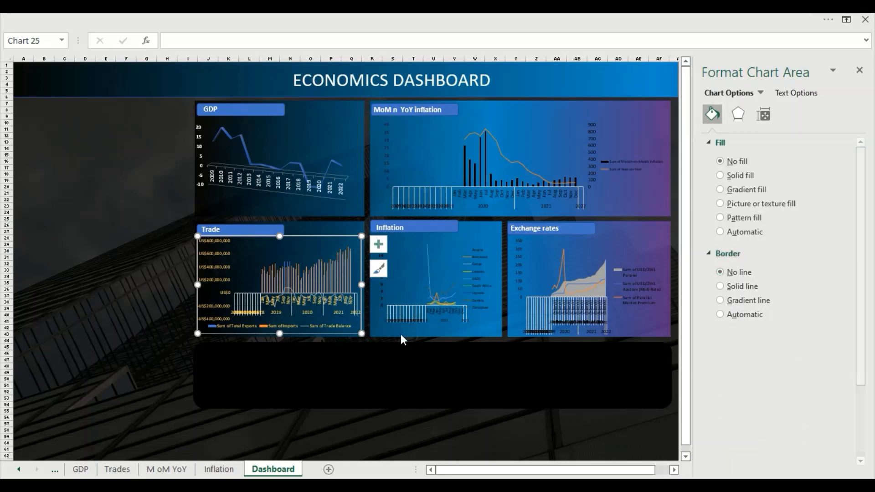
left_click(135, 306)
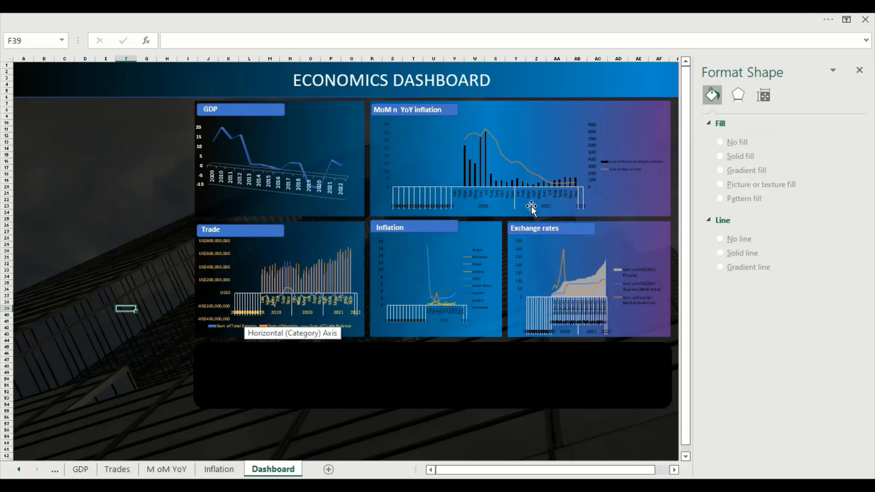
left_click(860, 69)
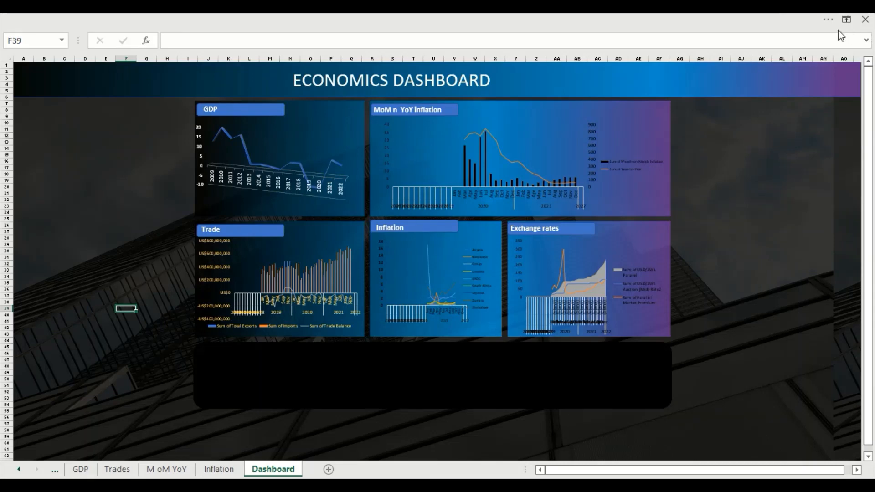
Restore the ribbon with its tabs and commands, and insert Date, Country and Years slicers for the GDP chart.
left_click(846, 19)
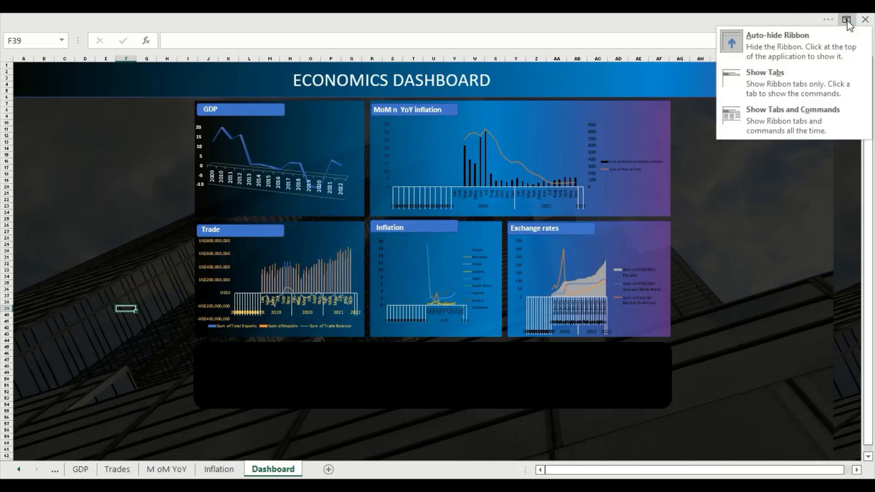
left_click(793, 110)
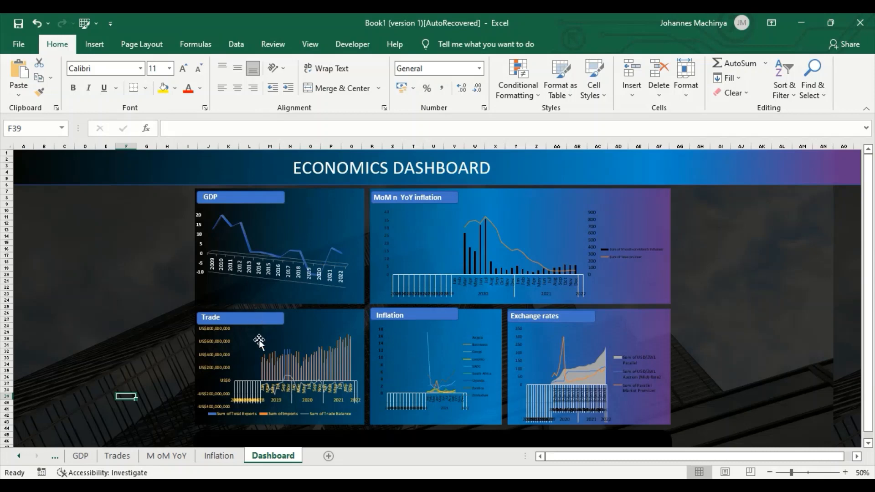
left_click(280, 259)
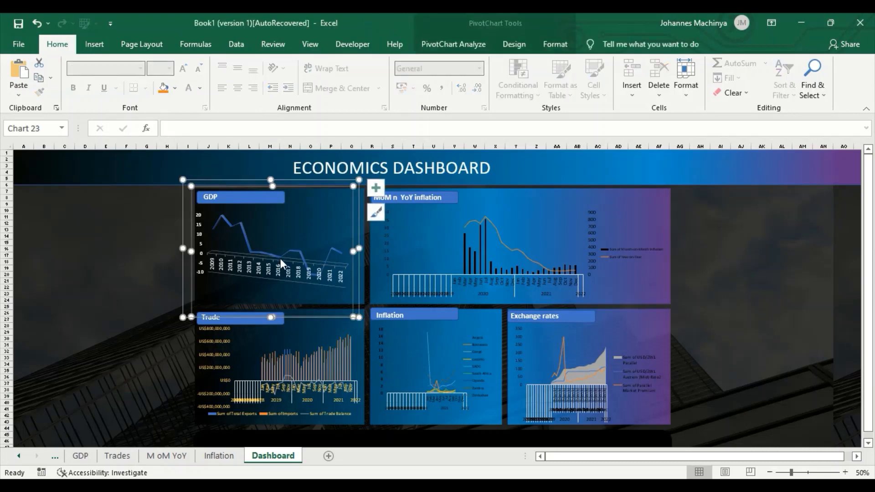
left_click(434, 42)
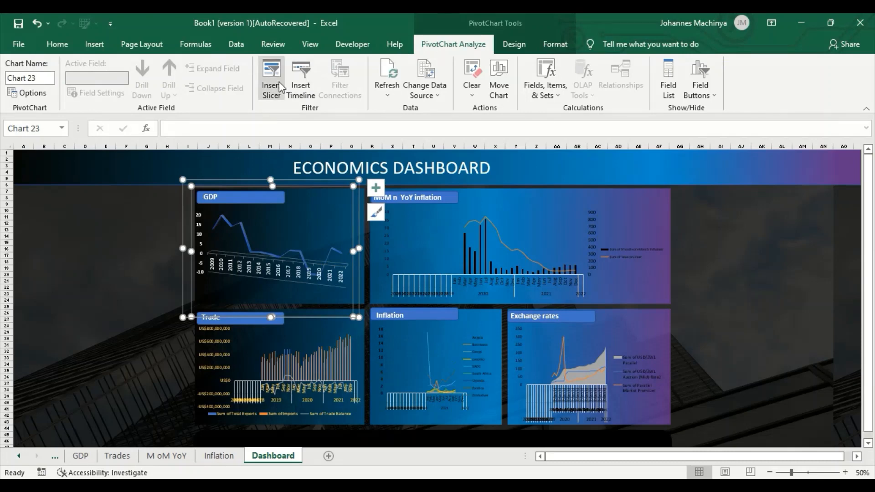
left_click(279, 82)
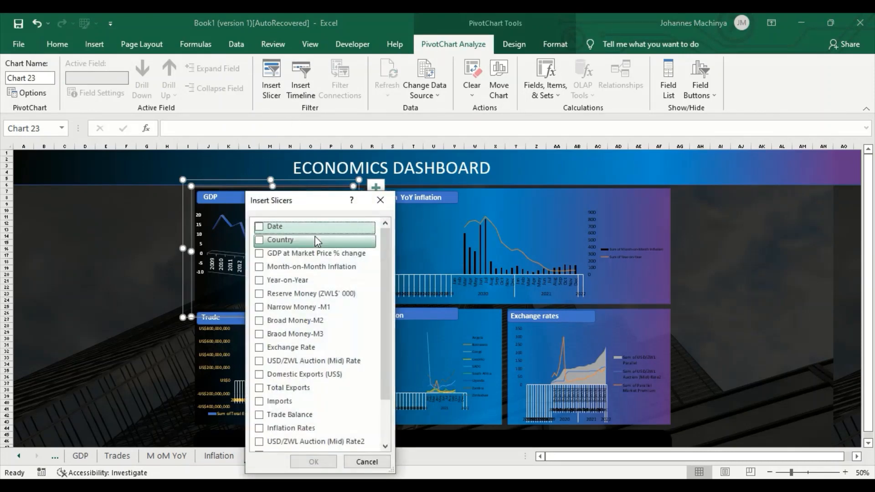
left_click(261, 225)
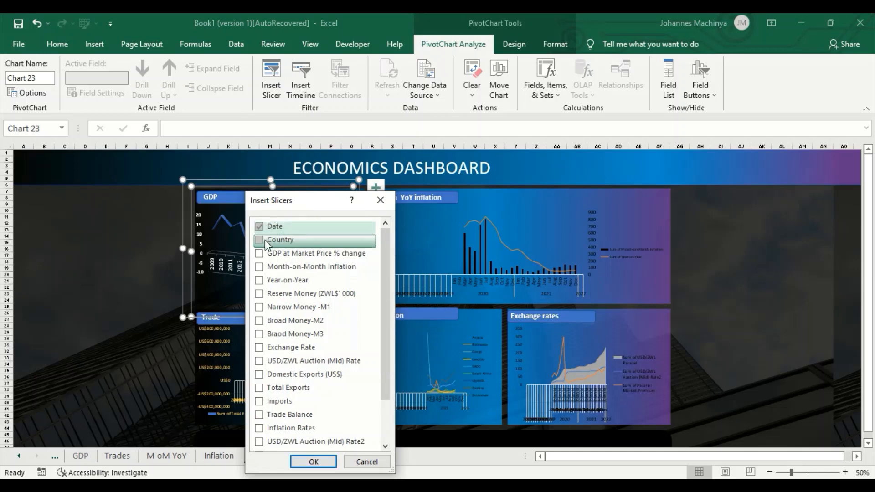
left_click(260, 242)
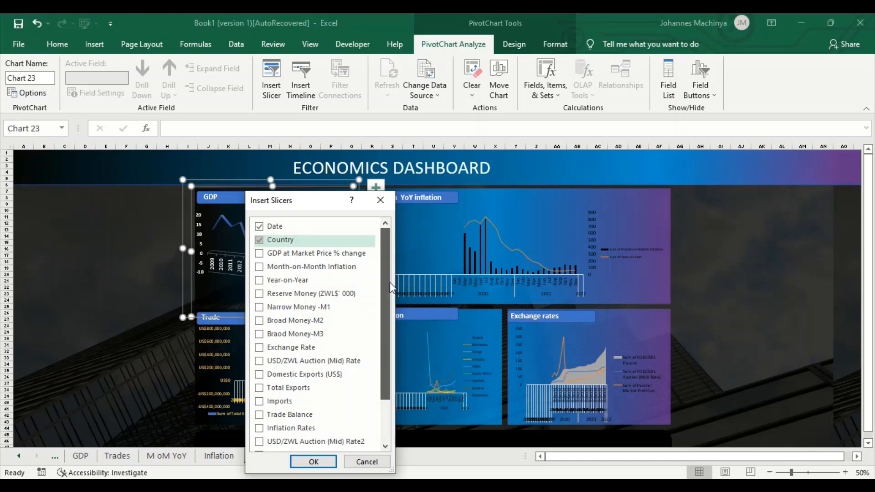
left_click_drag(389, 283, 384, 365)
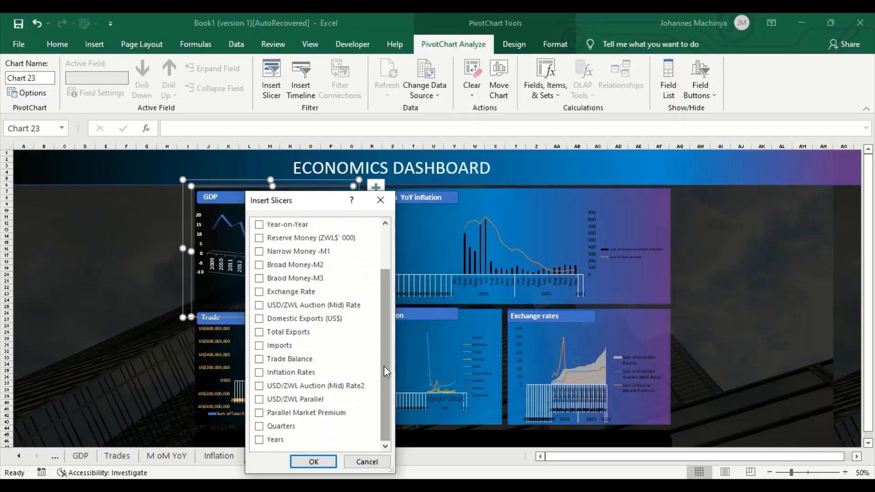
left_click(262, 441)
left_click(306, 466)
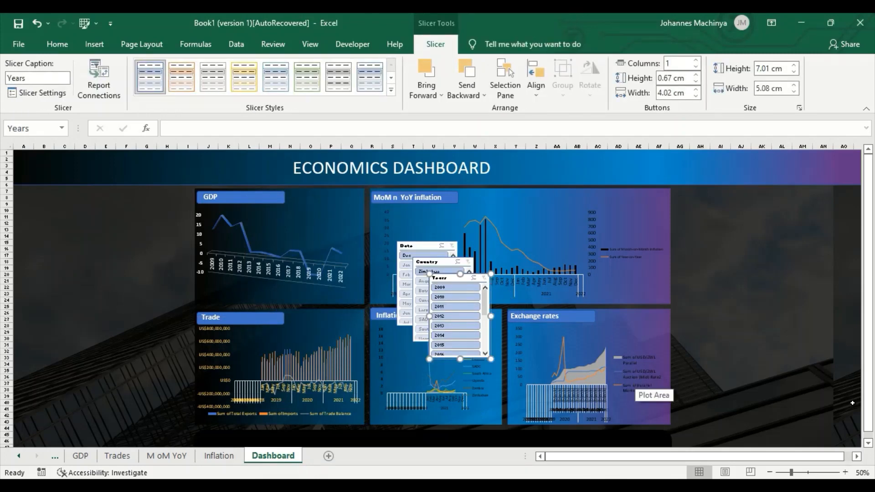
Move the Years slicer over the lower part of the Trade chart and select 2009, 2010, 2011 and 2012 in it.
left_click_drag(872, 413, 871, 421)
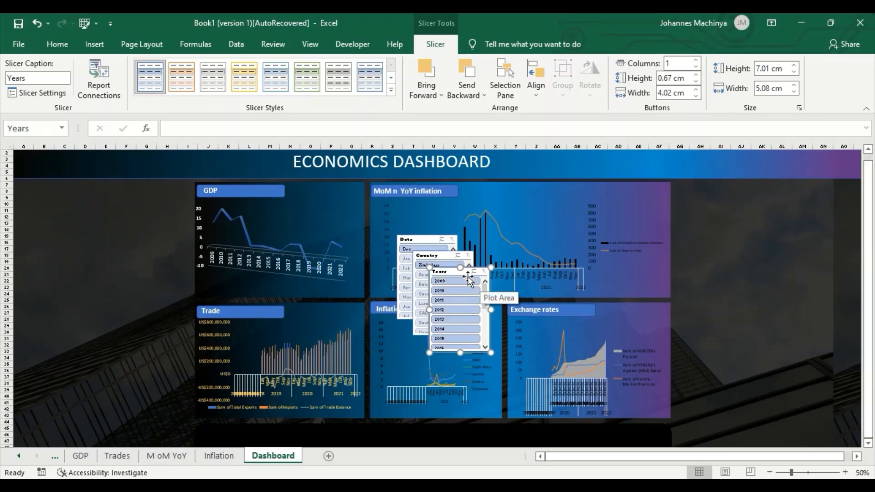
left_click_drag(459, 272, 260, 375)
left_click(247, 390)
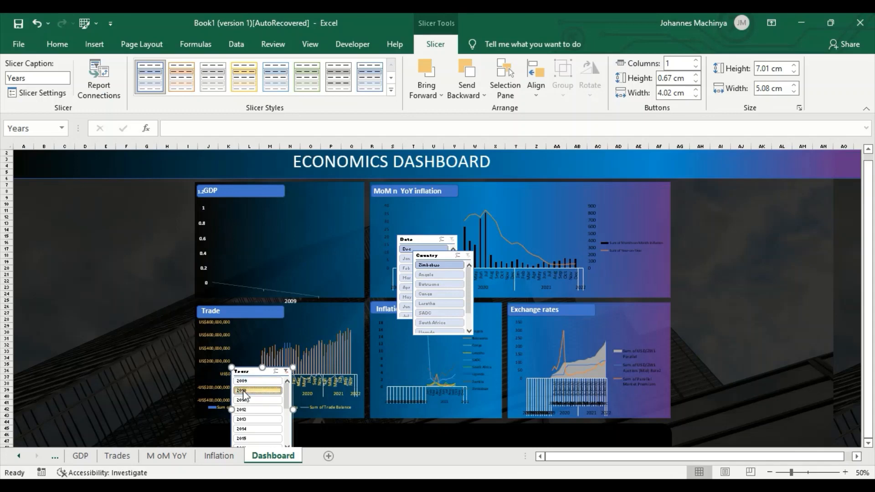
left_click(247, 400)
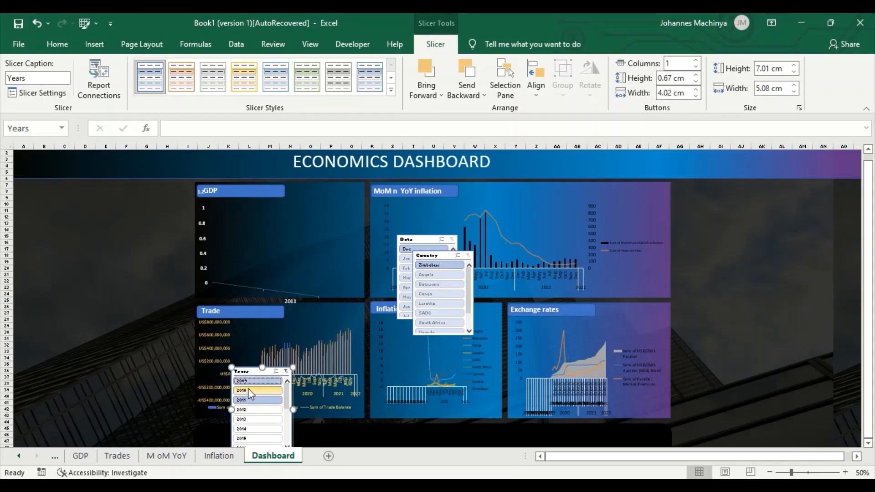
left_click(248, 389, "ctrl")
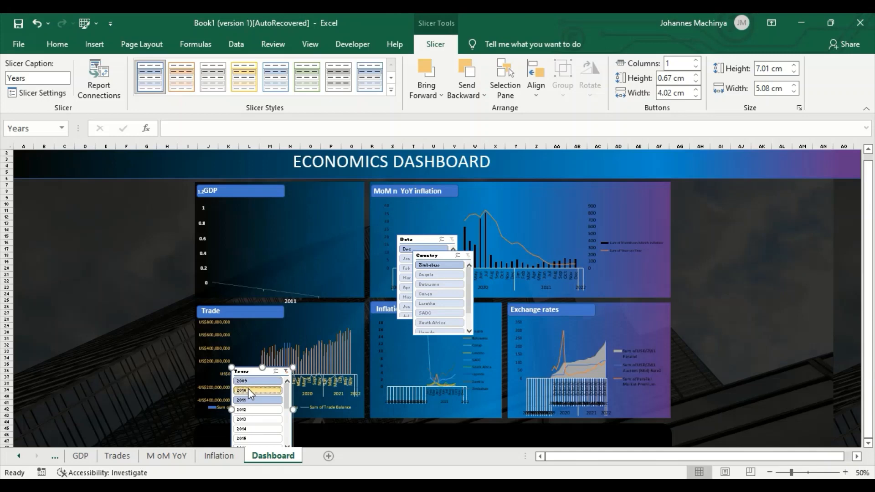
left_click(251, 413, "ctrl")
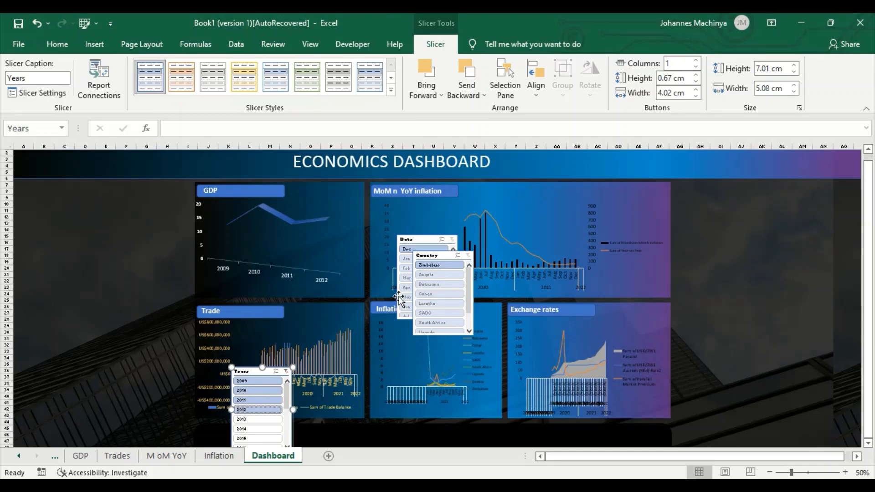
Place the Country and Date slicers in a row beside the Years slicer and set the height of all three to 2.7 cm.
left_click_drag(439, 254, 355, 370)
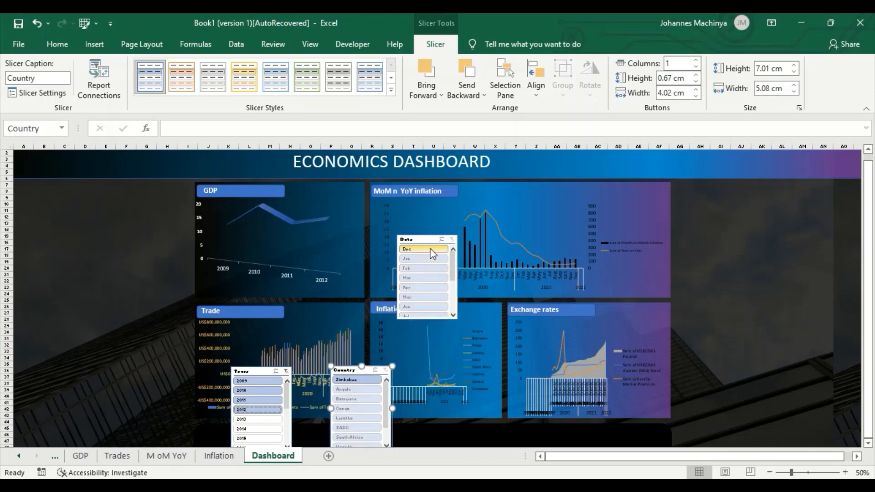
left_click_drag(429, 240, 450, 377)
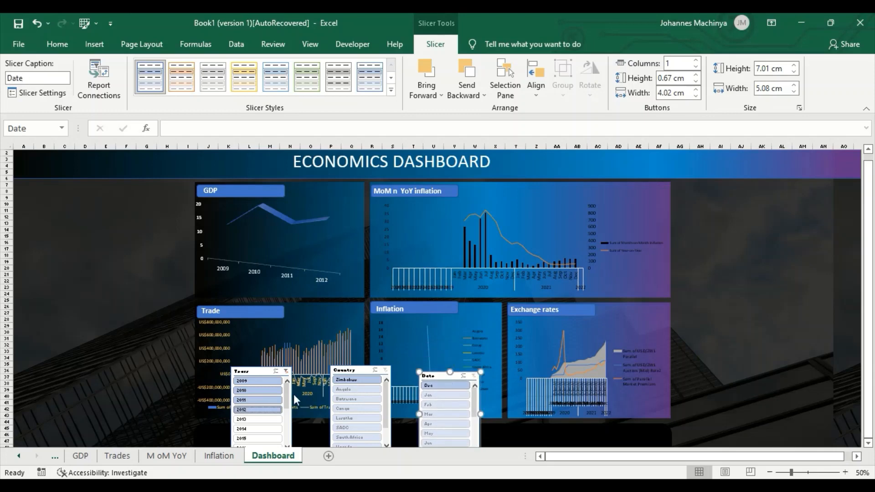
left_click(256, 370, "ctrl")
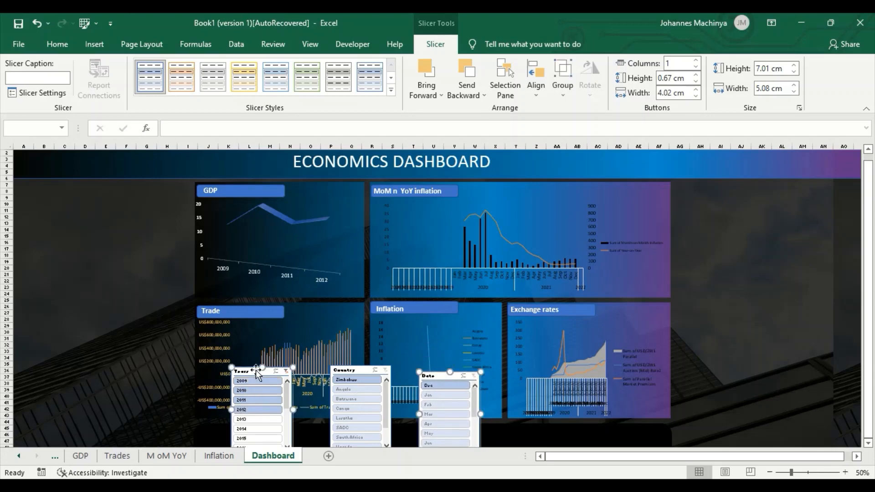
left_click(351, 370, "ctrl")
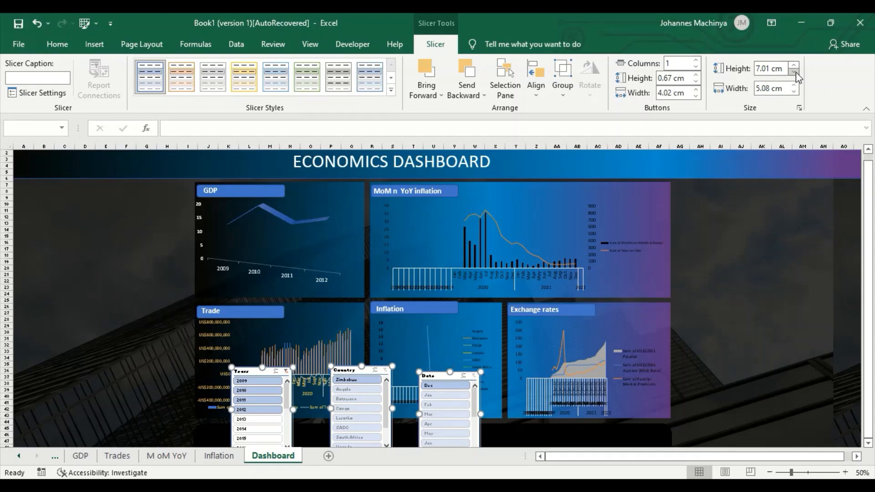
left_click_drag(795, 72, 795, 72)
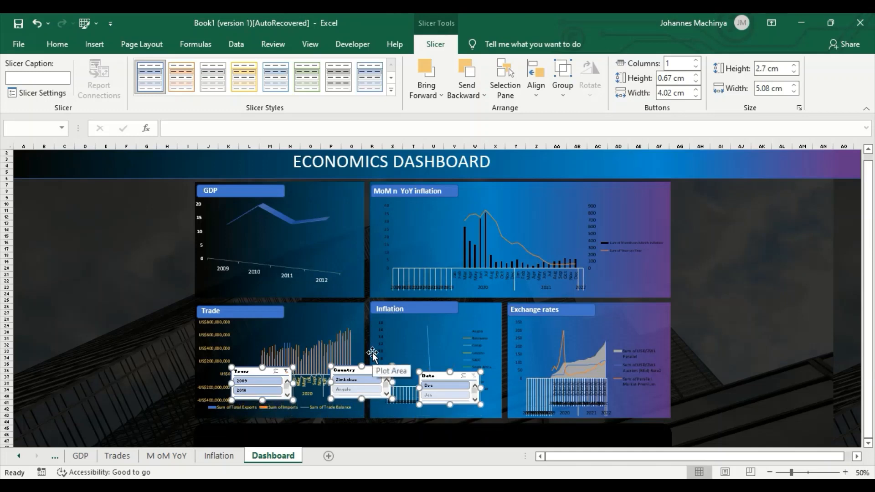
key("shift+Down")
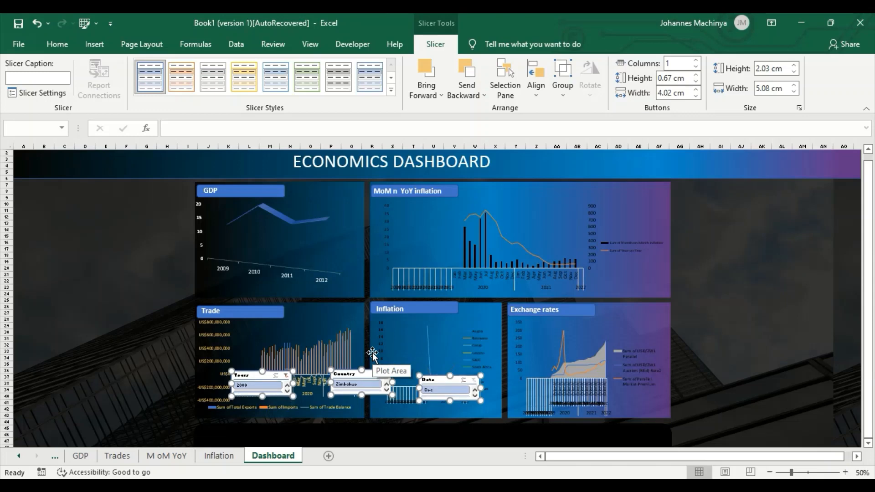
key("shift+Up")
key("shift+Up")
key("shift+Up")
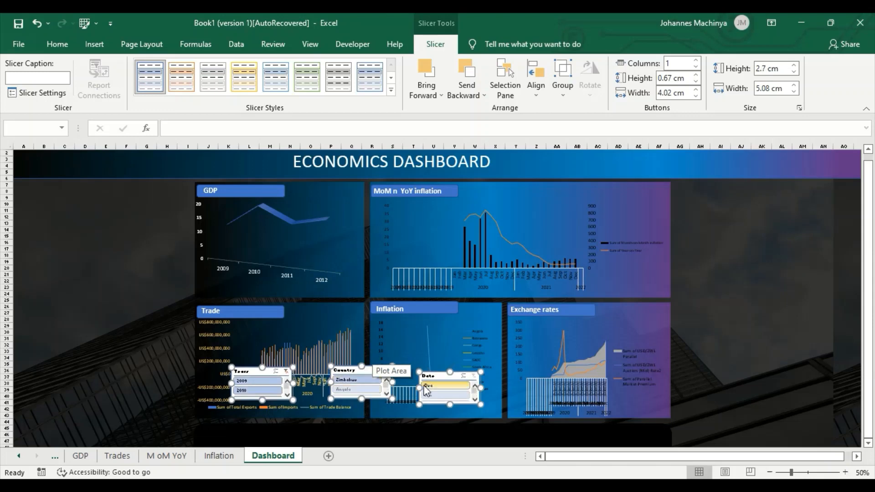
Move the Years, Country and Date slicers together down into the black panel below the charts.
left_click_drag(424, 387, 425, 388)
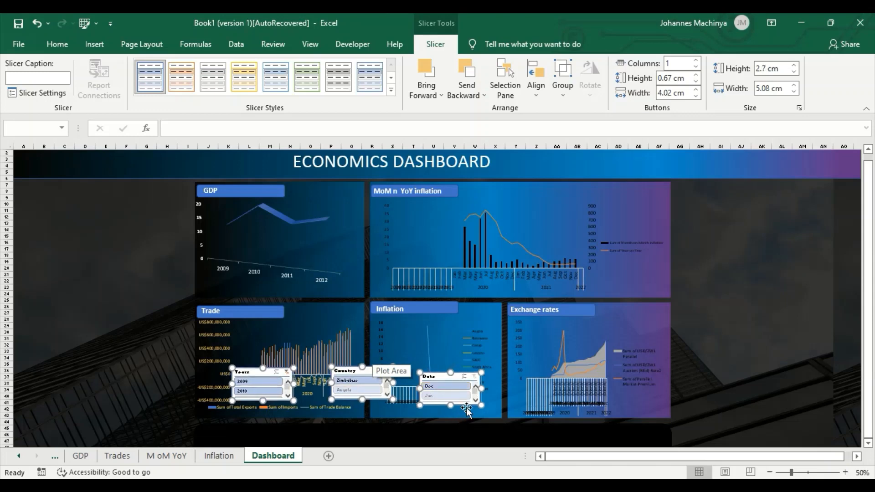
key("Down")
key("Down")
key("Down")
key("Down")
key("Down")
key("Down")
key("Down")
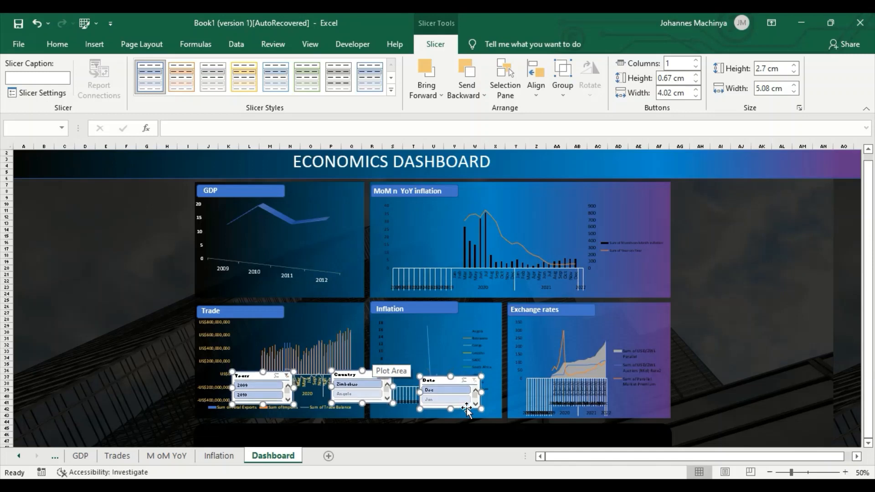
key("Down")
key("Down")
key("Down")
key("Down")
key("Down")
key("Down")
key("Down")
key("Down")
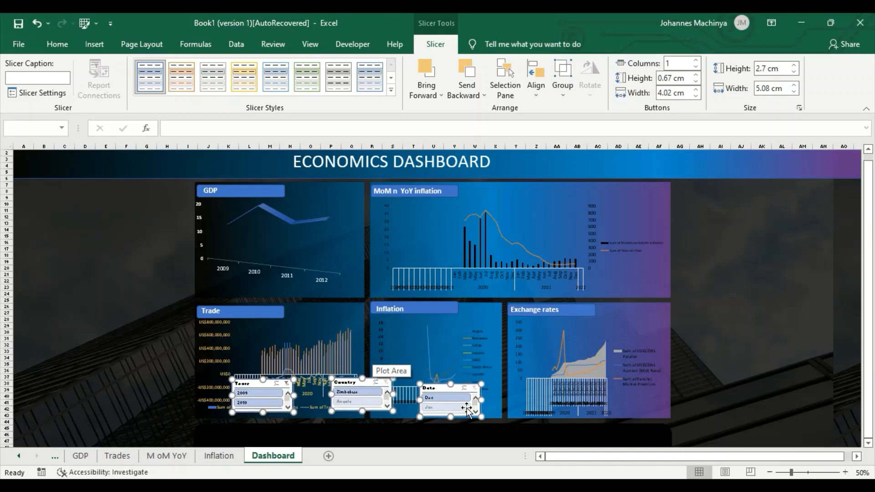
key("Down")
key("Down")
key("Down")
key("Down")
key("Down")
key("Down")
key("Down")
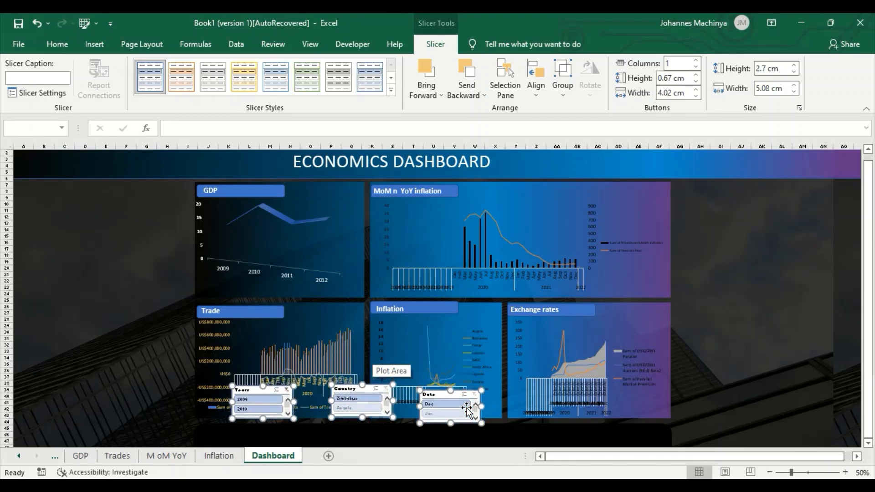
key("Down")
key("Down")
key("Down")
key("Down")
key("Down")
key("Down")
key("Down")
key("Down")
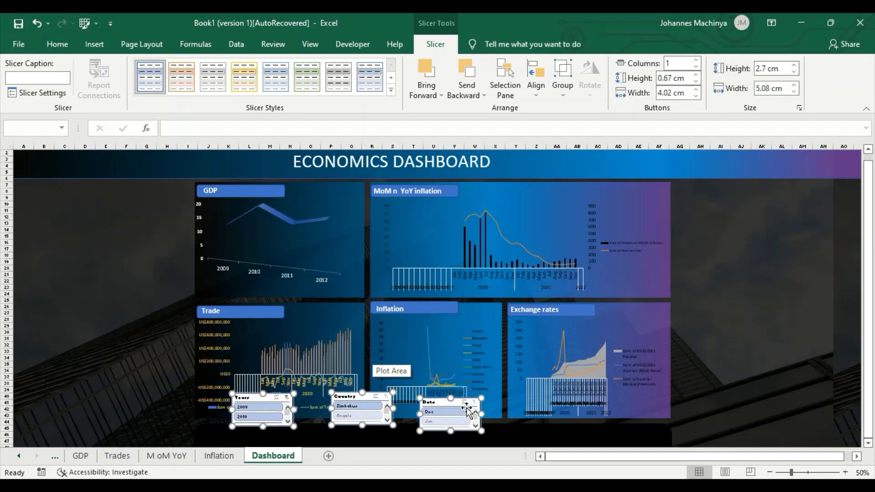
key("Down")
key("Down")
key("Down")
key("Down")
key("Down")
key("Down")
key("Down")
key("Down")
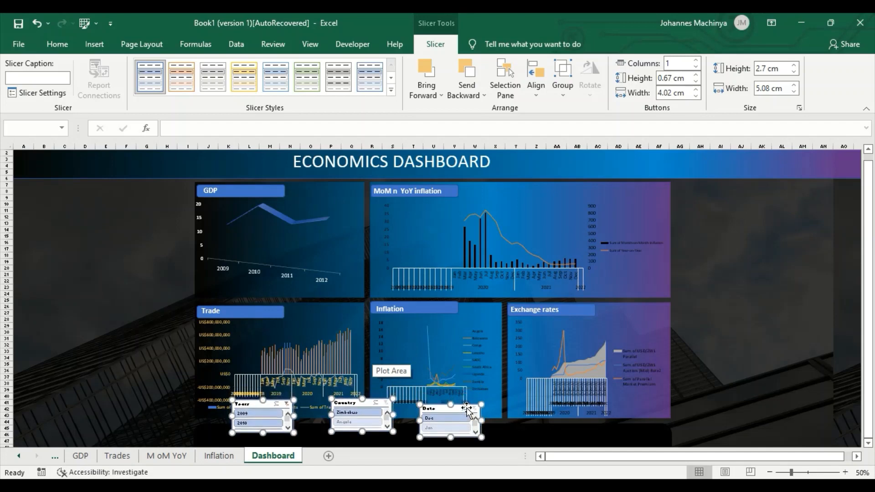
key("Down")
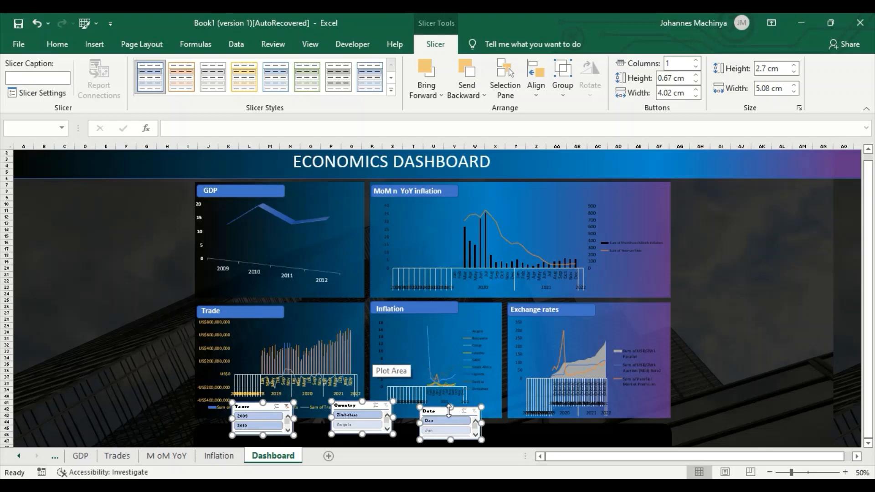
left_click_drag(448, 415, 459, 434)
left_click_drag(870, 427, 872, 435)
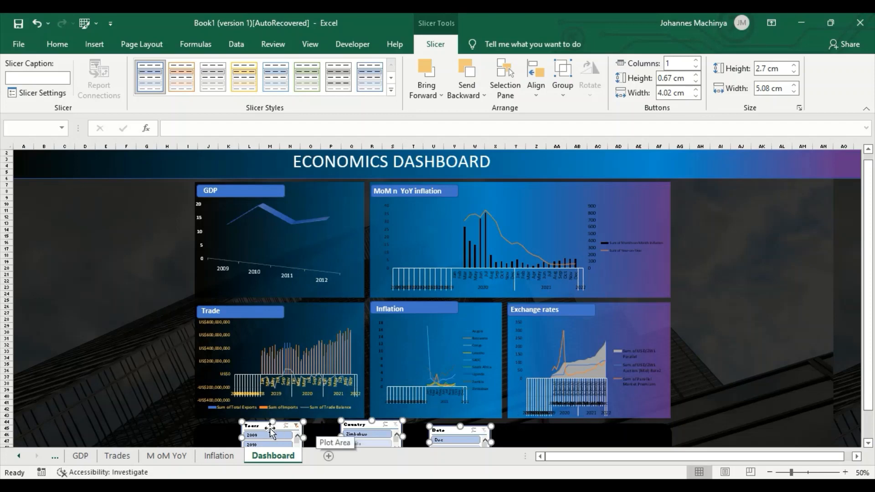
left_click(573, 433)
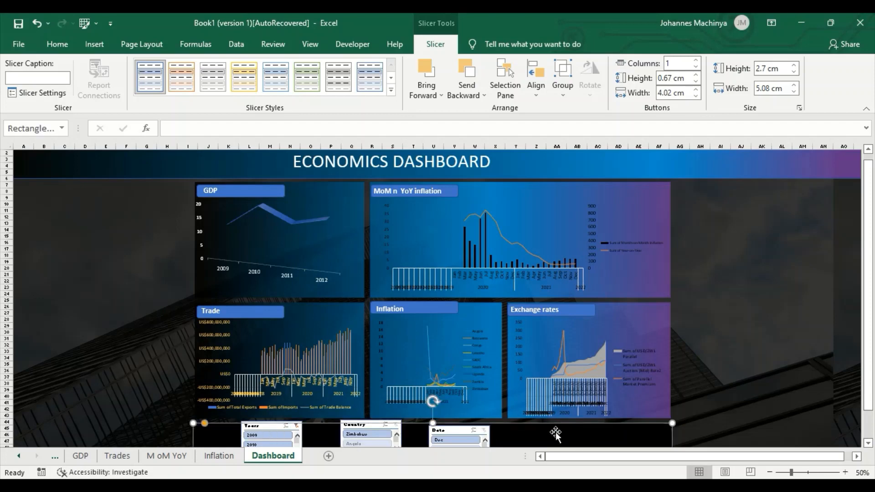
Connect the Years slicer to the Exchange Rates, Inflation, M oM YoY and Trades pivot tables too, and select only 2009 in it.
left_click(281, 427)
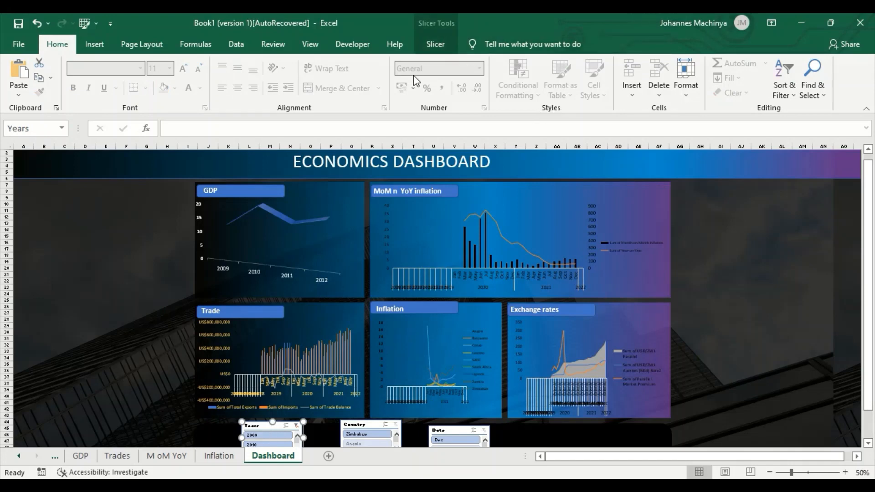
left_click(435, 46)
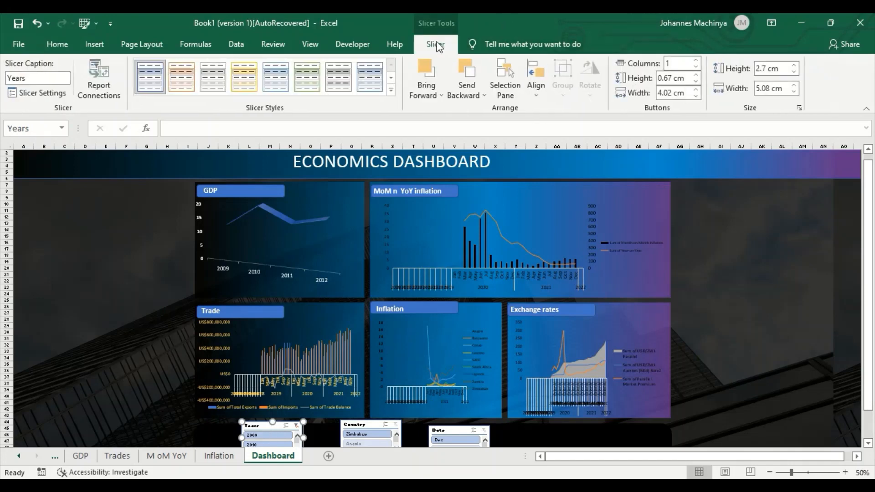
left_click(109, 83)
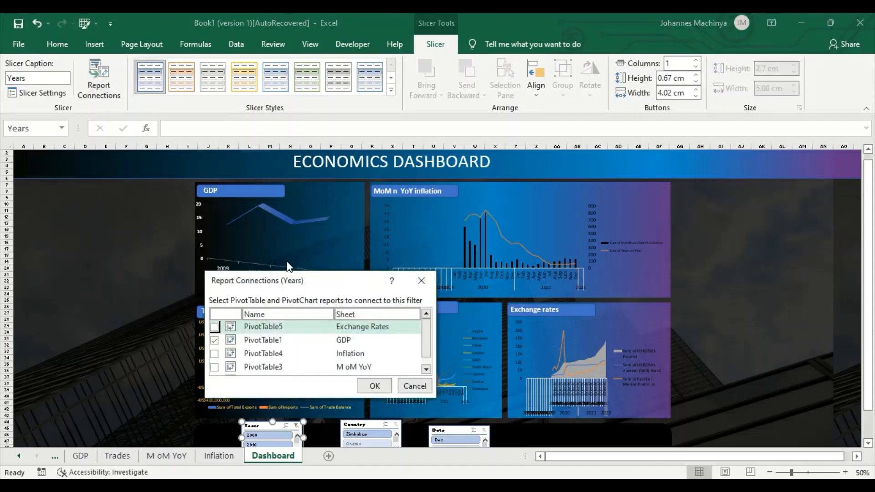
left_click(214, 354)
left_click(214, 367)
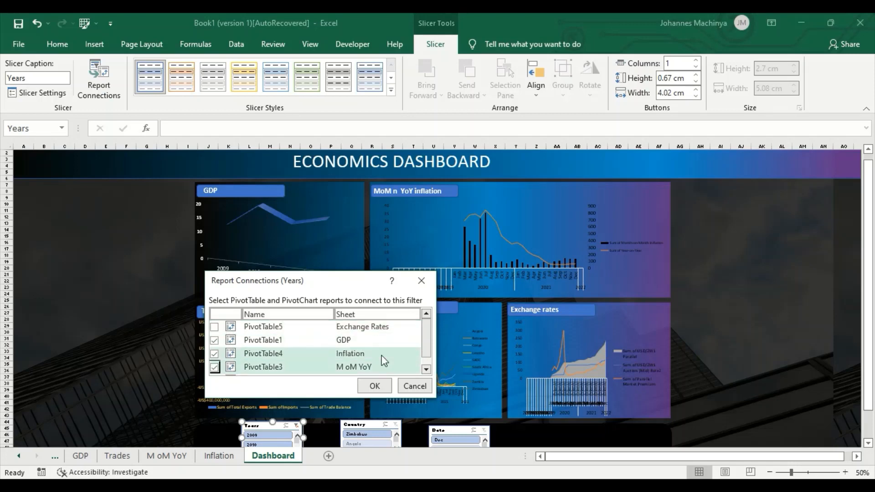
scroll(426, 343, "down", 1)
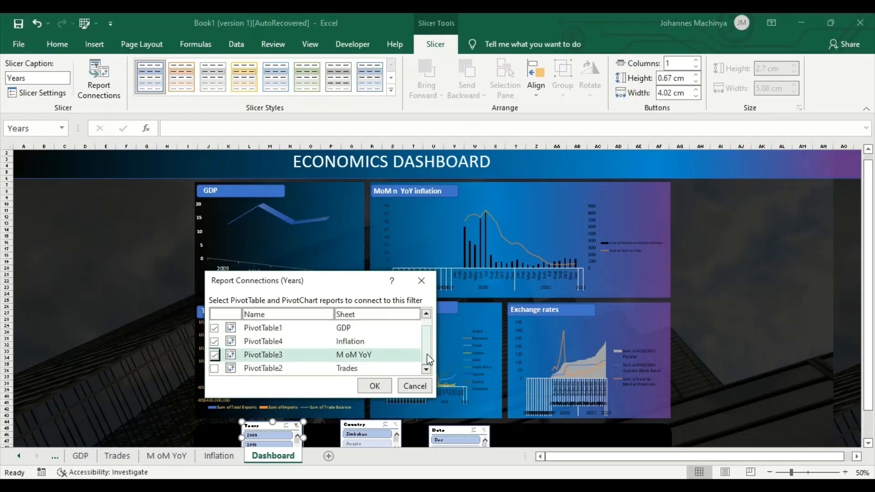
left_click(214, 369)
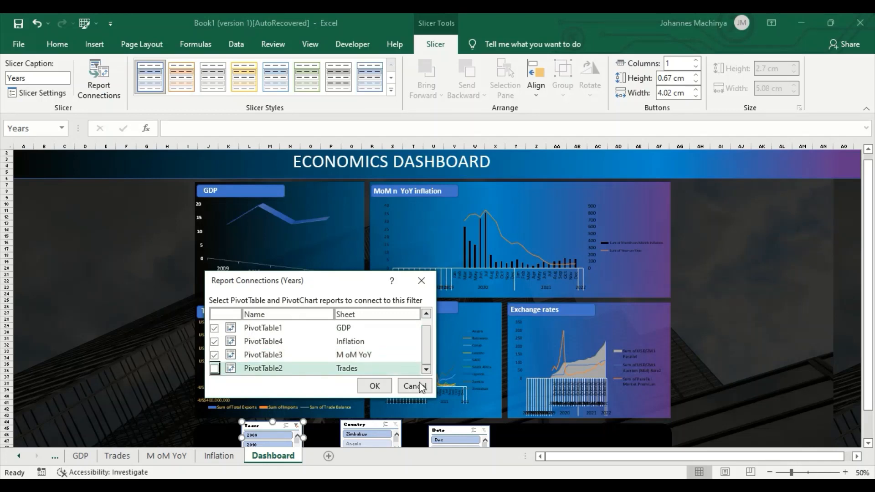
scroll(430, 353, "up", 1)
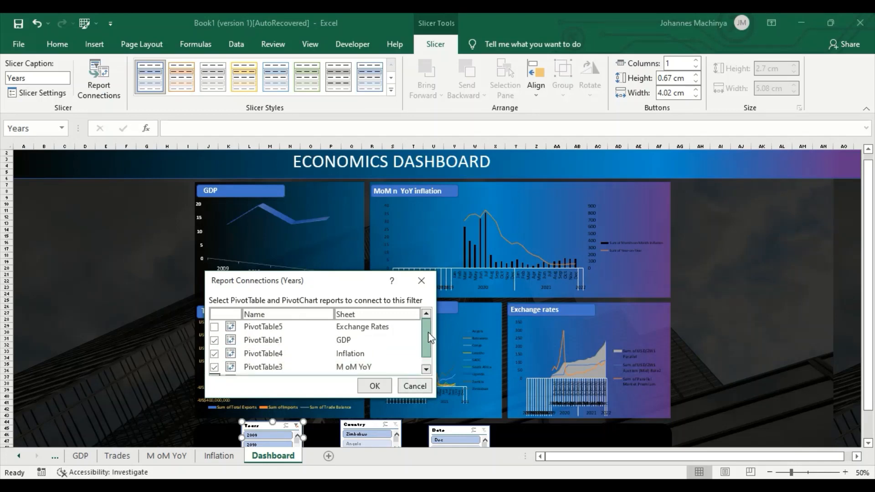
left_click(228, 327)
left_click(214, 327)
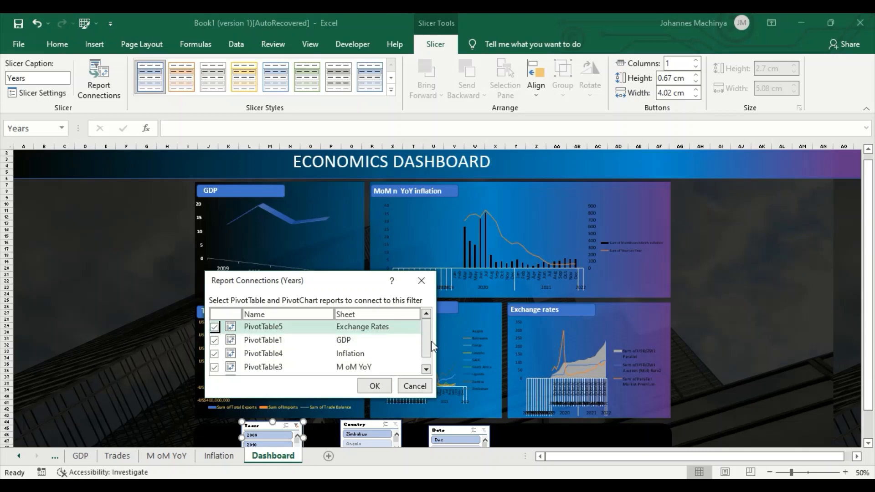
scroll(425, 343, "down", 1)
left_click(212, 372)
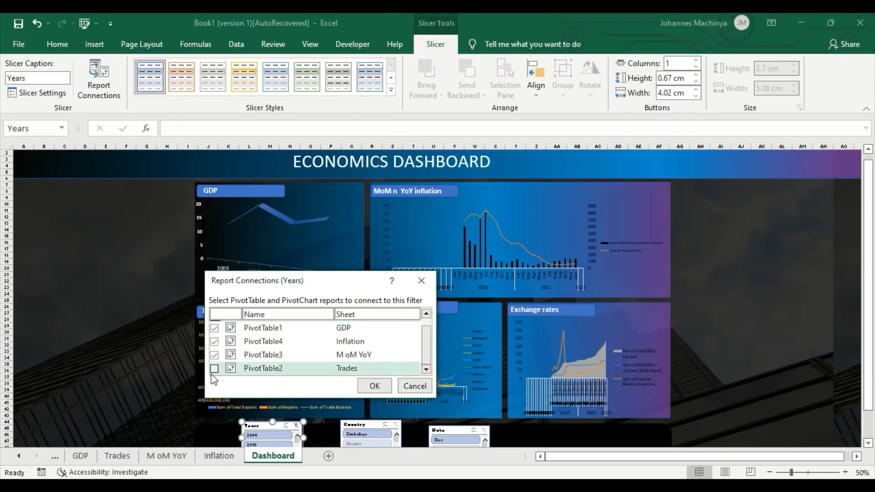
left_click(215, 369)
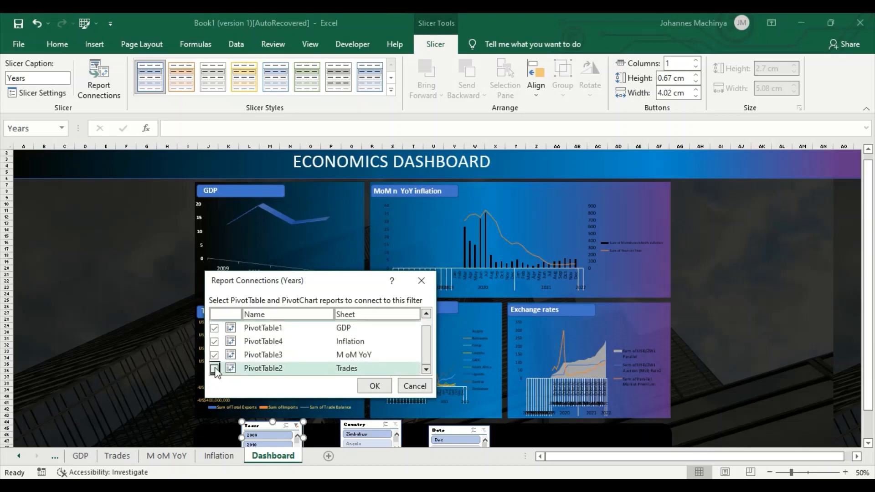
left_click(375, 387)
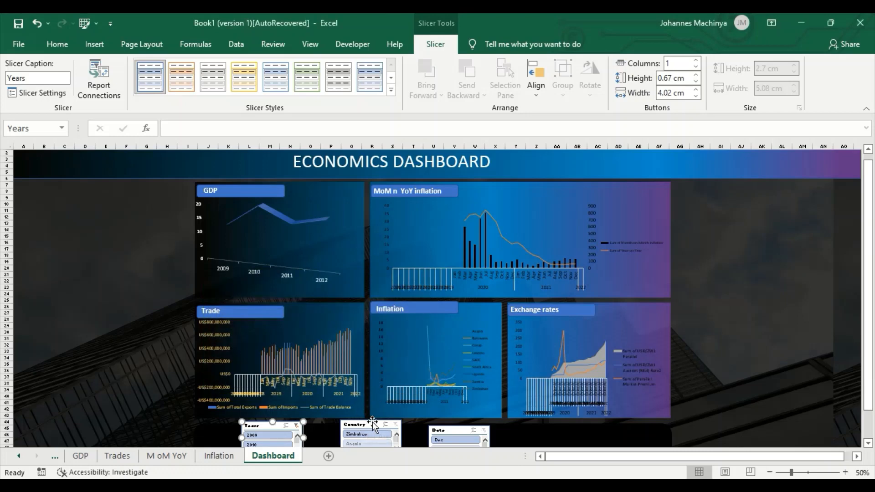
left_click(269, 444)
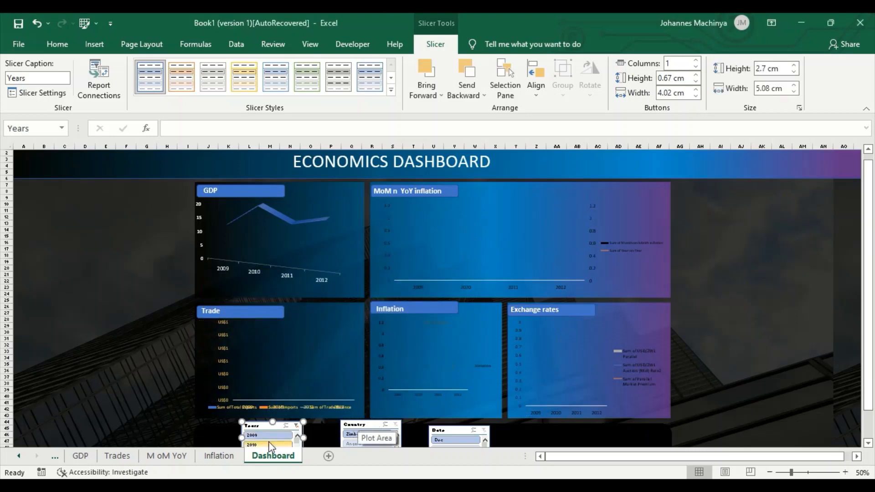
left_click(277, 437)
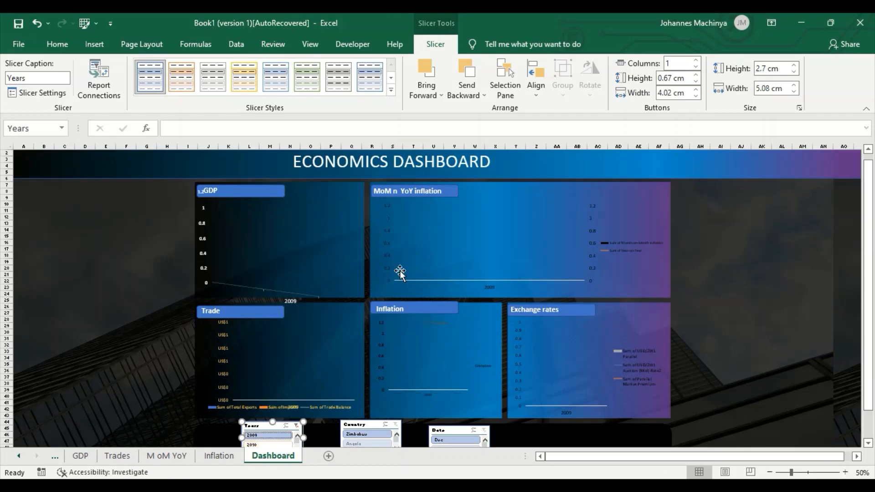
Connect the Country slicer to the Exchange Rates, Inflation, M oM YoY and Trades pivot tables in addition to GDP.
left_click(364, 425)
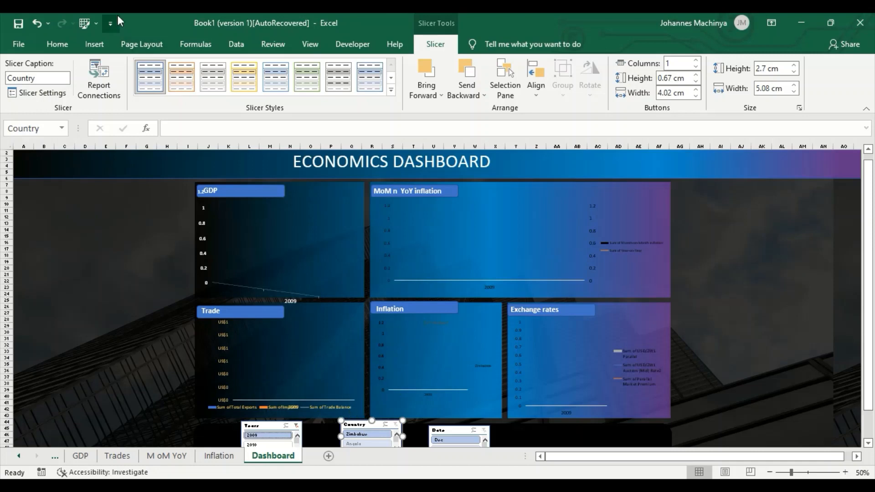
left_click(99, 80)
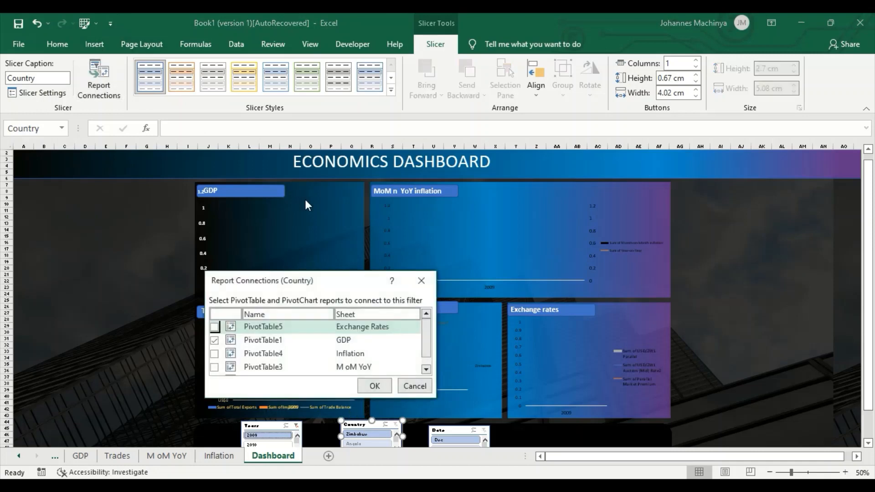
left_click(214, 327)
left_click(214, 354)
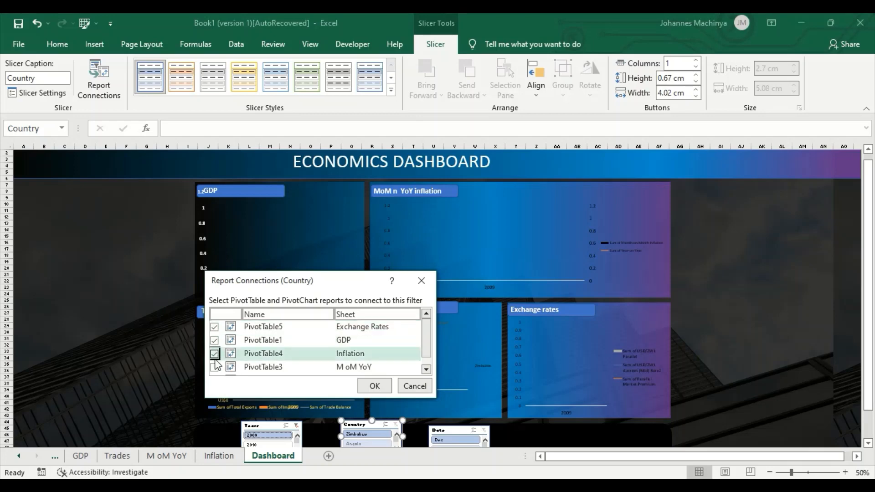
left_click(214, 367)
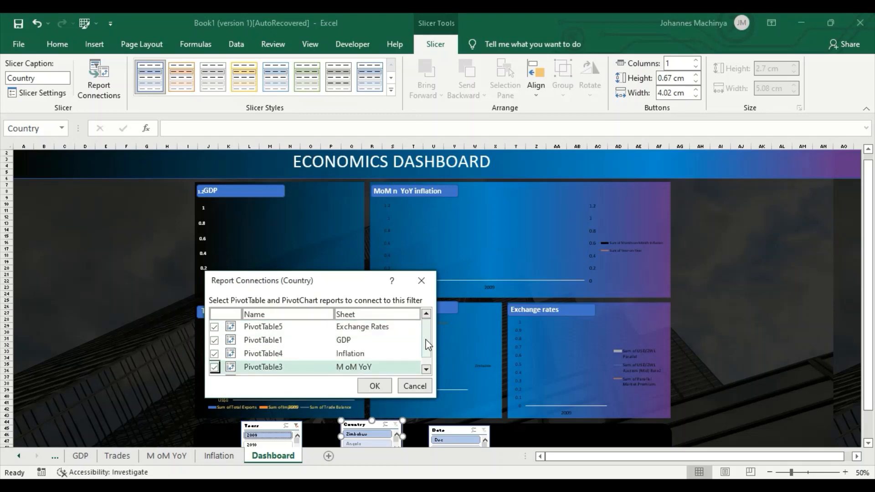
scroll(428, 346, "down", 1)
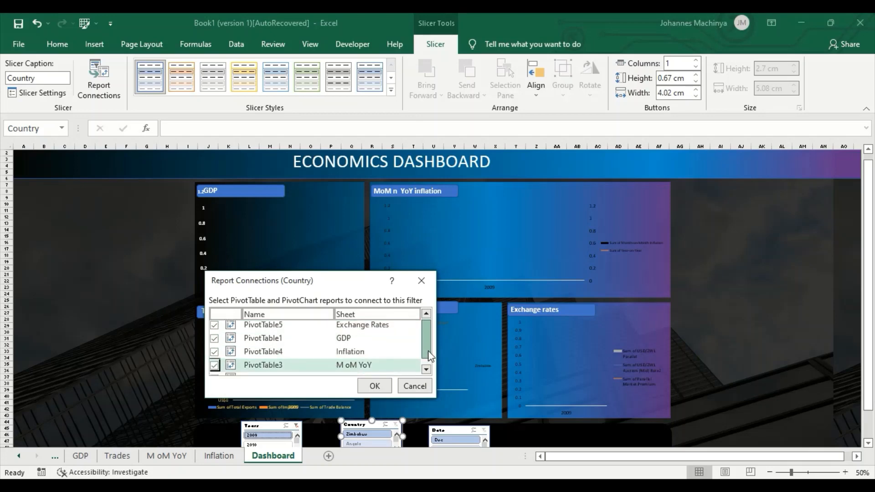
left_click(214, 367)
left_click(373, 387)
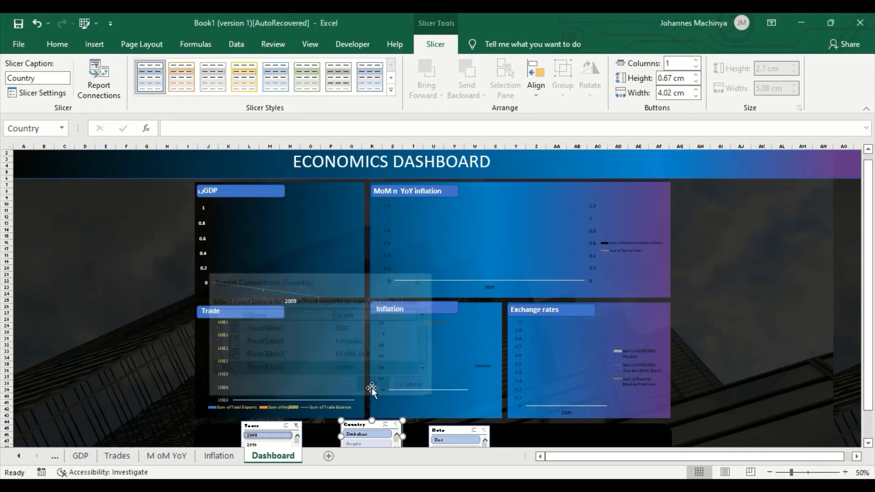
Connect the Date slicer to the Exchange Rates, Inflation, M oM YoY and Trades pivot tables in addition to GDP.
left_click(437, 429)
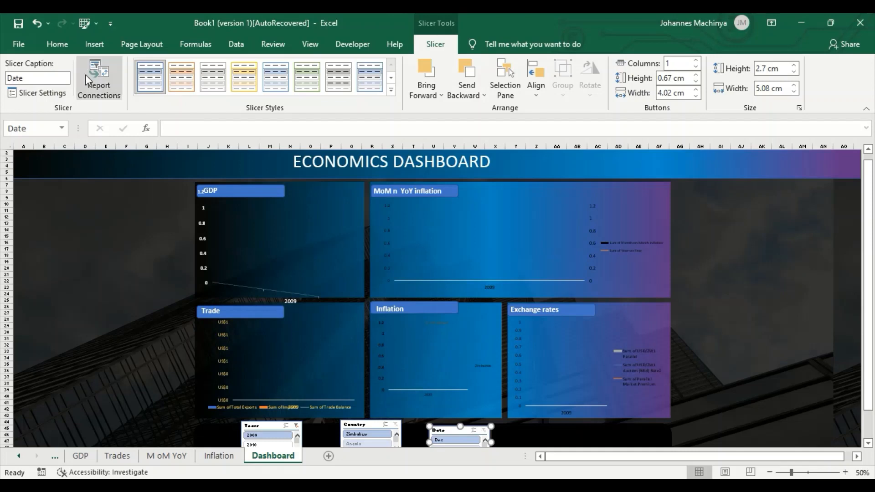
left_click(120, 94)
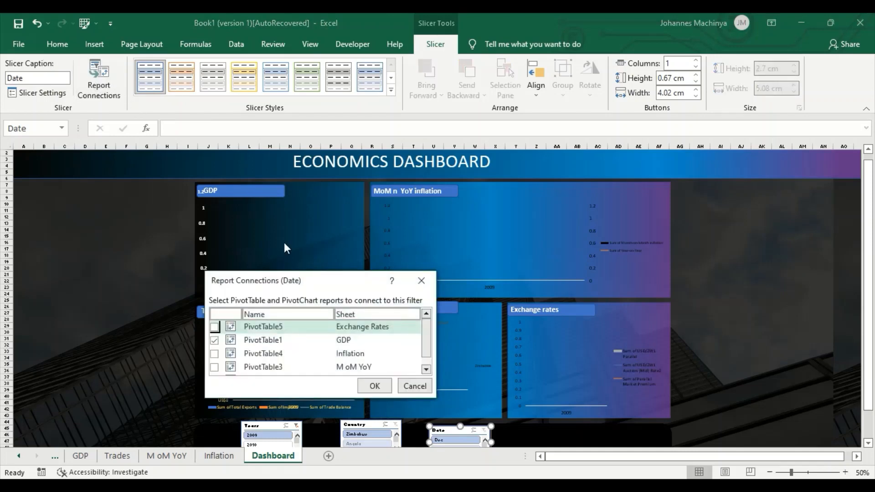
left_click(214, 339)
left_click(214, 354)
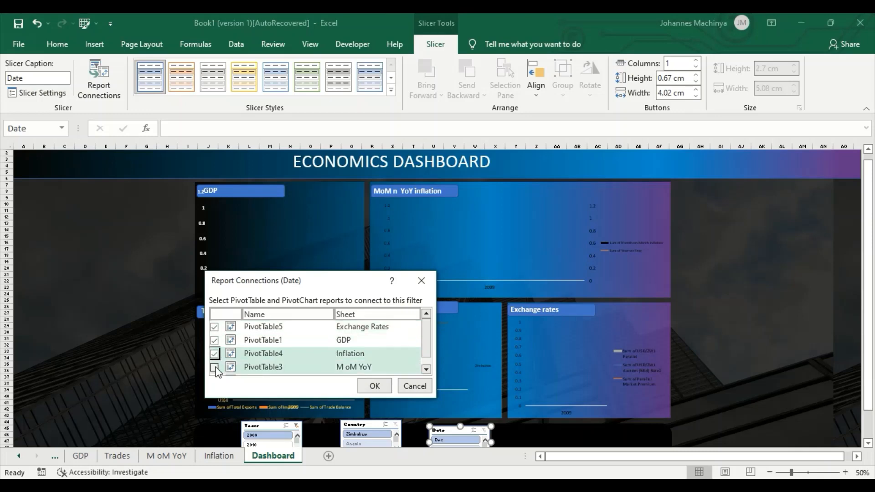
left_click(214, 367)
left_click(426, 369)
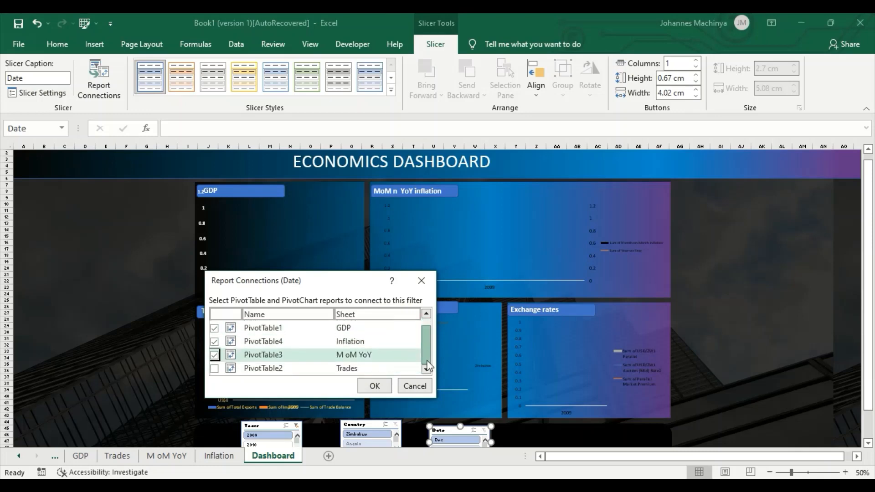
left_click(214, 369)
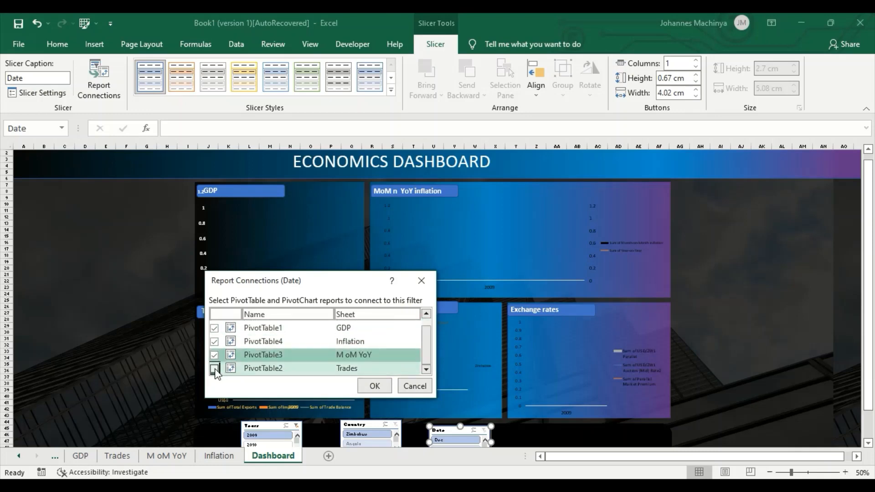
left_click(374, 386)
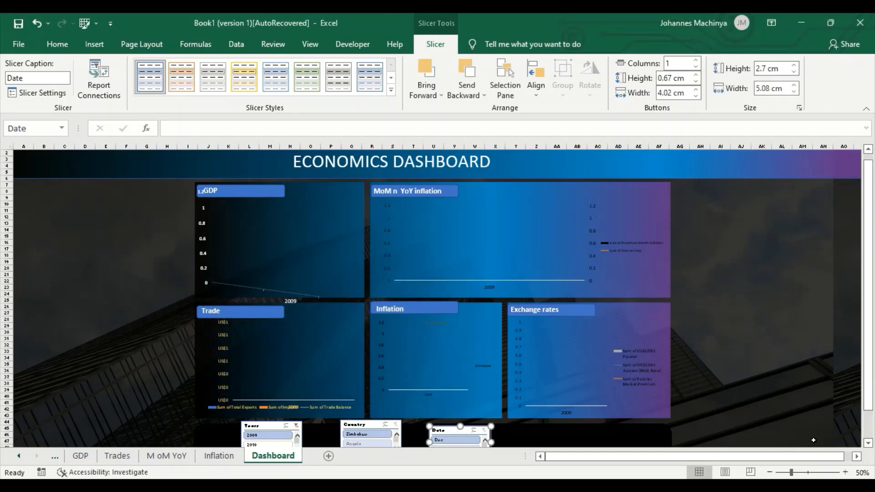
left_click(769, 472)
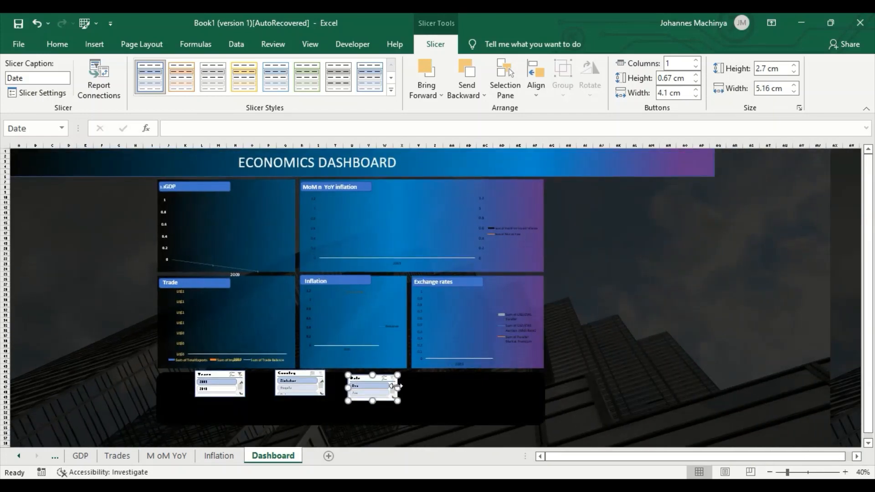
Lay out the Years slicer in four columns at about 4 cm high and 11.4 cm wide, shifting the Country and Date slicers over.
left_click(214, 376)
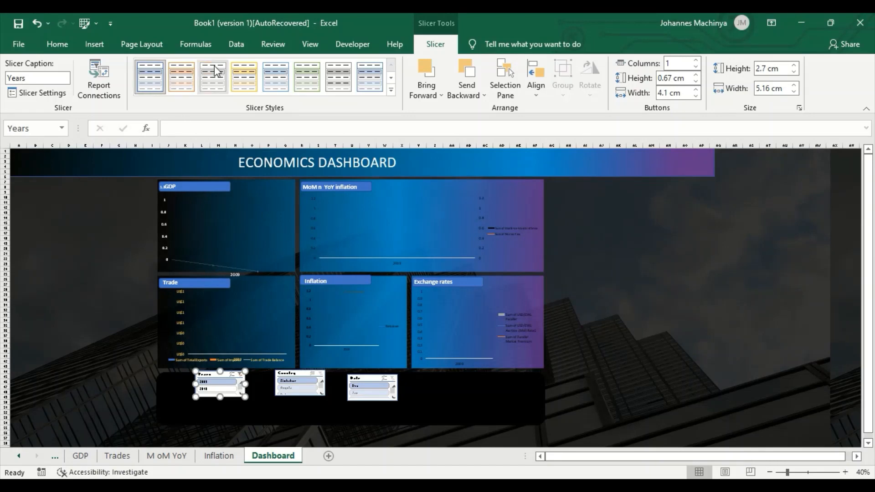
left_click(695, 62)
left_click(695, 61)
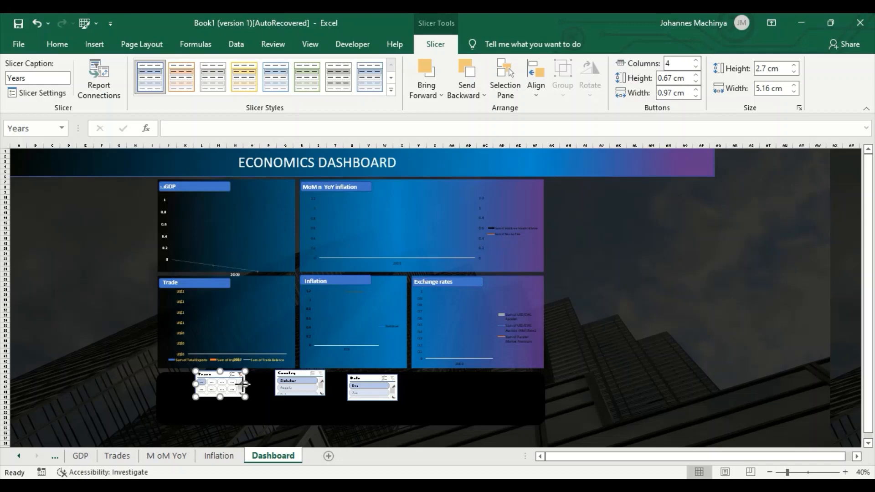
left_click_drag(246, 384, 258, 384)
left_click_drag(195, 384, 171, 385)
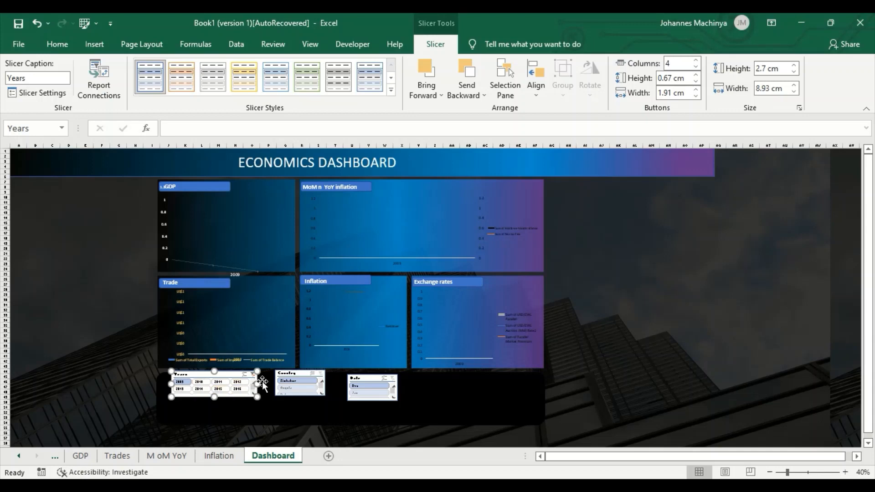
left_click_drag(258, 384, 210, 375)
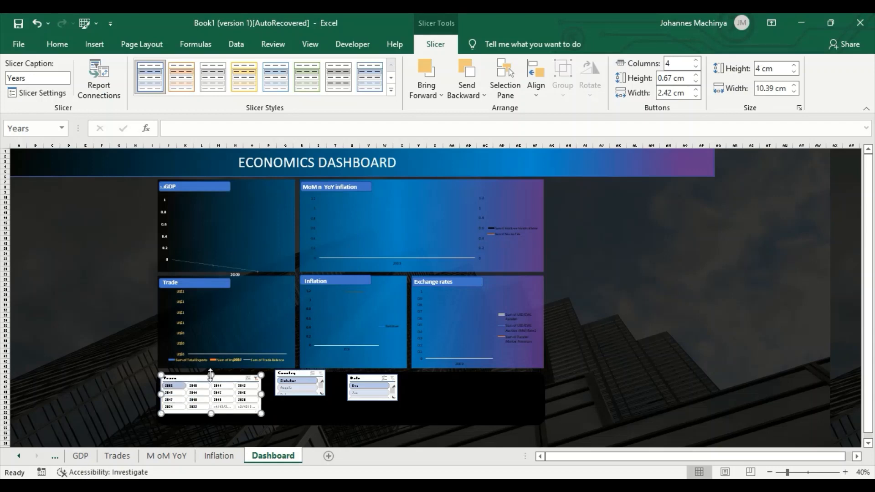
left_click_drag(262, 394, 436, 396)
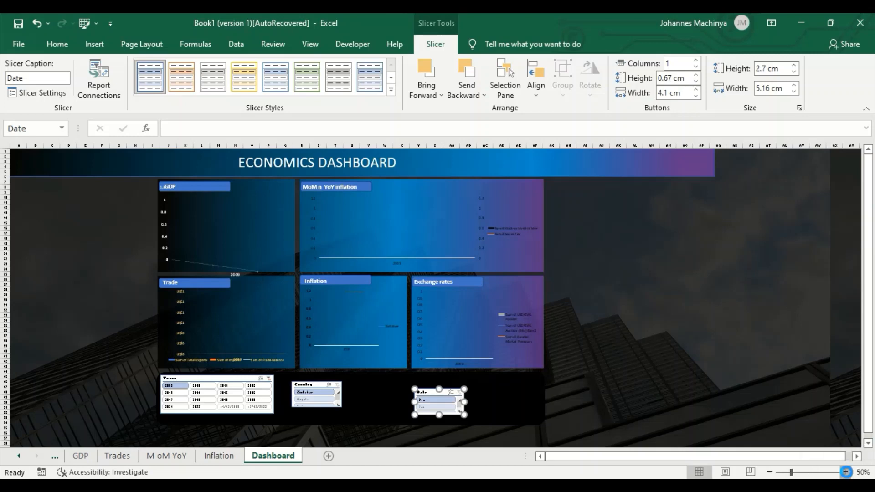
Lay out the Country slicer in four columns, size it to about 3.7 cm by 9.1 cm, and line it up with the Years slicer.
left_click(845, 472)
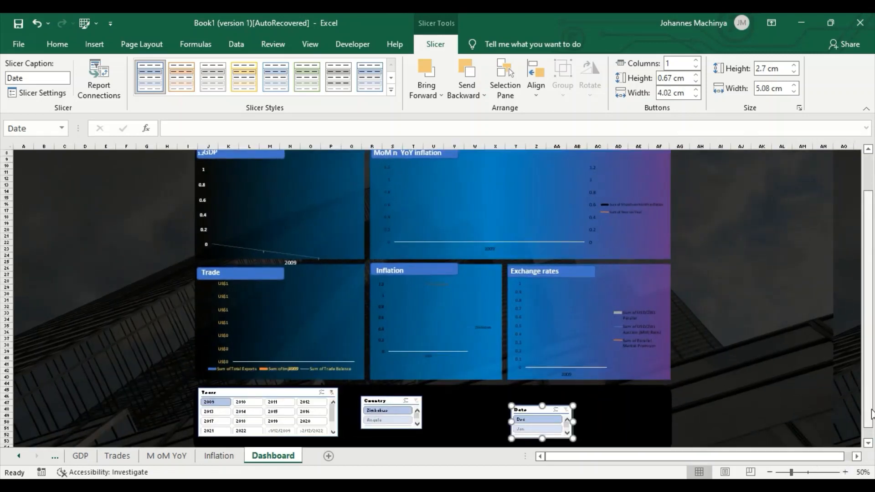
left_click_drag(871, 412, 871, 421)
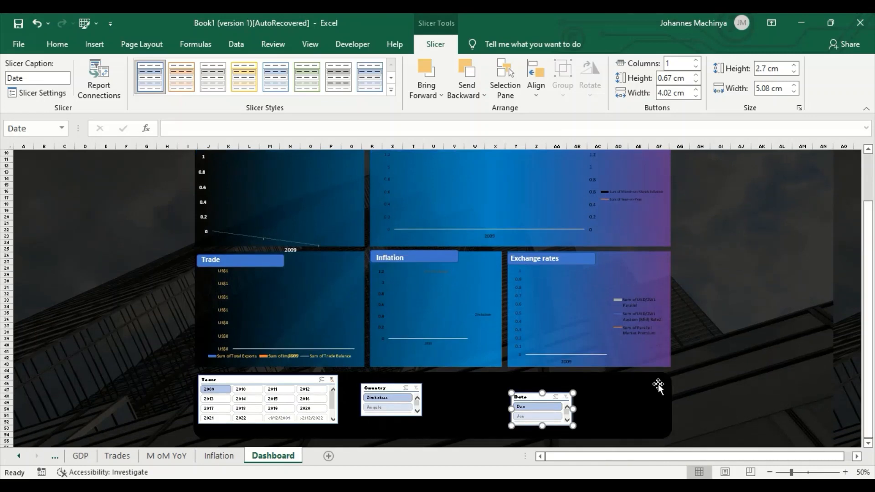
left_click(844, 472)
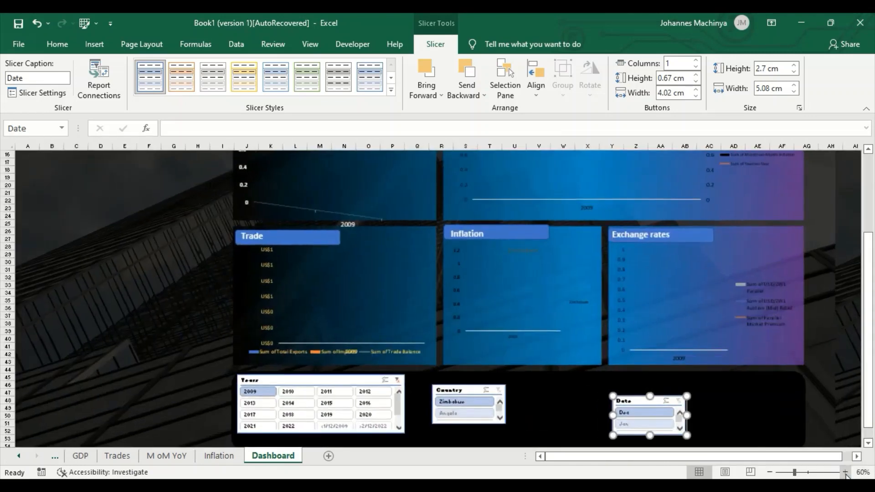
left_click(455, 392)
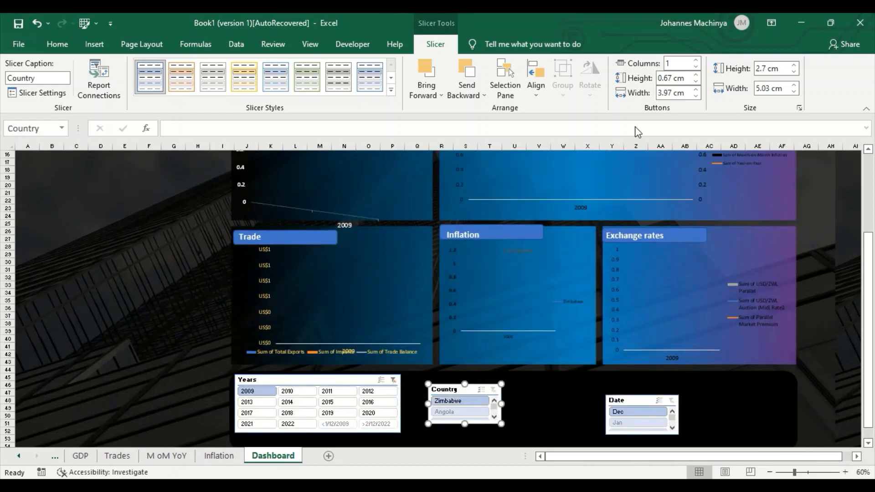
left_click(696, 60)
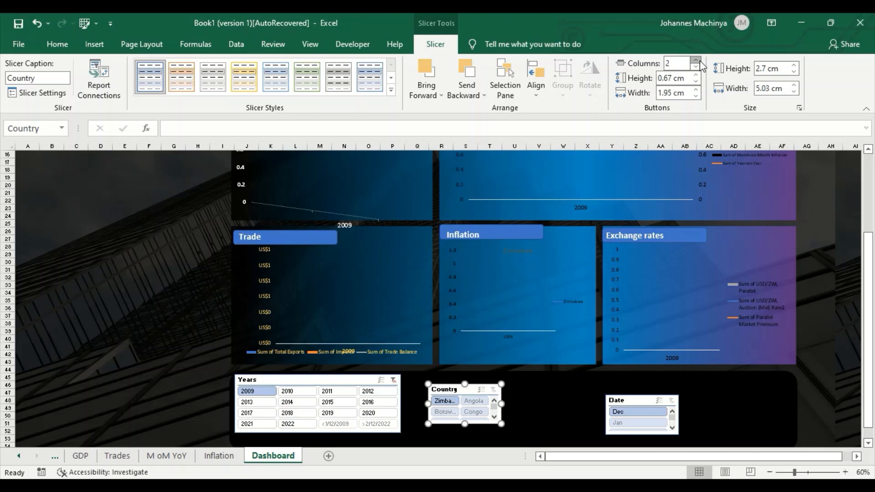
left_click(696, 60)
left_click(695, 59)
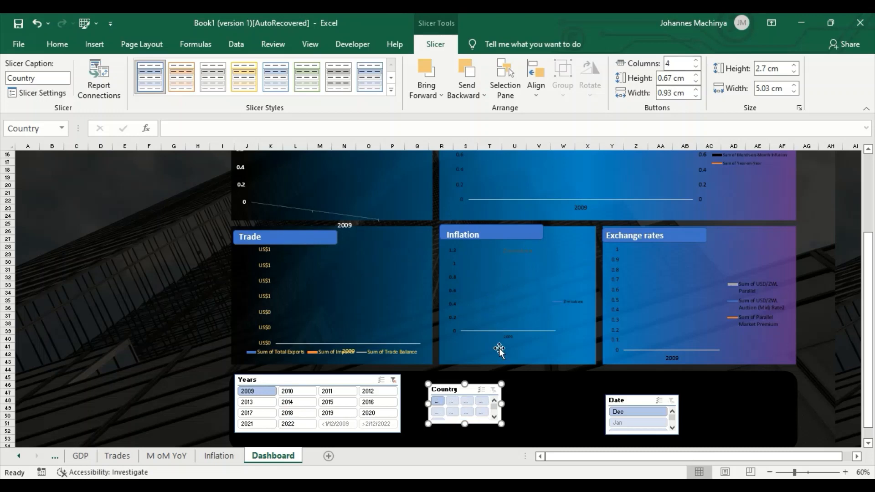
left_click_drag(502, 405, 561, 405)
mouse_move(494, 423)
left_mouse_down()
mouse_move(494, 443)
mouse_move(495, 414)
left_mouse_up()
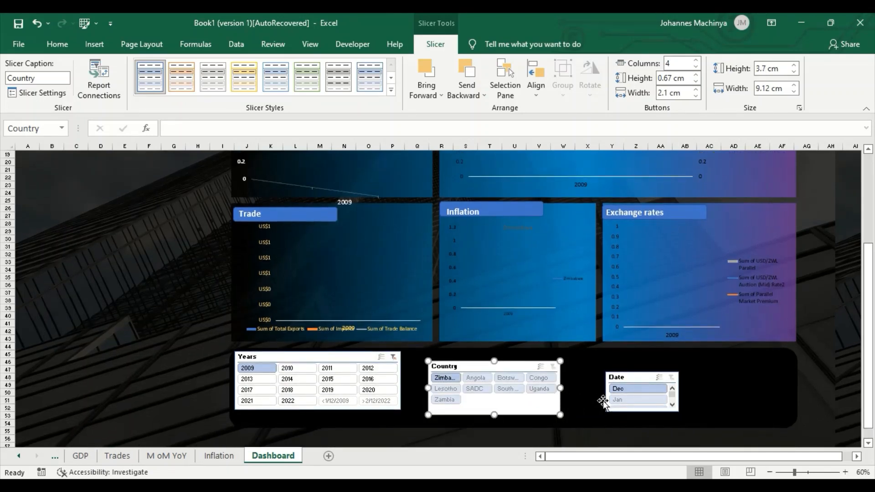
left_click_drag(522, 362, 522, 357)
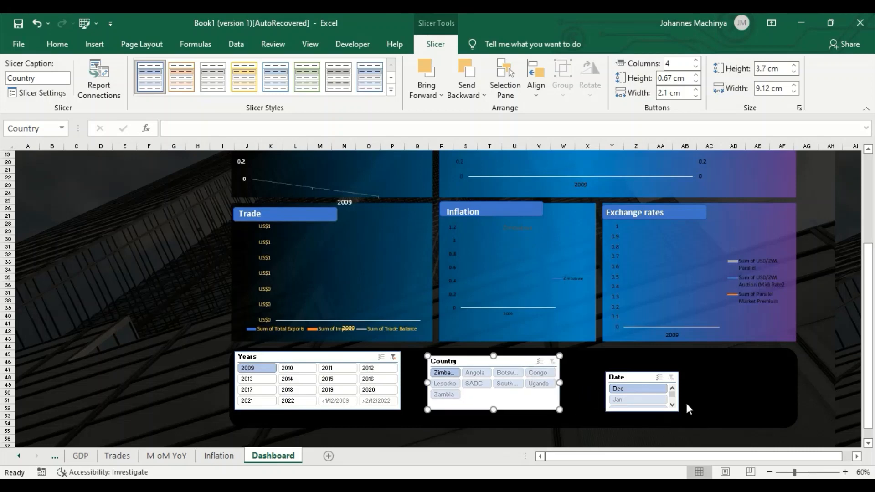
Lay out the Date slicer in six columns and enlarge it to about 3.75 cm high and 10.7 cm wide.
left_click(643, 382)
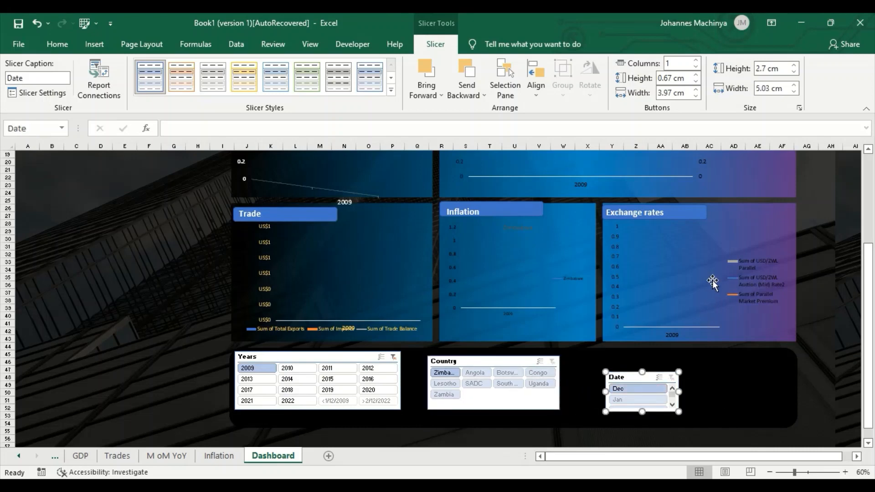
left_click(696, 61)
left_click(695, 61)
left_click(696, 60)
left_click(695, 60)
left_click(696, 61)
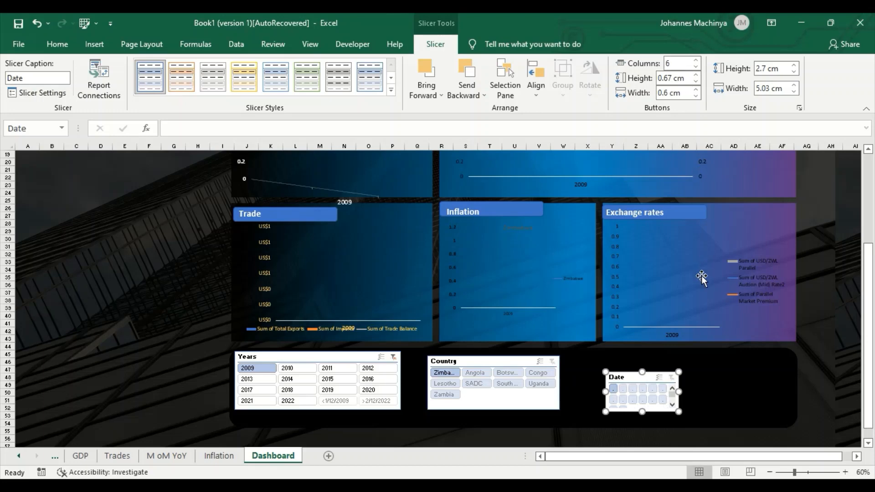
left_click_drag(679, 390, 761, 390)
left_click_drag(682, 371, 683, 356)
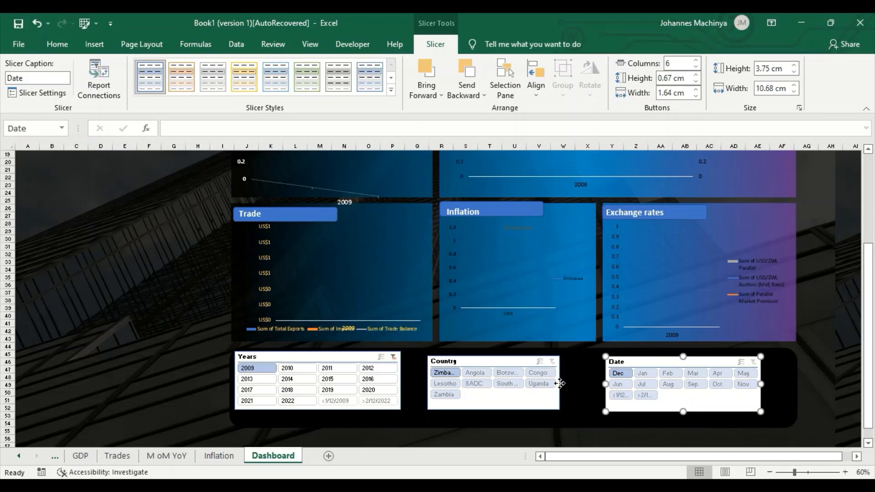
Align the slicers in the black panel, widening Date to about 12.4 cm and Country to about 13.3 cm.
left_click_drag(559, 383, 585, 383)
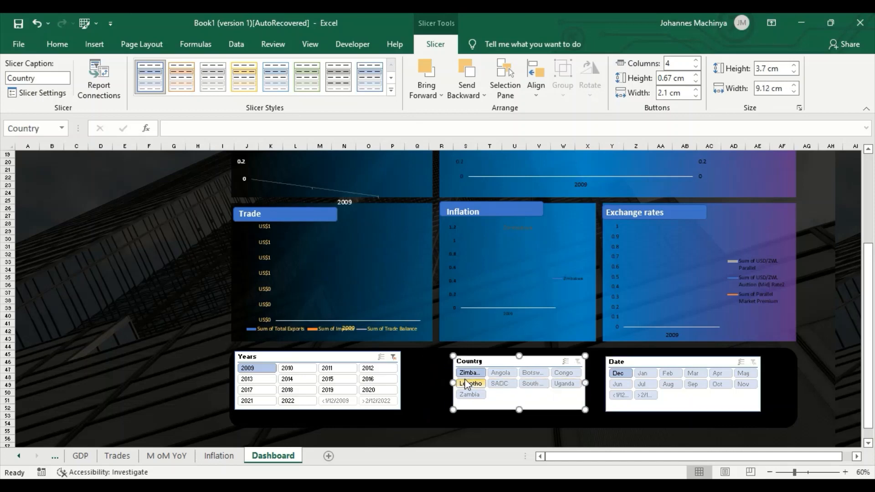
left_click_drag(455, 379, 368, 360)
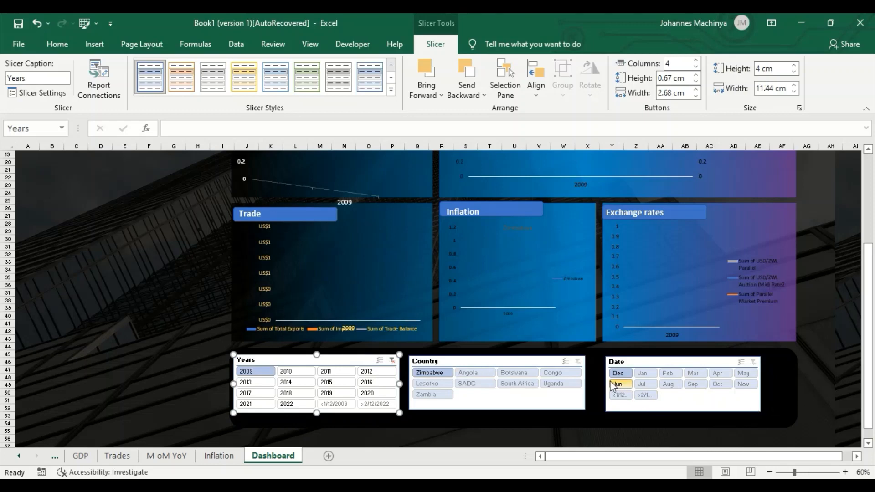
left_click(689, 364)
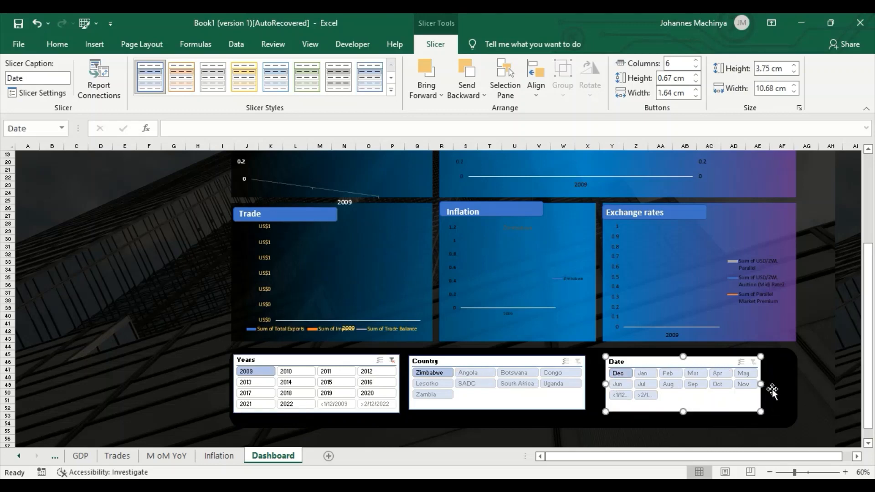
left_click_drag(760, 387, 786, 384)
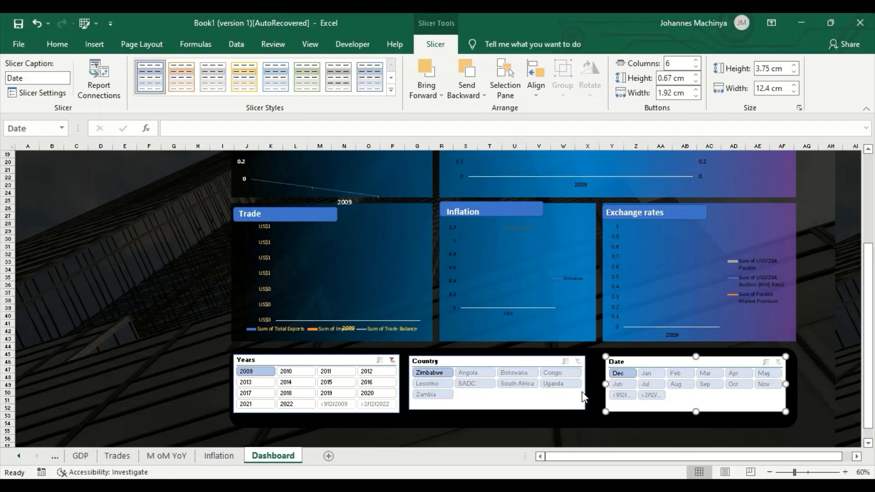
left_click(537, 363)
left_click_drag(586, 384, 602, 384)
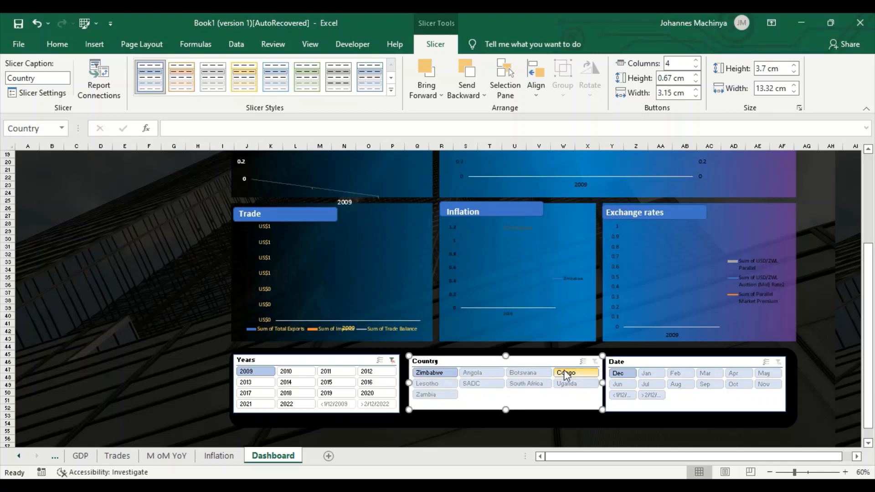
Filter the dashboard to 2010 in the Years slicer.
left_click_drag(868, 324, 868, 287)
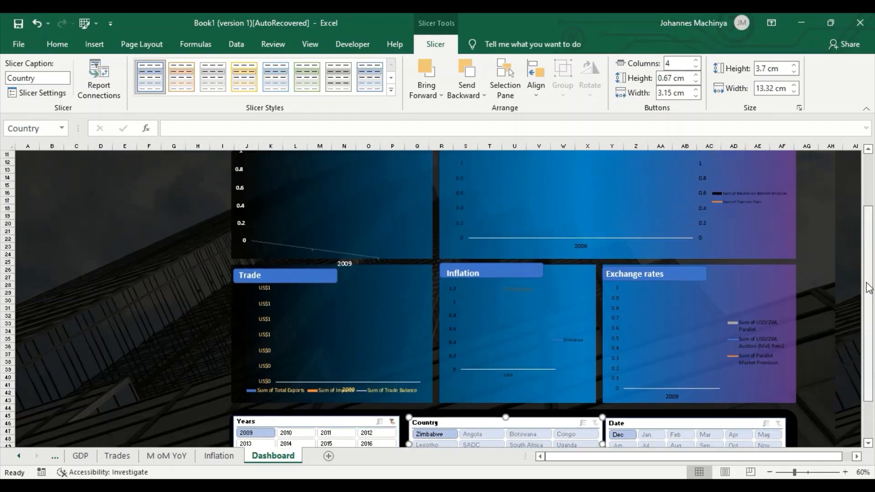
left_click_drag(810, 461, 819, 460)
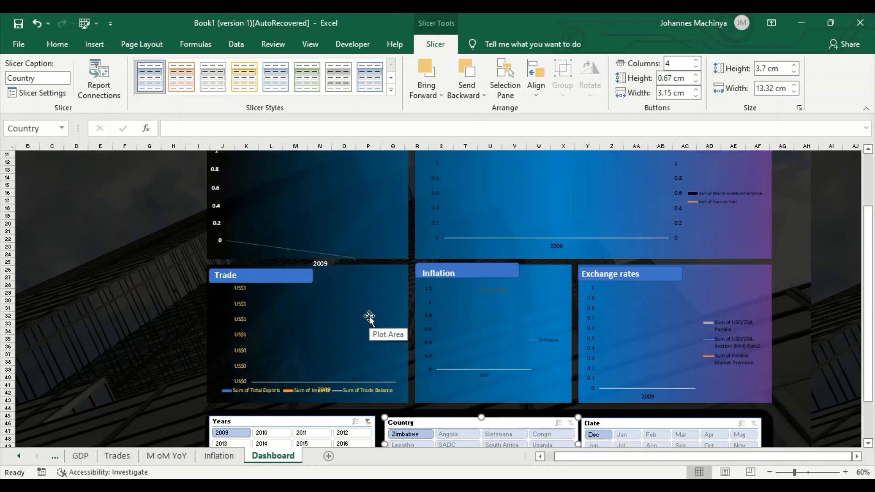
left_click_drag(869, 348, 871, 368)
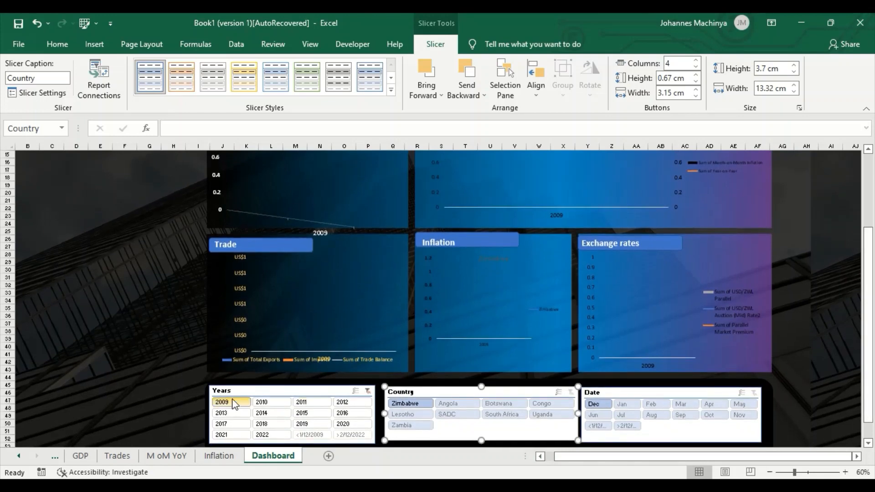
left_click(309, 395, "ctrl")
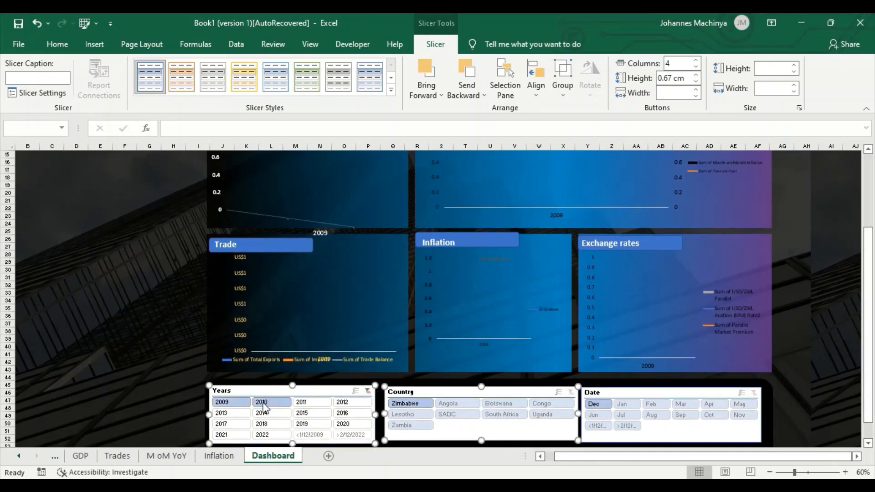
left_click(232, 402, "ctrl")
left_click(270, 404)
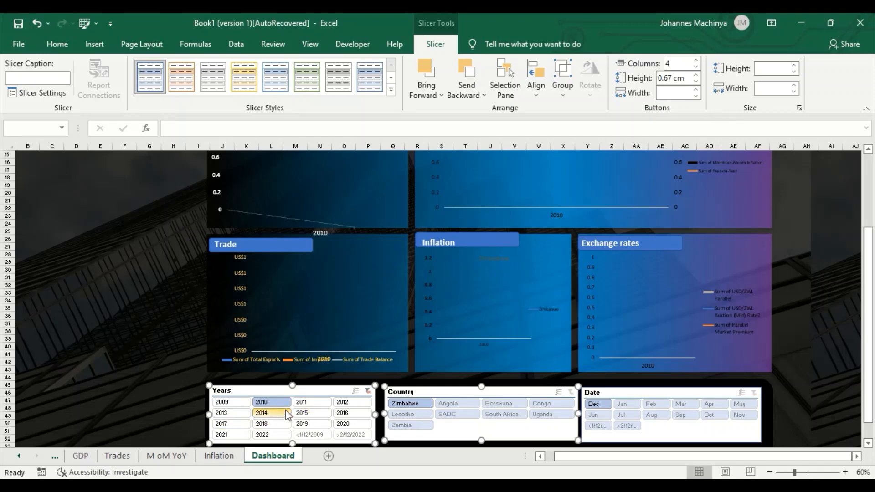
left_click(275, 404)
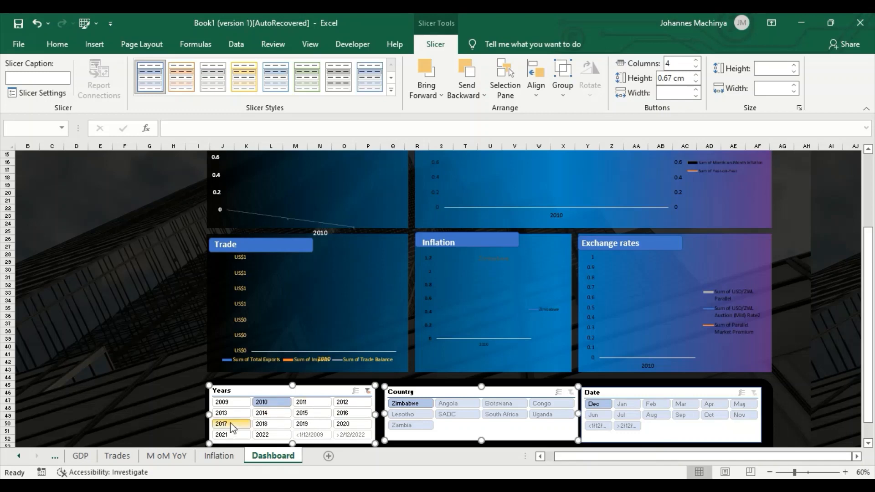
Select 2019, 2020, 2021 and 2022 in the Years slicer and remove 2010 from the selection.
left_click(307, 422, "ctrl")
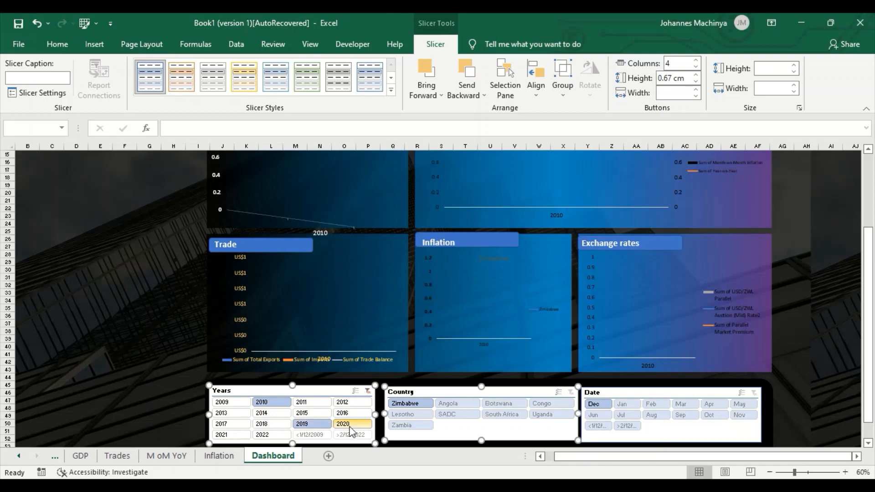
left_click(351, 426, "ctrl")
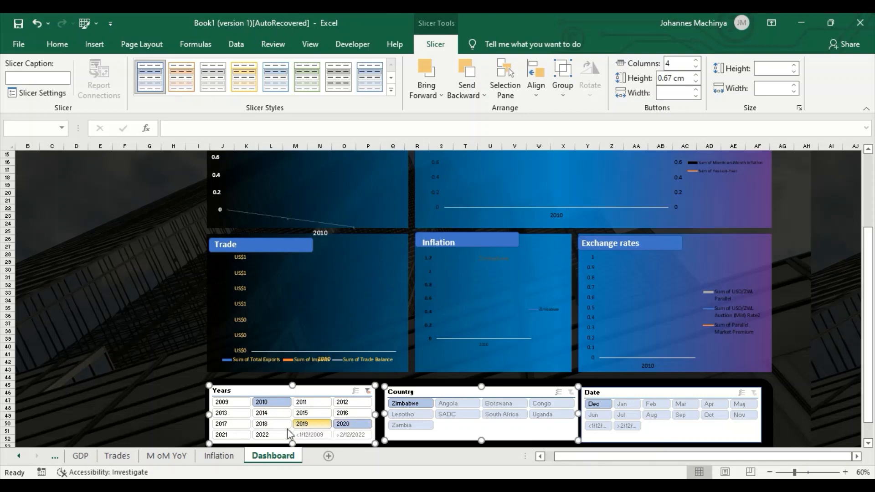
left_click(226, 437, "ctrl")
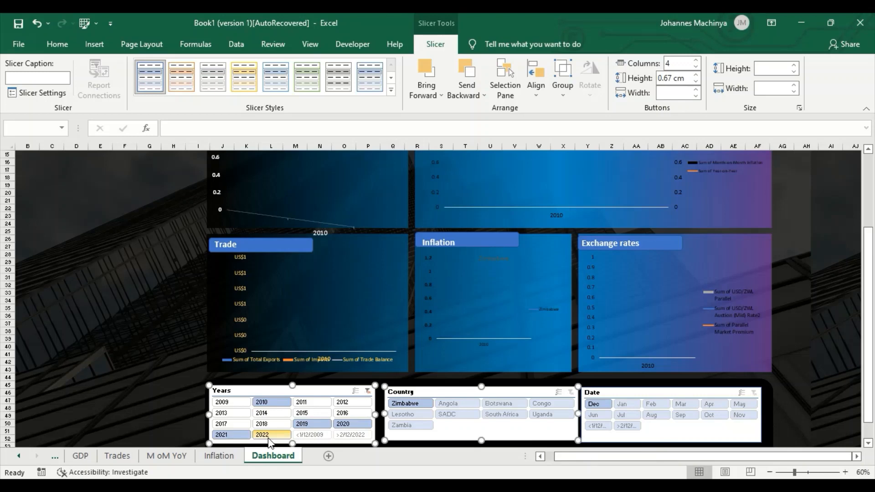
left_click(269, 437, "ctrl")
left_click(265, 403, "ctrl")
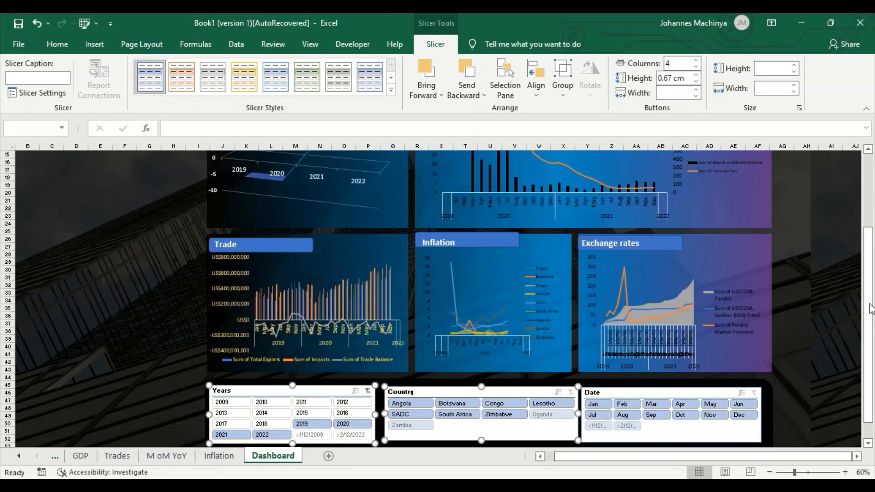
Show only Zimbabwe with the Country slicer and review the dashboard's charts from the slicers up to the title.
left_click_drag(870, 303, 870, 275)
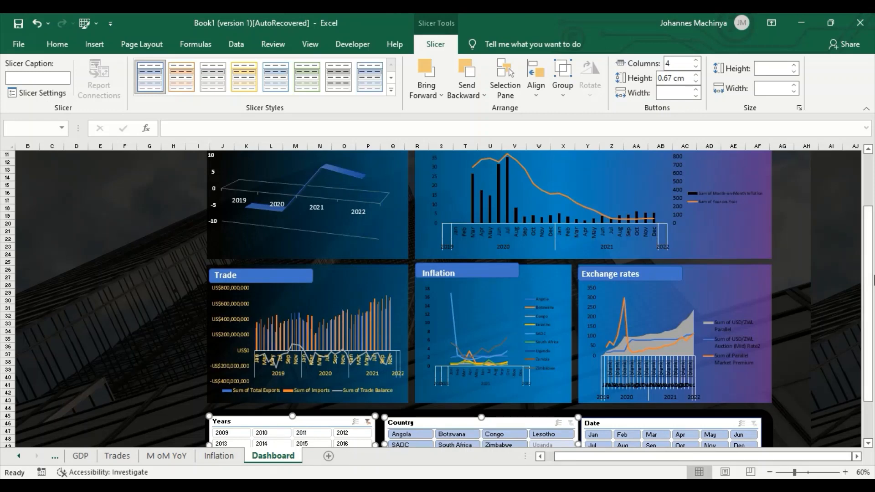
left_click_drag(871, 279, 870, 244)
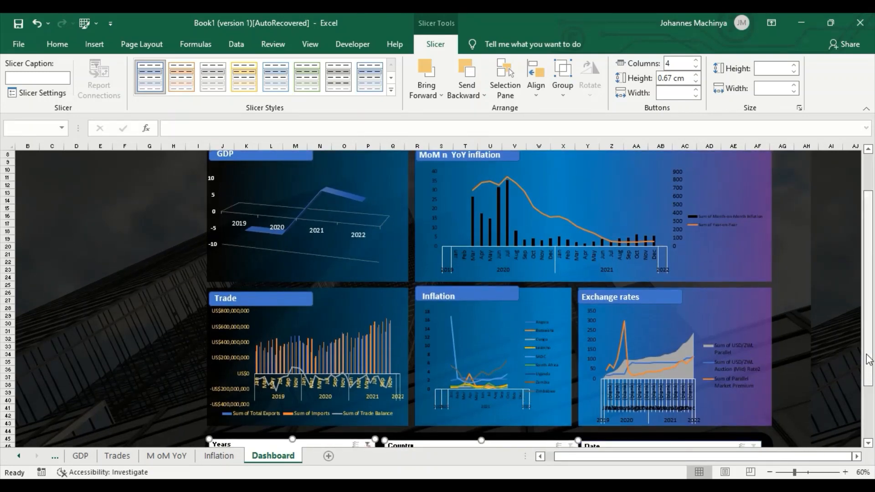
left_click_drag(870, 360, 871, 381)
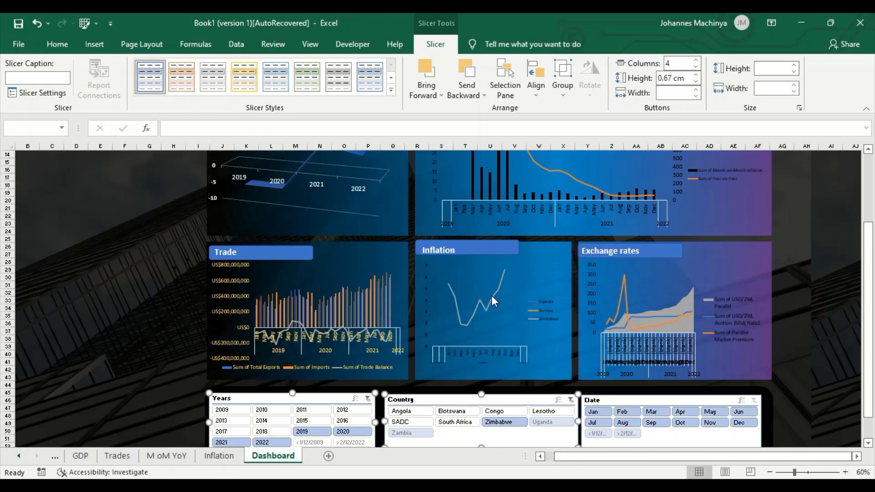
mouse_move(491, 295)
left_click_drag(866, 349, 867, 195)
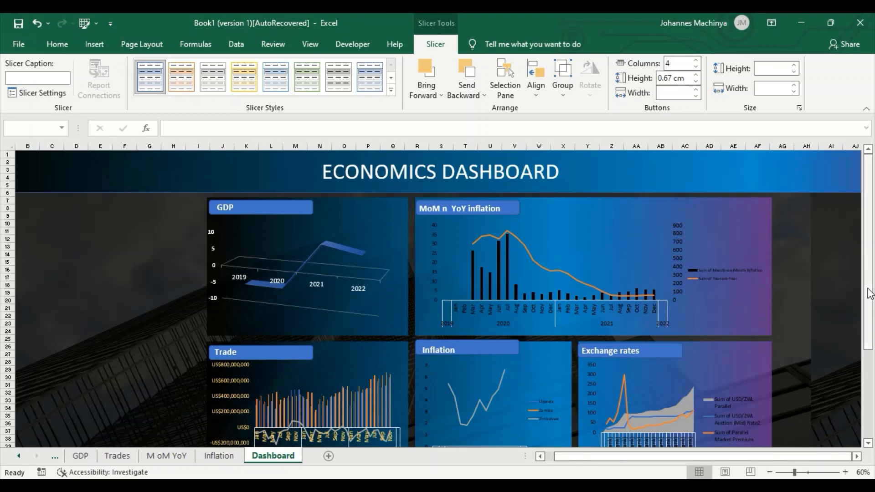
Switch to the ECONOMICS DASH workbook and toggle its inflation chart between the ZIM and SADC views, ending on ZIM.
left_click_drag(868, 294, 870, 323)
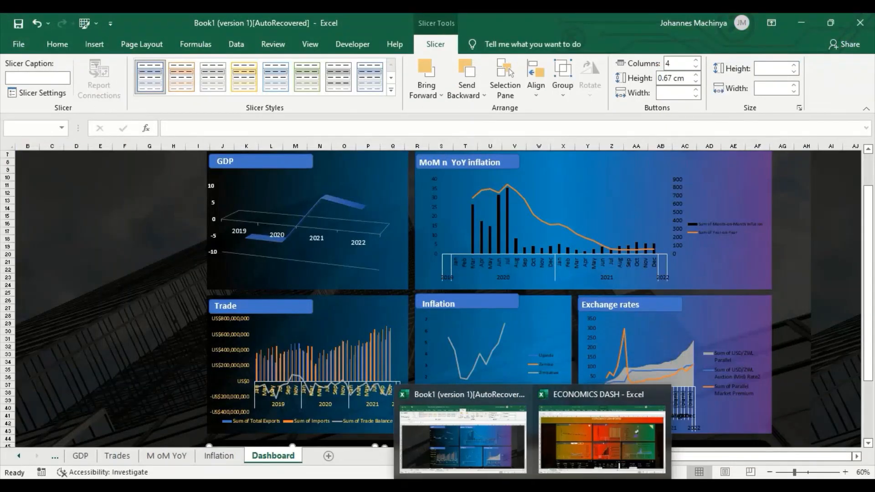
left_click(602, 450)
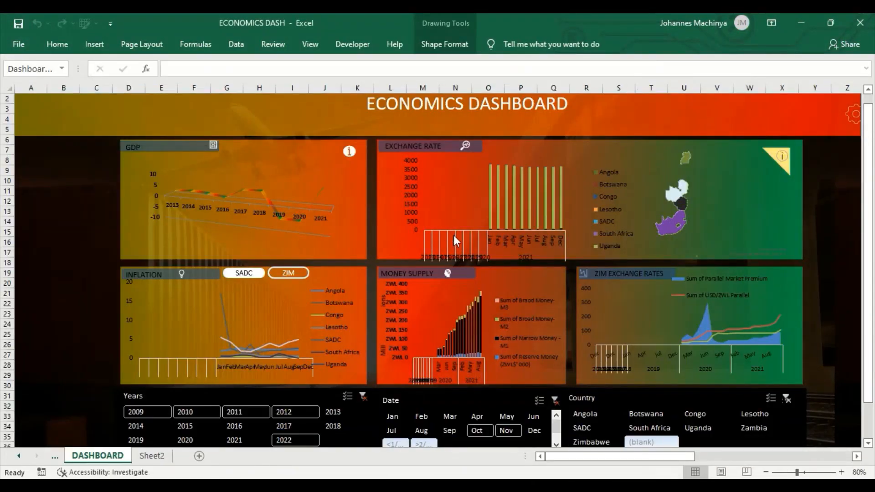
left_click(296, 277)
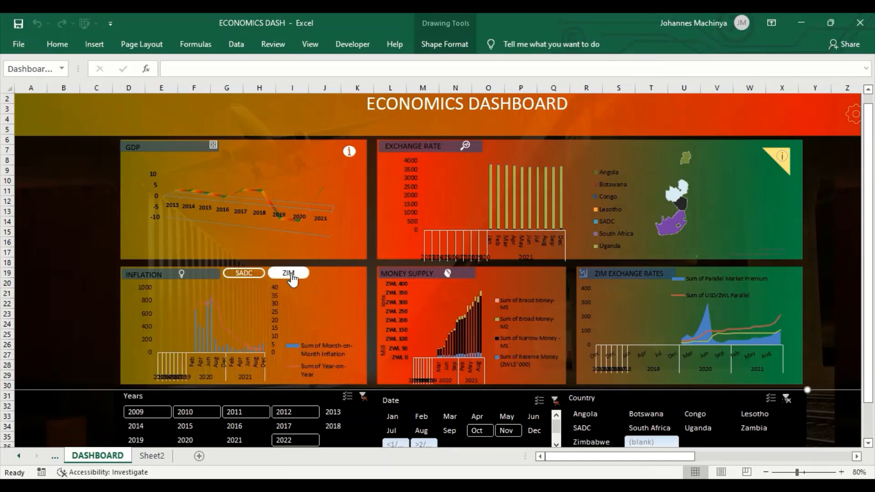
left_click(254, 276)
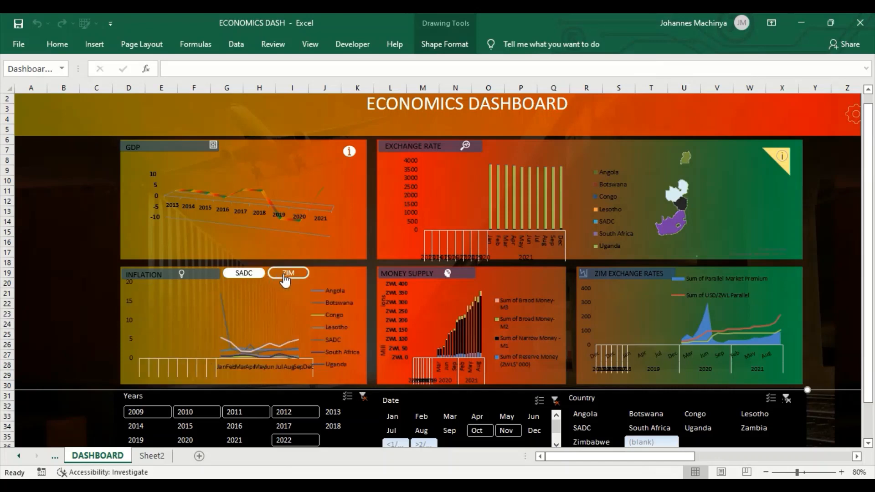
left_click(287, 275)
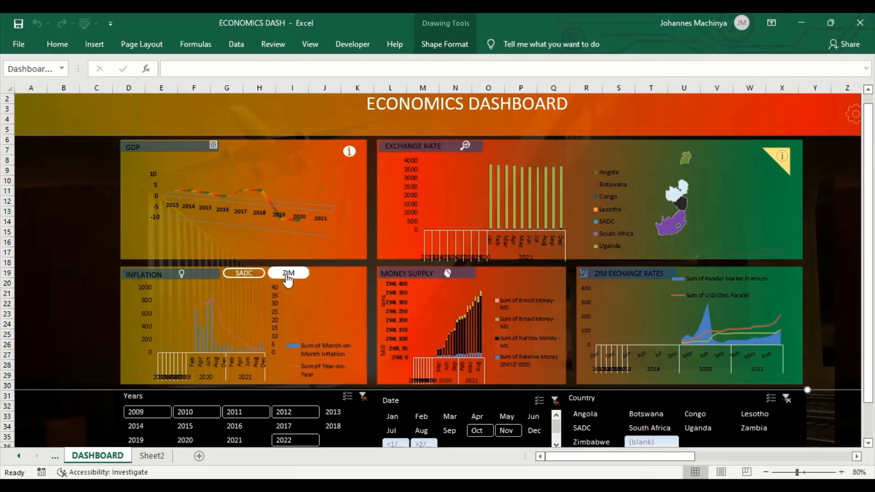
Show the GDP tile's info box and open the dashboard's settings menu to examine its colour theme options.
left_click(354, 156)
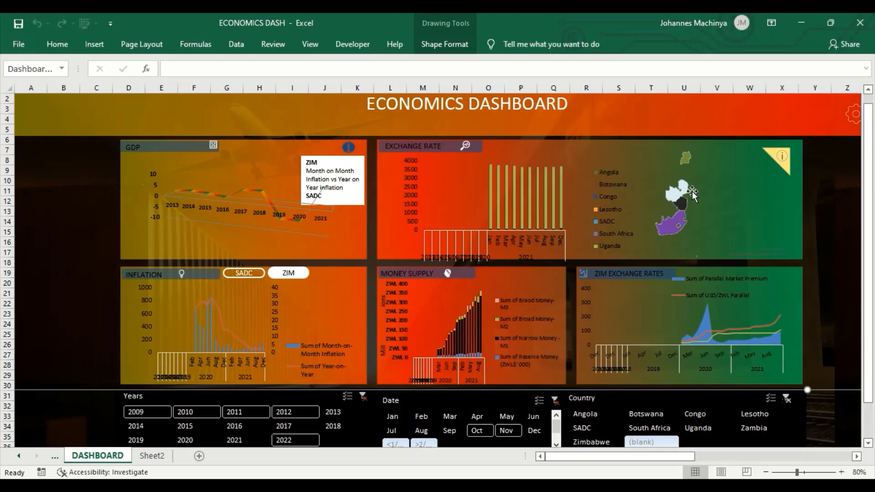
left_click(672, 190)
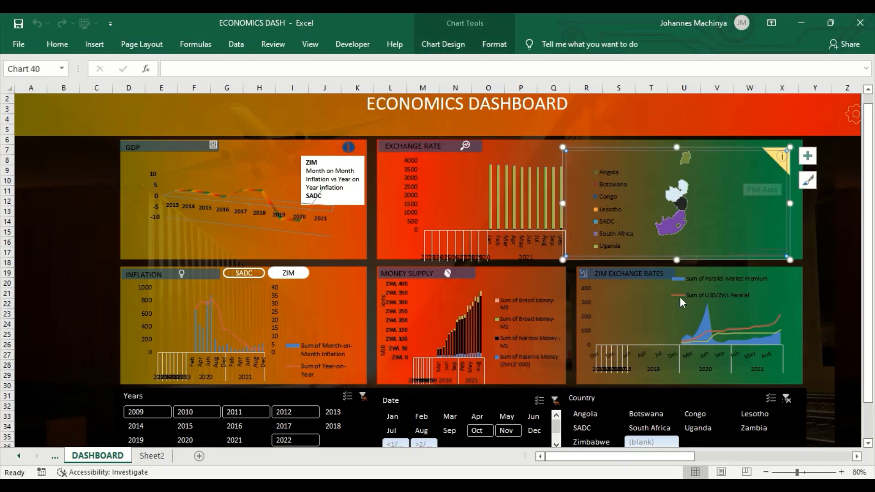
left_click(853, 115)
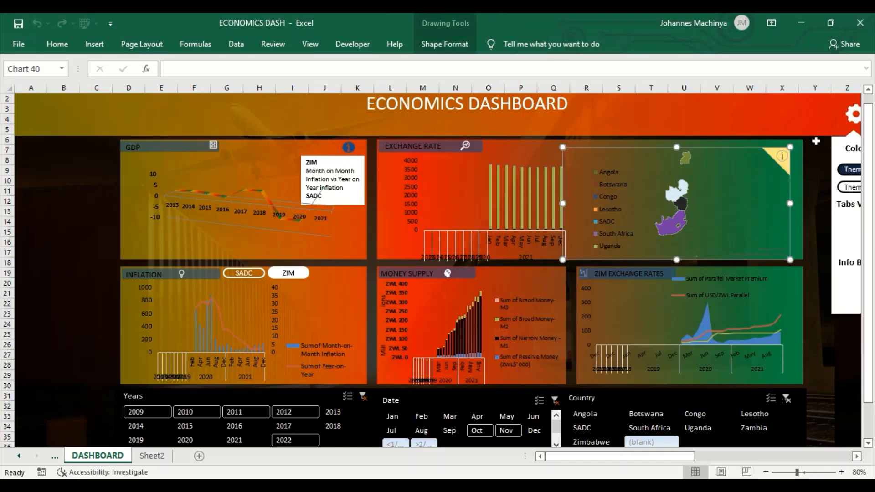
left_click_drag(653, 456, 684, 459)
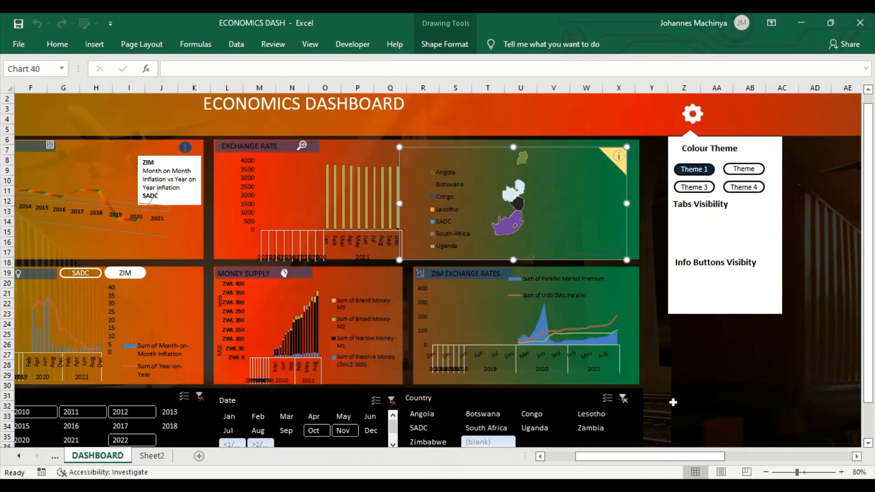
left_click_drag(653, 458, 623, 457)
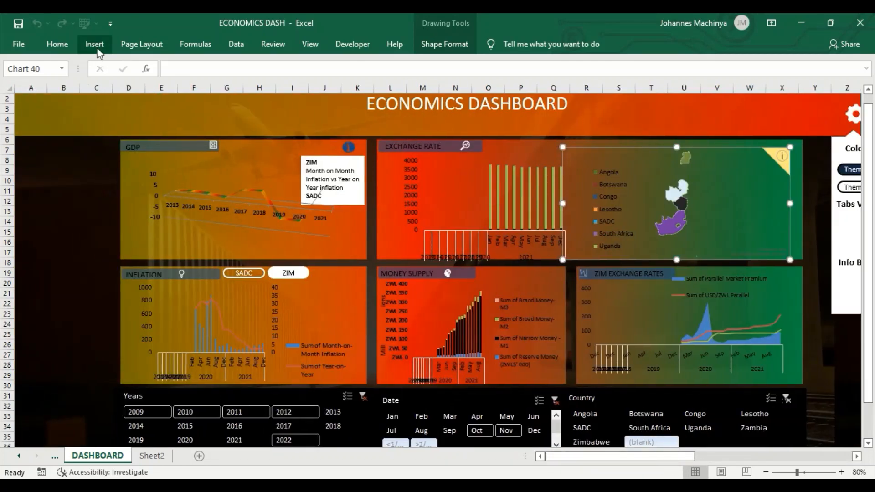
Open the Selection pane and show Dashboard_Theme_2 with Dashboard_Theme_1 hidden, ending with both themes shown.
left_click(95, 46)
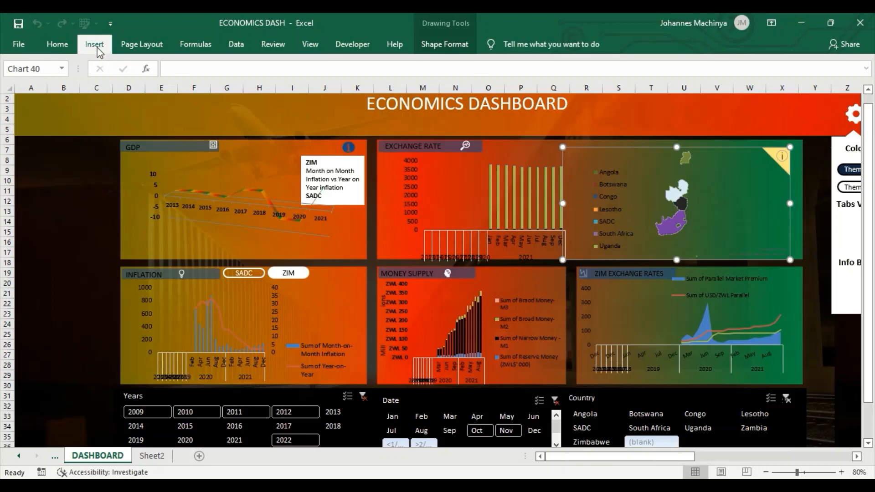
left_click(446, 47)
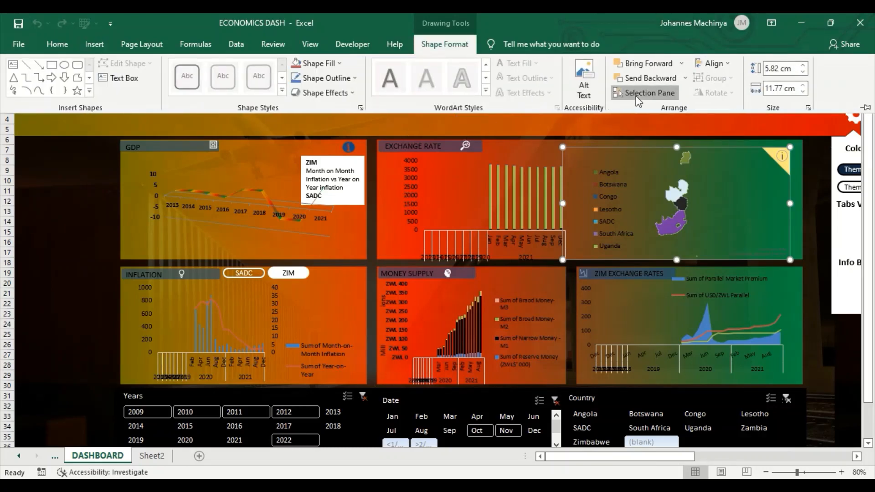
left_click(647, 93)
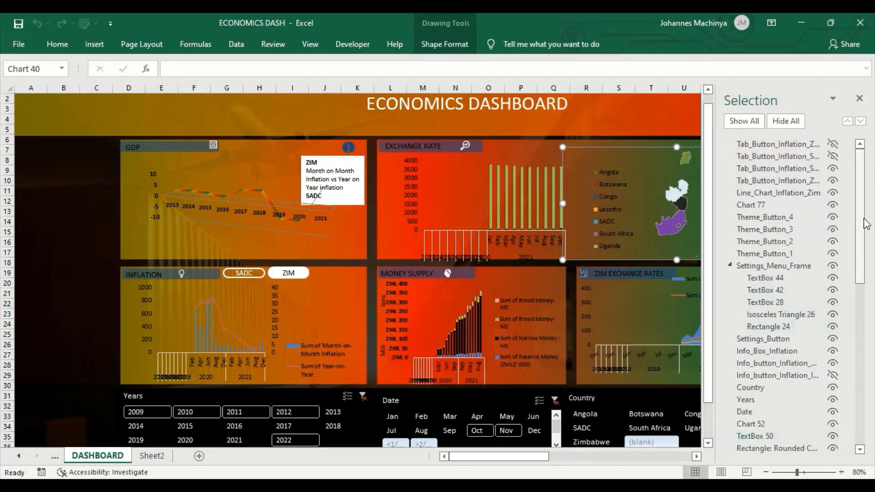
left_click_drag(861, 224, 850, 444)
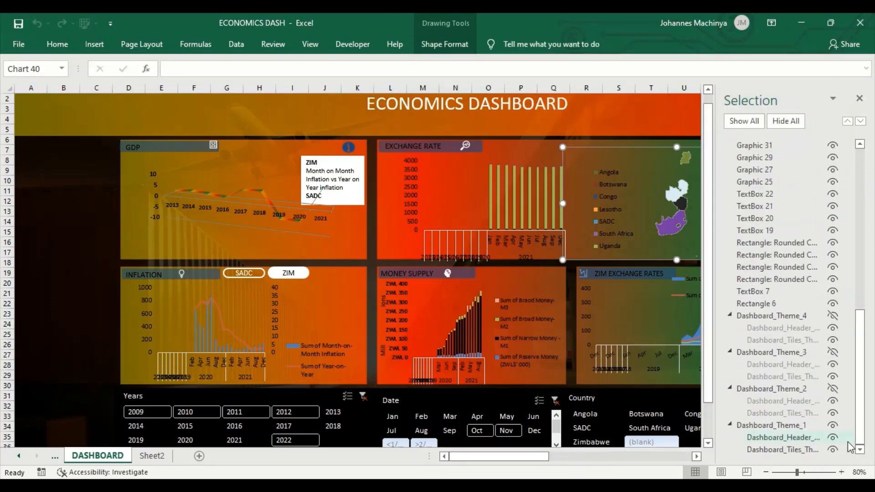
left_click(832, 389)
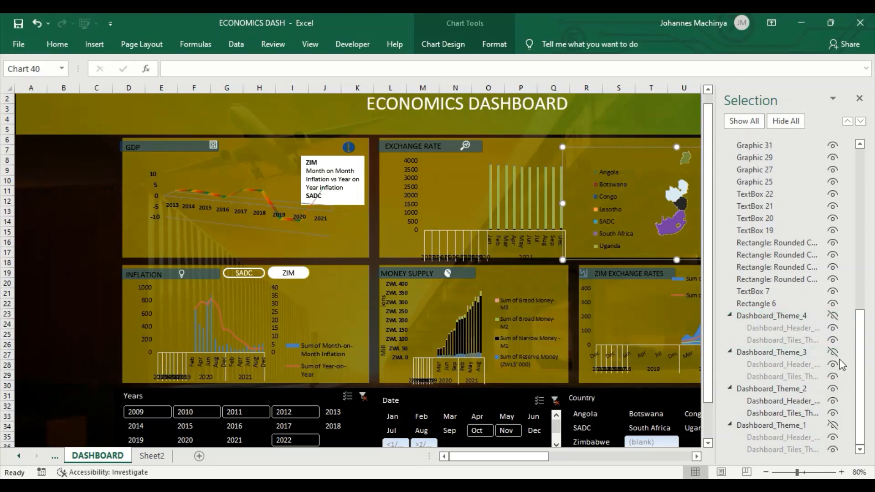
left_click(833, 425)
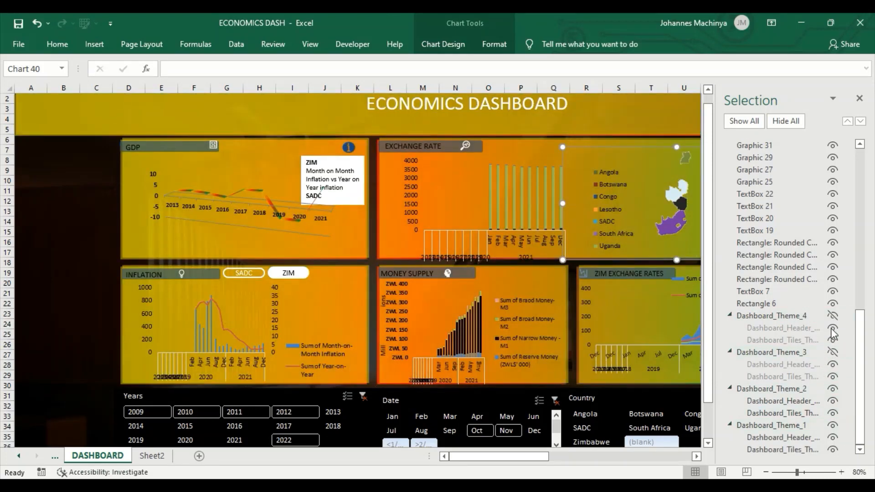
Show Dashboard_Theme_3, hide Dashboard_Theme_2, and briefly show Dashboard_Theme_4 before hiding it again.
left_click(833, 353)
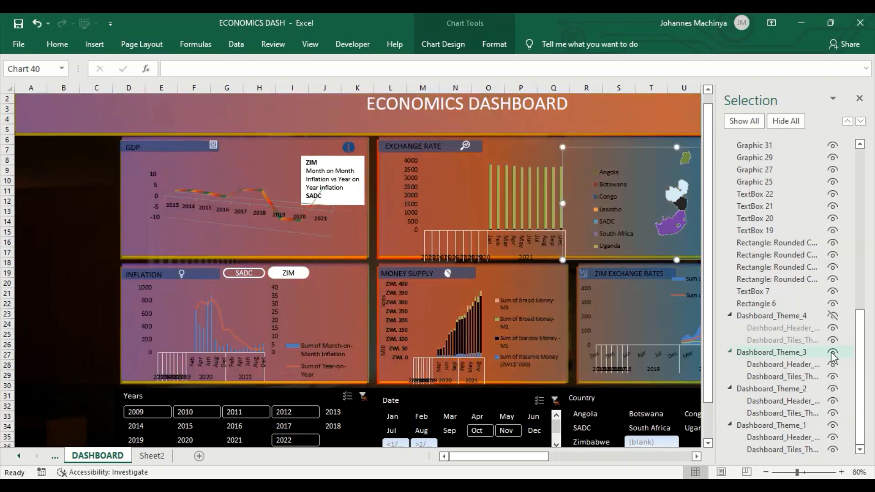
left_click(832, 389)
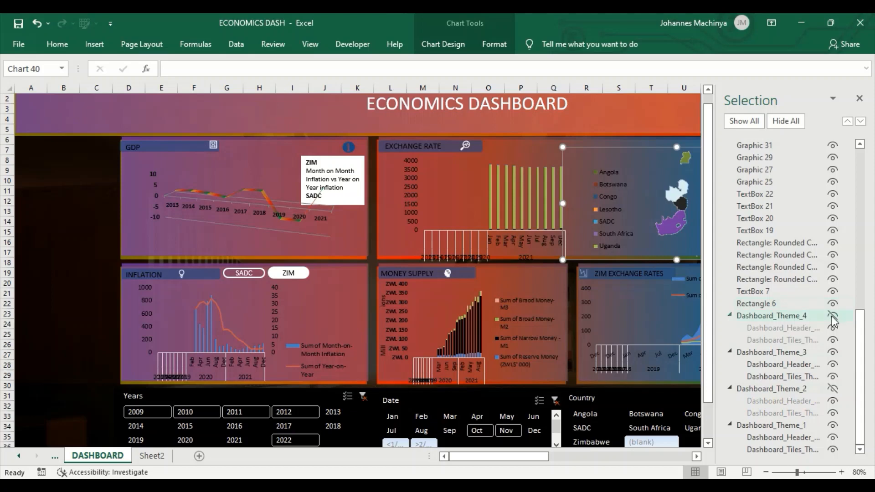
left_click(833, 317)
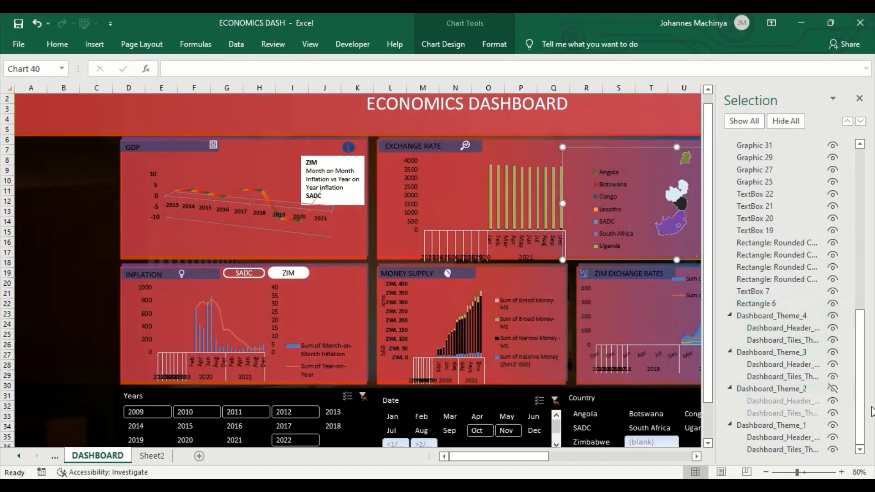
left_click(832, 315)
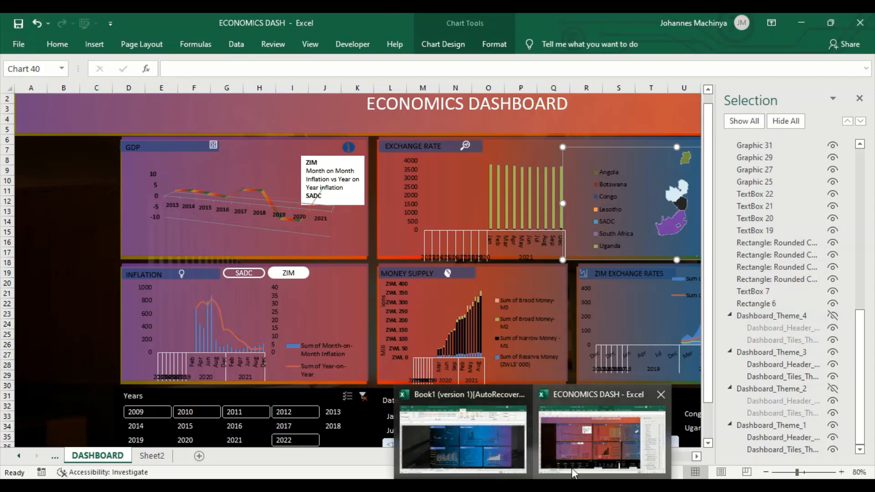
Return to the Book1 workbook and review its dashboard from the charts down to the slicers.
left_click(458, 451)
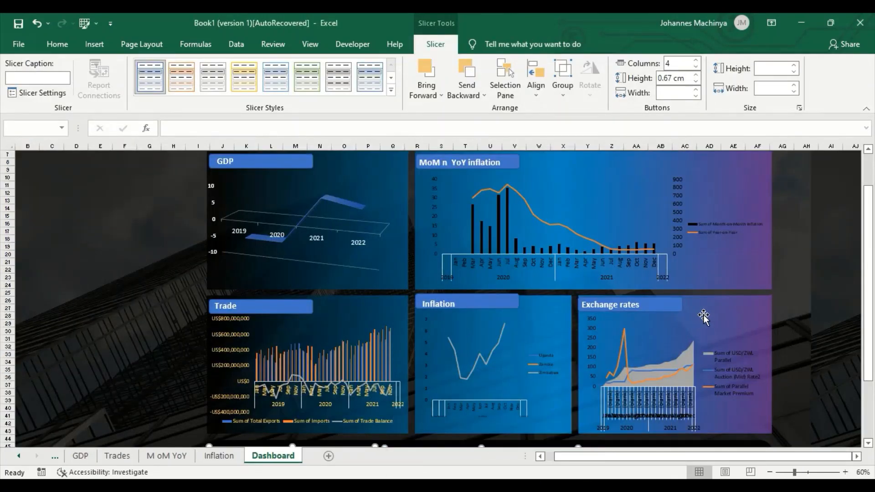
left_click_drag(870, 278, 867, 303)
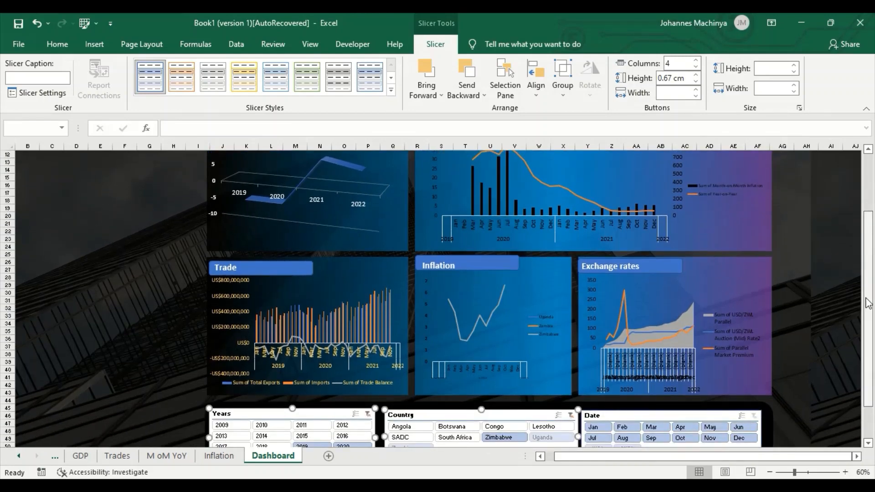